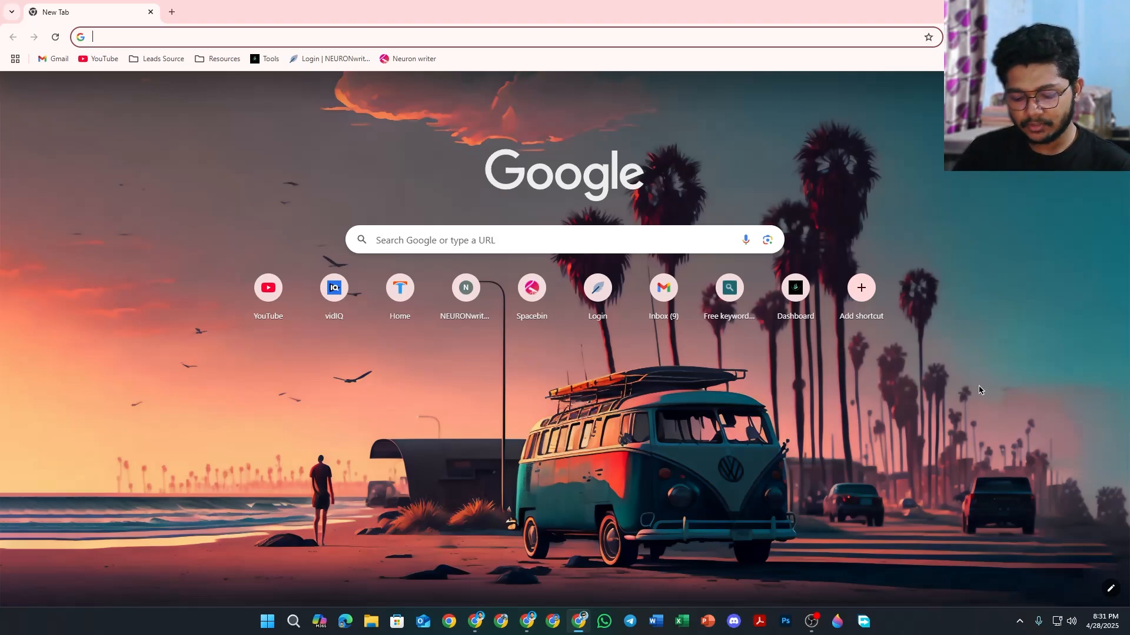
# Step: Search Google for "notion", open the official Notion website, and dismiss its announcement banner and Google sign-in prompt
pyautogui.write('notion')
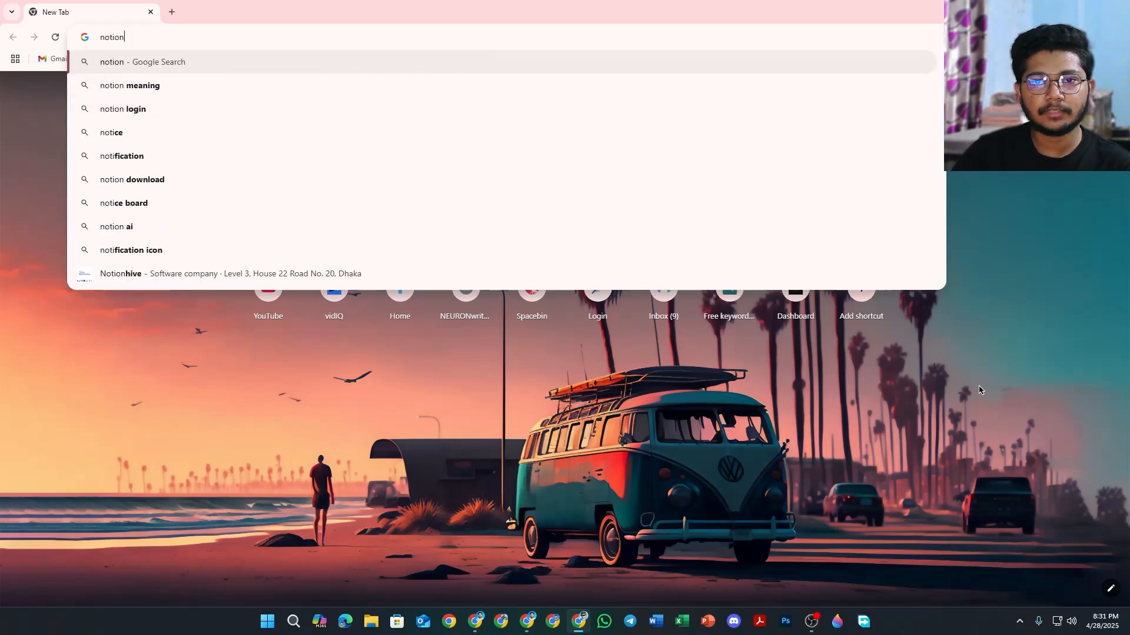
pyautogui.press('Return')
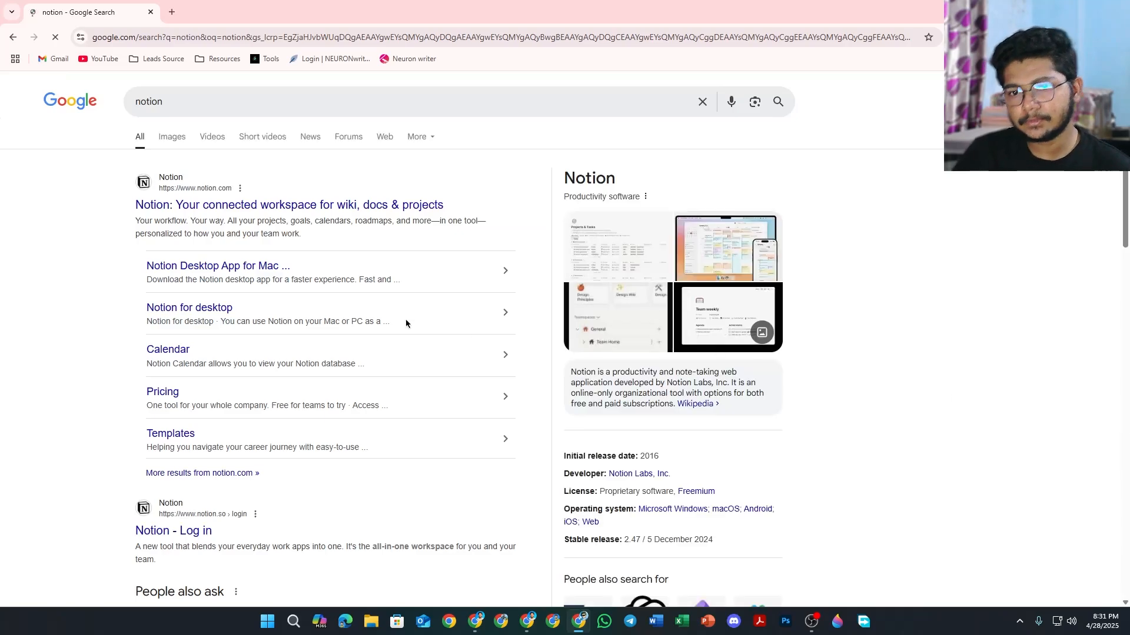
pyautogui.click(264, 206)
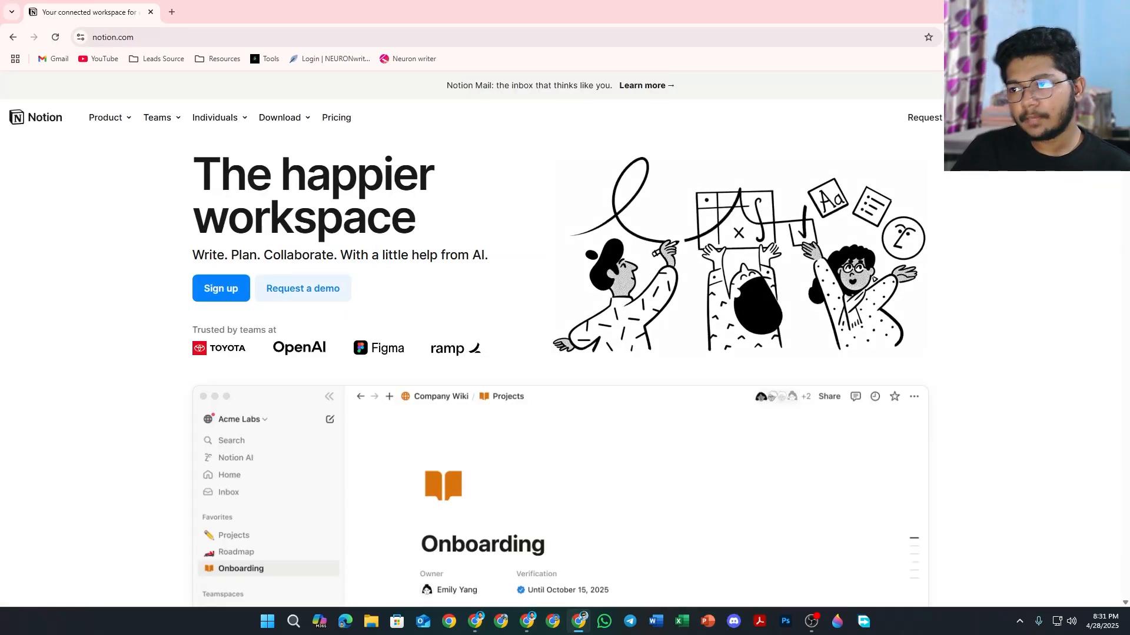
pyautogui.click(1106, 85)
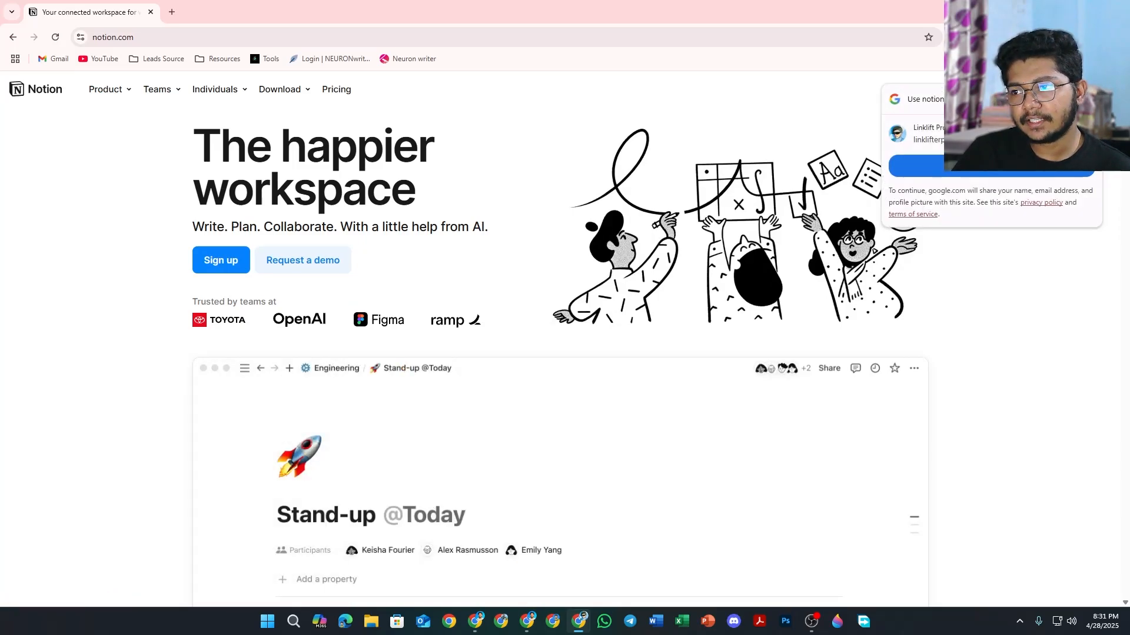
pyautogui.click(1088, 99)
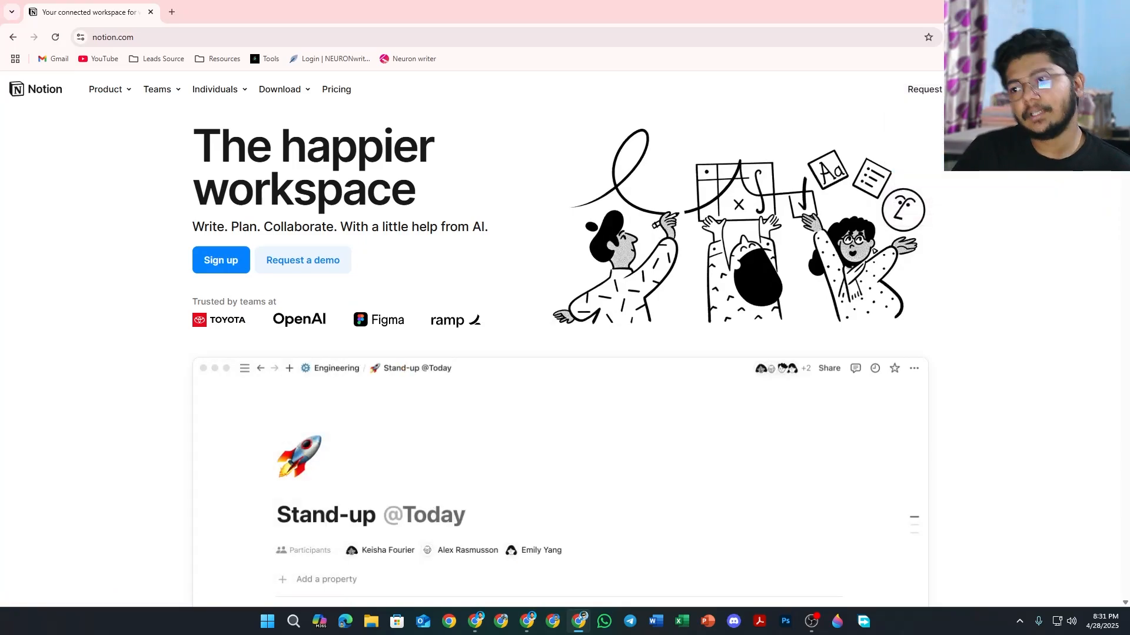
# Step: Sign up for a Notion account by continuing with the existing Google account
pyautogui.click(220, 260)
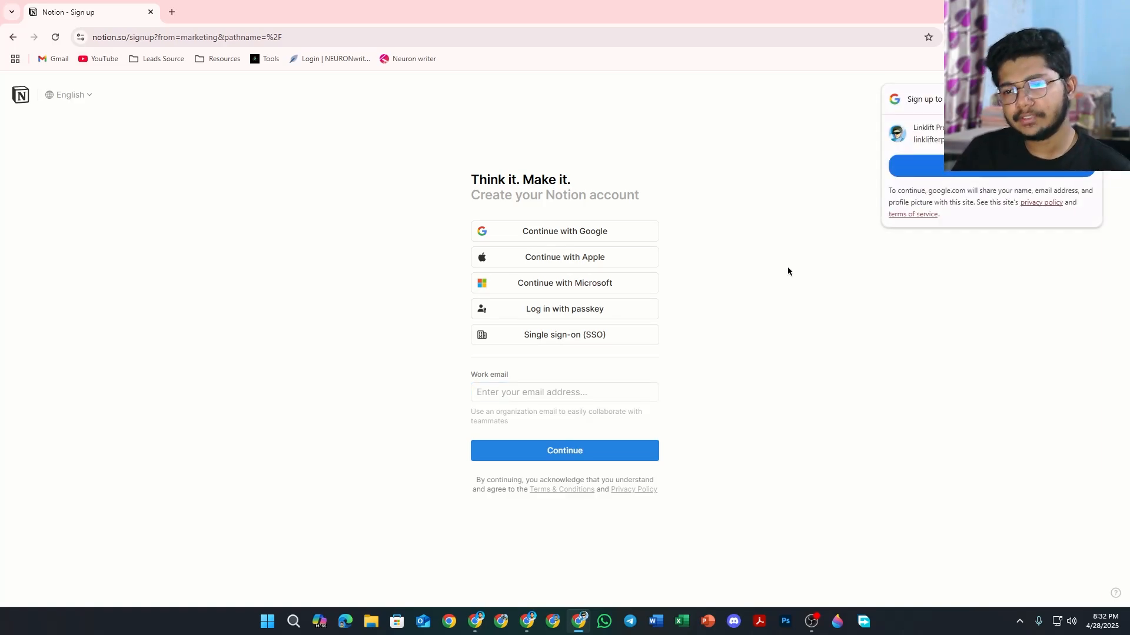
pyautogui.click(1087, 100)
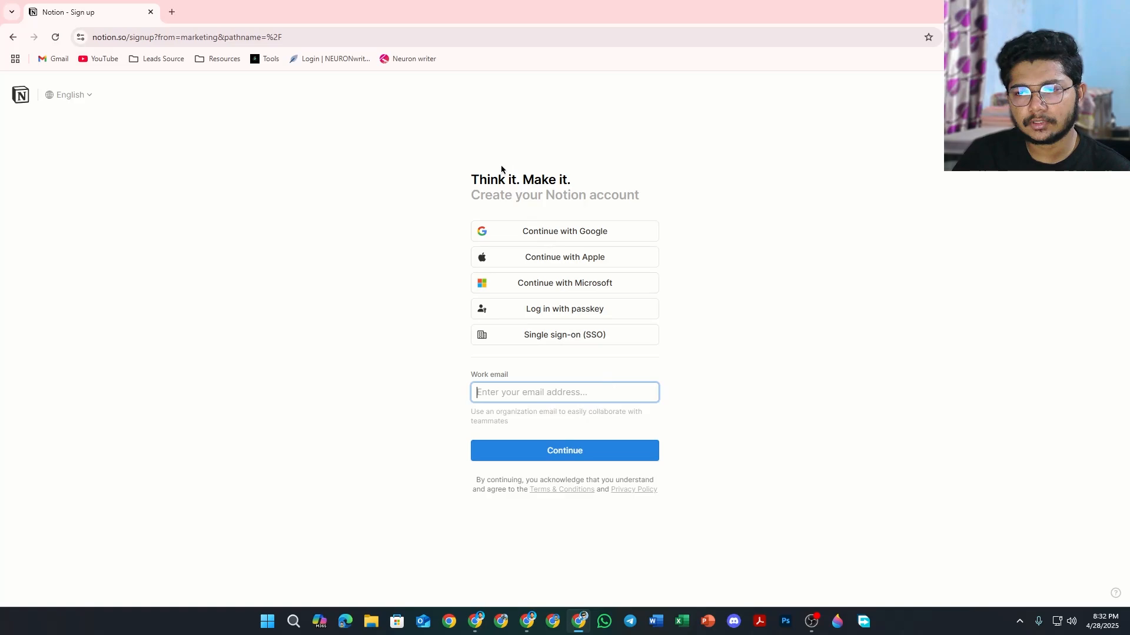
pyautogui.click(542, 234)
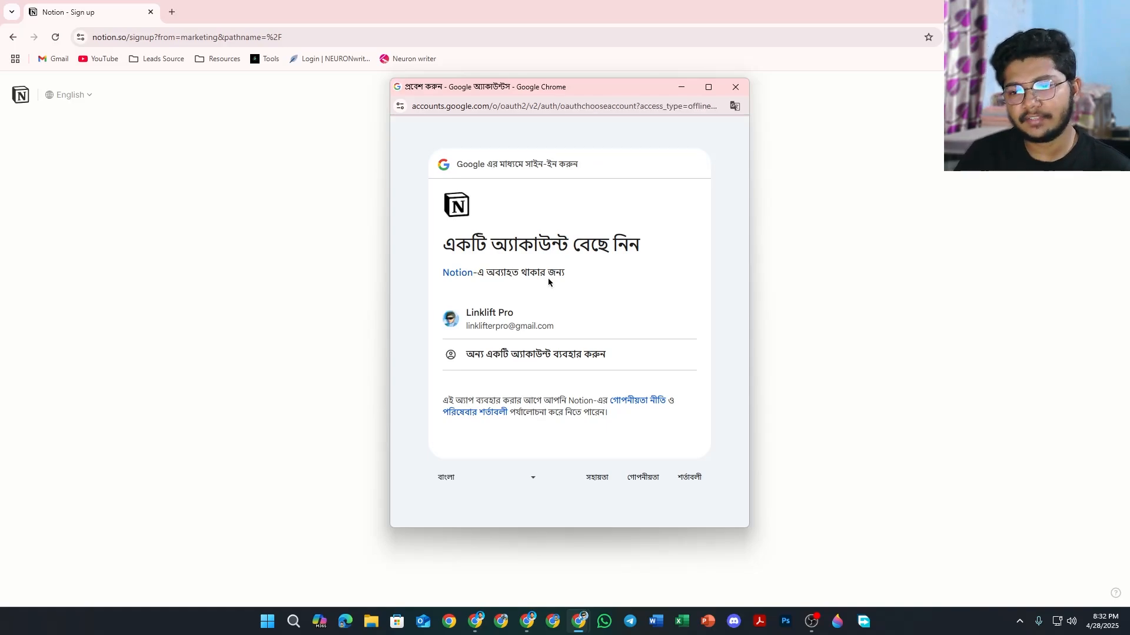
pyautogui.click(563, 323)
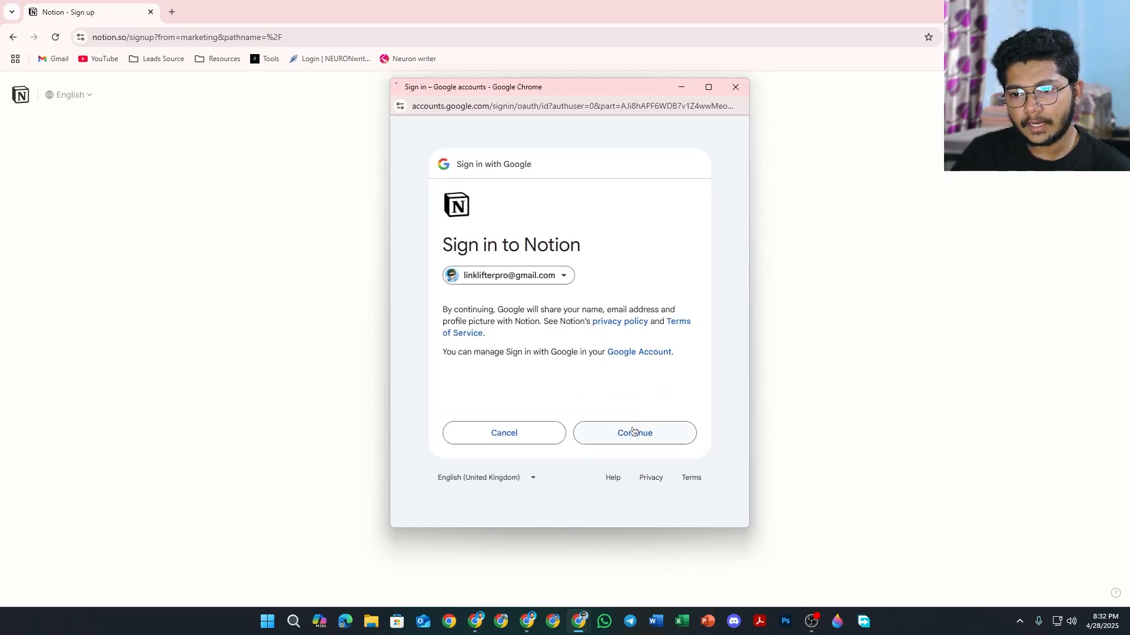
pyautogui.click(634, 432)
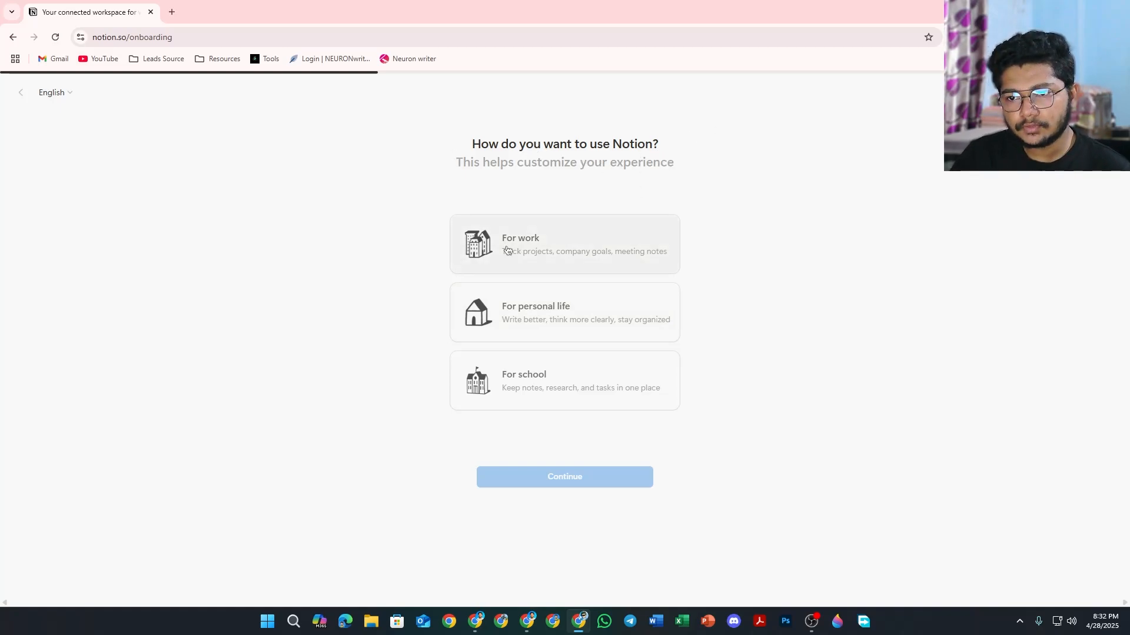
# Step: Choose to use Notion for work and on my own in the onboarding questions
pyautogui.click(538, 242)
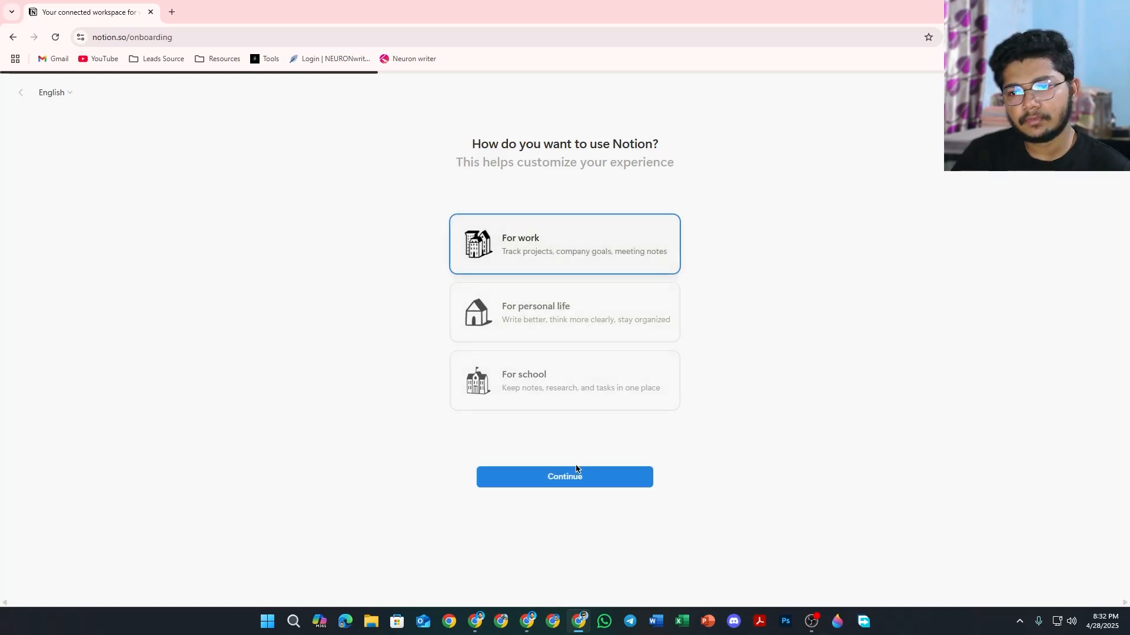
pyautogui.click(567, 483)
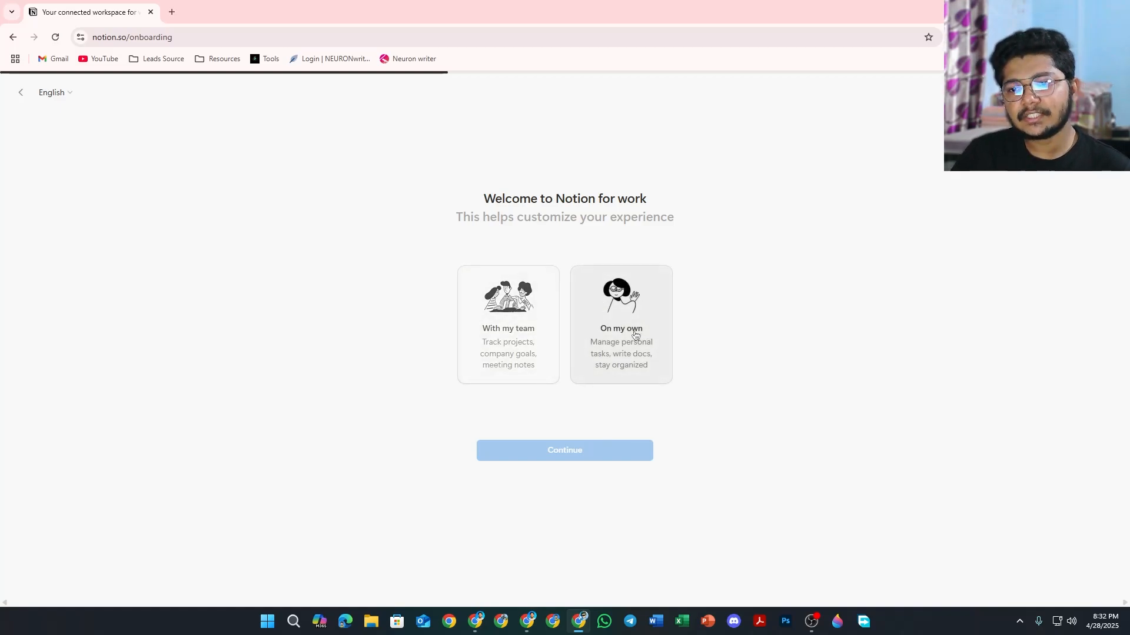
pyautogui.click(616, 335)
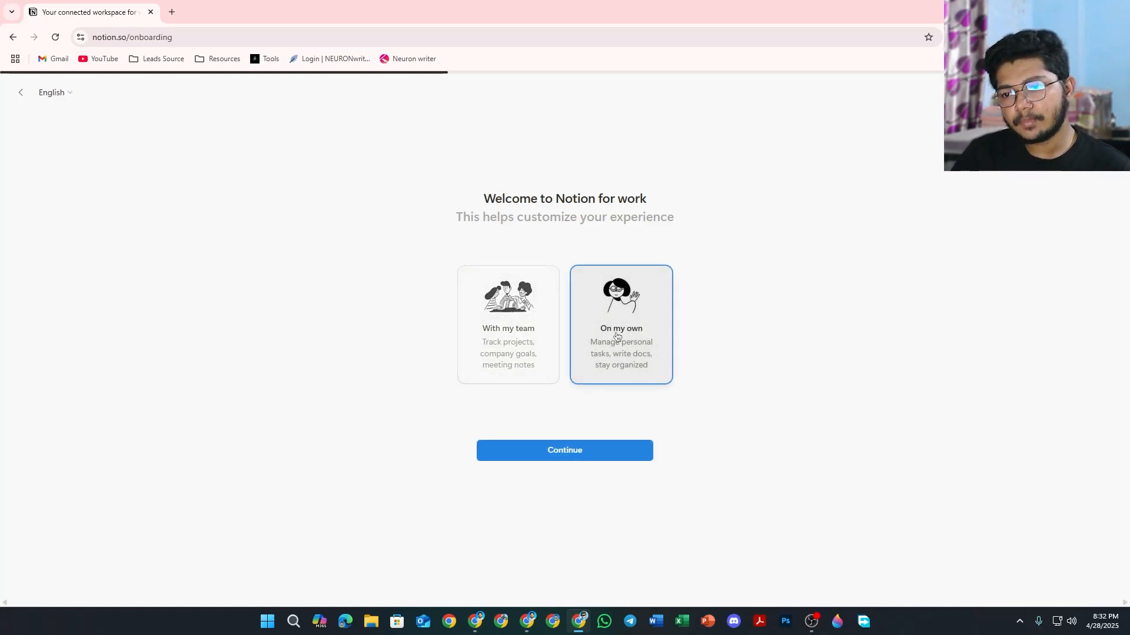
pyautogui.click(529, 459)
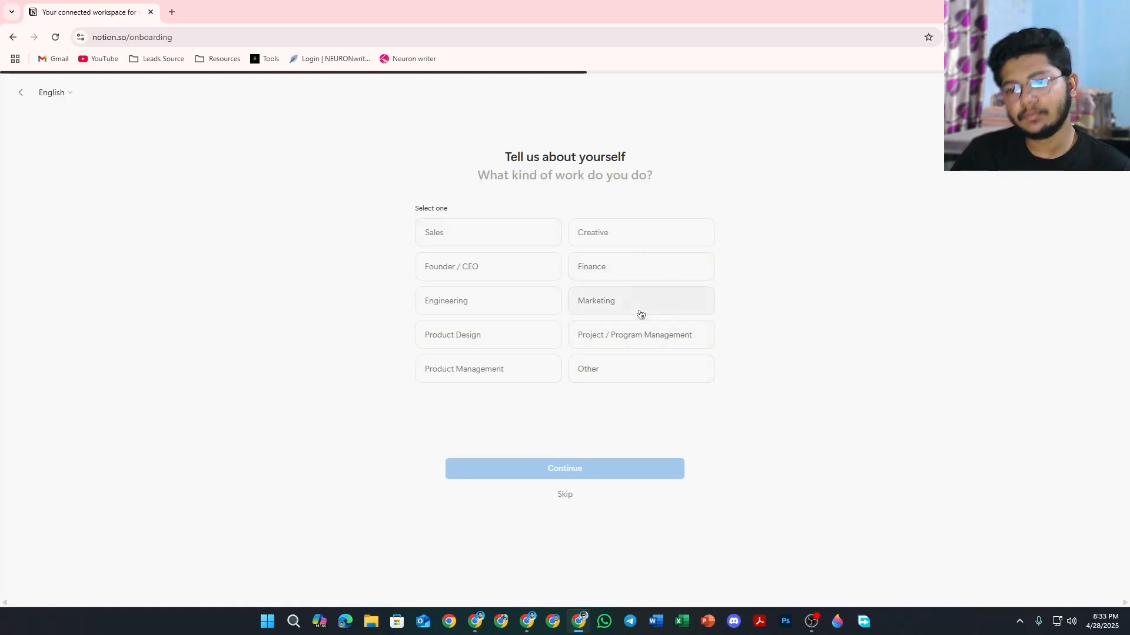
# Step: Set the kind of work to Founder / CEO and the planned use to Projects
pyautogui.click(489, 268)
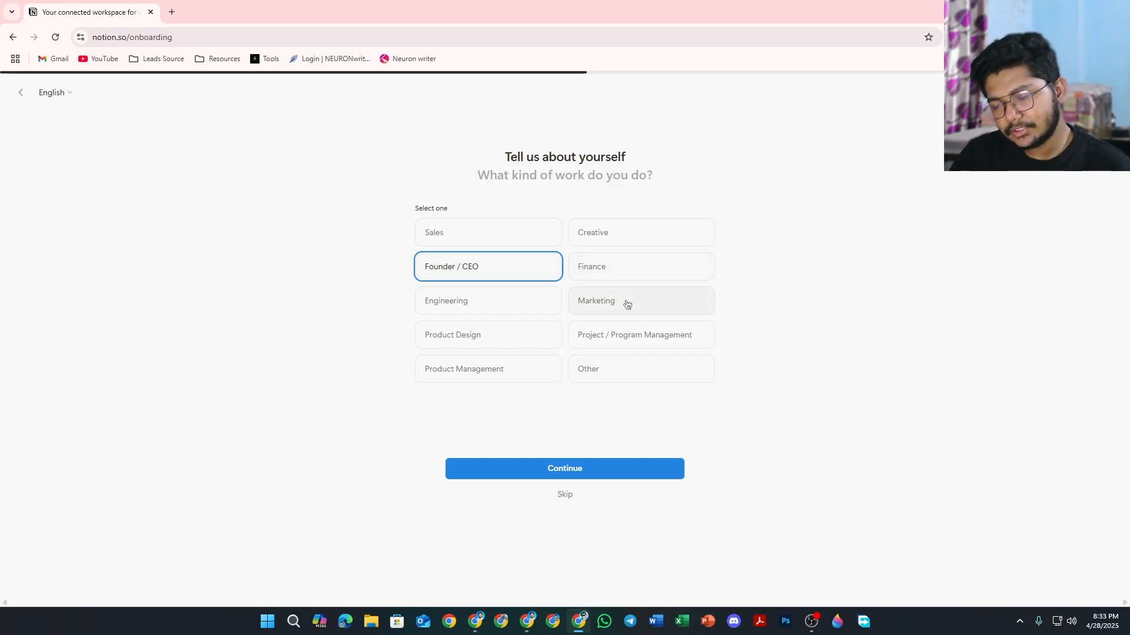
pyautogui.click(586, 468)
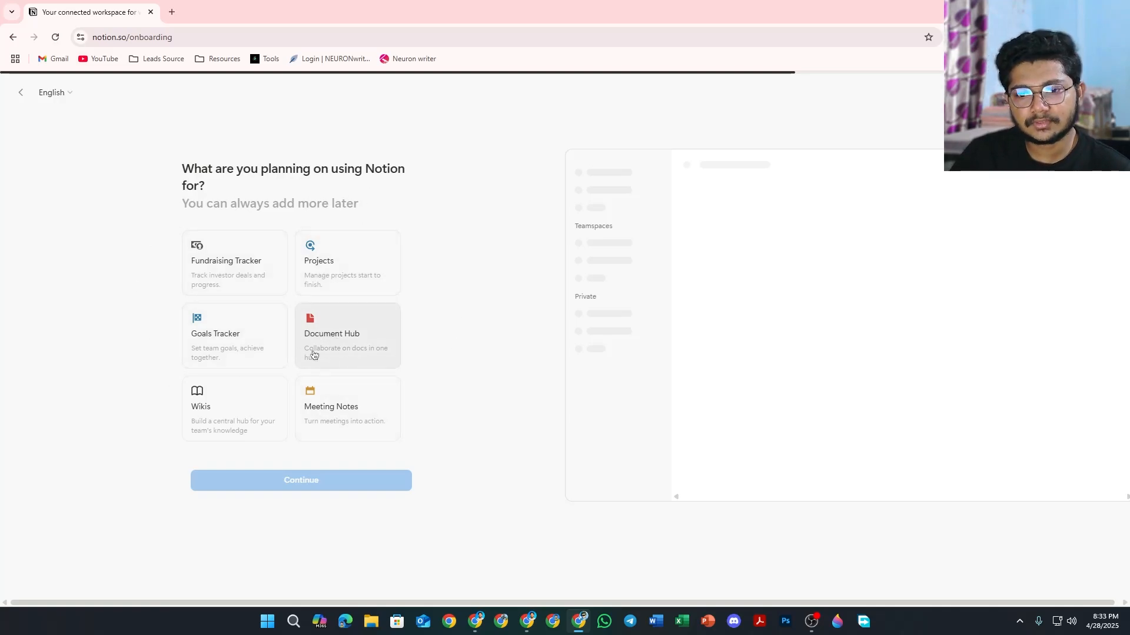
pyautogui.click(364, 263)
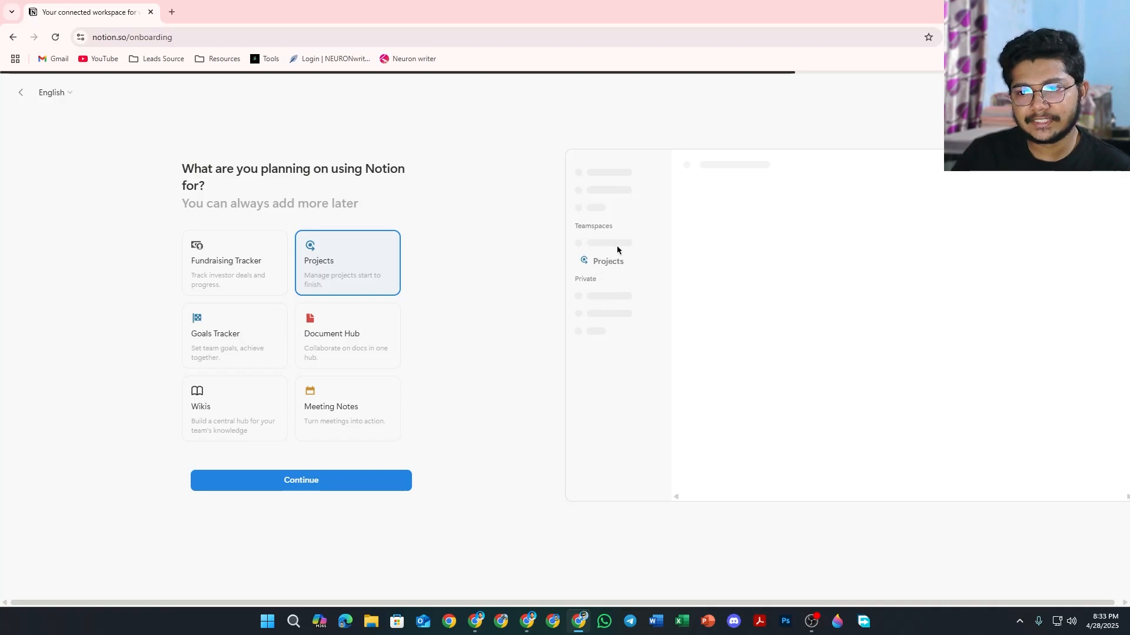
pyautogui.click(323, 481)
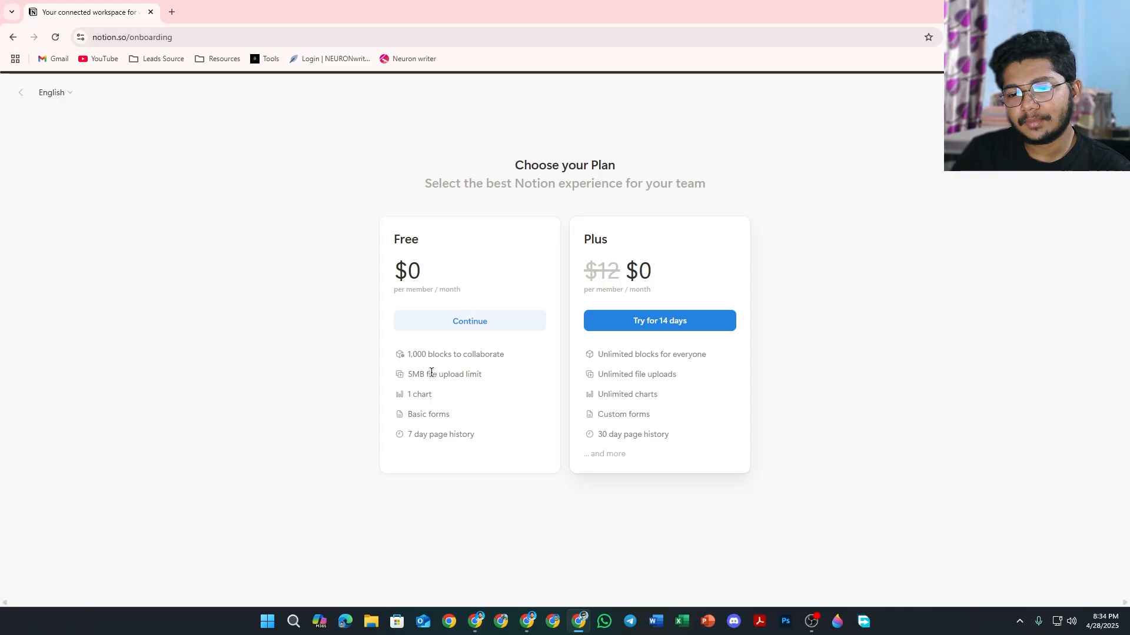
# Step: Continue with the Free plan and dismiss the tip about setting up team workflows
pyautogui.click(456, 329)
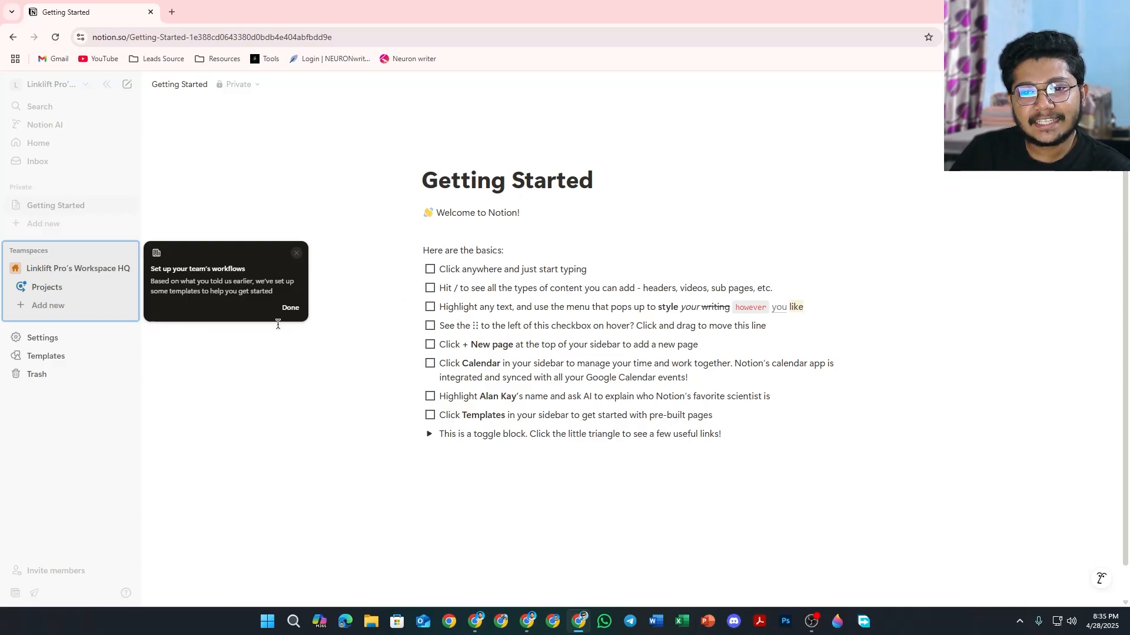
pyautogui.click(290, 308)
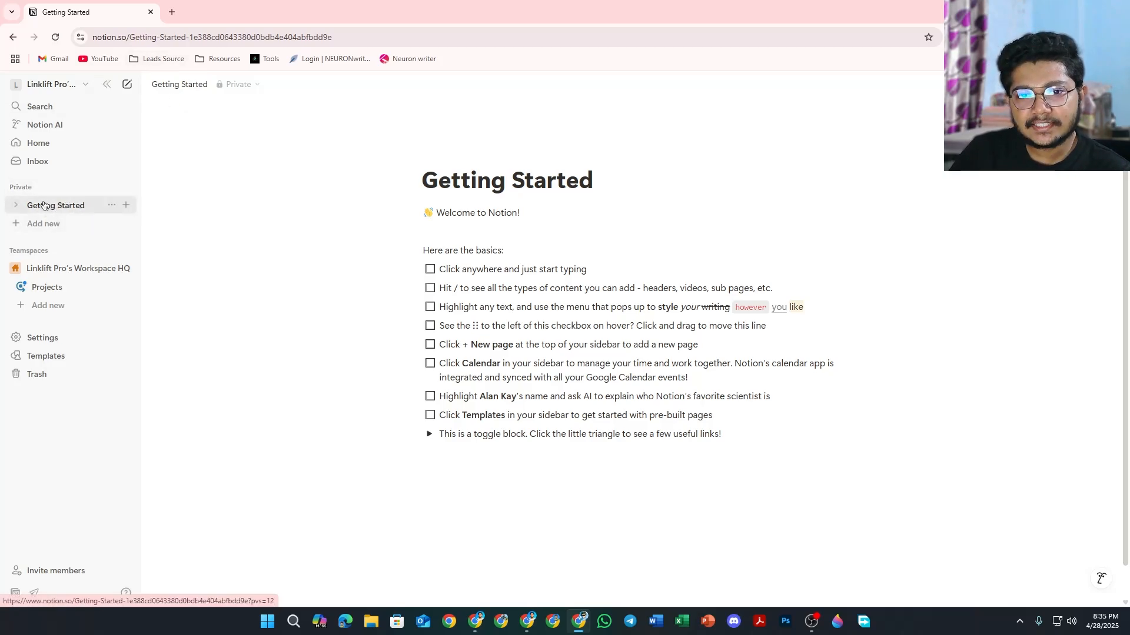
pyautogui.click(257, 86)
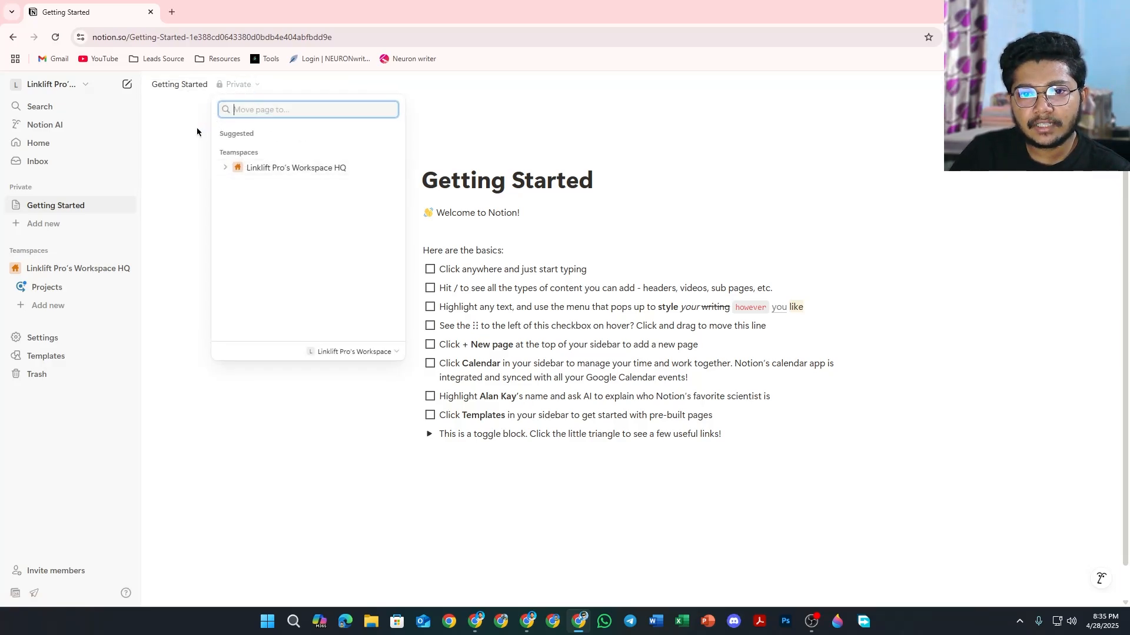
pyautogui.click(177, 119)
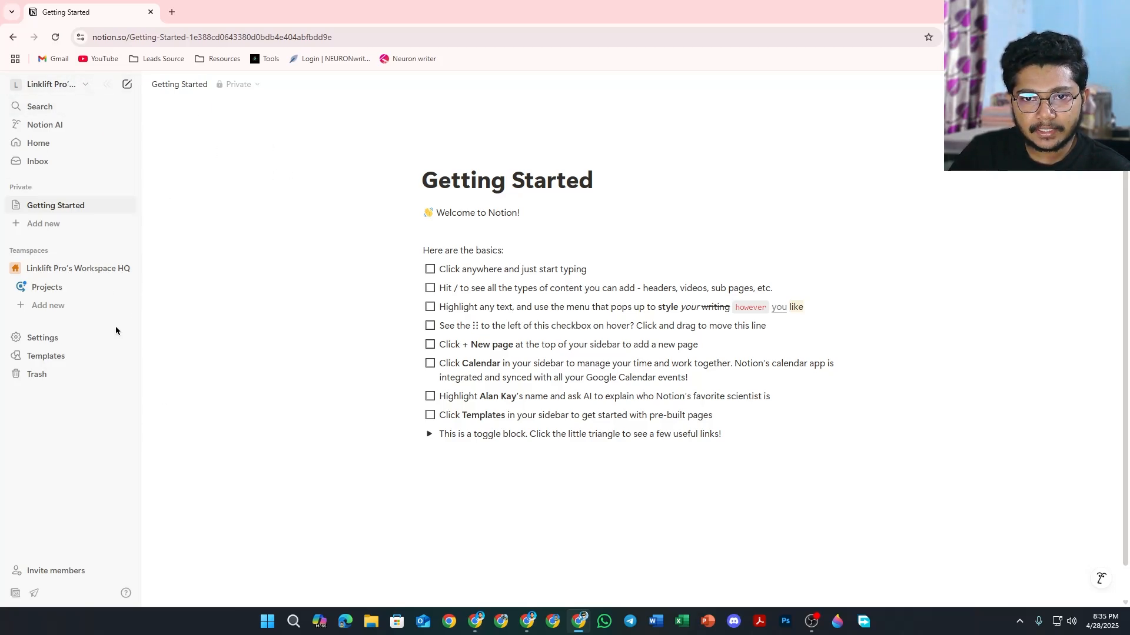
pyautogui.click(107, 85)
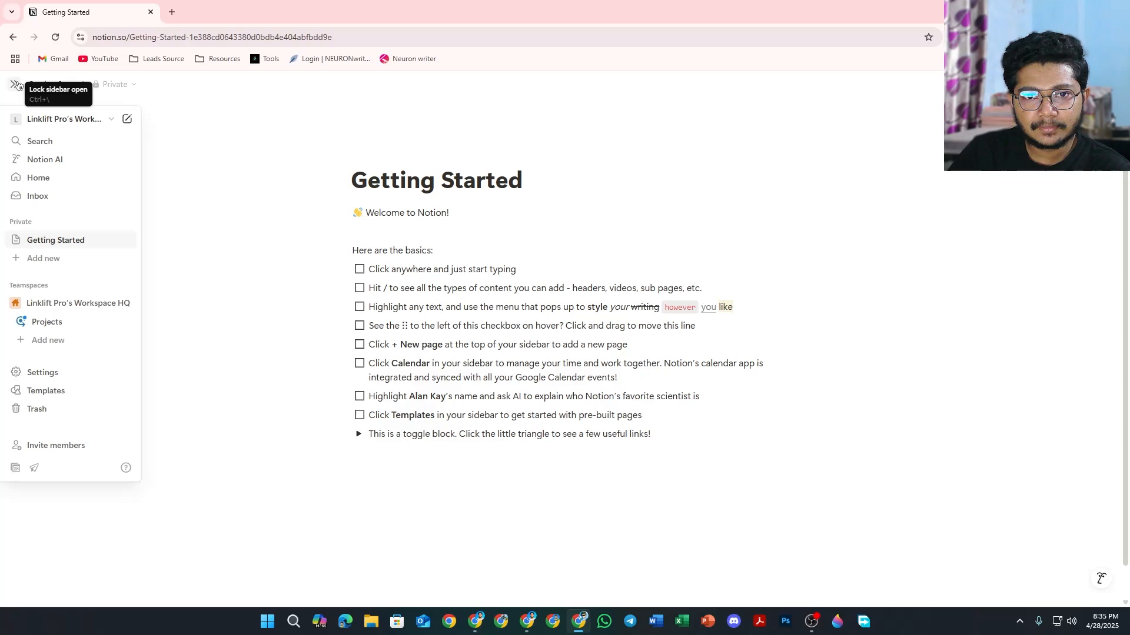
pyautogui.click(110, 86)
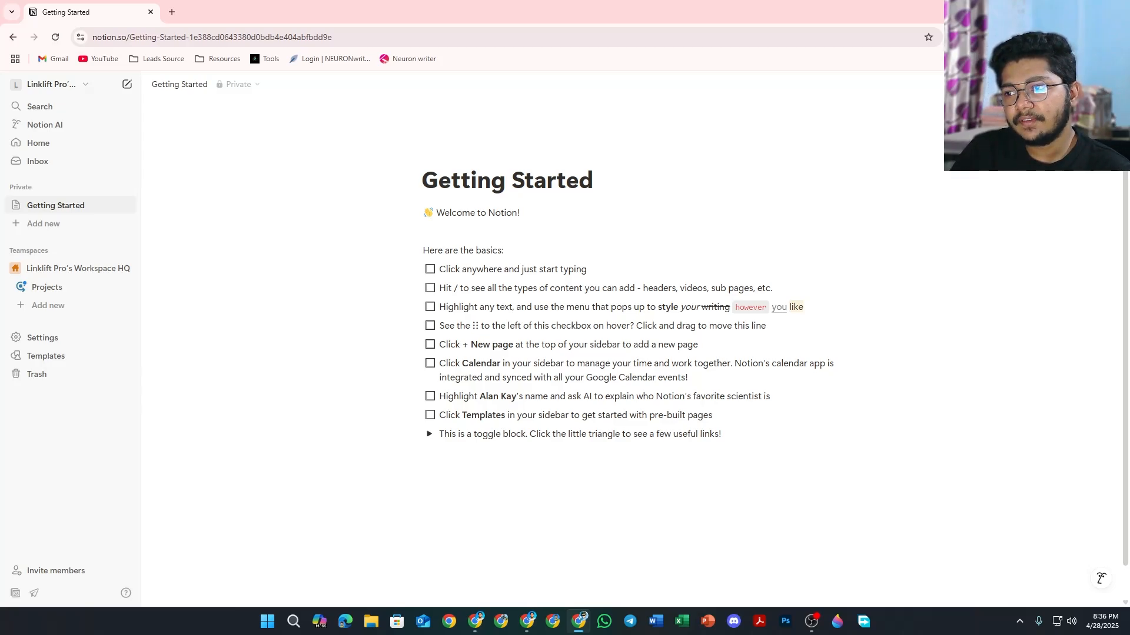
pyautogui.click(1112, 84)
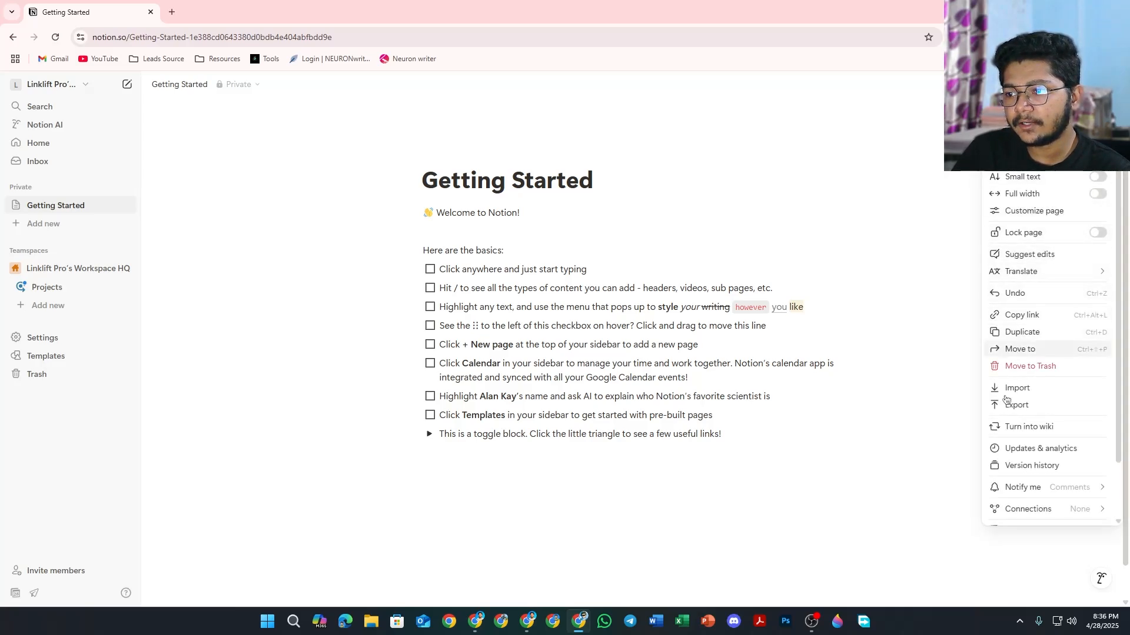
pyautogui.click(913, 119)
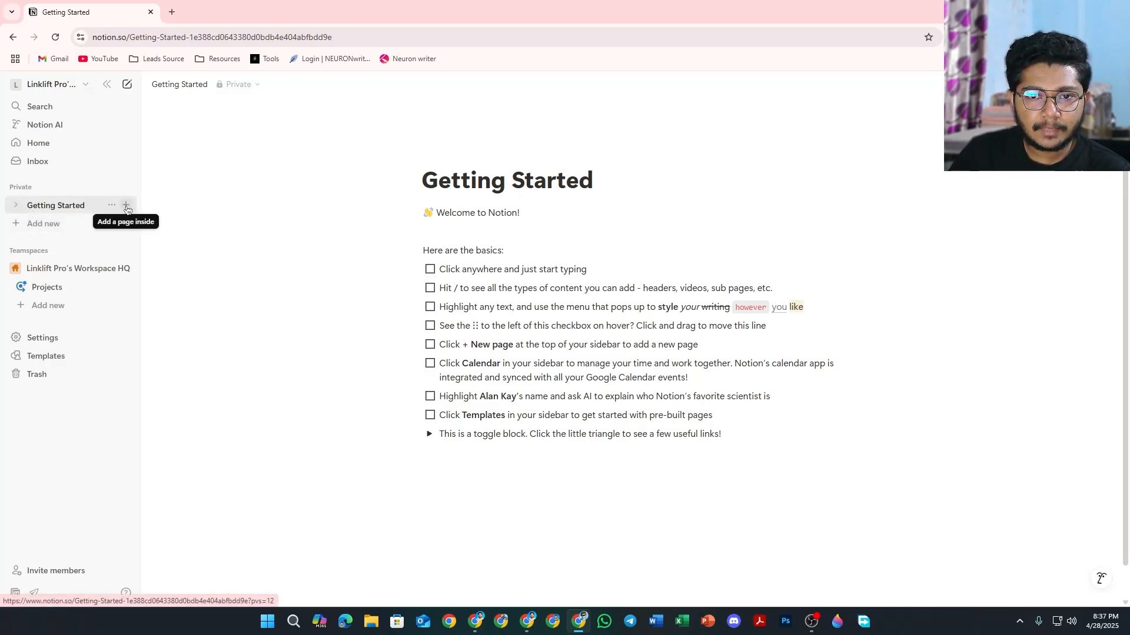
# Step: Add a new empty page to the Private section and title it "My Workspace"
pyautogui.click(53, 229)
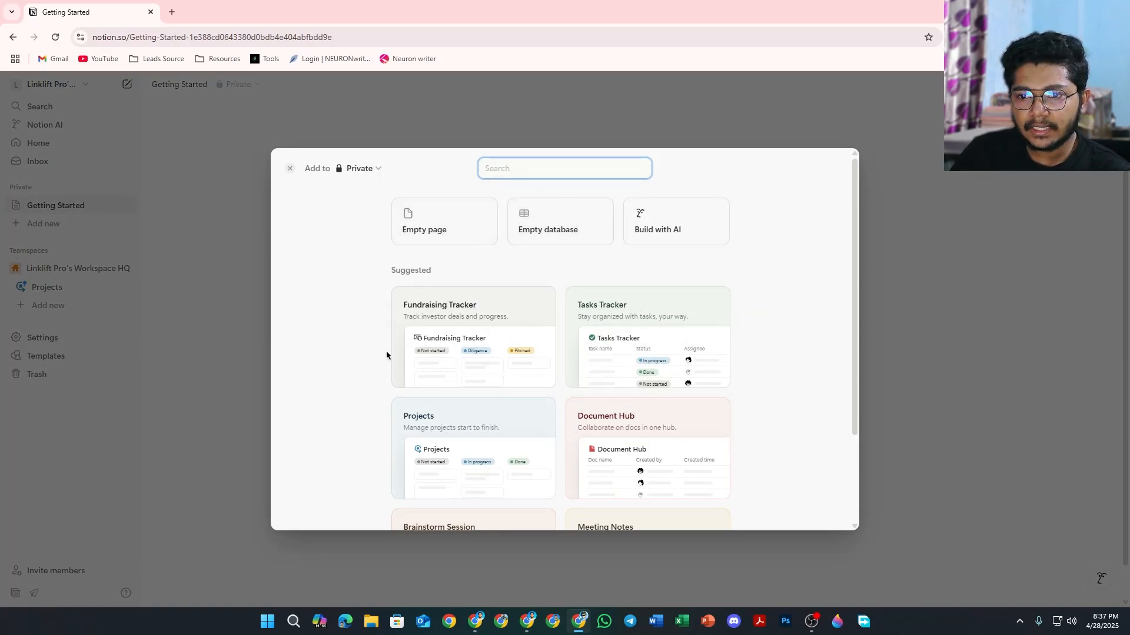
pyautogui.scroll(-2, 529, 288)
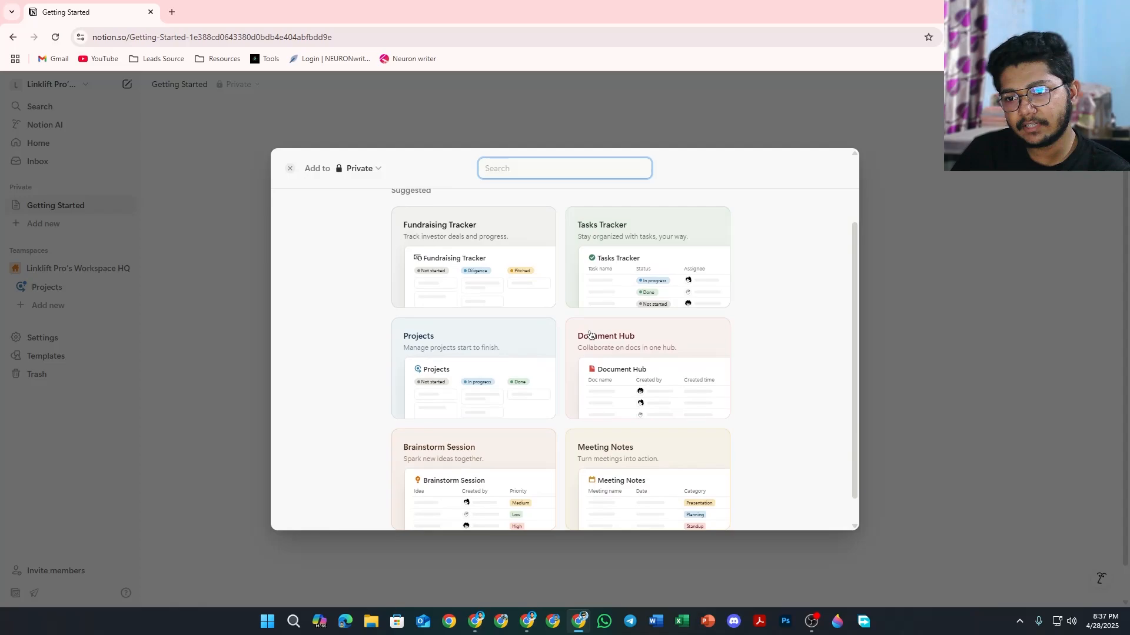
pyautogui.scroll(2, 530, 288)
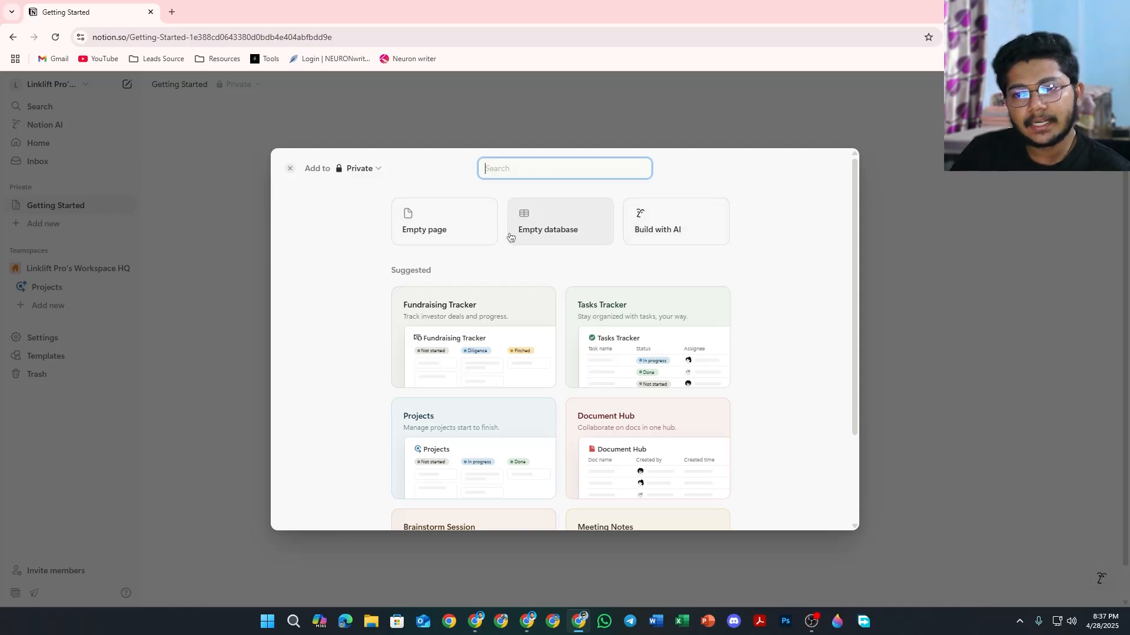
pyautogui.click(430, 220)
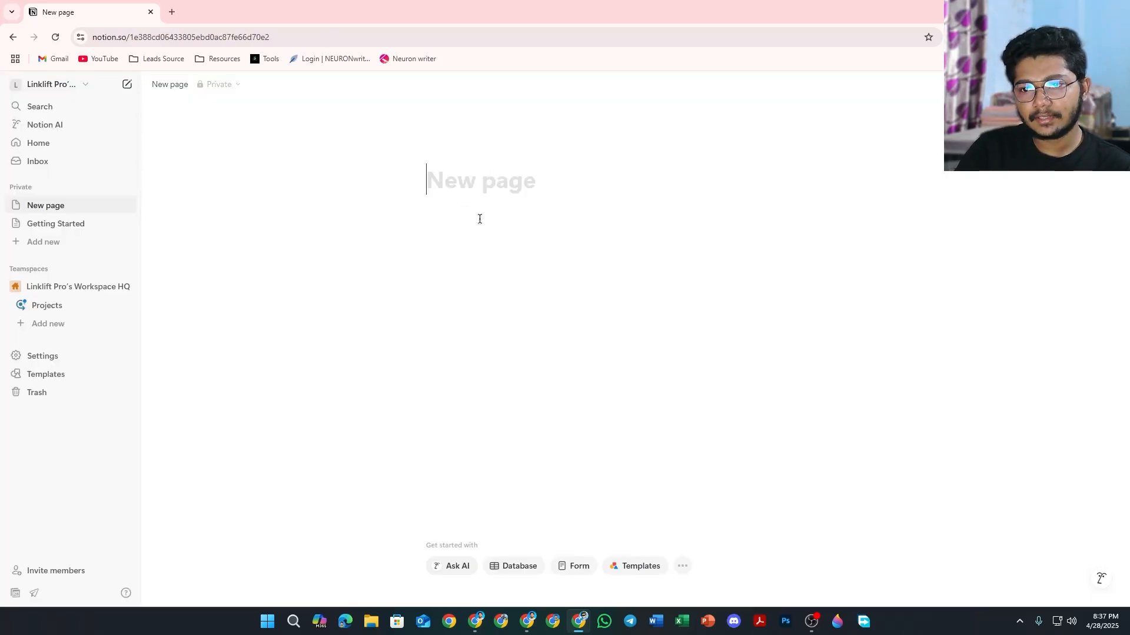
pyautogui.write('My wor')
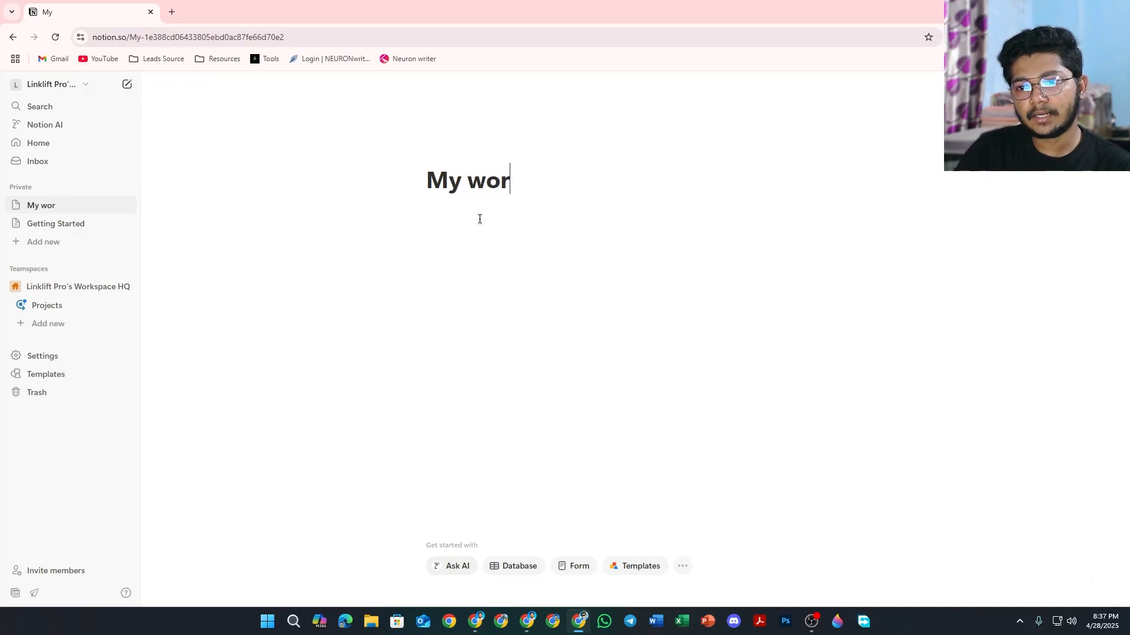
pyautogui.press('BackSpace')
pyautogui.press('BackSpace')
pyautogui.press('BackSpace')
pyautogui.write('Work')
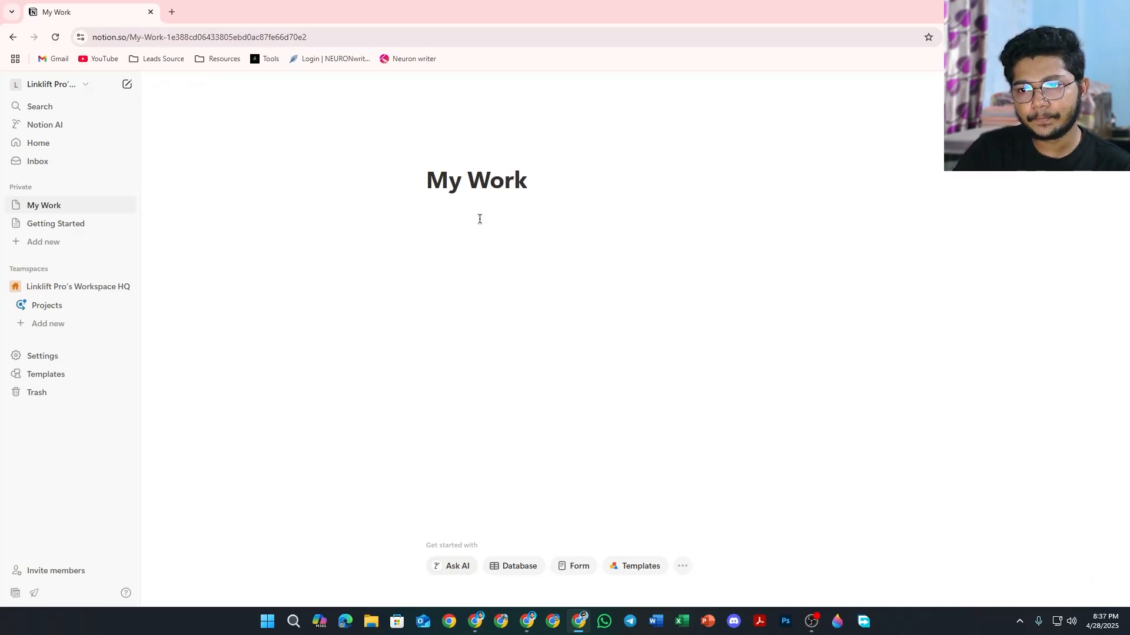
pyautogui.write('space')
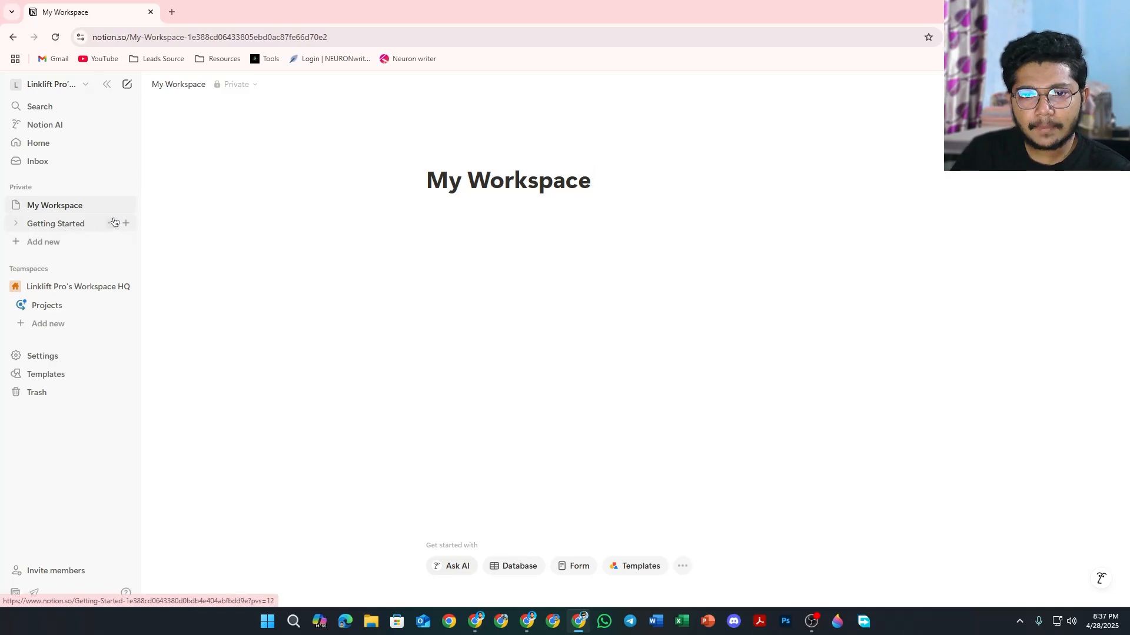
# Step: Move the Getting Started page from the Private section to the trash
pyautogui.click(110, 225)
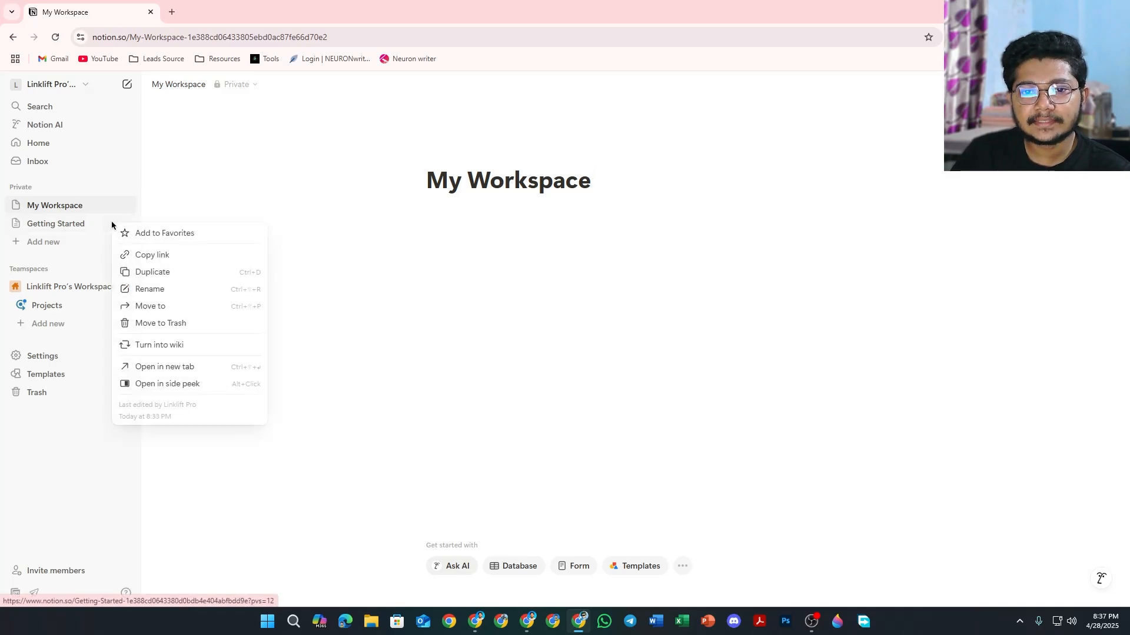
pyautogui.click(157, 323)
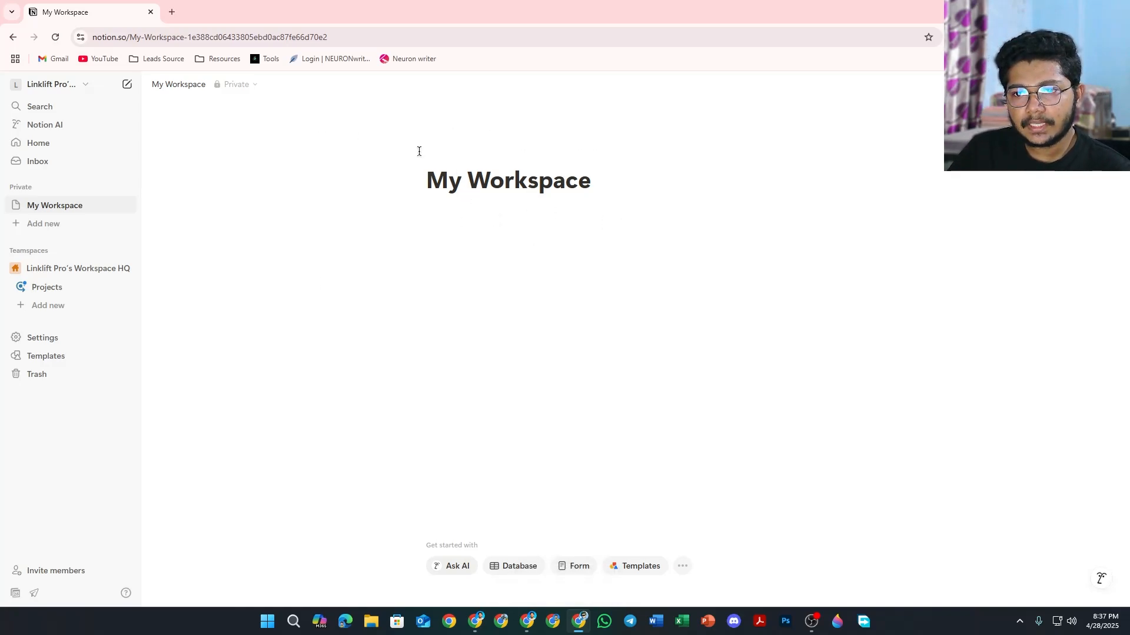
# Step: Give the My Workspace page the activity rectangle icon in red
pyautogui.moveTo(441, 157)
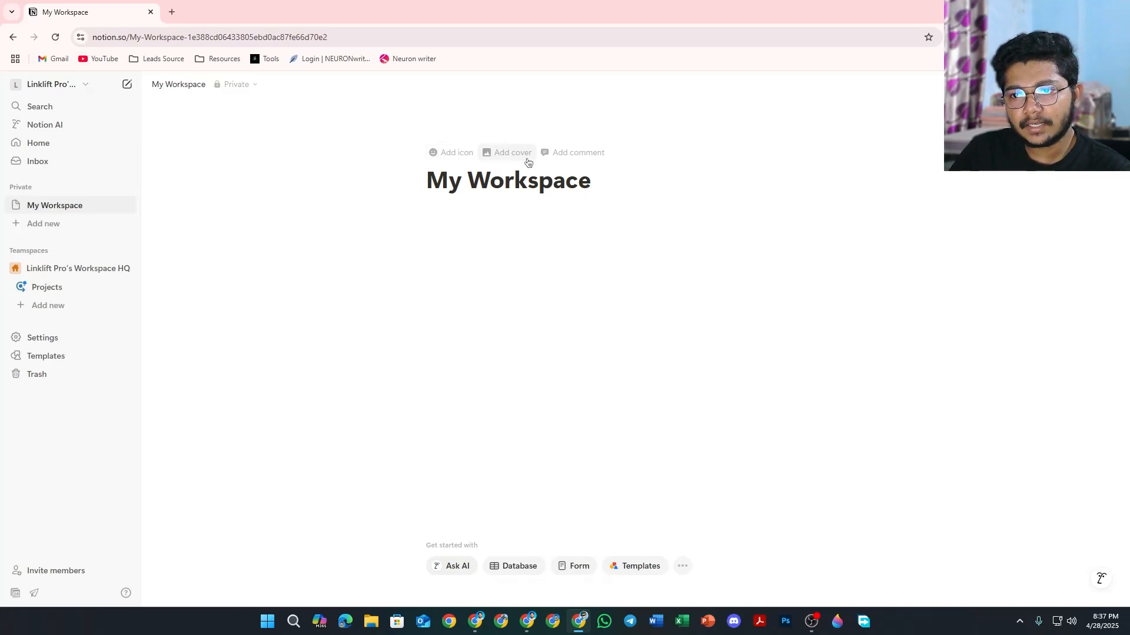
pyautogui.click(465, 155)
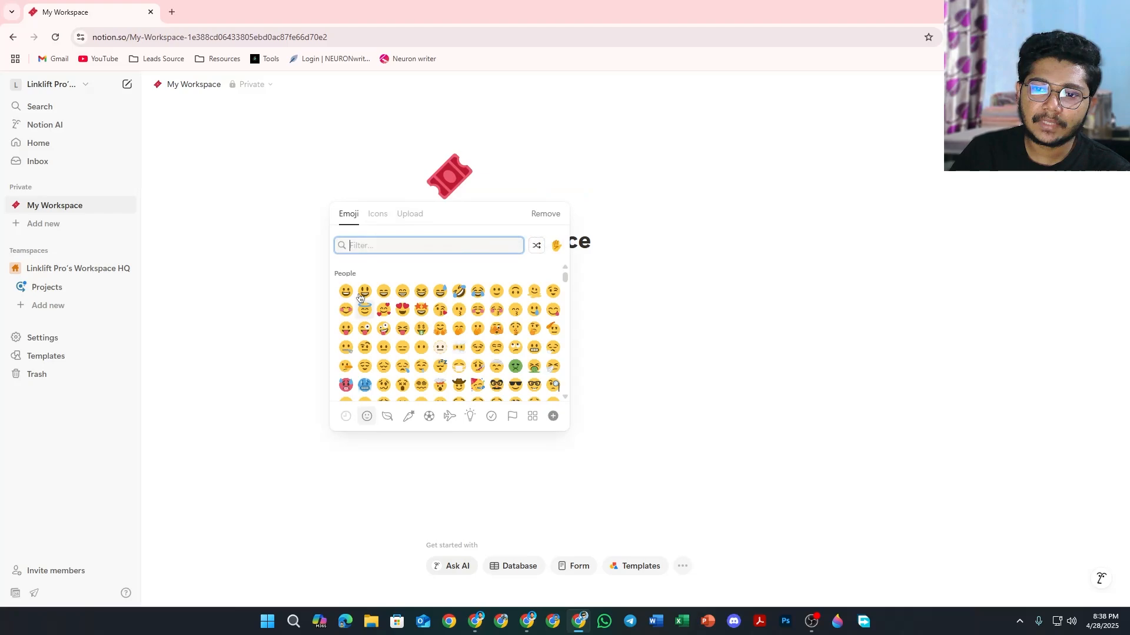
pyautogui.click(380, 215)
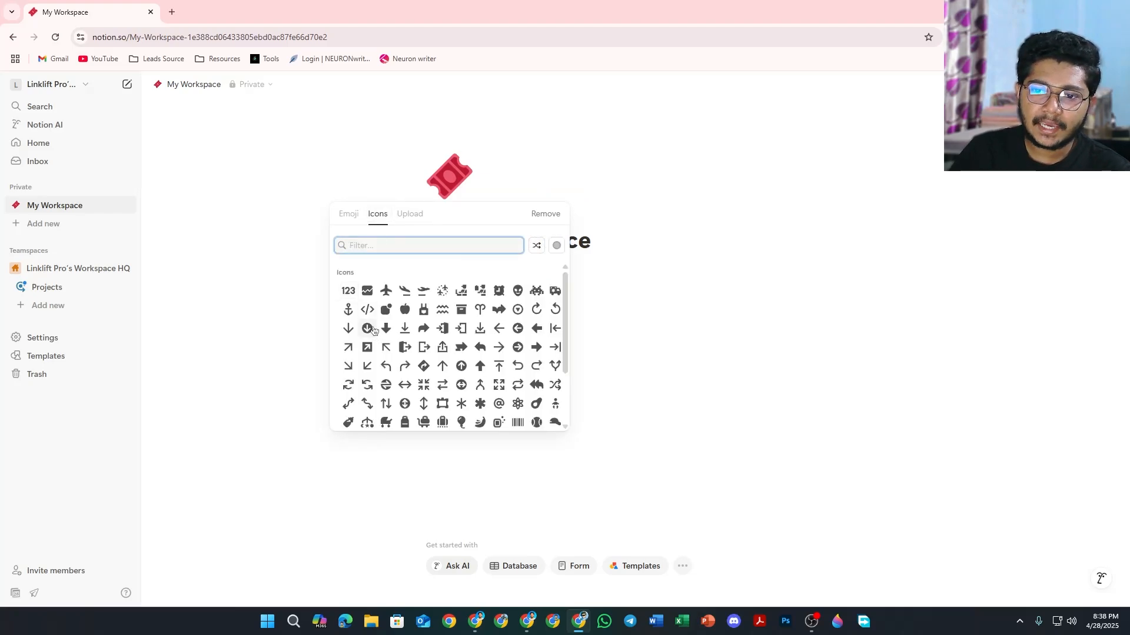
pyautogui.scroll(-2, 420, 326)
pyautogui.scroll(2, 420, 326)
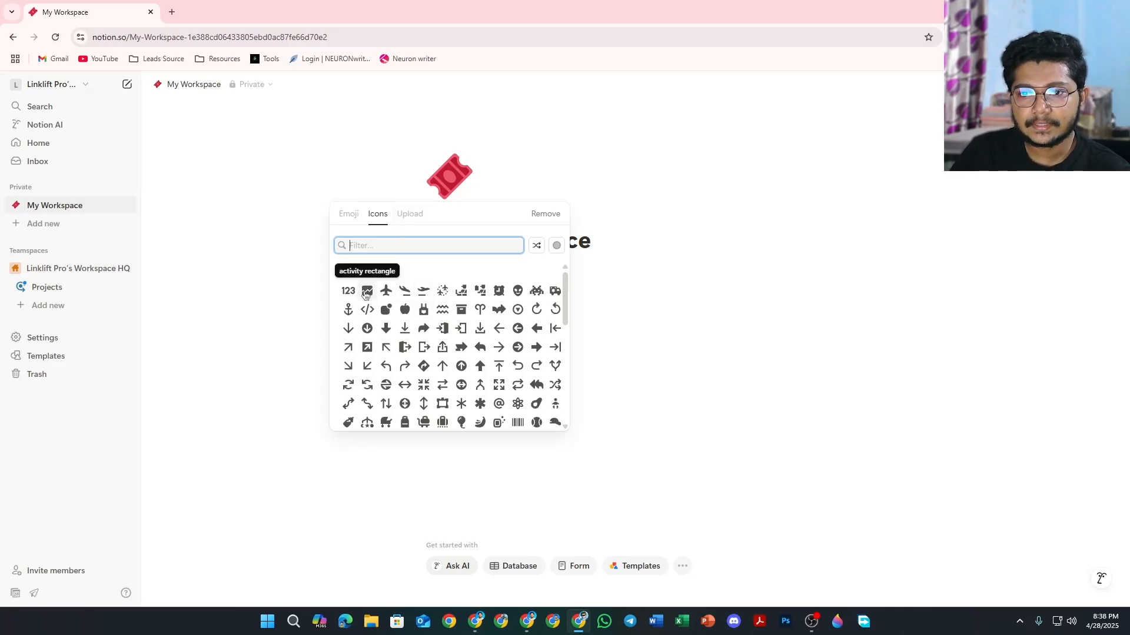
pyautogui.scroll(-5, 424, 335)
pyautogui.scroll(5, 425, 339)
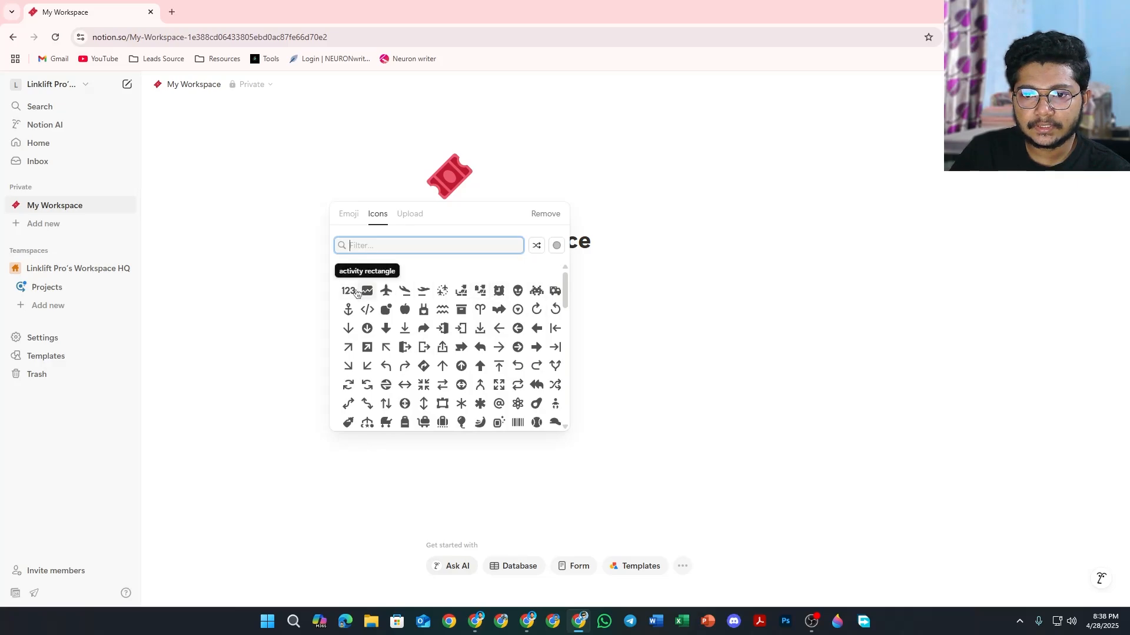
pyautogui.moveTo(356, 294)
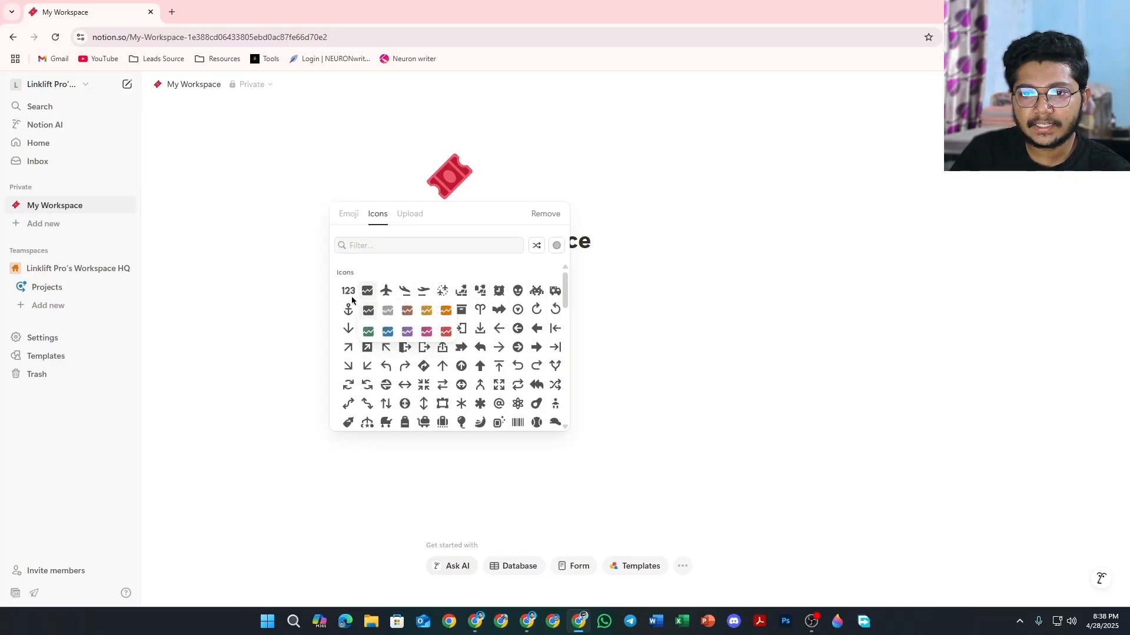
pyautogui.click(446, 332)
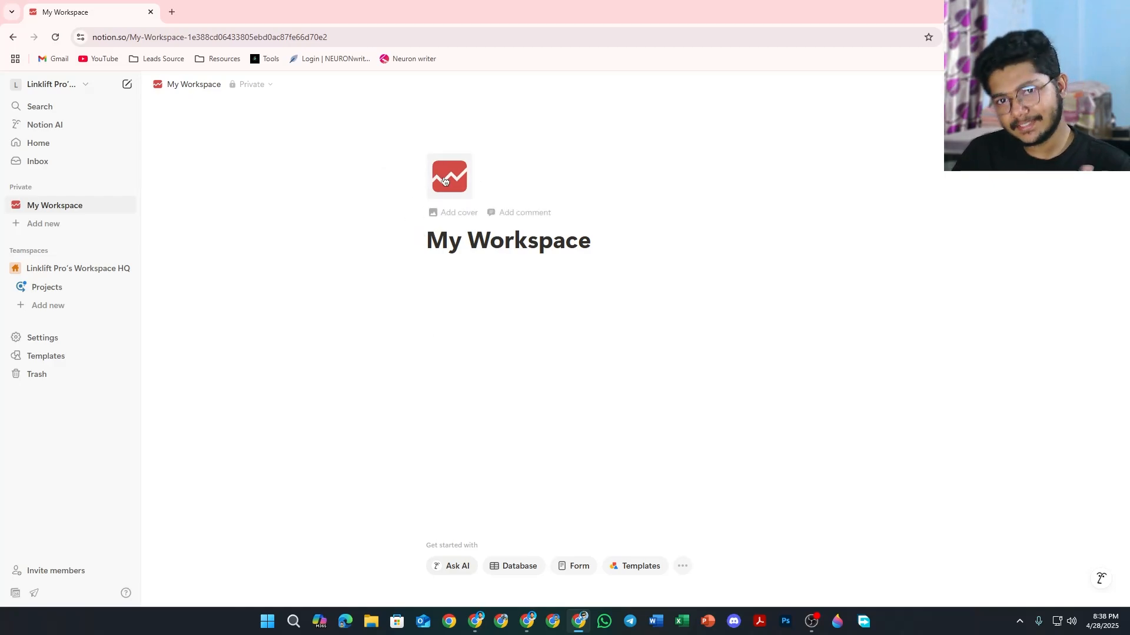
# Step: Add a cover to the My Workspace page and change it to the teal-to-pink gradient from the Color & Gradient gallery
pyautogui.click(458, 214)
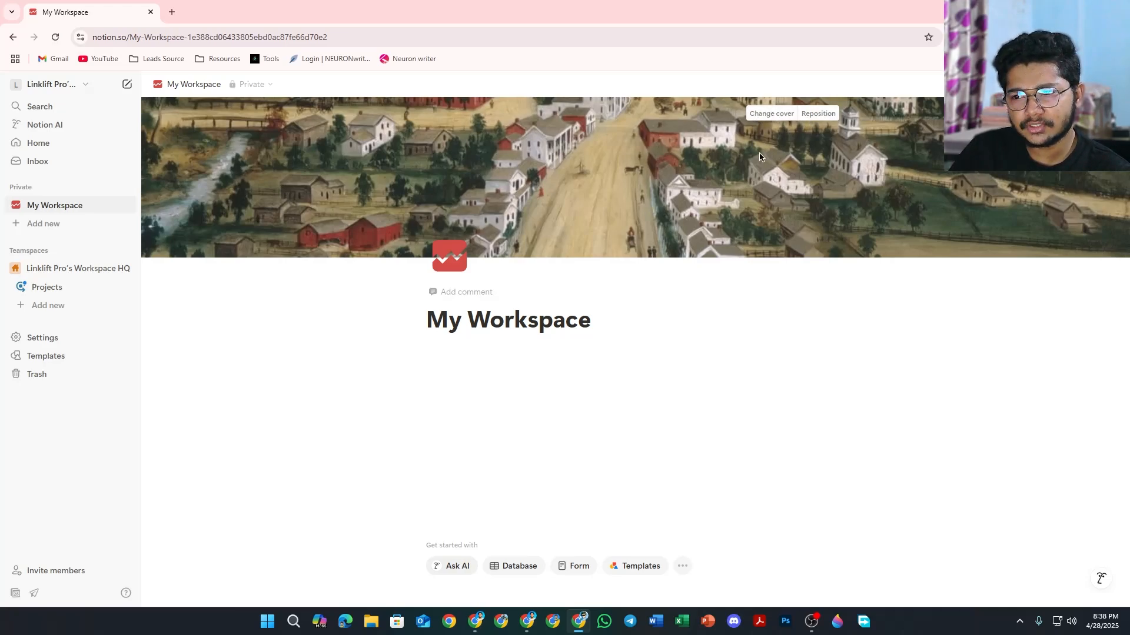
pyautogui.click(818, 114)
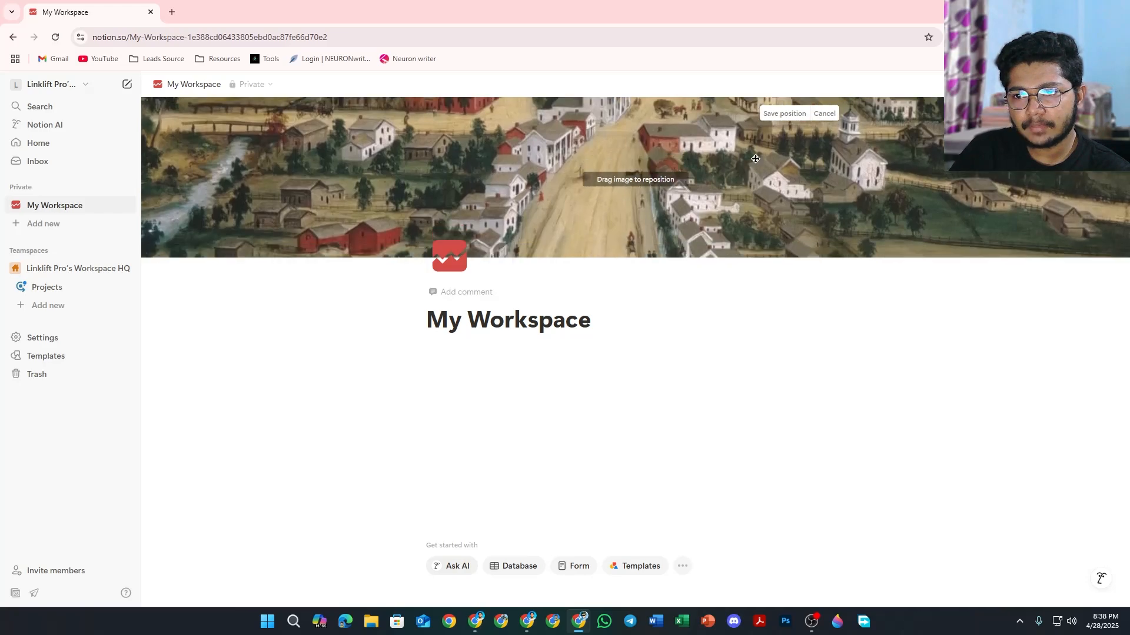
pyautogui.click(768, 115)
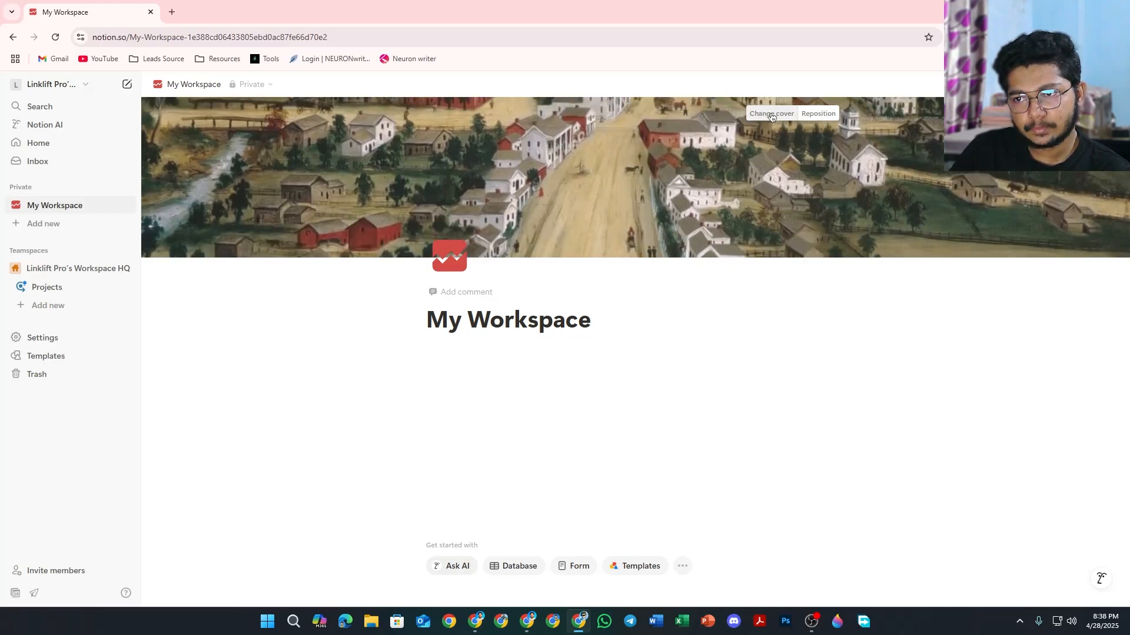
pyautogui.click(767, 117)
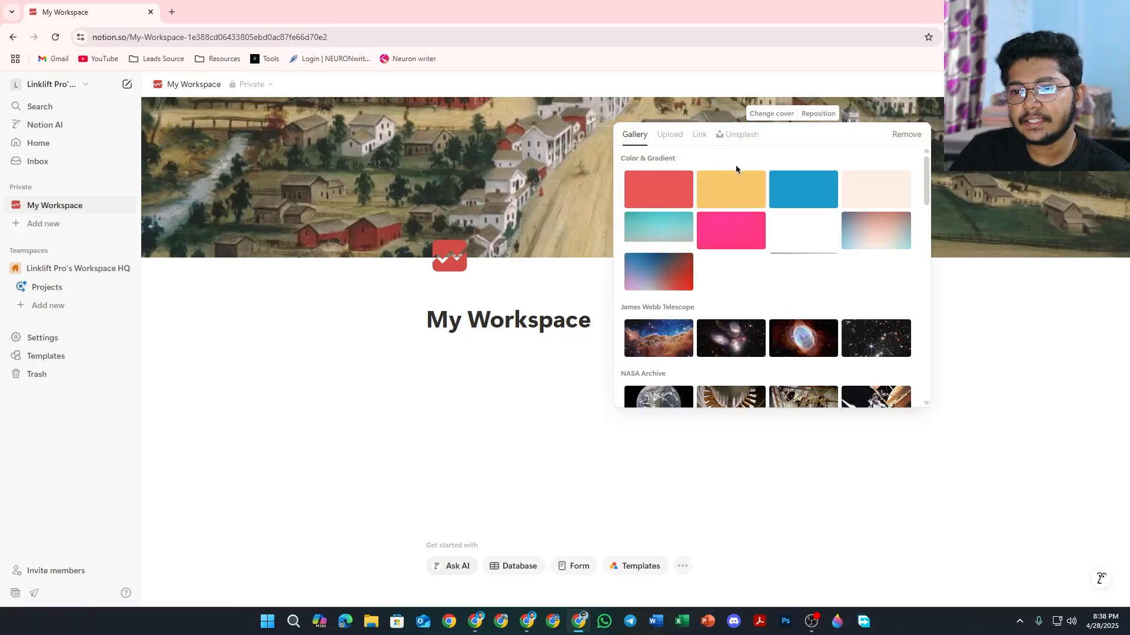
pyautogui.scroll(-1, 688, 247)
pyautogui.scroll(1, 696, 272)
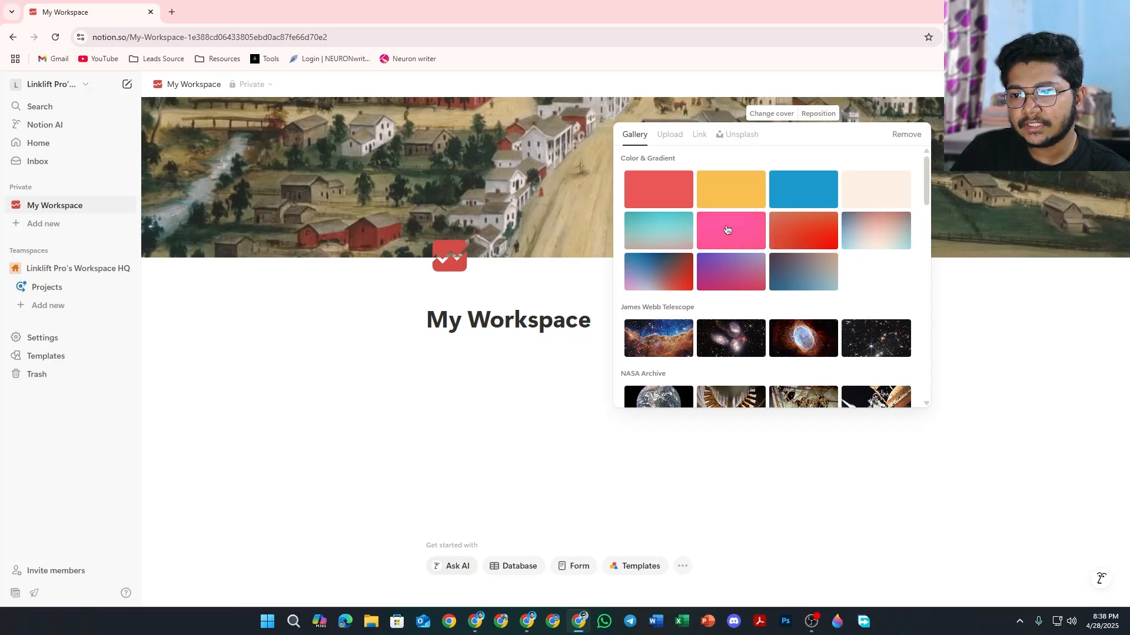
pyautogui.click(791, 231)
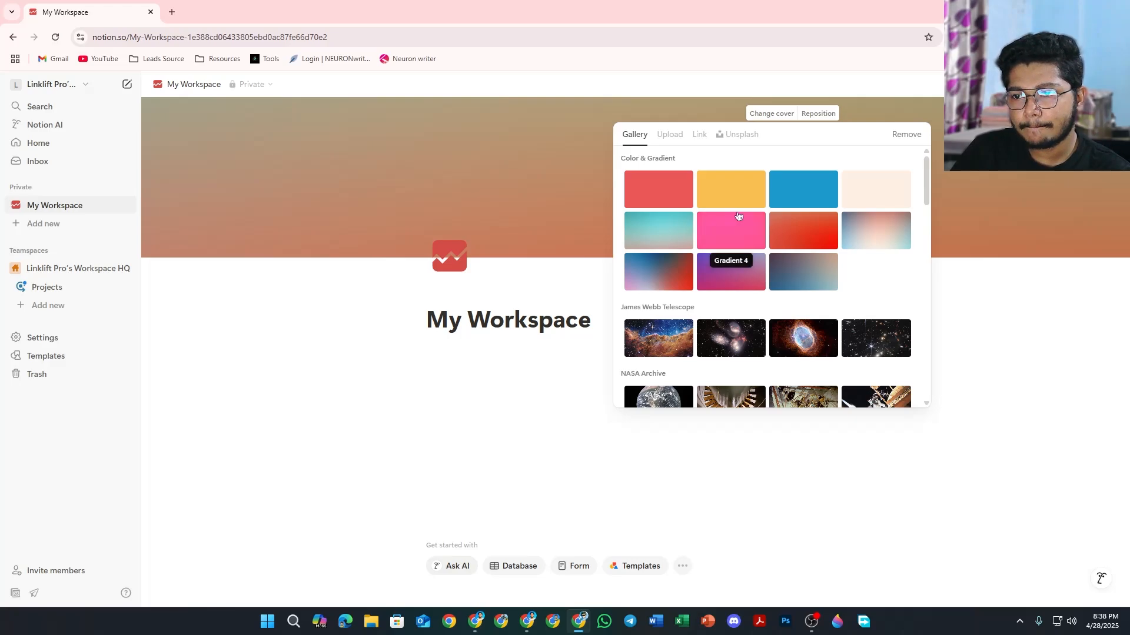
pyautogui.click(646, 223)
pyautogui.click(532, 164)
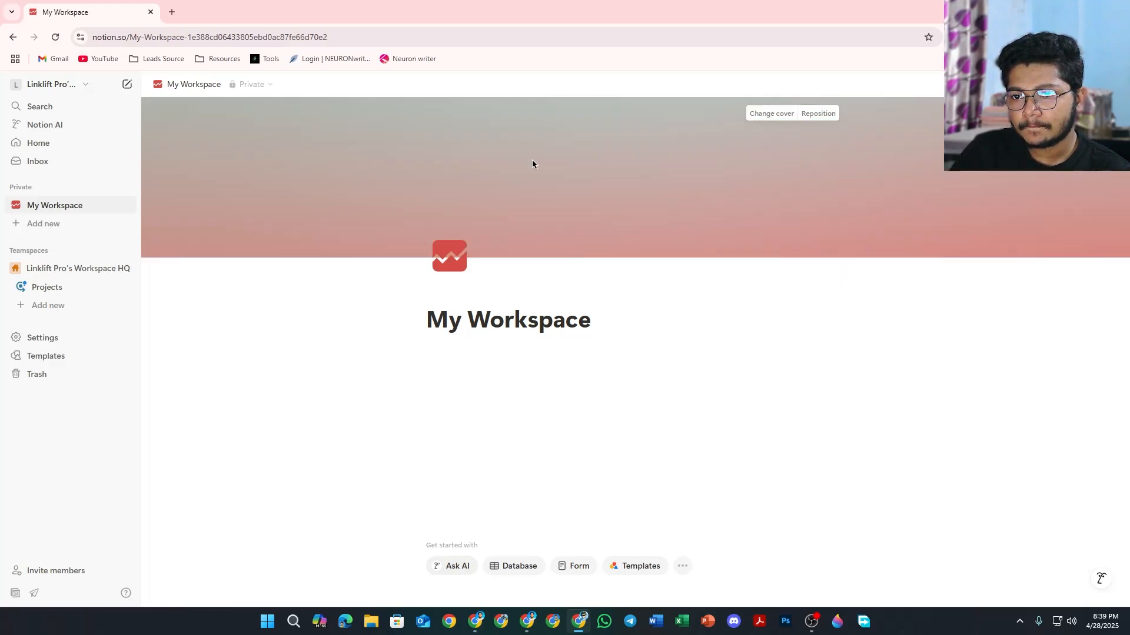
# Step: Reposition the cover image upward to show more of the gradient's red part and save the position
pyautogui.click(819, 113)
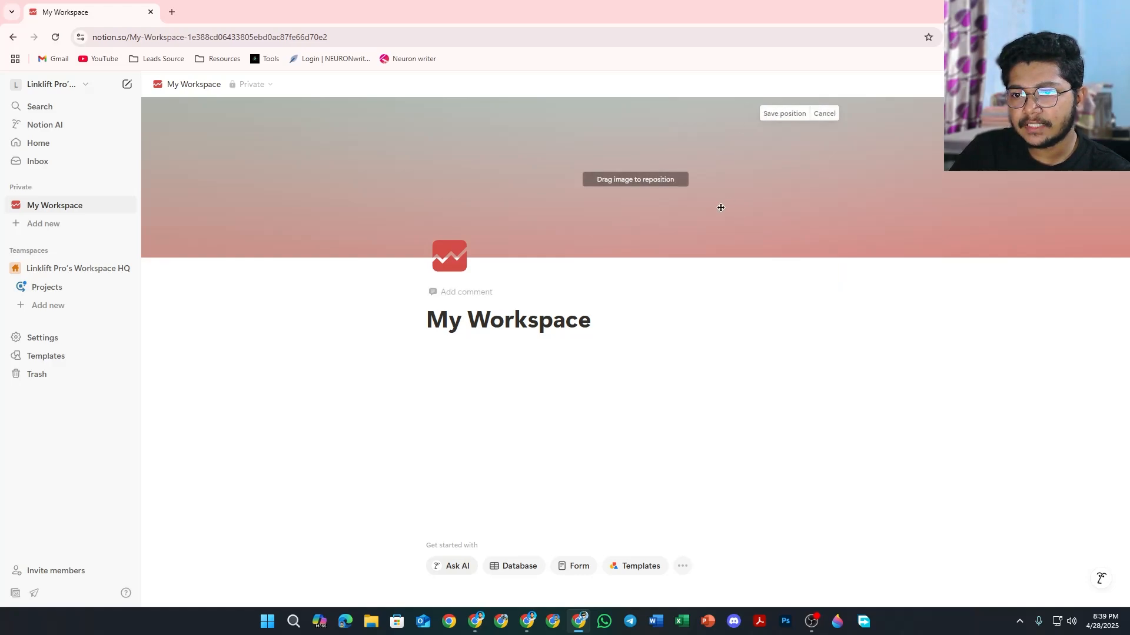
pyautogui.moveTo(720, 205); pyautogui.dragTo(727, 133)
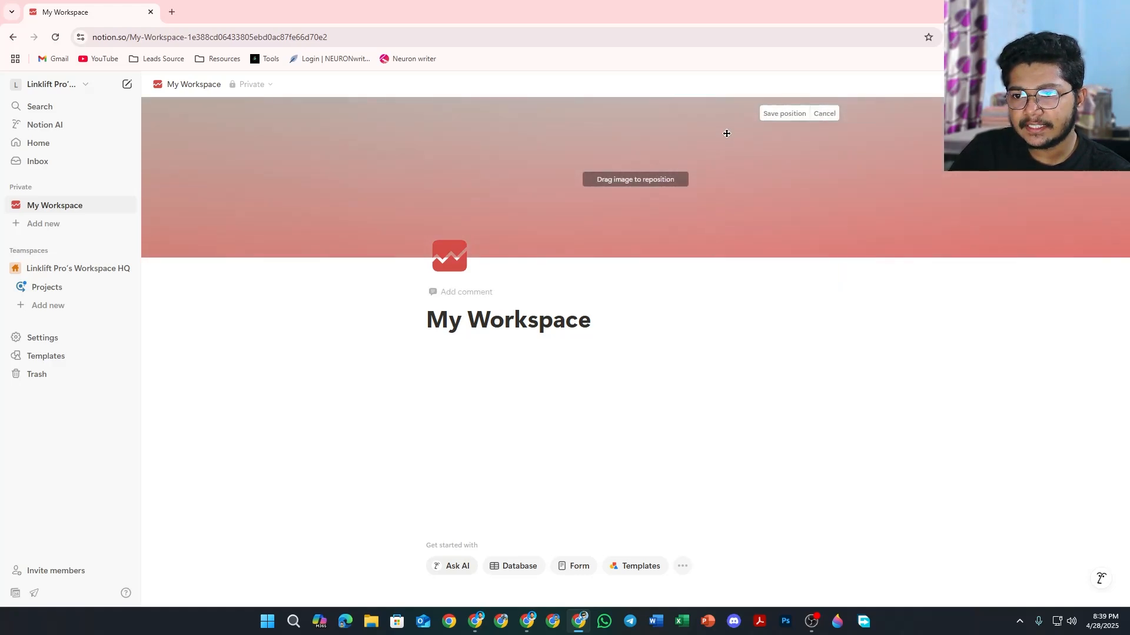
pyautogui.click(776, 112)
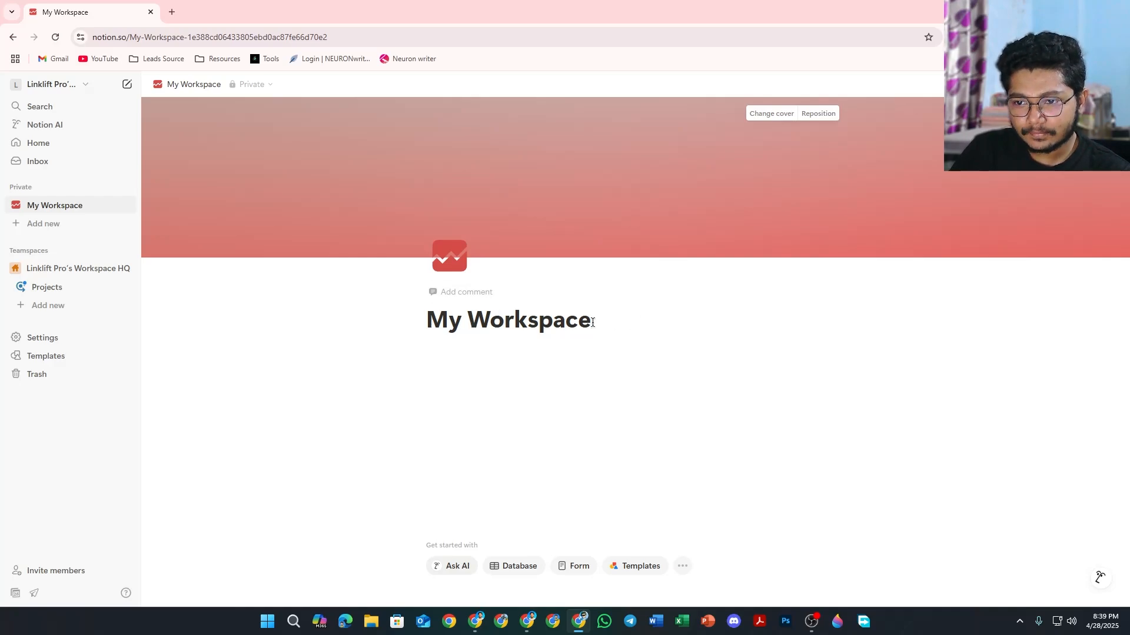
pyautogui.moveTo(592, 322); pyautogui.dragTo(397, 323)
pyautogui.click(398, 322)
pyautogui.tripleClick(551, 320)
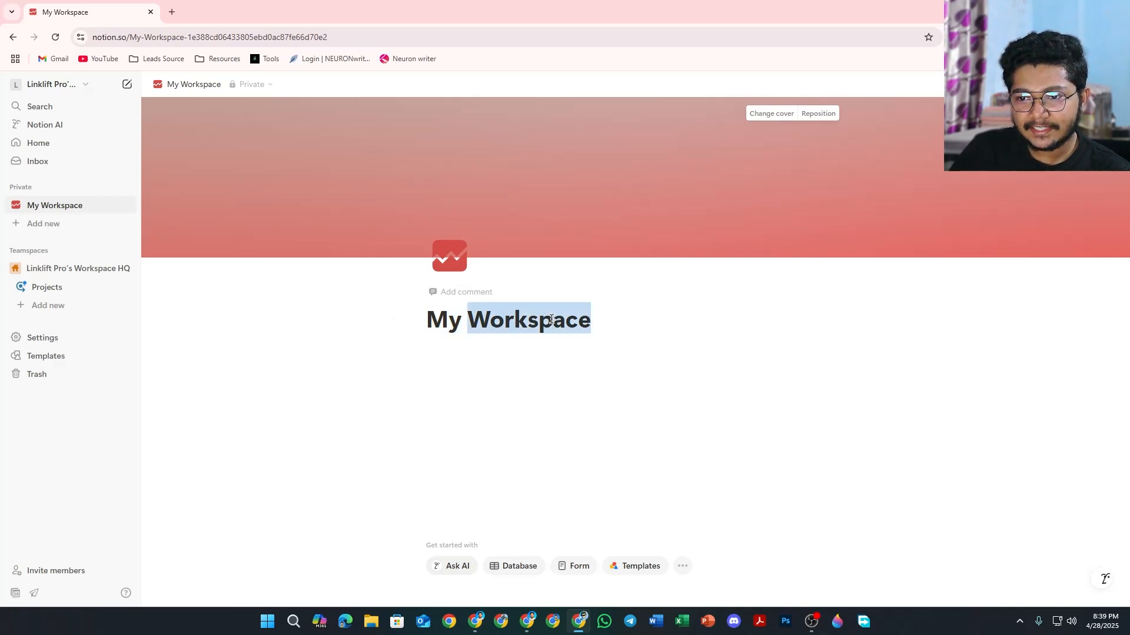
pyautogui.click(615, 322)
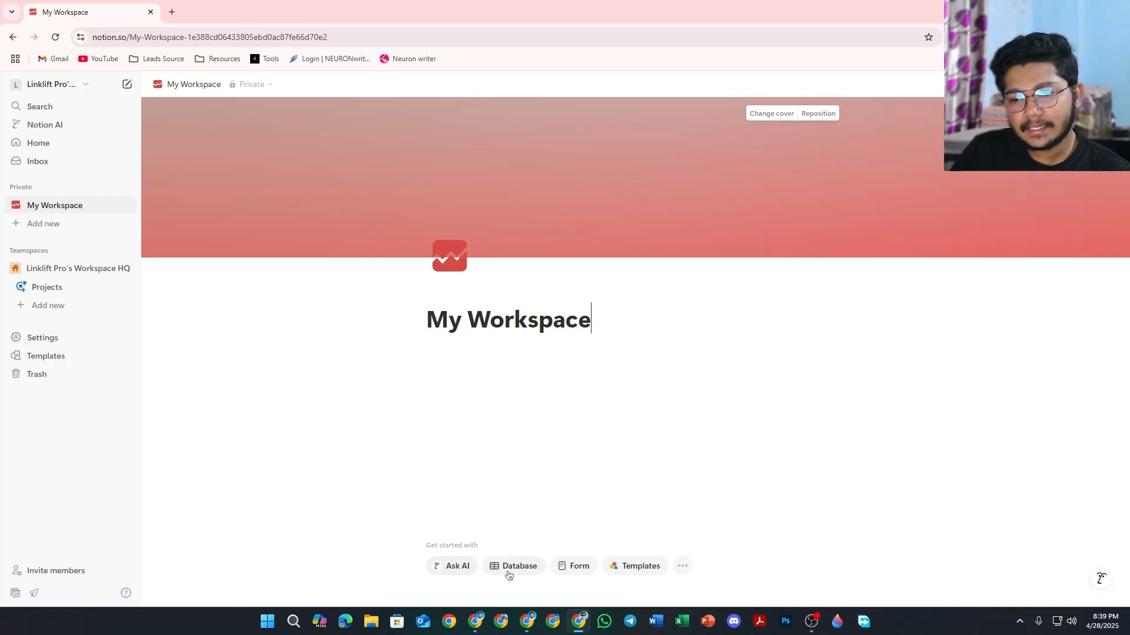
pyautogui.click(684, 567)
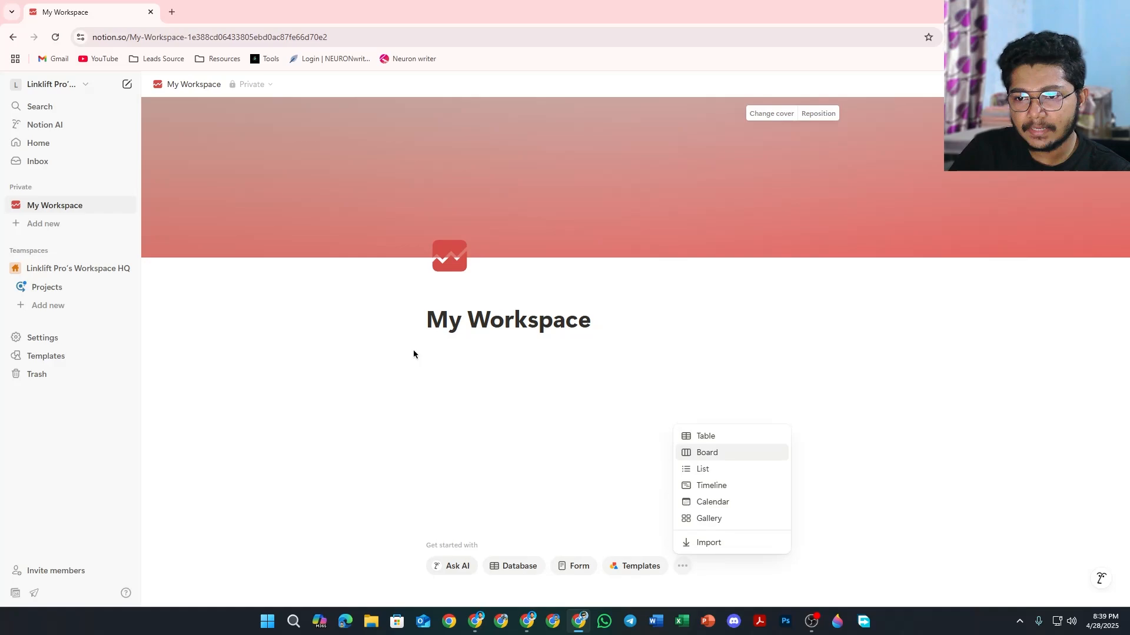
pyautogui.click(461, 327)
pyautogui.click(444, 366)
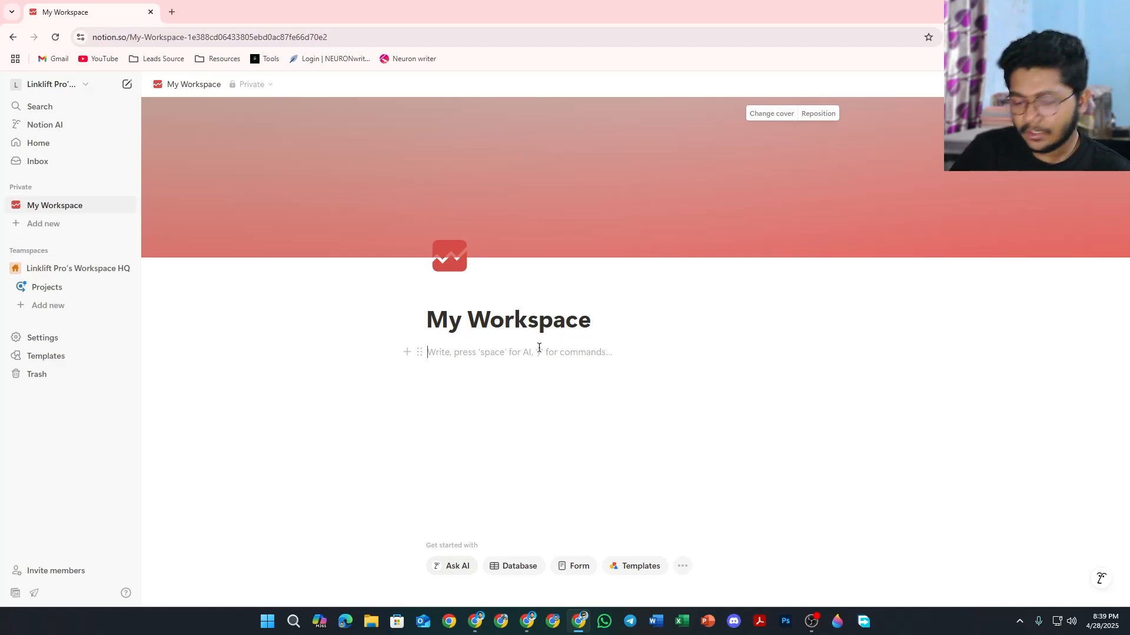
pyautogui.press('Return')
pyautogui.press('BackSpace')
pyautogui.press('Return')
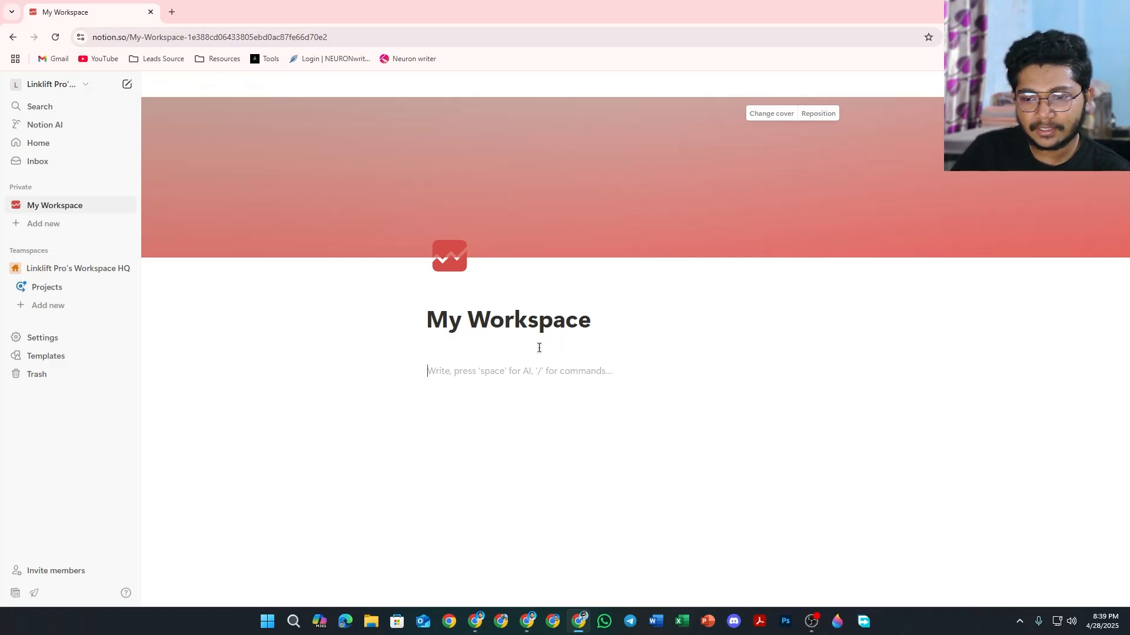
pyautogui.press('BackSpace')
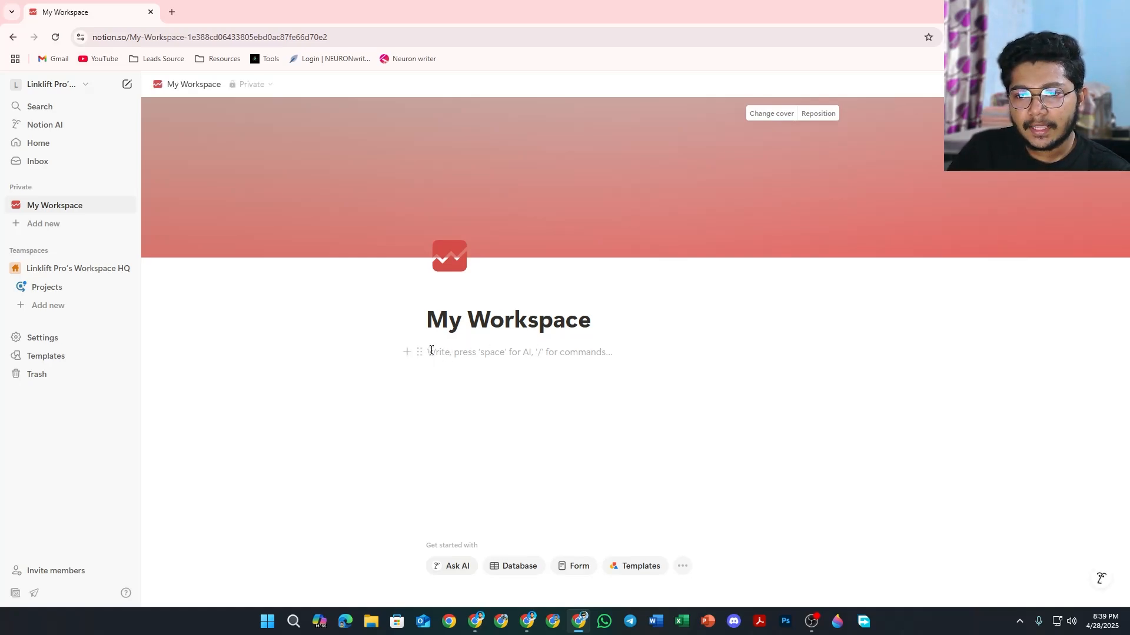
pyautogui.moveTo(417, 350); pyautogui.dragTo(502, 343)
pyautogui.click(469, 375)
pyautogui.click(493, 401)
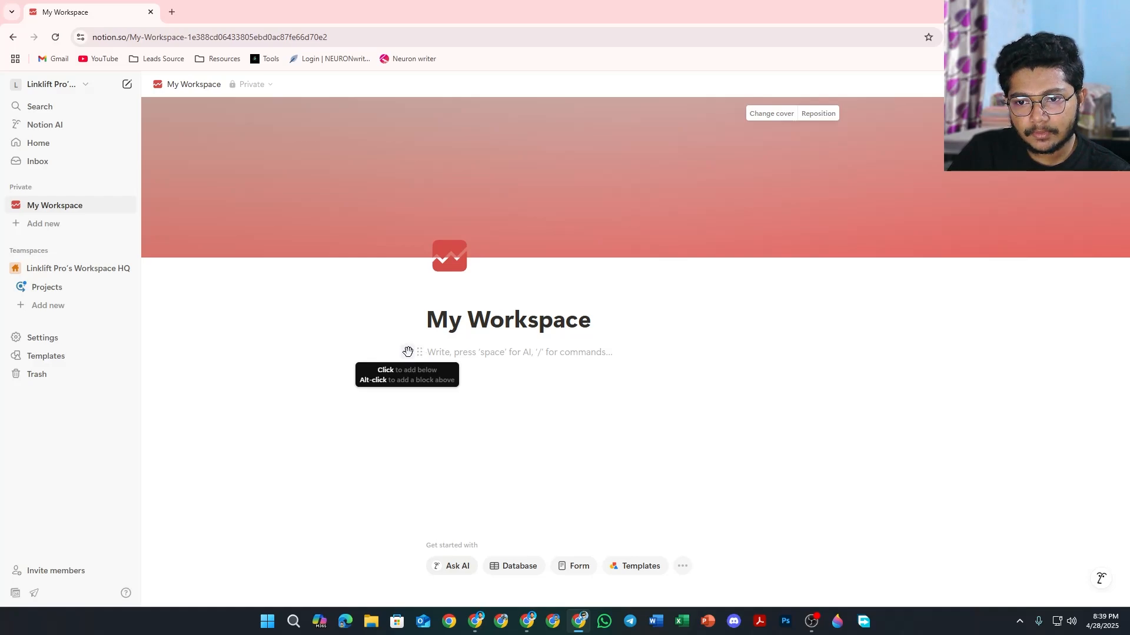
# Step: Examine the block types that can be inserted in the body of the My Workspace page
pyautogui.click(407, 352)
pyautogui.scroll(-2, 471, 420)
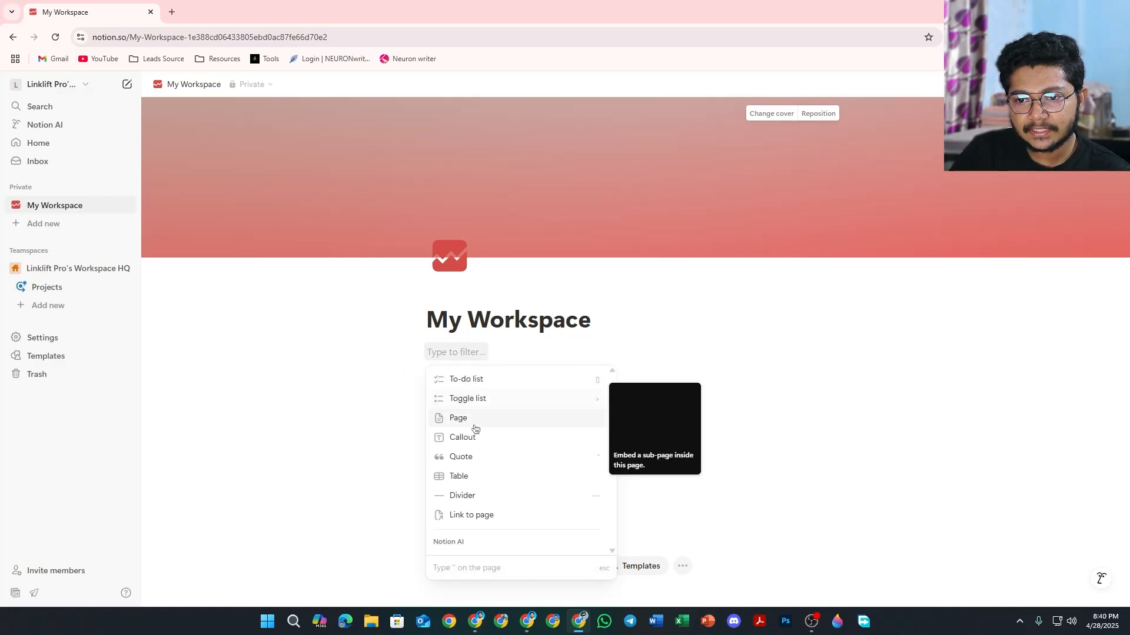
pyautogui.scroll(-3, 475, 429)
pyautogui.scroll(6, 471, 459)
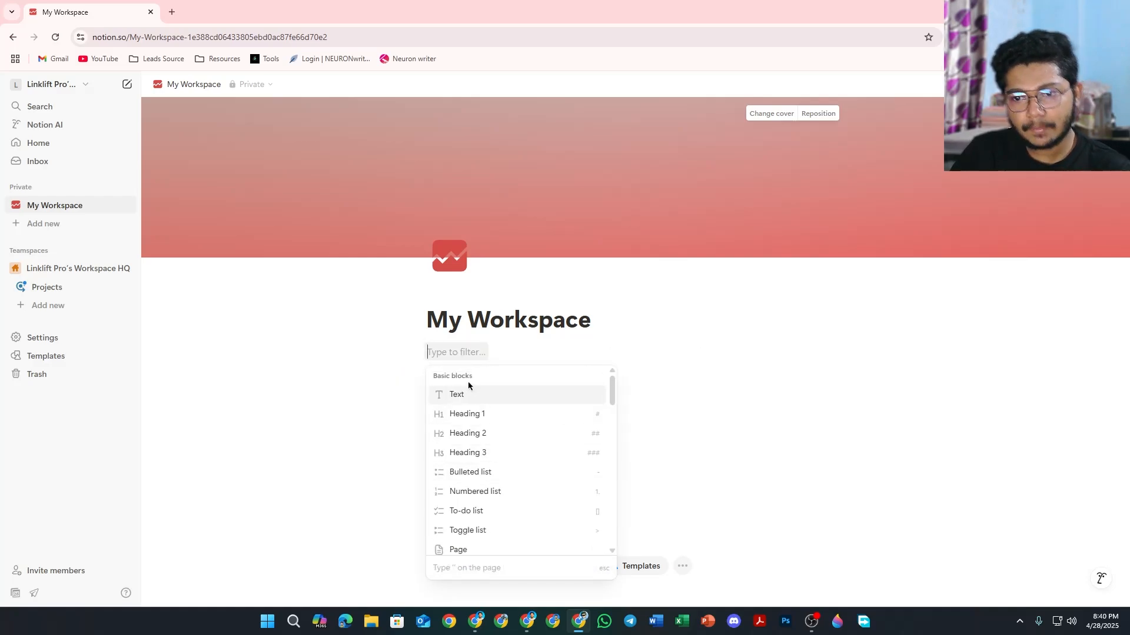
pyautogui.press('Escape')
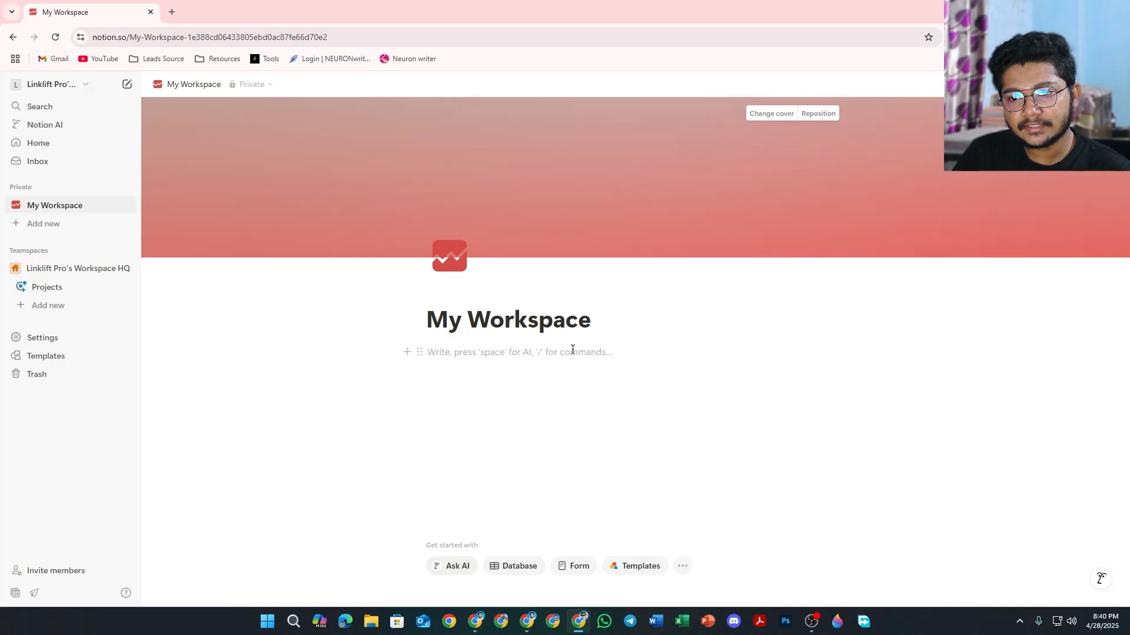
pyautogui.write('/')
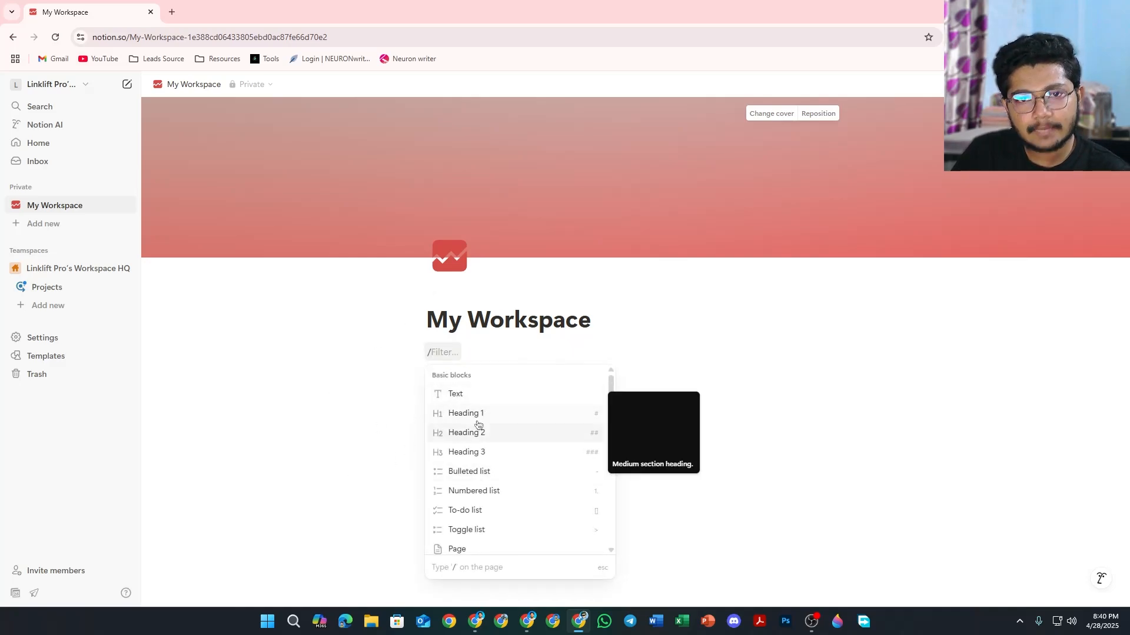
pyautogui.click(465, 347)
pyautogui.press('BackSpace')
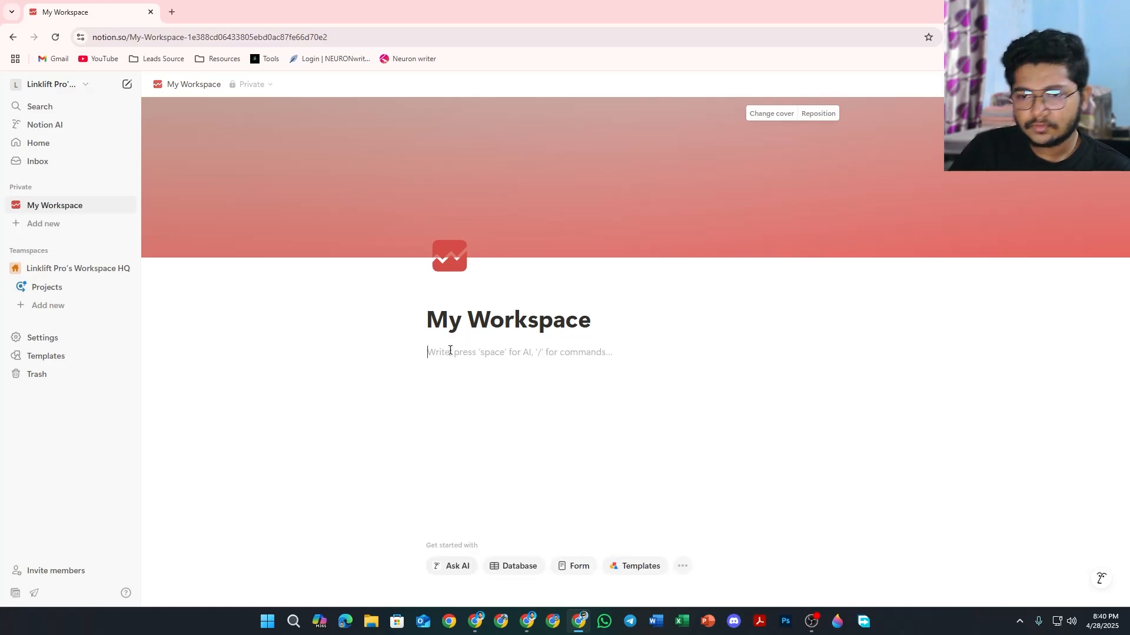
# Step: Insert a Text block below the page title, write "My name is" followed by the first name, and start a new line
pyautogui.write('/')
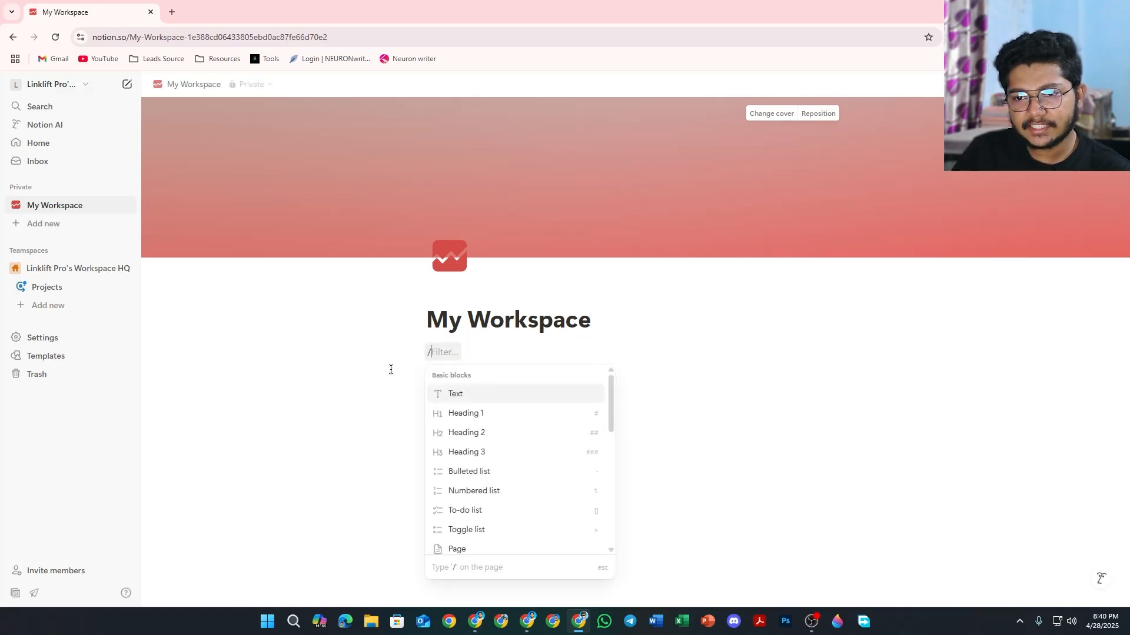
pyautogui.click(470, 396)
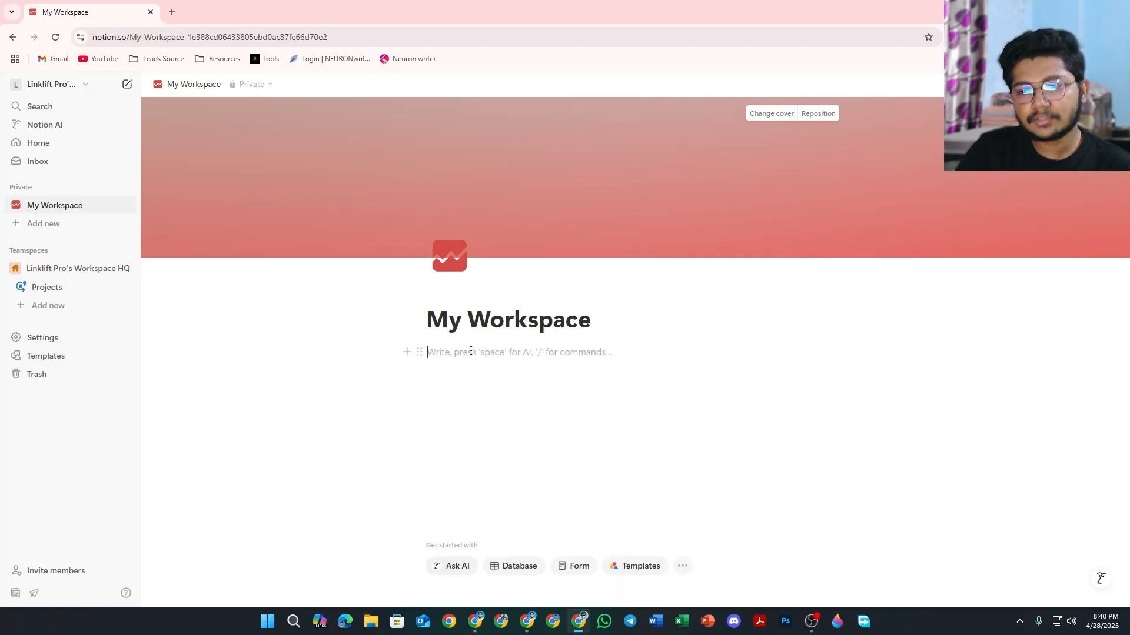
pyautogui.write('My name')
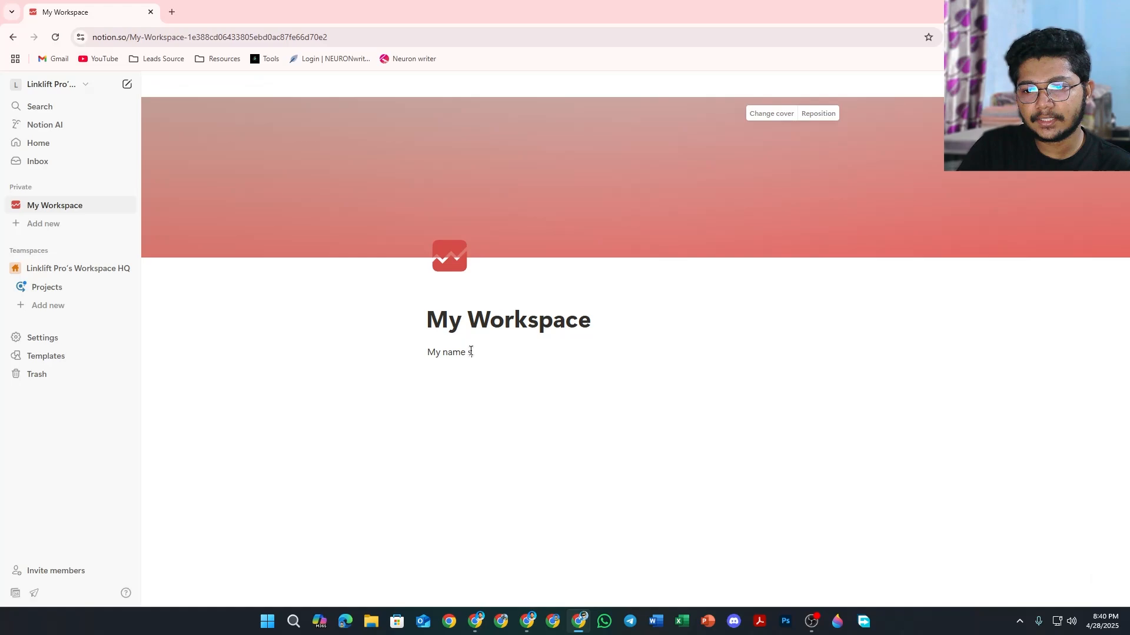
pyautogui.write(' is M')
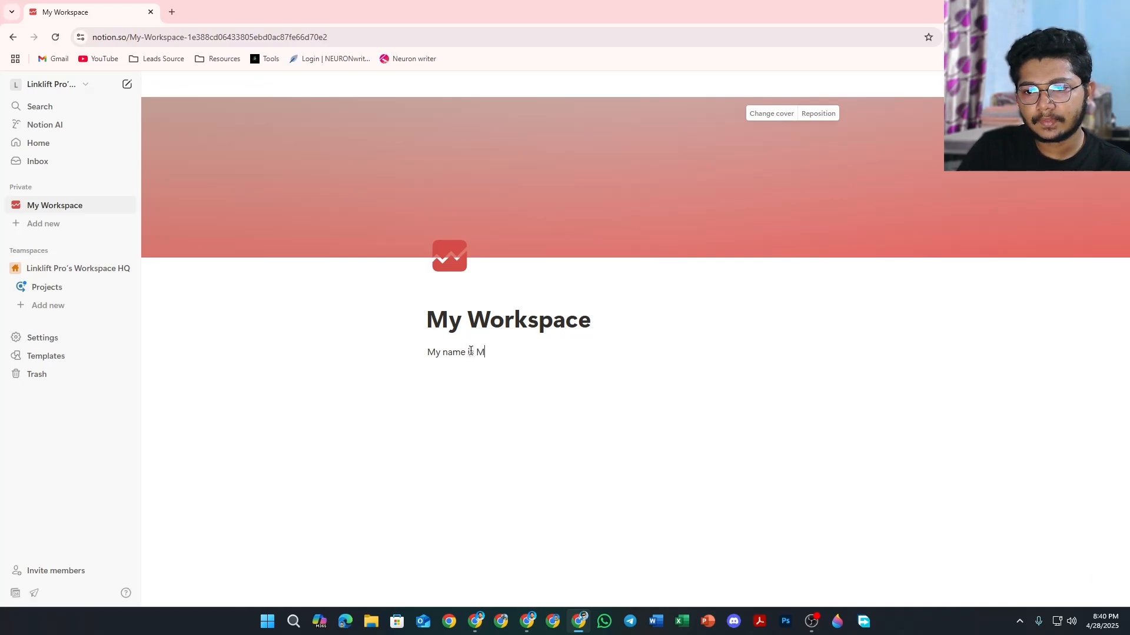
pyautogui.write('asrafi')
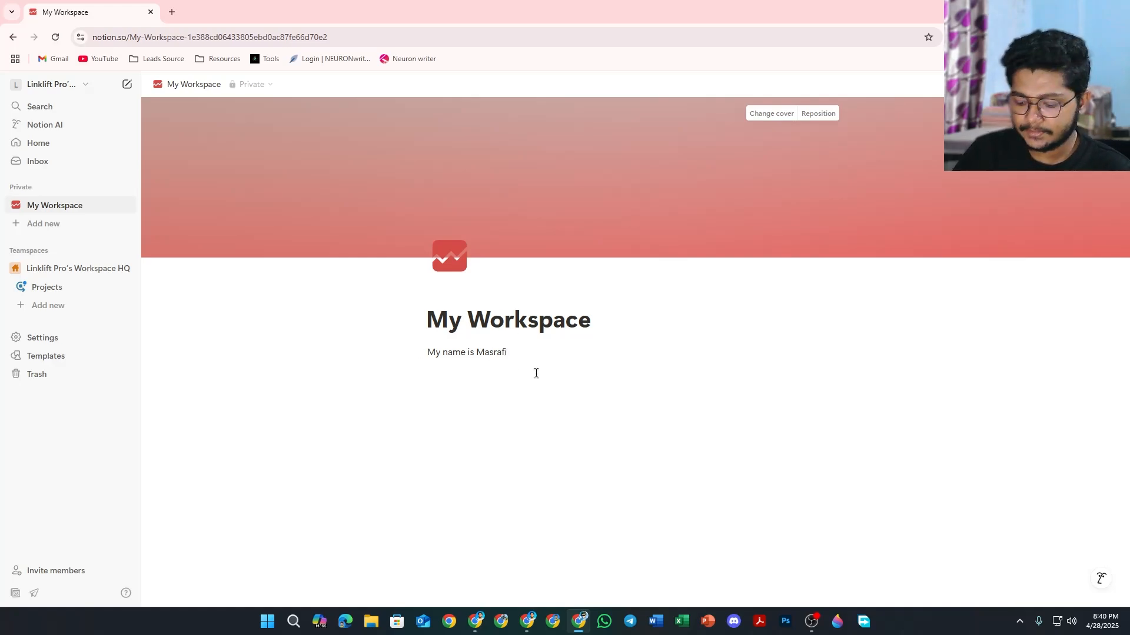
pyautogui.press('Return')
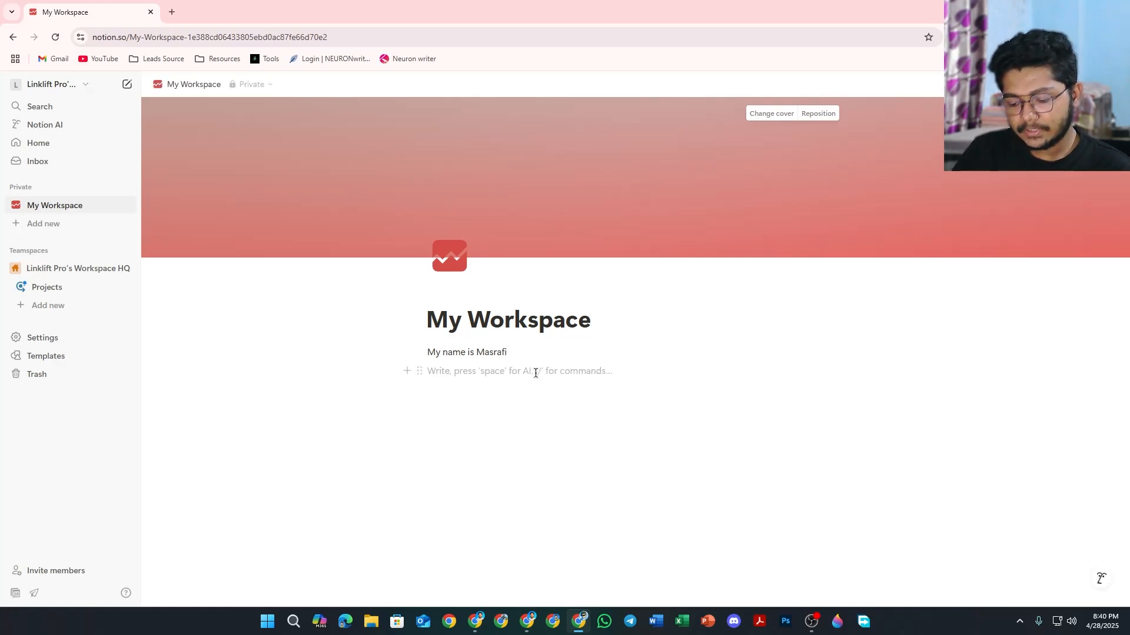
# Step: End the name sentence with a period and start a new line below it
pyautogui.press('BackSpace')
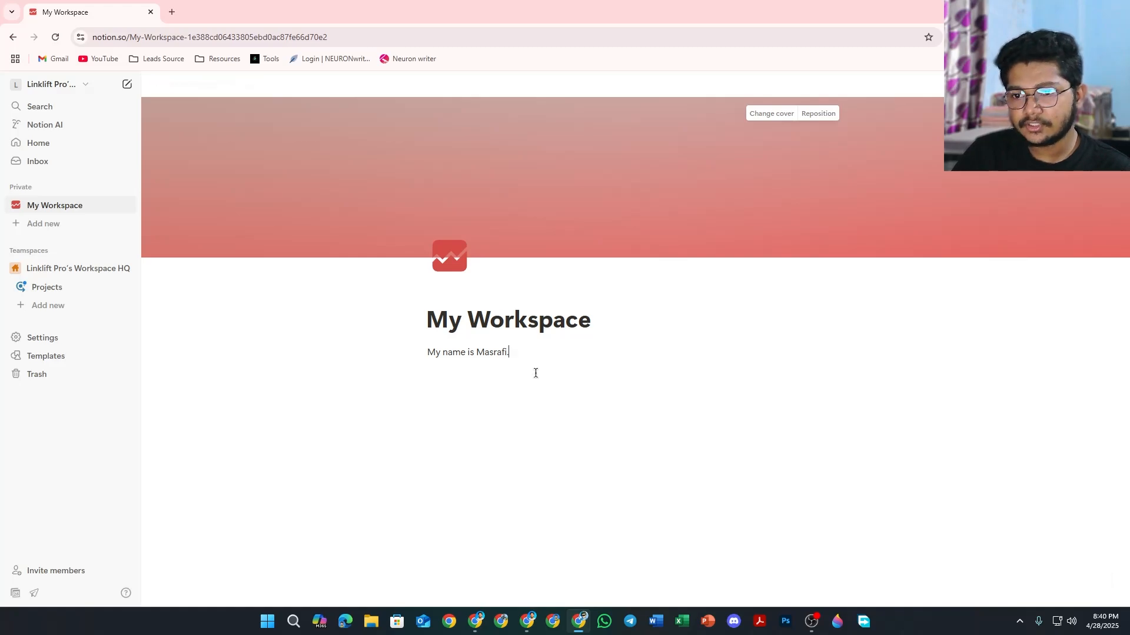
pyautogui.press('Return')
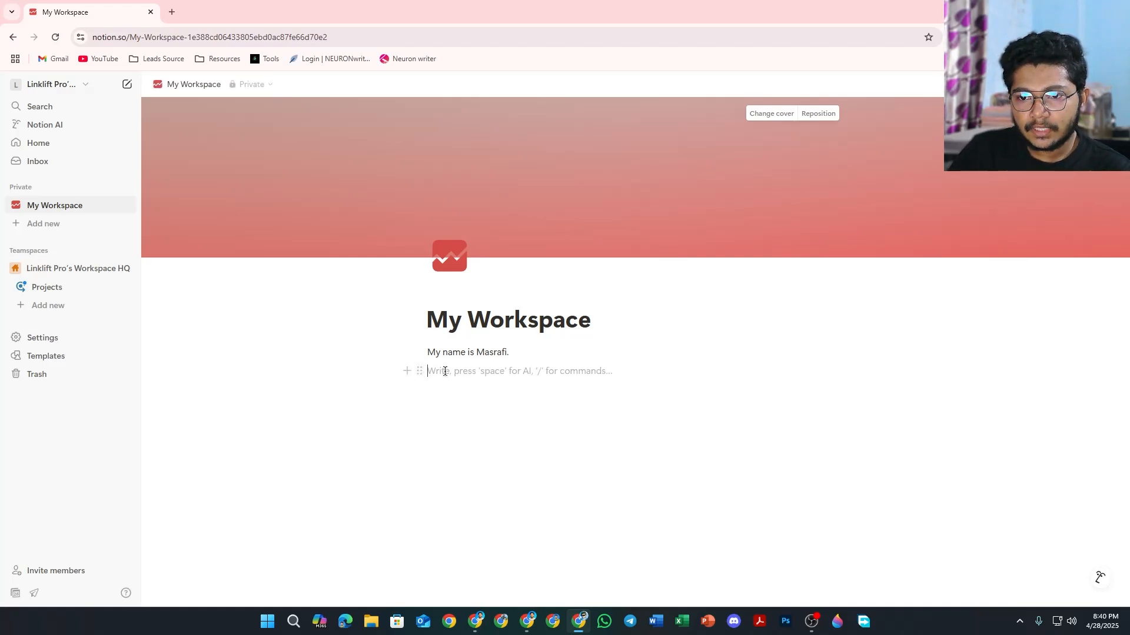
# Step: Filter the insertable block types by "heading", examine the heading options, and clear the filter and slash command
pyautogui.write('/')
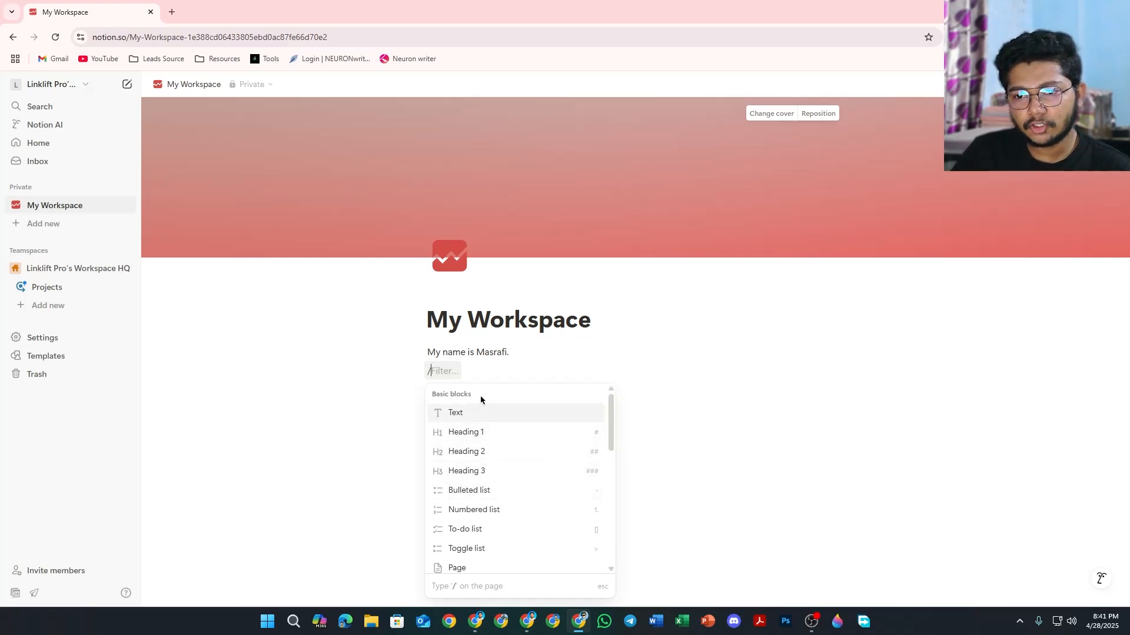
pyautogui.write('heading')
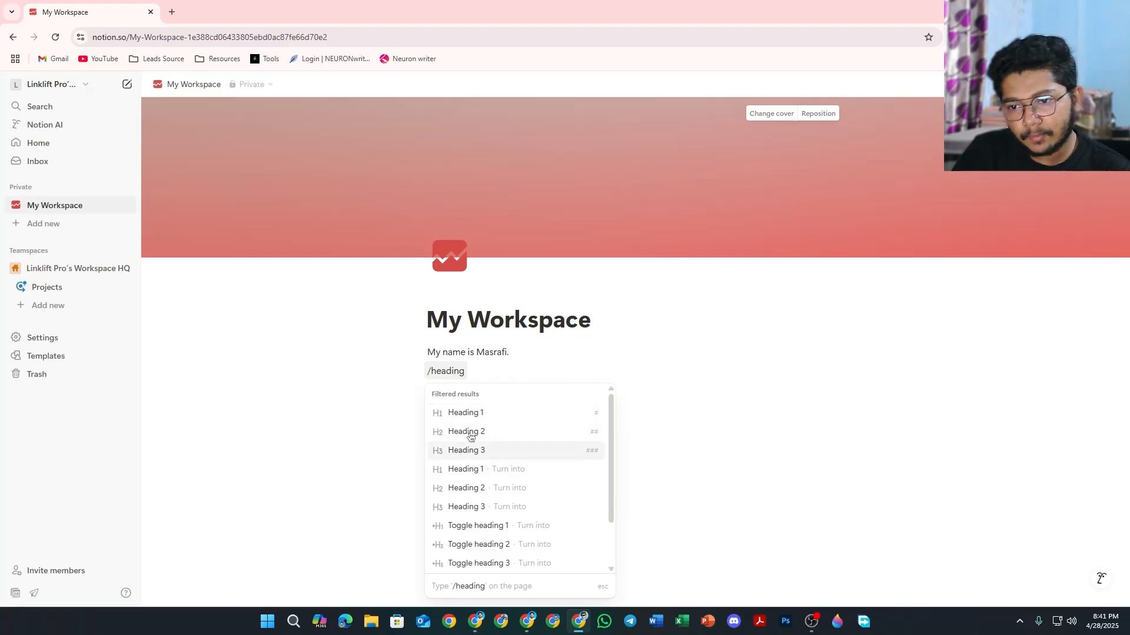
pyautogui.scroll(-2, 473, 506)
pyautogui.scroll(2, 474, 516)
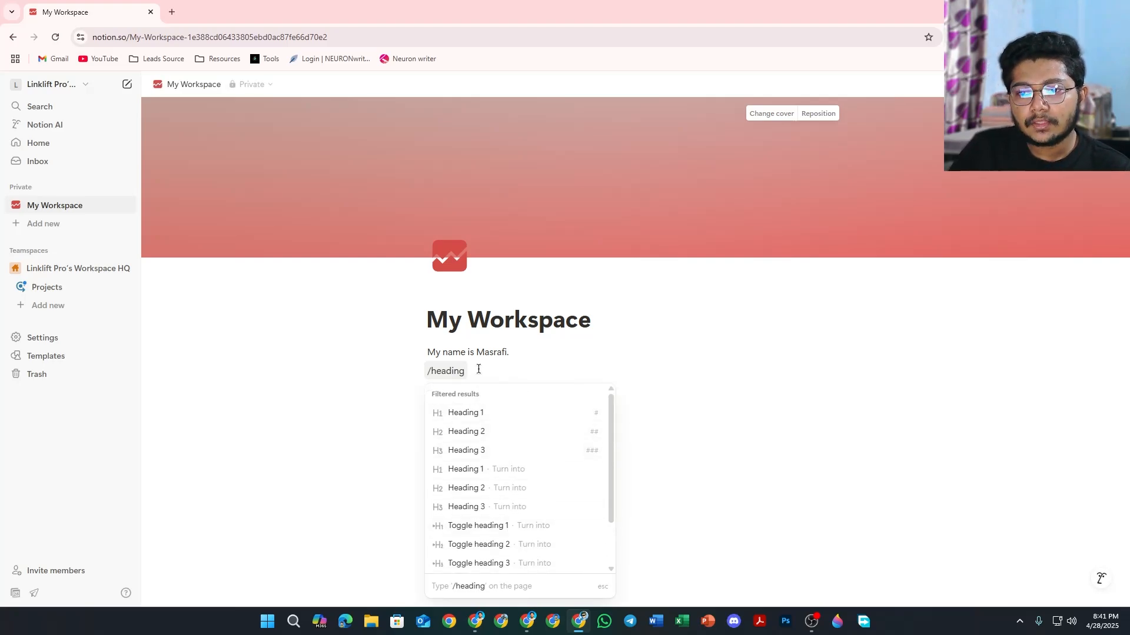
pyautogui.press('BackSpace')
pyautogui.press('BackSpace')
pyautogui.press('BackSpace')
pyautogui.press('BackSpace')
pyautogui.press('BackSpace')
pyautogui.press('BackSpace')
pyautogui.press('BackSpace')
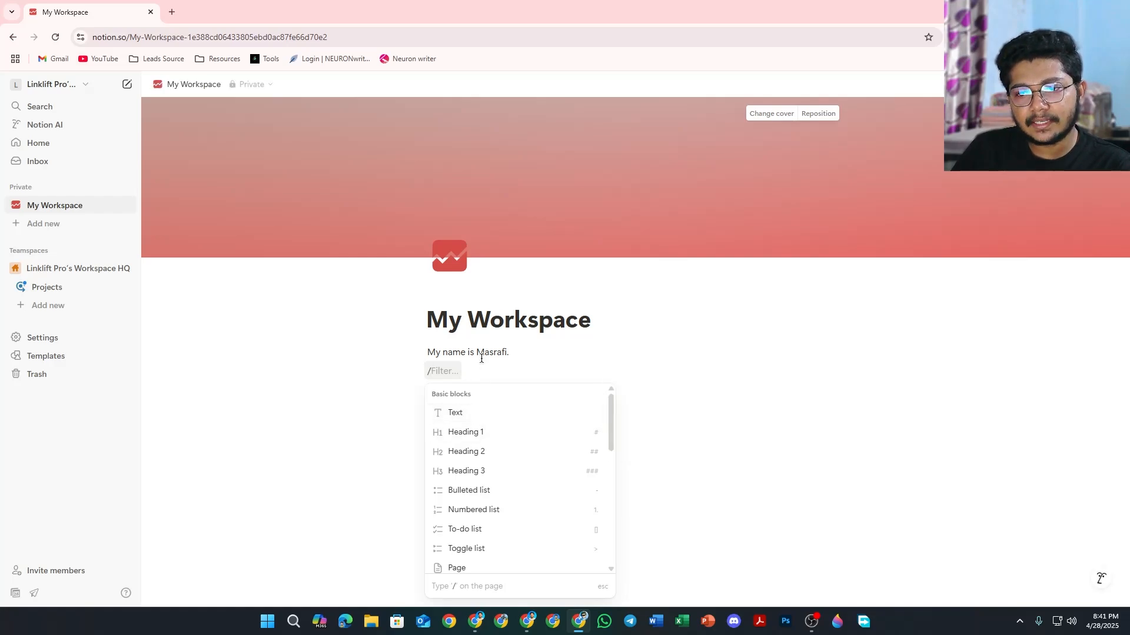
pyautogui.press('BackSpace')
# Step: Leave a blank line below the name sentence, write "Dashboard", and turn it into a Heading 1
pyautogui.press('Return')
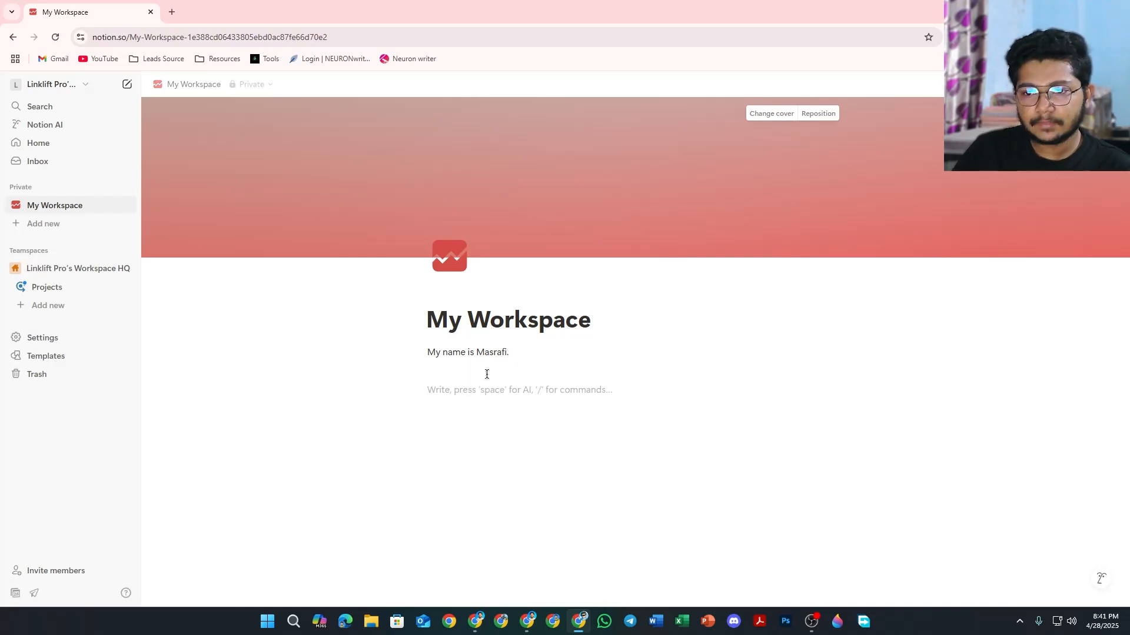
pyautogui.write('Dashboard')
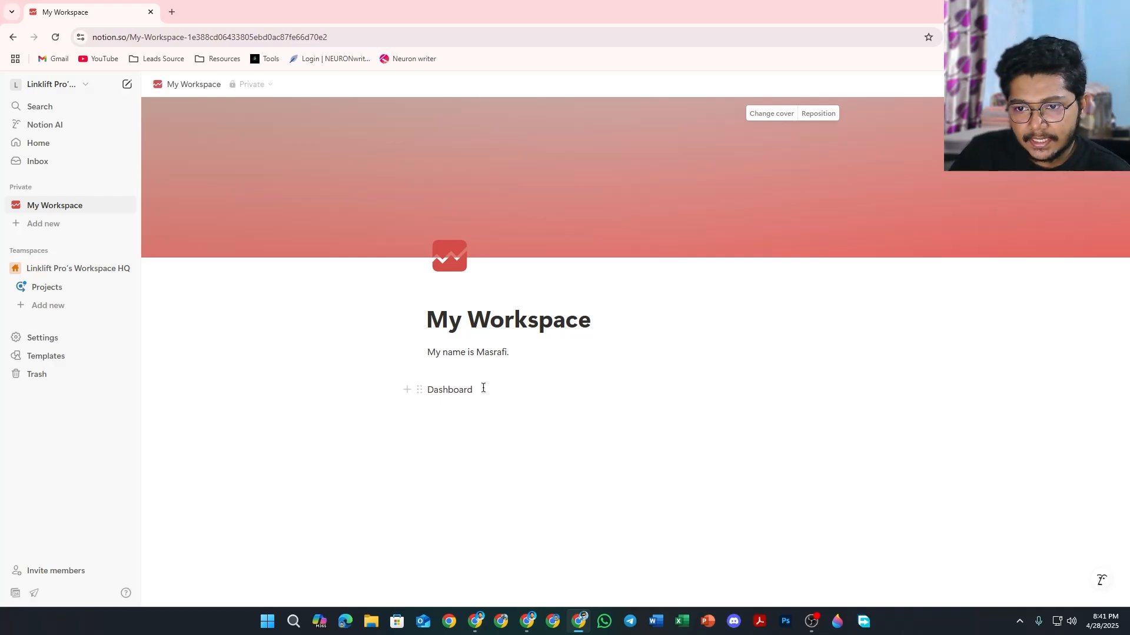
pyautogui.moveTo(479, 389); pyautogui.dragTo(426, 393)
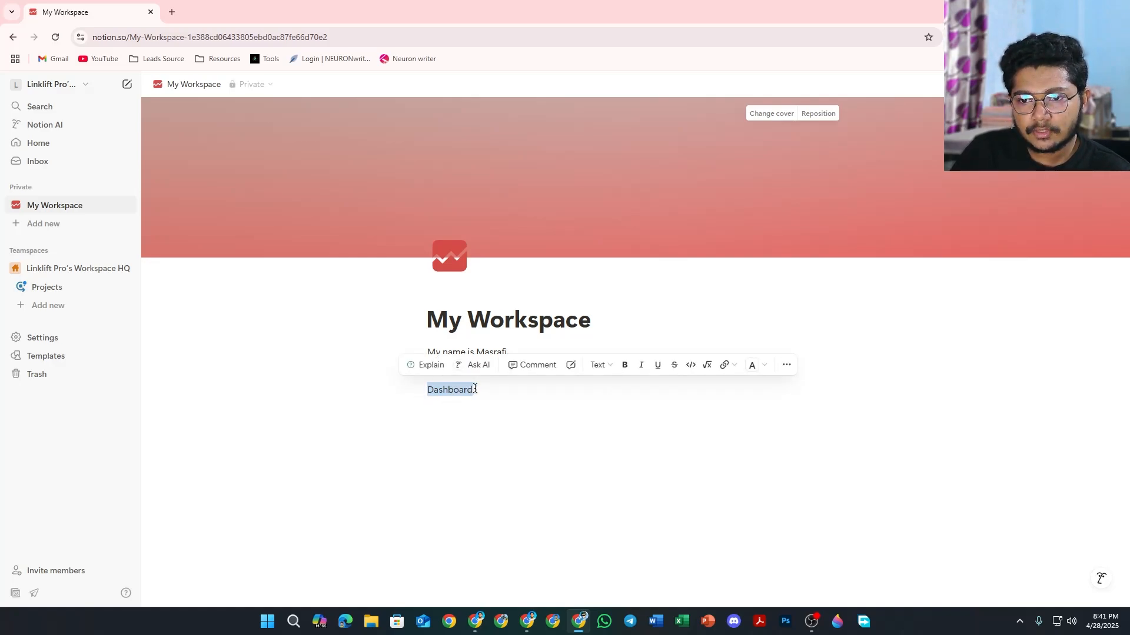
pyautogui.moveTo(476, 389); pyautogui.dragTo(427, 393)
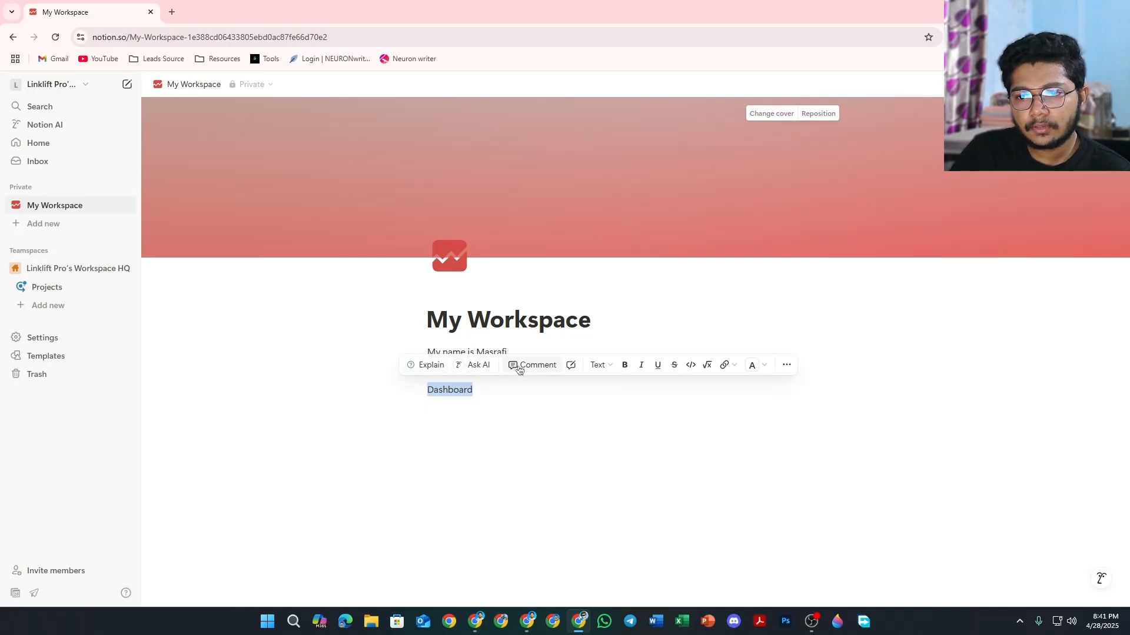
pyautogui.click(606, 367)
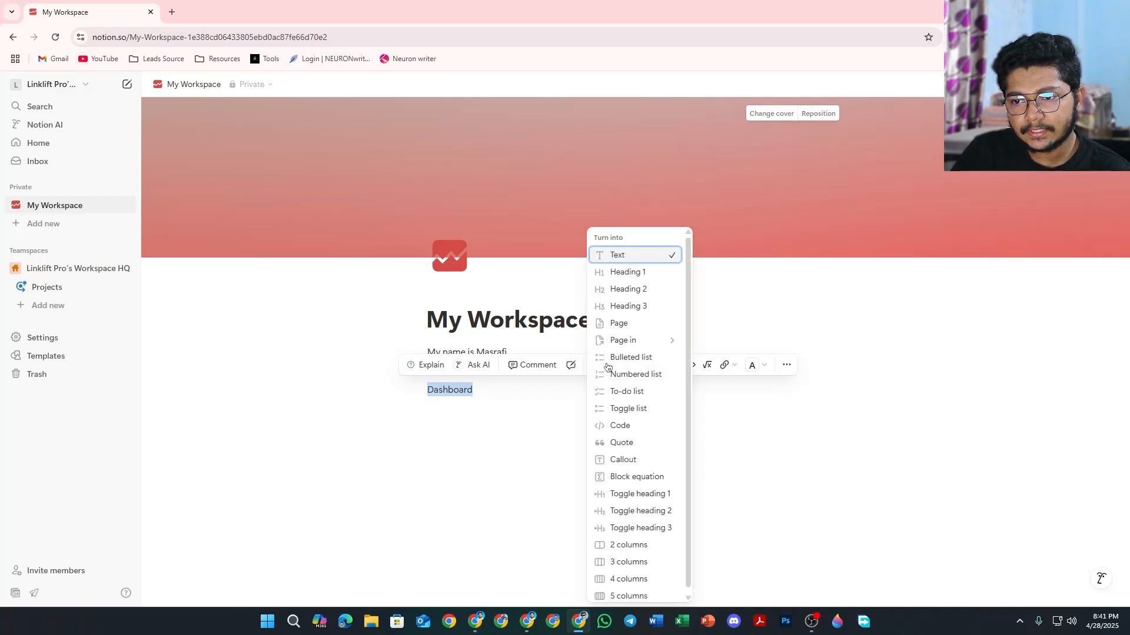
pyautogui.click(616, 273)
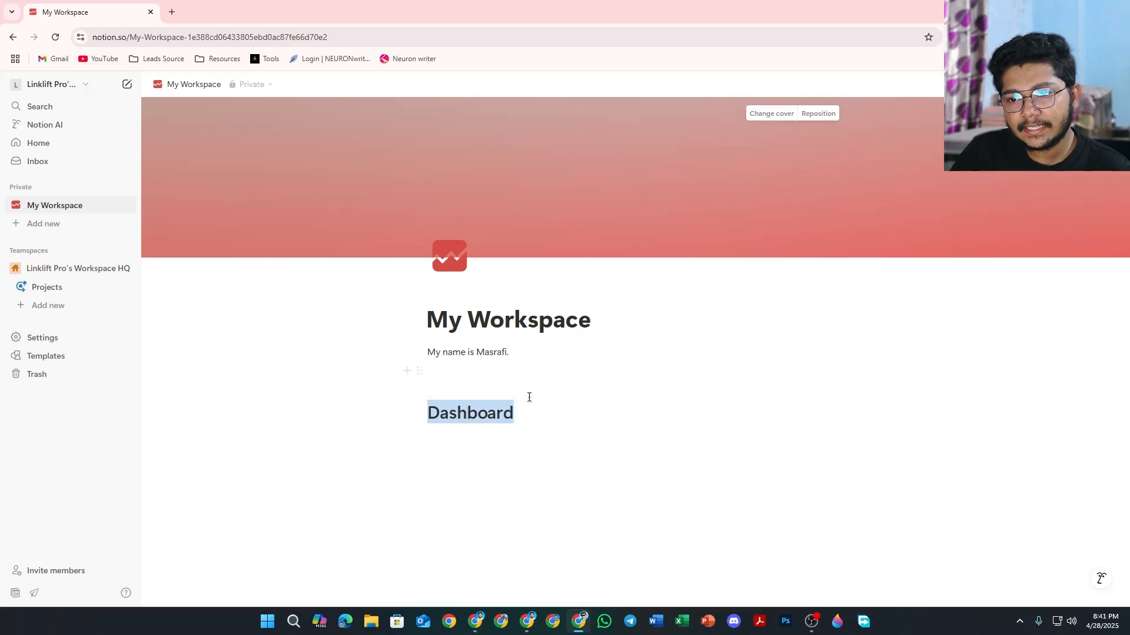
pyautogui.click(539, 415)
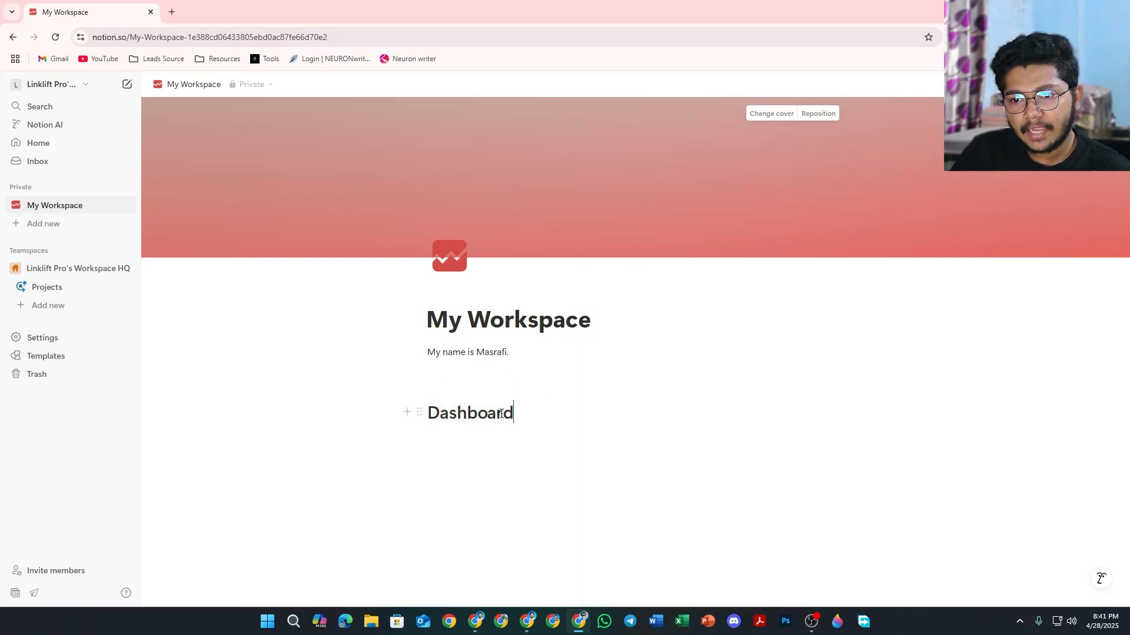
pyautogui.moveTo(515, 415); pyautogui.dragTo(426, 415)
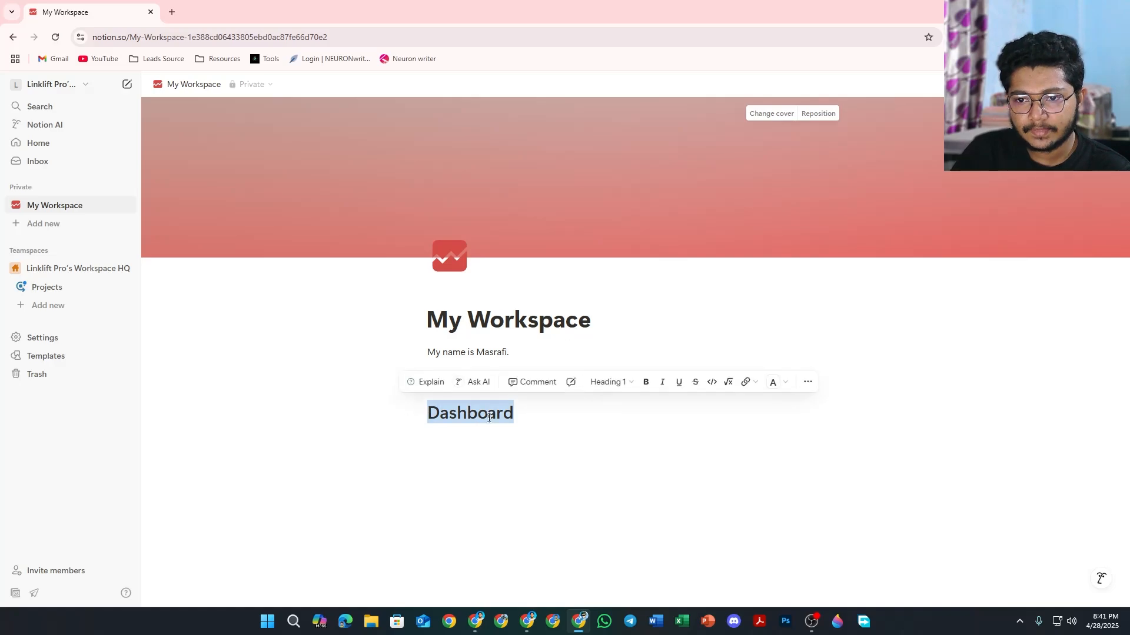
pyautogui.click(553, 416)
# Step: Insert a Heading 1 block on a new line below the Dashboard heading and write "Dashboard" in it
pyautogui.press('Return')
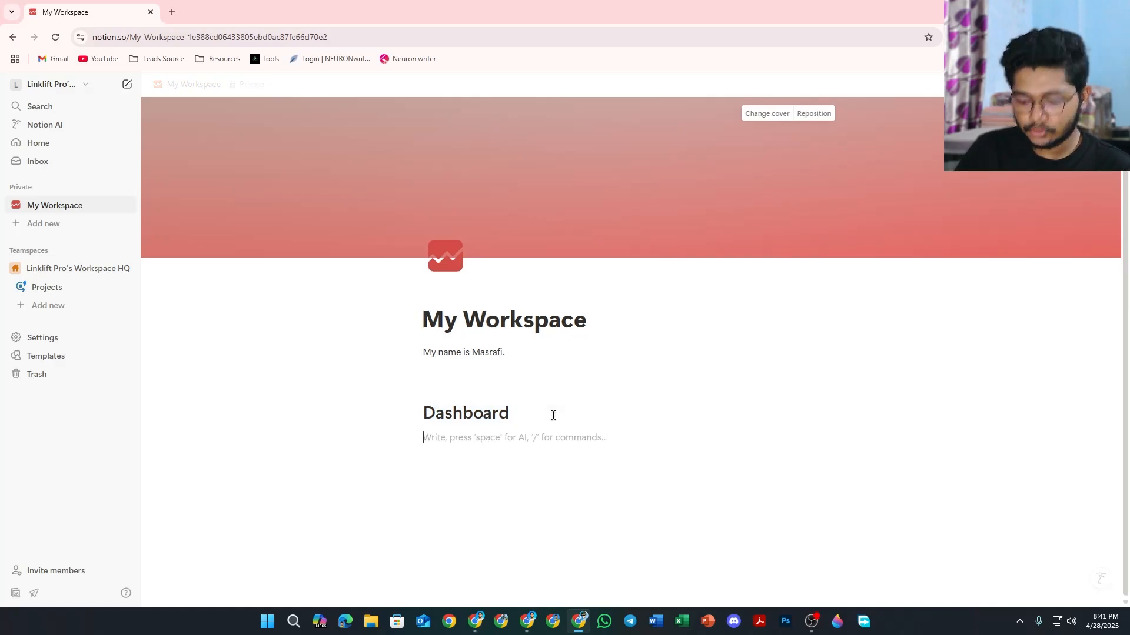
pyautogui.write('/')
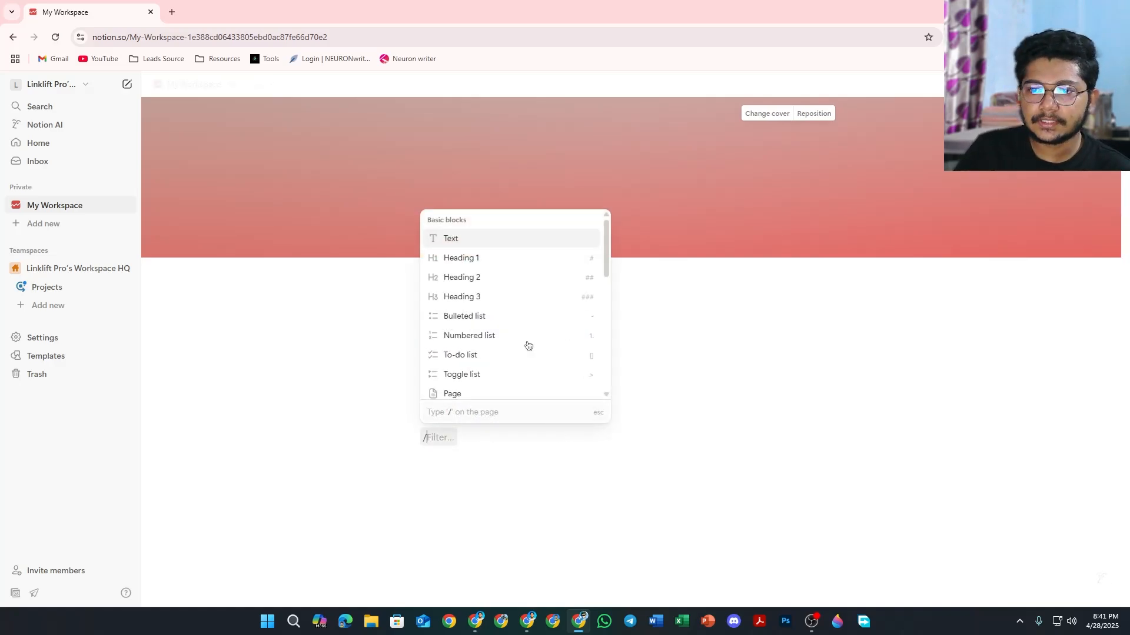
pyautogui.click(482, 266)
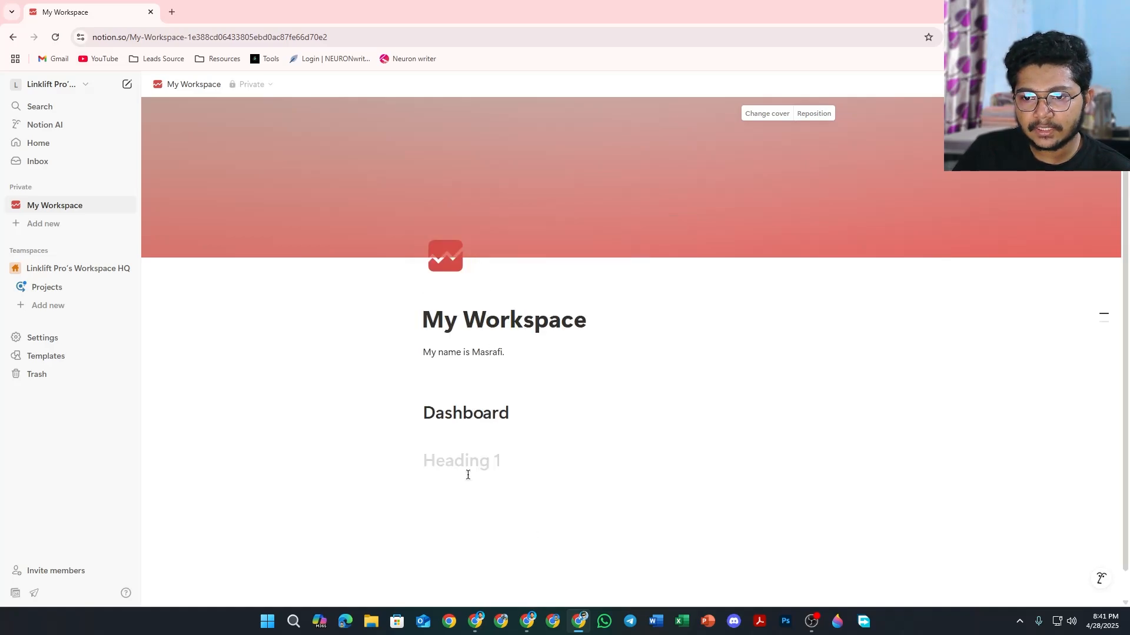
pyautogui.write('Dash')
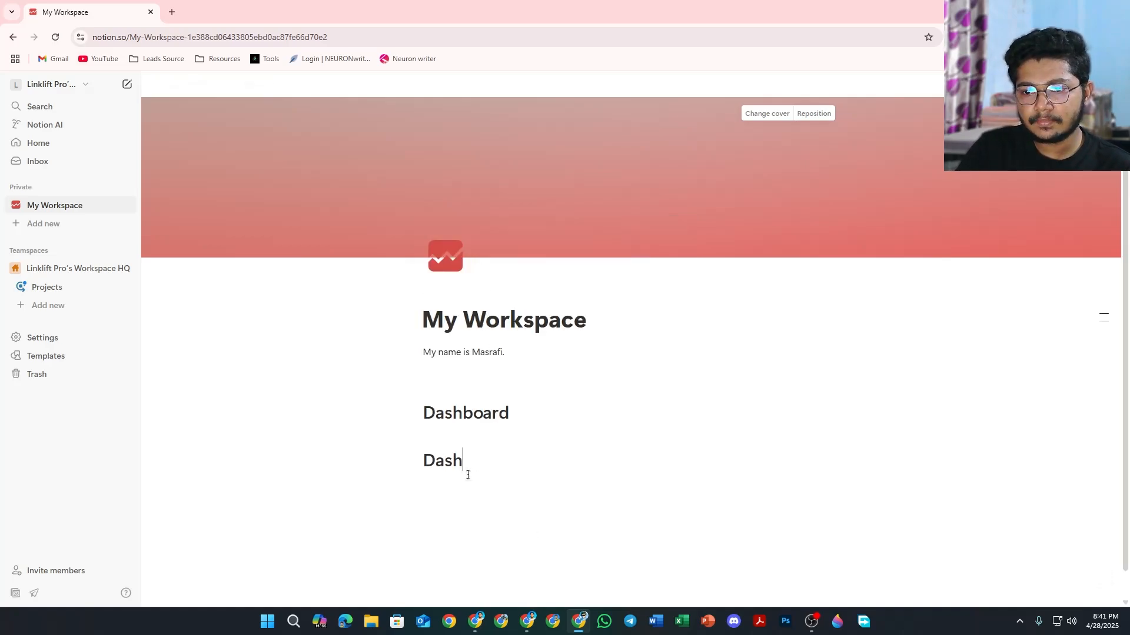
pyautogui.write('board')
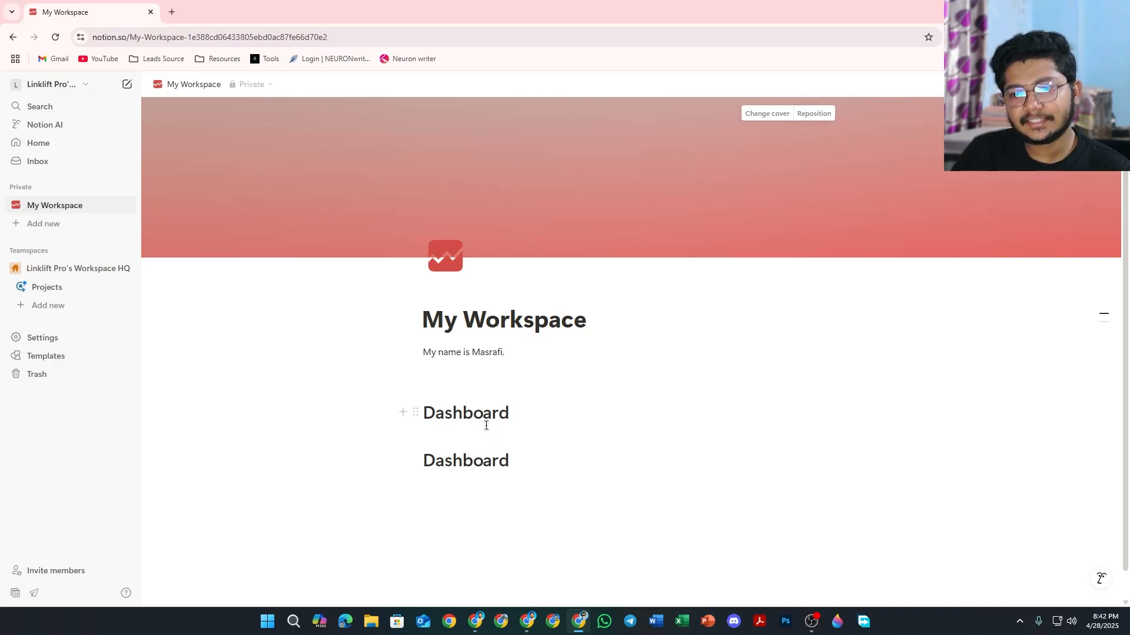
# Step: Delete the second Dashboard heading and turn its line back into plain text
pyautogui.moveTo(511, 461); pyautogui.dragTo(421, 461)
pyautogui.click(504, 407)
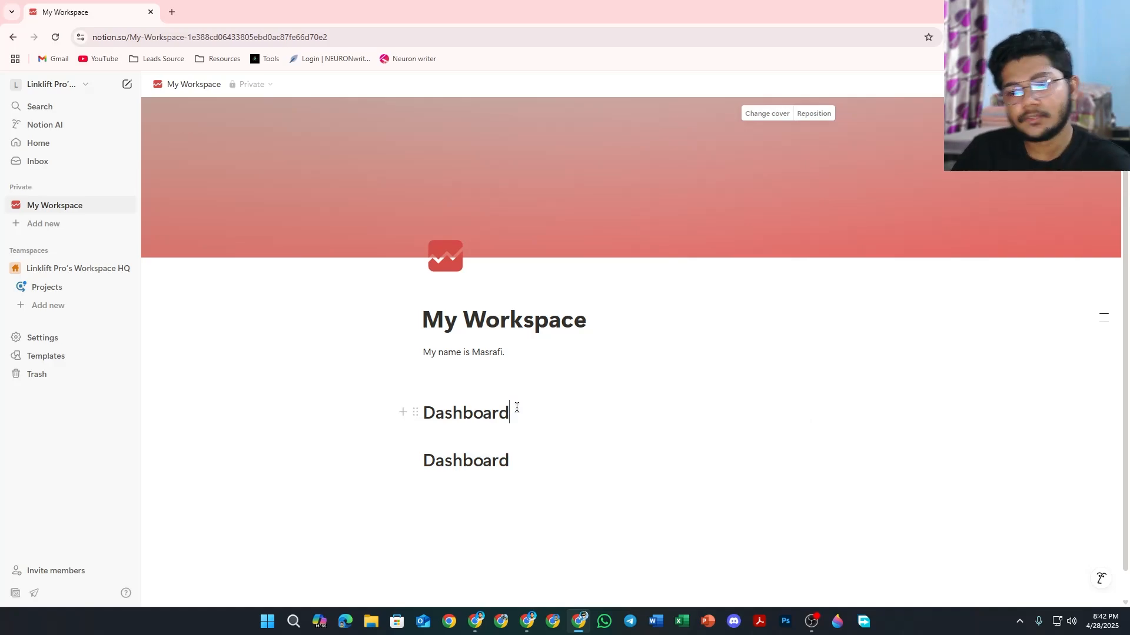
pyautogui.moveTo(517, 456); pyautogui.dragTo(401, 448)
pyautogui.press('BackSpace')
pyautogui.press('BackSpace')
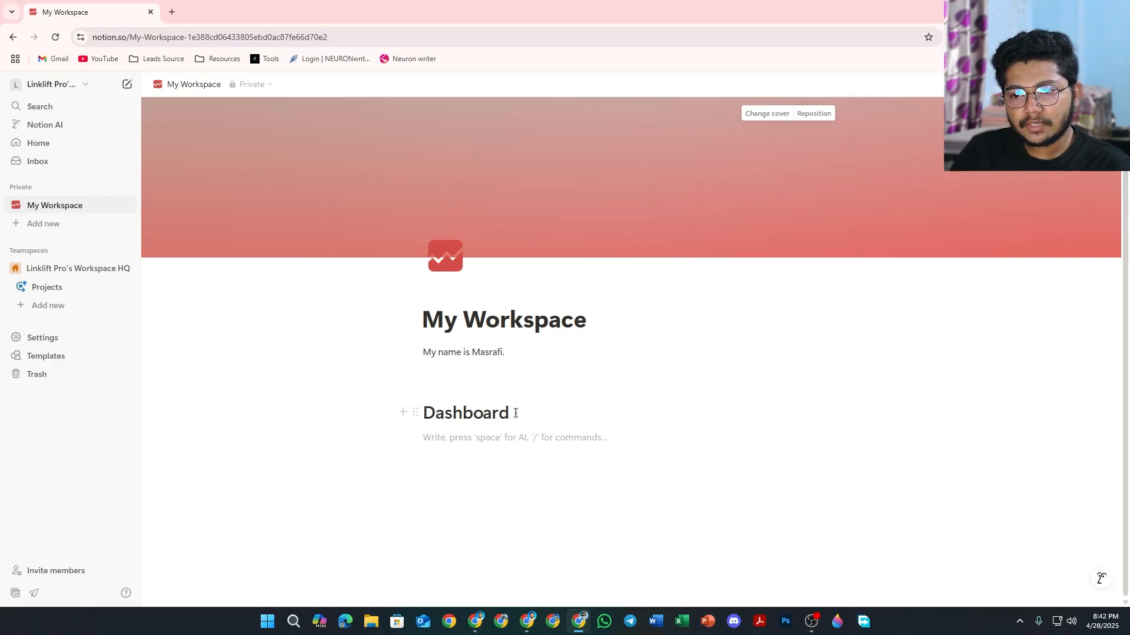
# Step: Make the Dashboard heading bold and view its text and background color options
pyautogui.moveTo(516, 413); pyautogui.dragTo(421, 413)
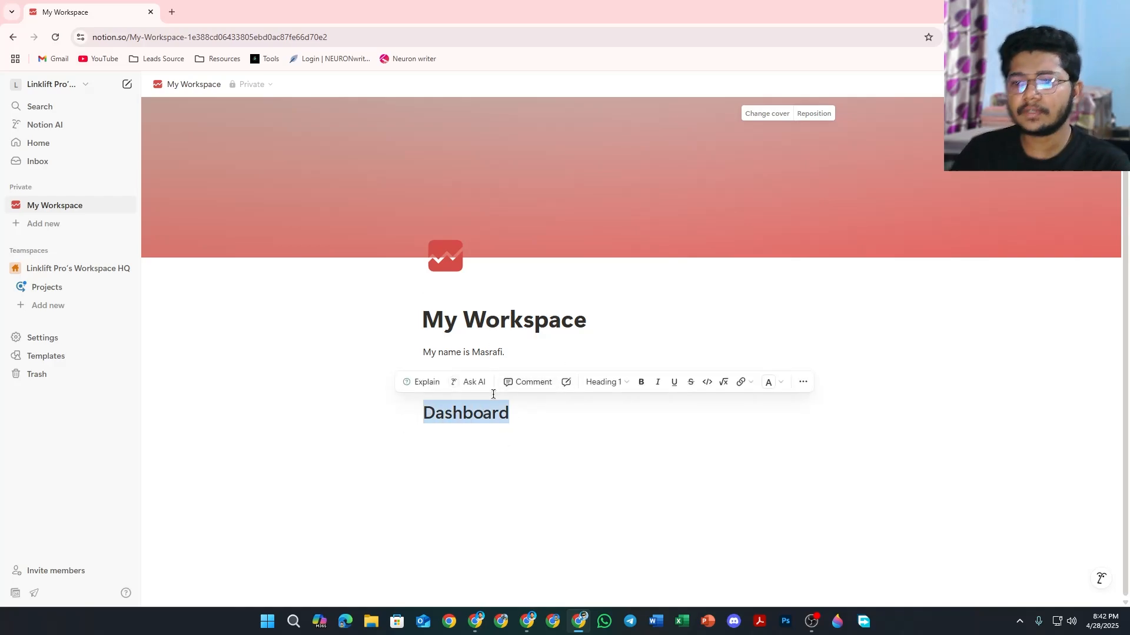
pyautogui.click(509, 404)
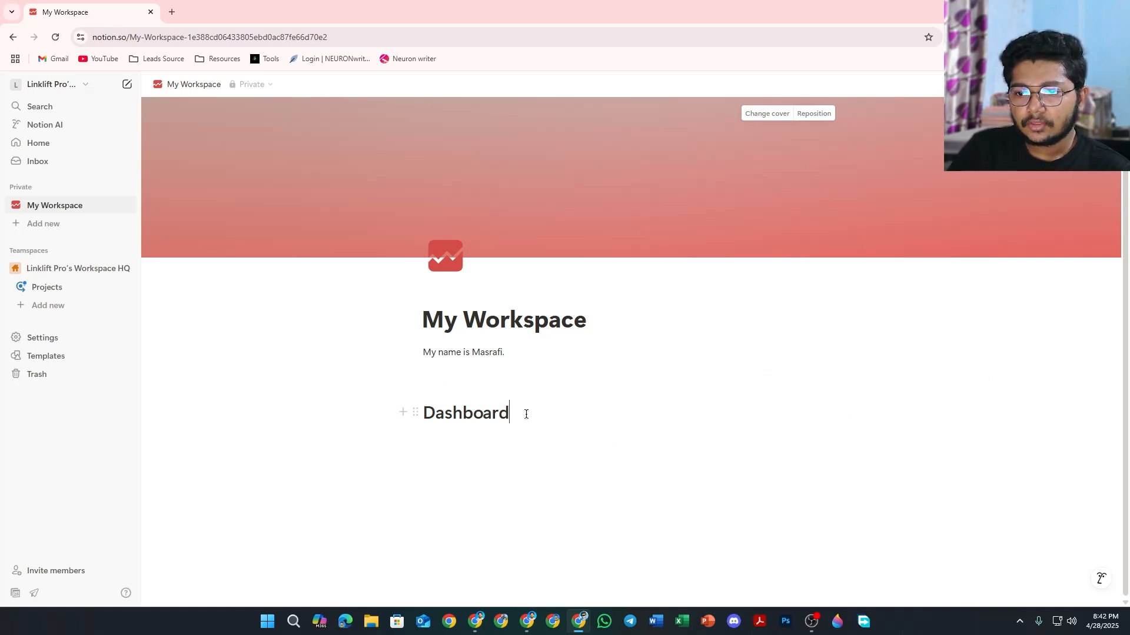
pyautogui.moveTo(515, 413); pyautogui.dragTo(421, 413)
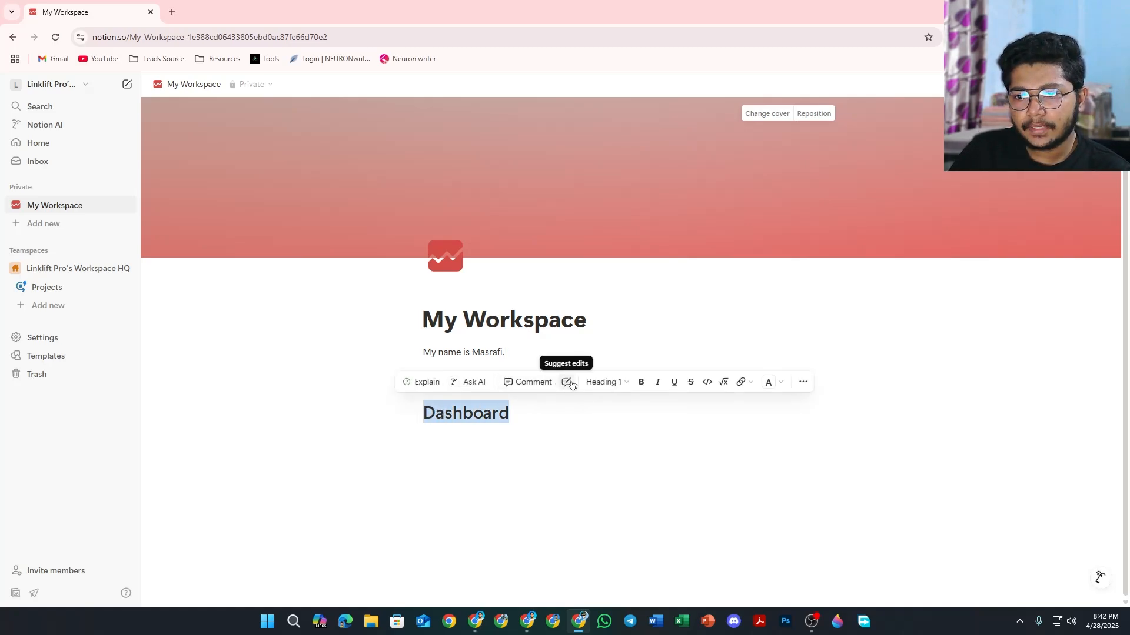
pyautogui.click(642, 383)
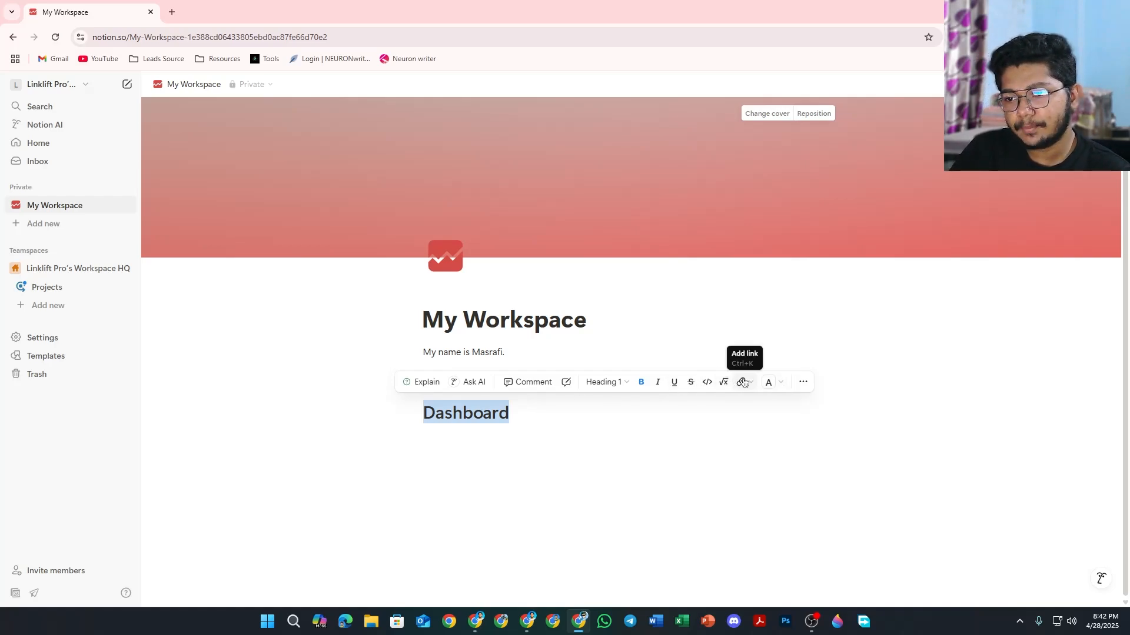
pyautogui.click(768, 382)
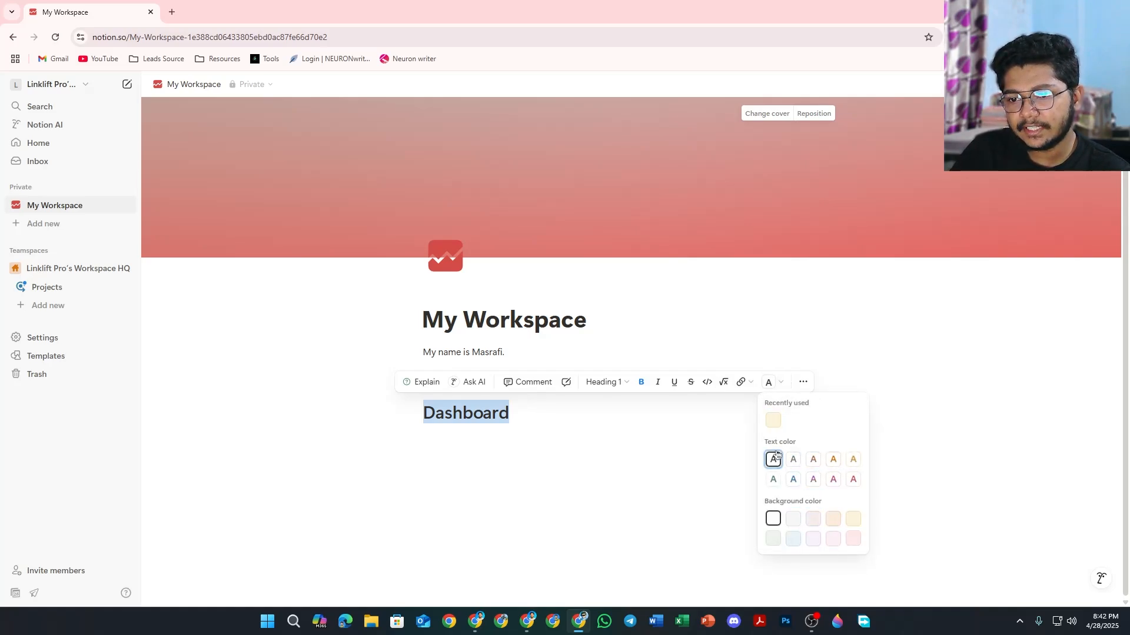
pyautogui.click(558, 418)
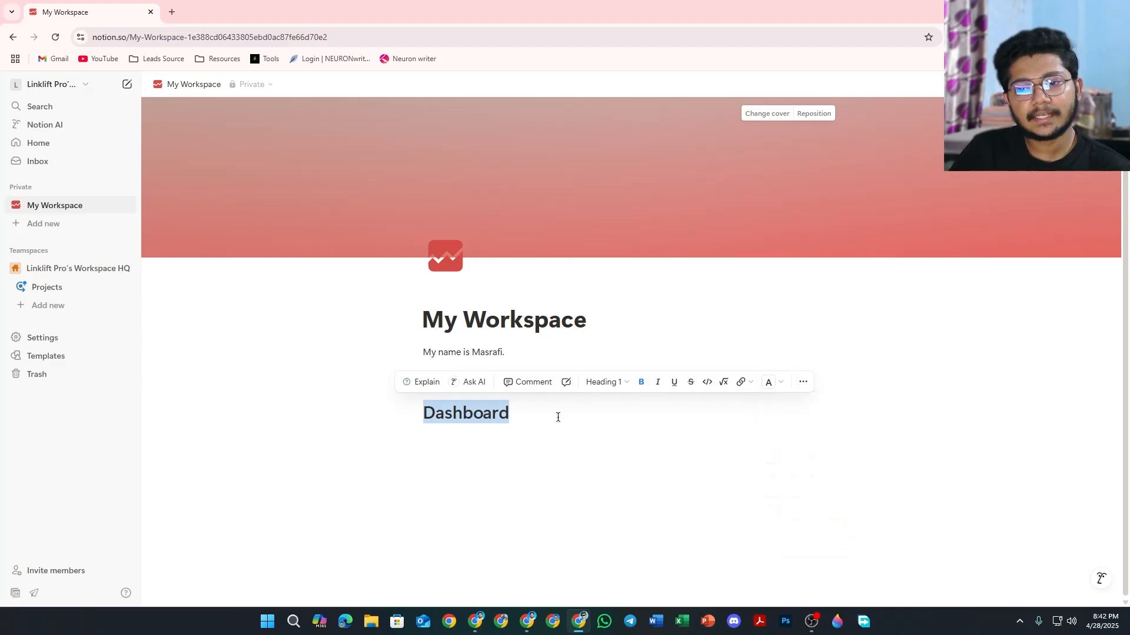
pyautogui.click(558, 417)
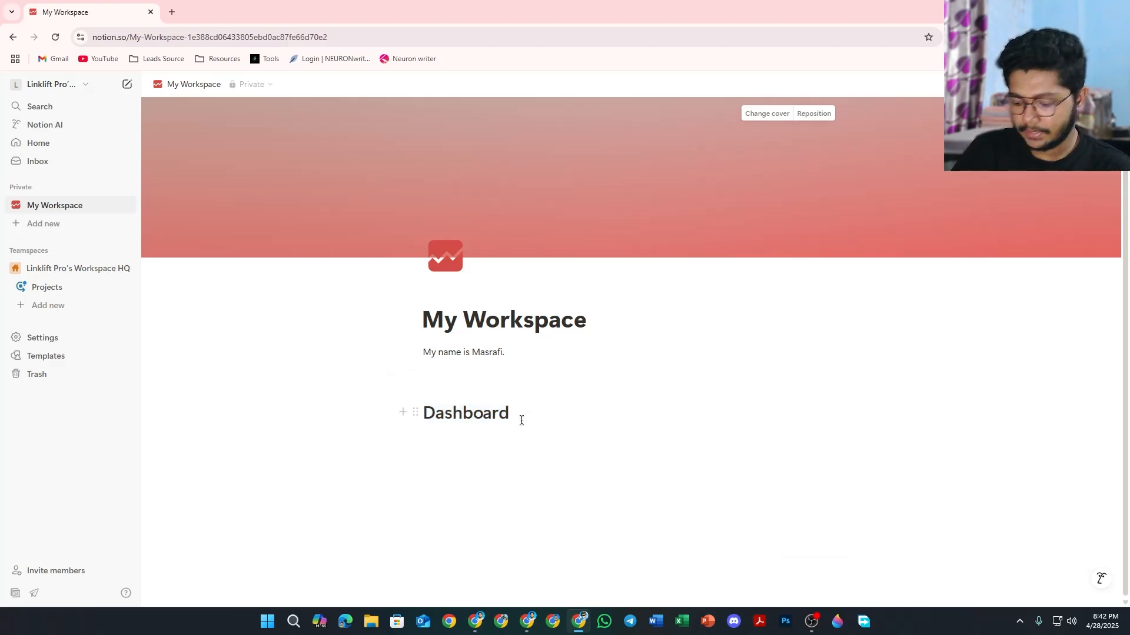
# Step: Try to insert a bulleted list on the line directly below the Dashboard heading
pyautogui.press('Up')
pyautogui.press('Down')
pyautogui.press('Down')
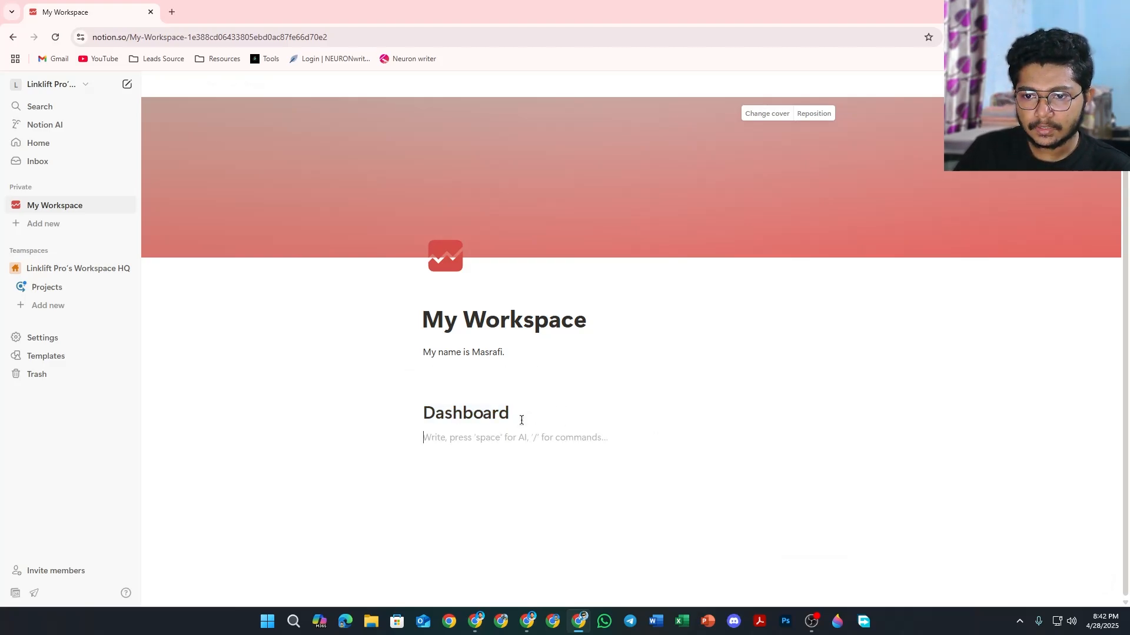
pyautogui.press('Return')
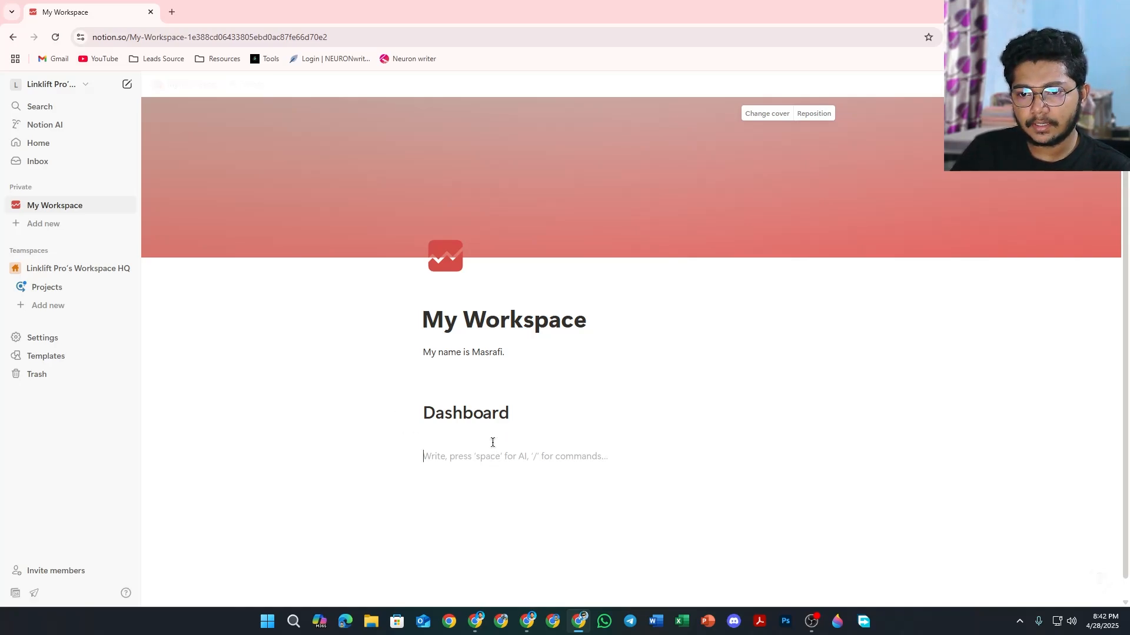
pyautogui.press('BackSpace')
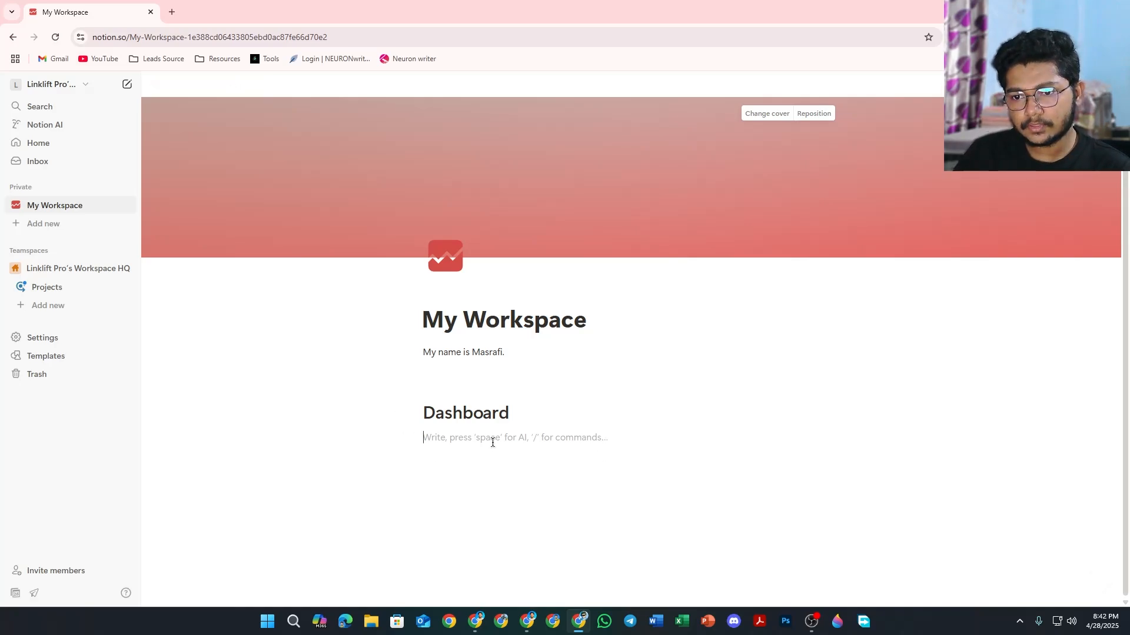
pyautogui.write('/')
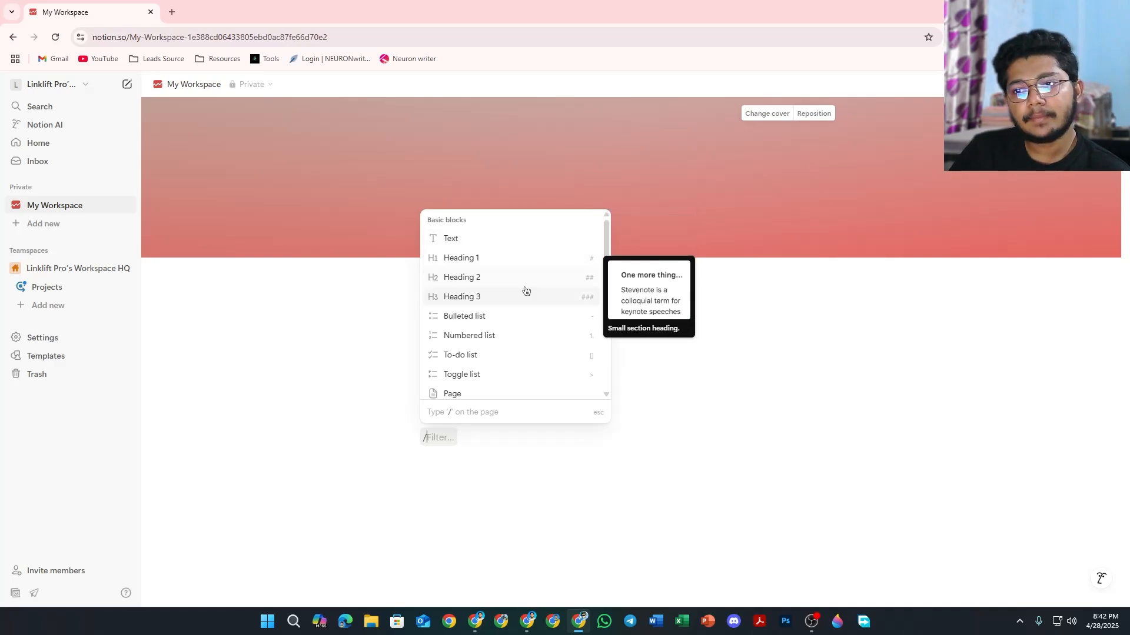
pyautogui.click(505, 321)
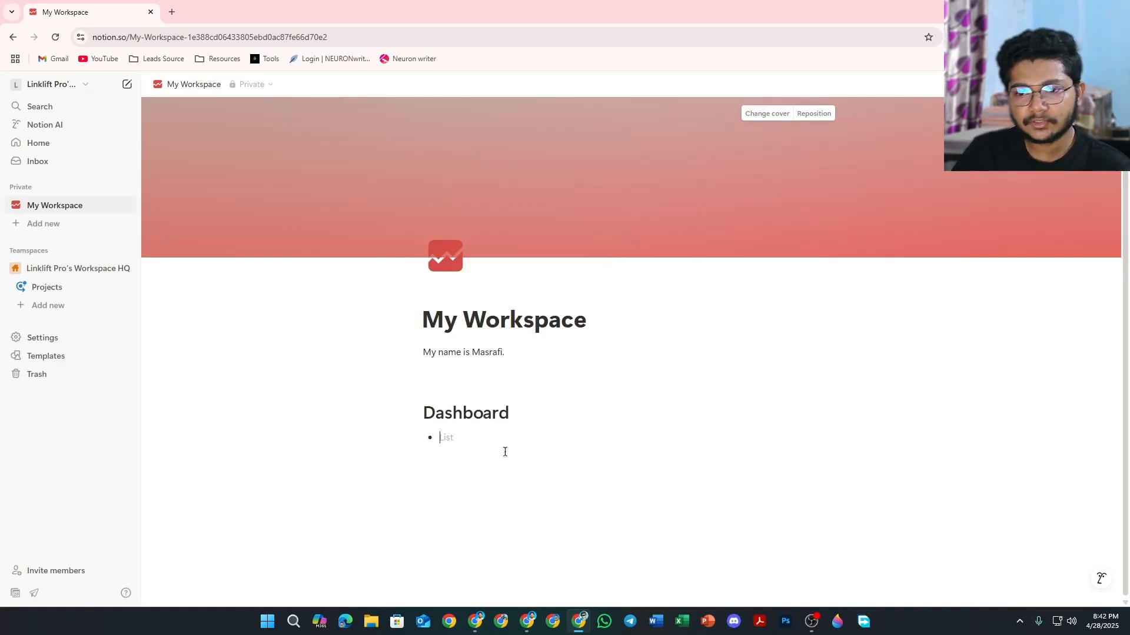
pyautogui.press('Return')
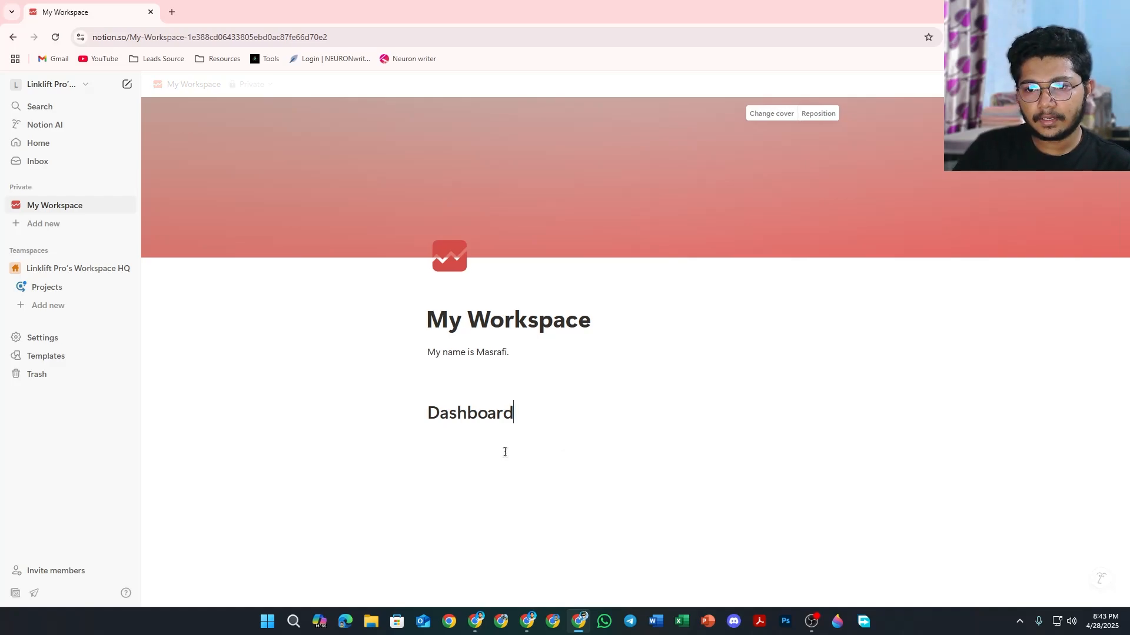
# Step: Write "Fruits:" as plain text on a new line below the Dashboard heading
pyautogui.press('Return')
pyautogui.write('F')
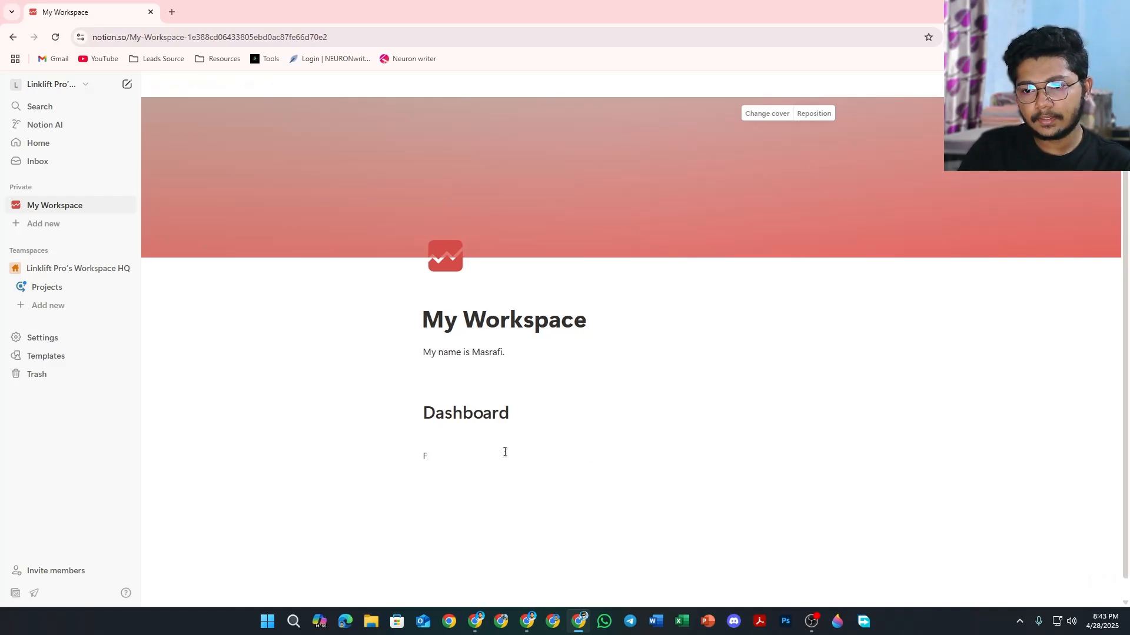
pyautogui.write('ruits')
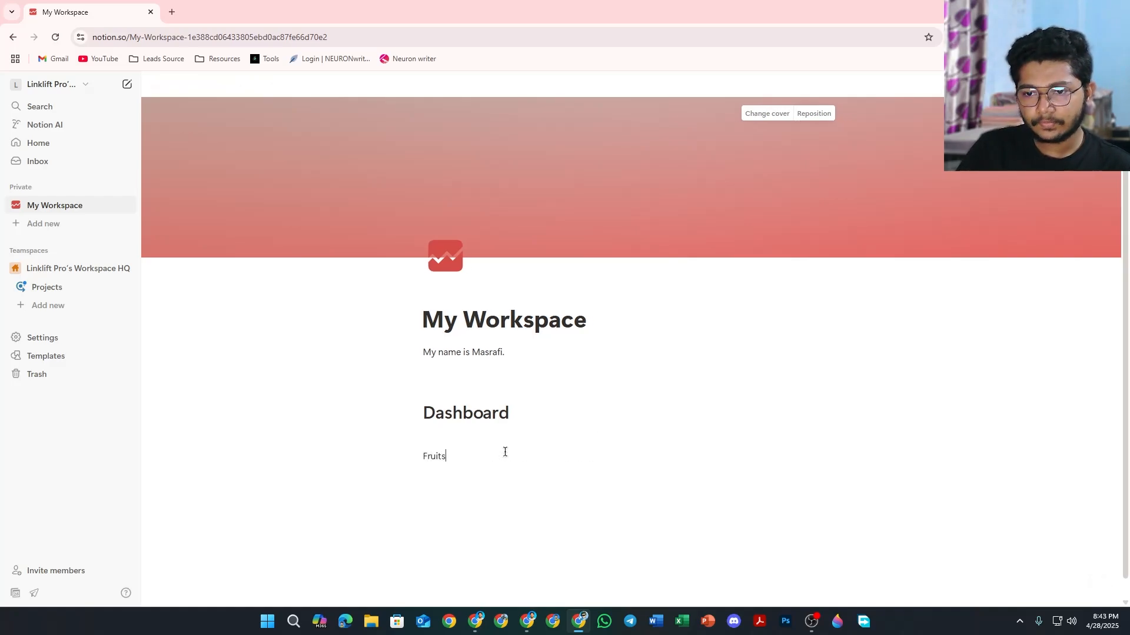
pyautogui.write(':')
# Step: Add a bulleted list below the "Fruits:" line with the items Apple, Orange and Mango
pyautogui.press('Return')
pyautogui.write('/')
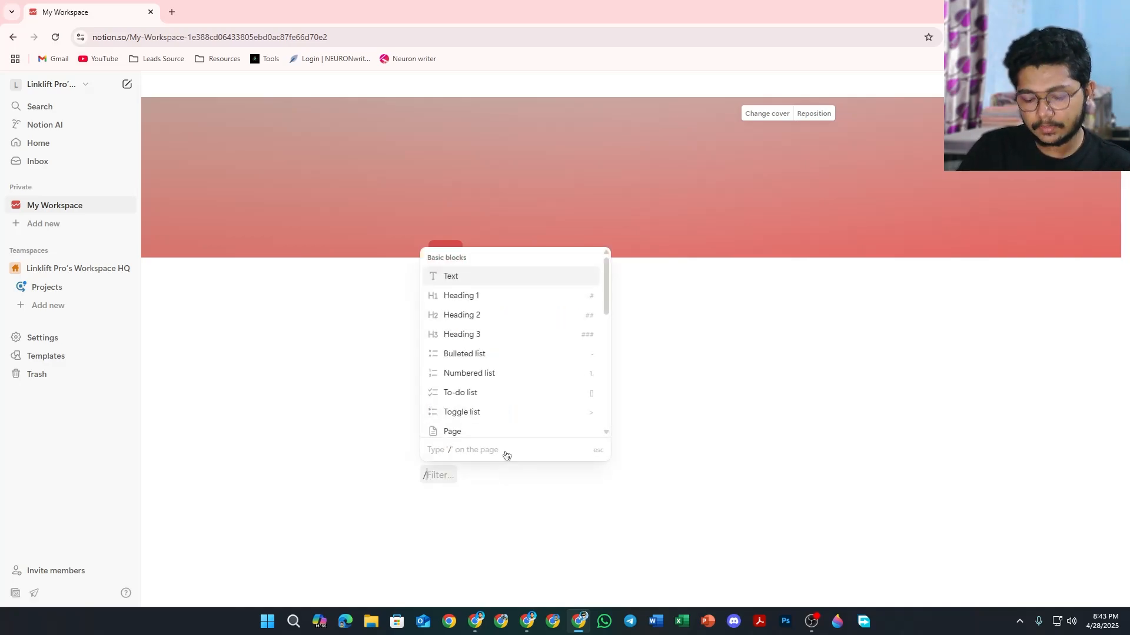
pyautogui.click(488, 354)
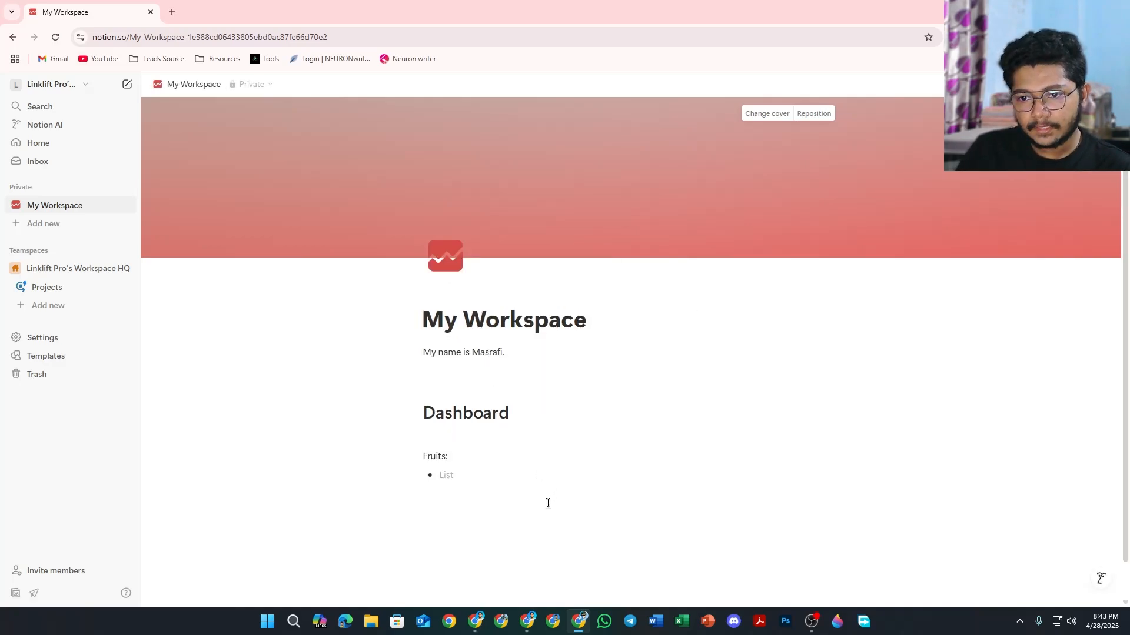
pyautogui.write('Ap')
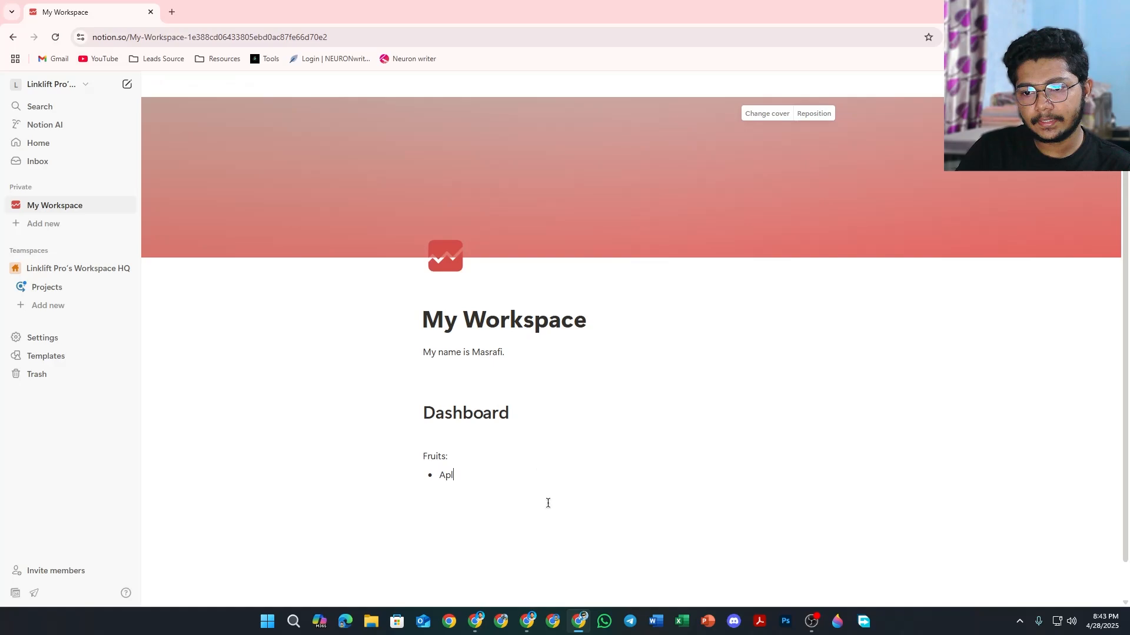
pyautogui.write('ple')
pyautogui.press('Return')
pyautogui.write('Orange')
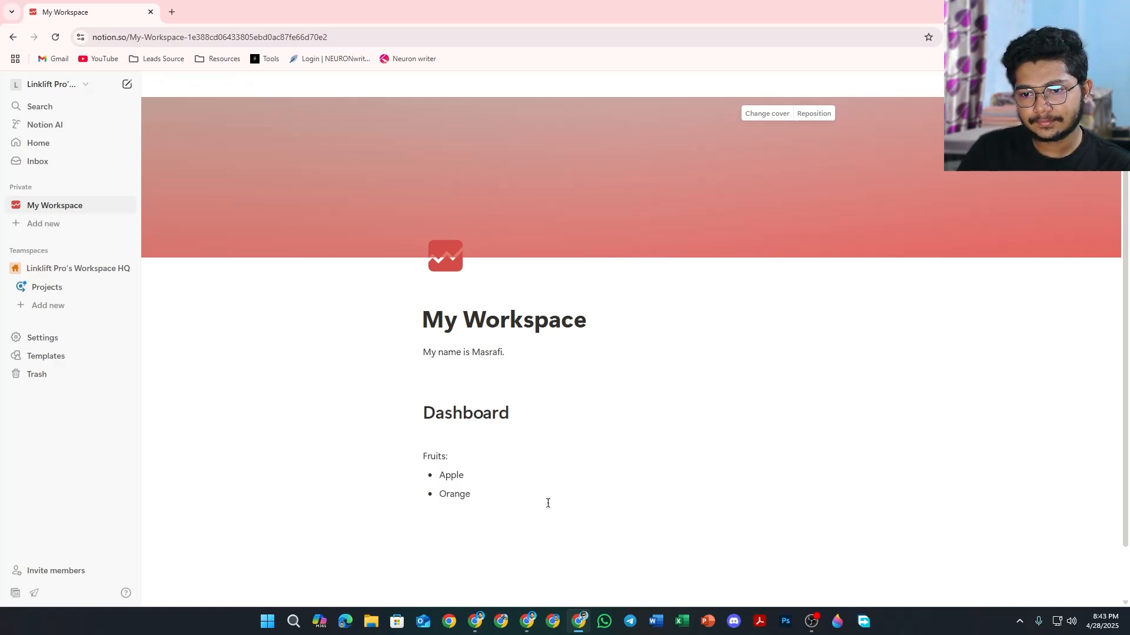
pyautogui.press('Return')
pyautogui.write('Mango')
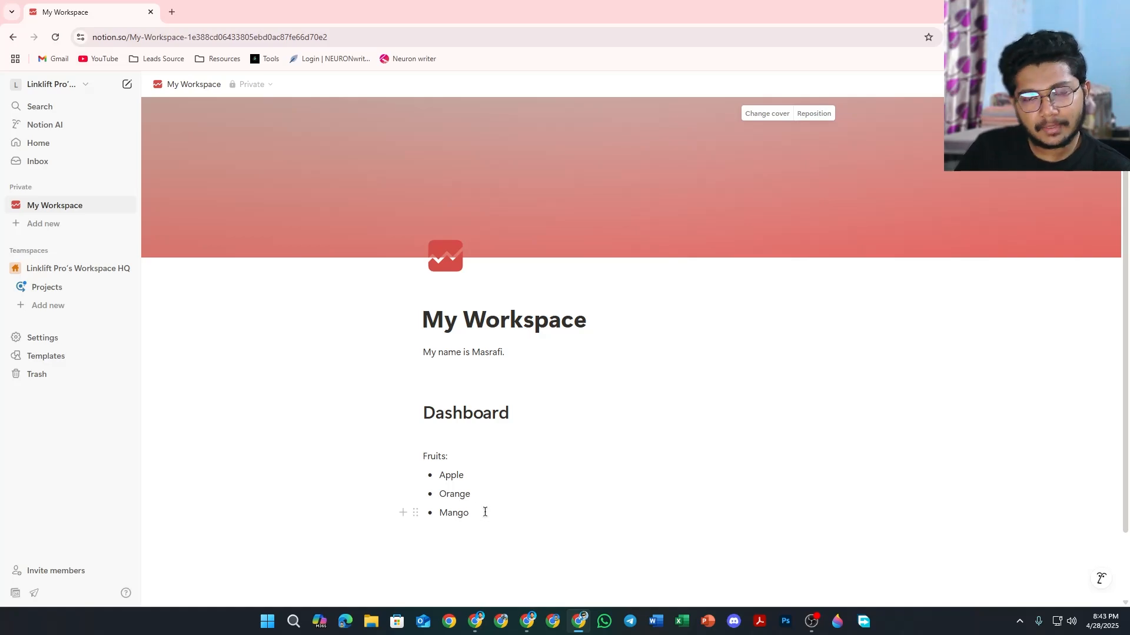
# Step: End the bulleted list after Mango and start a plain text line with one blank line above it
pyautogui.scroll(-1, 485, 512)
pyautogui.scroll(1, 465, 496)
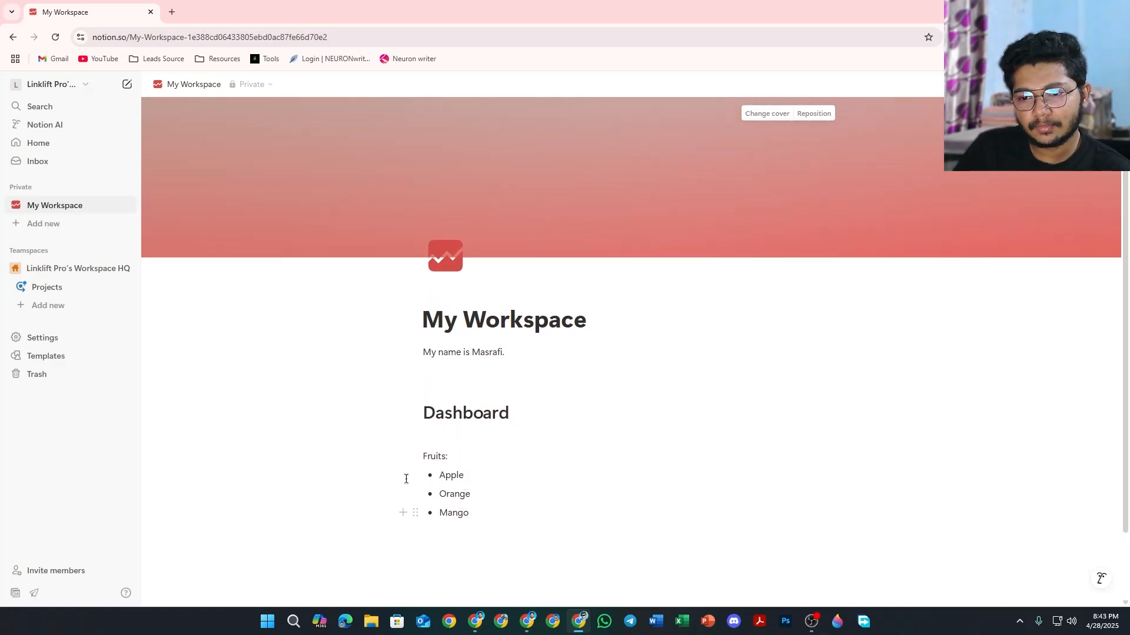
pyautogui.scroll(-1, 494, 510)
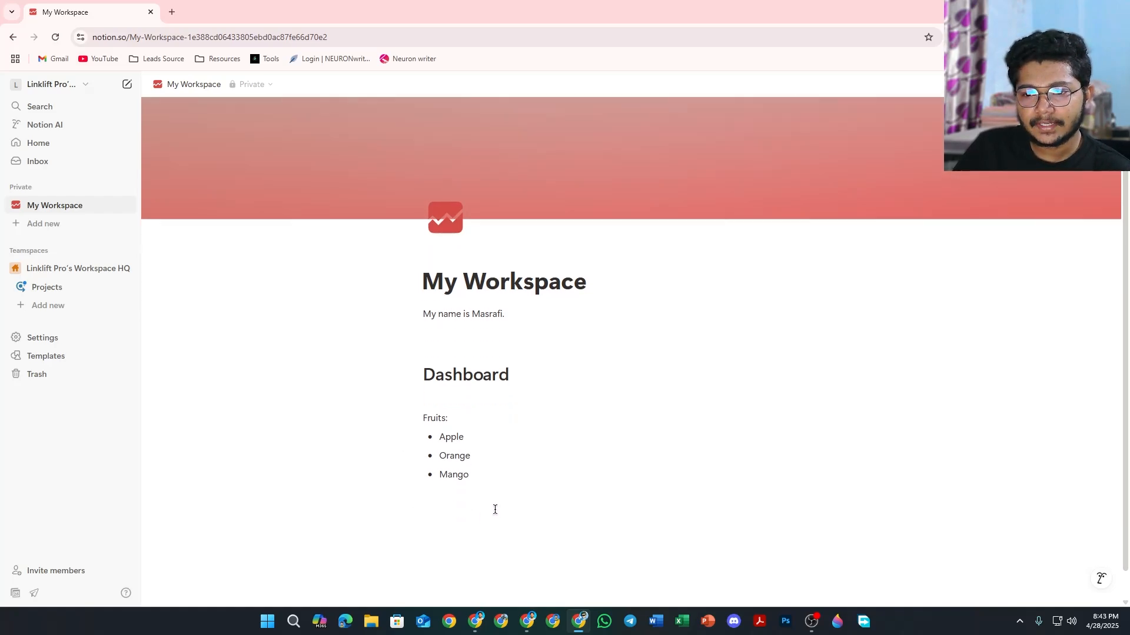
pyautogui.click(499, 461)
pyautogui.press('Return')
pyautogui.press('Return')
pyautogui.press('Return')
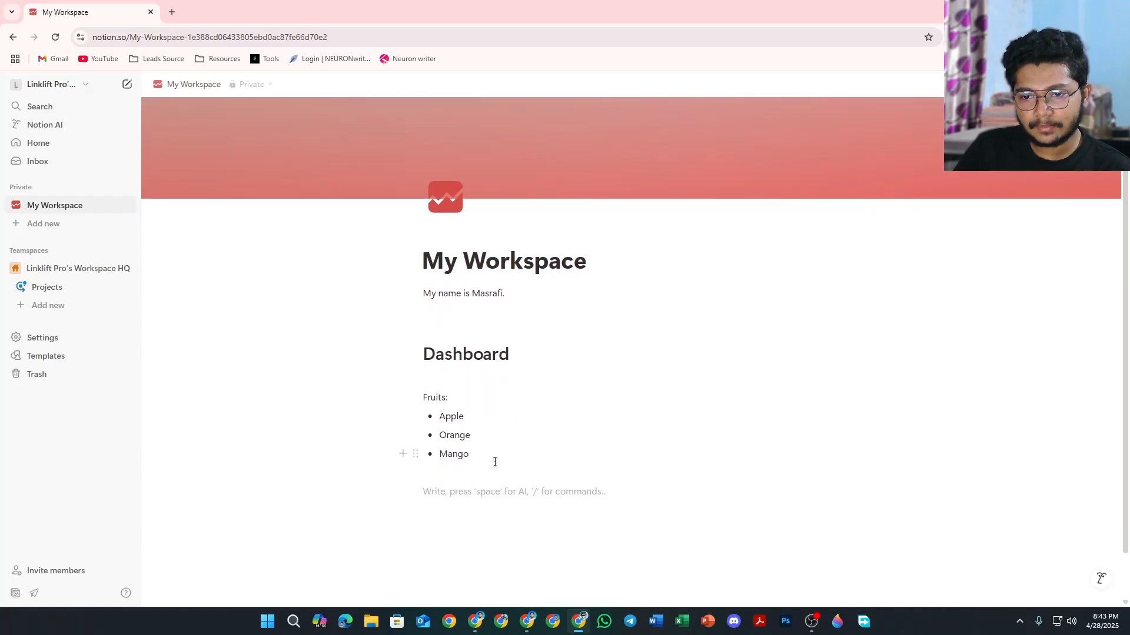
pyautogui.scroll(-1, 495, 462)
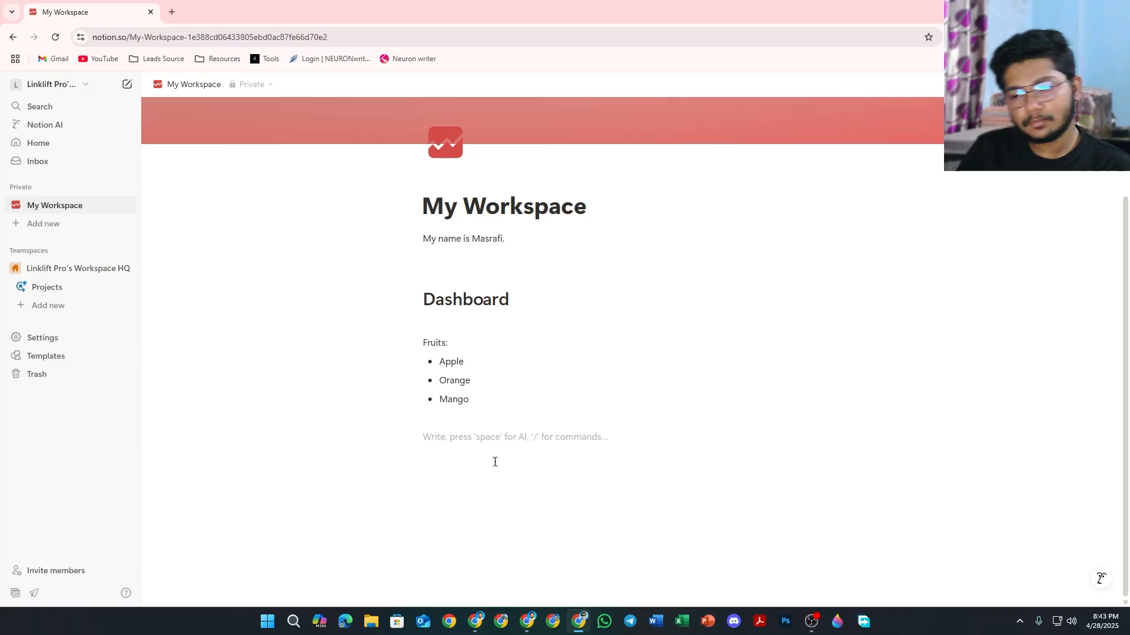
# Step: Write "Todo tasks:" on the text line below the fruit list, correcting its spelling, and go to the line below
pyautogui.write('/')
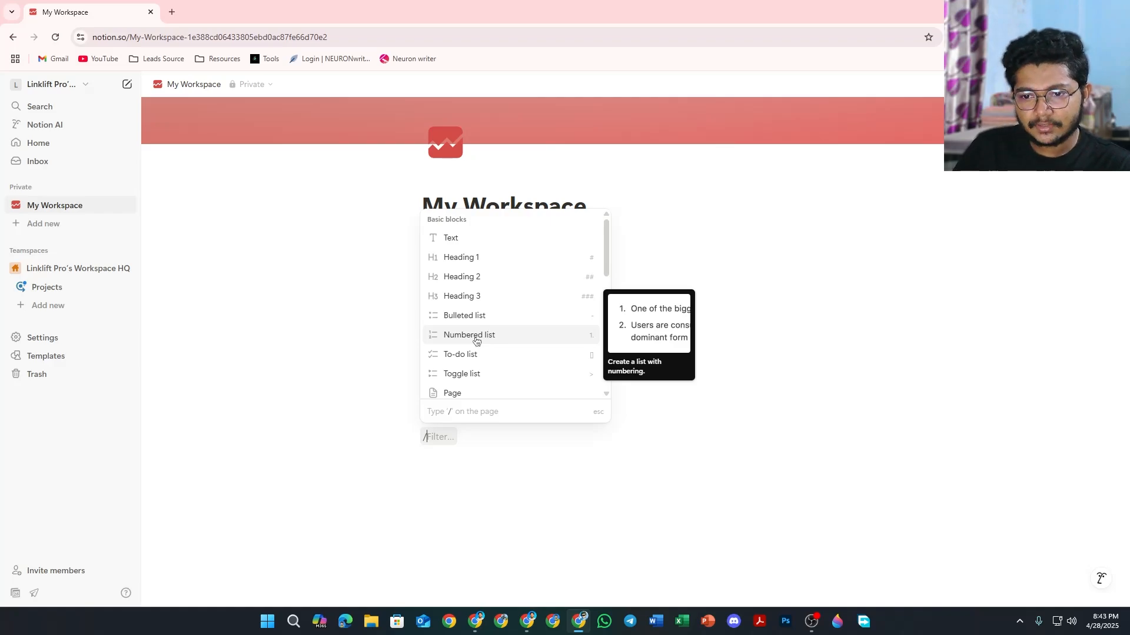
pyautogui.press('BackSpace')
pyautogui.write('Tod')
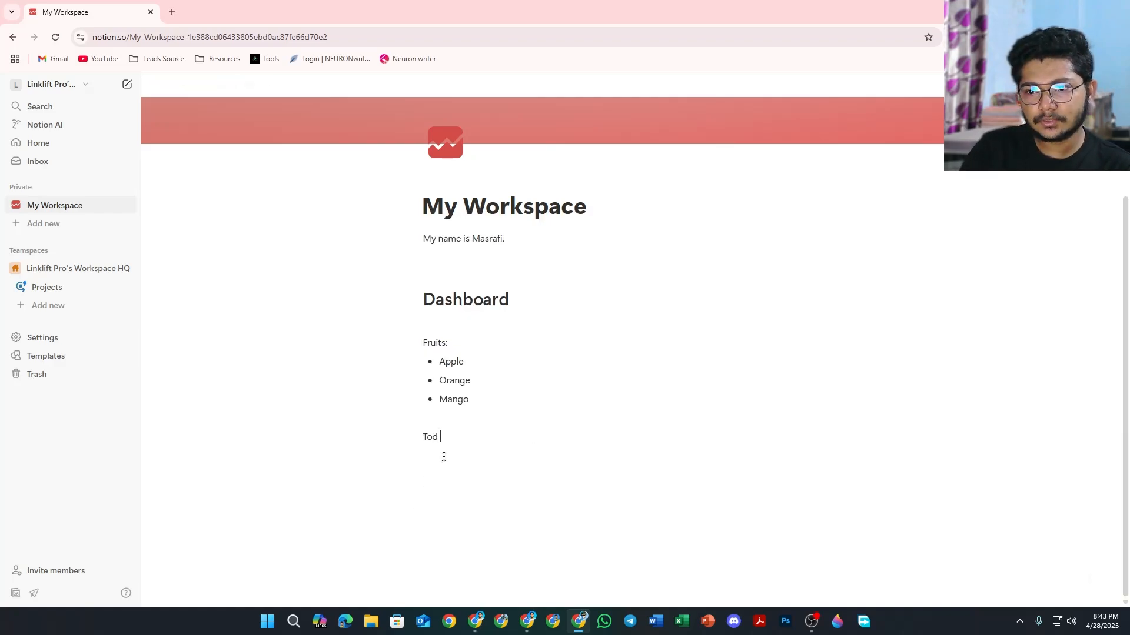
pyautogui.write('o ')
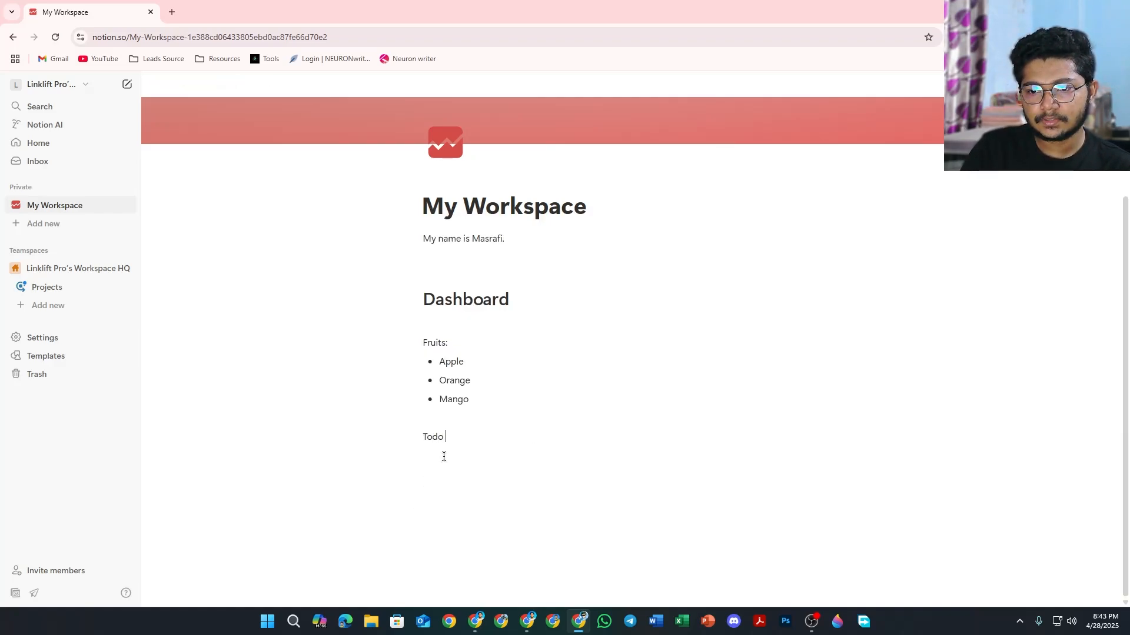
pyautogui.write('taks:')
pyautogui.press('Return')
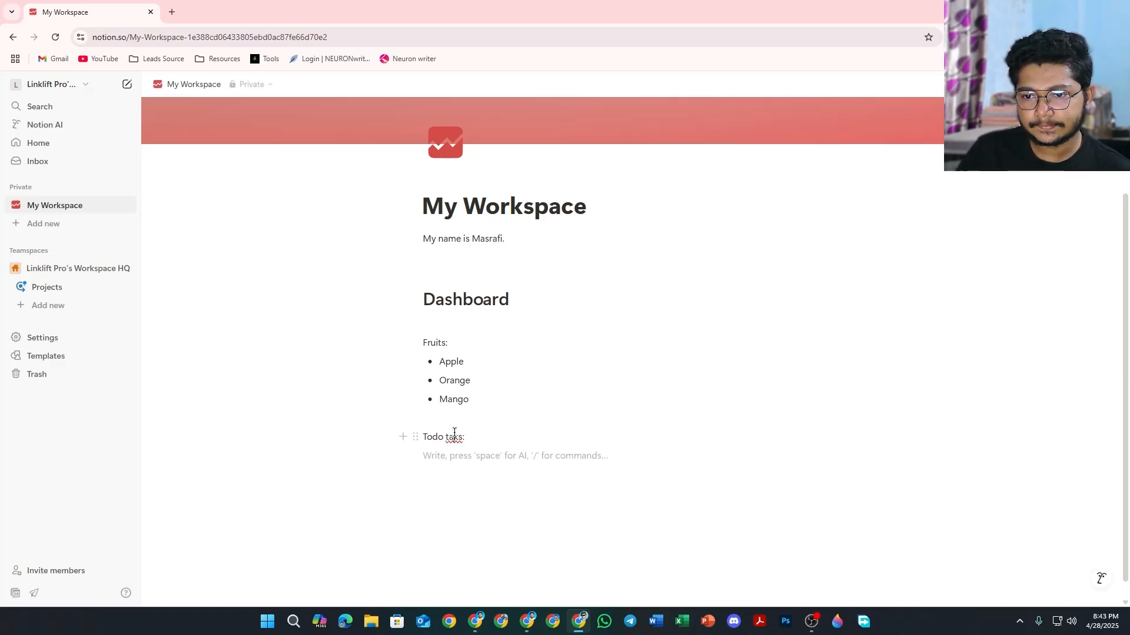
pyautogui.click(455, 437)
pyautogui.write('s')
pyautogui.press('Down')
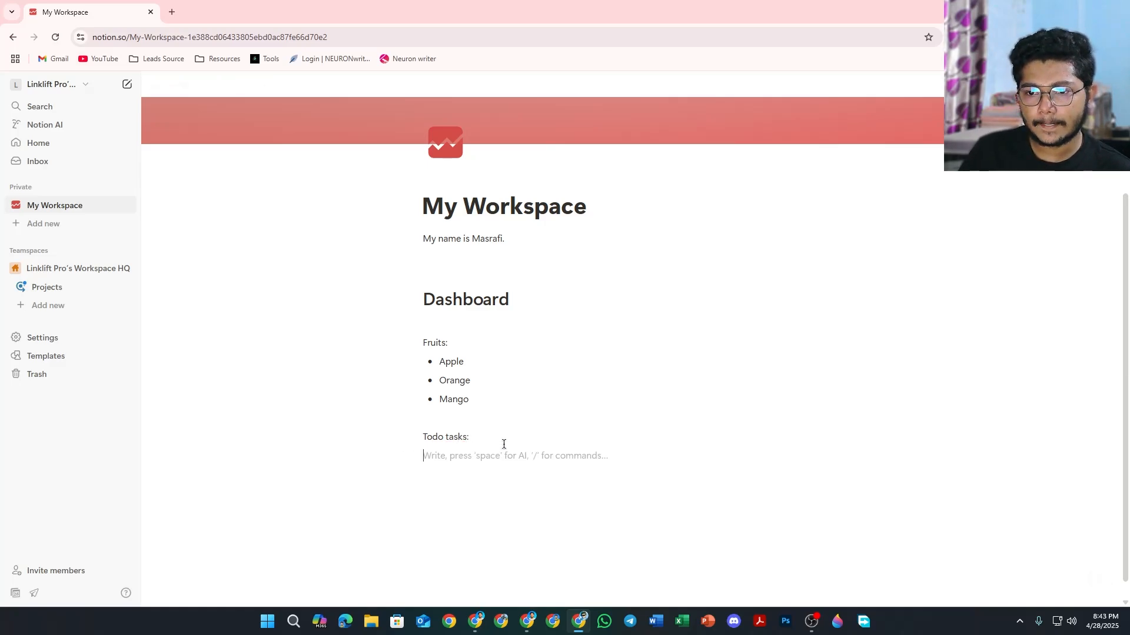
pyautogui.write('/')
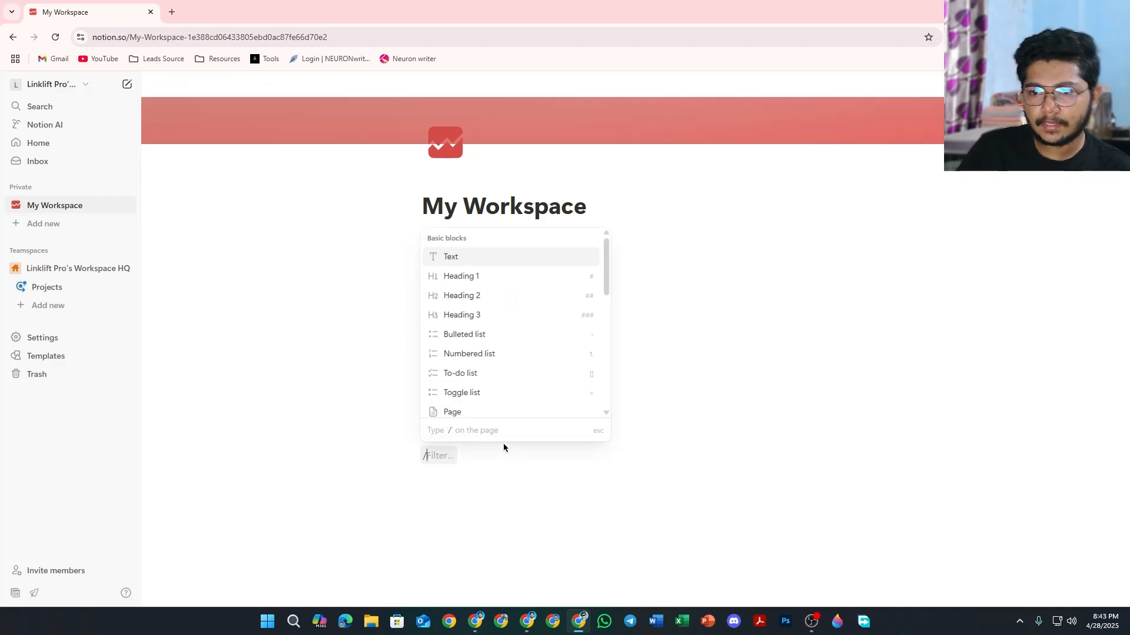
pyautogui.click(494, 354)
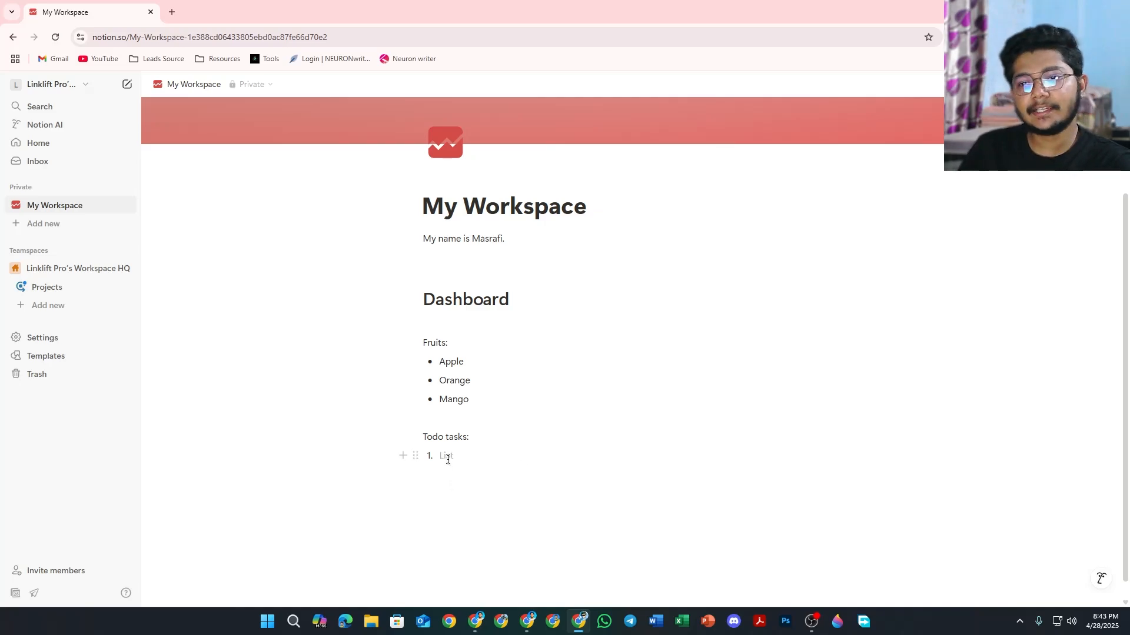
pyautogui.press('BackSpace')
# Step: Insert a to-do list below "Todo tasks:" with the item "Make video tomorrow"
pyautogui.write('/')
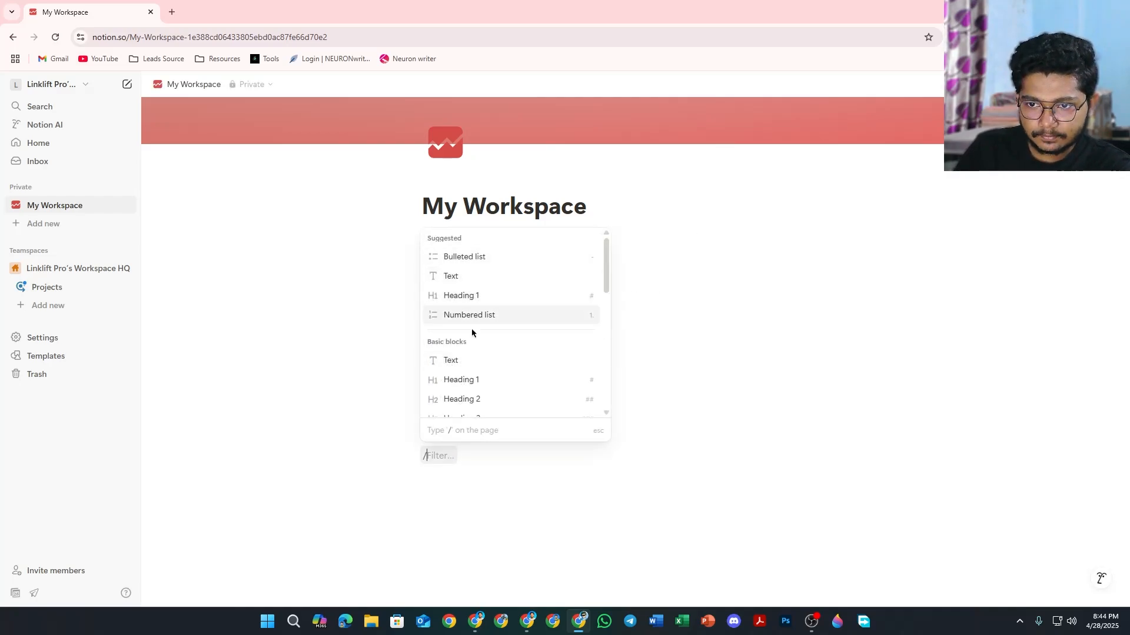
pyautogui.scroll(-1, 489, 316)
pyautogui.scroll(-2, 470, 303)
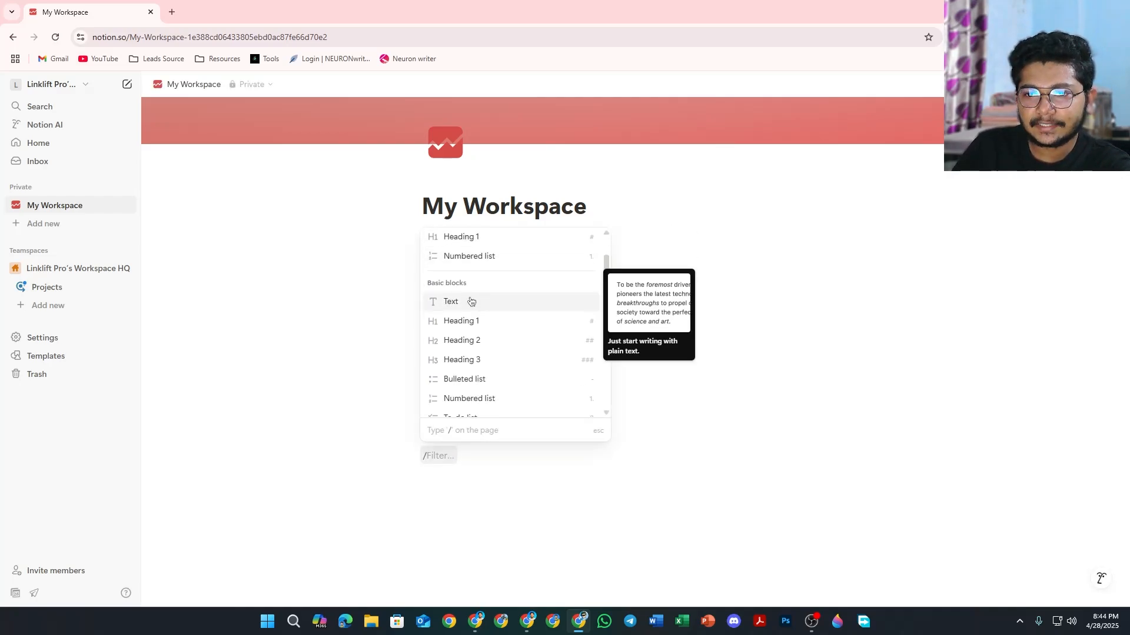
pyautogui.scroll(-2, 479, 320)
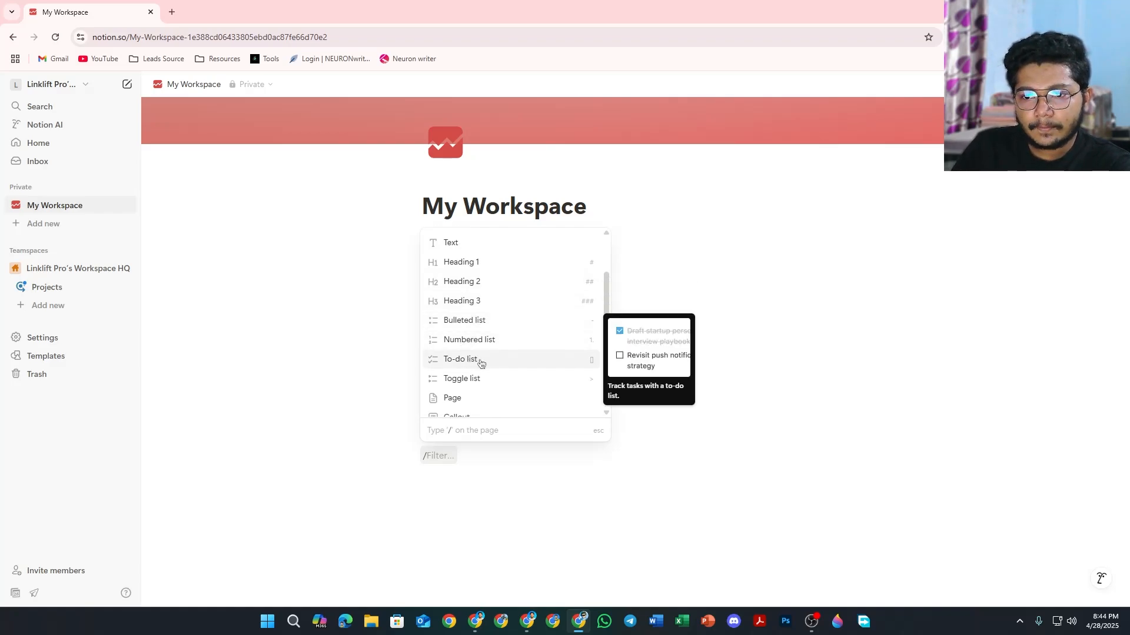
pyautogui.click(461, 360)
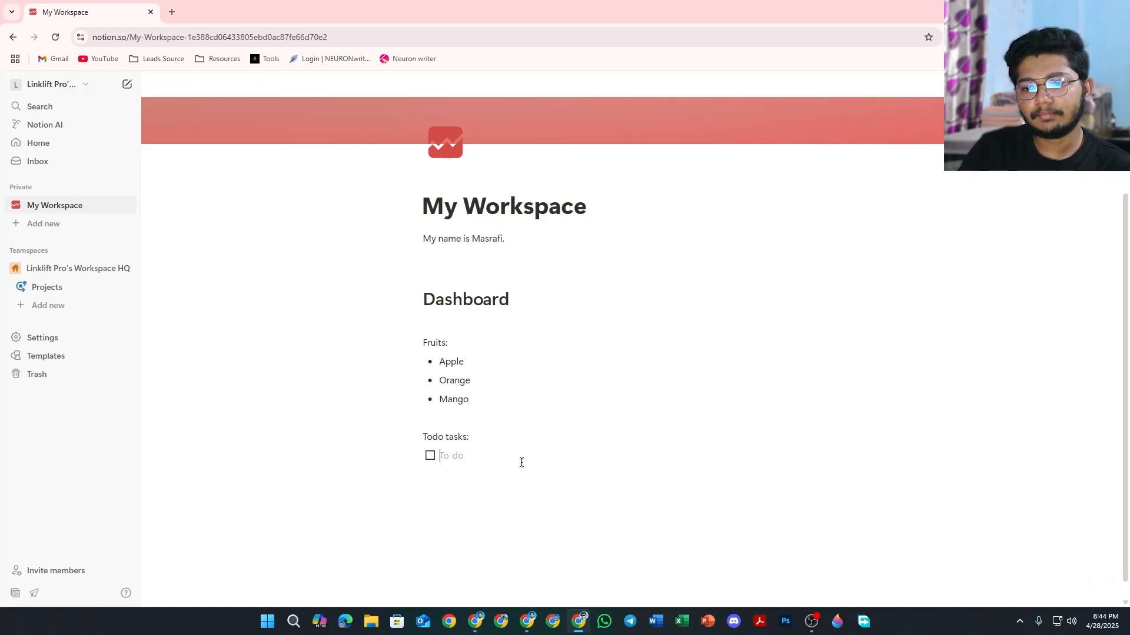
pyautogui.write('Make video tomorrow')
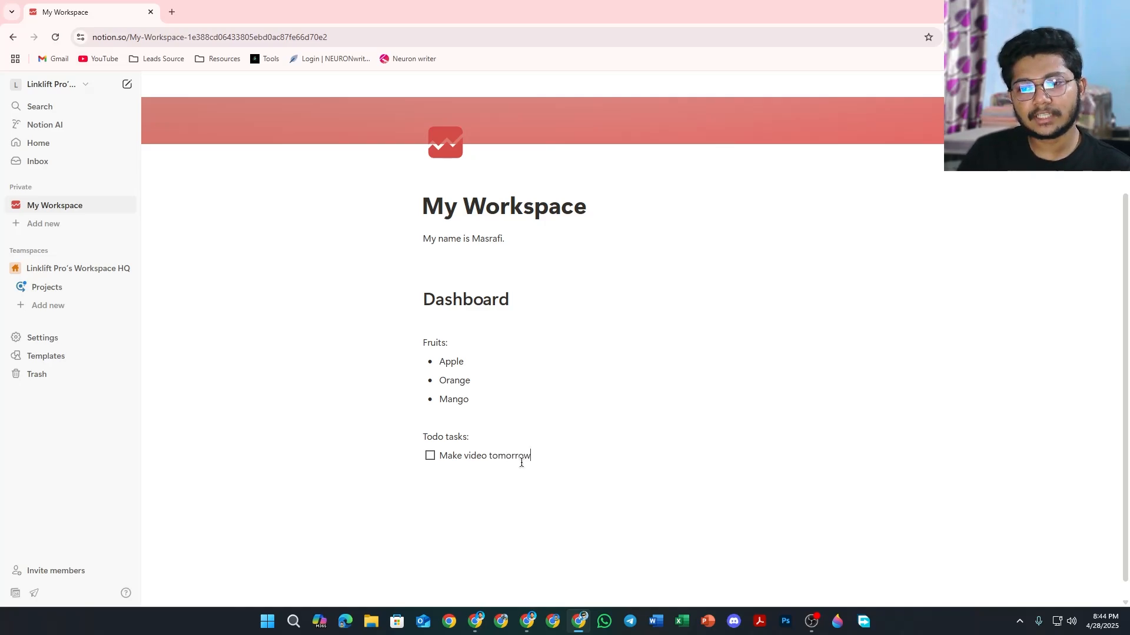
# Step: Delete the "Todo tasks:" line and the "Make video tomorrow" item from the page
pyautogui.tripleClick(522, 456)
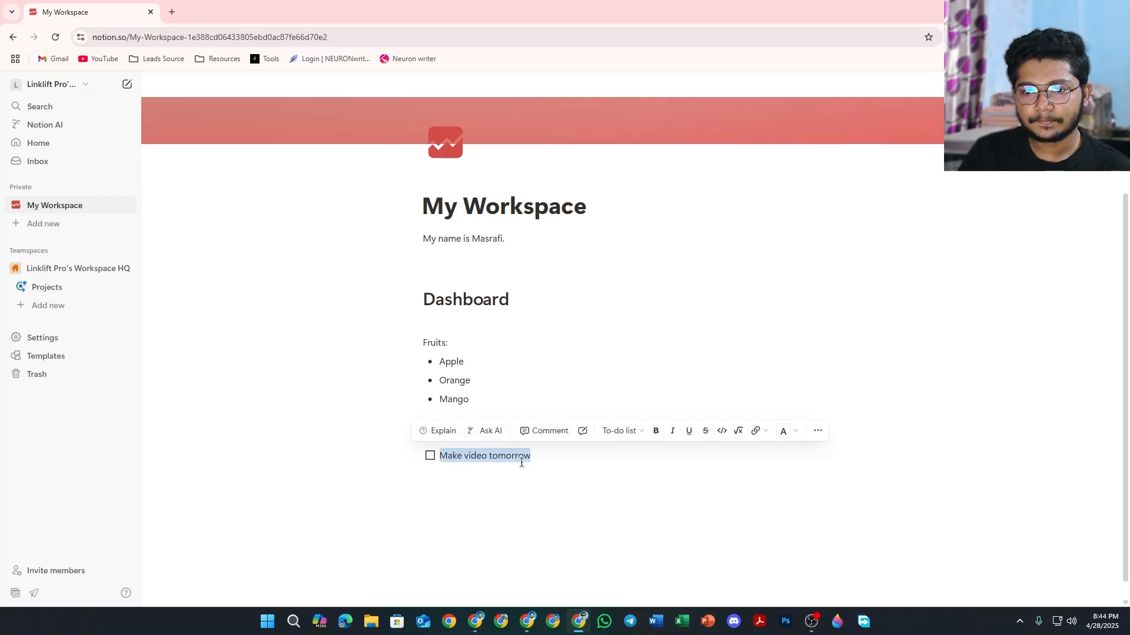
pyautogui.hotkey('ctrl', 'shift', 'Up')
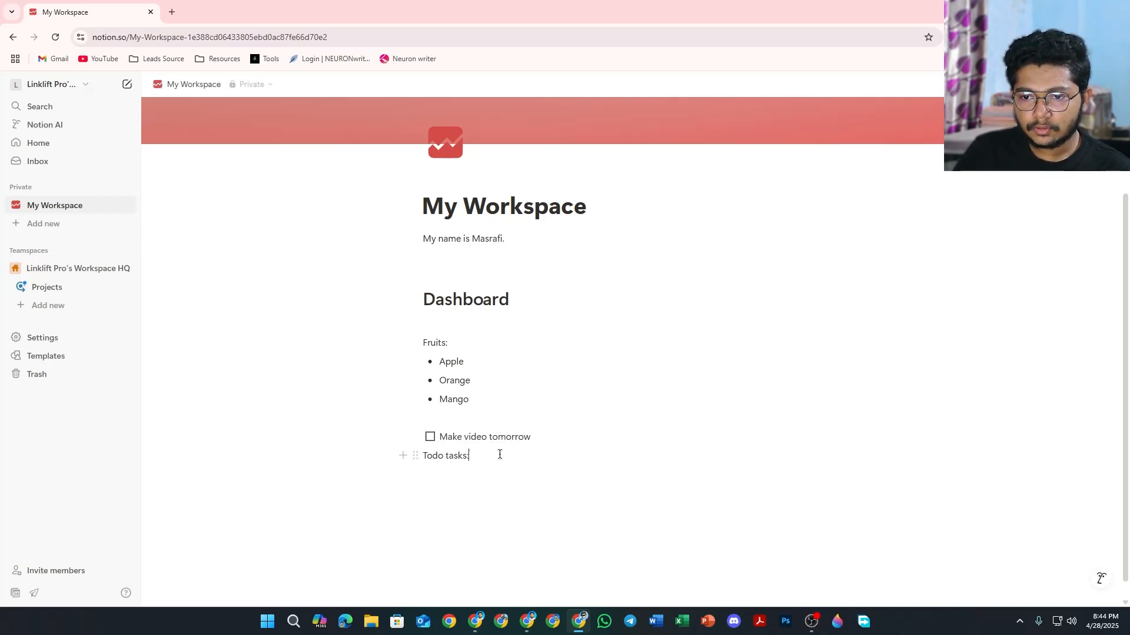
pyautogui.moveTo(500, 453); pyautogui.dragTo(392, 424)
pyautogui.press('BackSpace')
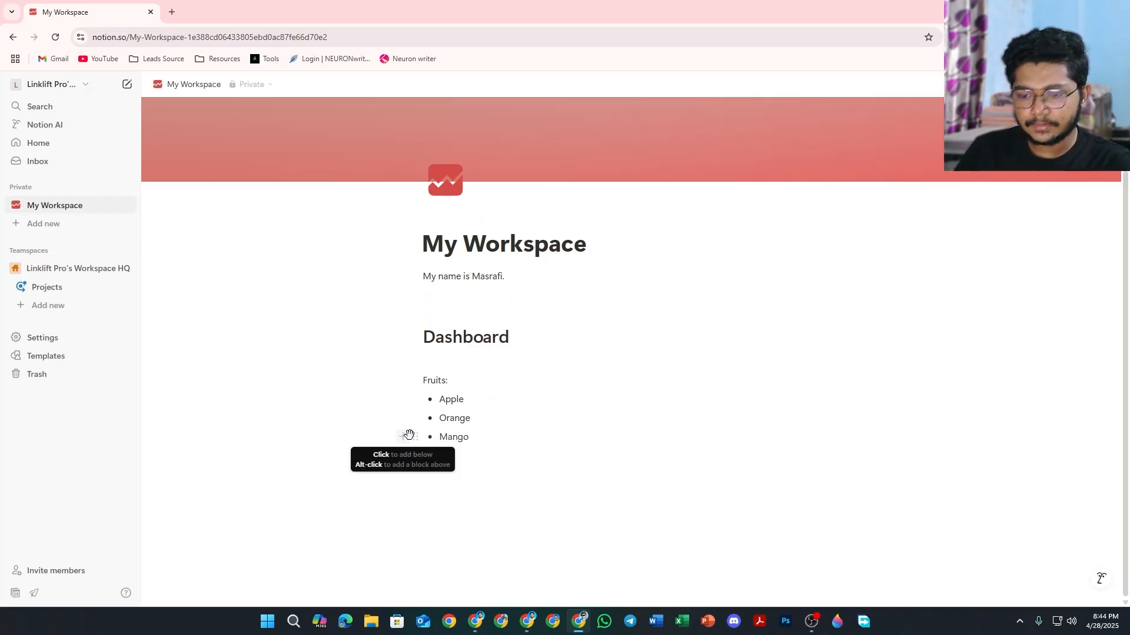
# Step: Insert a new page block below the fruit list and title the new page "Movies"
pyautogui.click(405, 436)
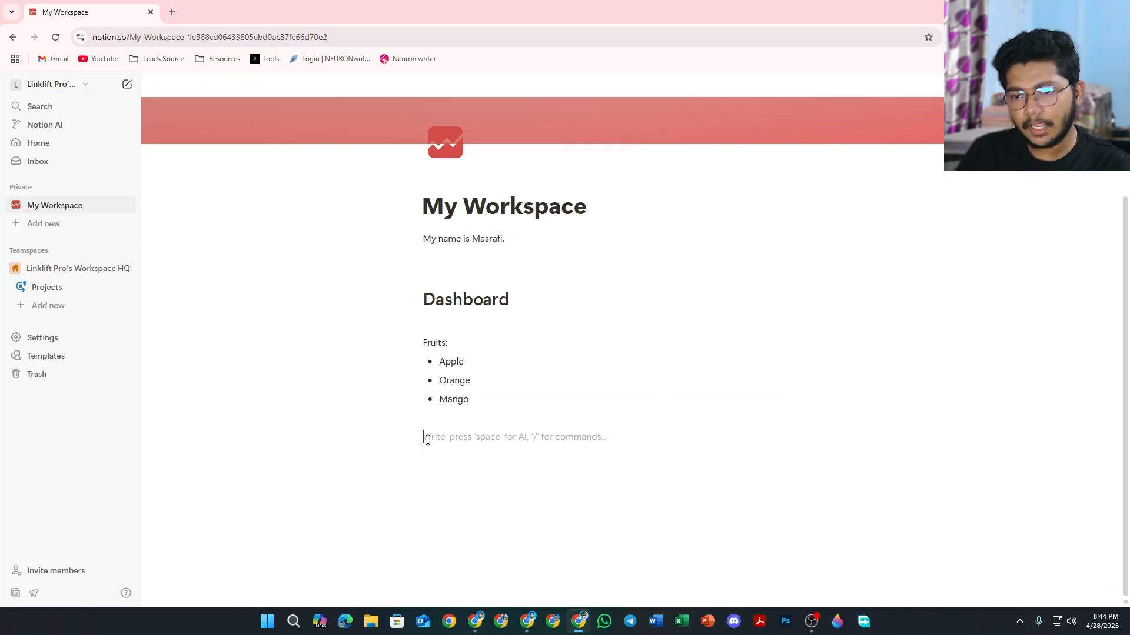
pyautogui.write('/')
pyautogui.scroll(-3, 479, 353)
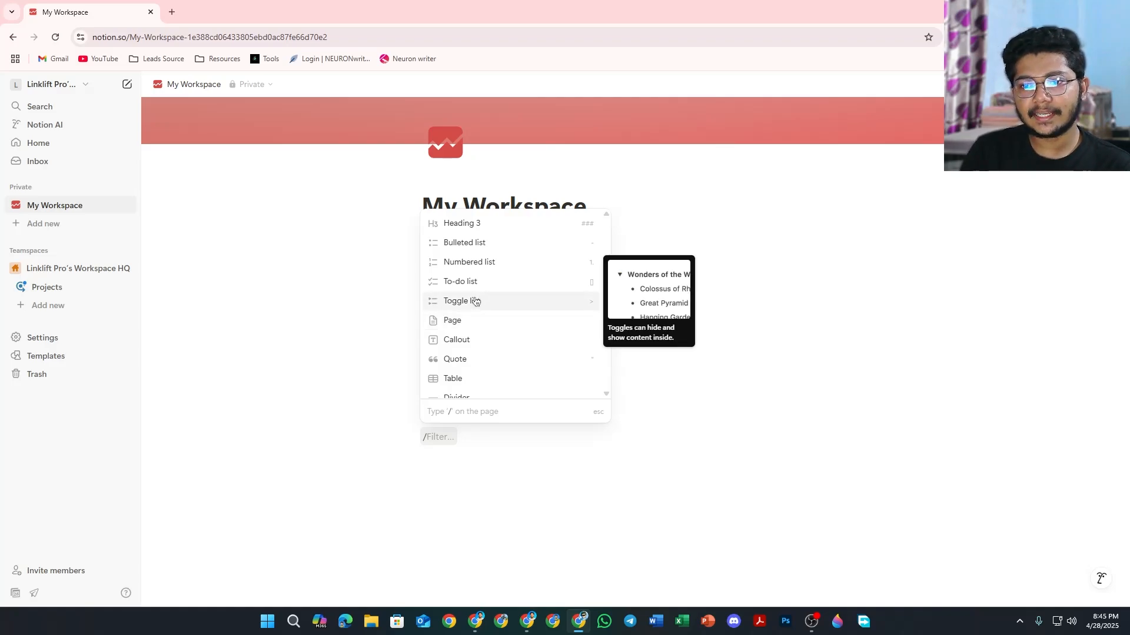
pyautogui.scroll(1, 475, 301)
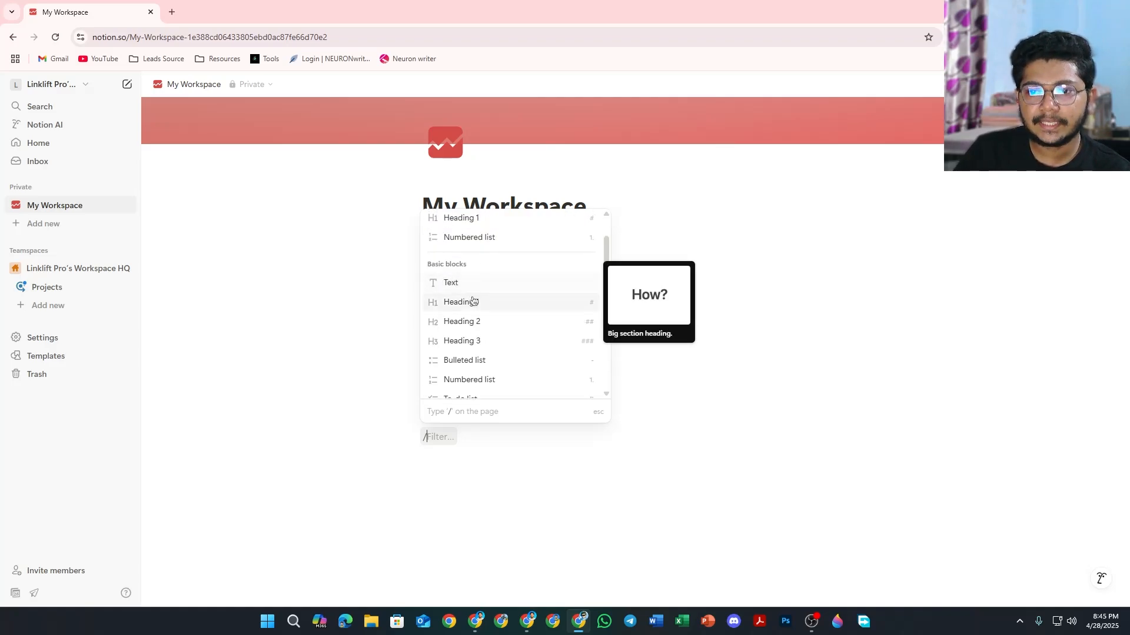
pyautogui.scroll(-3, 484, 341)
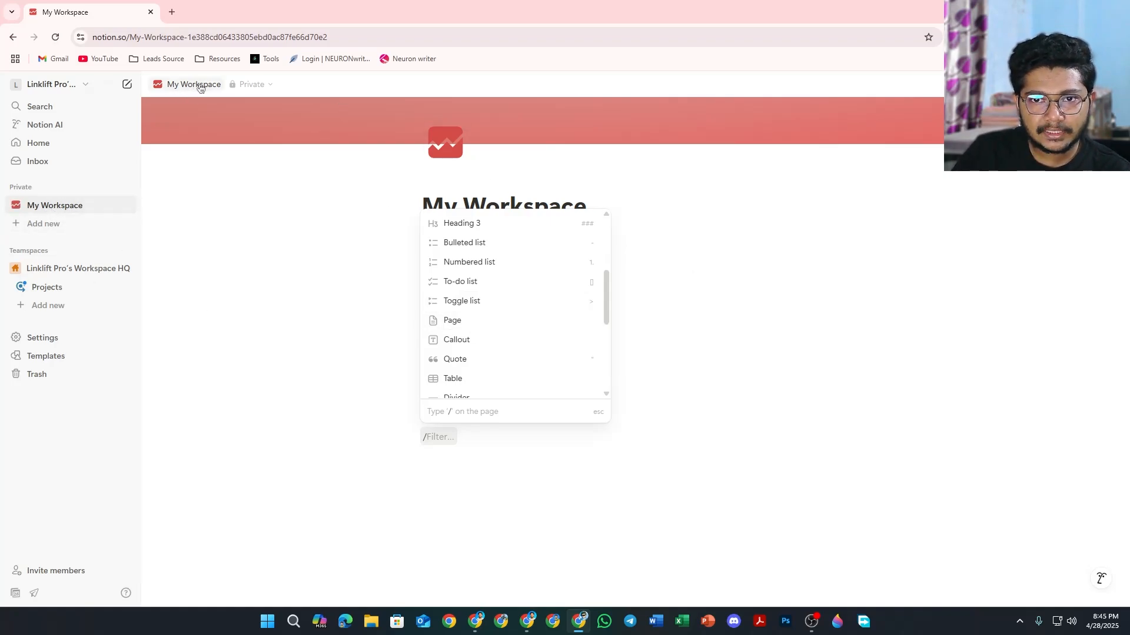
pyautogui.click(468, 325)
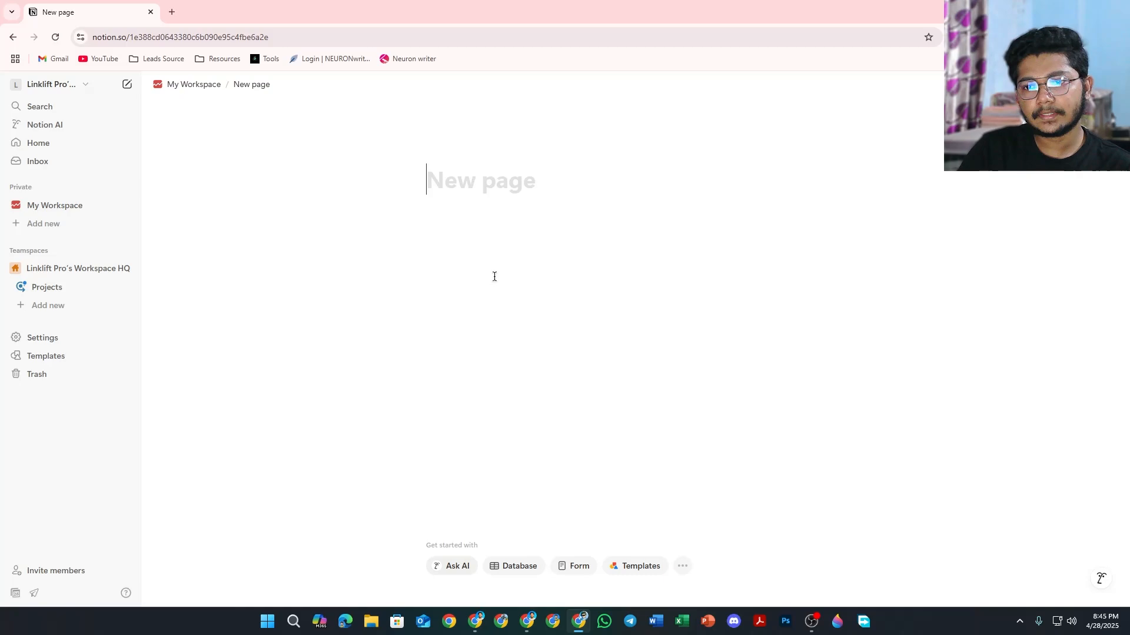
pyautogui.write('Movies')
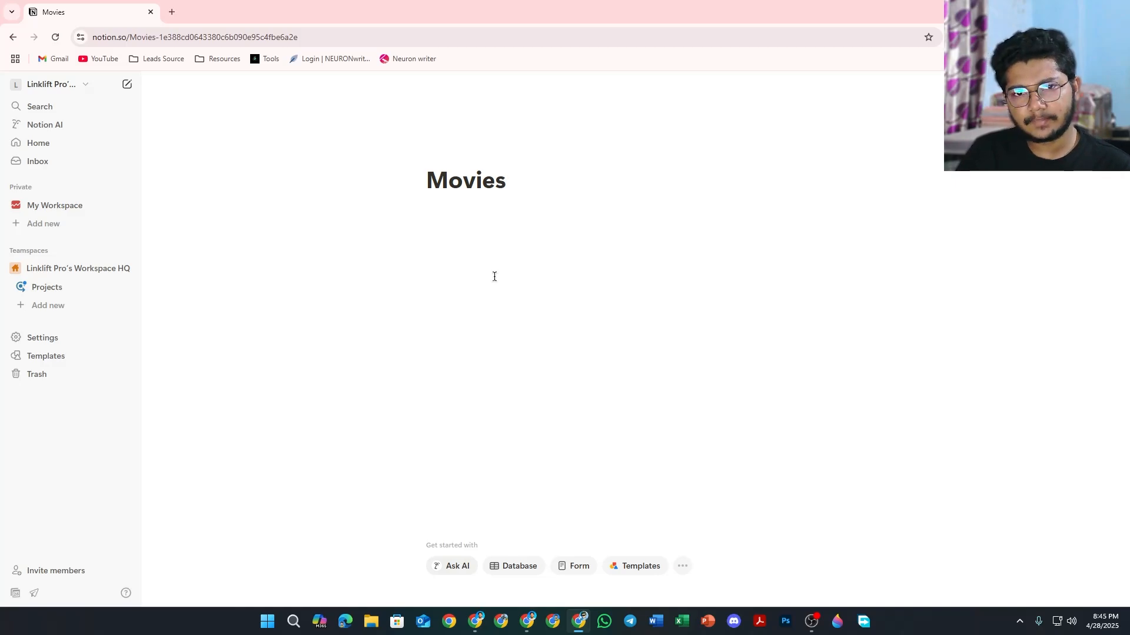
# Step: Insert a to-do list on the Movies page with the items "Squid game season 2" and "Thief"
pyautogui.click(445, 235)
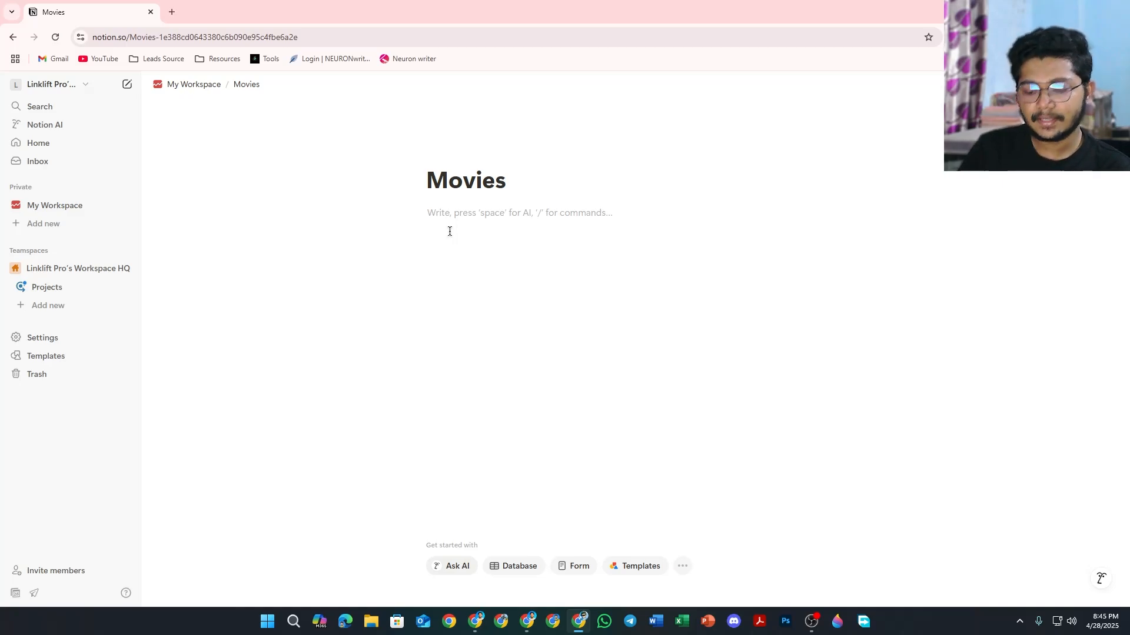
pyautogui.write('/')
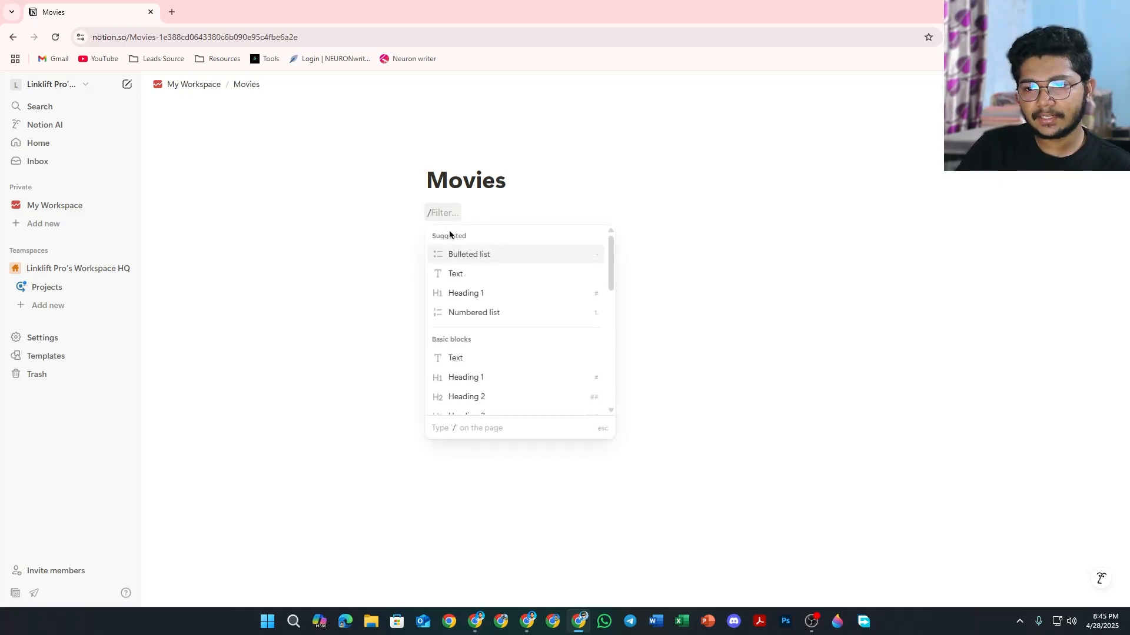
pyautogui.scroll(-3, 497, 321)
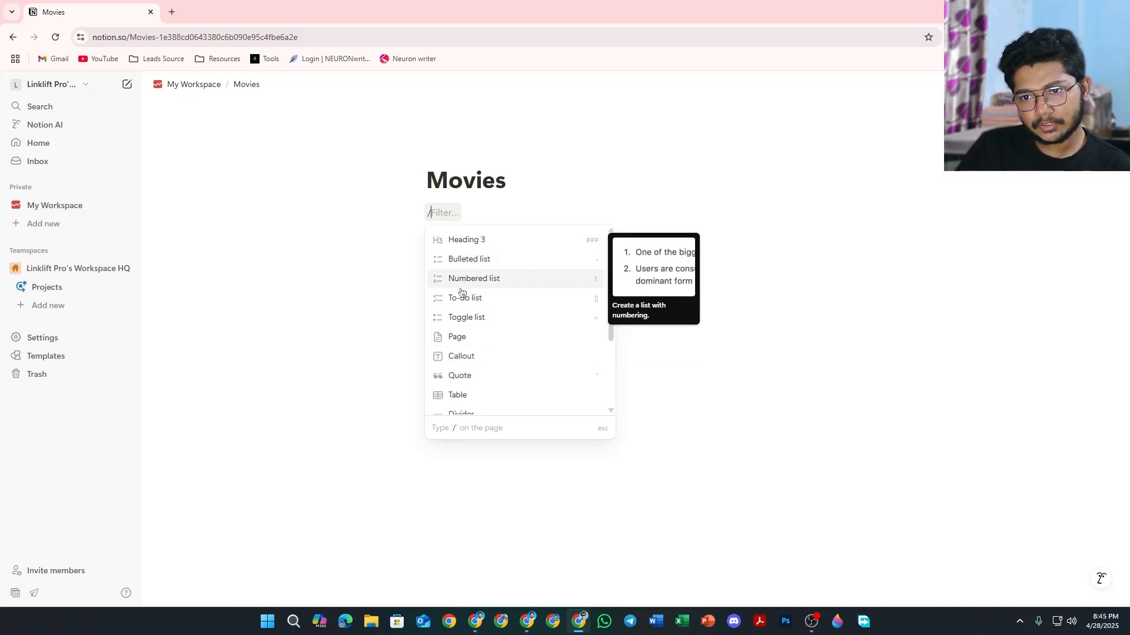
pyautogui.click(495, 298)
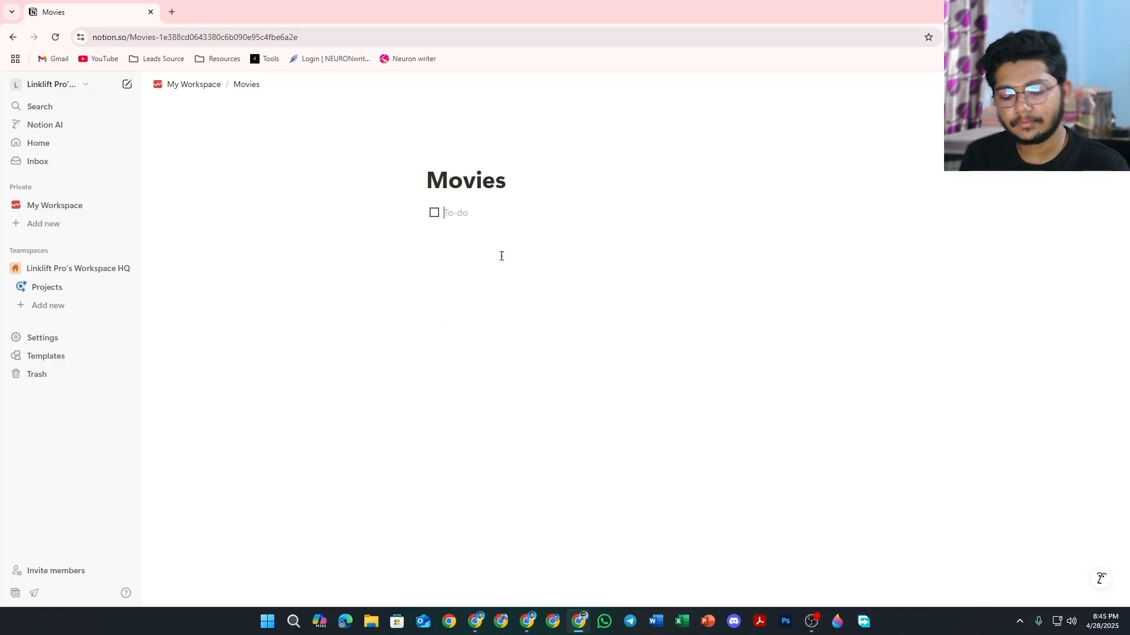
pyautogui.write('Sw')
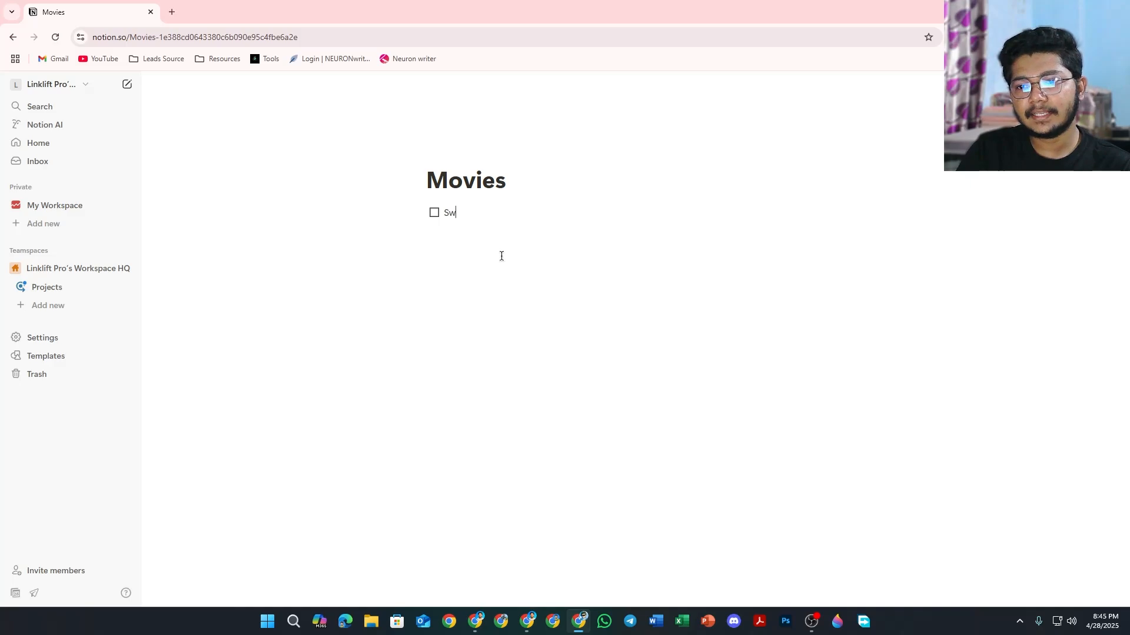
pyautogui.press('BackSpace')
pyautogui.write('quid game')
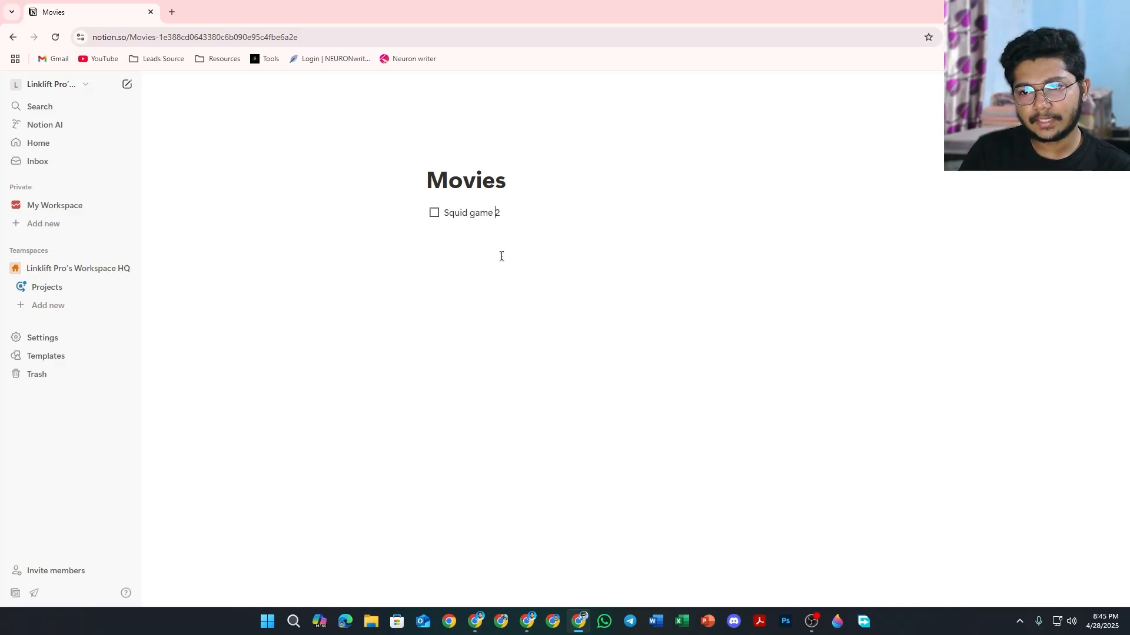
pyautogui.write('  season')
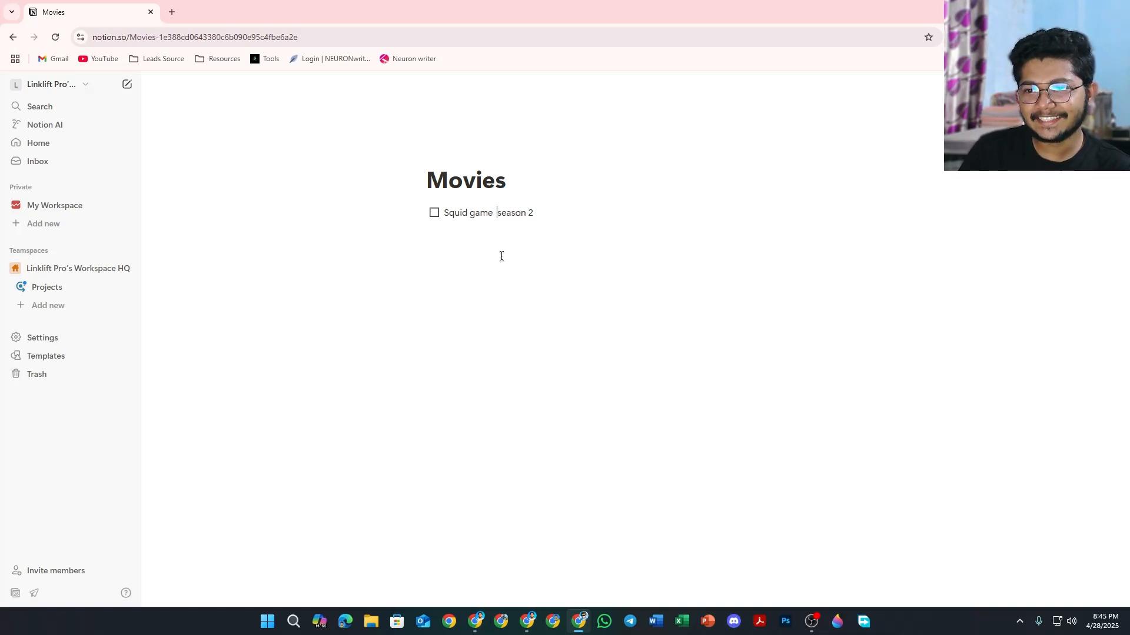
pyautogui.press('BackSpace')
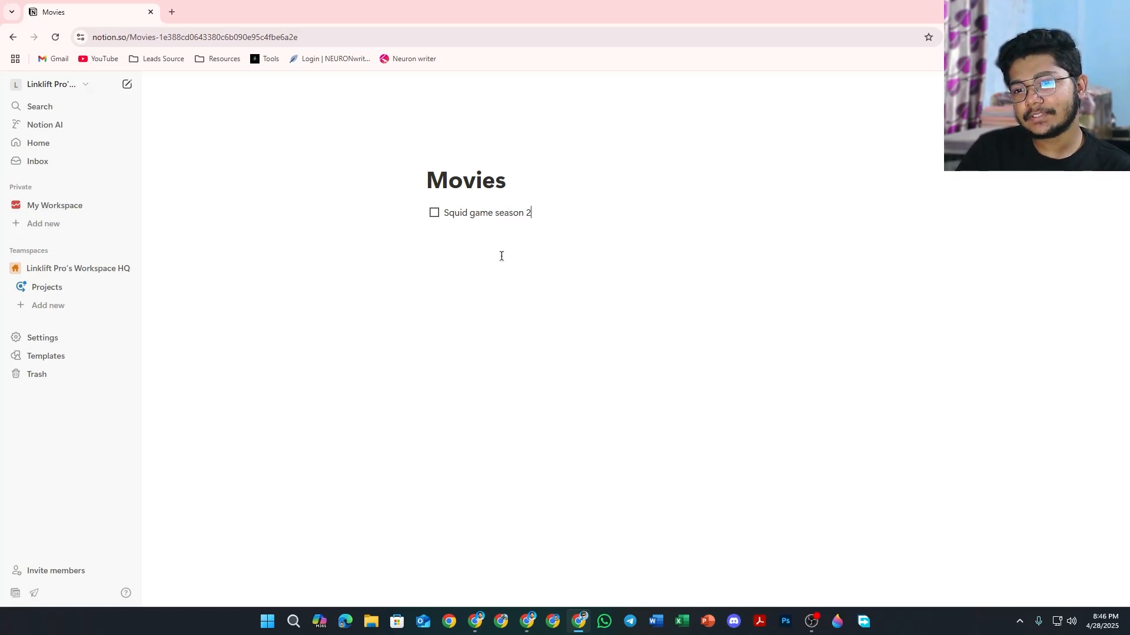
pyautogui.press('Return')
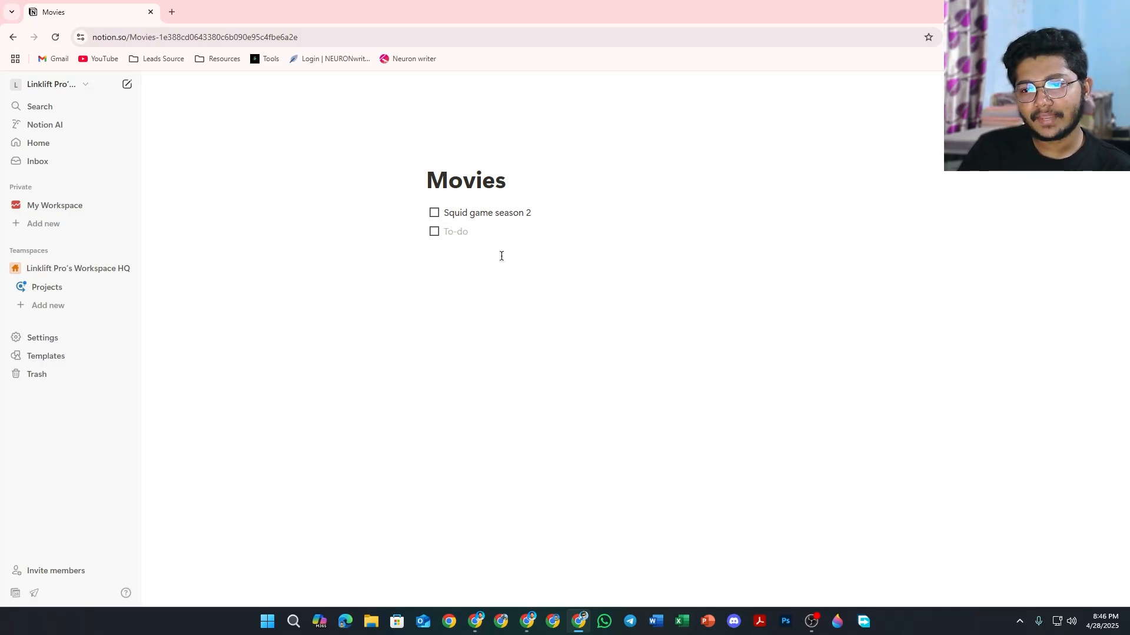
pyautogui.write('Thief')
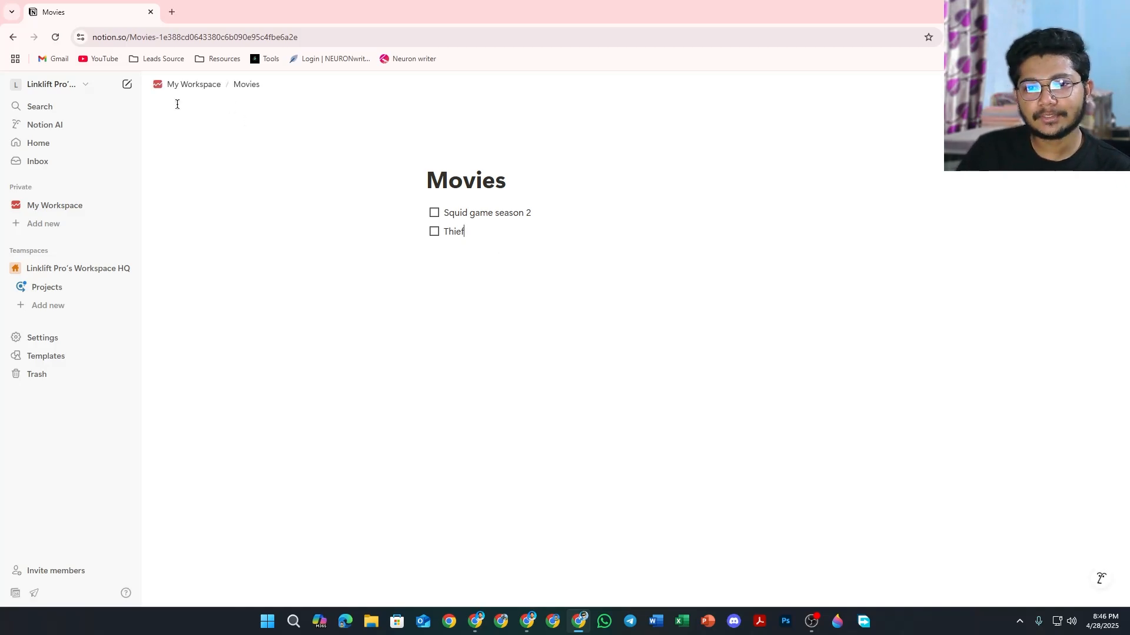
# Step: Go back to My Workspace, reopen the Movies page and give it a red movie camera icon
pyautogui.click(190, 85)
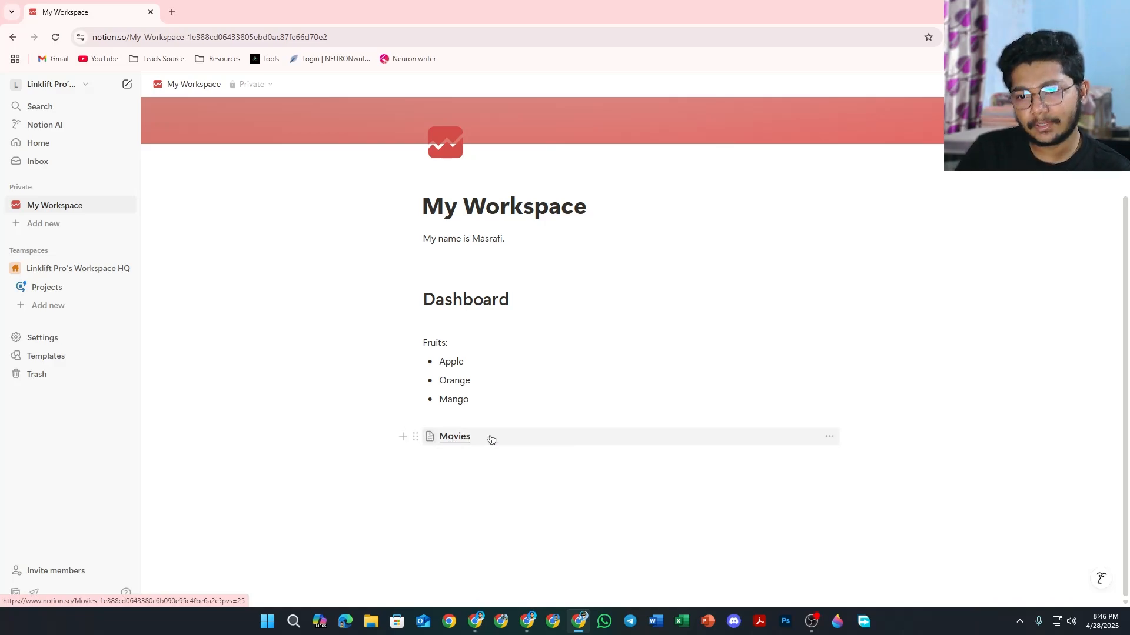
pyautogui.click(489, 437)
pyautogui.click(432, 153)
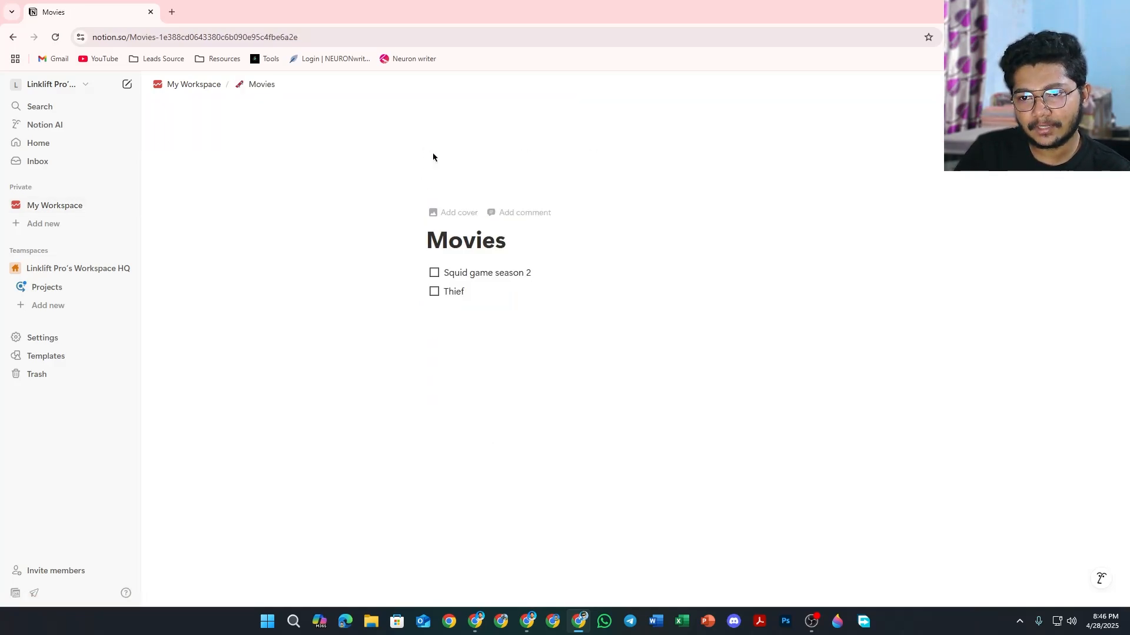
pyautogui.click(435, 165)
pyautogui.click(370, 215)
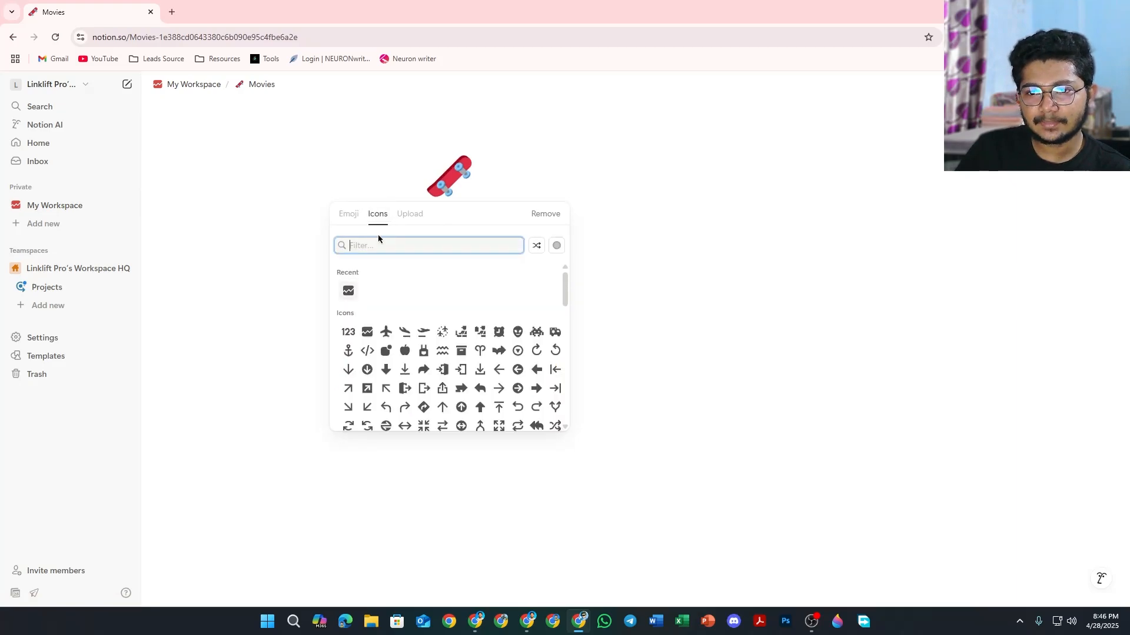
pyautogui.write('movi')
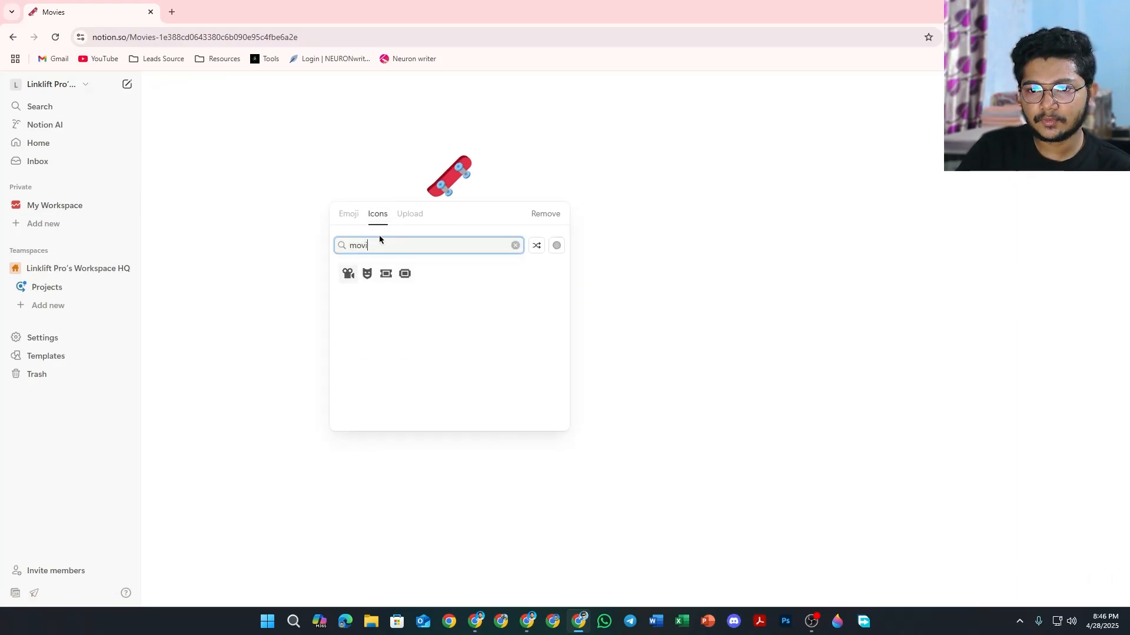
pyautogui.moveTo(349, 274)
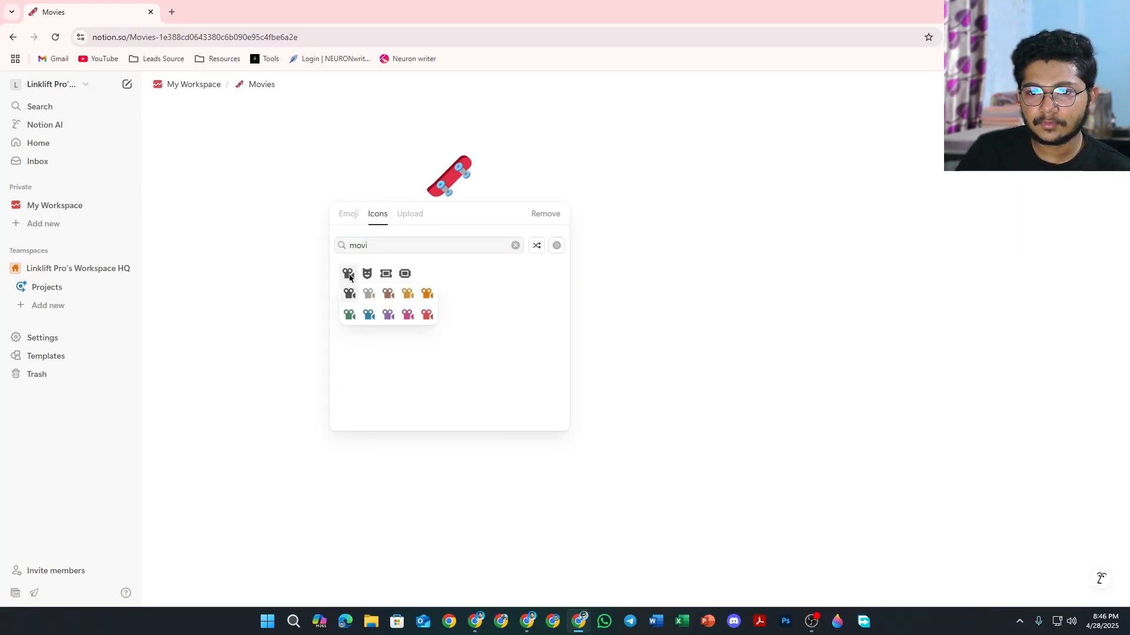
pyautogui.click(425, 315)
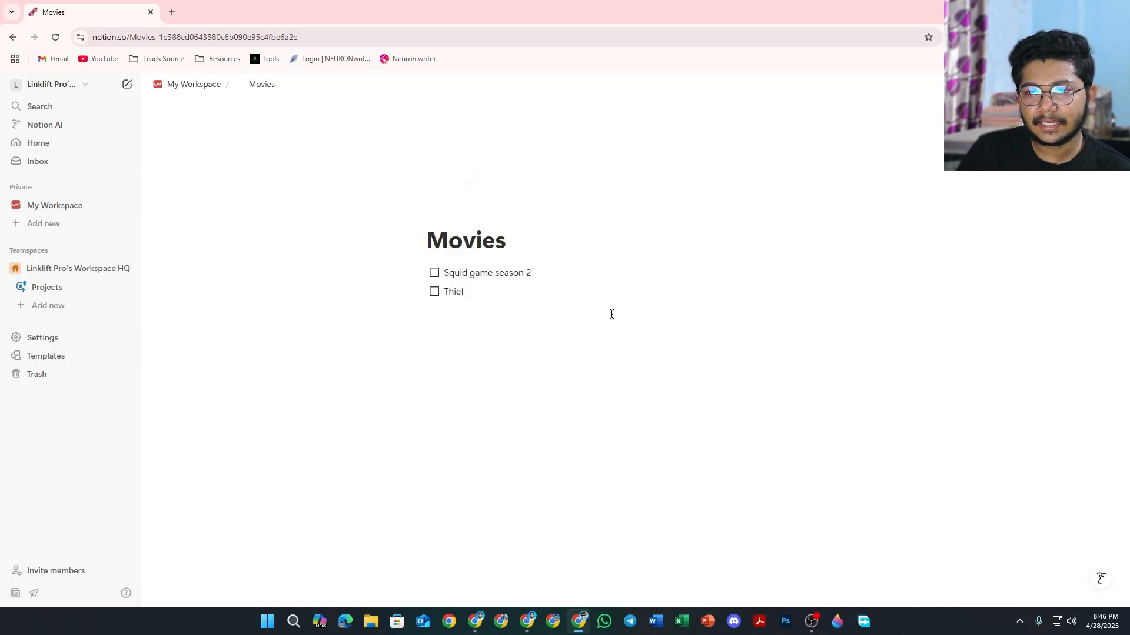
# Step: Return to My Workspace, insert a new page block below Movies and title the new page "Books"
pyautogui.click(185, 85)
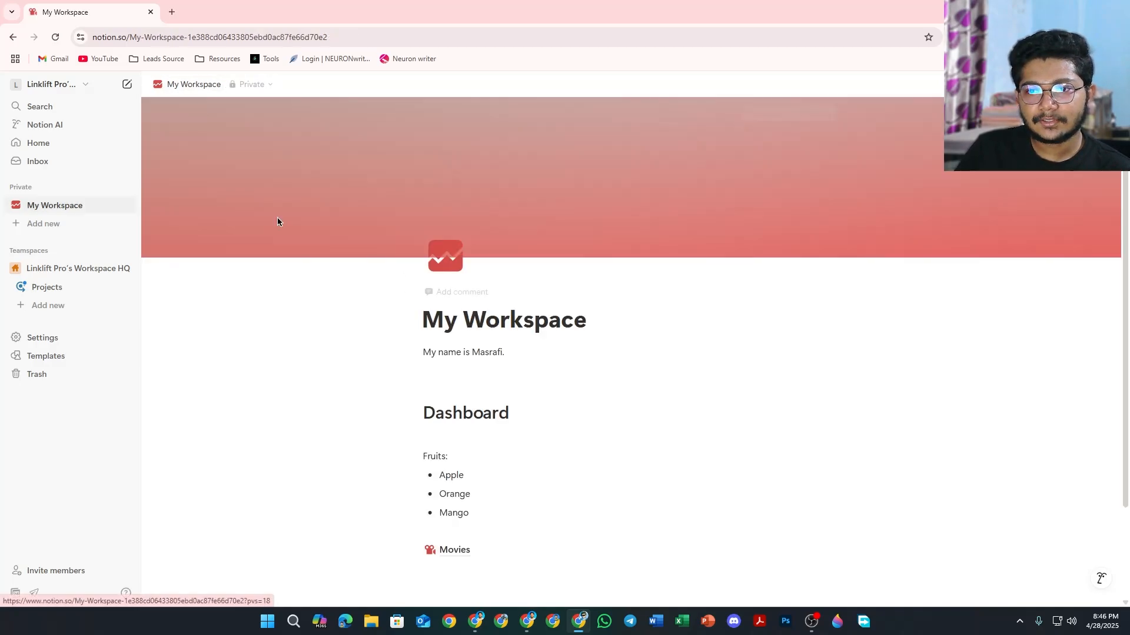
pyautogui.scroll(-1, 432, 434)
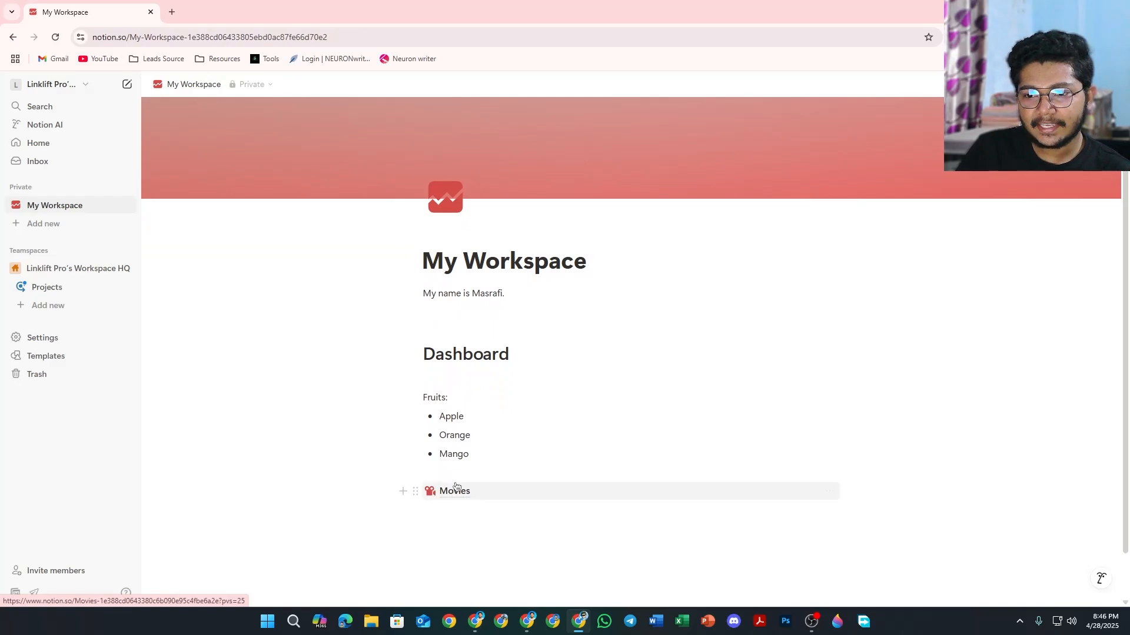
pyautogui.scroll(-1, 476, 486)
pyautogui.click(445, 456)
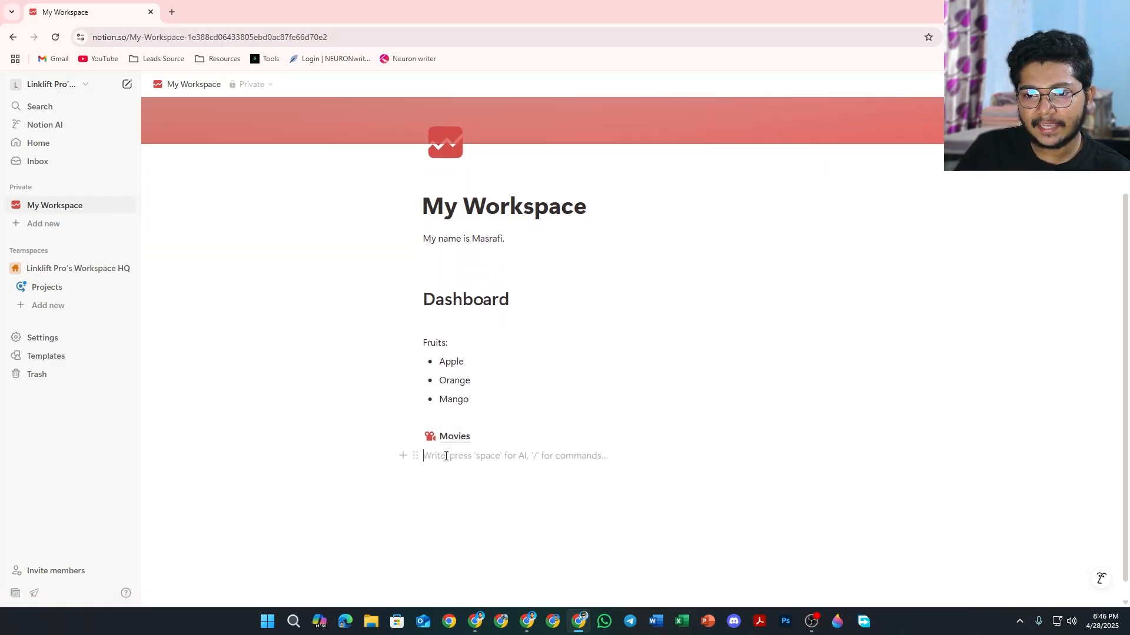
pyautogui.write('/page')
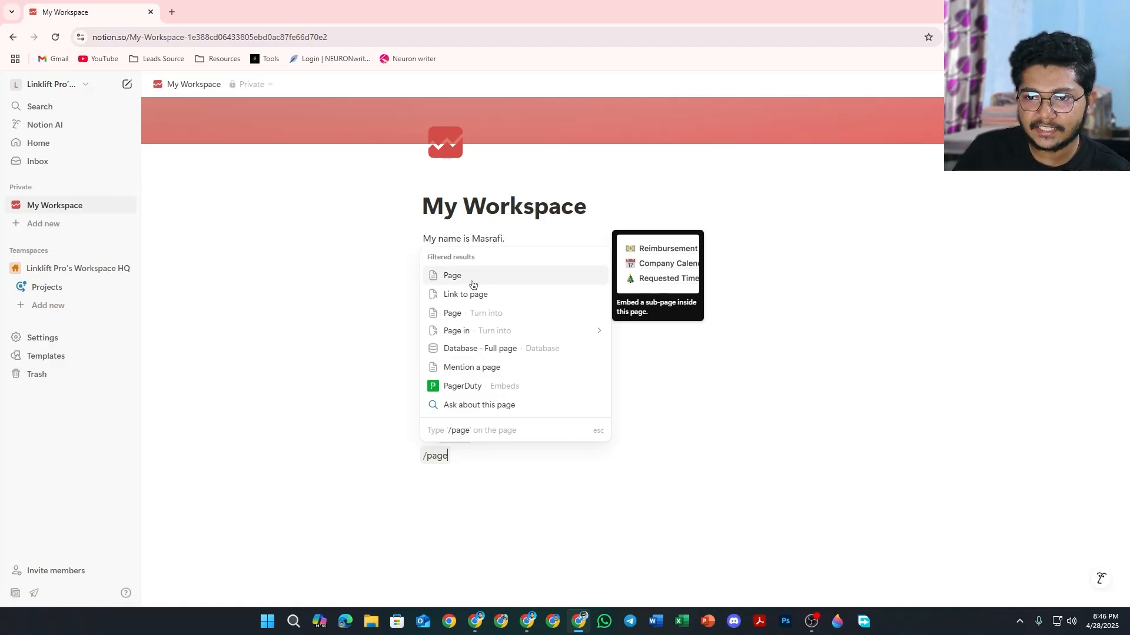
pyautogui.click(471, 281)
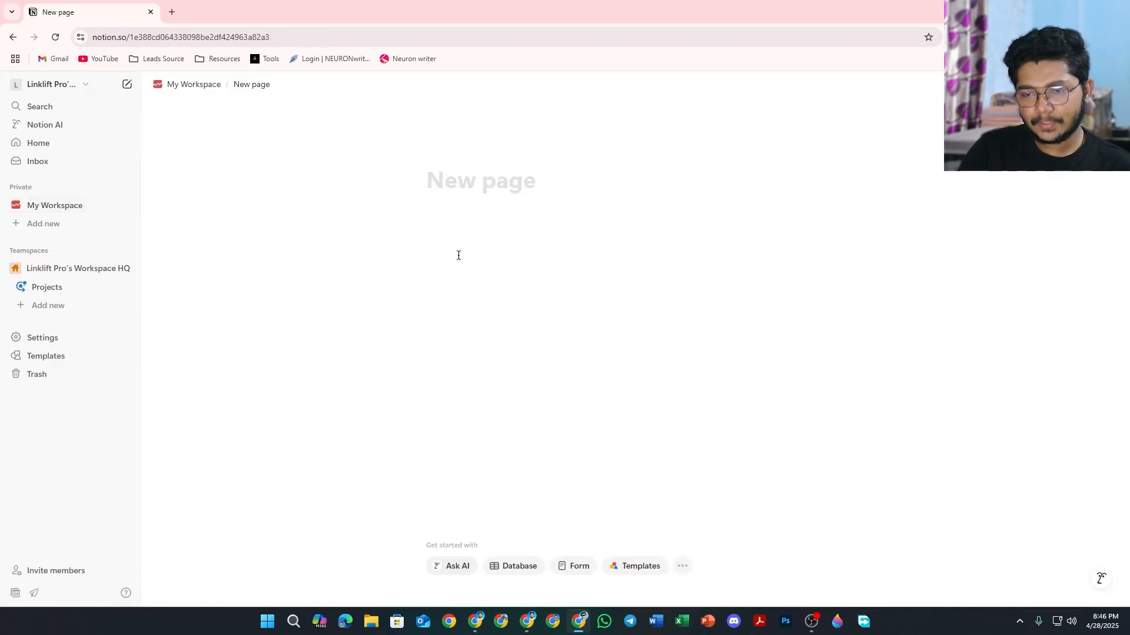
pyautogui.write('Books')
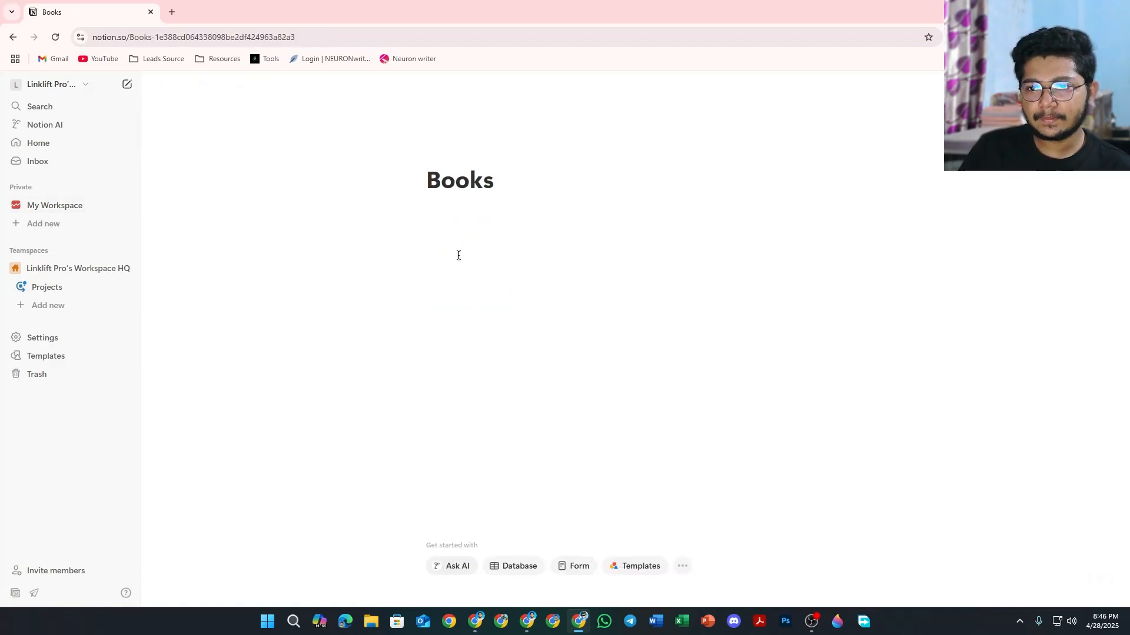
# Step: Add an icon to the Books page and set it to the red closed book
pyautogui.click(441, 154)
pyautogui.click(446, 176)
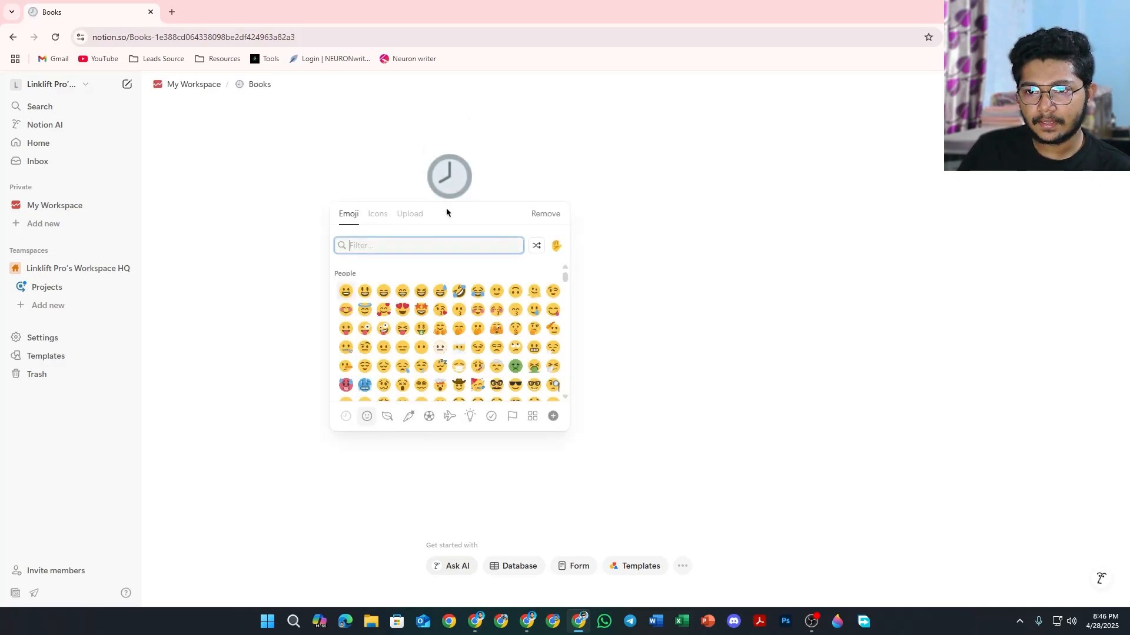
pyautogui.click(382, 214)
pyautogui.write('boo')
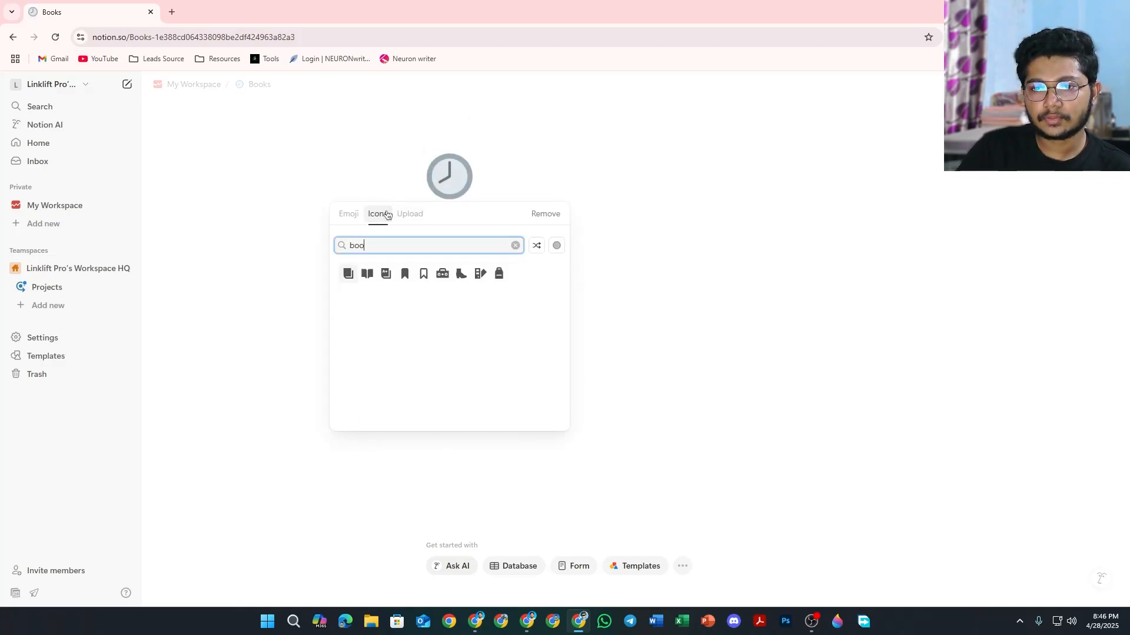
pyautogui.write('k')
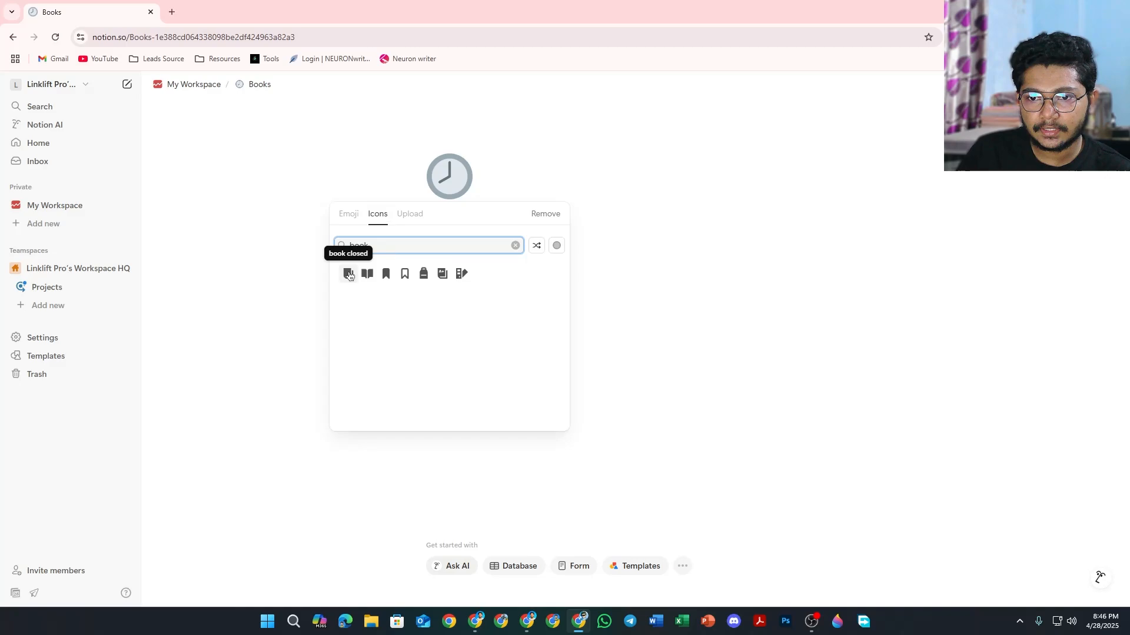
pyautogui.click(348, 274)
pyautogui.click(426, 312)
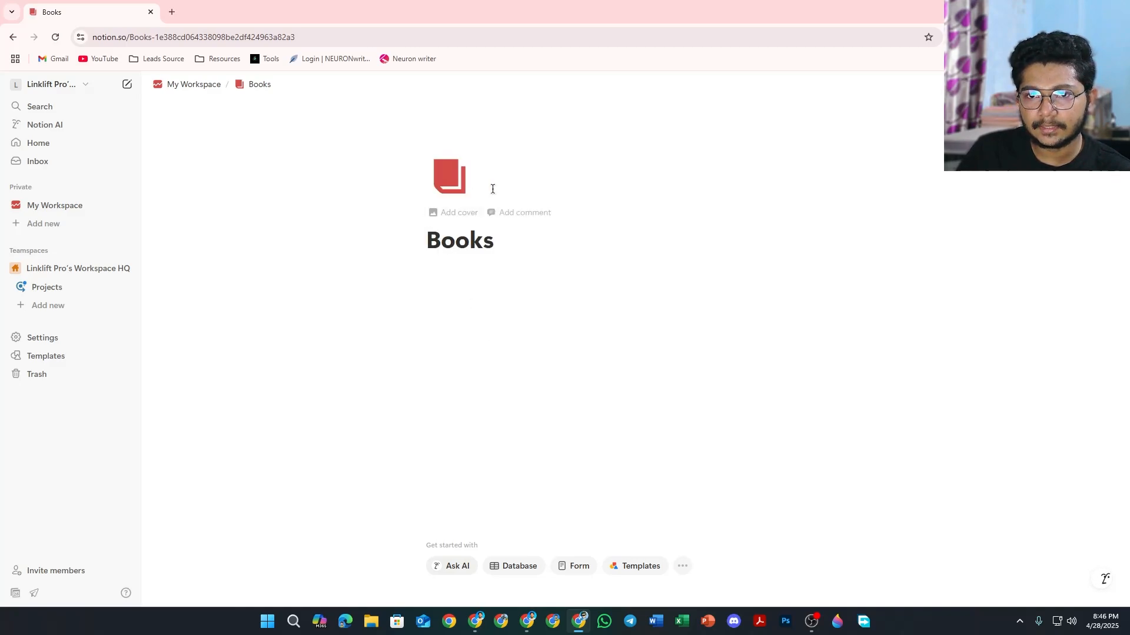
# Step: Return to My Workspace and delete the "Fruits:" line, its bulleted list and the empty lines between Dashboard and Movies
pyautogui.click(183, 85)
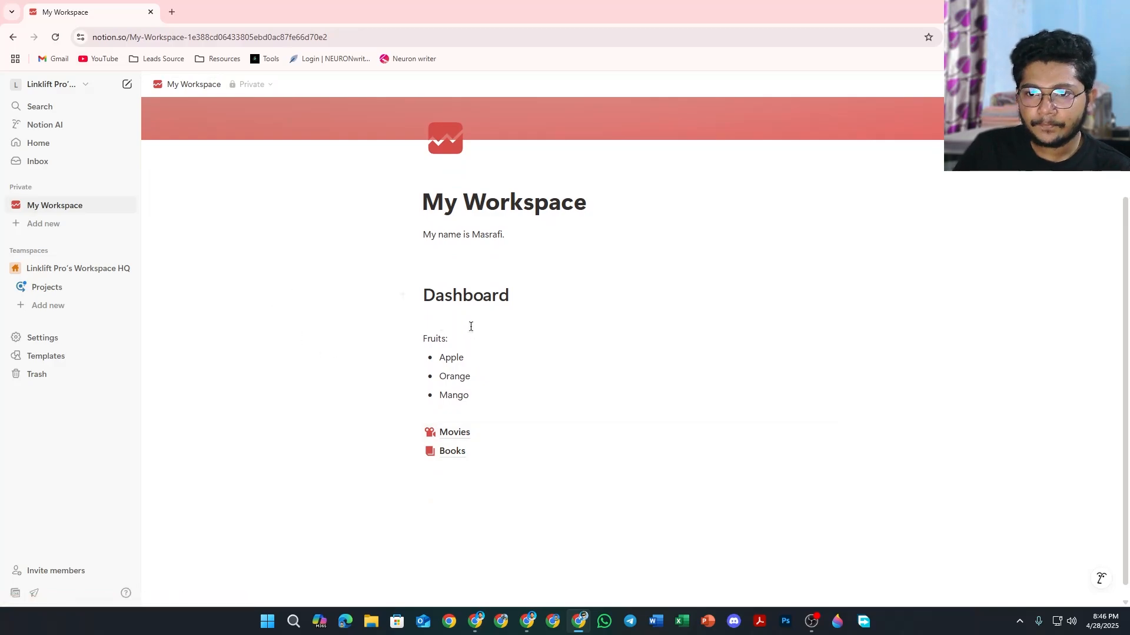
pyautogui.moveTo(476, 396); pyautogui.dragTo(398, 335)
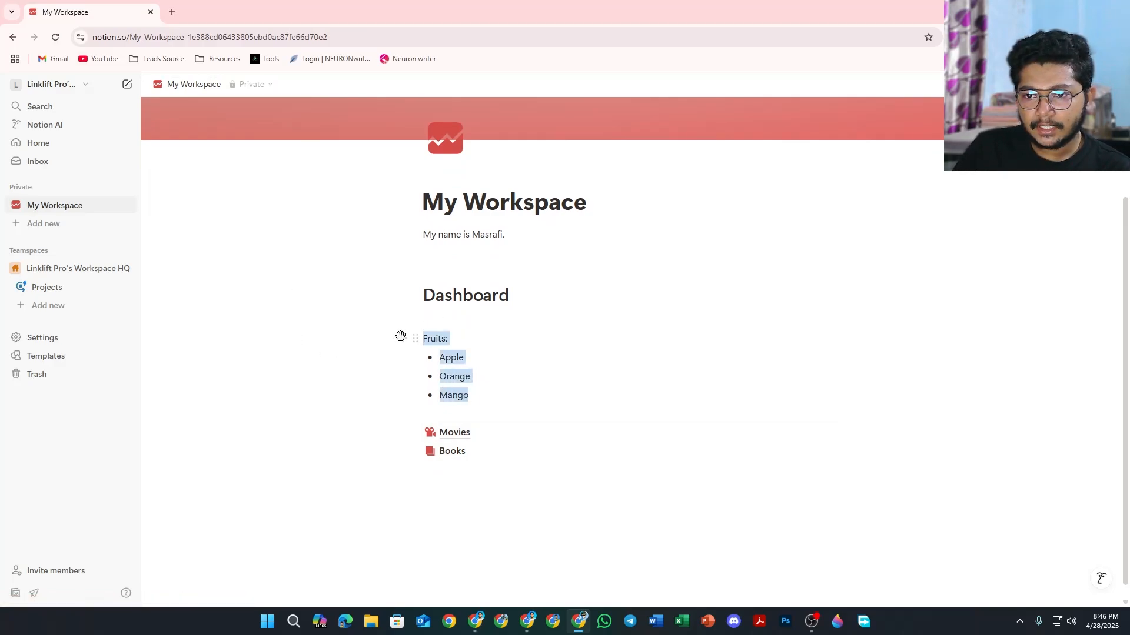
pyautogui.press('BackSpace')
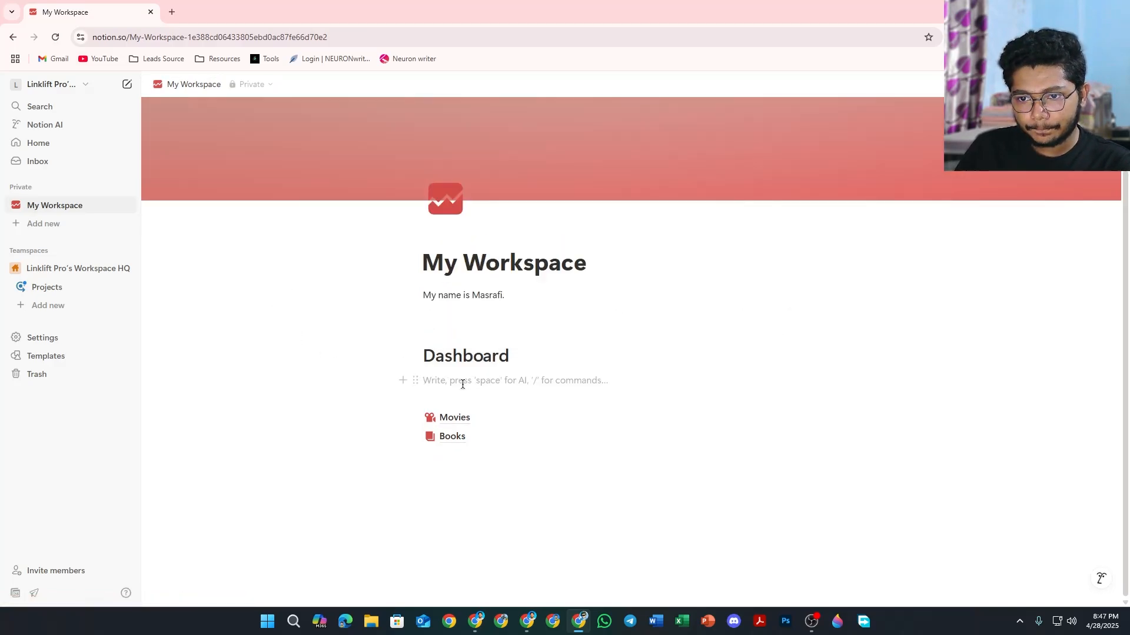
pyautogui.press('Down')
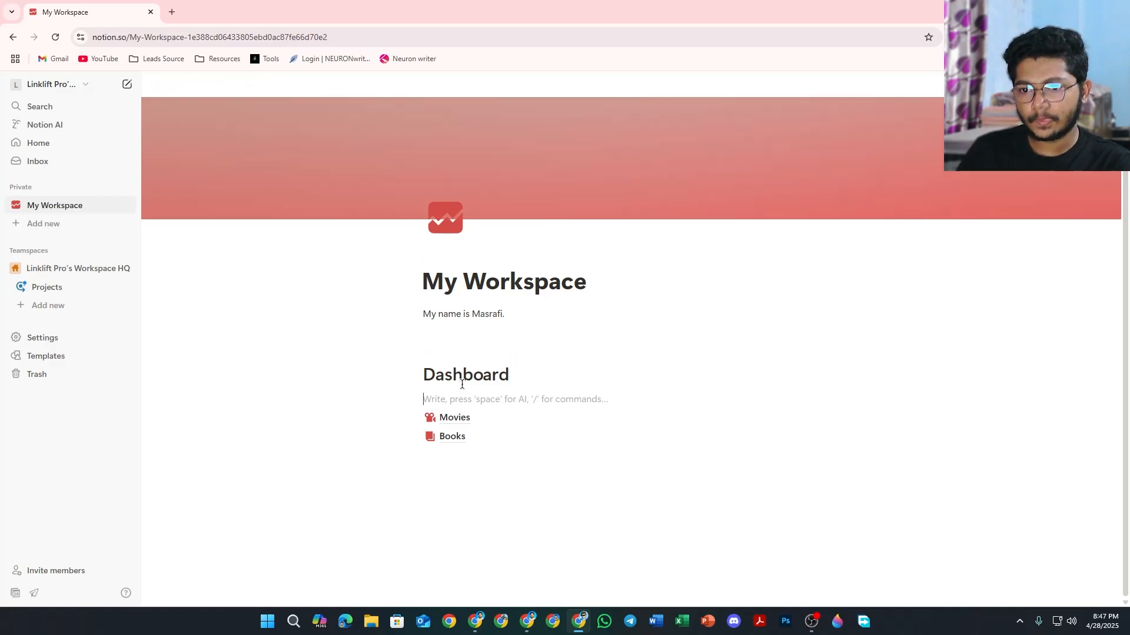
pyautogui.press('BackSpace')
pyautogui.press('BackSpace')
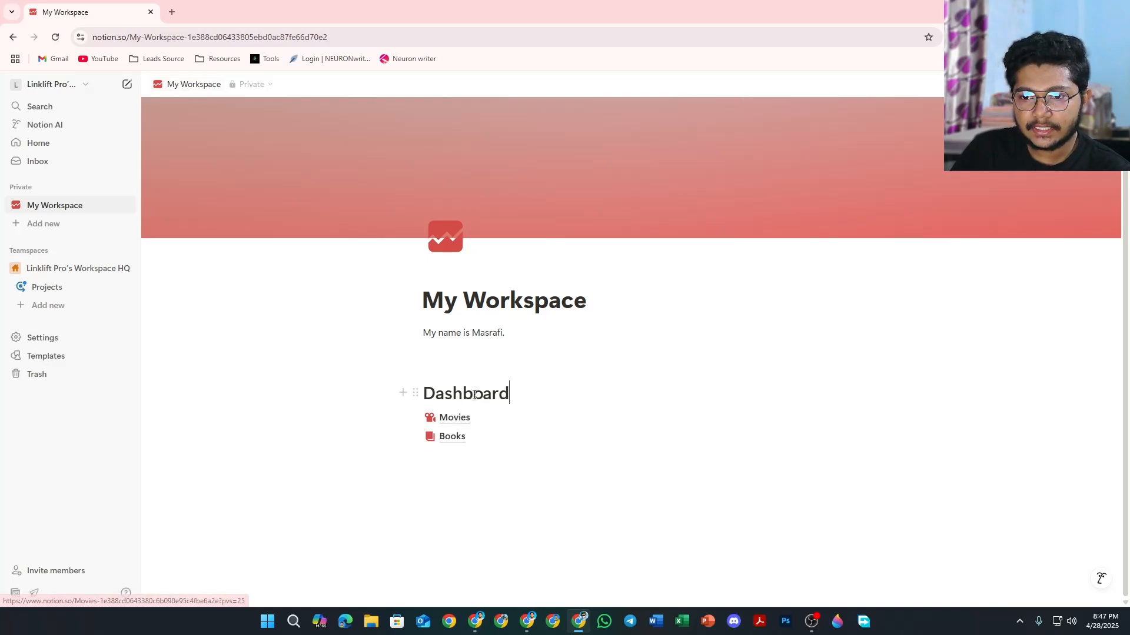
# Step: Check the Movies page, return to My Workspace and move the Books page link into a column beside Movies
pyautogui.click(456, 420)
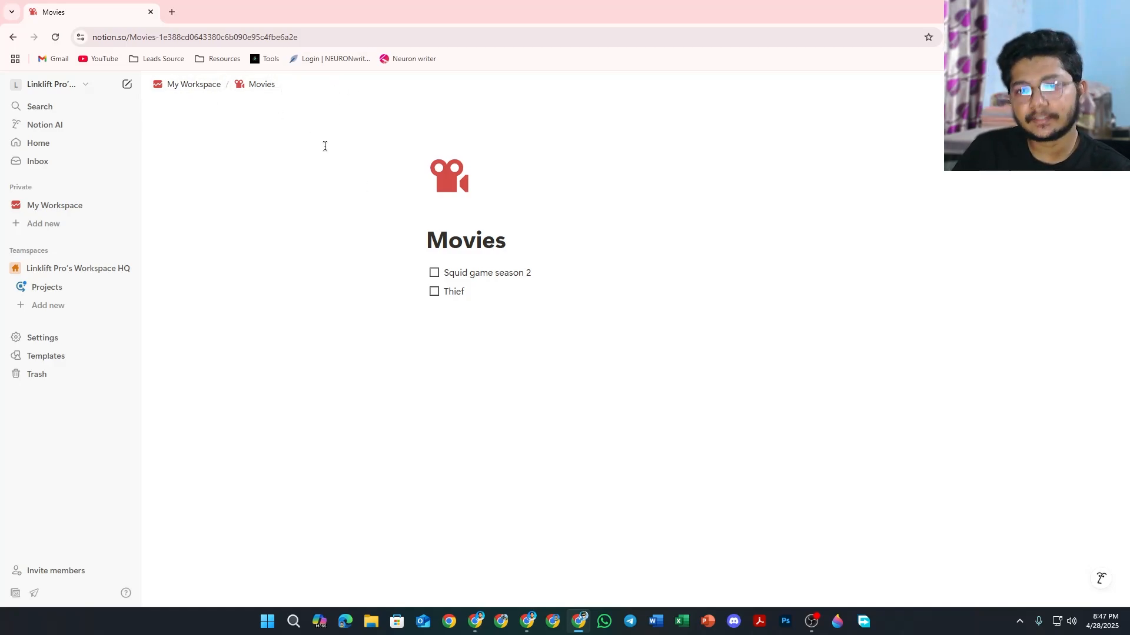
pyautogui.click(194, 85)
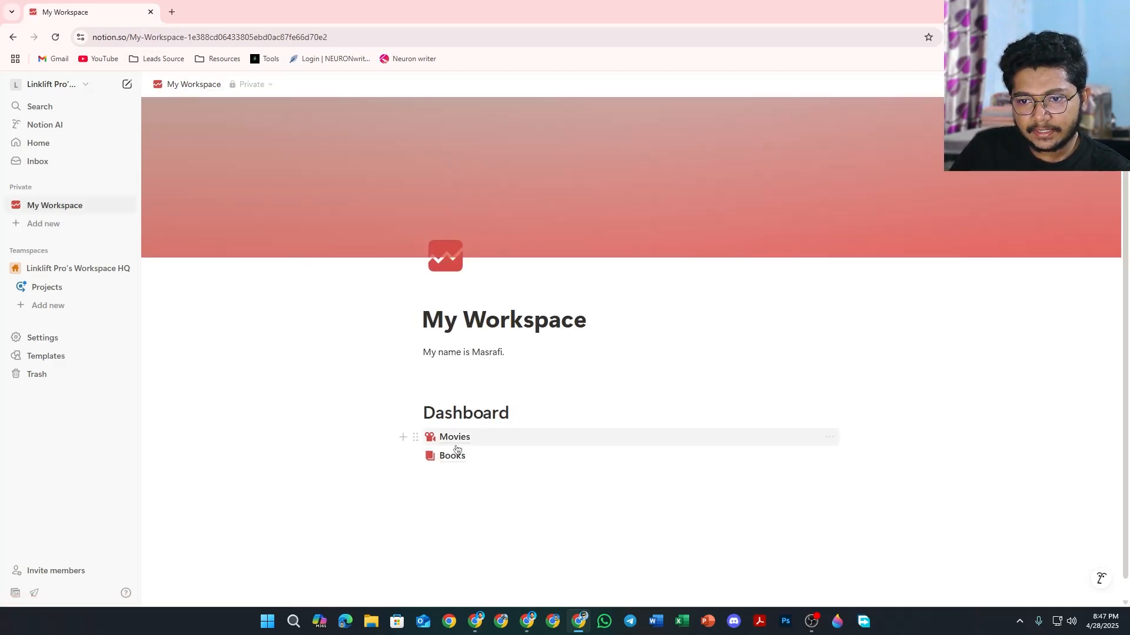
pyautogui.scroll(-1, 439, 479)
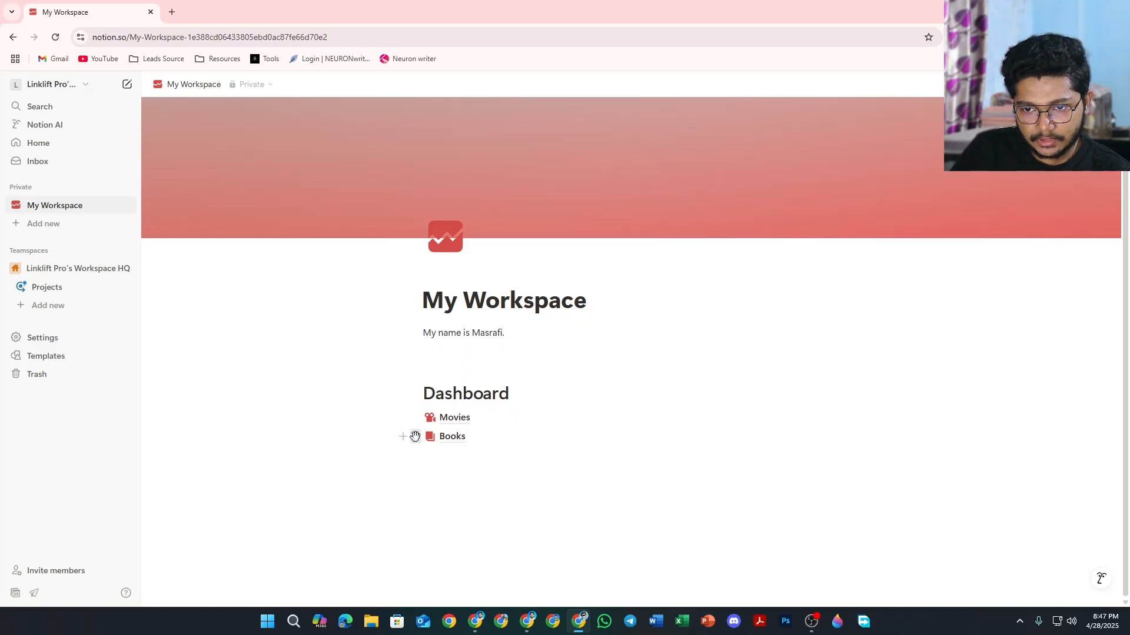
pyautogui.moveTo(415, 436); pyautogui.dragTo(841, 425)
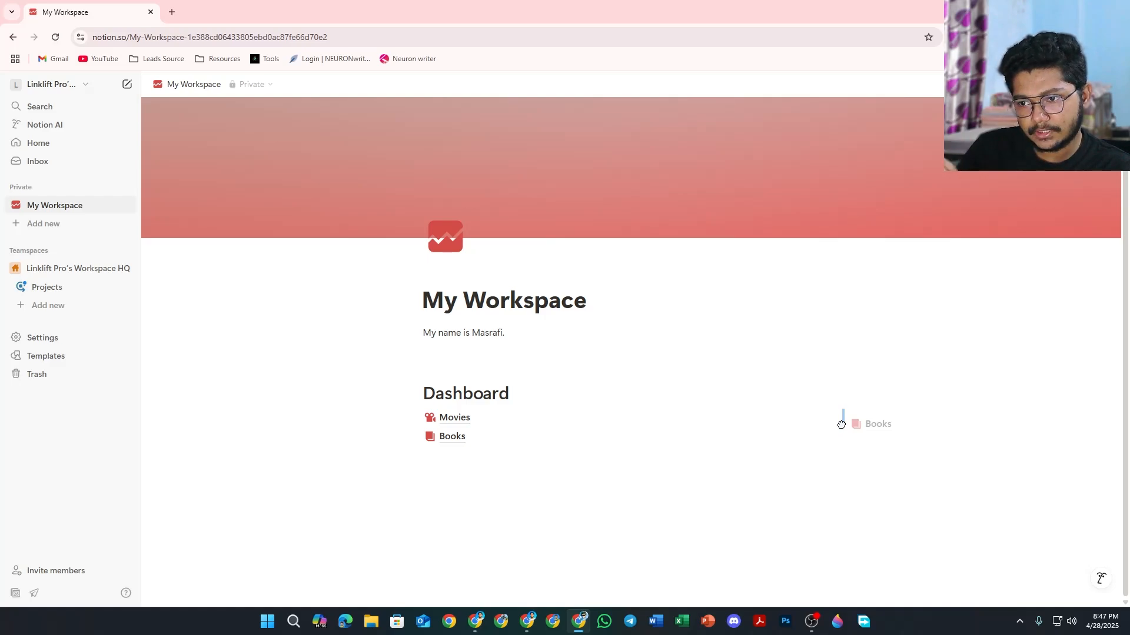
# Step: Drop the Books link into the column beside Movies and insert an empty quote block on the line below the two links
pyautogui.moveTo(841, 425); pyautogui.dragTo(840, 424)
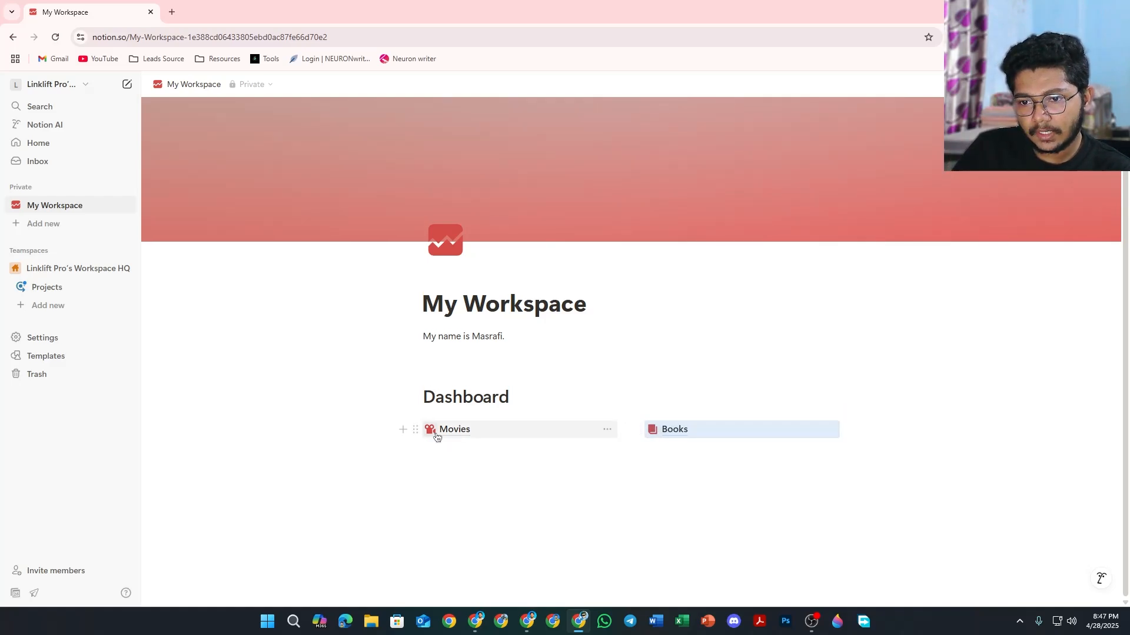
pyautogui.moveTo(501, 429)
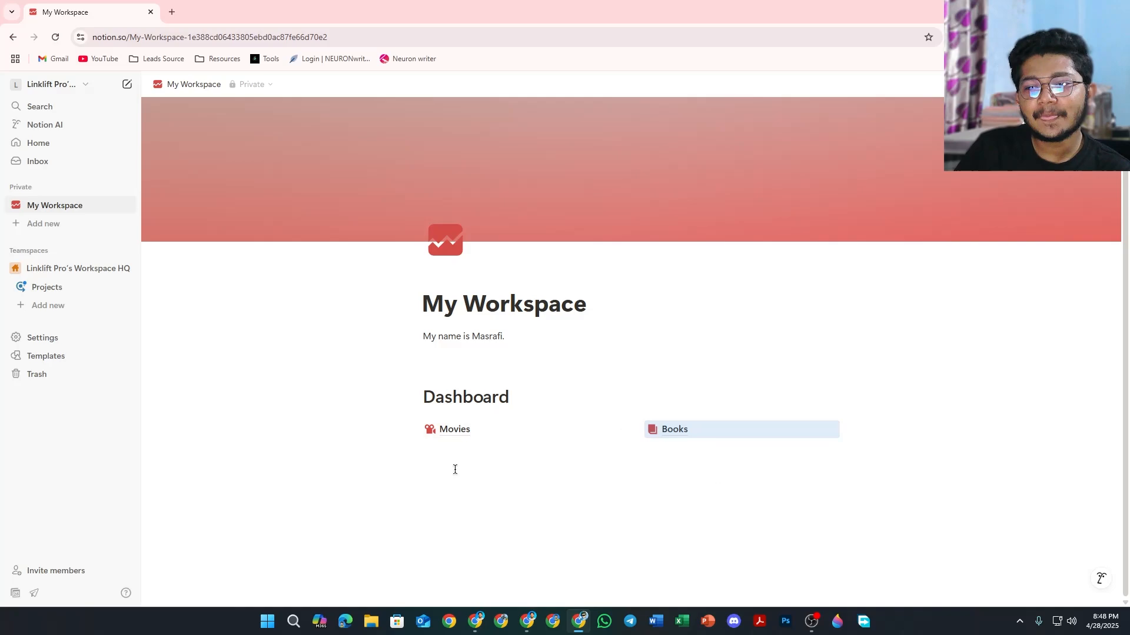
pyautogui.click(435, 459)
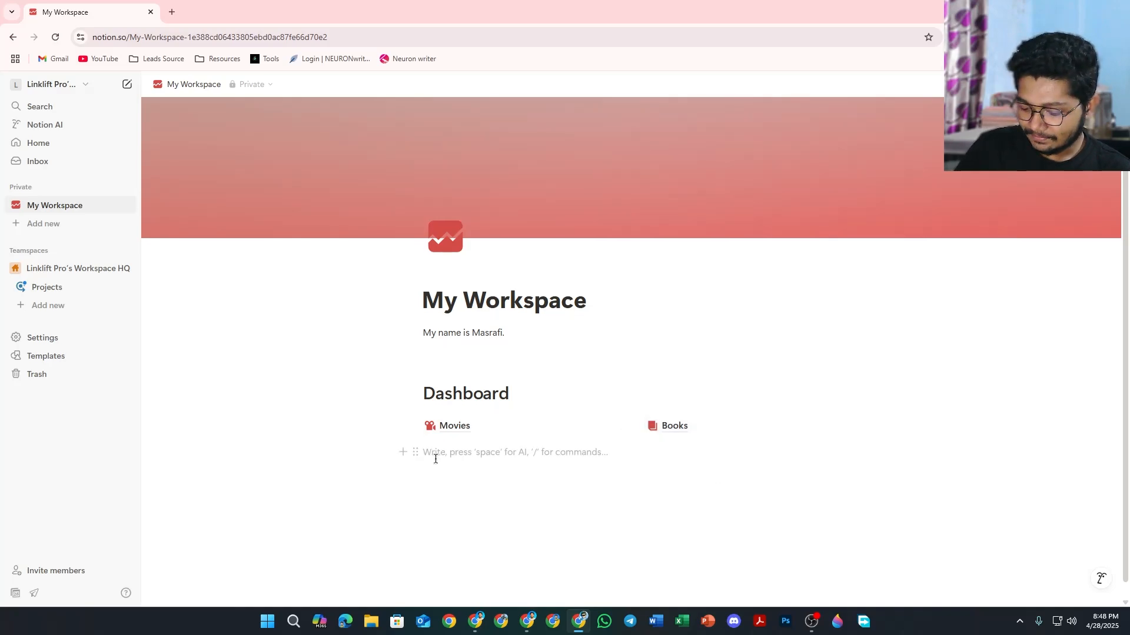
pyautogui.write('/')
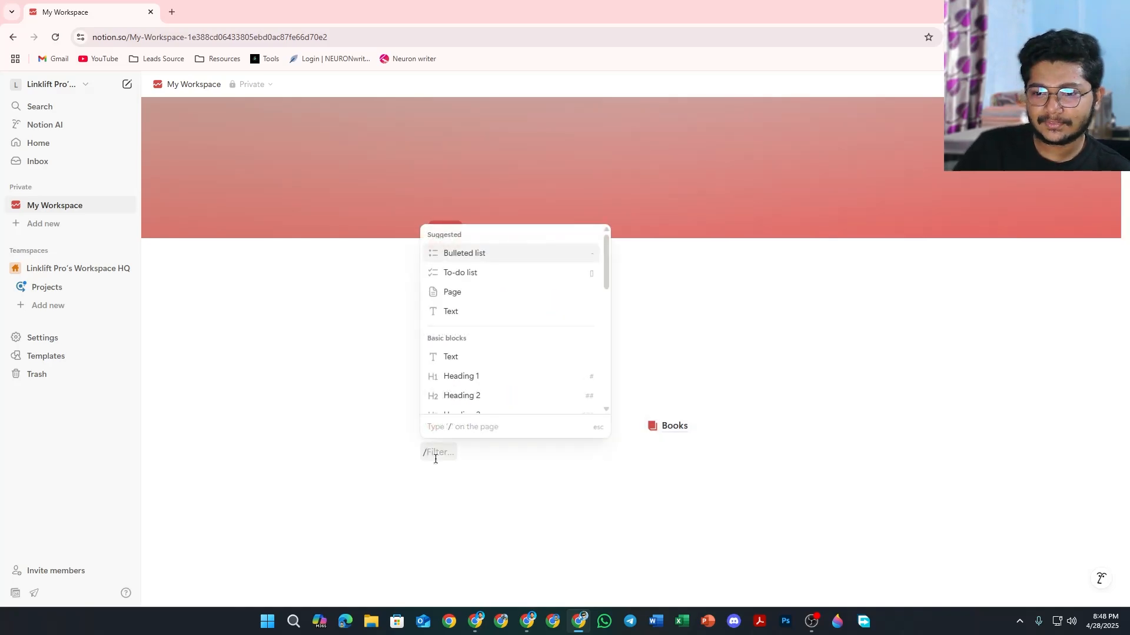
pyautogui.scroll(-4, 496, 289)
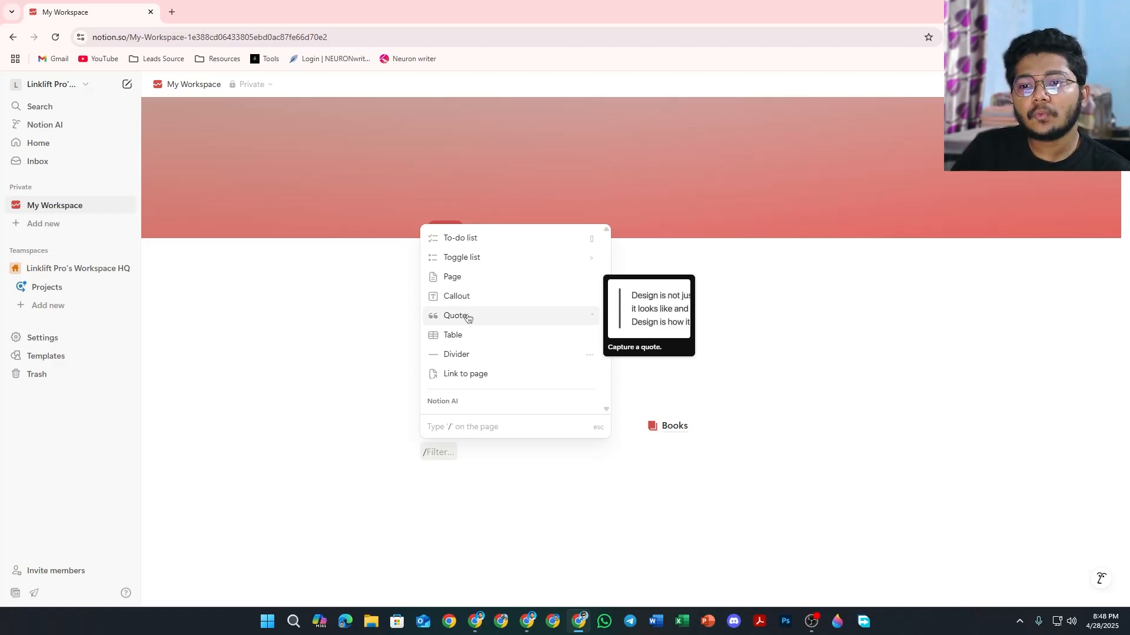
pyautogui.click(467, 318)
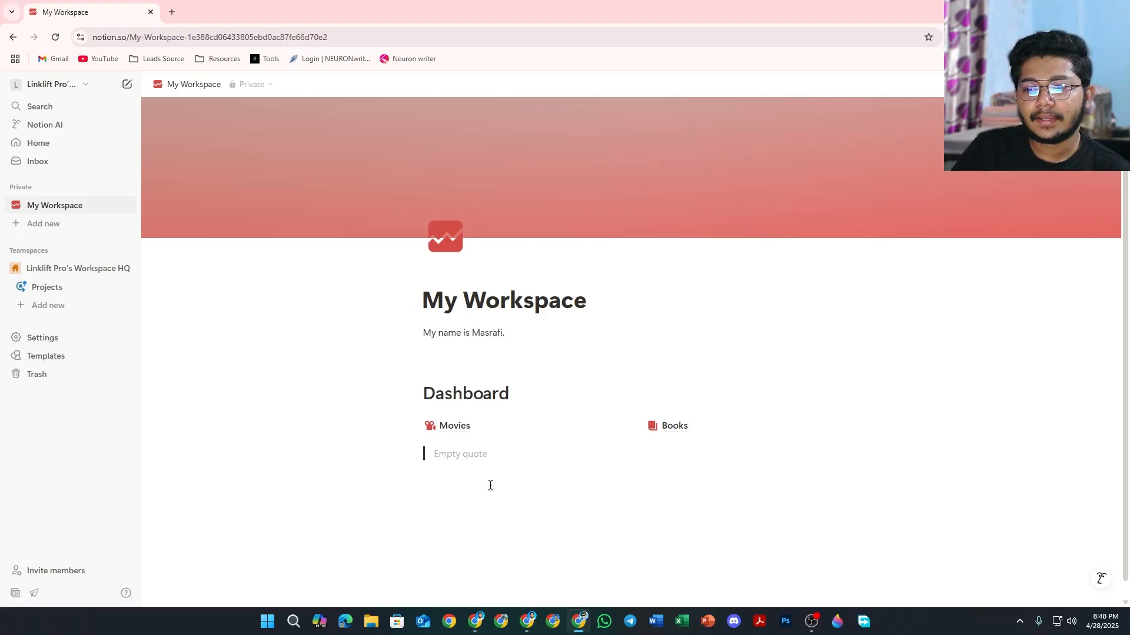
# Step: Search Google for "quote" in a new browser tab and refine the search to "motivational quote"
pyautogui.click(172, 12)
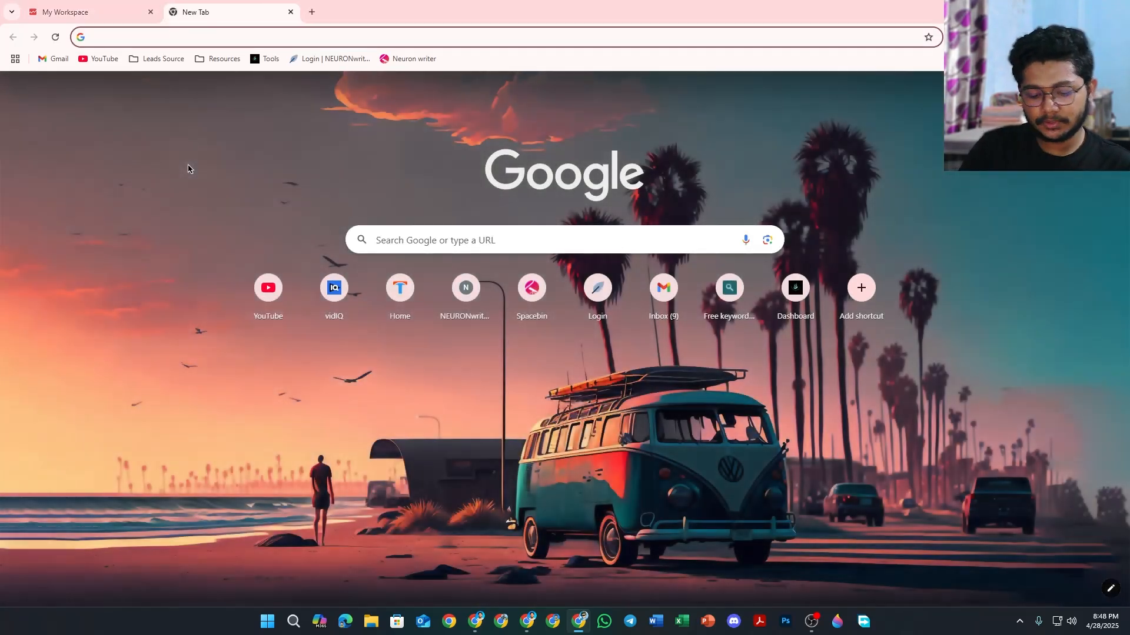
pyautogui.write('quote')
pyautogui.press('Return')
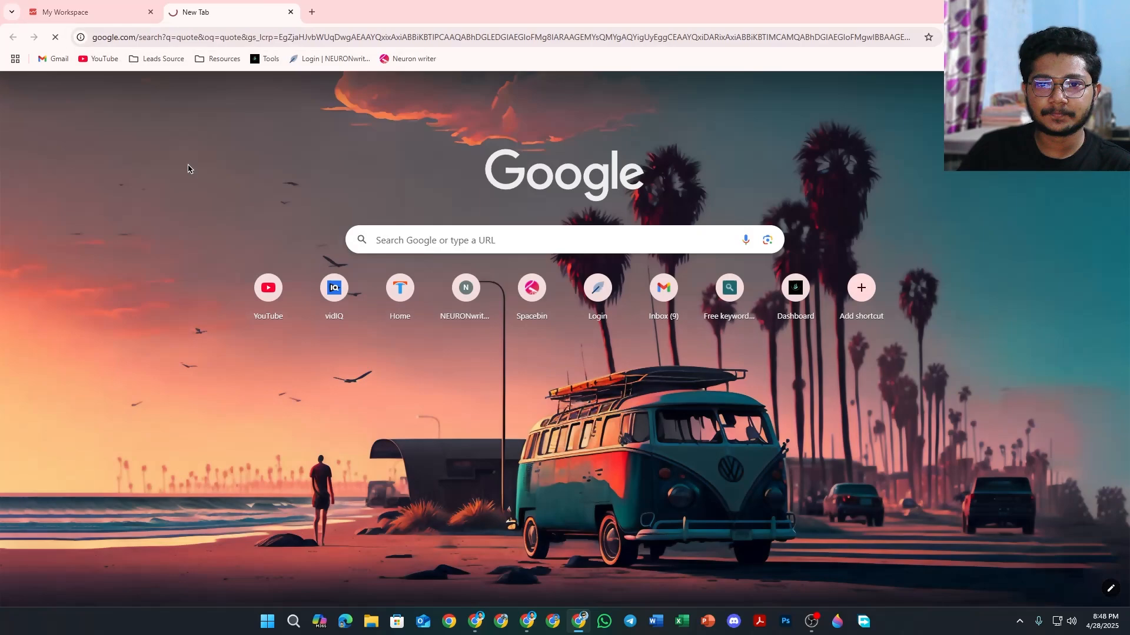
pyautogui.scroll(-1, 157, 235)
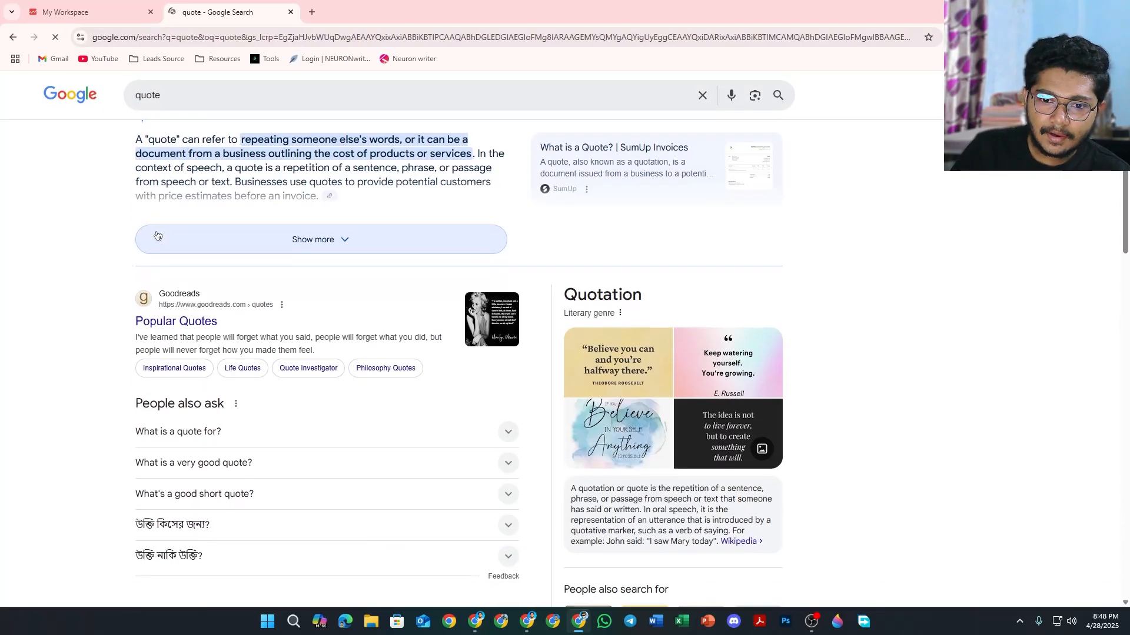
pyautogui.scroll(-2, 157, 236)
pyautogui.scroll(3, 157, 235)
pyautogui.click(135, 104)
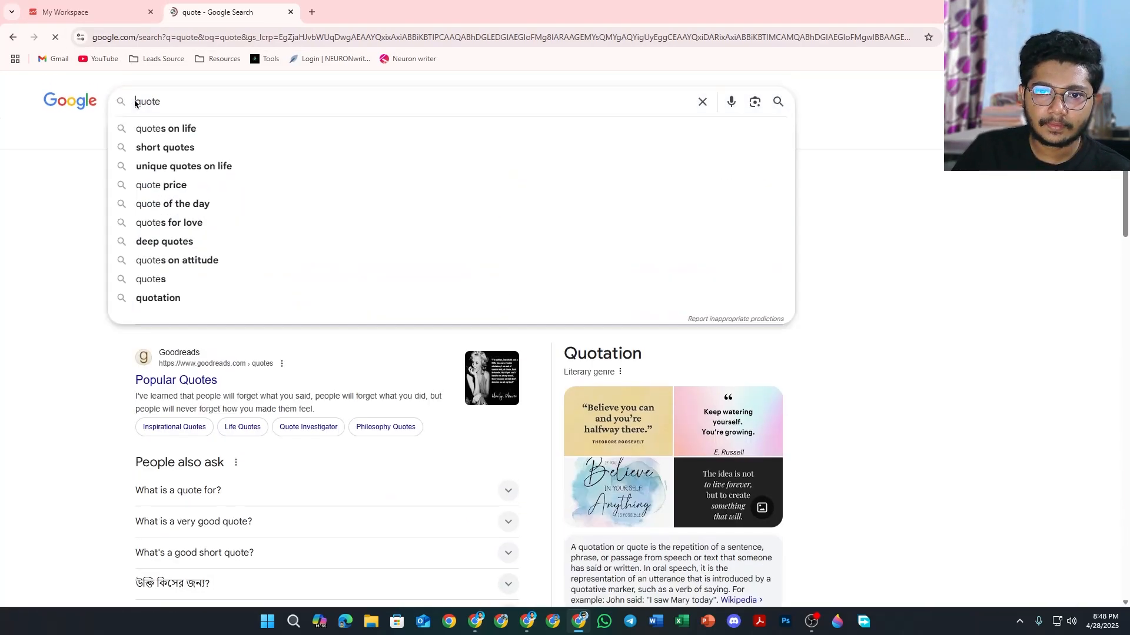
pyautogui.write('motivational')
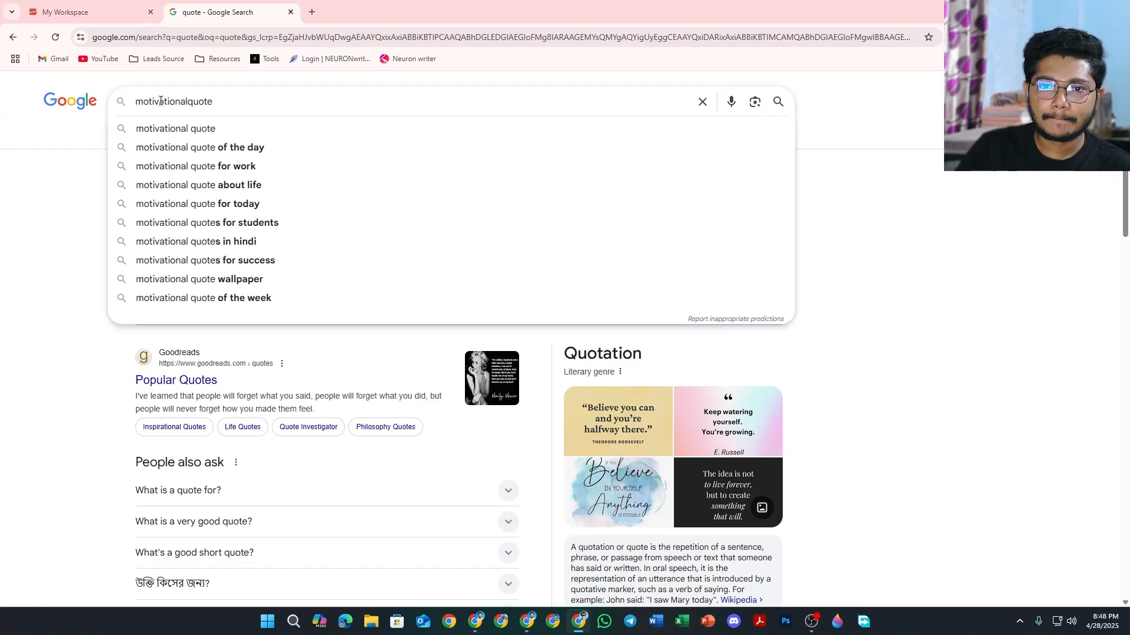
pyautogui.press('Return')
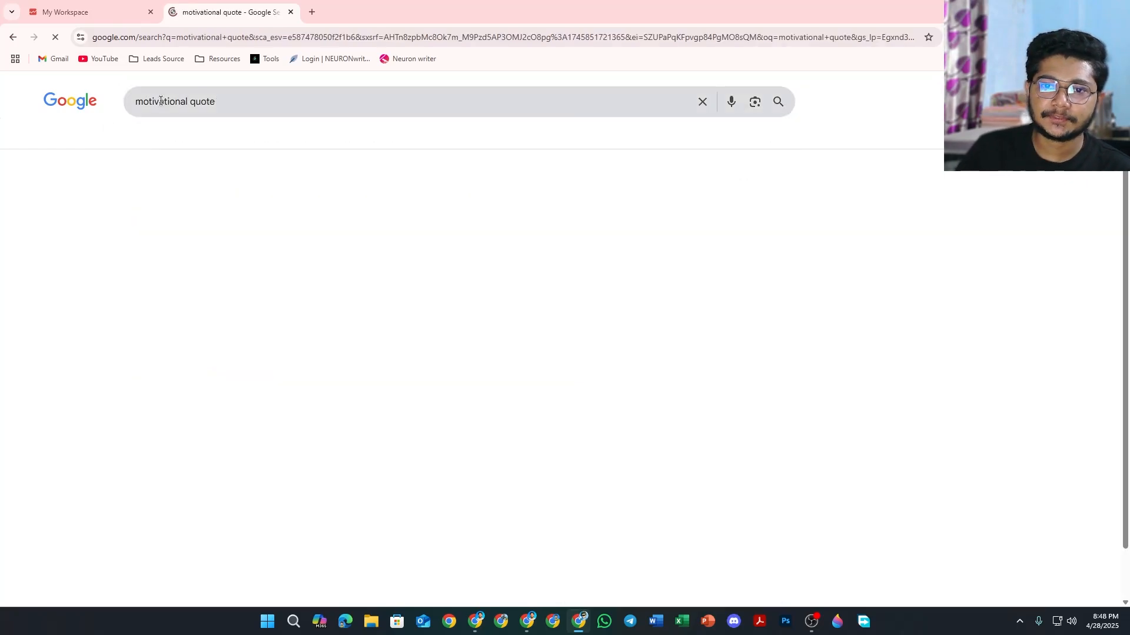
# Step: Copy the Dalai Lama quote about one small positive thought from the search results and paste it into the quote block in My Workspace
pyautogui.moveTo(140, 199); pyautogui.dragTo(220, 212)
pyautogui.rightClick(220, 211)
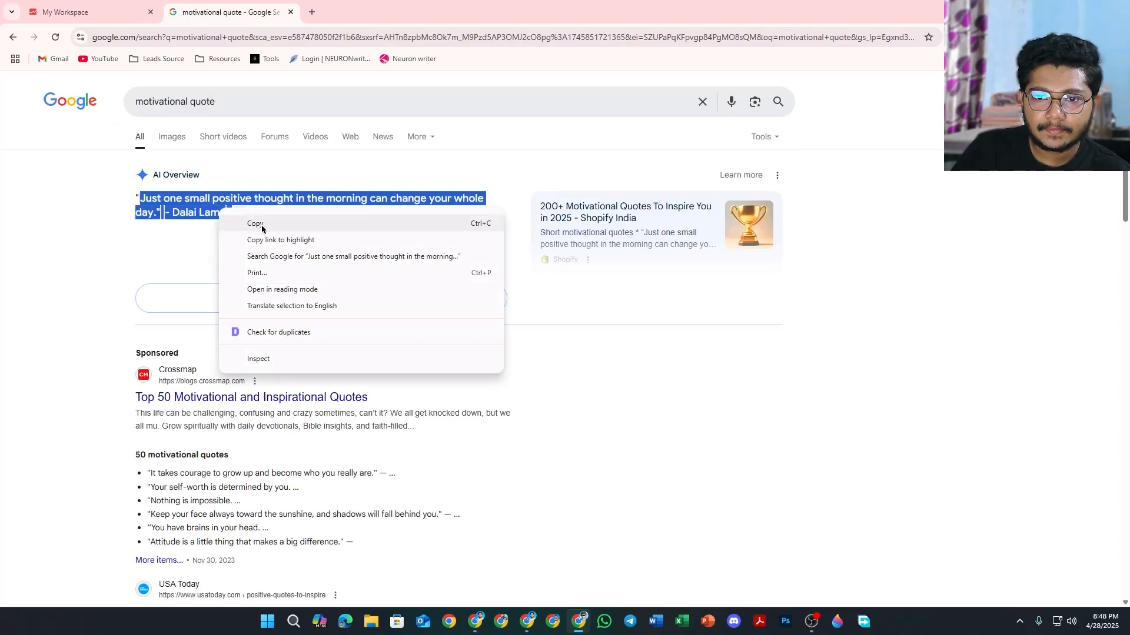
pyautogui.click(253, 225)
pyautogui.click(88, 12)
pyautogui.hotkey('ctrl', 'v')
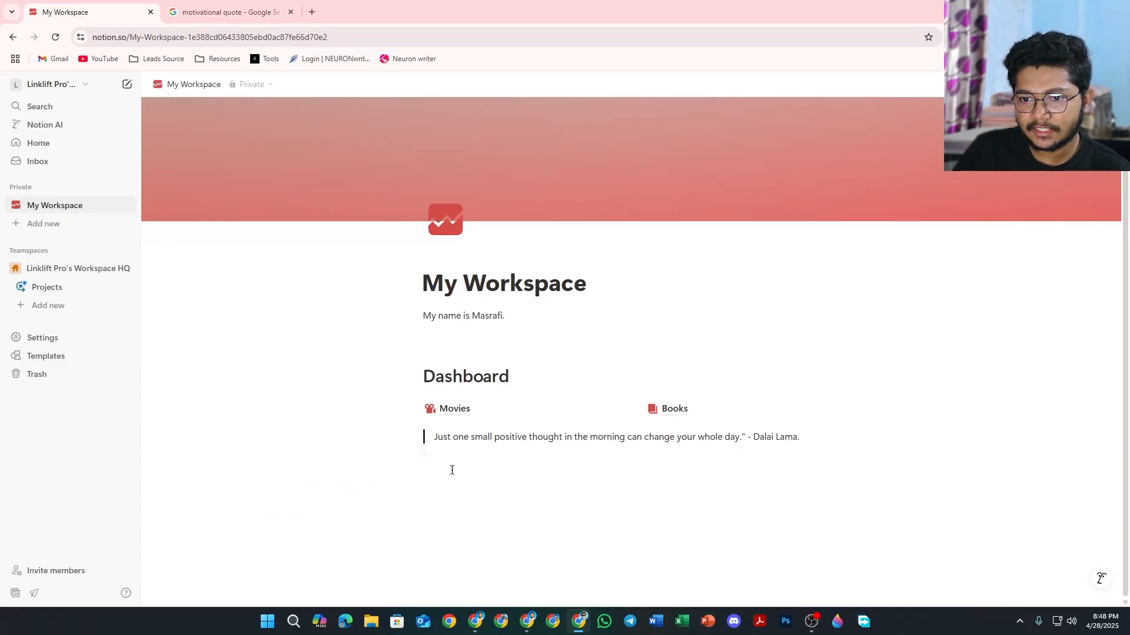
# Step: Insert a divider on the empty line directly below the quote
pyautogui.click(461, 471)
pyautogui.scroll(-1, 509, 487)
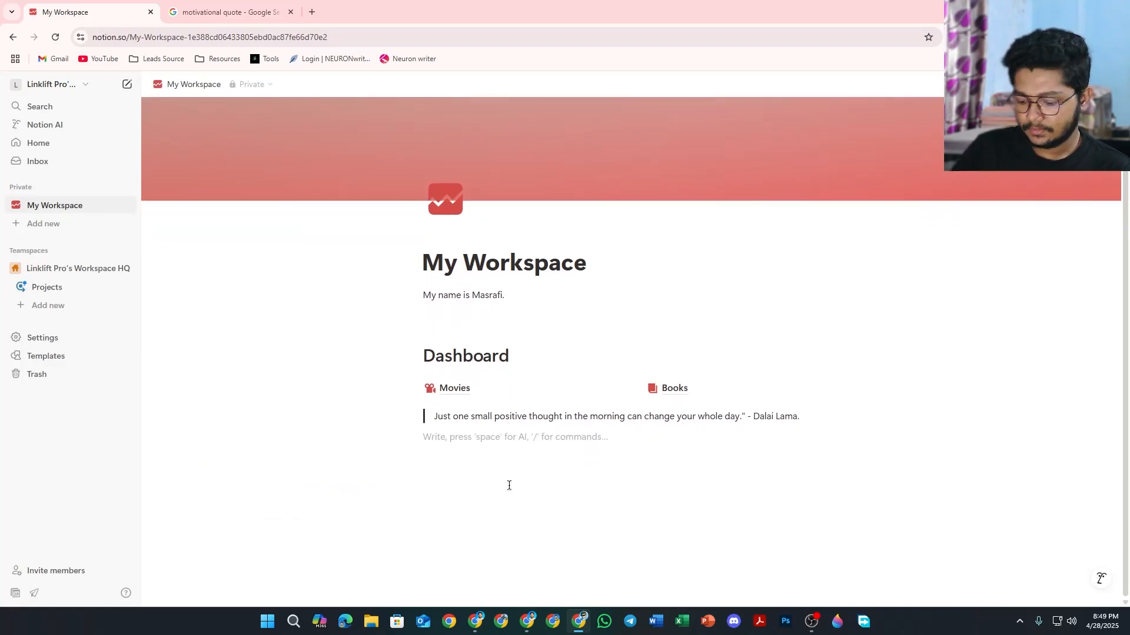
pyautogui.press('Return')
pyautogui.press('Up')
pyautogui.press('Up')
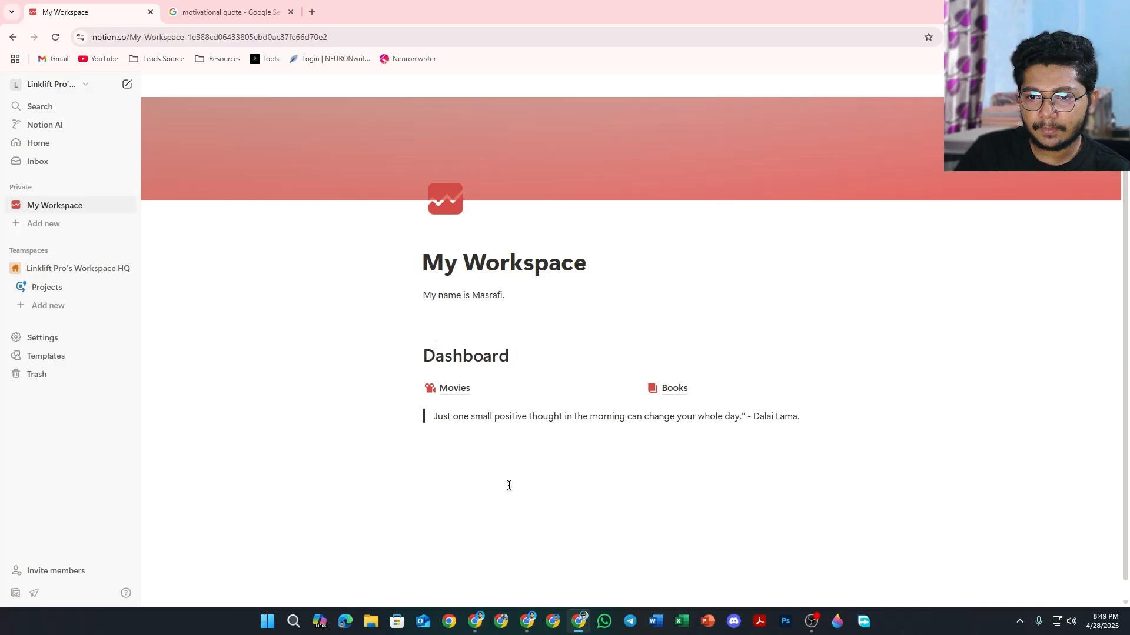
pyautogui.click(509, 485)
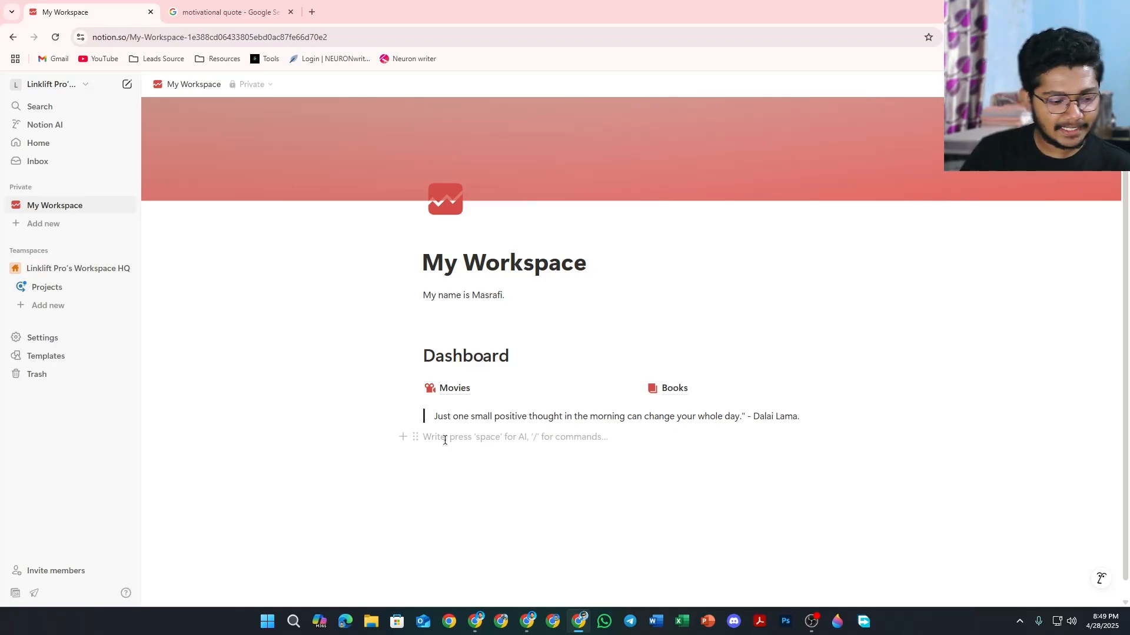
pyautogui.write('/')
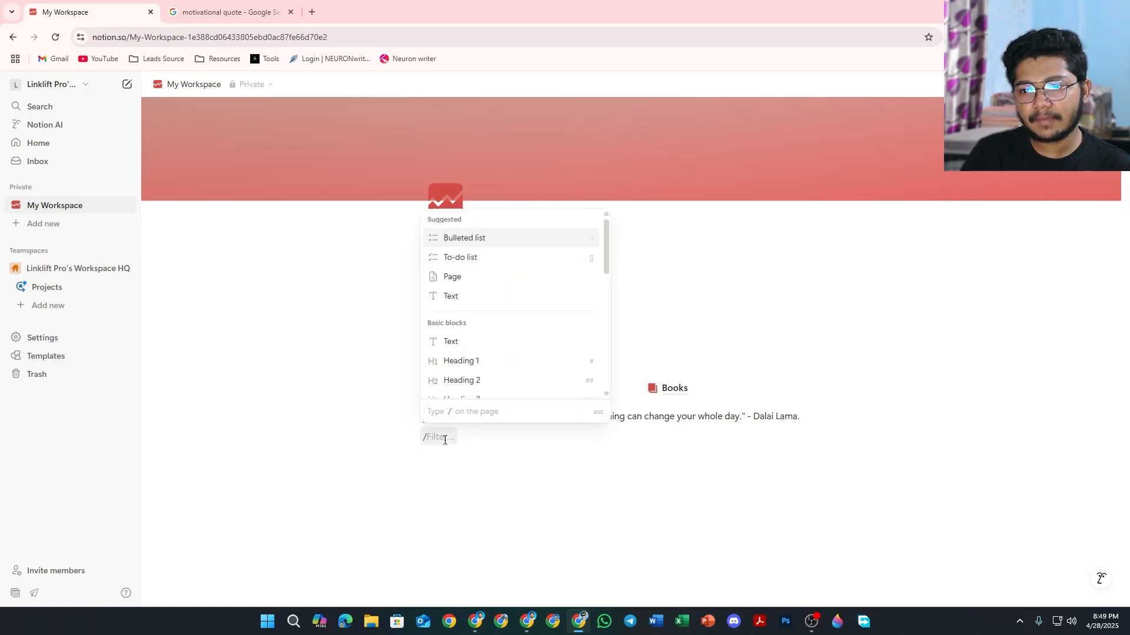
pyautogui.scroll(-5, 506, 306)
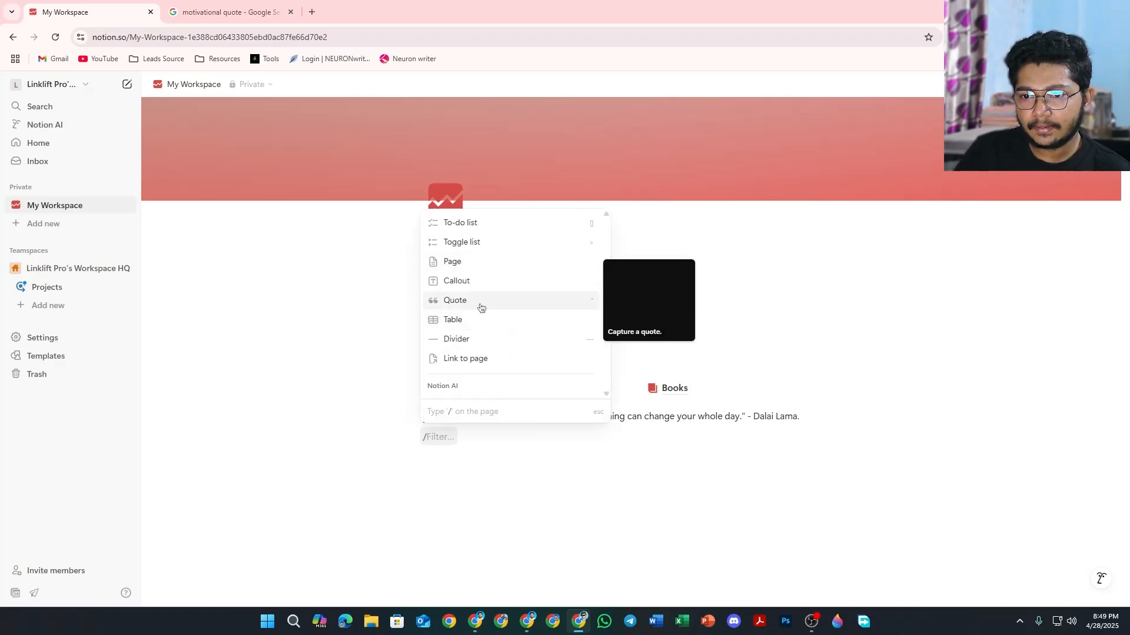
pyautogui.click(477, 341)
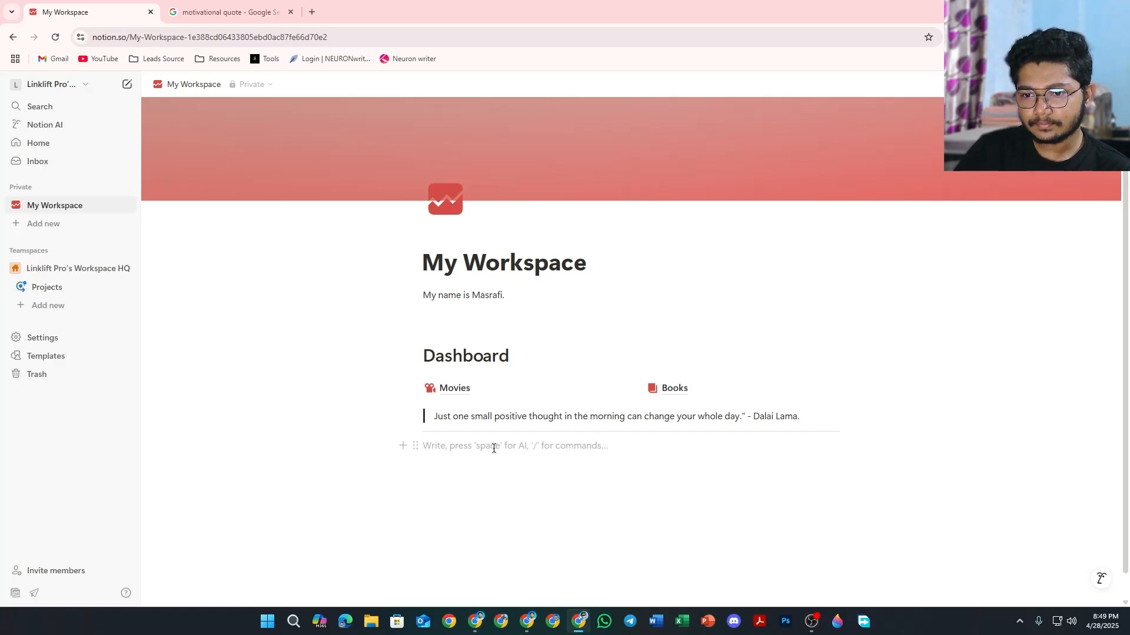
# Step: Leave an empty line below the divider and add a Heading 2 reading "My Life"
pyautogui.press('Return')
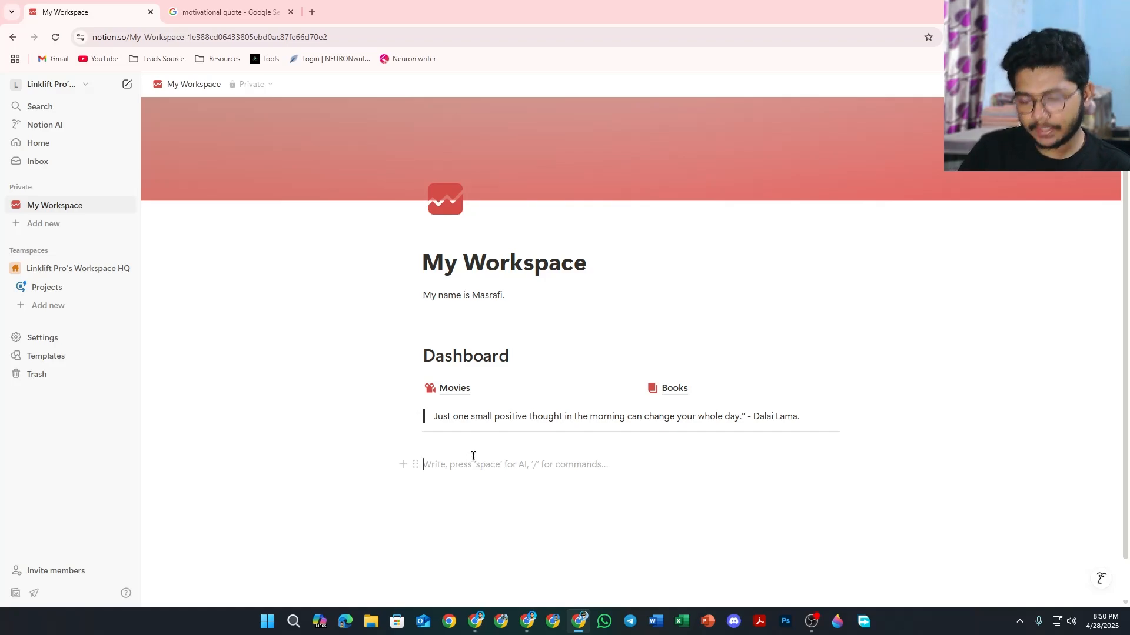
pyautogui.write('/')
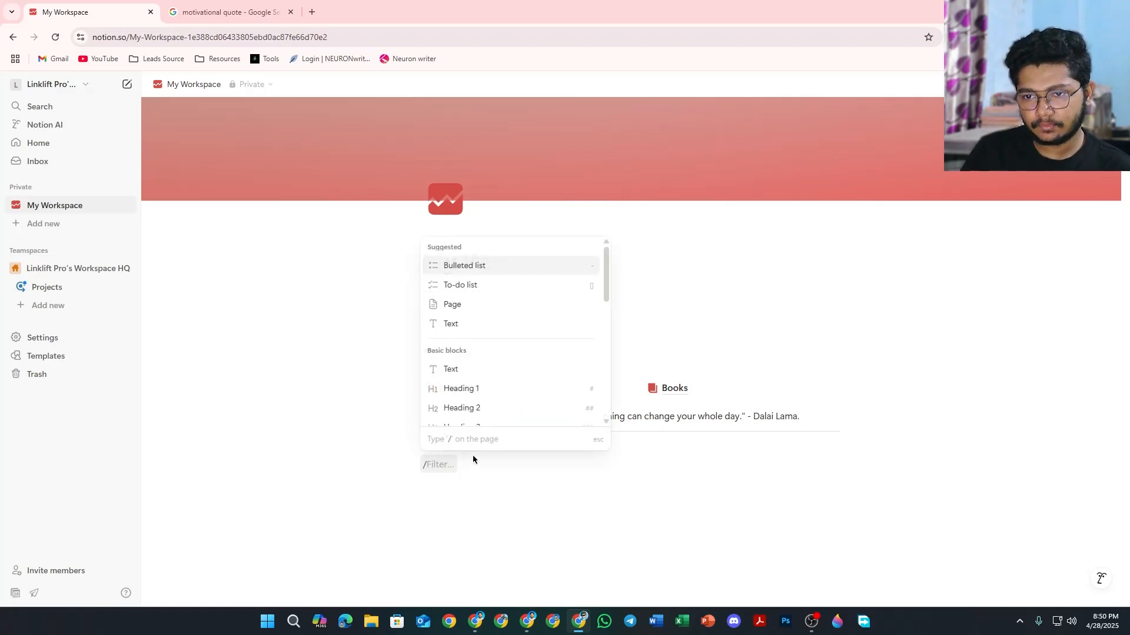
pyautogui.click(483, 408)
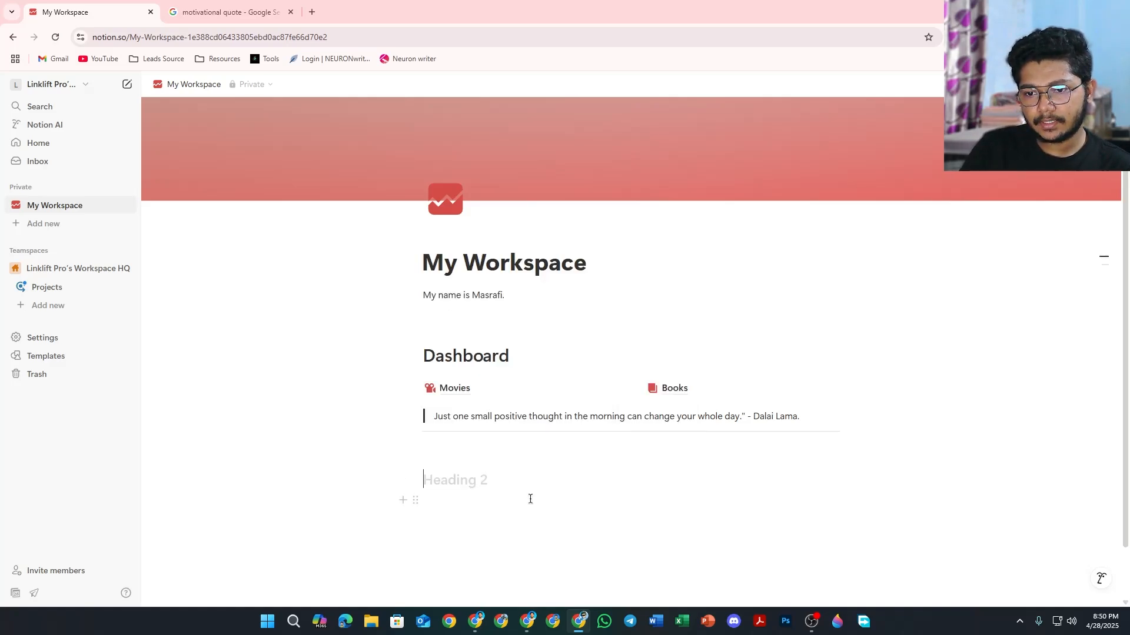
pyautogui.write('My Life')
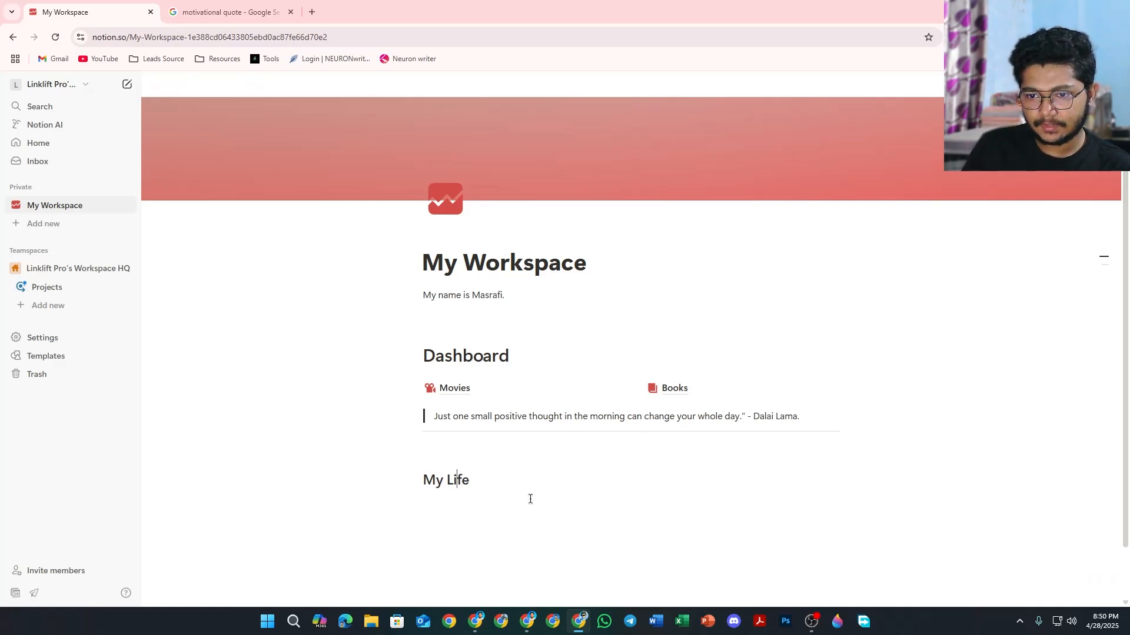
# Step: Replace the "My Life" heading text with "Daily Task"
pyautogui.hotkey('ctrl', 'shift', 'Left')
pyautogui.hotkey('ctrl', 'shift', 'Left')
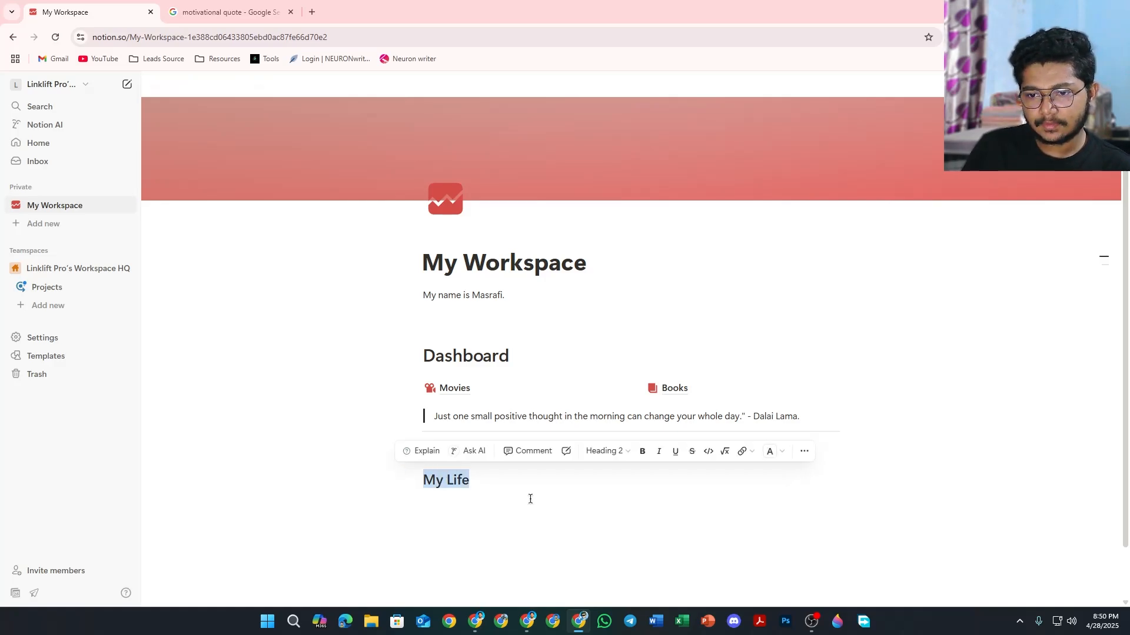
pyautogui.write('Daily')
pyautogui.press('BackSpace')
pyautogui.write('ily ')
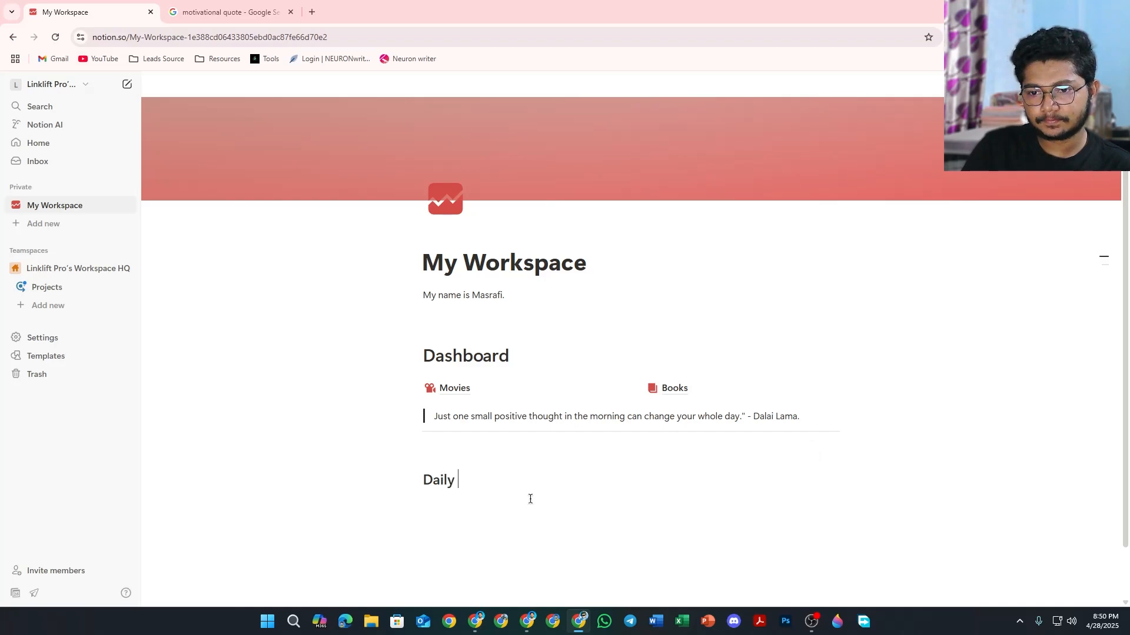
pyautogui.write('Task')
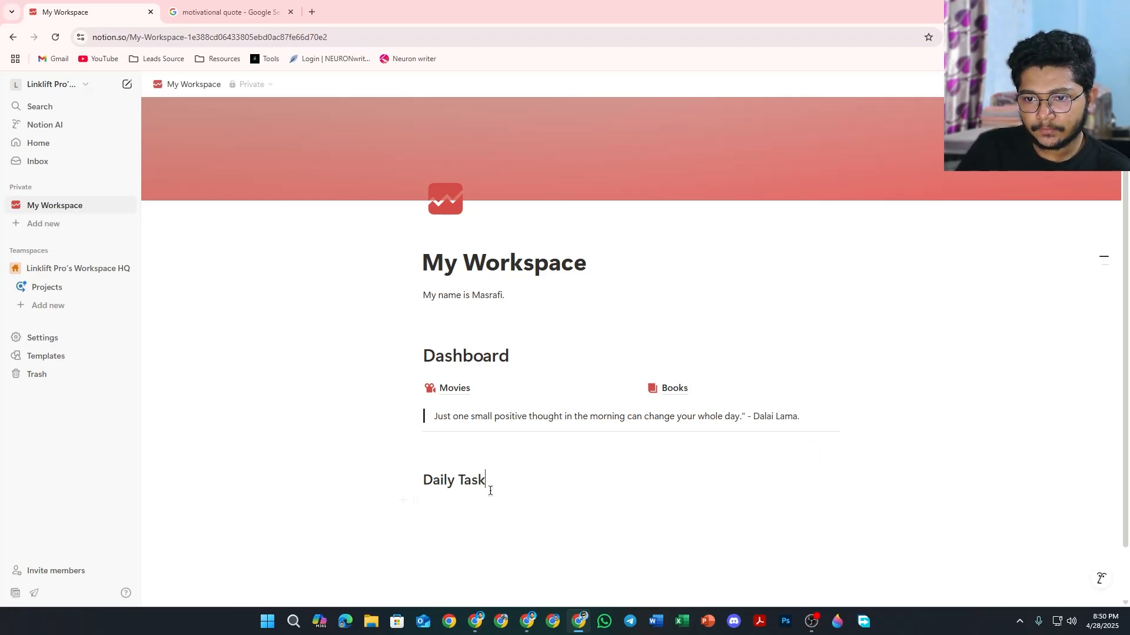
# Step: Insert a new page below the Daily Task heading, title it "Page 1" and return to My Workspace
pyautogui.press('Return')
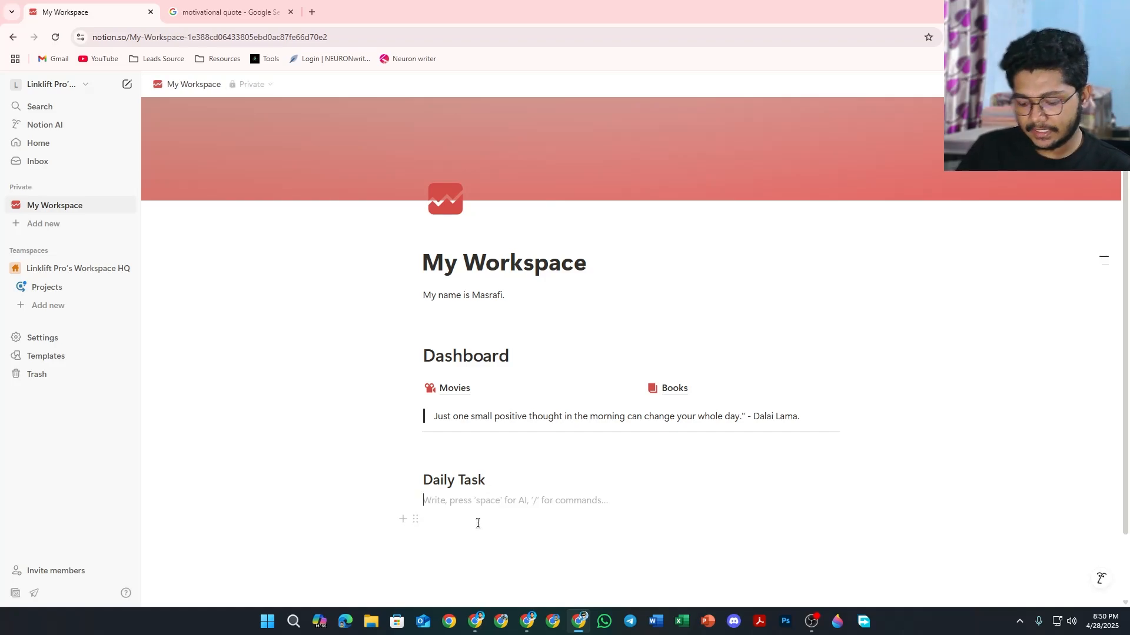
pyautogui.write('/page')
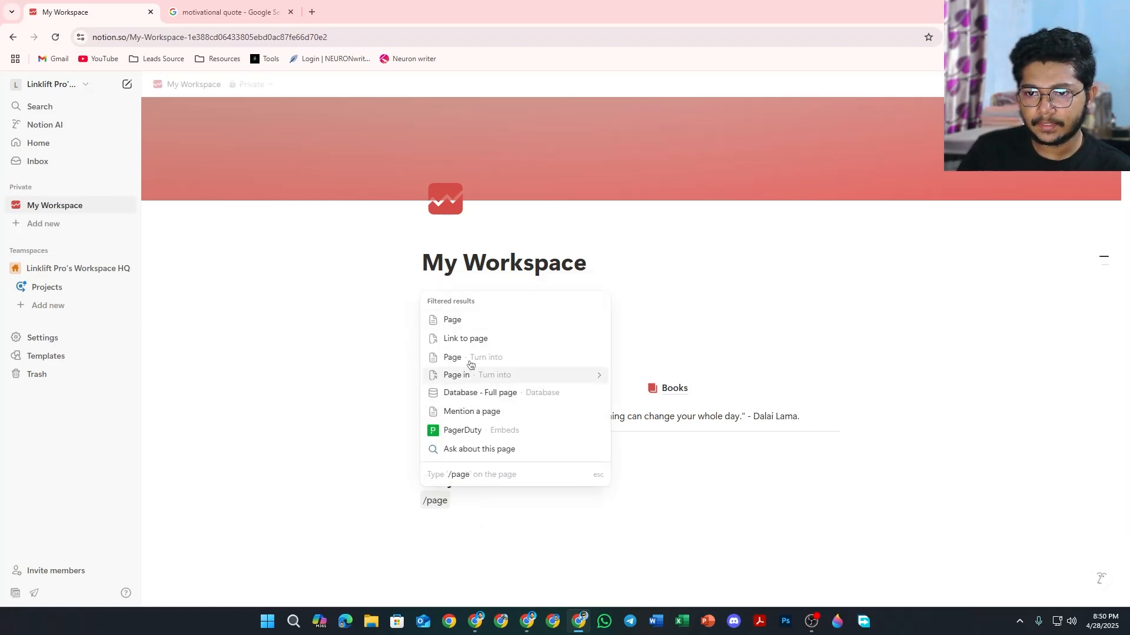
pyautogui.click(460, 322)
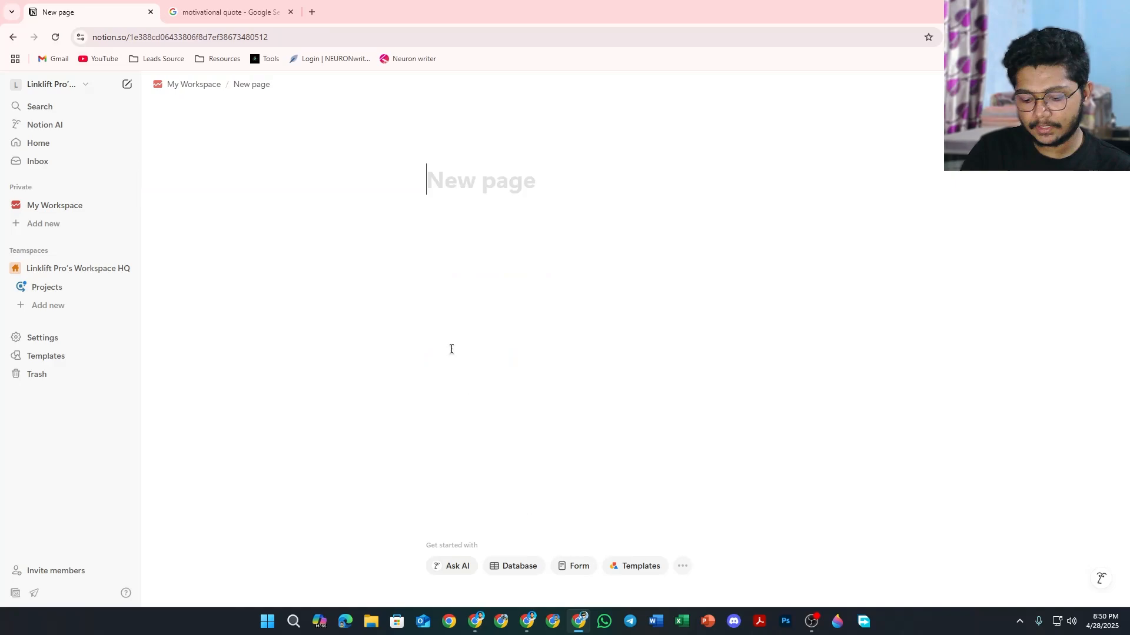
pyautogui.write('Page 1')
pyautogui.press('Return')
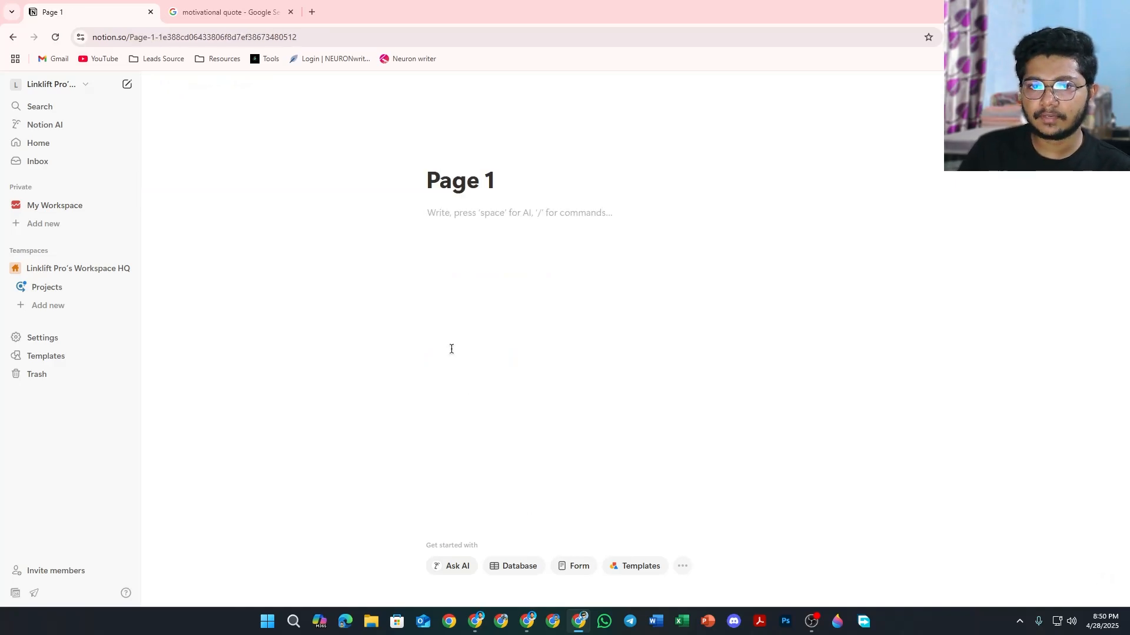
pyautogui.click(194, 84)
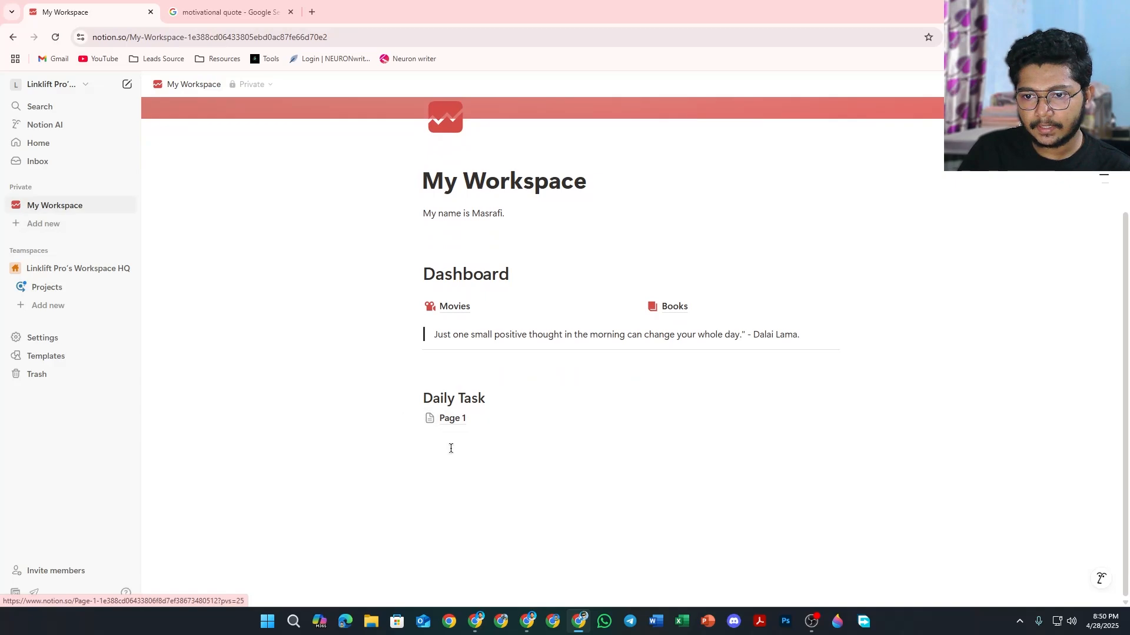
pyautogui.click(445, 436)
pyautogui.write('/page')
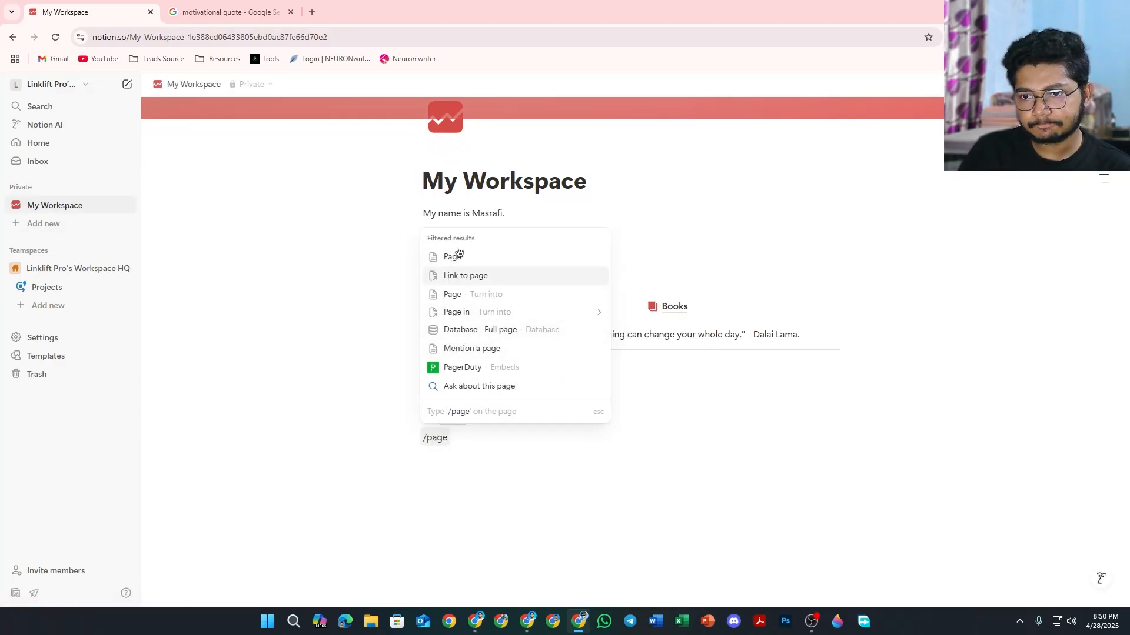
pyautogui.press('Escape')
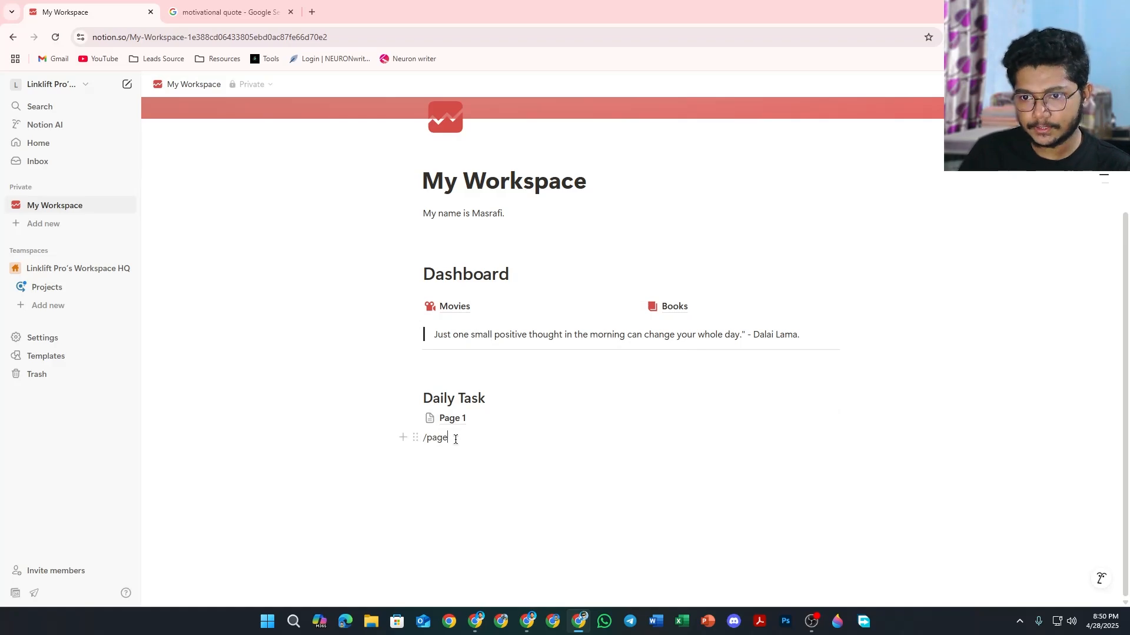
pyautogui.press('Up')
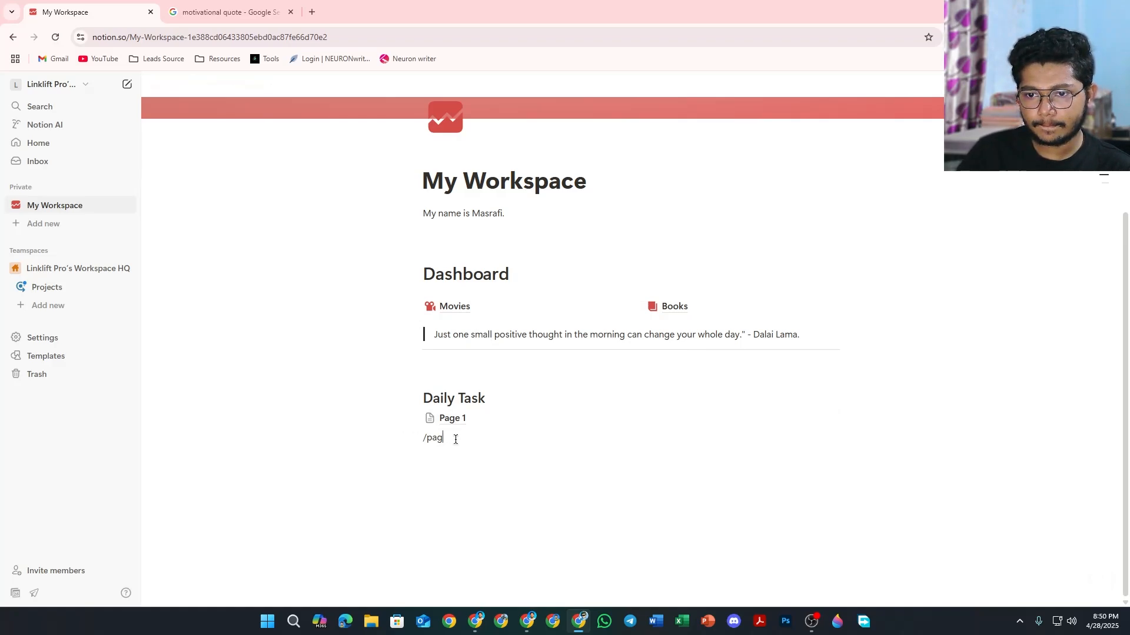
pyautogui.write('3e')
pyautogui.press('BackSpace')
pyautogui.press('BackSpace')
pyautogui.write('e')
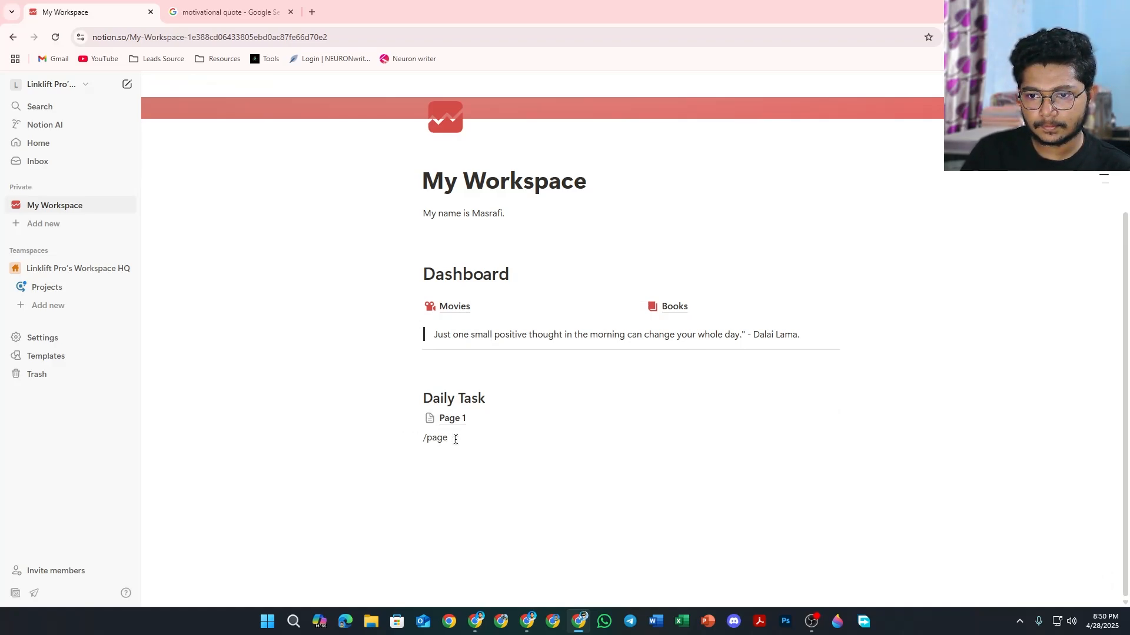
pyautogui.press('BackSpace')
# Step: Insert a new page titled "Page 2" on the line below Page 1 and return to My Workspace
pyautogui.write('/page')
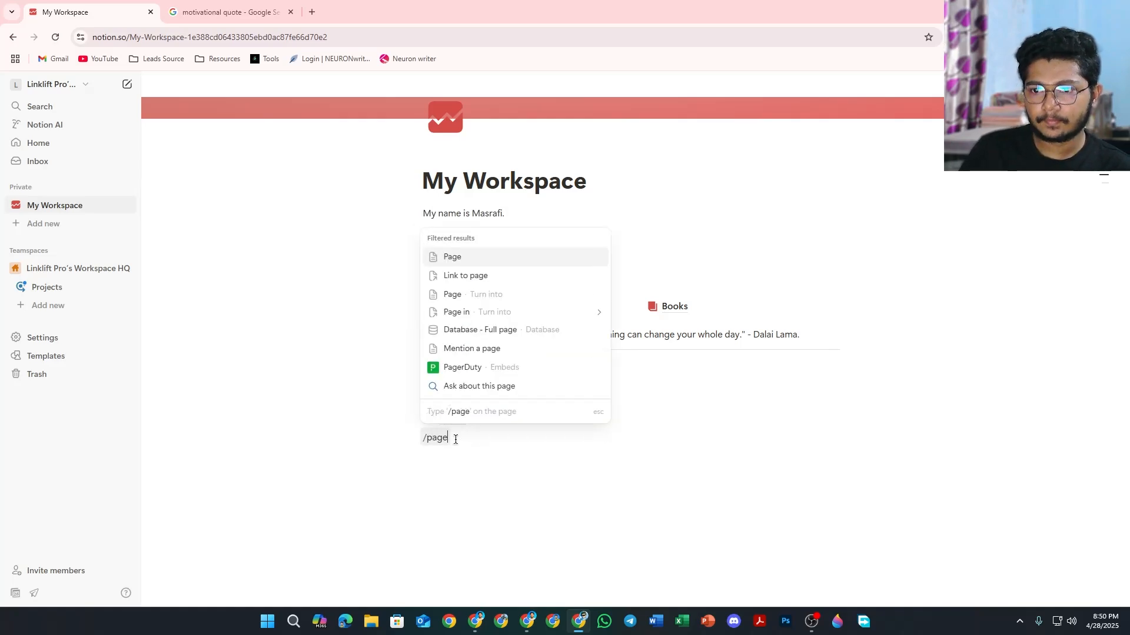
pyautogui.click(472, 257)
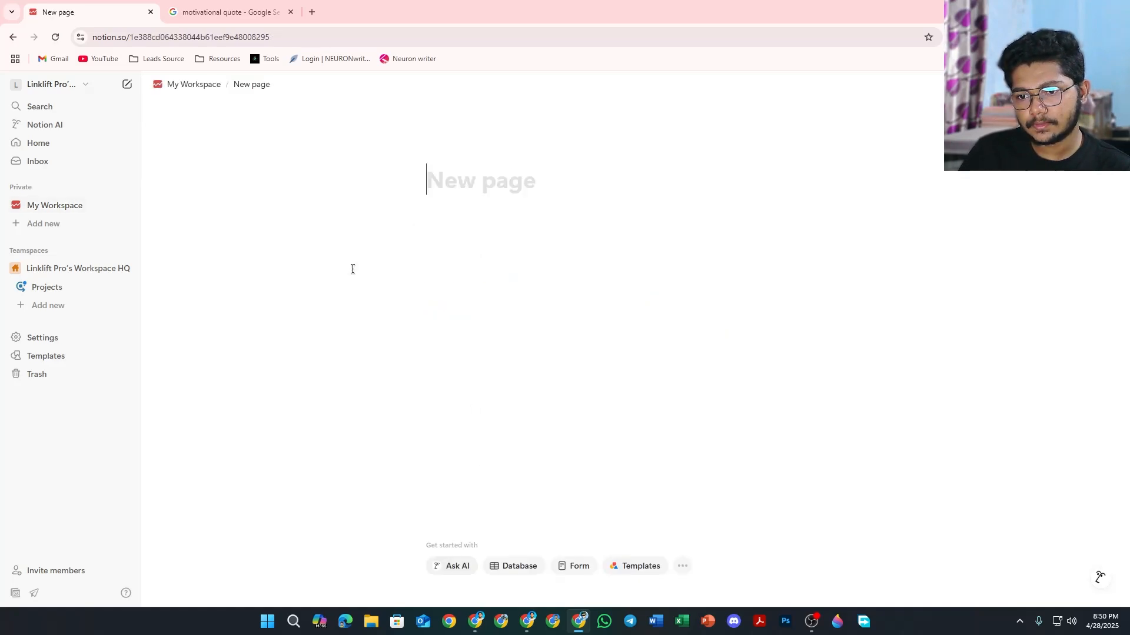
pyautogui.write('Page 2')
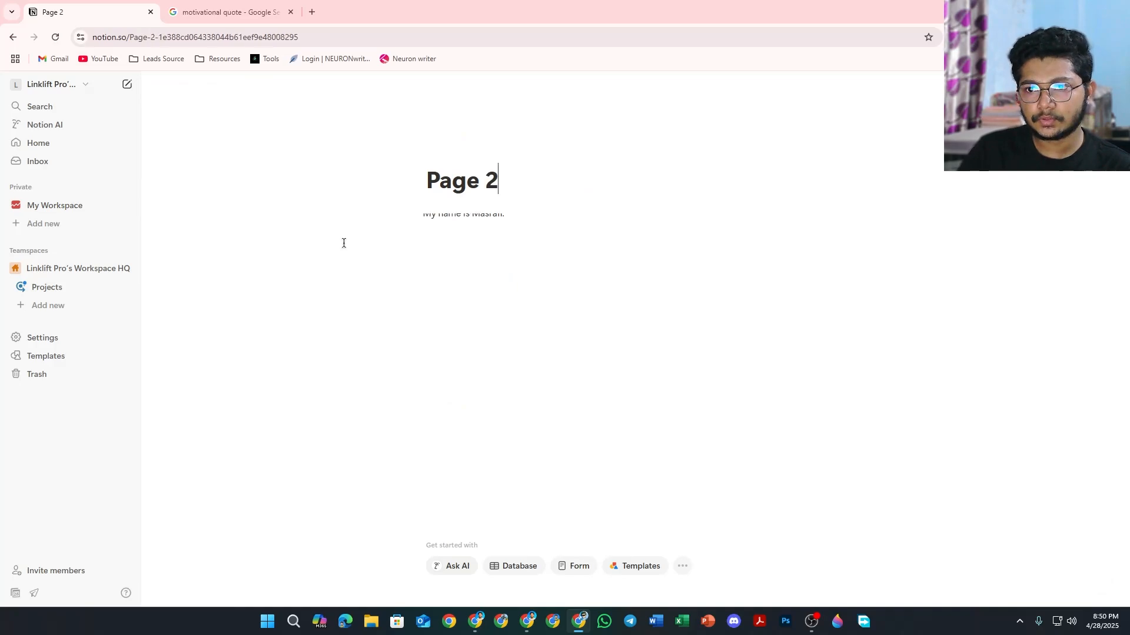
pyautogui.click(52, 204)
# Step: Move Page 2 beside Page 1 so the two pages form two columns under the Daily Task heading
pyautogui.scroll(-3, 335, 316)
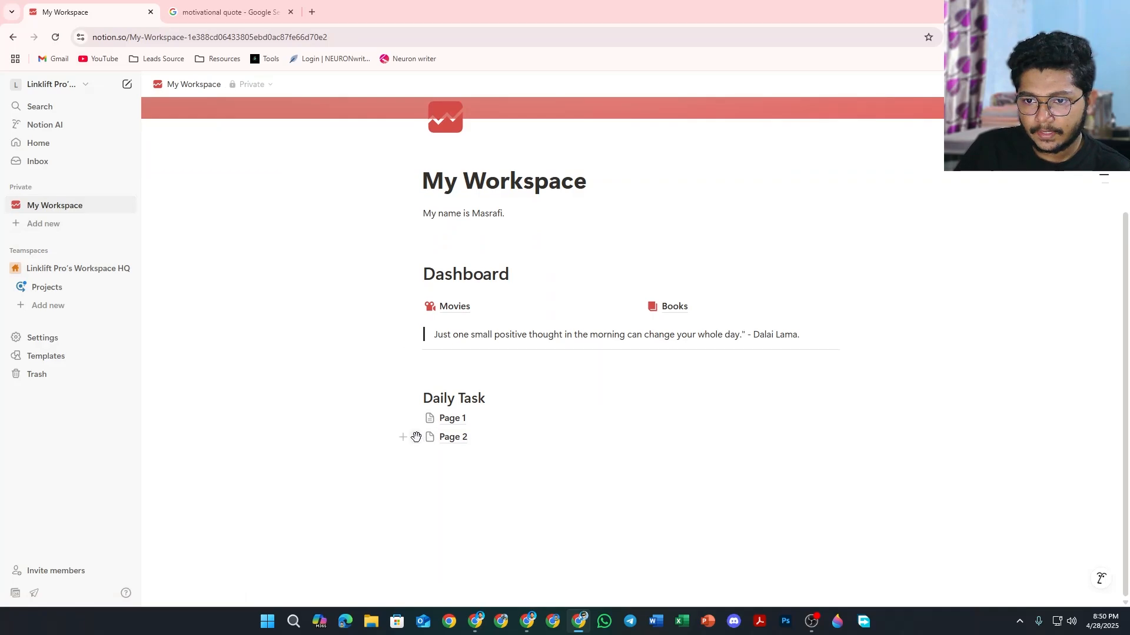
pyautogui.moveTo(418, 437); pyautogui.dragTo(844, 418)
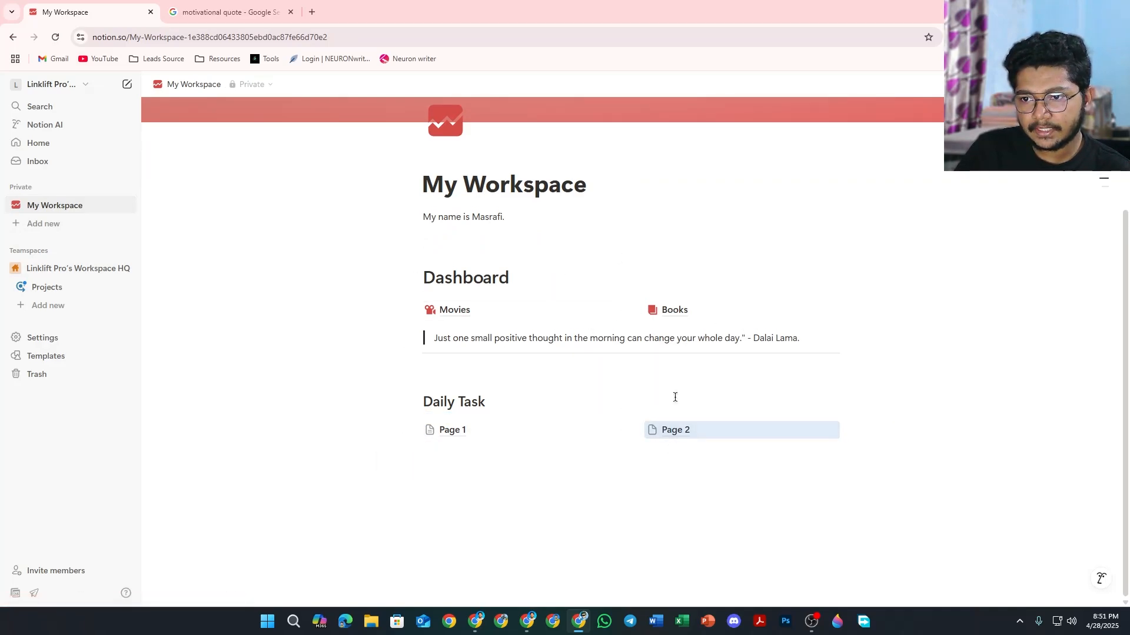
pyautogui.click(474, 478)
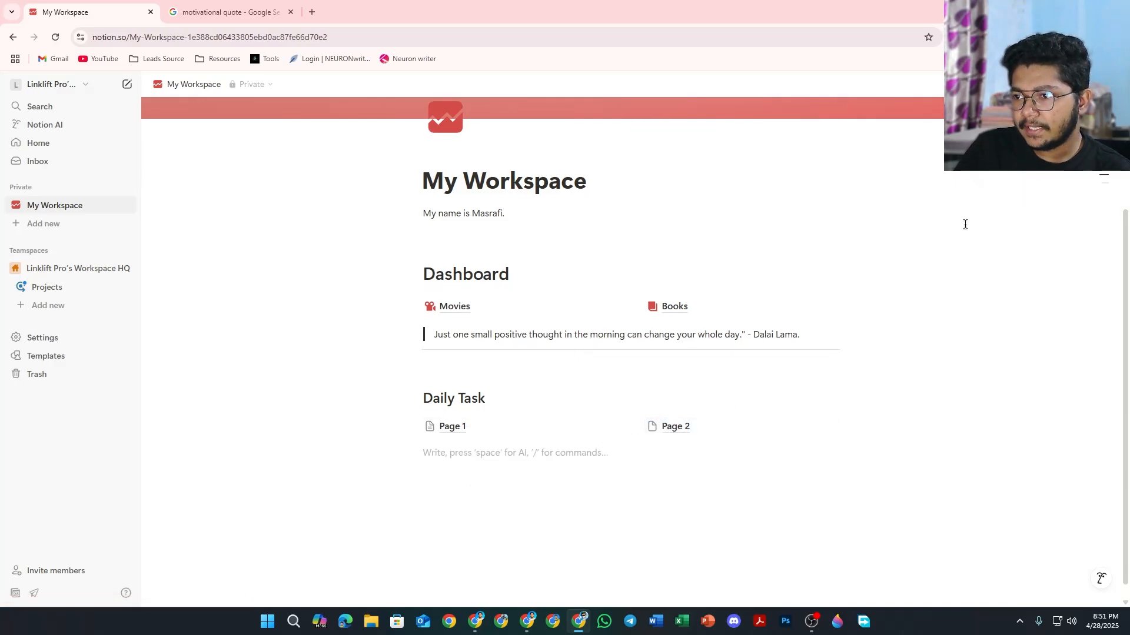
# Step: Use the page outline to jump to the Daily Task heading and then to the Dashboard heading
pyautogui.moveTo(1109, 188)
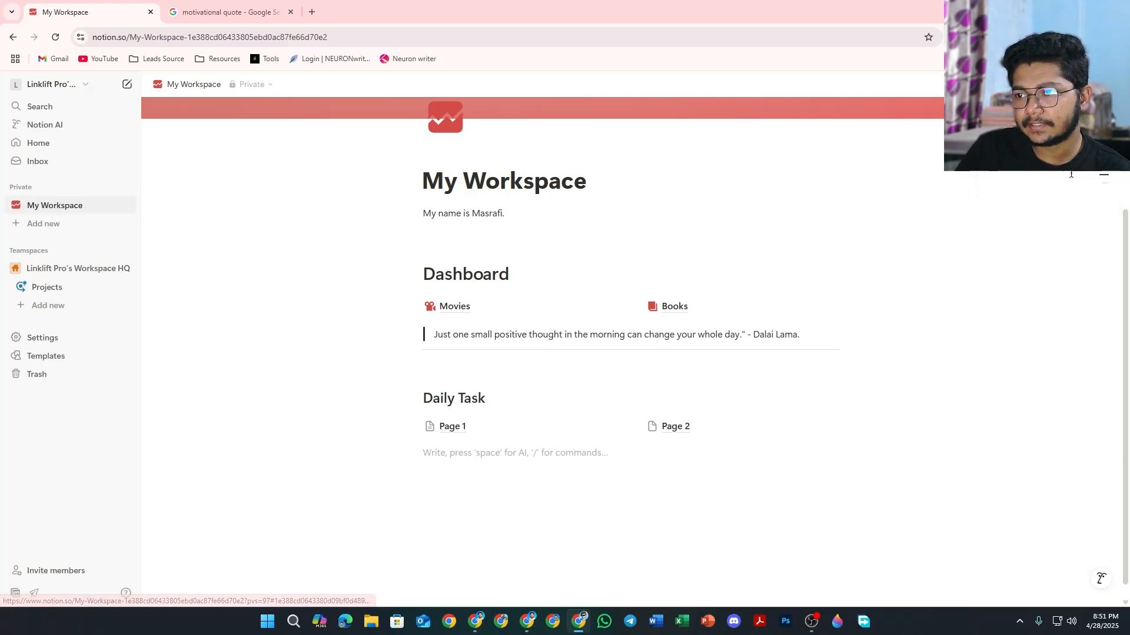
pyautogui.moveTo(1108, 182)
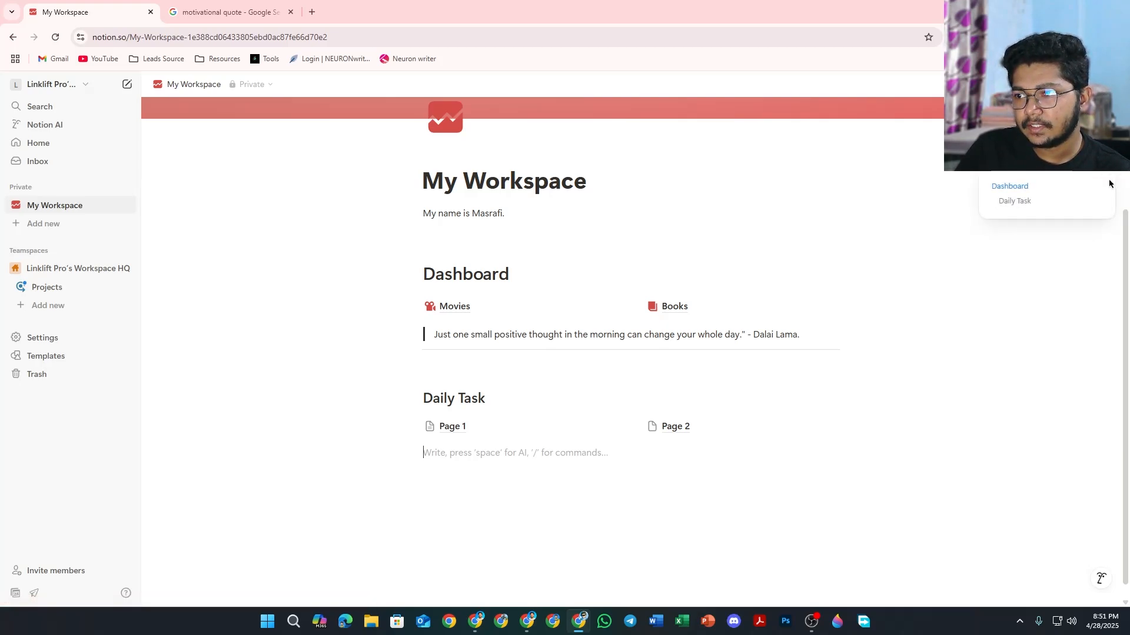
pyautogui.click(1022, 203)
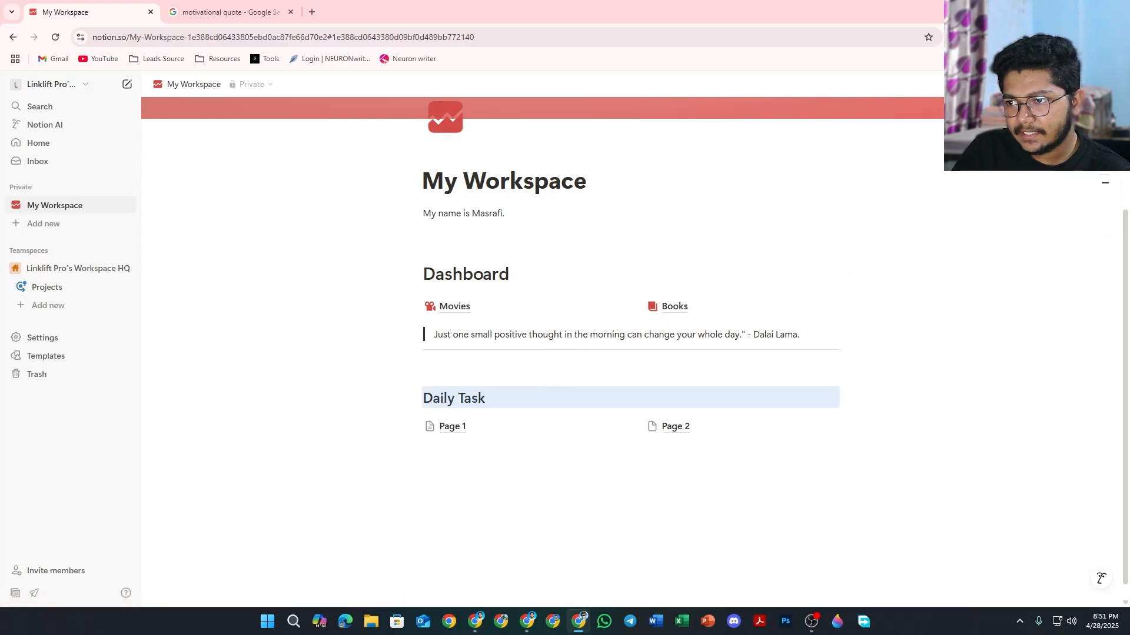
pyautogui.scroll(-1, 929, 380)
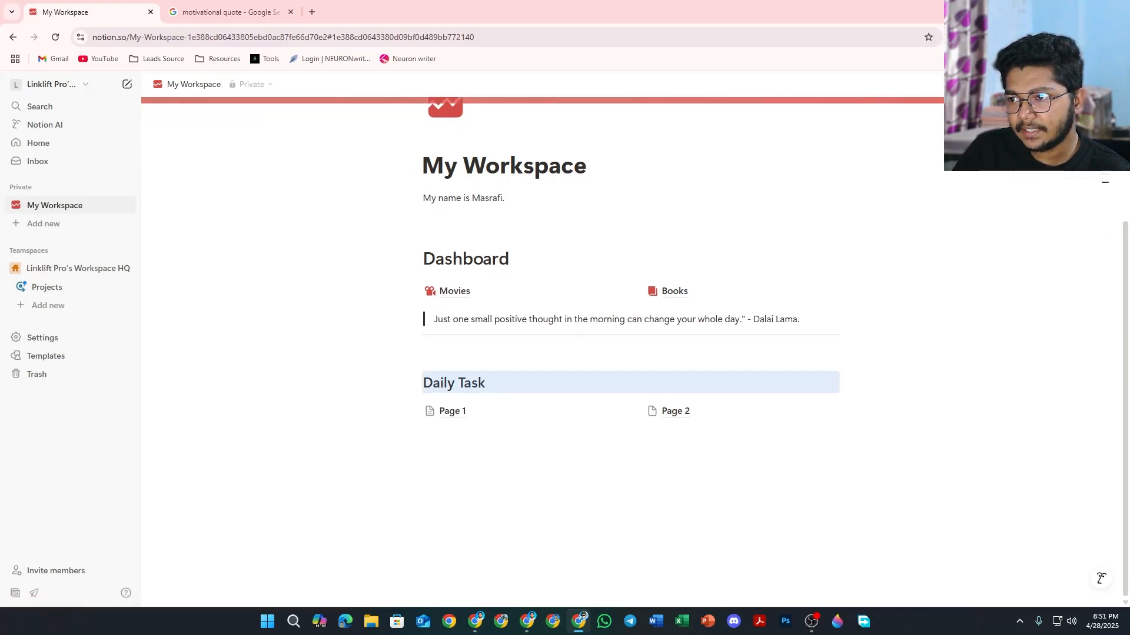
pyautogui.click(1044, 187)
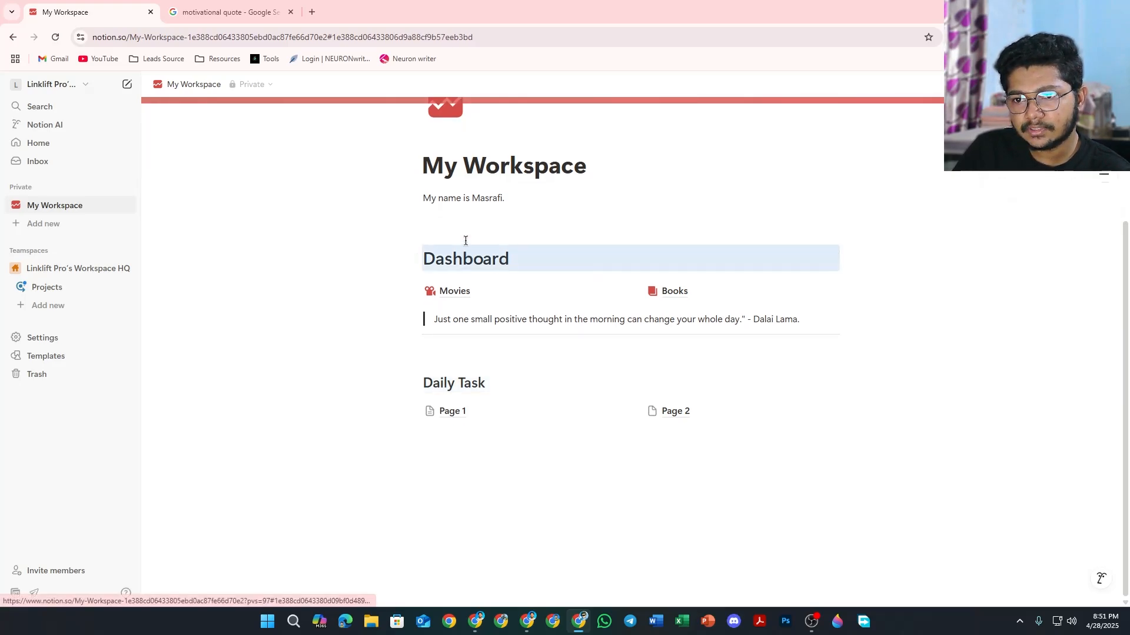
pyautogui.scroll(3, 377, 341)
pyautogui.scroll(-3, 408, 379)
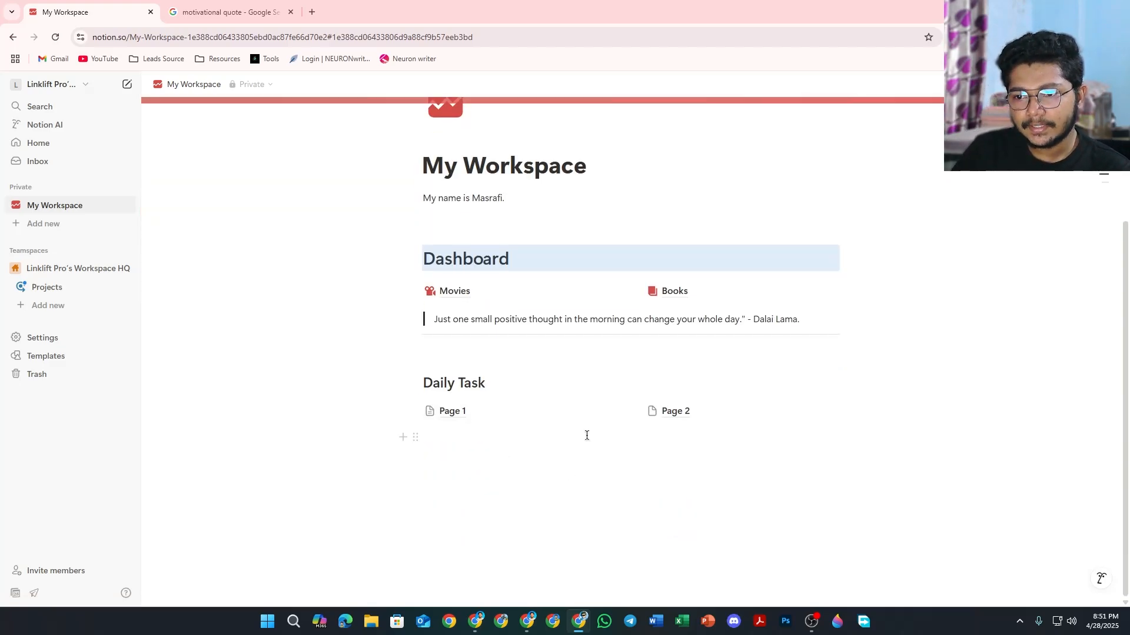
# Step: Leave an empty line below the Daily Task pages and insert a simple table under it
pyautogui.click(448, 438)
pyautogui.press('Return')
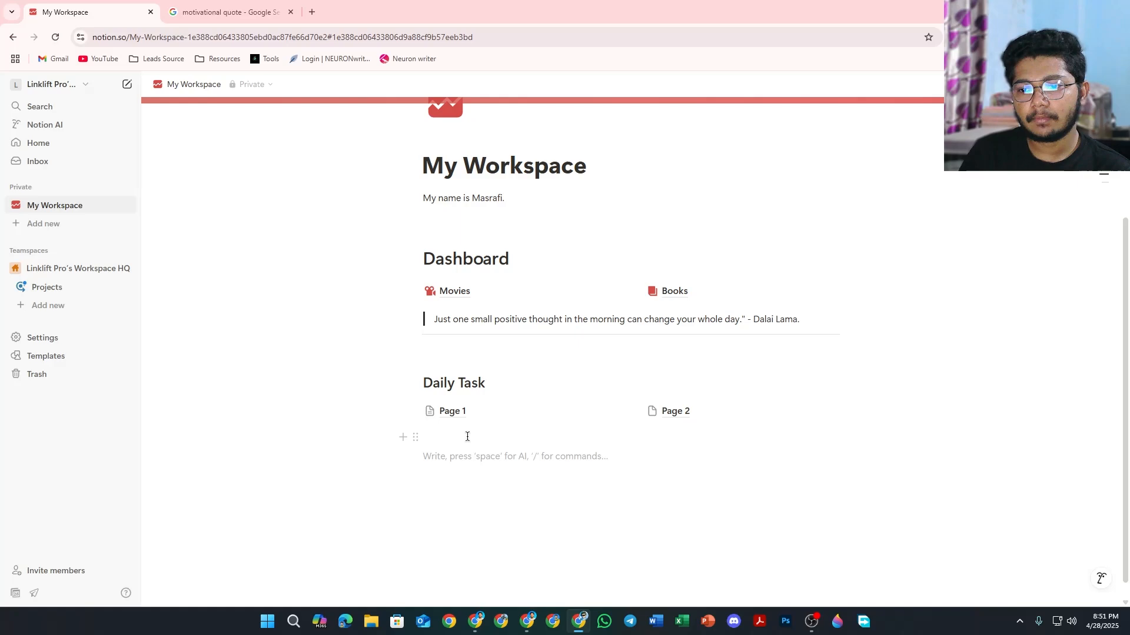
pyautogui.scroll(-1, 471, 438)
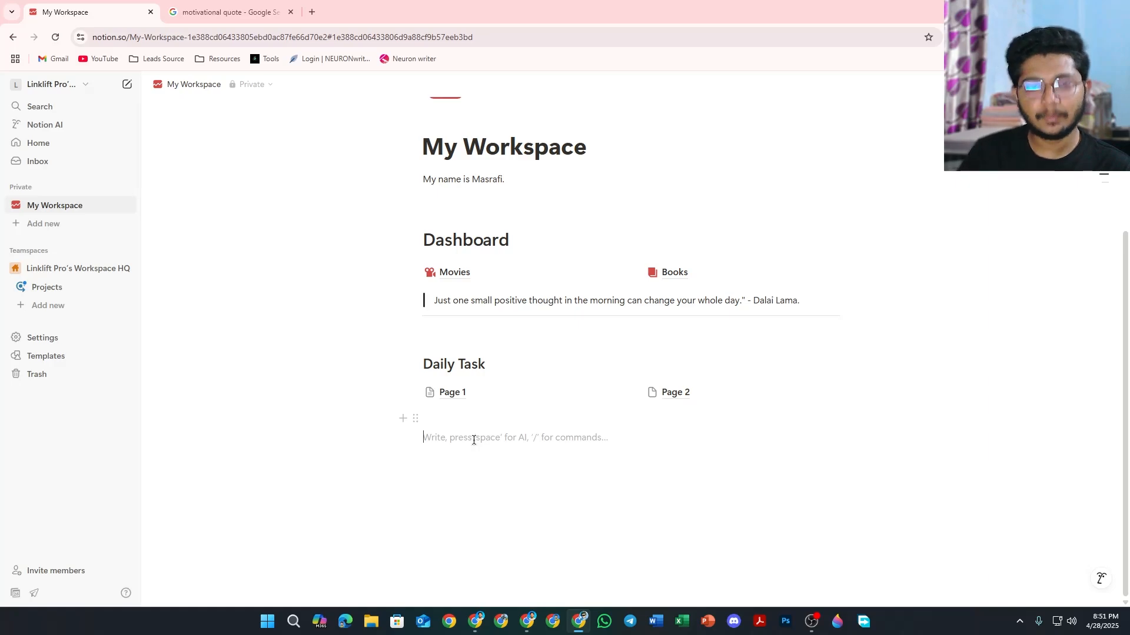
pyautogui.write('/')
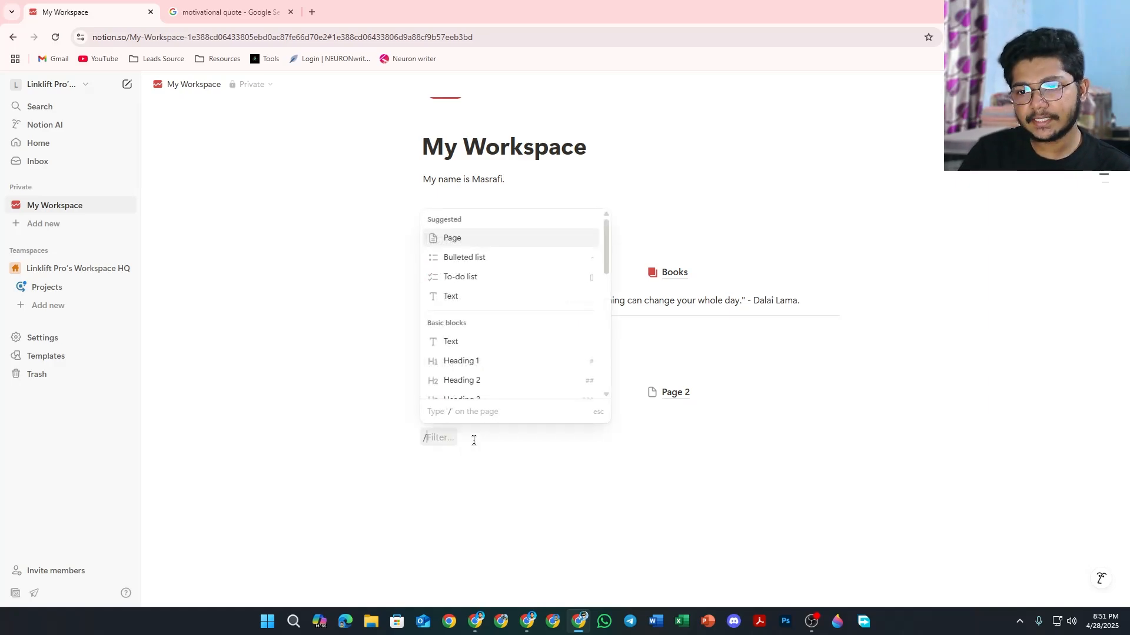
pyautogui.scroll(-3, 488, 321)
pyautogui.scroll(-2, 489, 320)
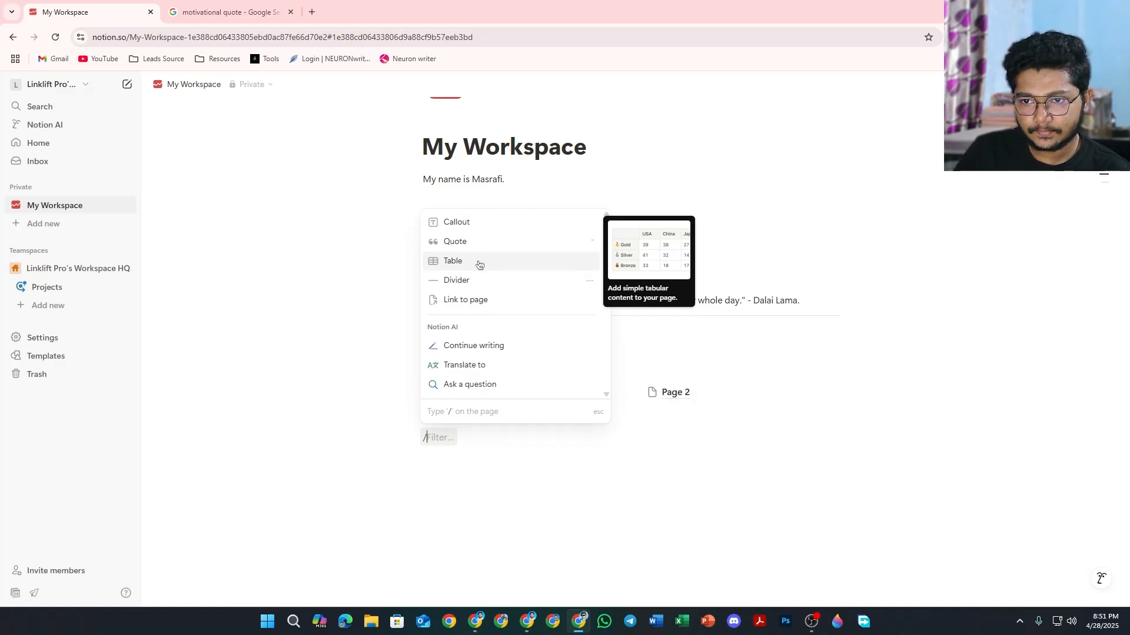
pyautogui.scroll(2, 473, 262)
pyautogui.scroll(-1, 464, 329)
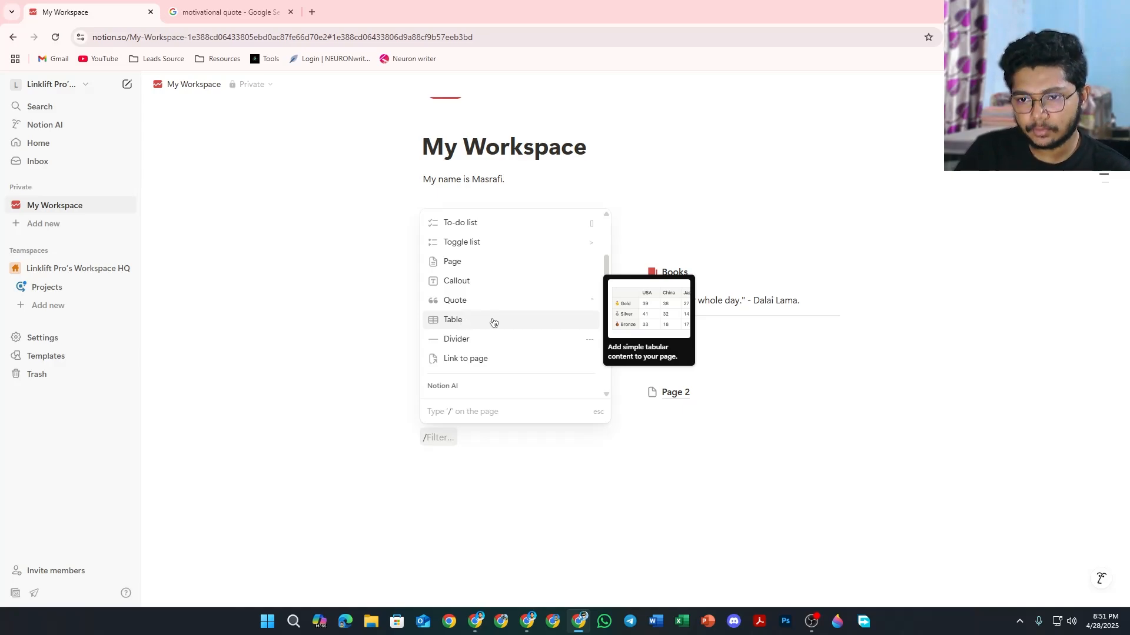
pyautogui.click(484, 322)
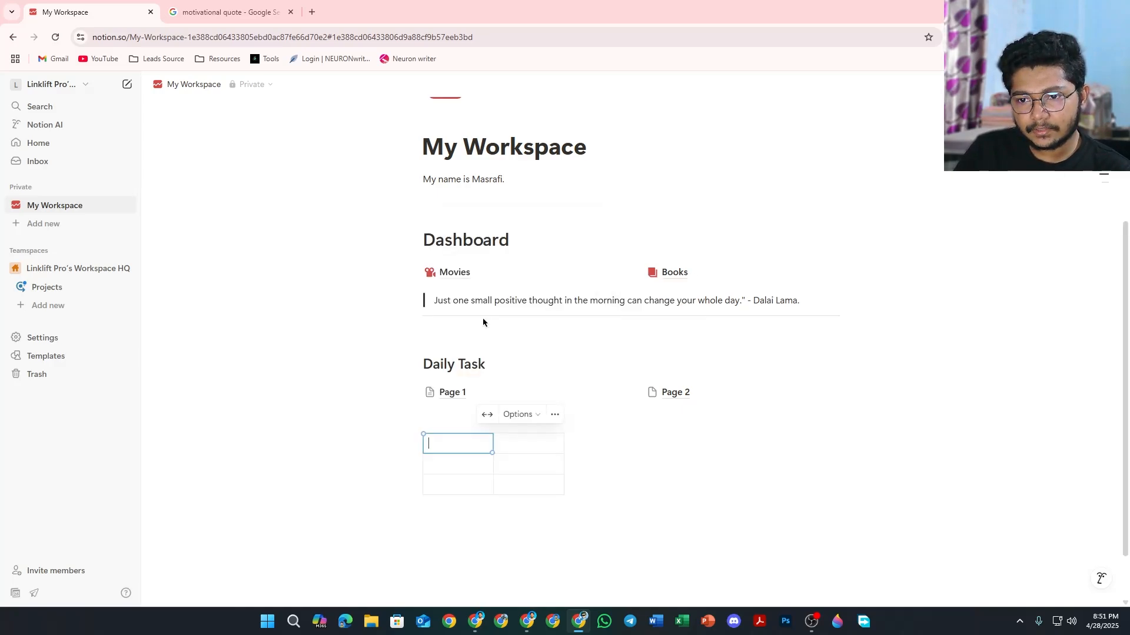
# Step: Add a third column and a fourth row to the new table
pyautogui.scroll(-1, 487, 406)
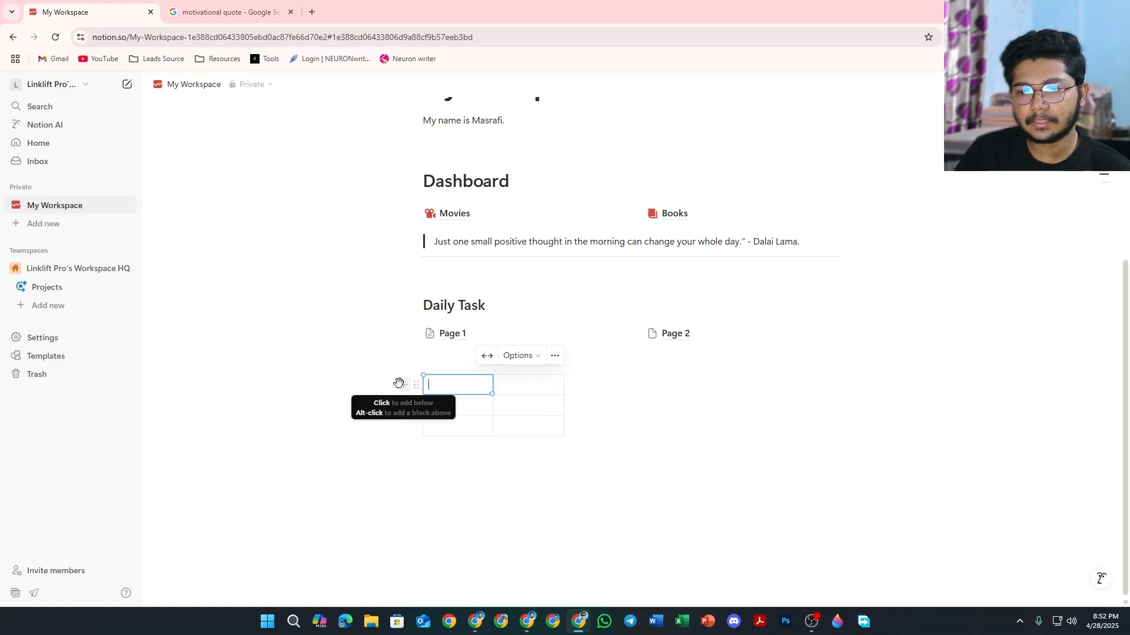
pyautogui.click(574, 406)
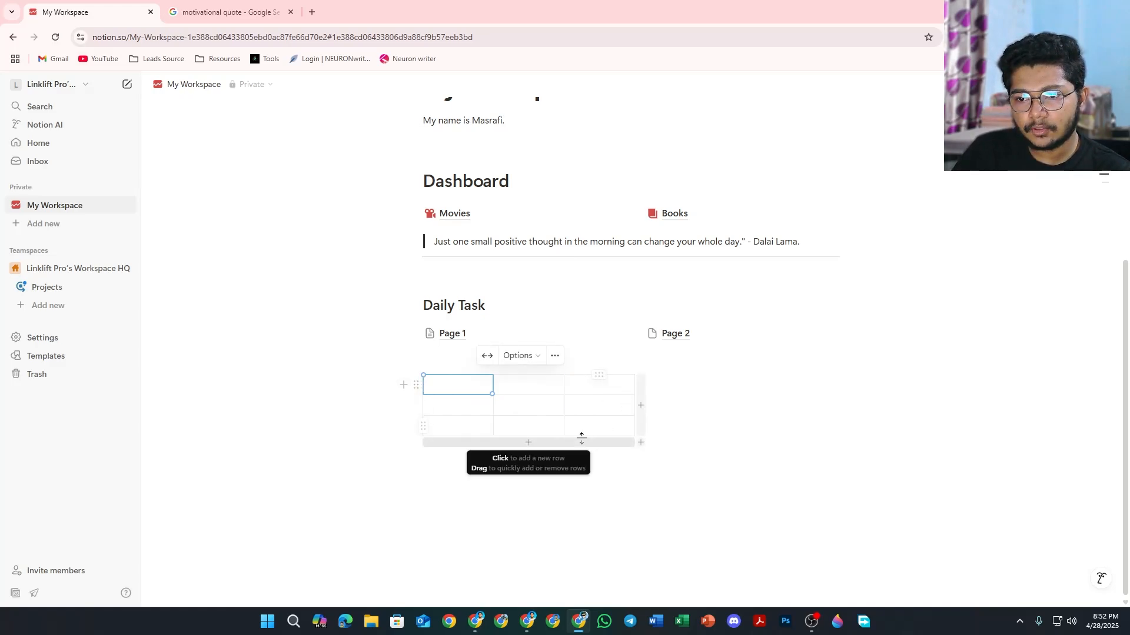
pyautogui.click(530, 440)
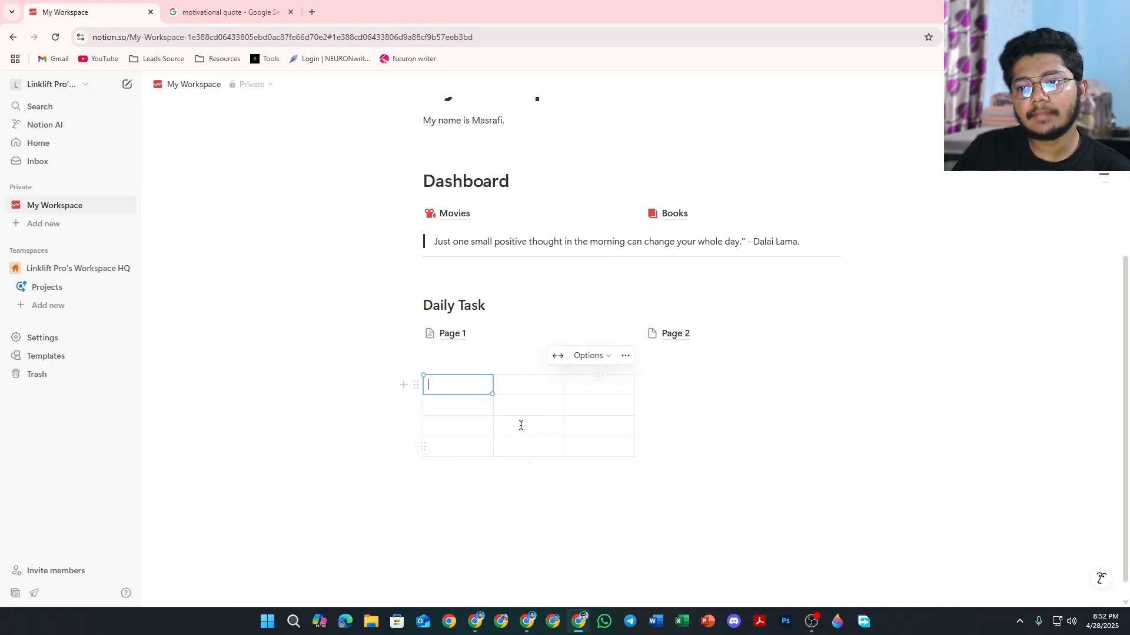
# Step: Try the table's header row and header column options one after the other, switching each off again
pyautogui.click(445, 406)
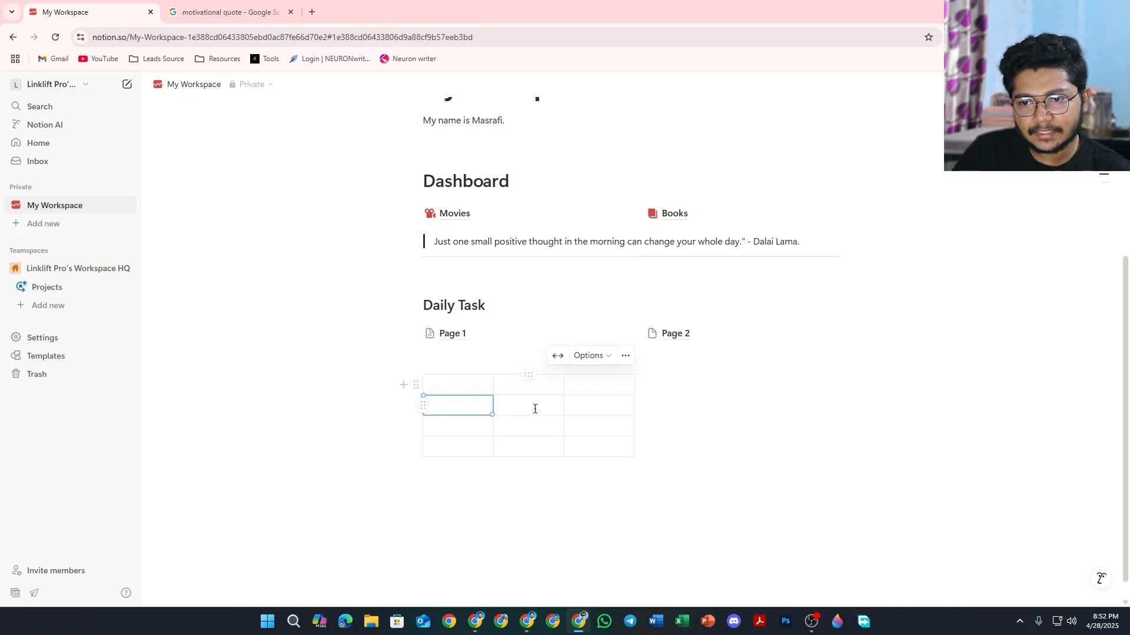
pyautogui.click(452, 386)
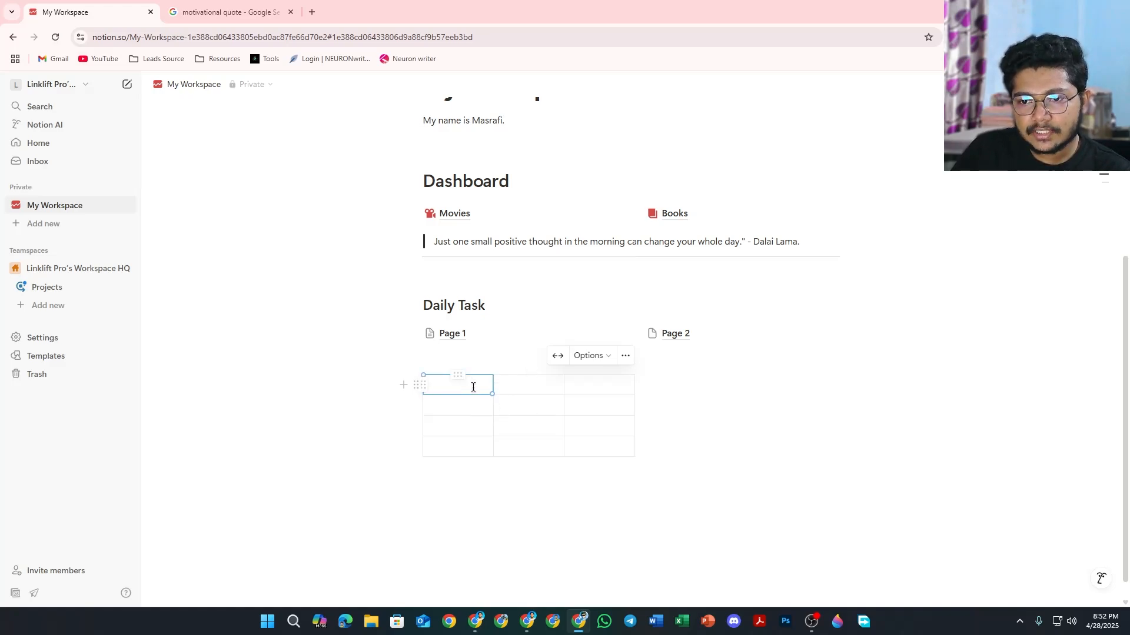
pyautogui.moveTo(473, 387); pyautogui.dragTo(593, 387)
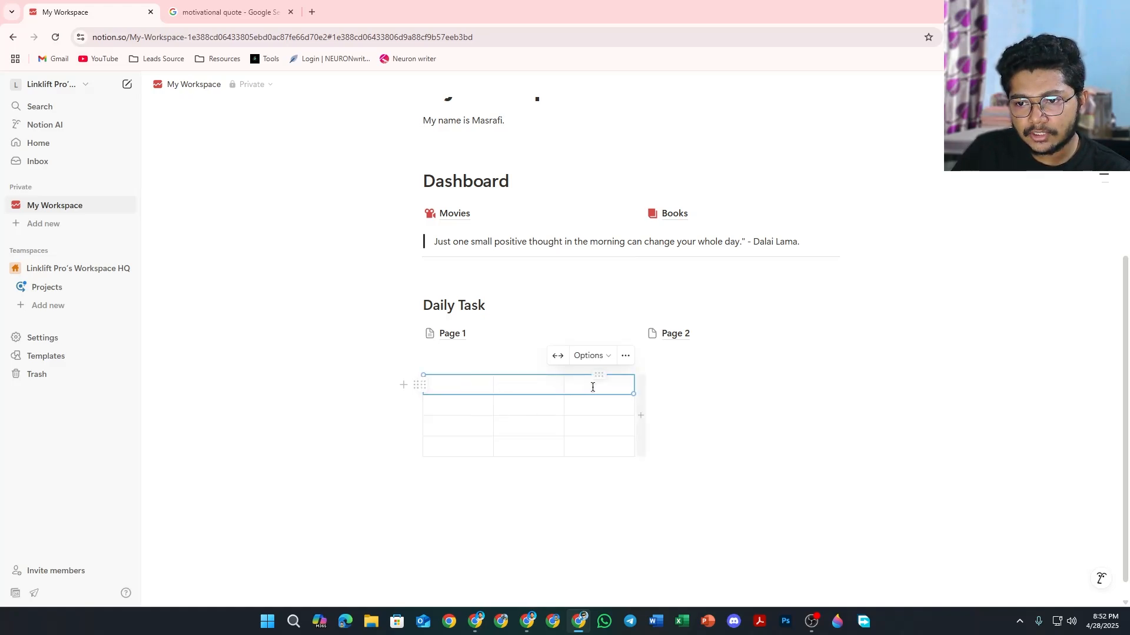
pyautogui.click(607, 356)
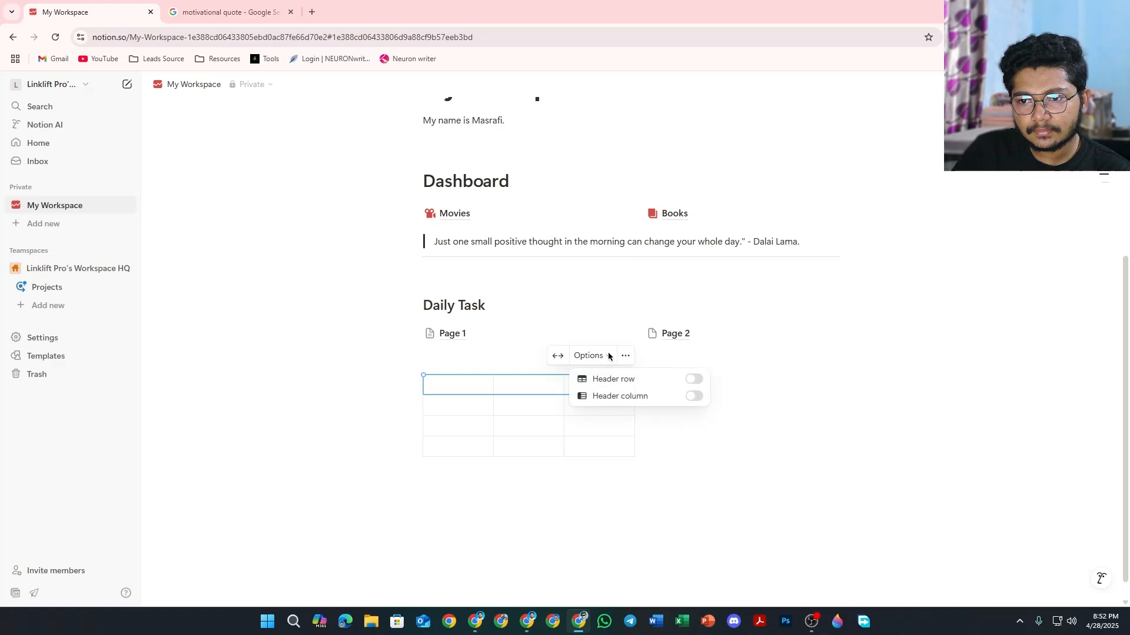
pyautogui.click(694, 379)
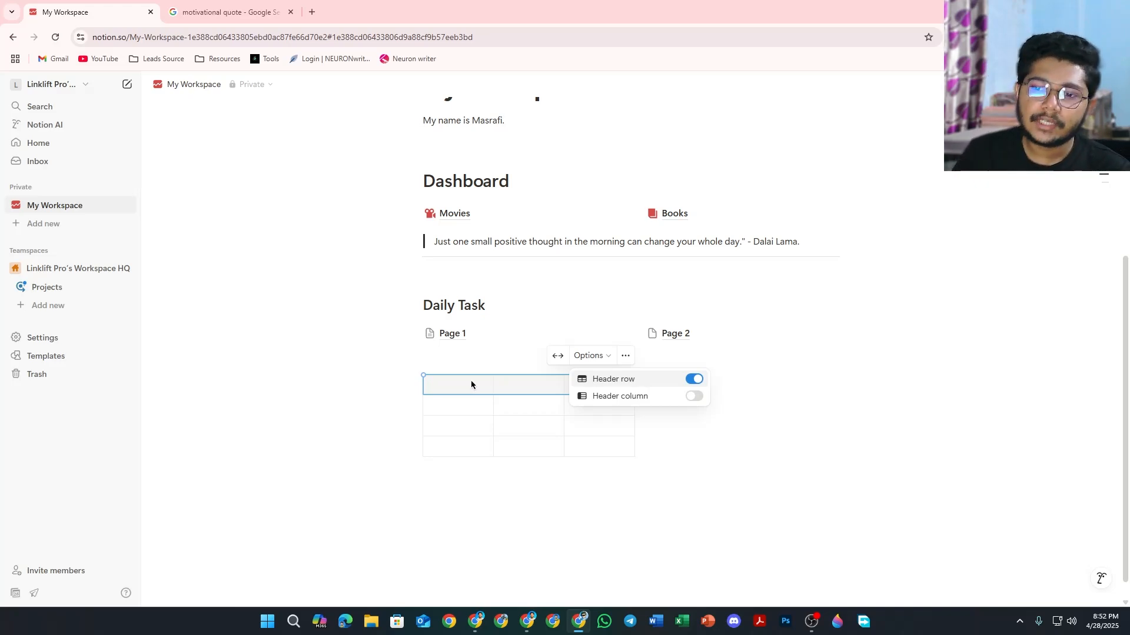
pyautogui.click(695, 381)
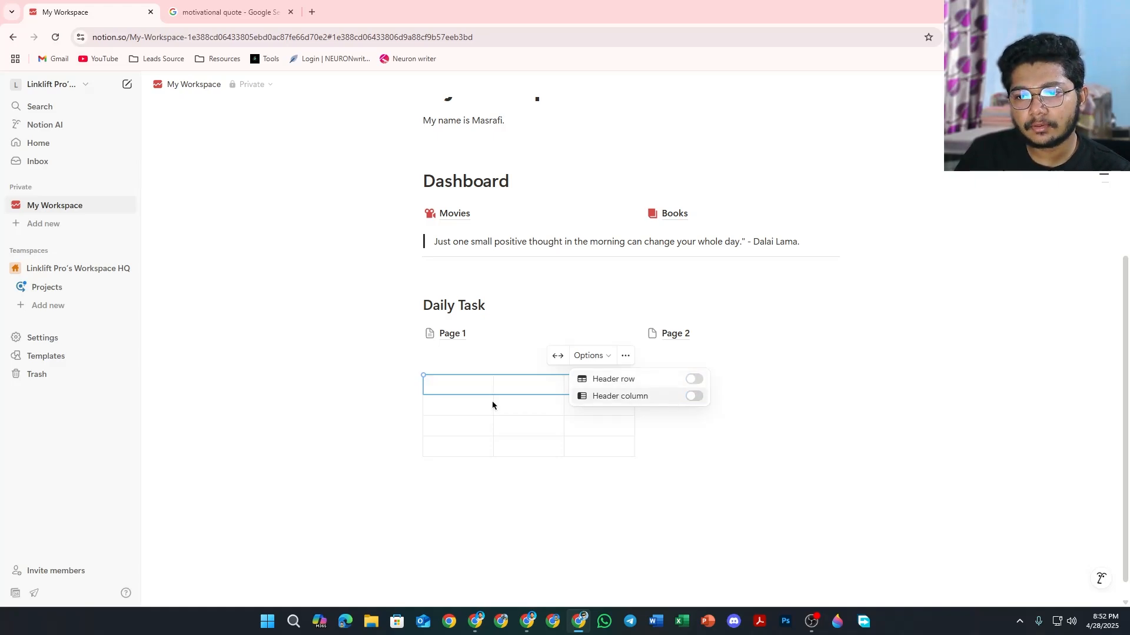
pyautogui.click(691, 398)
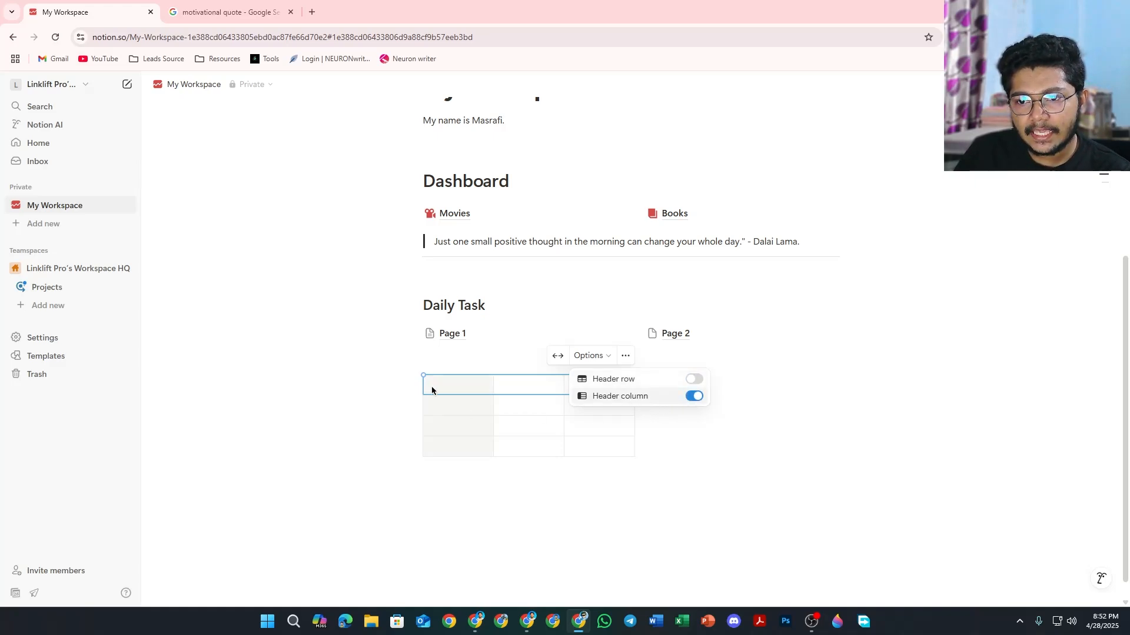
pyautogui.click(694, 398)
pyautogui.click(447, 482)
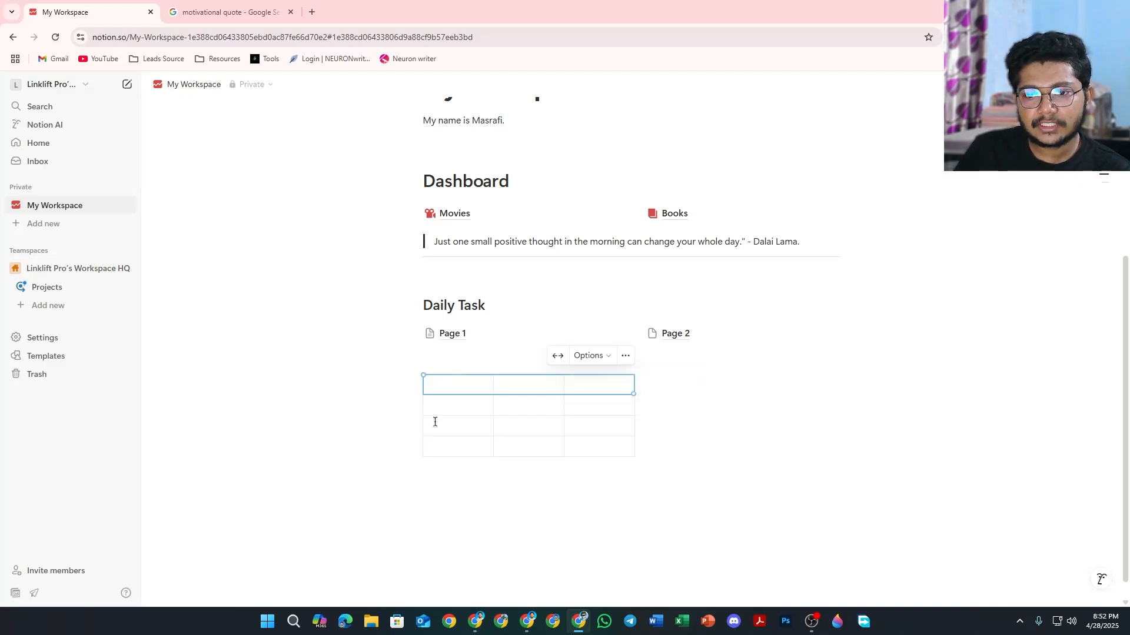
pyautogui.click(448, 483)
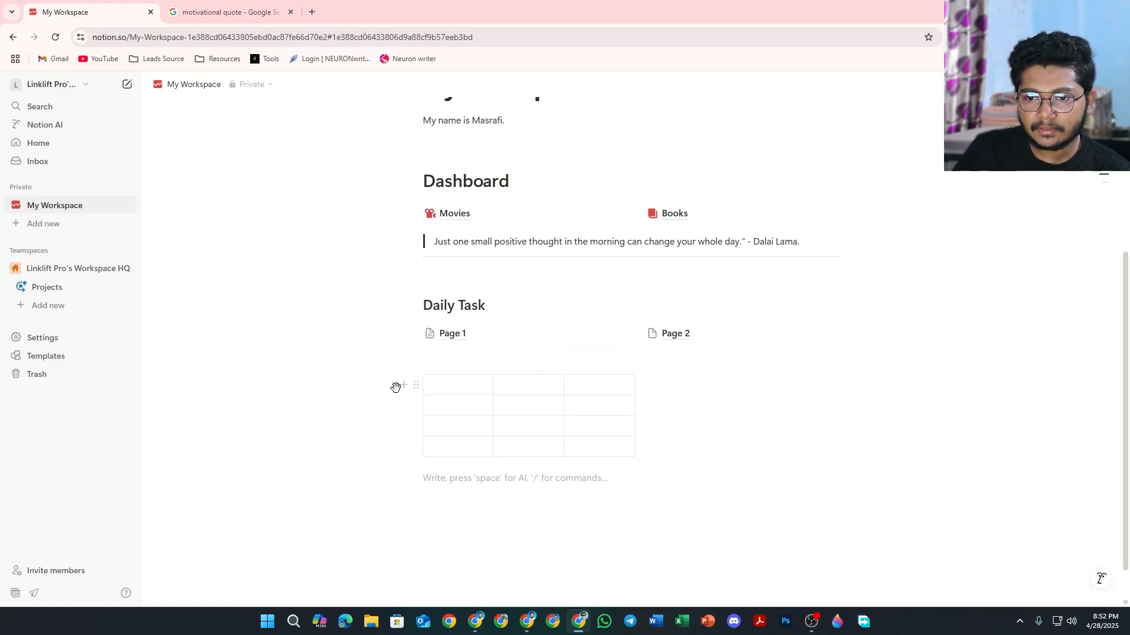
pyautogui.press('Escape')
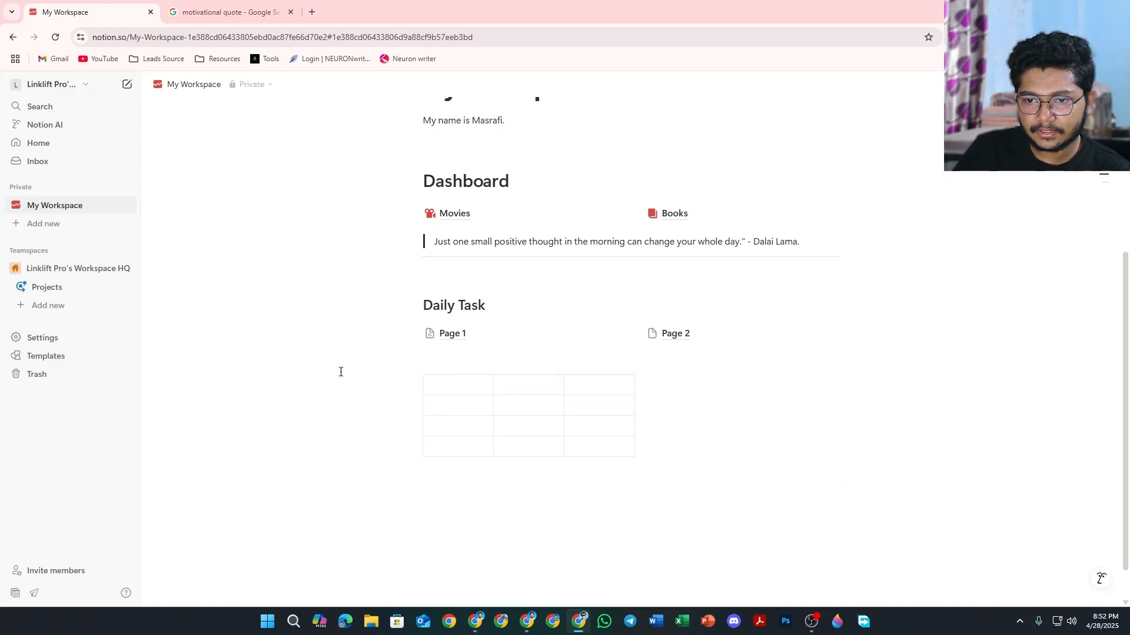
# Step: Delete the simple table below the Daily Task pages and start a new empty line in its place
pyautogui.moveTo(341, 371); pyautogui.dragTo(598, 504)
pyautogui.press('BackSpace')
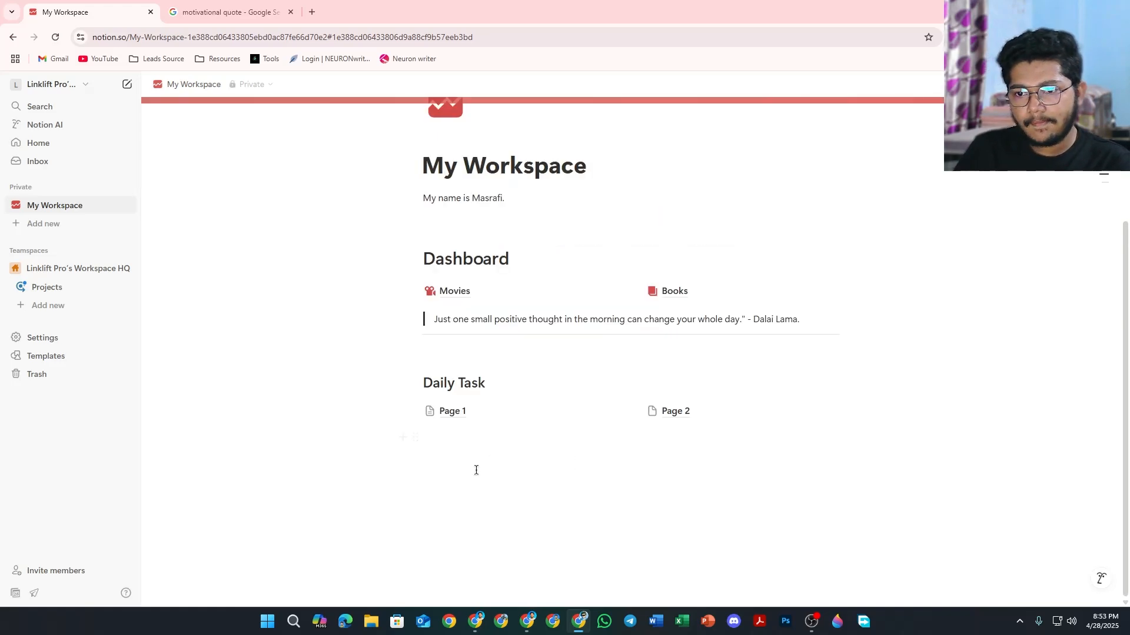
pyautogui.click(464, 461)
pyautogui.press('Return')
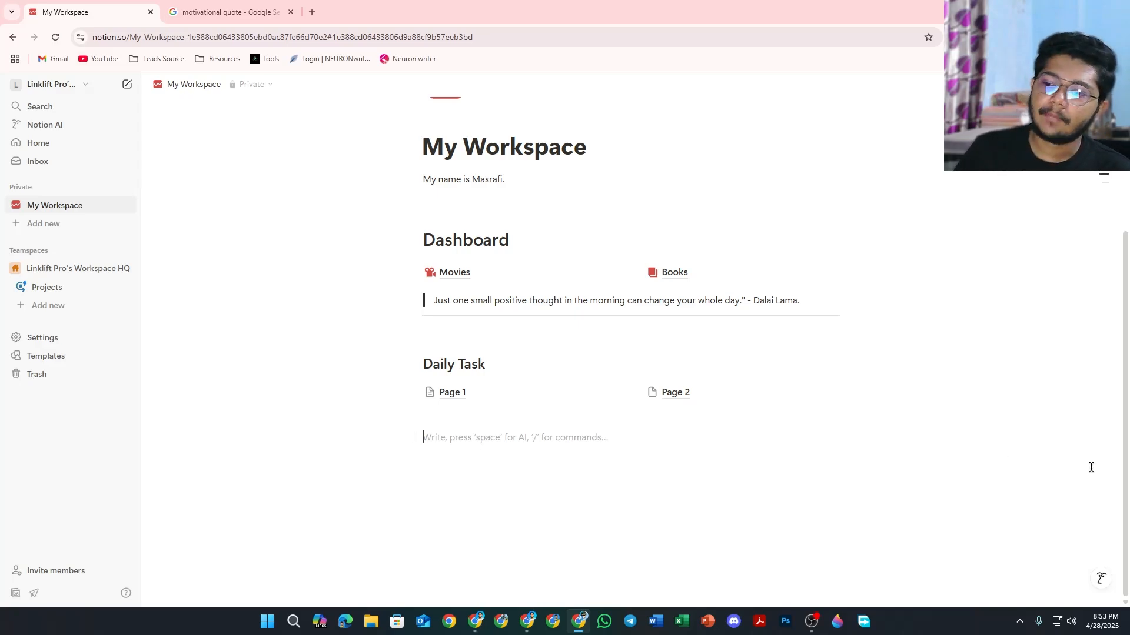
# Step: Bring up the Notion AI chat assistant to view its suggestions, and close it again
pyautogui.click(1098, 580)
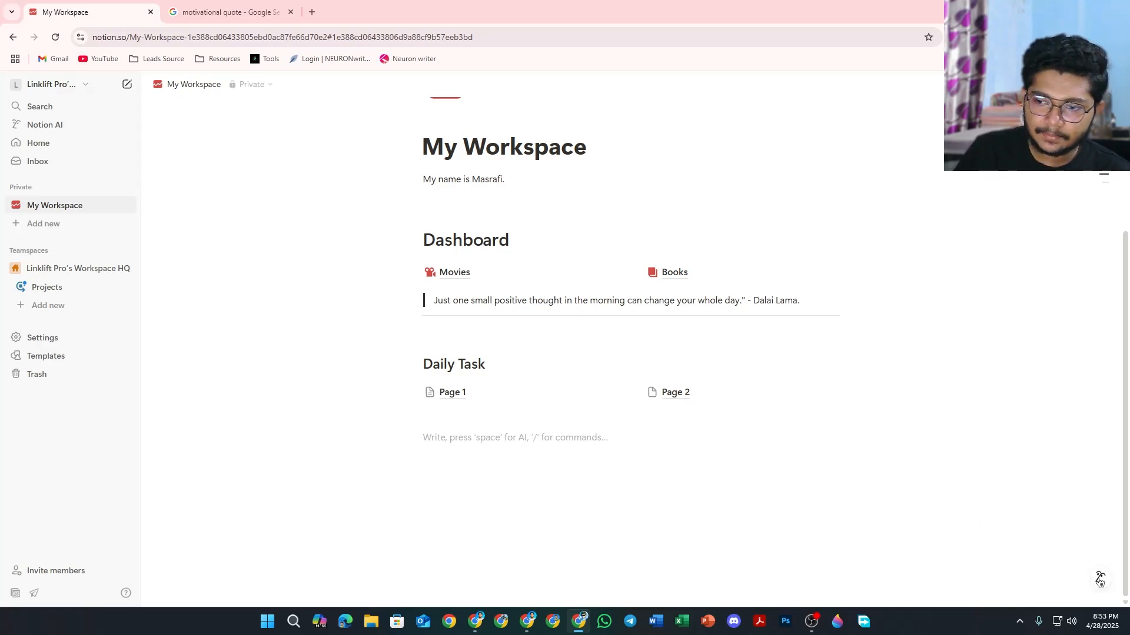
pyautogui.click(1099, 338)
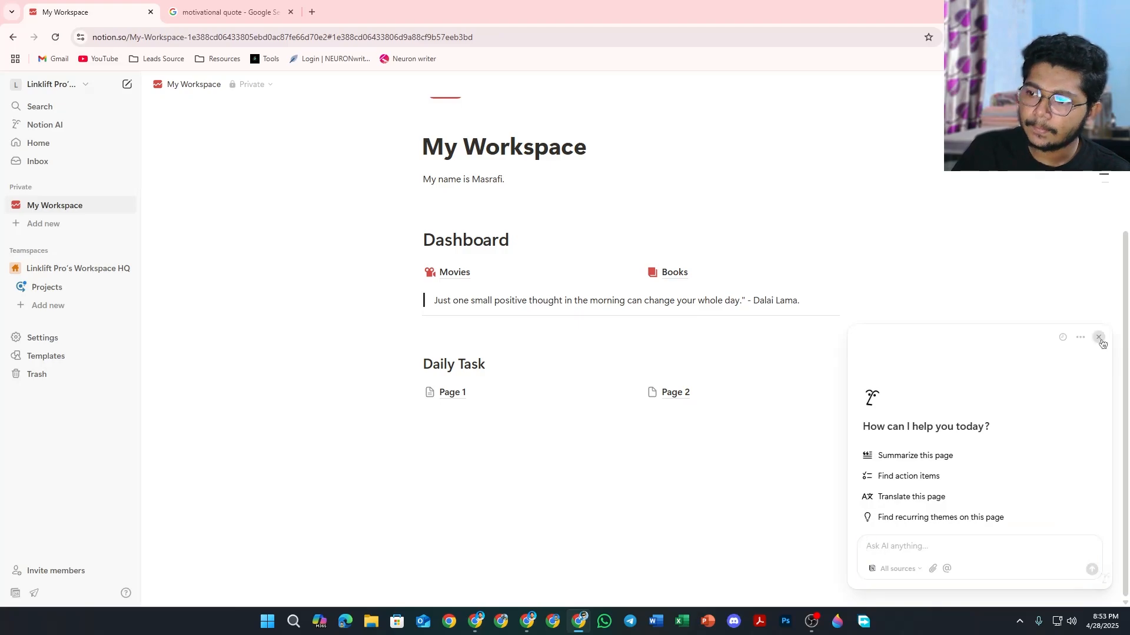
# Step: Open the inline AI prompt on the empty line below the Daily Task pages and look through its suggested actions
pyautogui.click(448, 432)
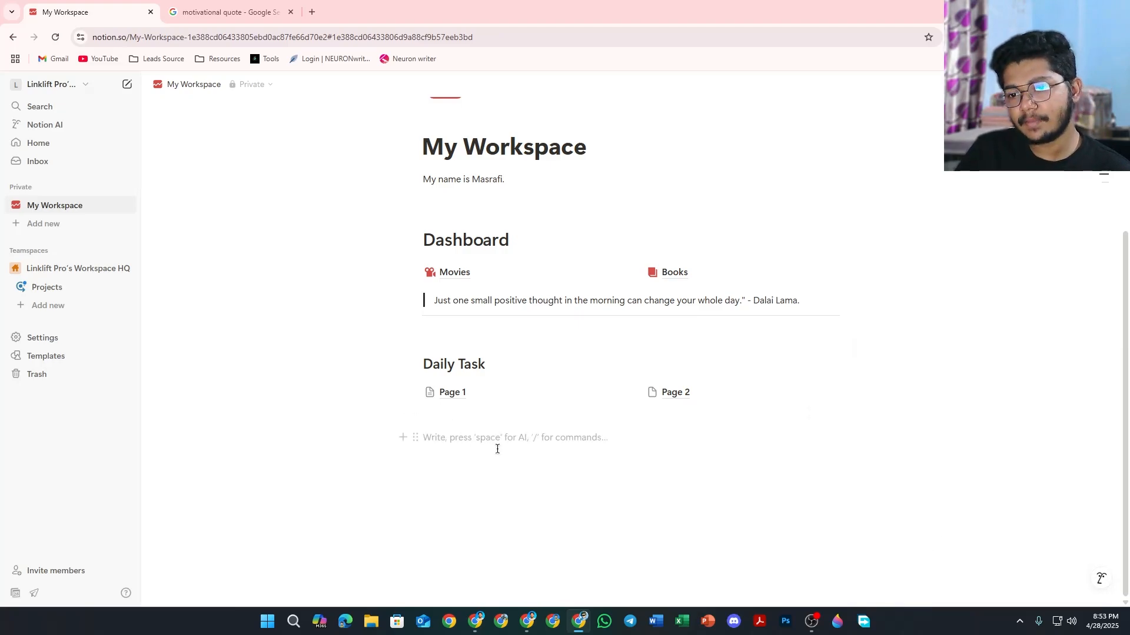
pyautogui.press('space')
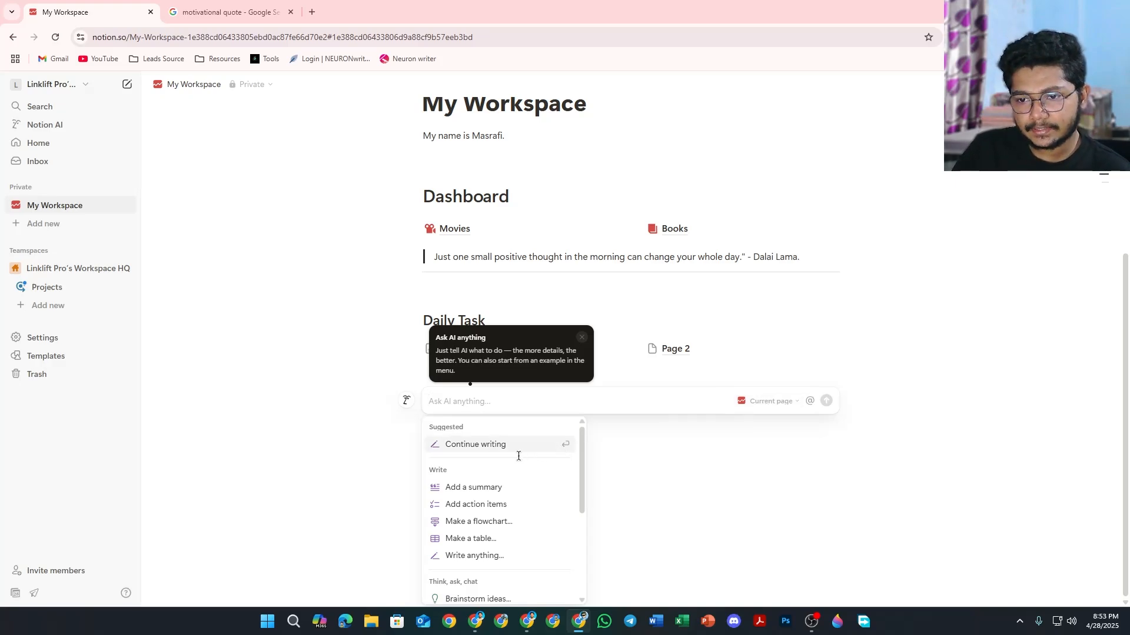
pyautogui.scroll(-1, 494, 456)
pyautogui.scroll(1, 482, 505)
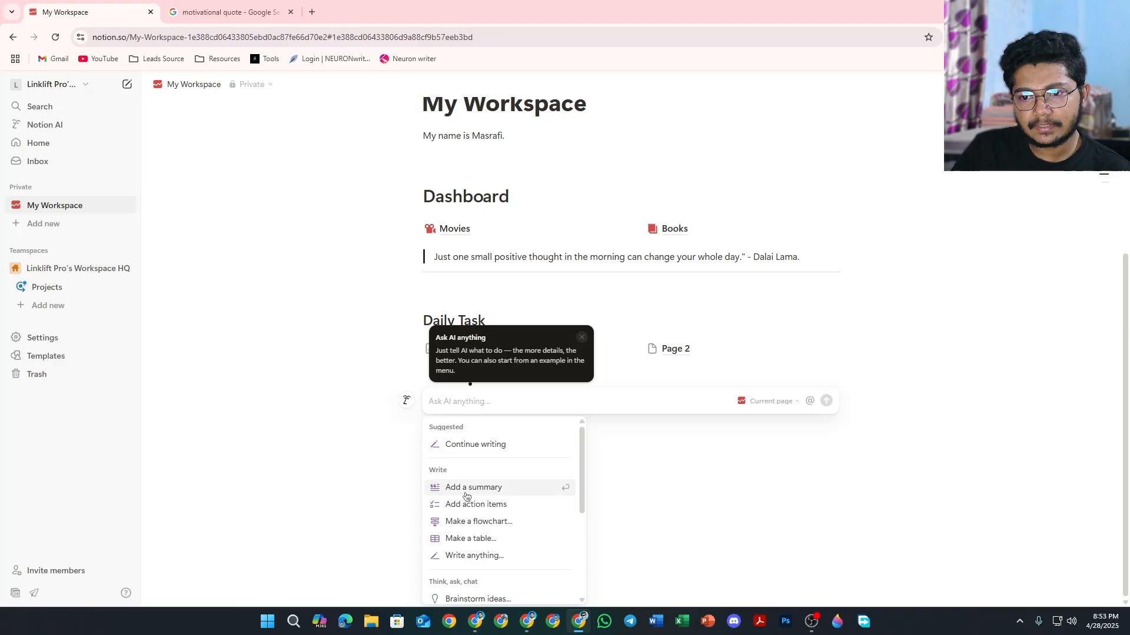
pyautogui.scroll(-1, 465, 504)
pyautogui.scroll(1, 458, 477)
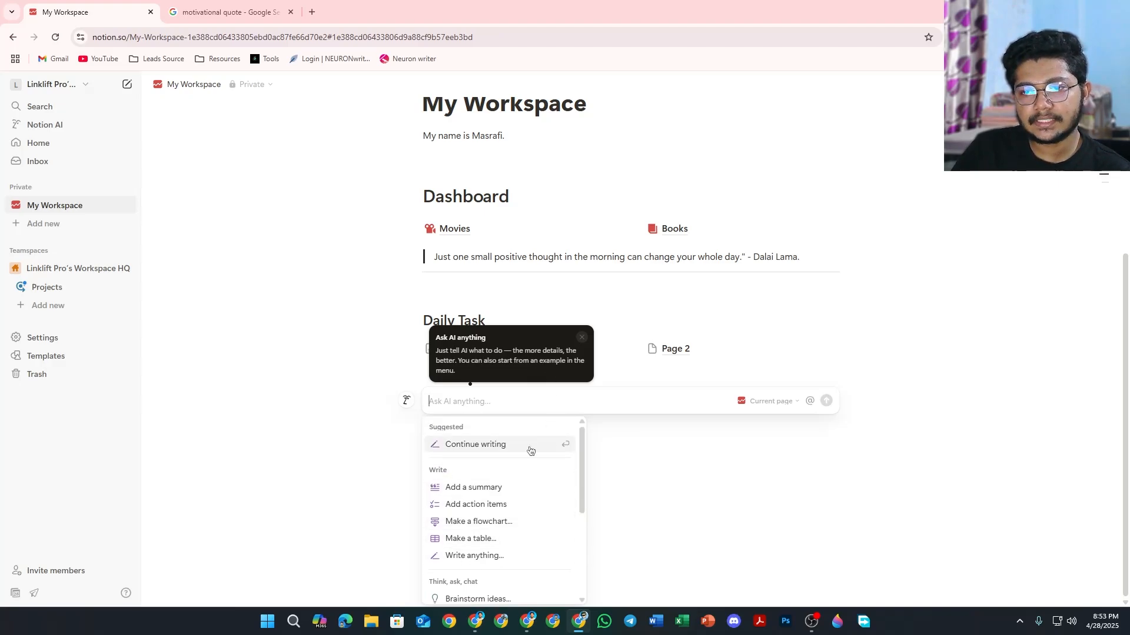
pyautogui.scroll(-1, 492, 530)
pyautogui.scroll(-3, 491, 530)
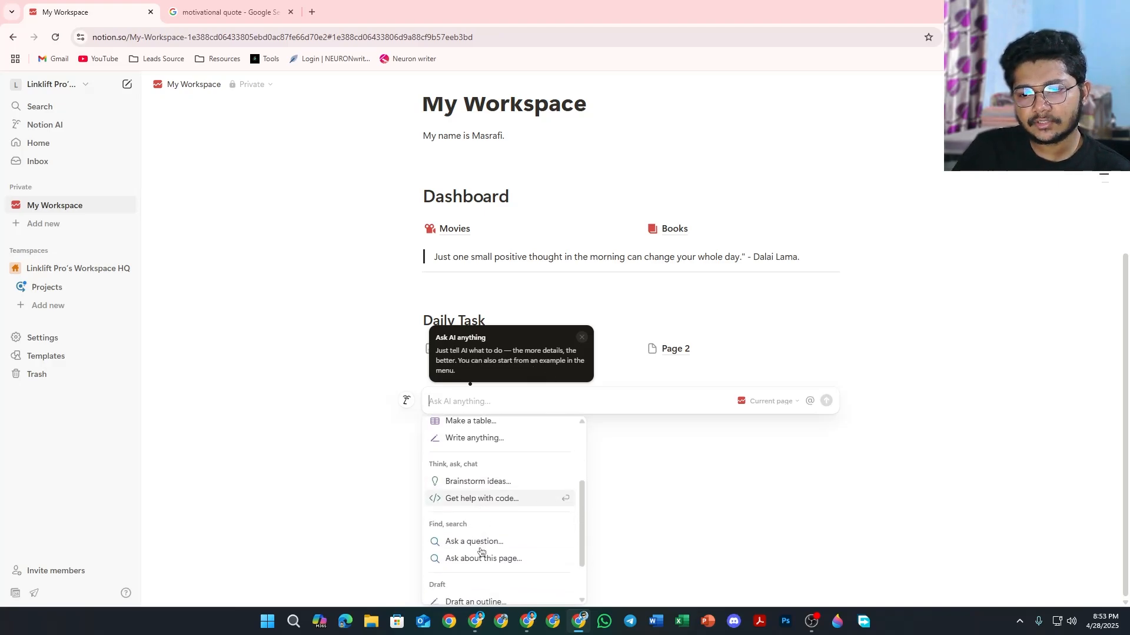
pyautogui.scroll(5, 479, 524)
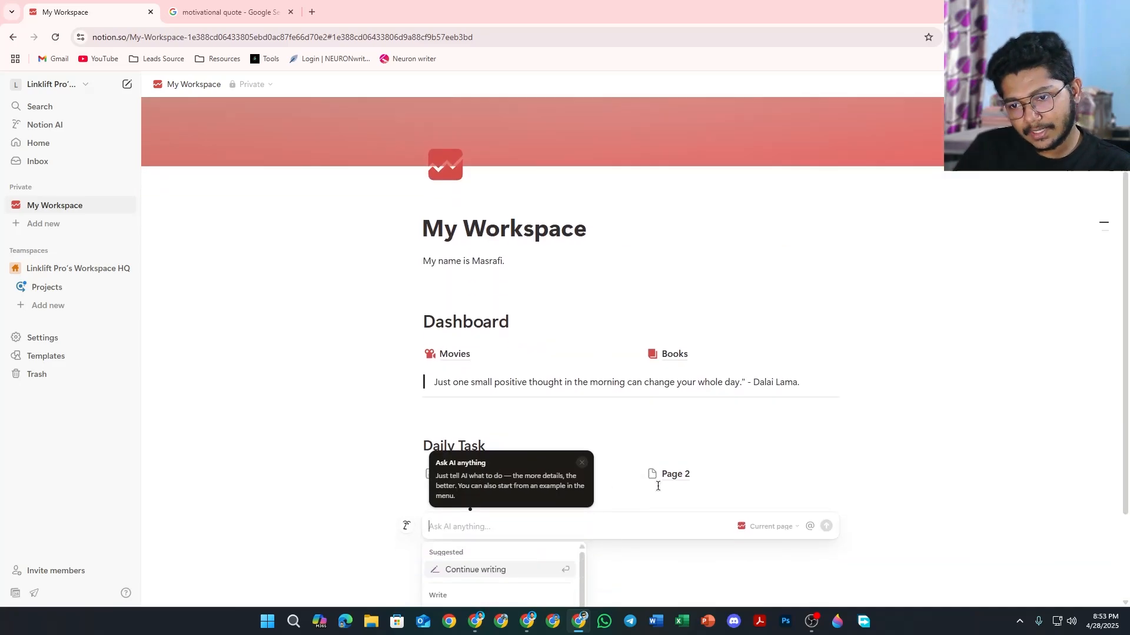
pyautogui.scroll(-2, 635, 482)
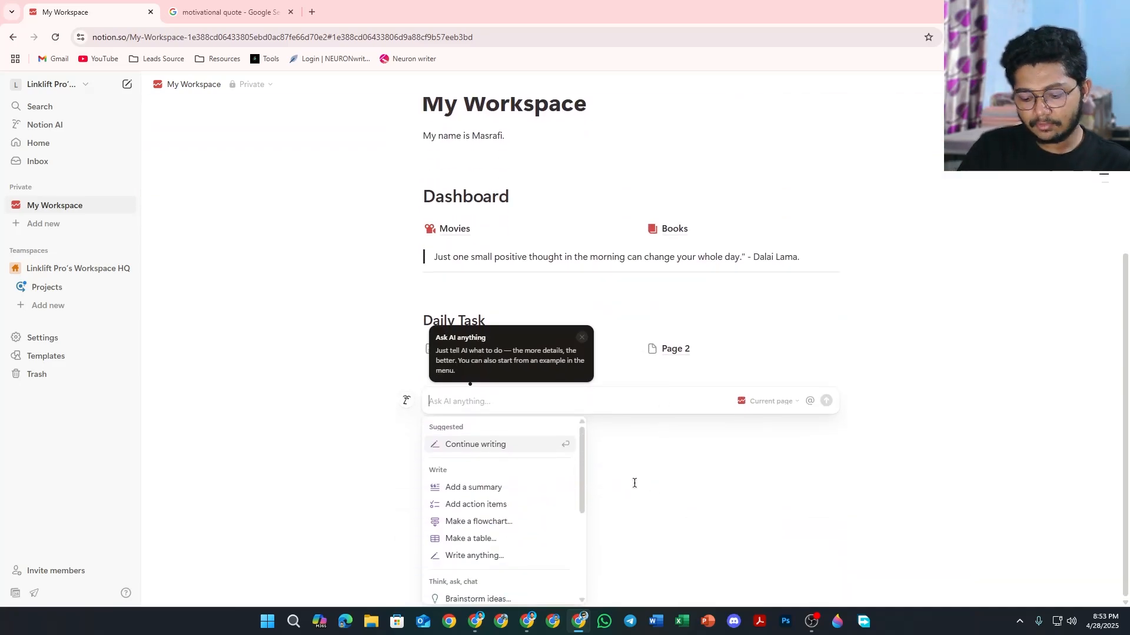
# Step: Ask the AI to "Make a table about my daily routine" and accept the generated content into the page
pyautogui.write('Make')
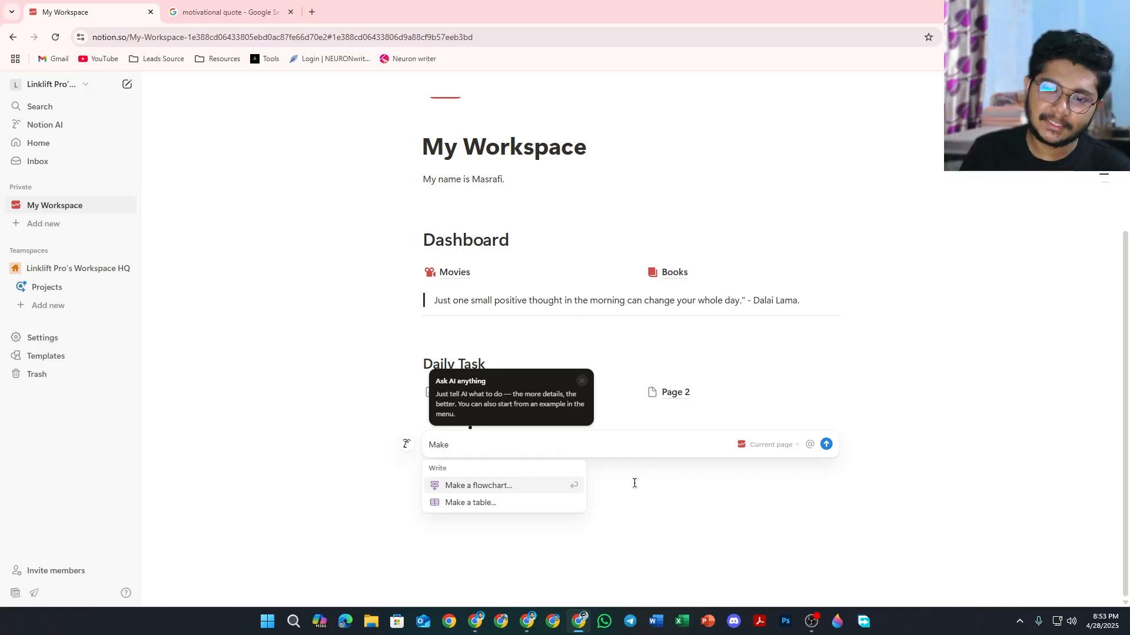
pyautogui.write('a tab')
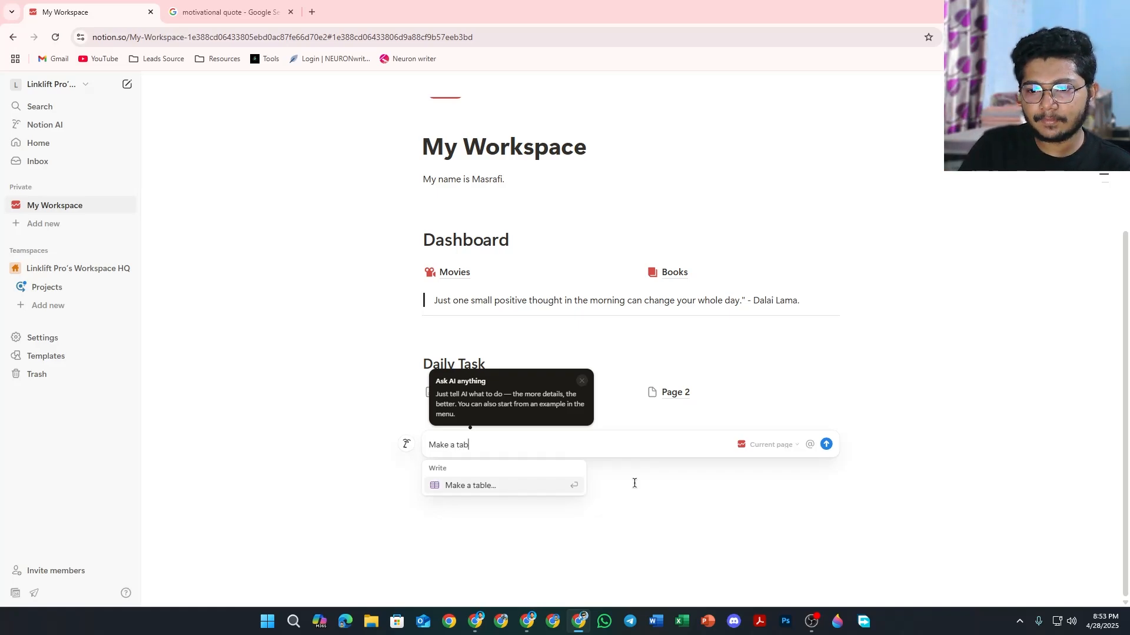
pyautogui.write('le about m')
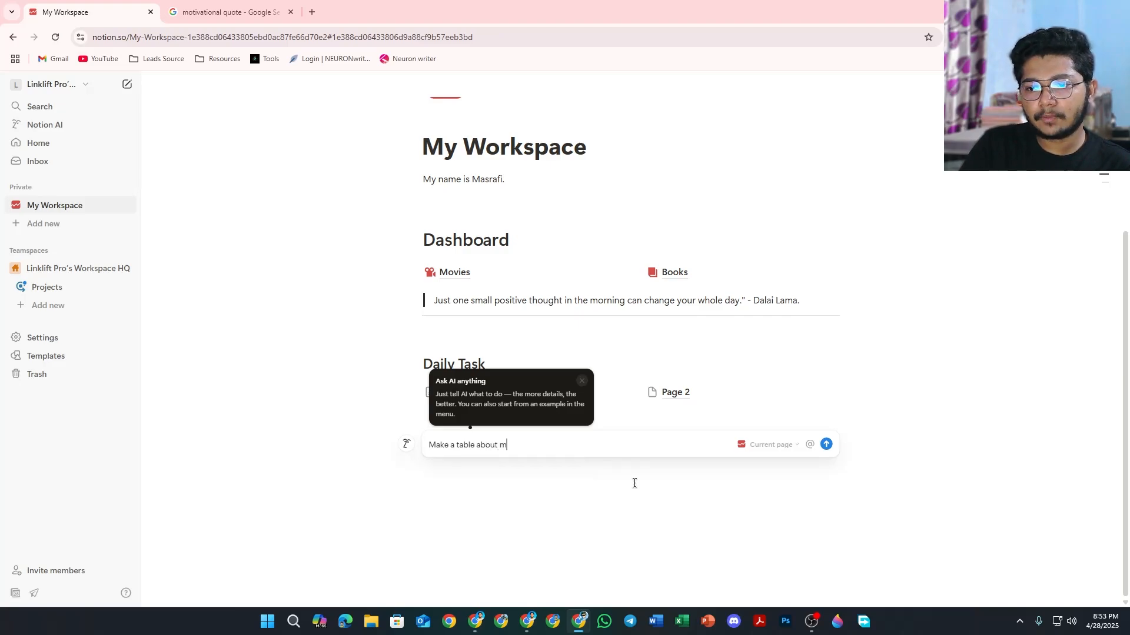
pyautogui.write('y daily rou')
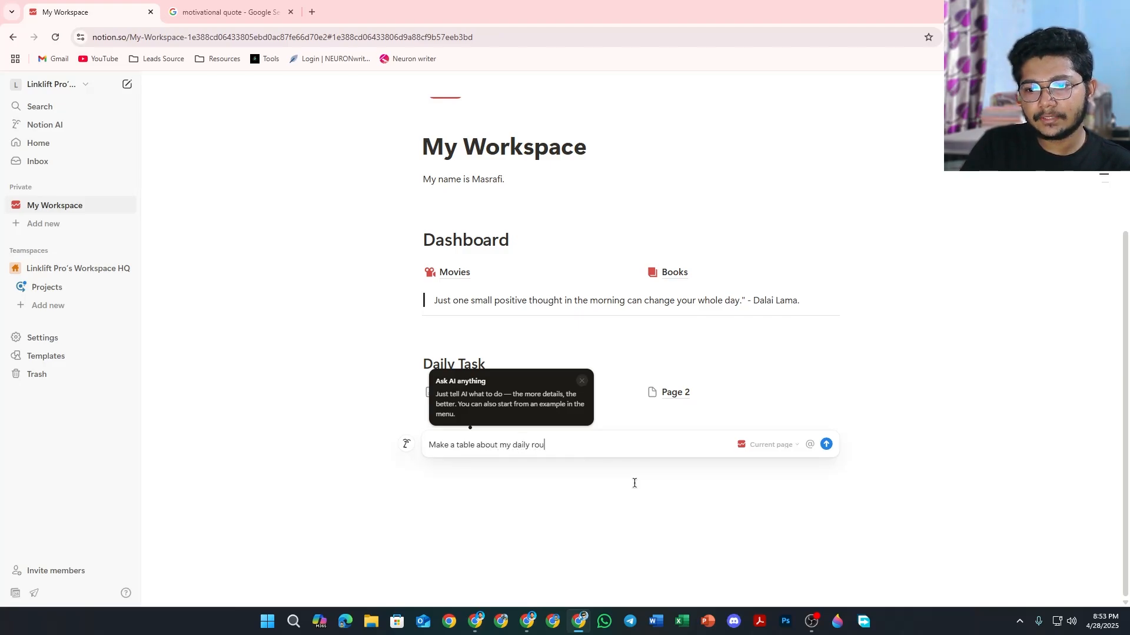
pyautogui.write('tine')
pyautogui.press('Return')
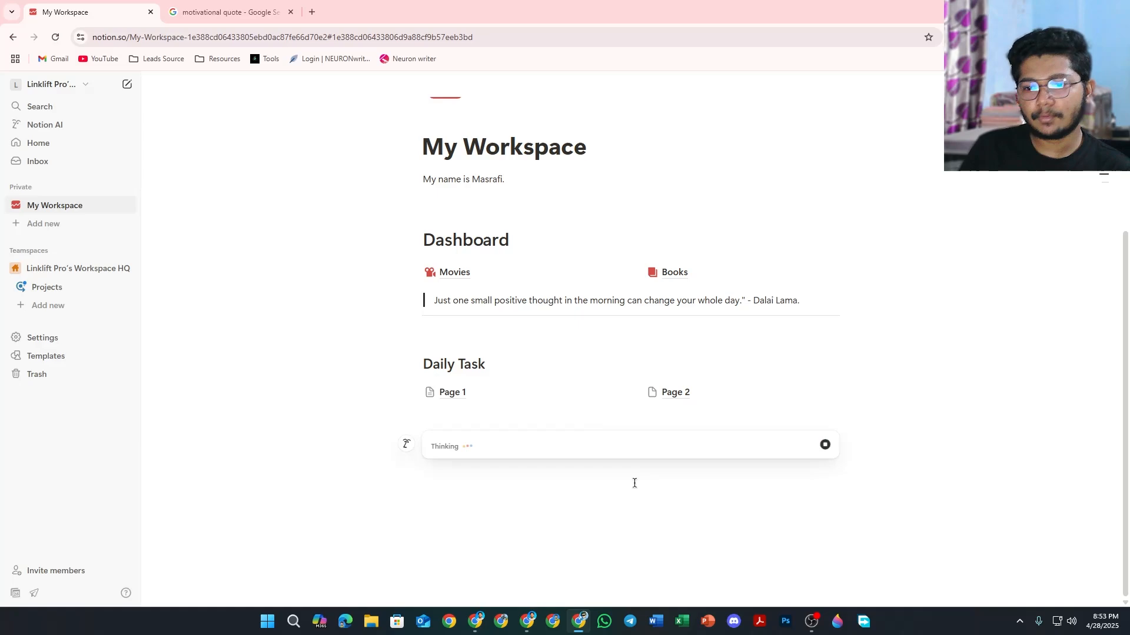
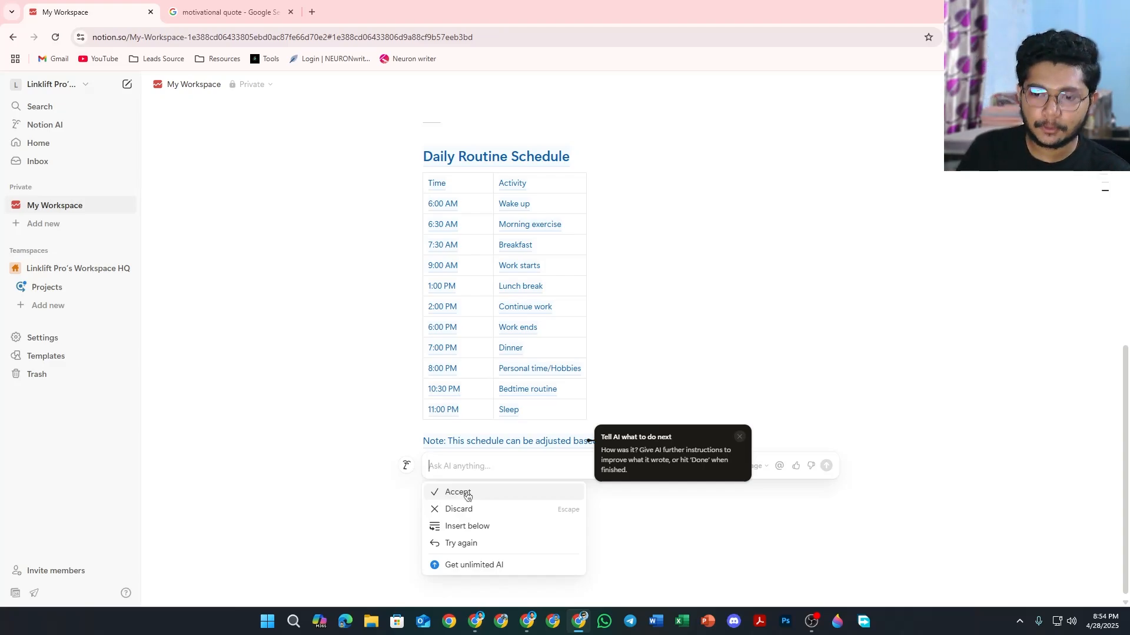
pyautogui.click(468, 497)
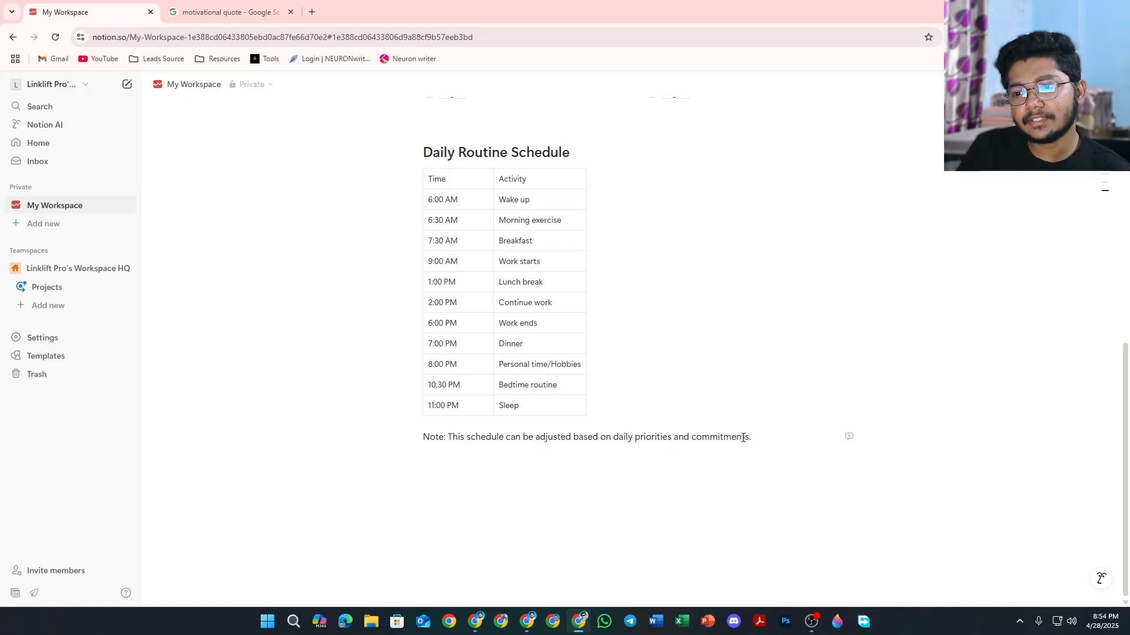
# Step: Review the Daily Routine Schedule table and add empty lines below the note that follows it
pyautogui.scroll(2, 590, 391)
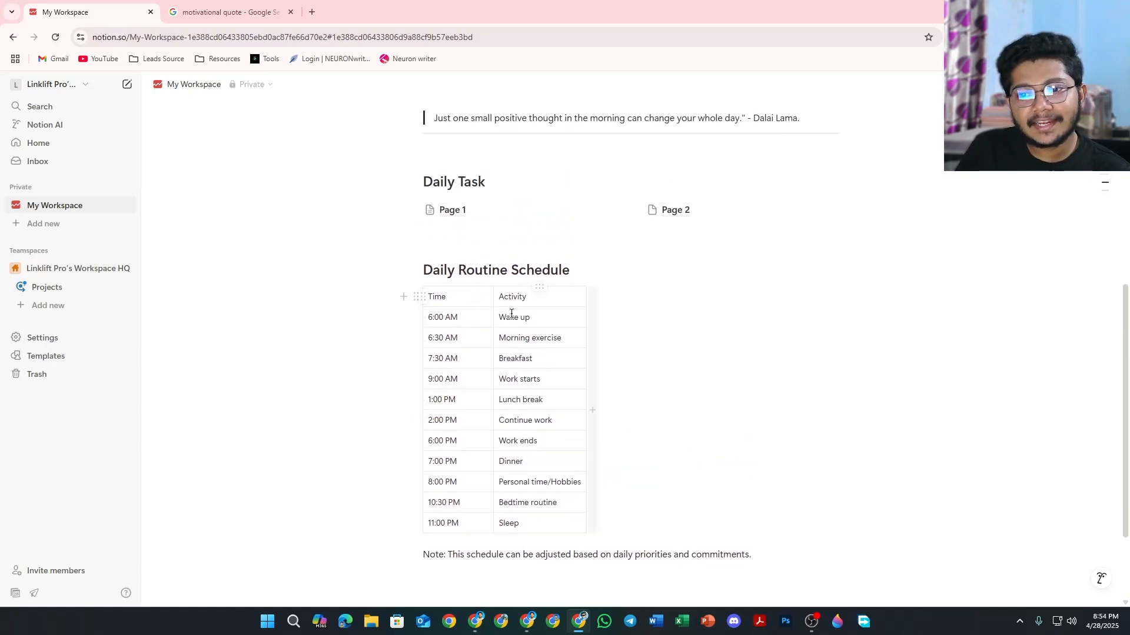
pyautogui.scroll(-1, 476, 443)
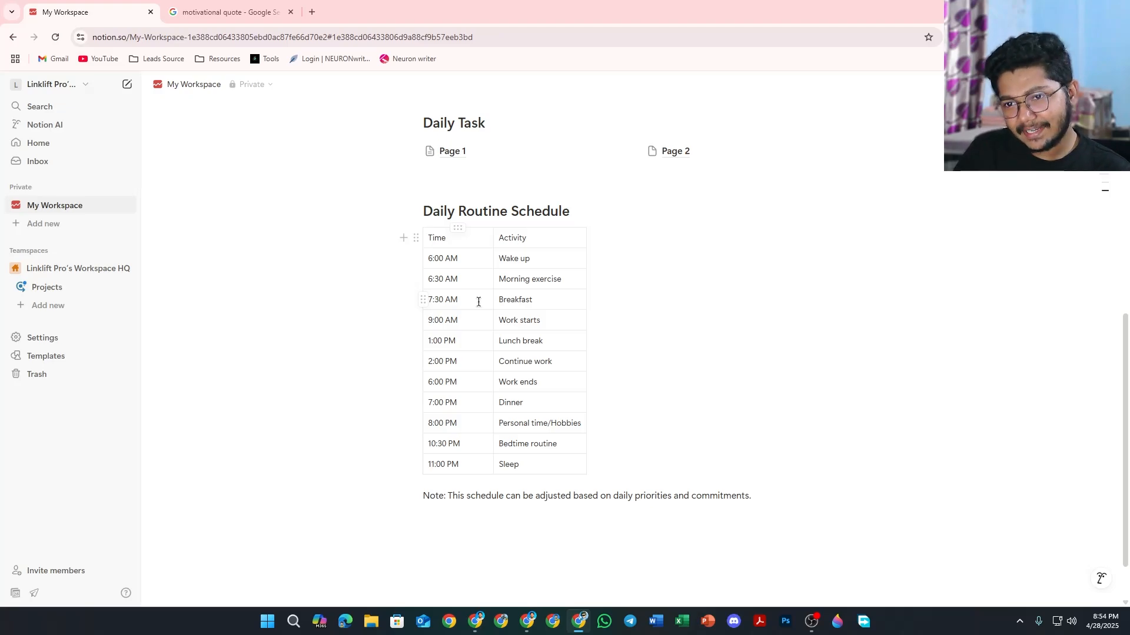
pyautogui.scroll(-1, 486, 324)
pyautogui.click(438, 470)
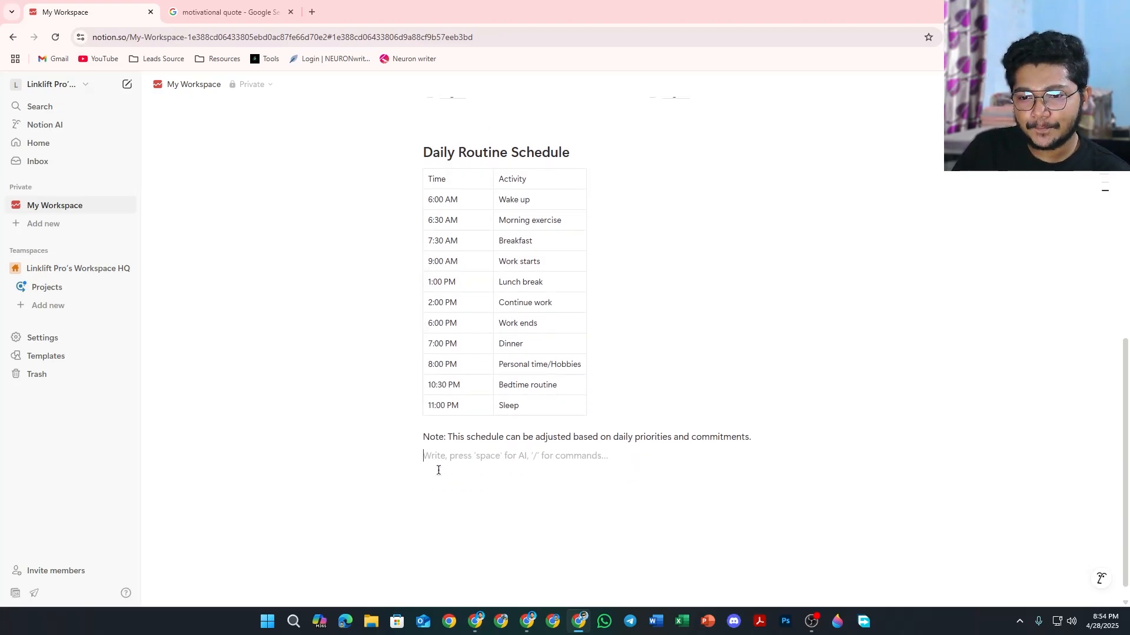
pyautogui.press('Return')
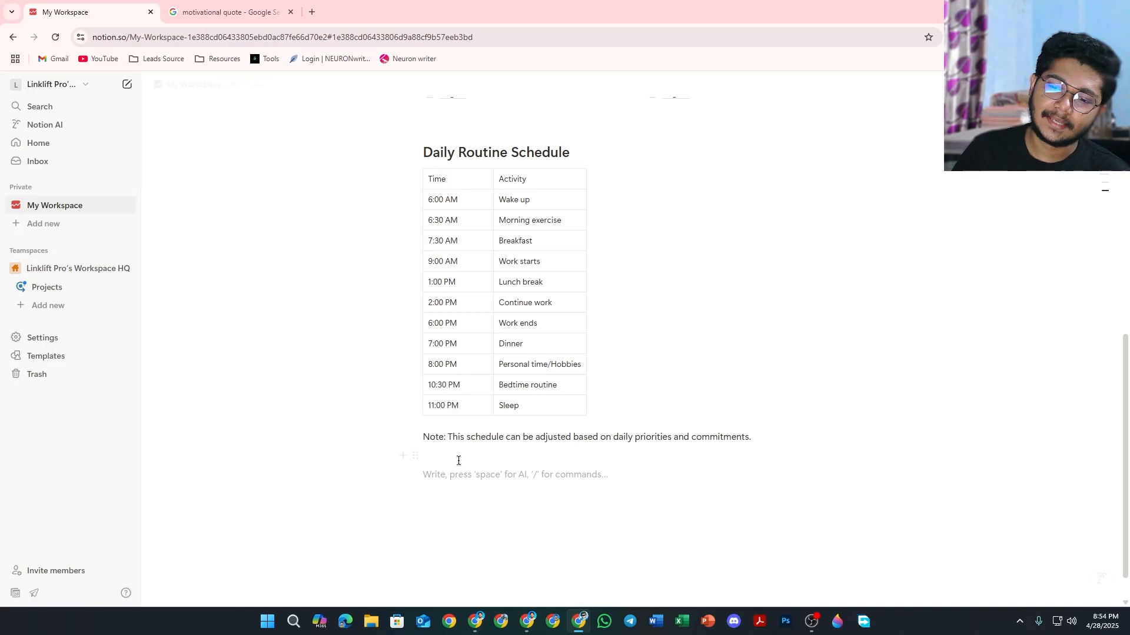
pyautogui.scroll(-1, 478, 441)
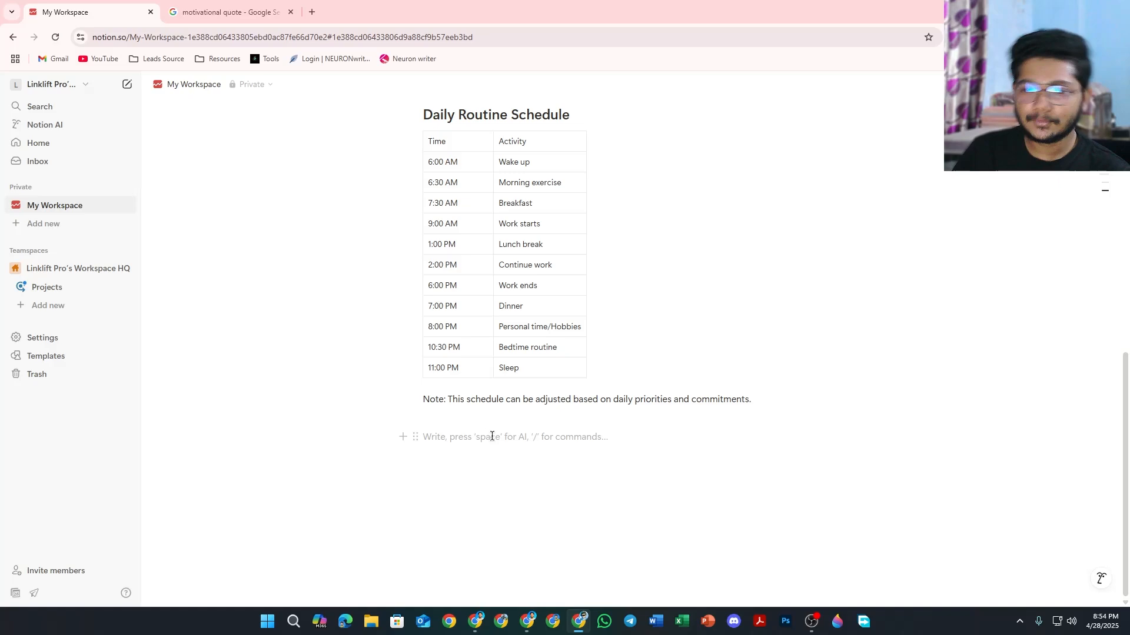
# Step: Open the Books page from the Dashboard and create a sub-page in it titled "Deep Work"
pyautogui.scroll(8, 492, 436)
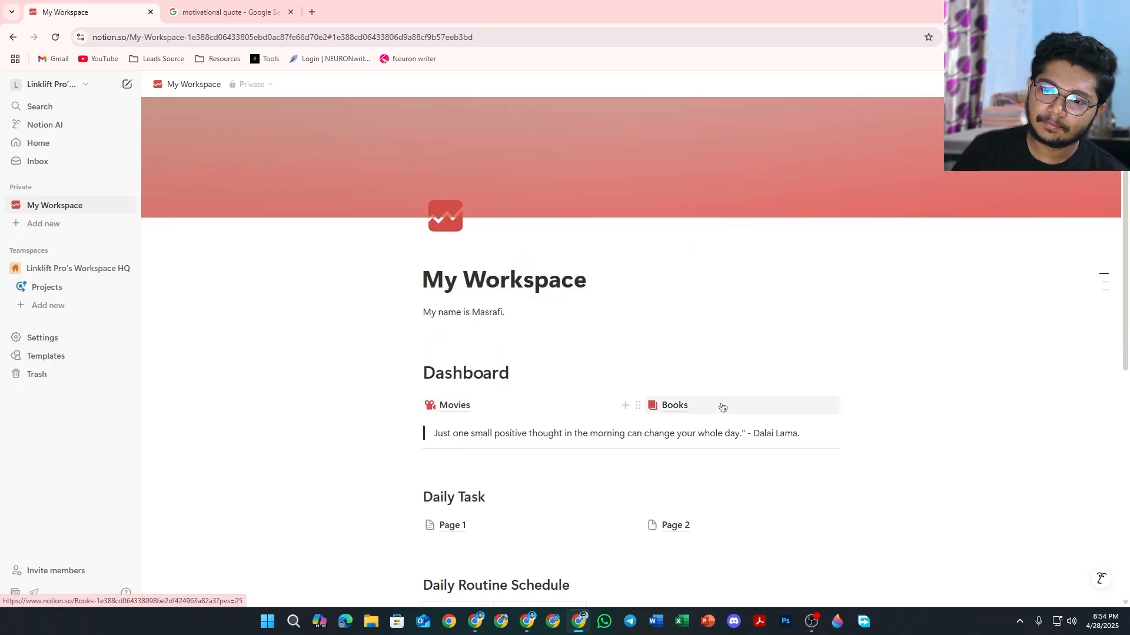
pyautogui.click(692, 406)
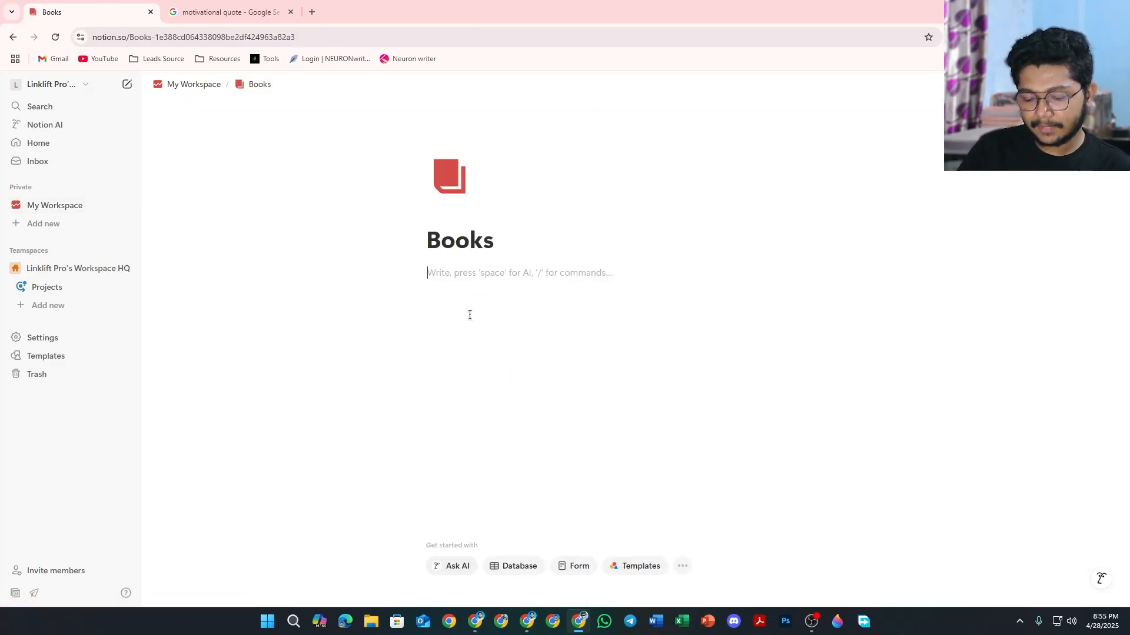
pyautogui.write('/page')
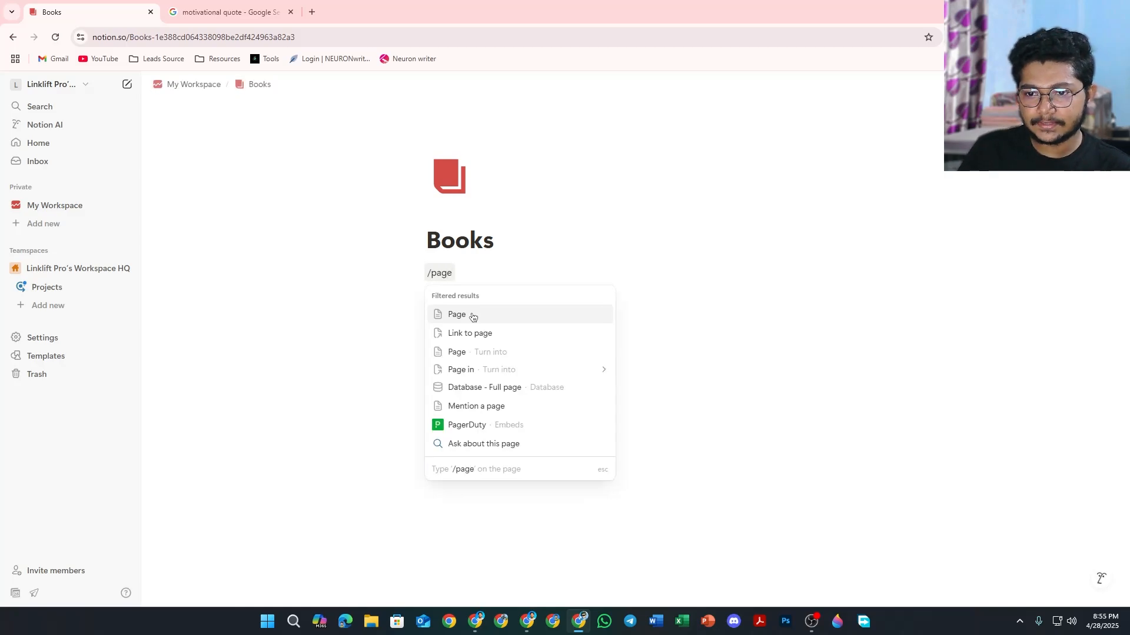
pyautogui.click(473, 317)
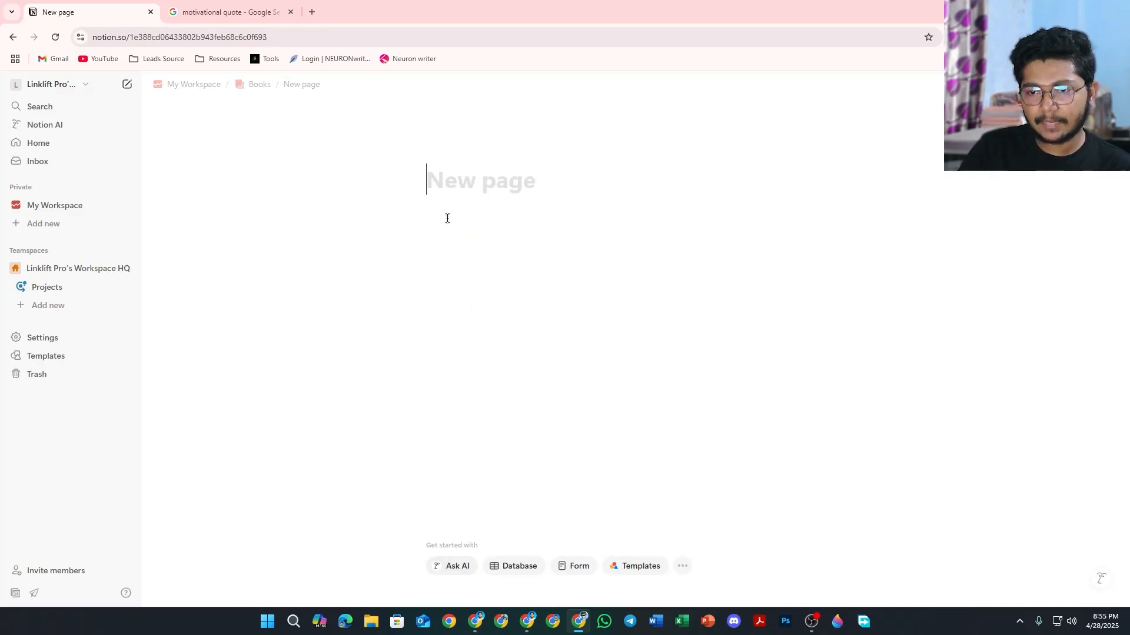
pyautogui.write('Deep Work')
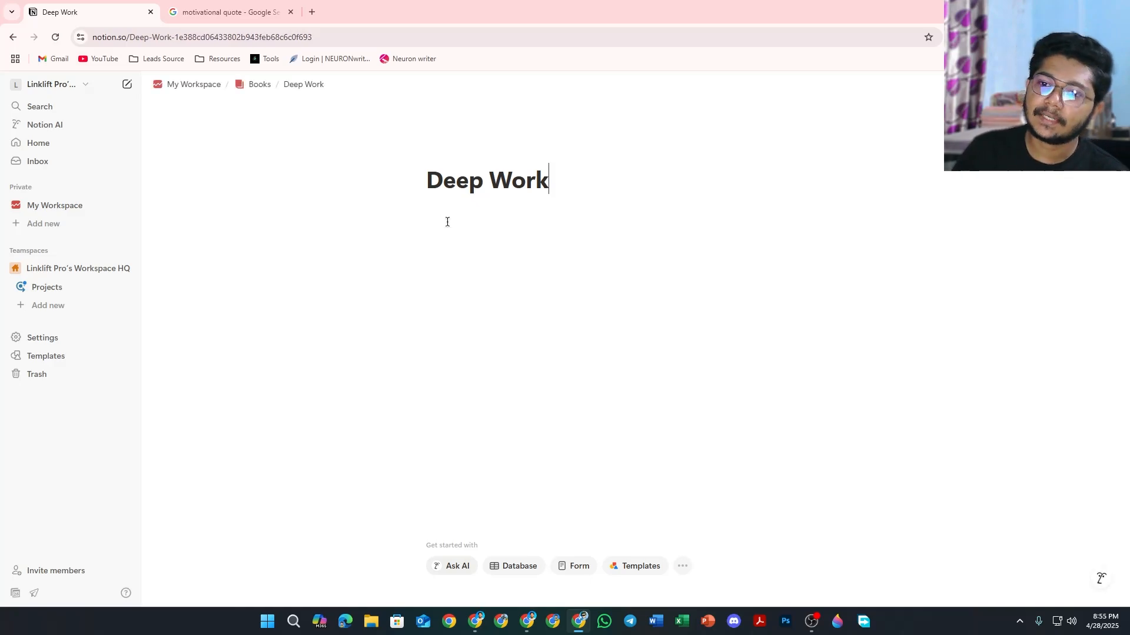
pyautogui.press('Return')
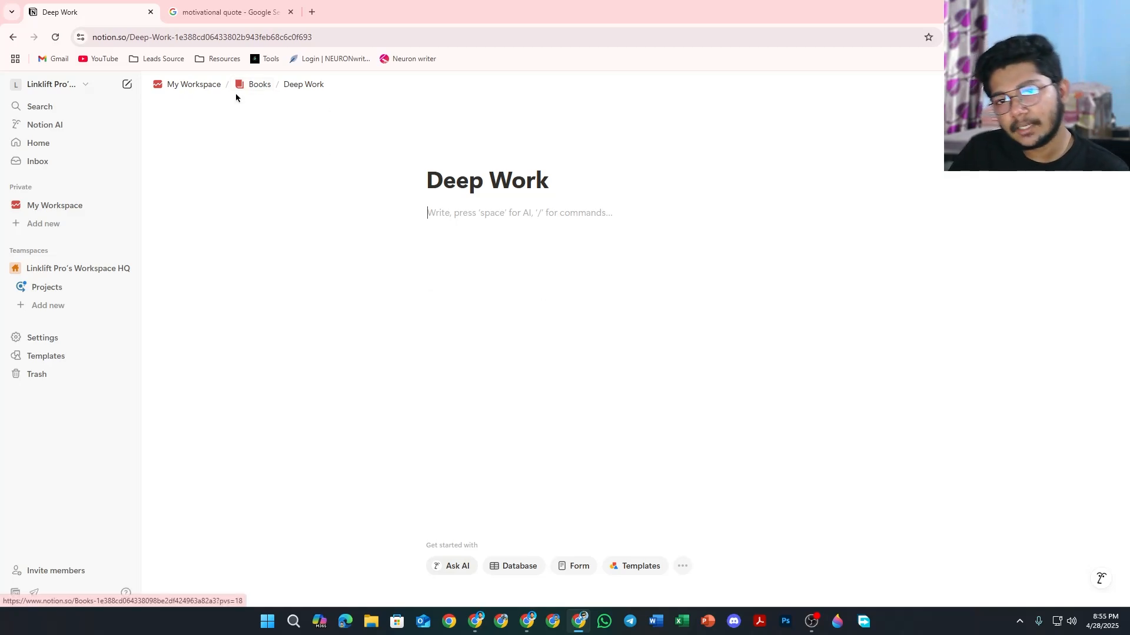
# Step: Go back up through Books to My Workspace, reopen Deep Work by way of Books, and return to My Workspace
pyautogui.click(260, 86)
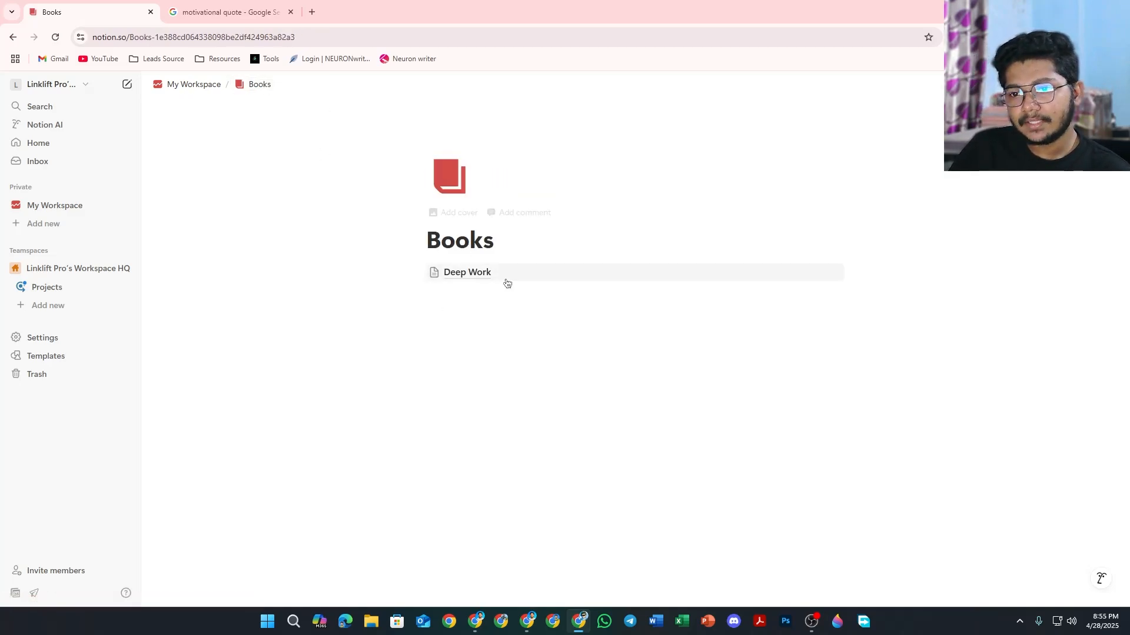
pyautogui.click(192, 85)
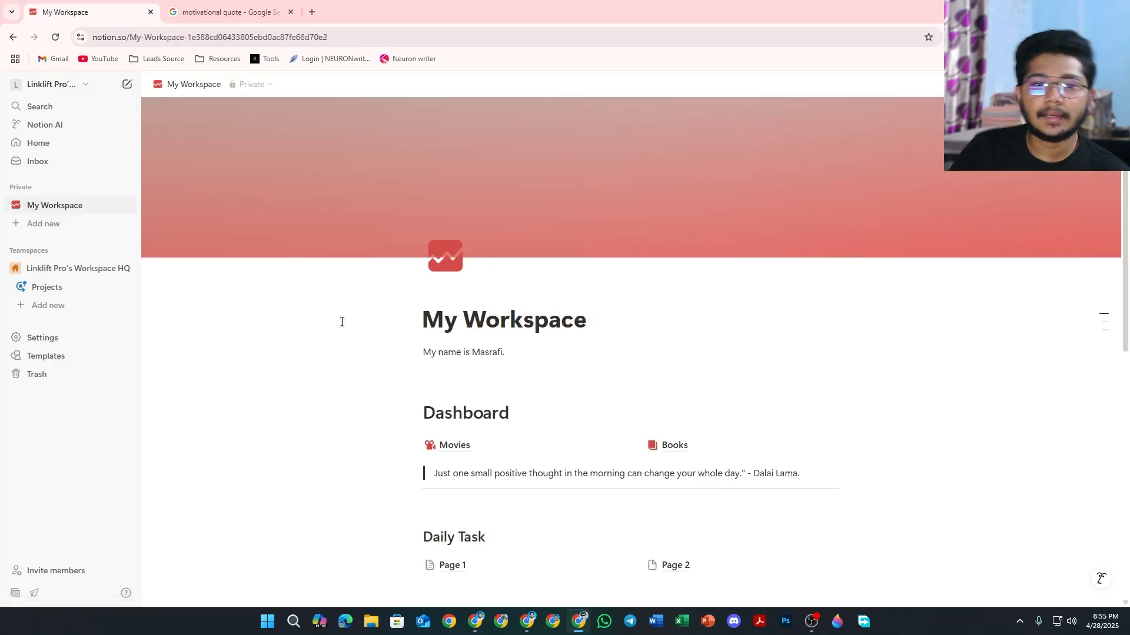
pyautogui.scroll(-3, 353, 300)
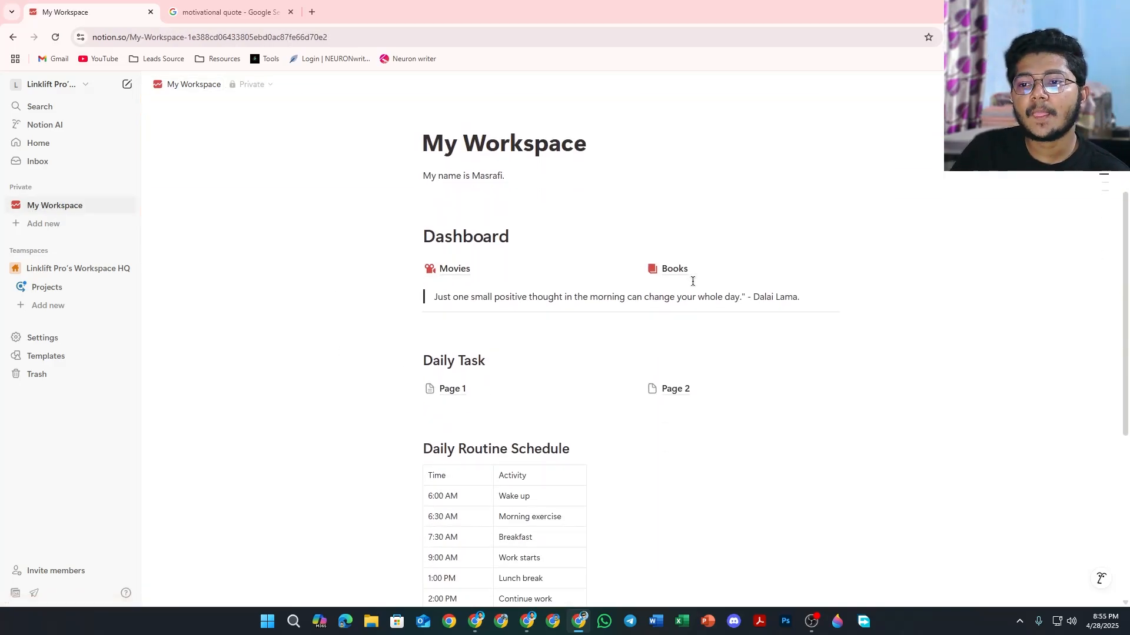
pyautogui.click(669, 273)
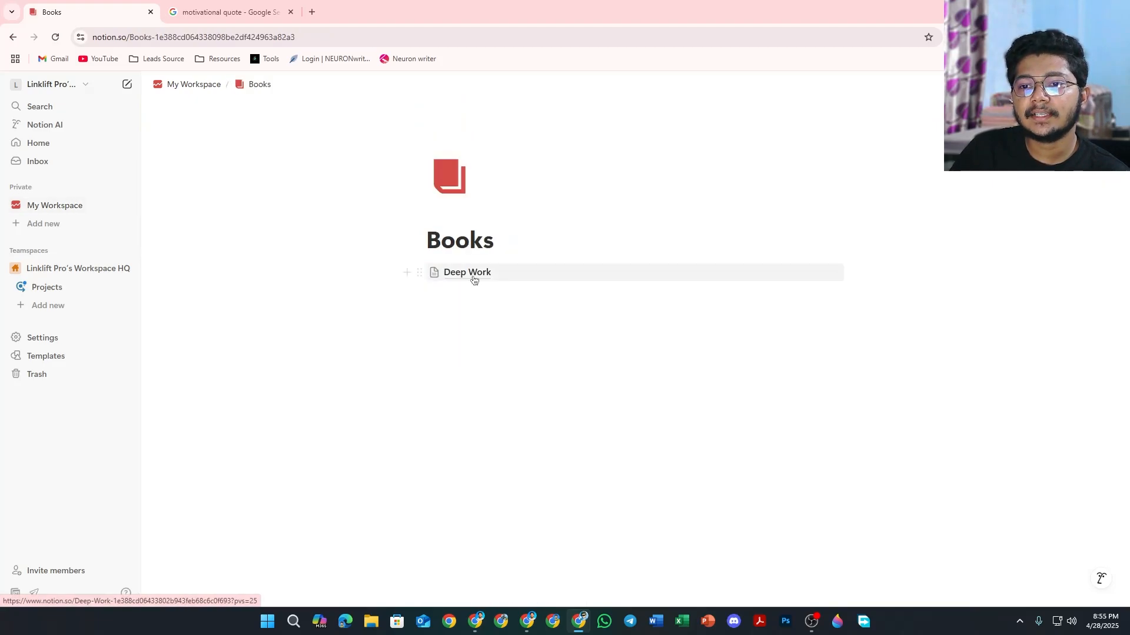
pyautogui.click(475, 274)
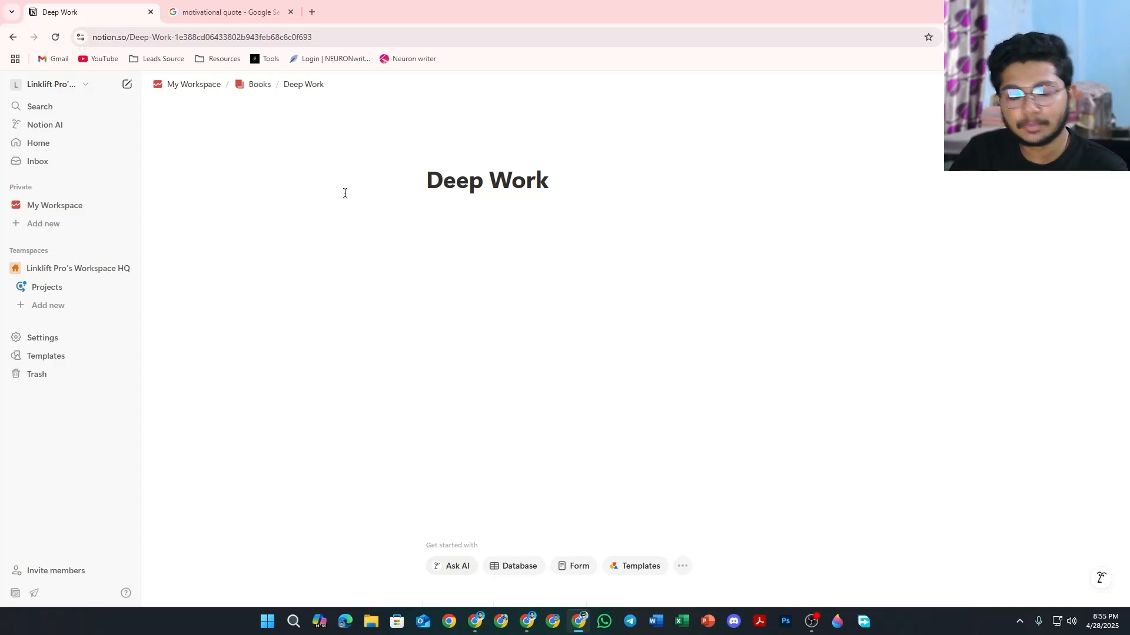
pyautogui.click(200, 86)
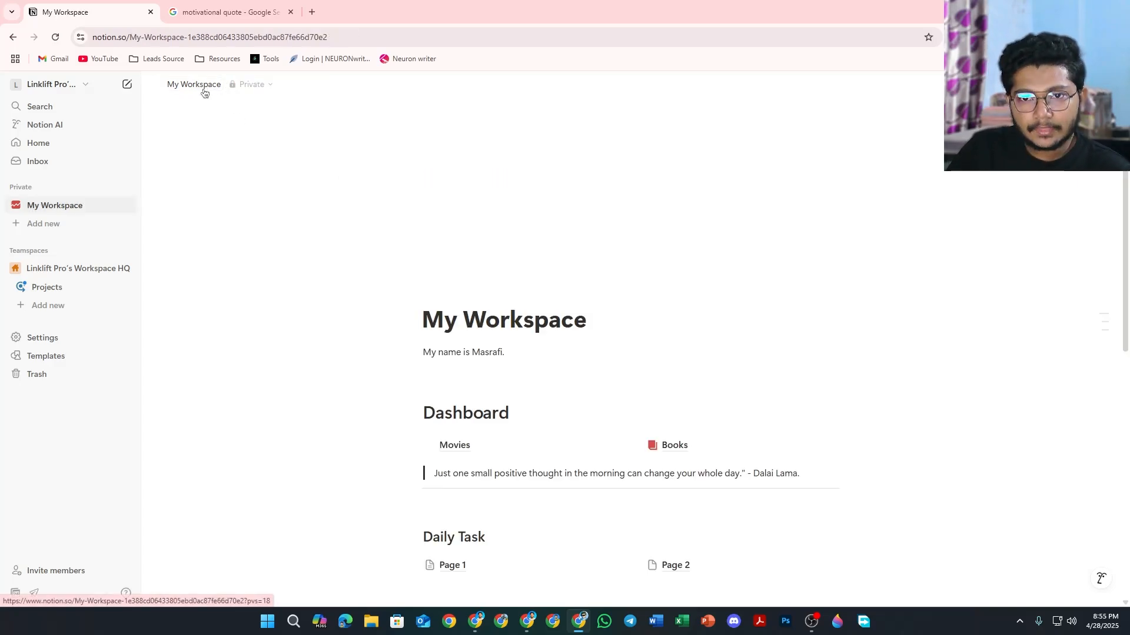
pyautogui.scroll(-7, 398, 305)
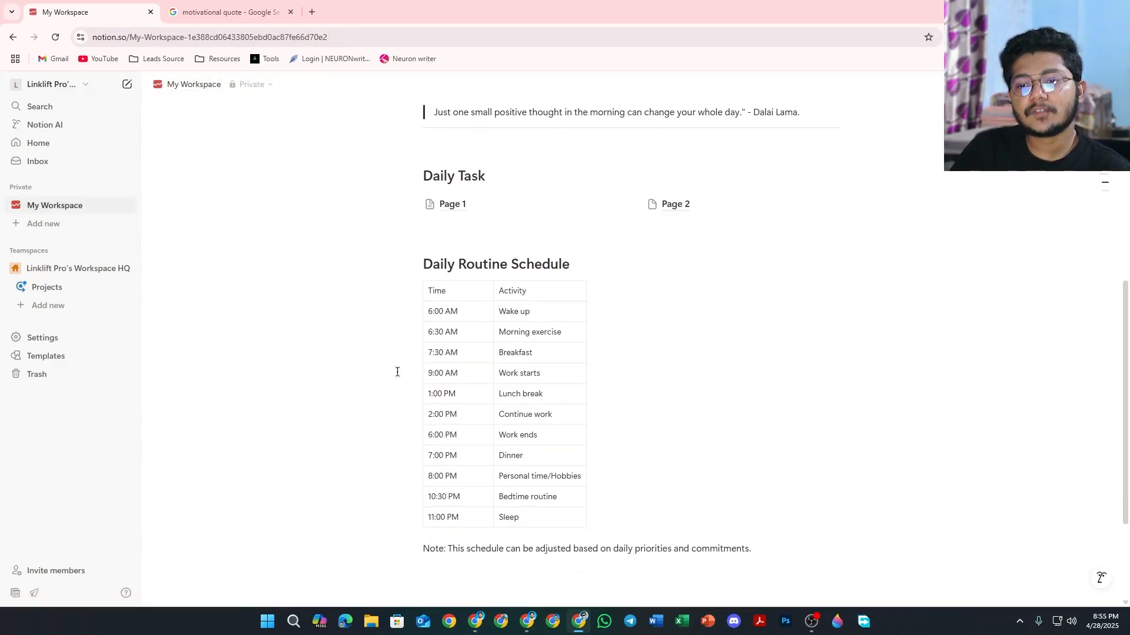
pyautogui.click(439, 436)
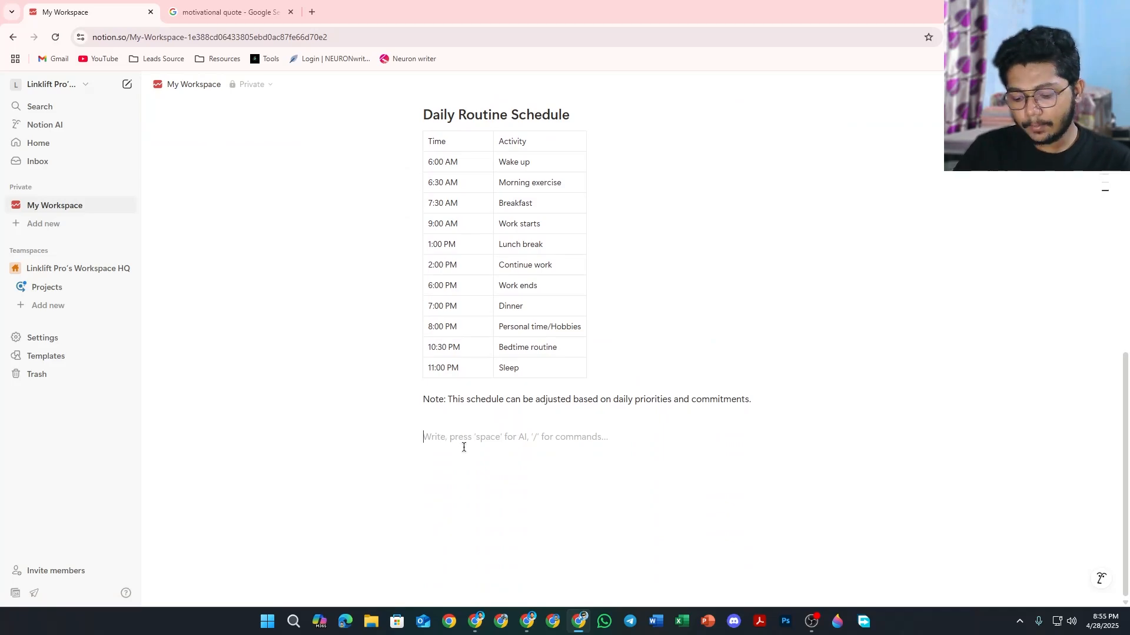
pyautogui.write('/linke')
pyautogui.press('BackSpace')
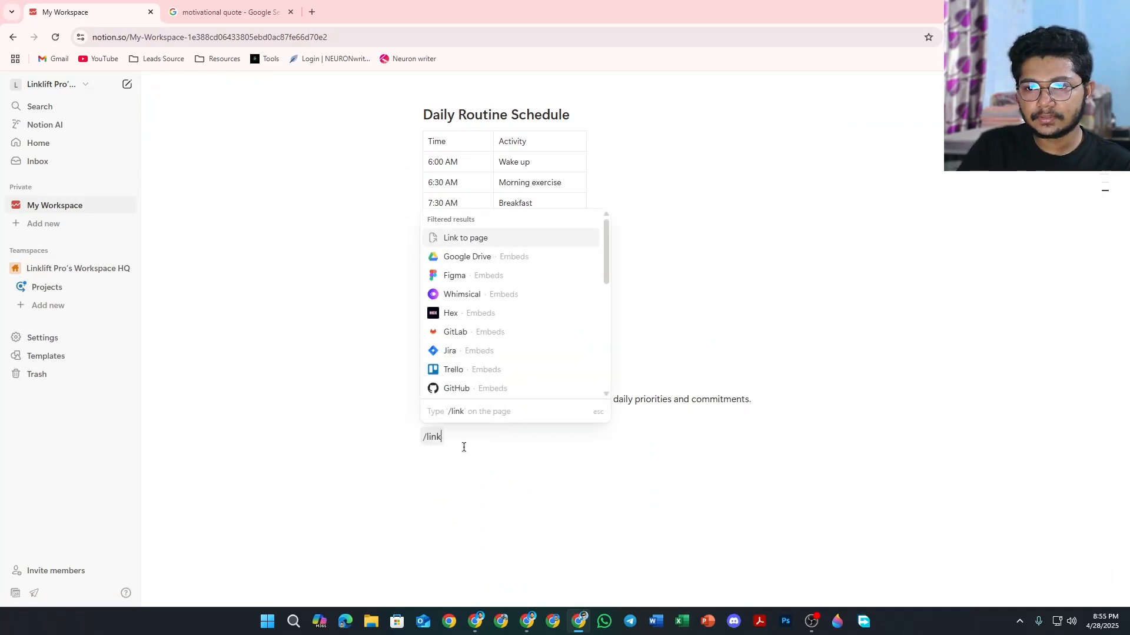
pyautogui.click(514, 242)
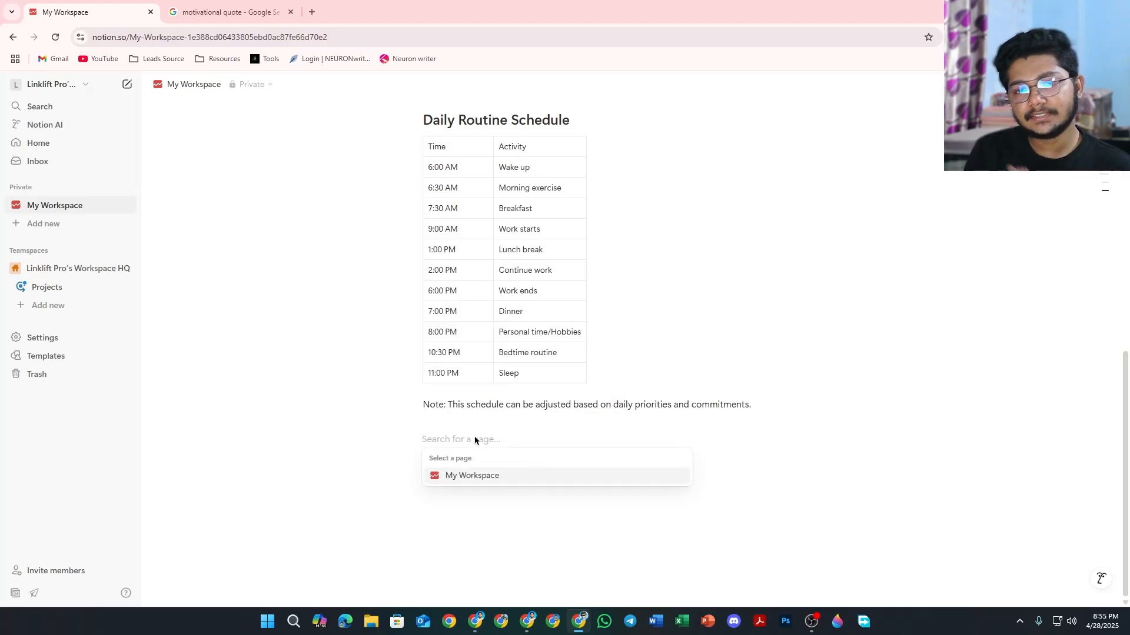
pyautogui.write('deep')
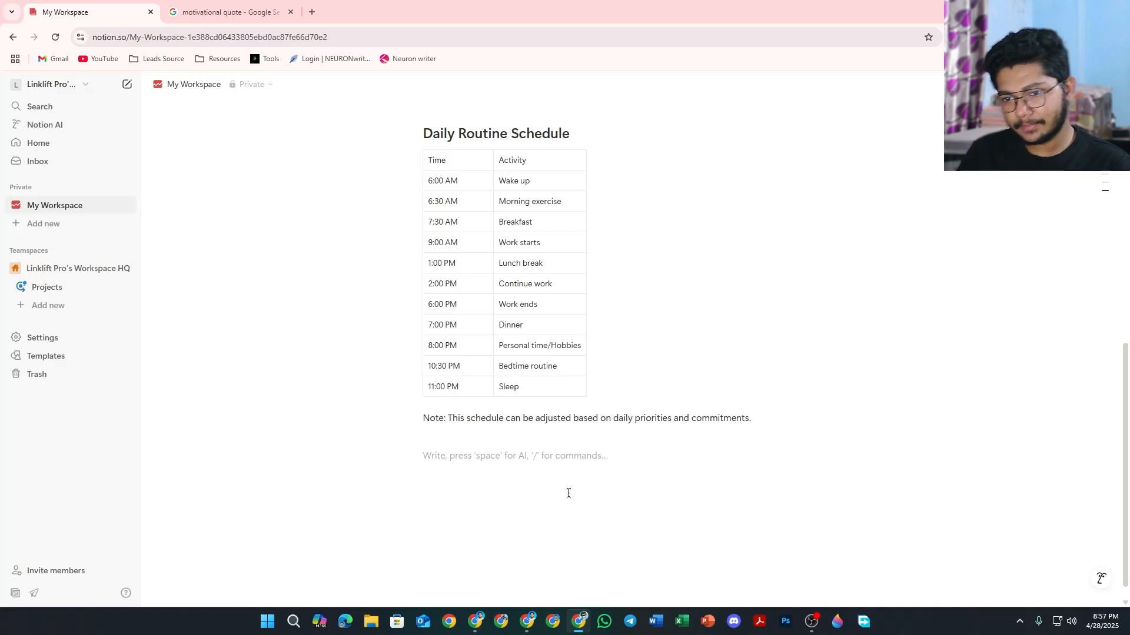
# Step: Insert a link to the Deep Work page on the empty line below the schedule note and test it, ending back on My Workspace
pyautogui.write('/linke')
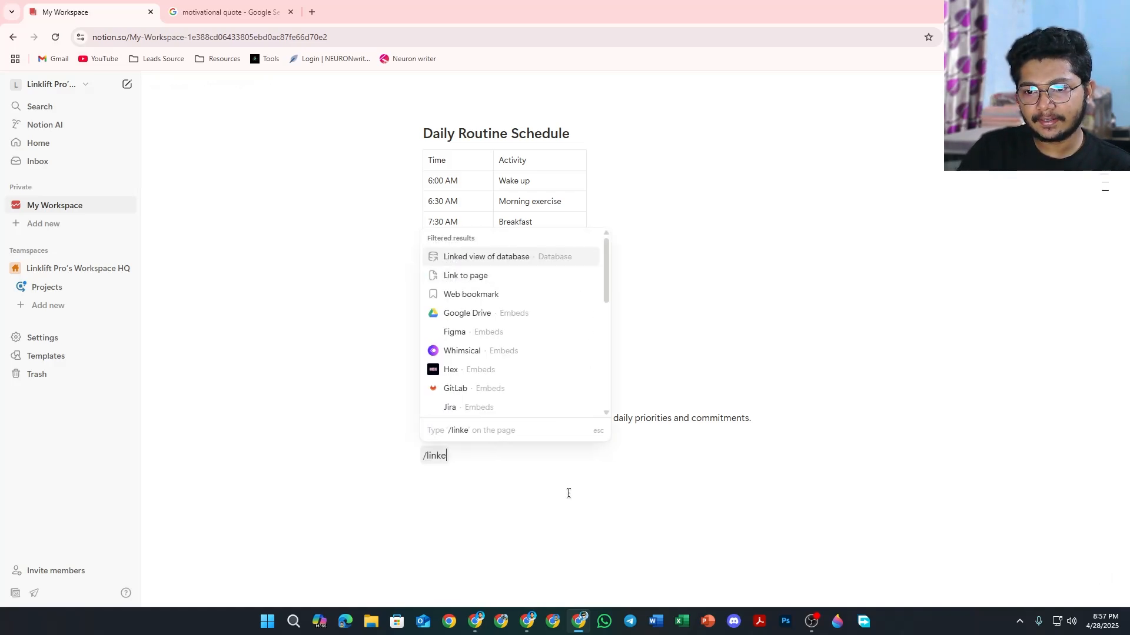
pyautogui.press('BackSpace')
pyautogui.write('to')
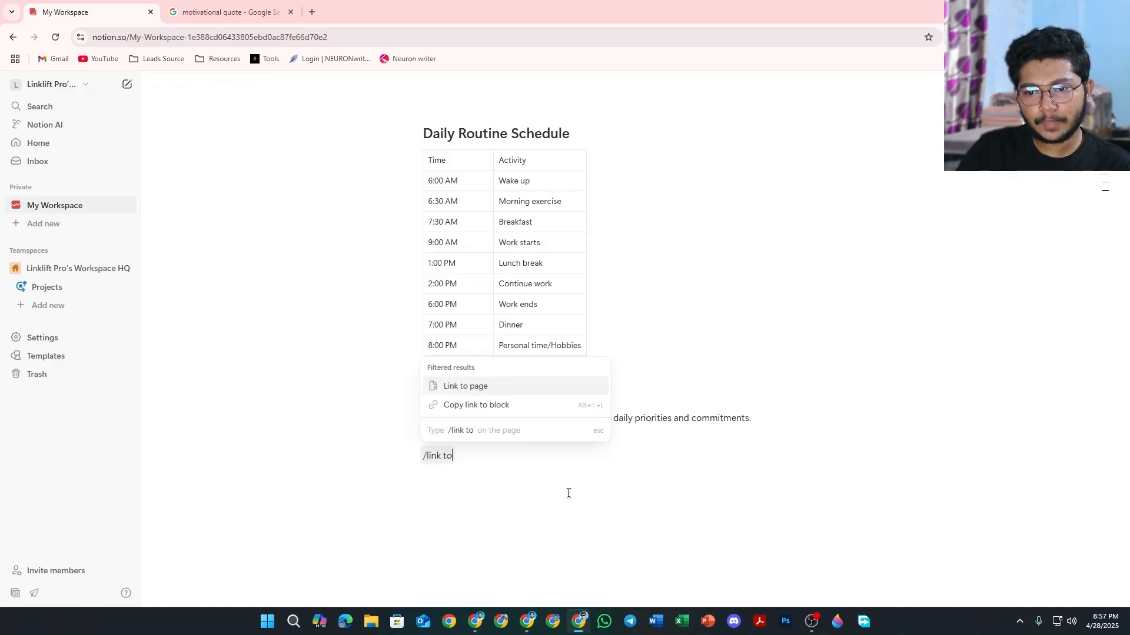
pyautogui.click(544, 388)
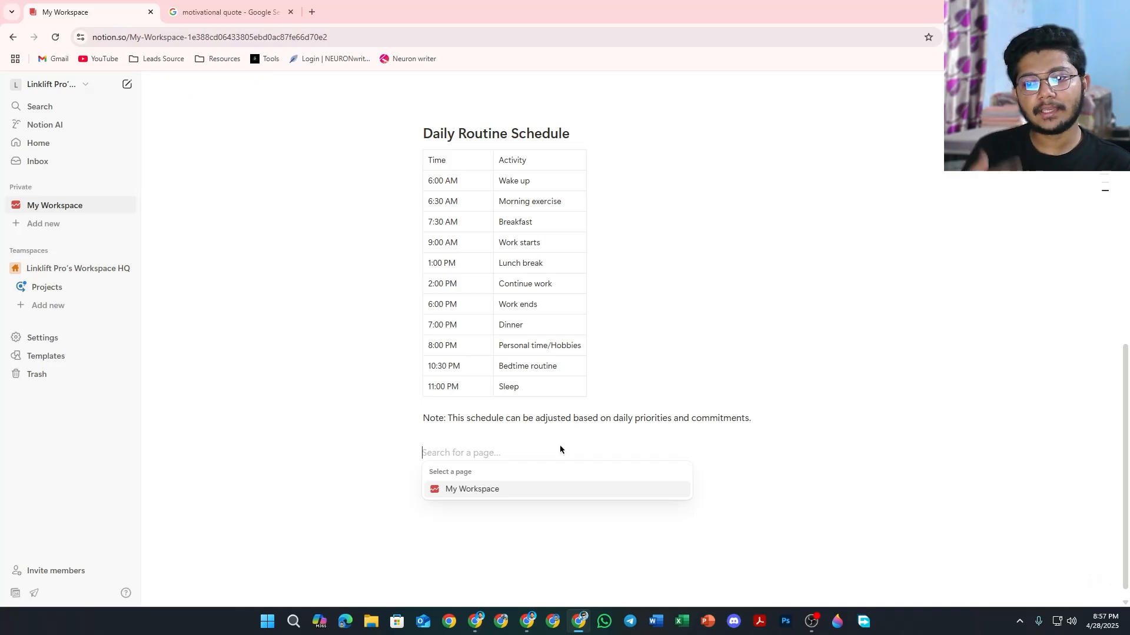
pyautogui.write('D')
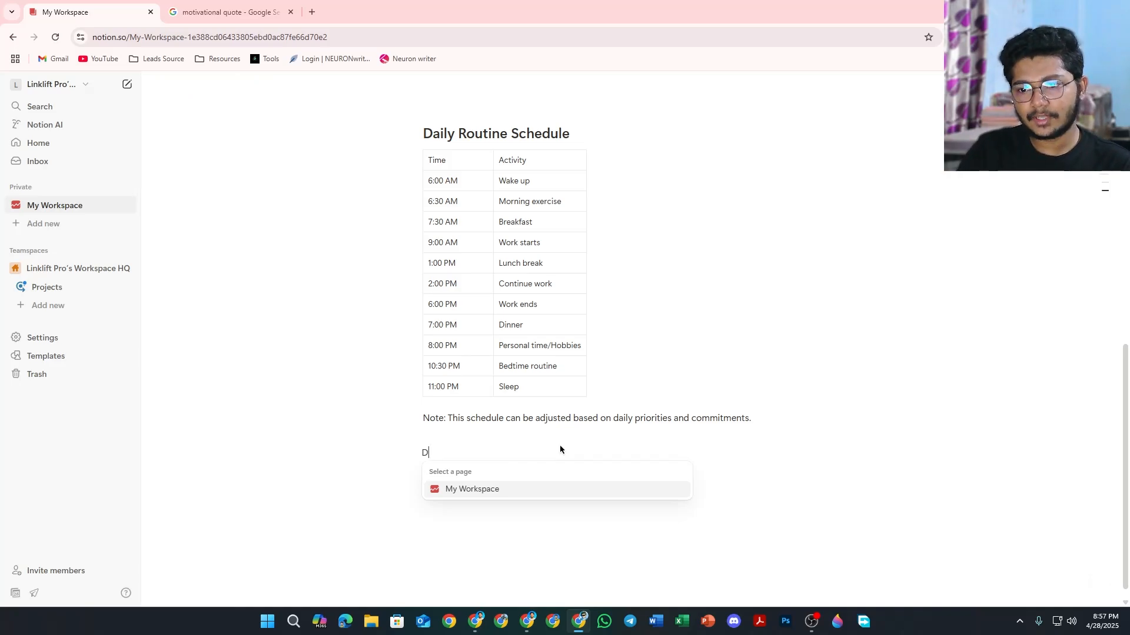
pyautogui.write('eep Work')
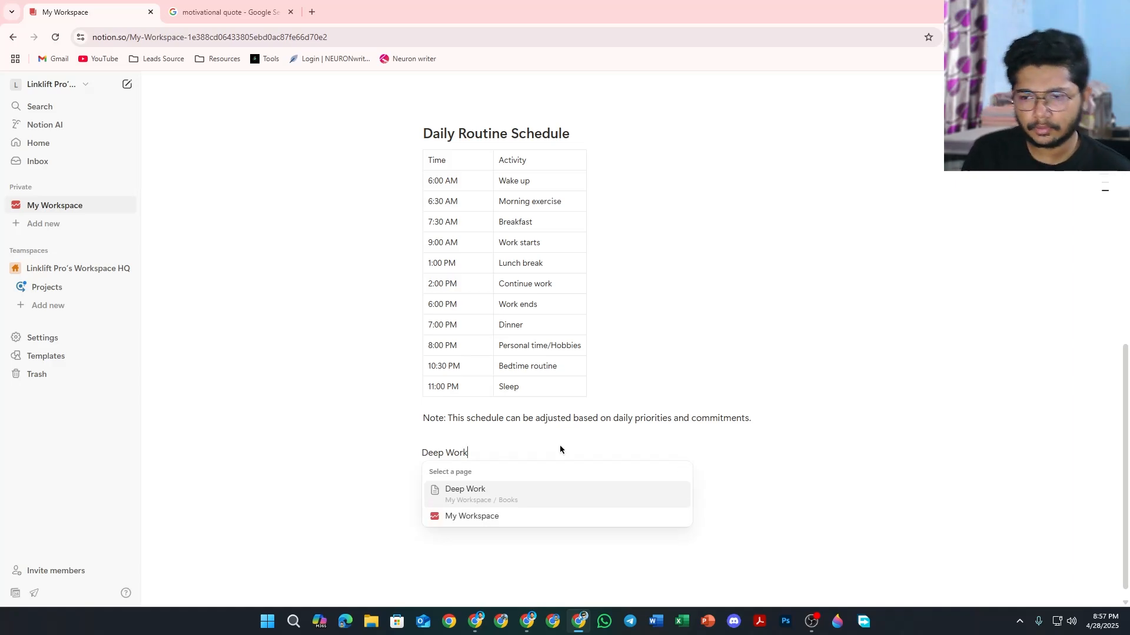
pyautogui.click(463, 493)
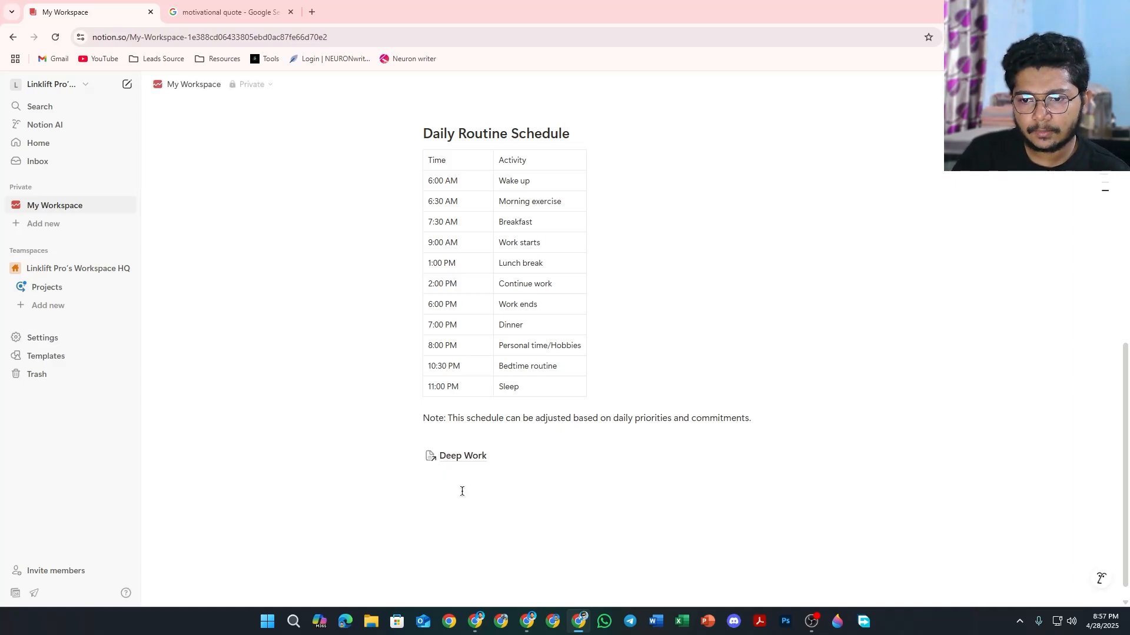
pyautogui.click(458, 460)
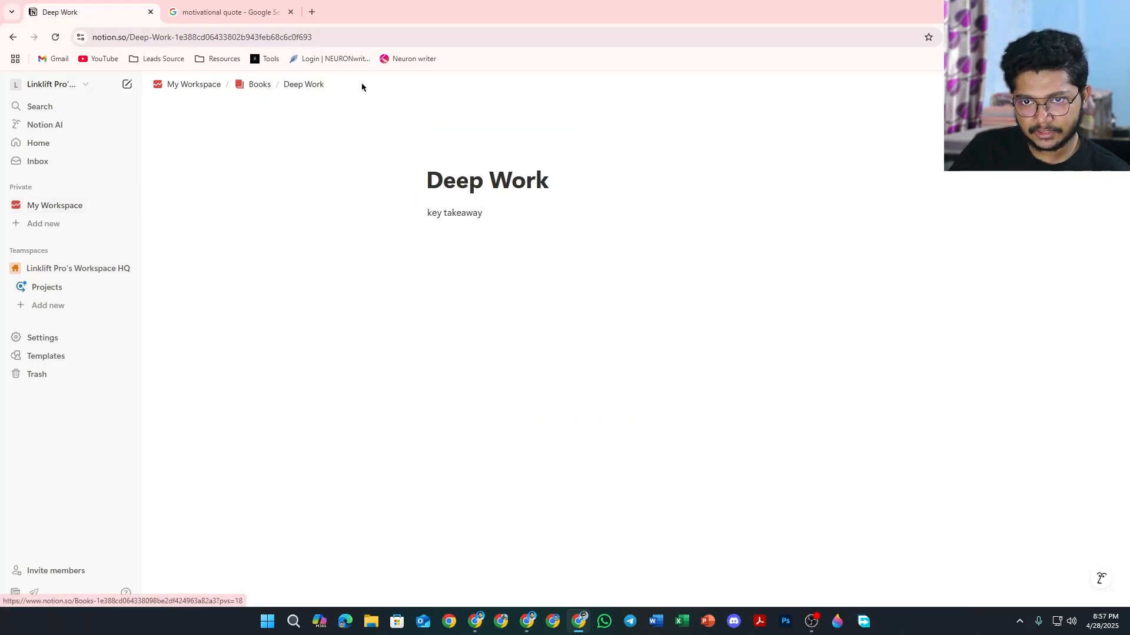
pyautogui.click(174, 85)
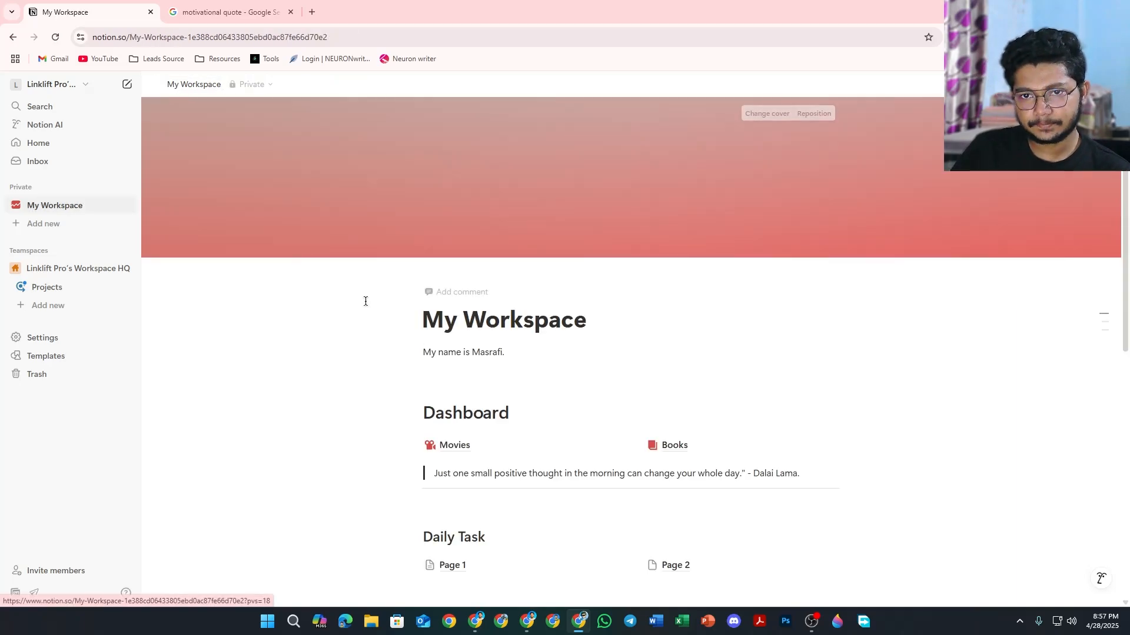
# Step: Review the My Workspace page down to the Deep Work link, and check what its Books page contains
pyautogui.scroll(-7, 400, 367)
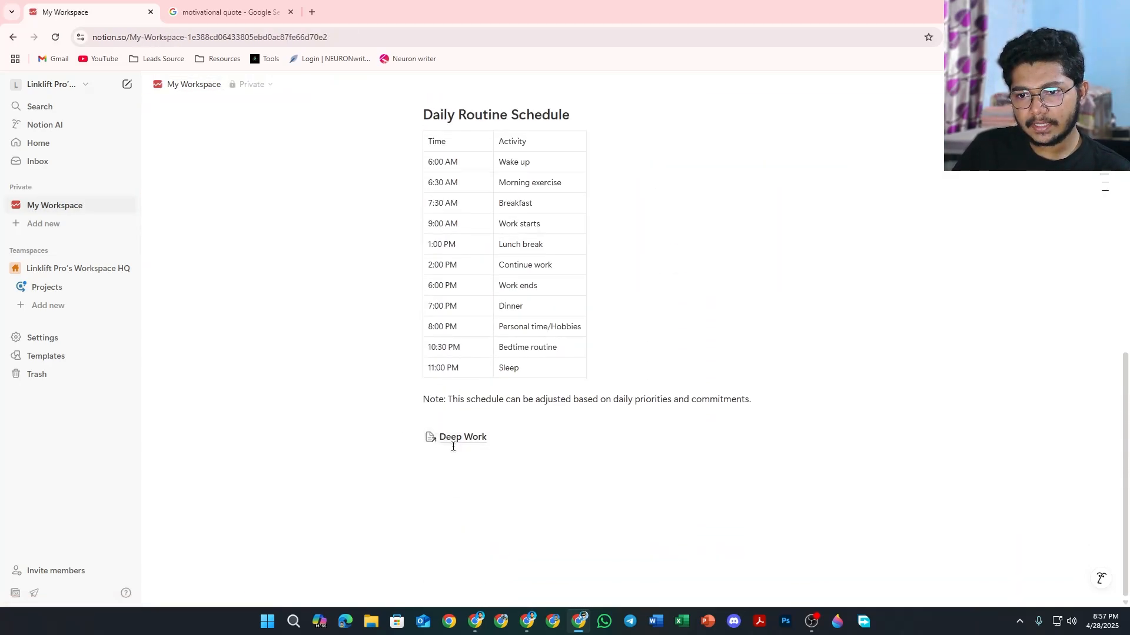
pyautogui.scroll(4, 412, 442)
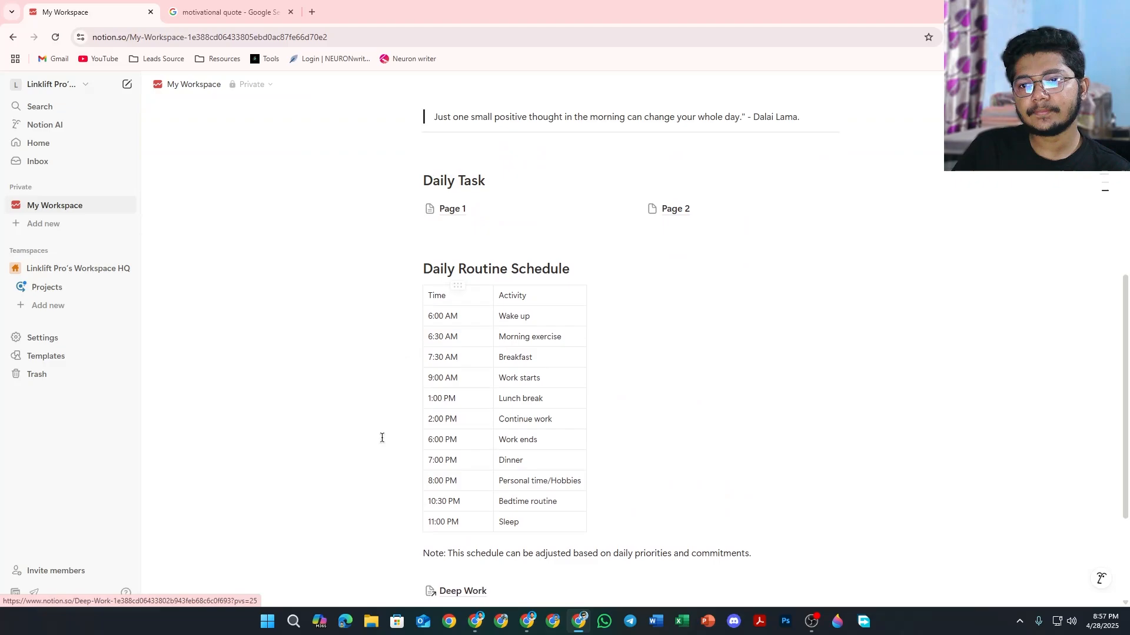
pyautogui.scroll(4, 369, 427)
pyautogui.click(673, 404)
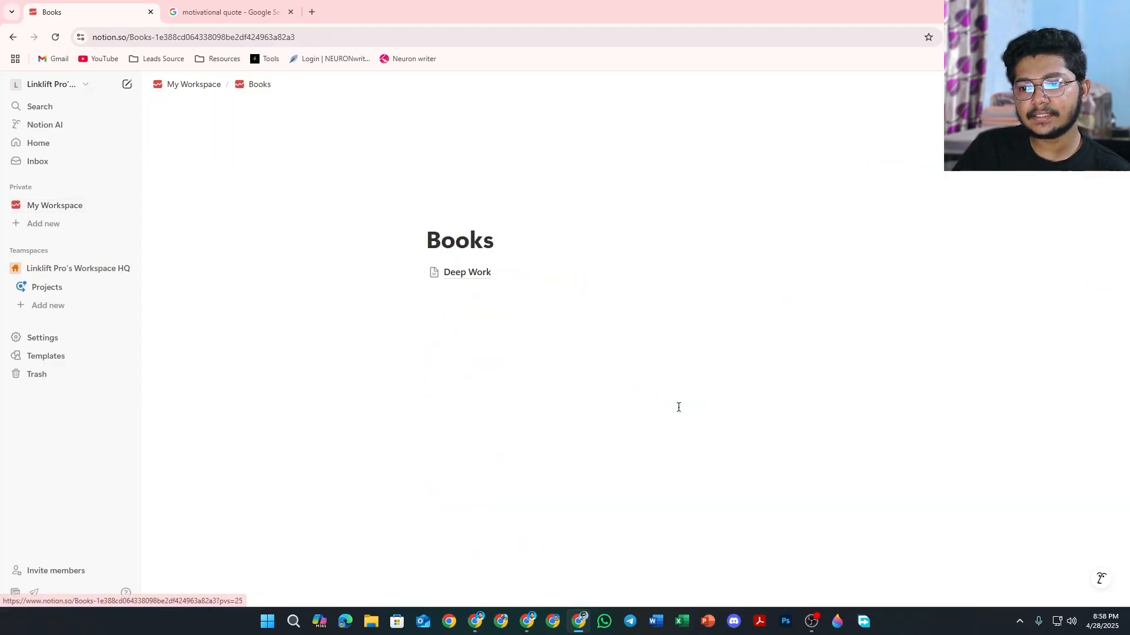
pyautogui.click(193, 86)
pyautogui.scroll(-8, 377, 330)
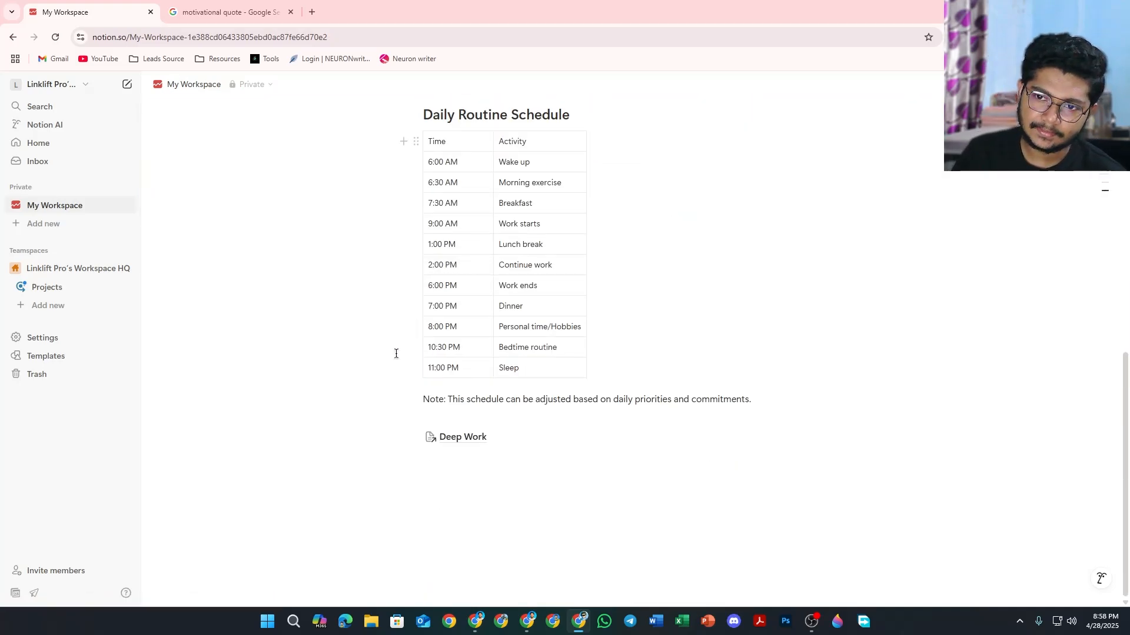
pyautogui.scroll(2, 396, 354)
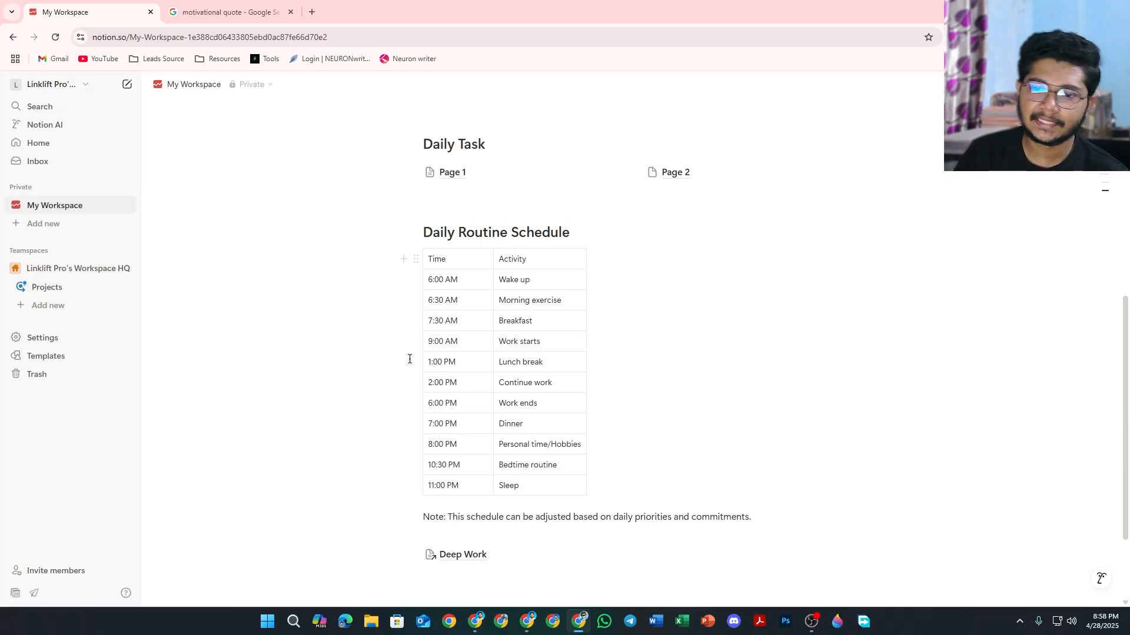
pyautogui.scroll(-2, 409, 368)
pyautogui.scroll(4, 412, 378)
pyautogui.scroll(-3, 412, 379)
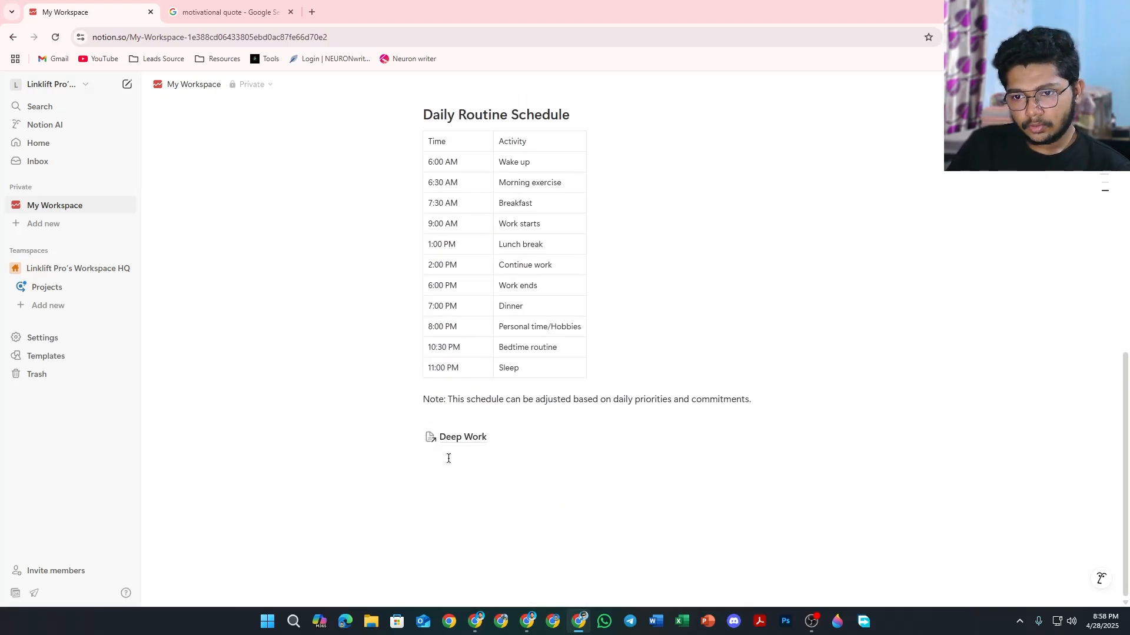
# Step: Browse the available block types, from basic blocks to media, on a new line below the Deep Work link
pyautogui.click(470, 483)
pyautogui.press('Return')
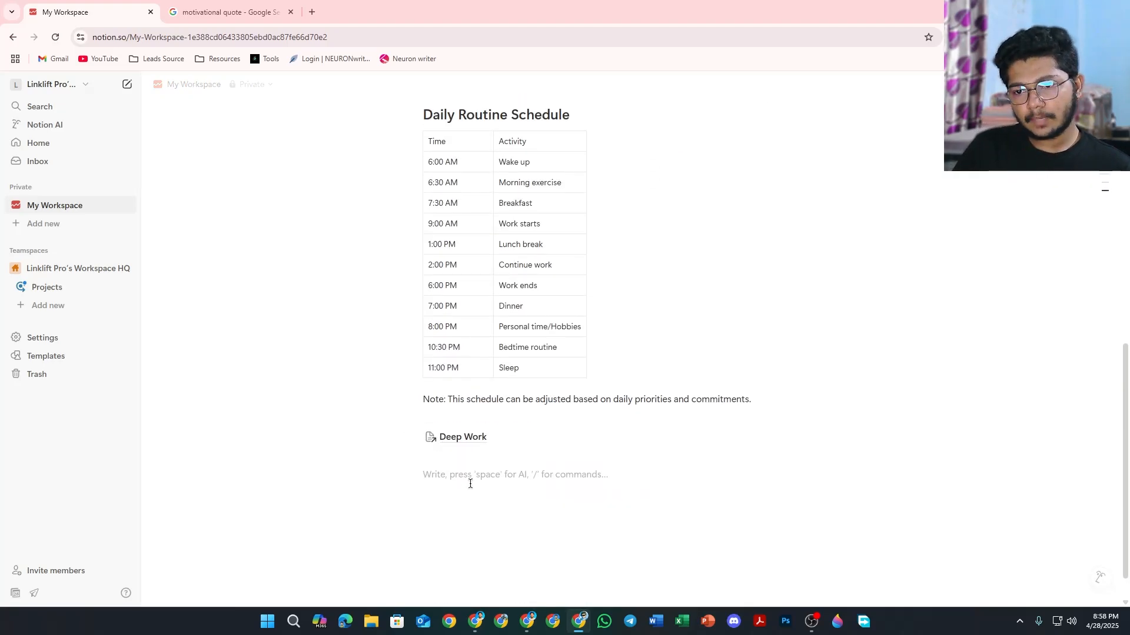
pyautogui.write('/')
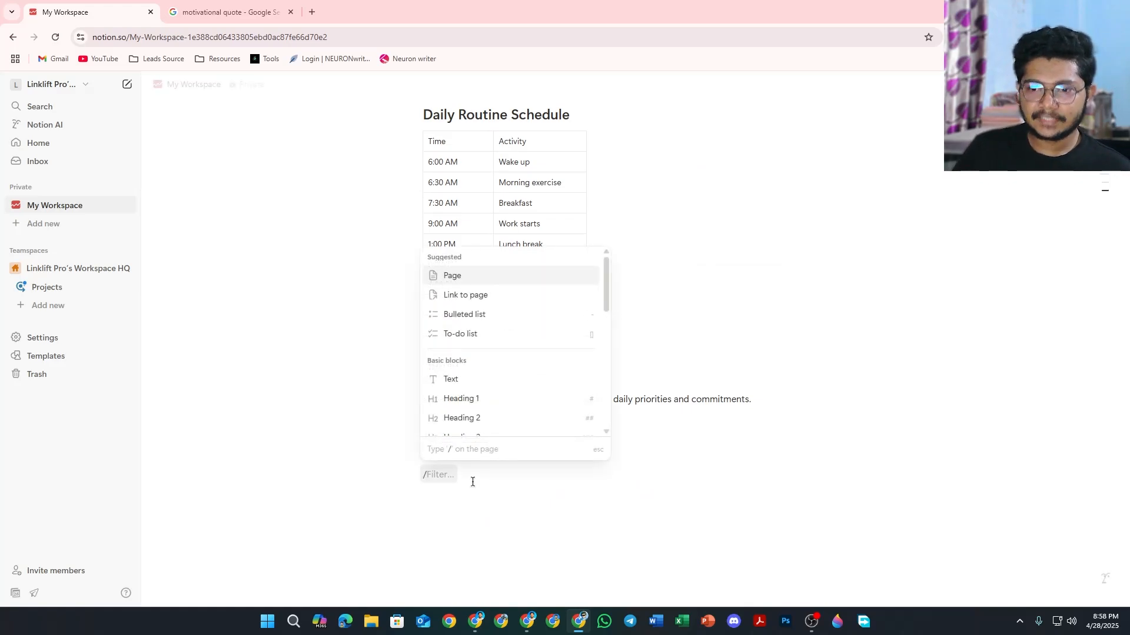
pyautogui.scroll(-1, 494, 323)
pyautogui.scroll(-3, 475, 313)
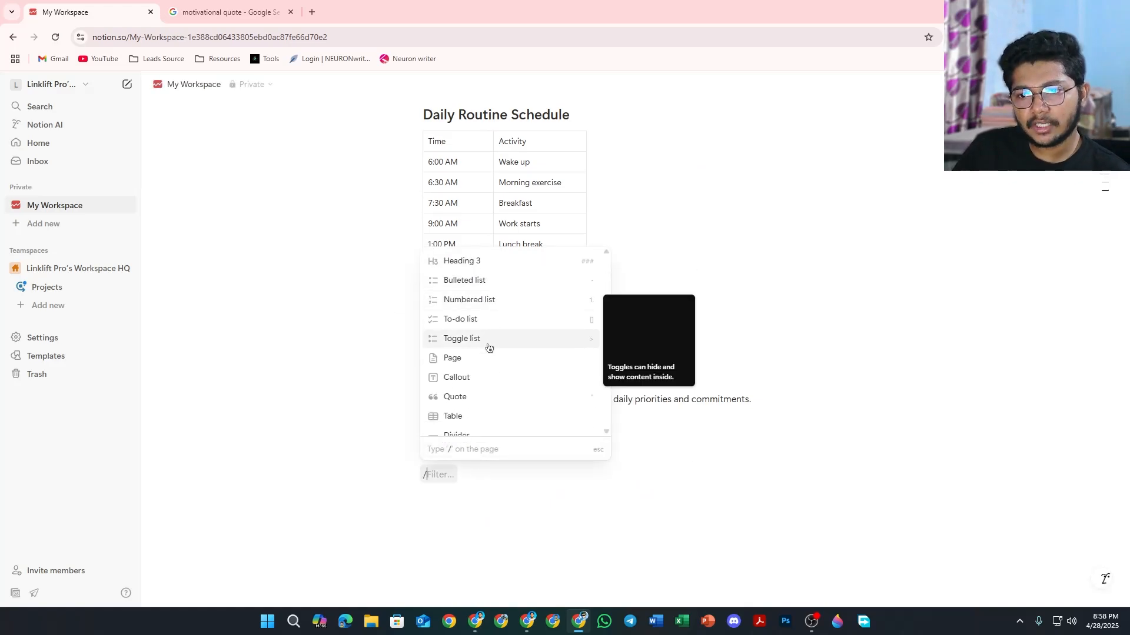
pyautogui.scroll(-3, 526, 291)
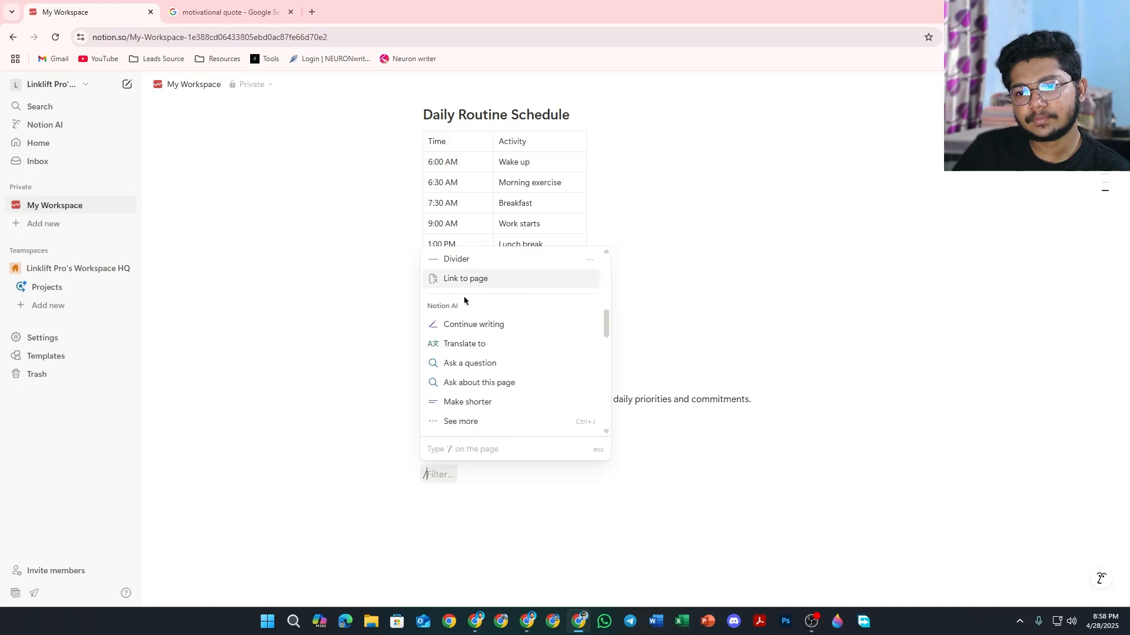
pyautogui.scroll(3, 463, 300)
pyautogui.scroll(-2, 479, 316)
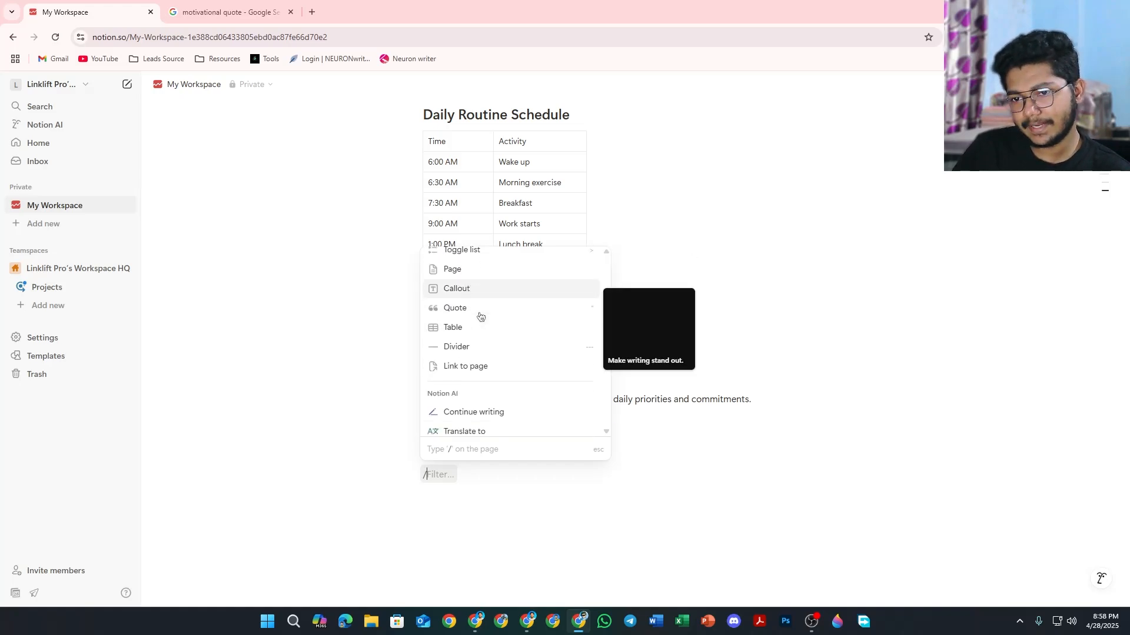
pyautogui.scroll(-1, 482, 303)
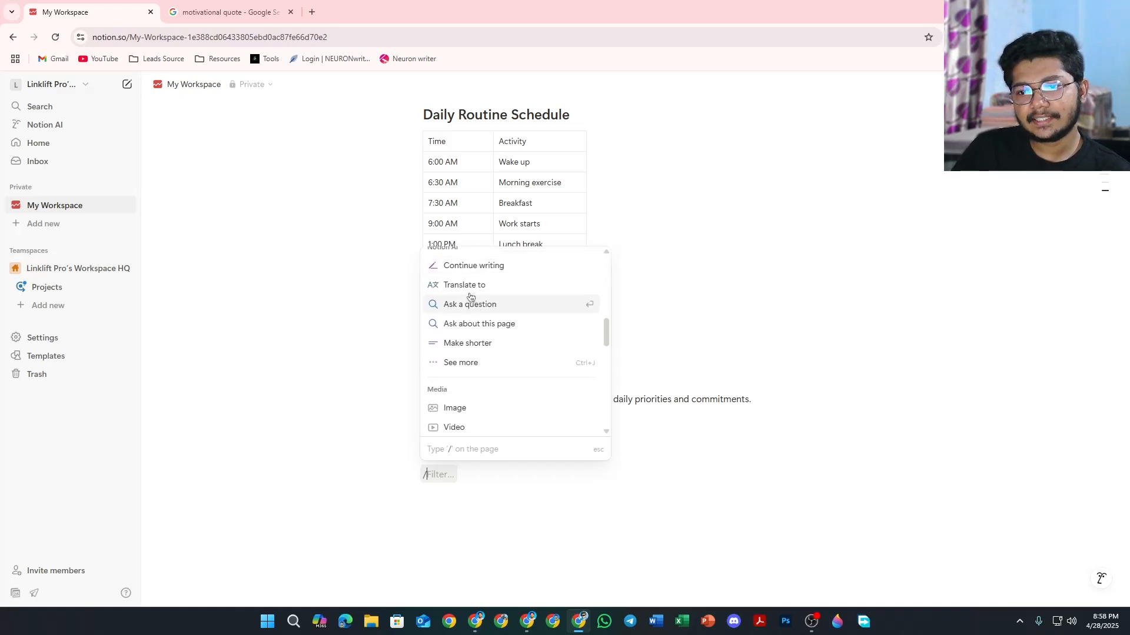
pyautogui.scroll(-1, 477, 300)
pyautogui.scroll(3, 477, 300)
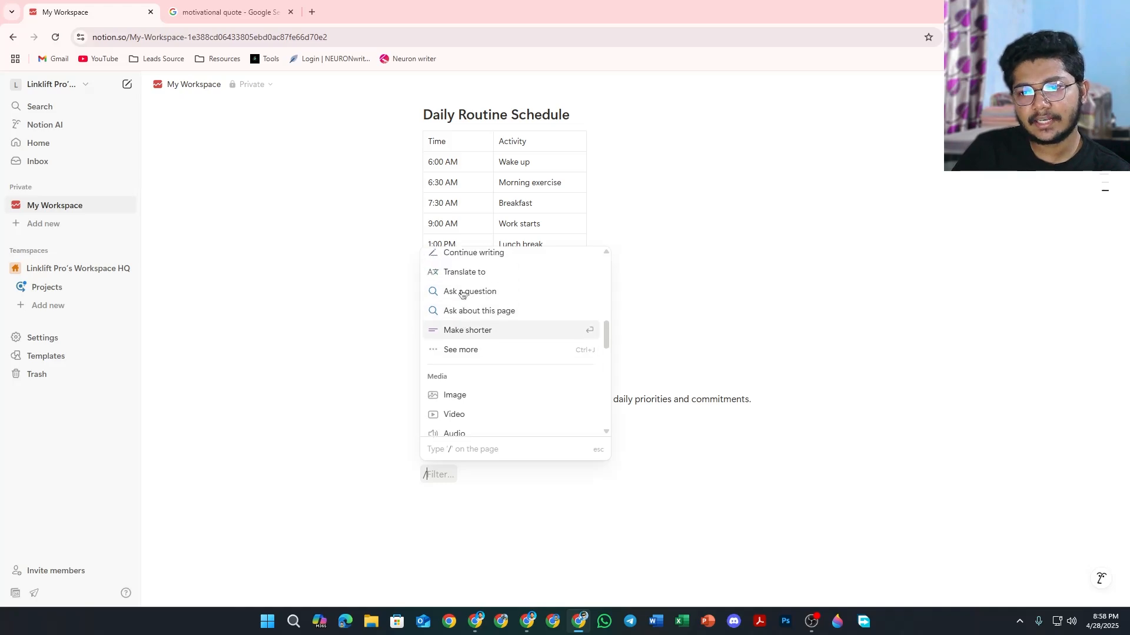
pyautogui.scroll(-3, 491, 323)
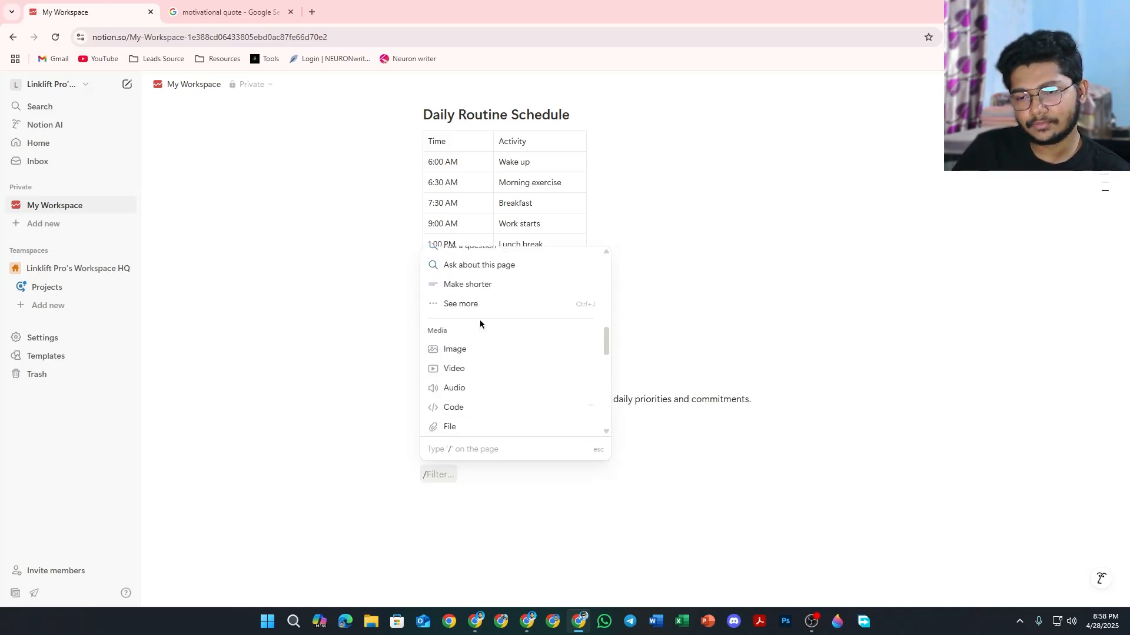
pyautogui.scroll(-1, 480, 323)
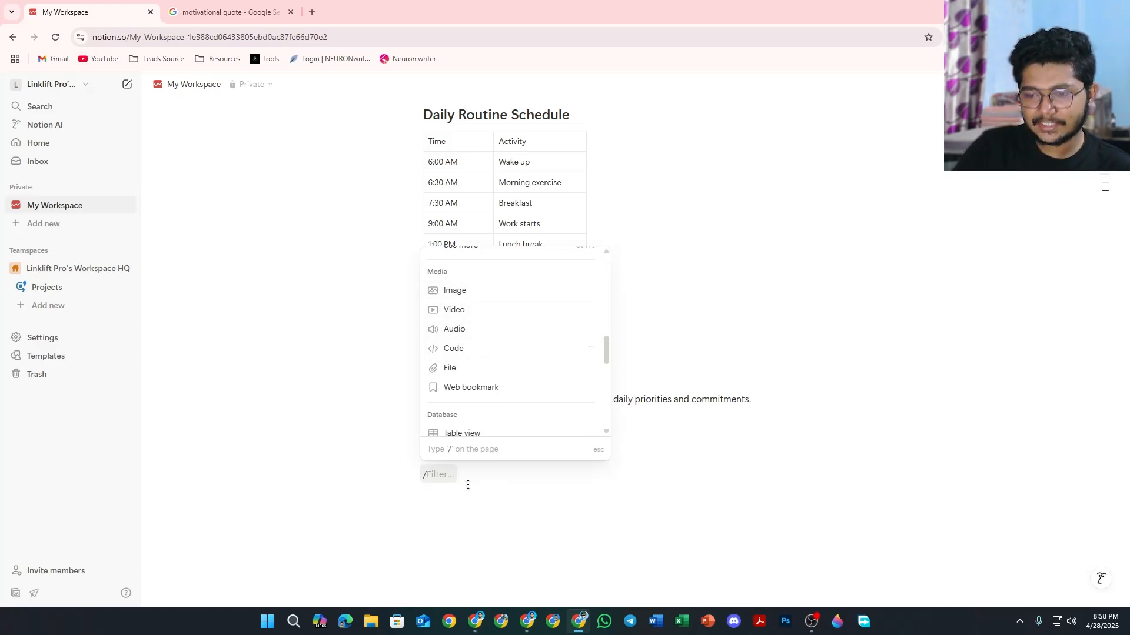
# Step: Create a subpage below the Deep Work link and title it "Media Tutorial"
pyautogui.write('page')
pyautogui.click(493, 293)
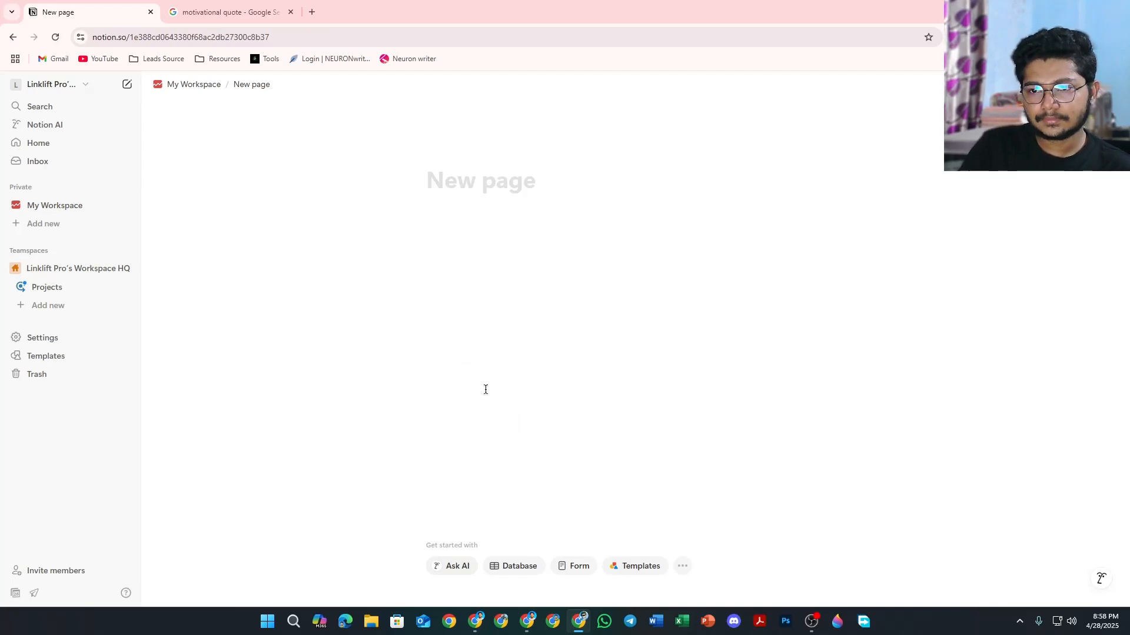
pyautogui.write('Meda')
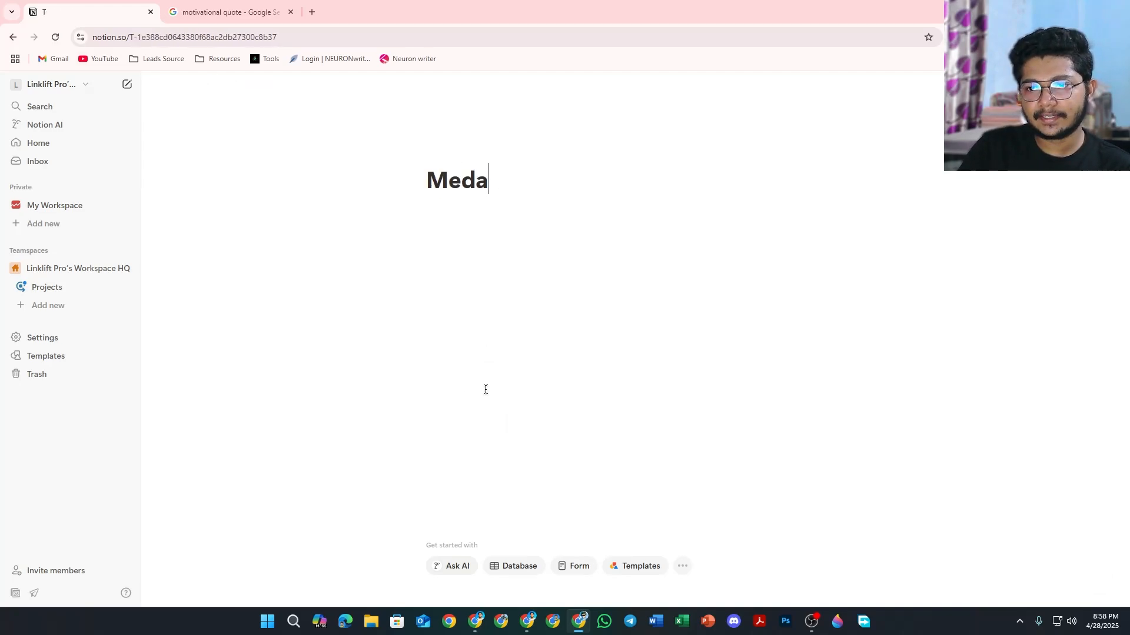
pyautogui.write('i')
pyautogui.press('BackSpace')
pyautogui.press('BackSpace')
pyautogui.write('ia ty')
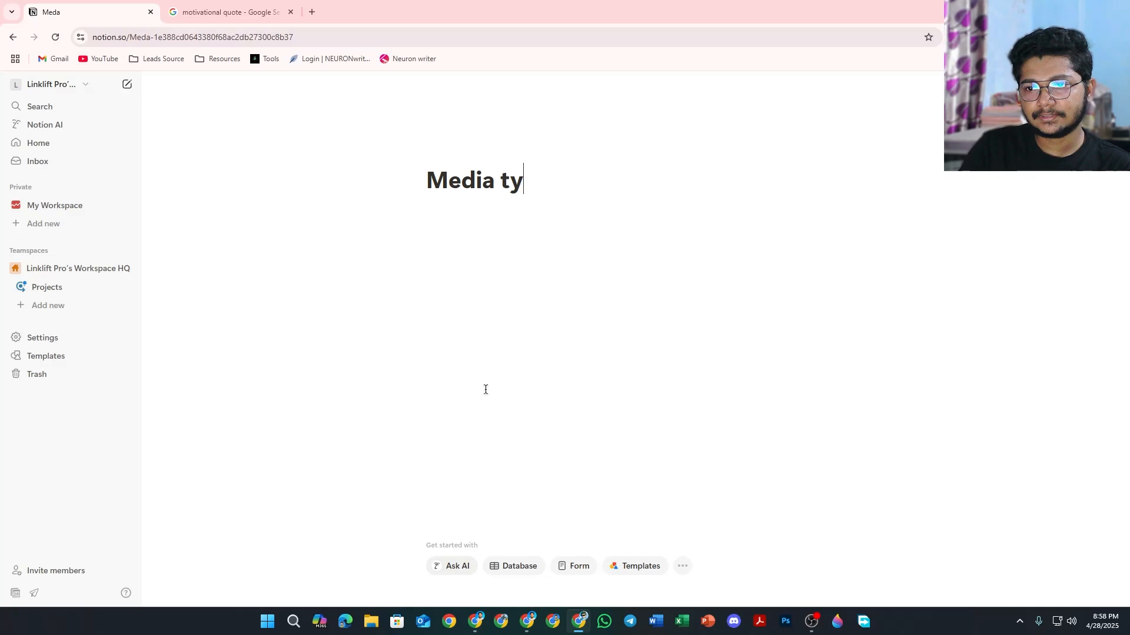
pyautogui.press('BackSpace')
pyautogui.press('BackSpace')
pyautogui.write('Tutor')
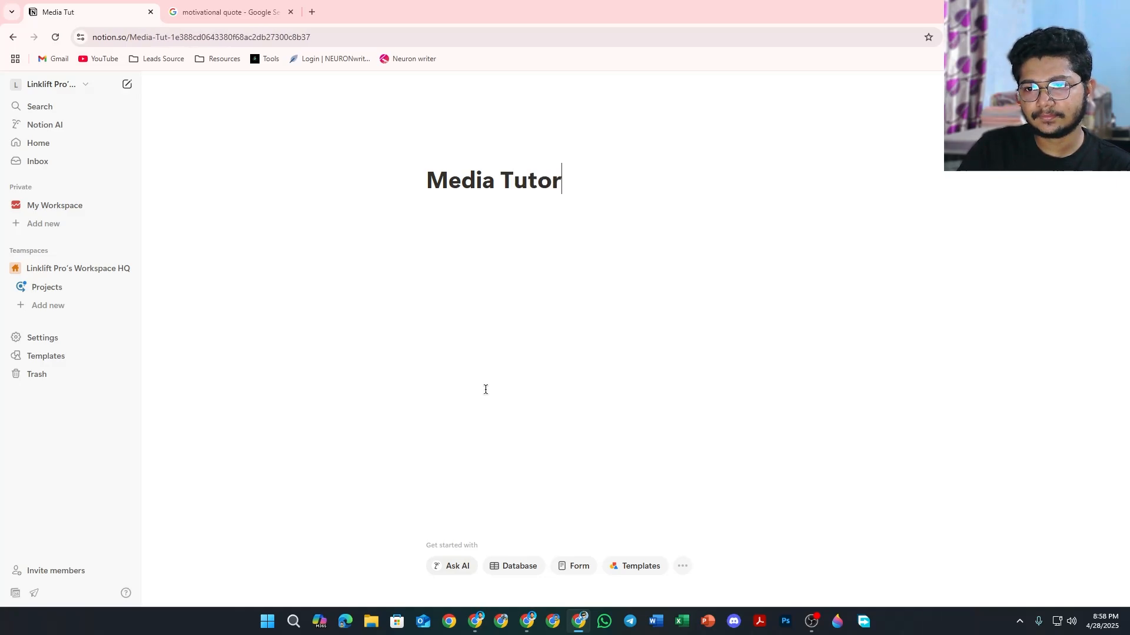
pyautogui.write('ial')
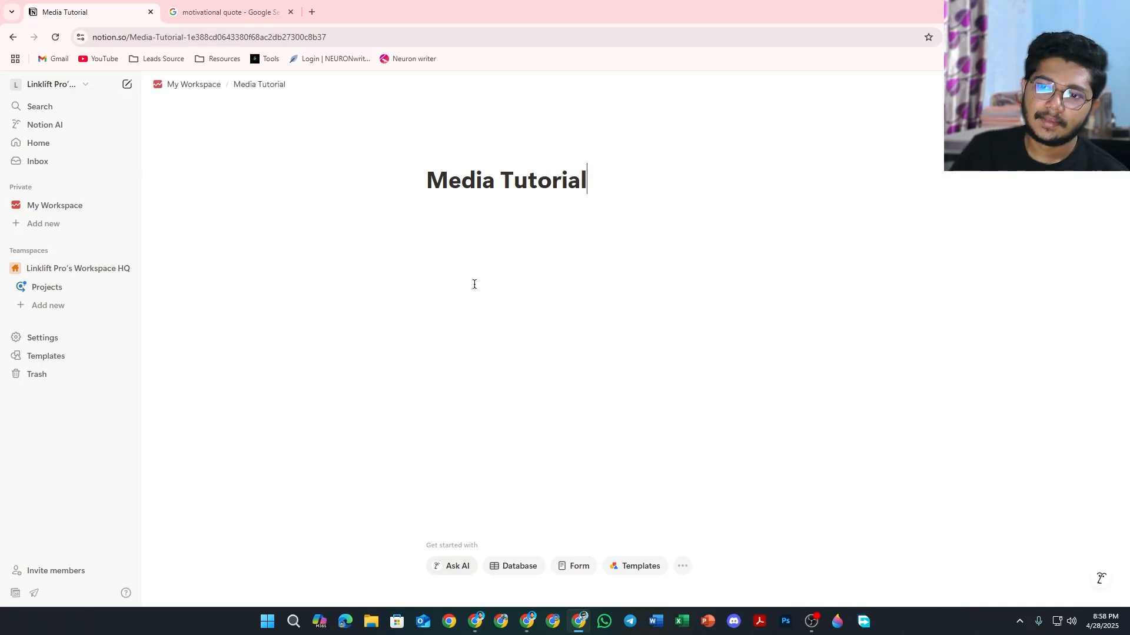
# Step: Insert an image block in the body of the Media Tutorial page
pyautogui.click(441, 206)
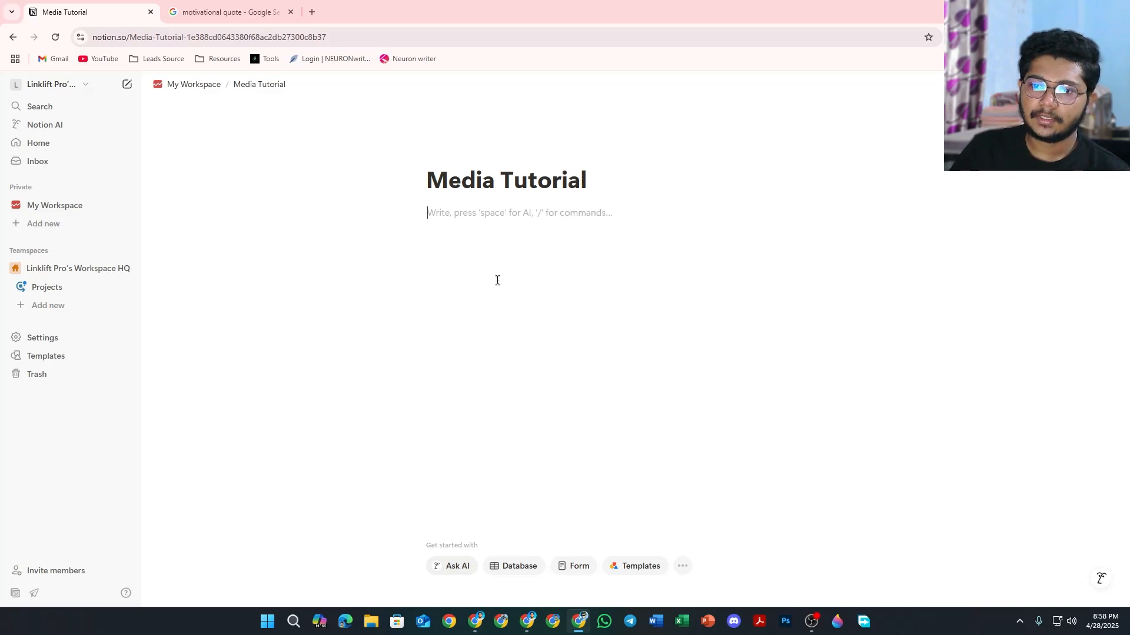
pyautogui.write('/')
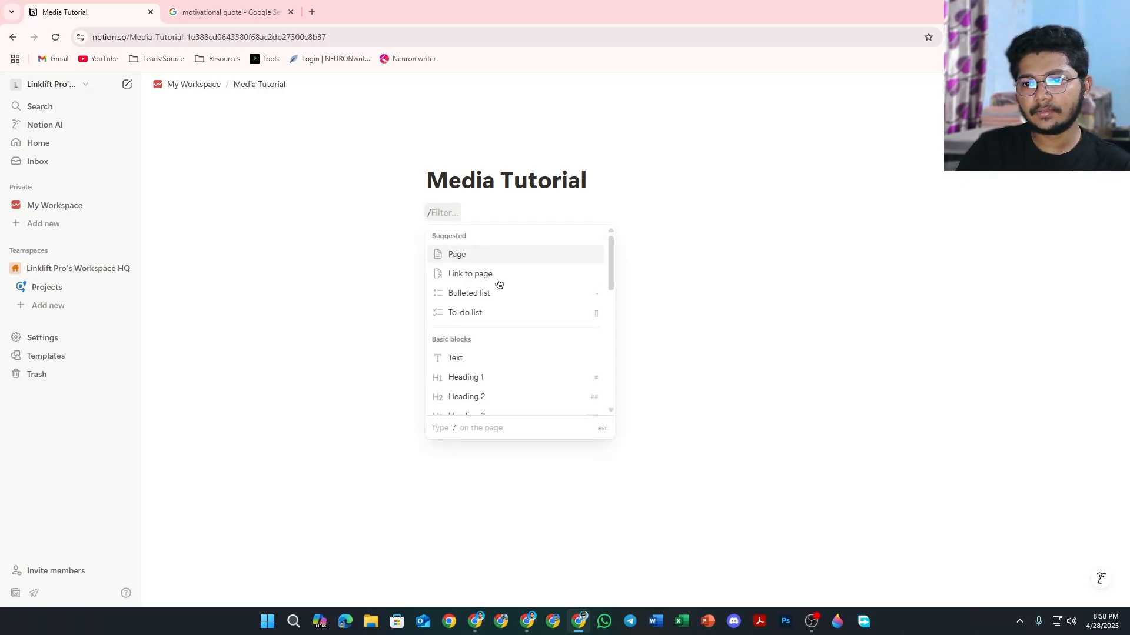
pyautogui.scroll(-10, 496, 286)
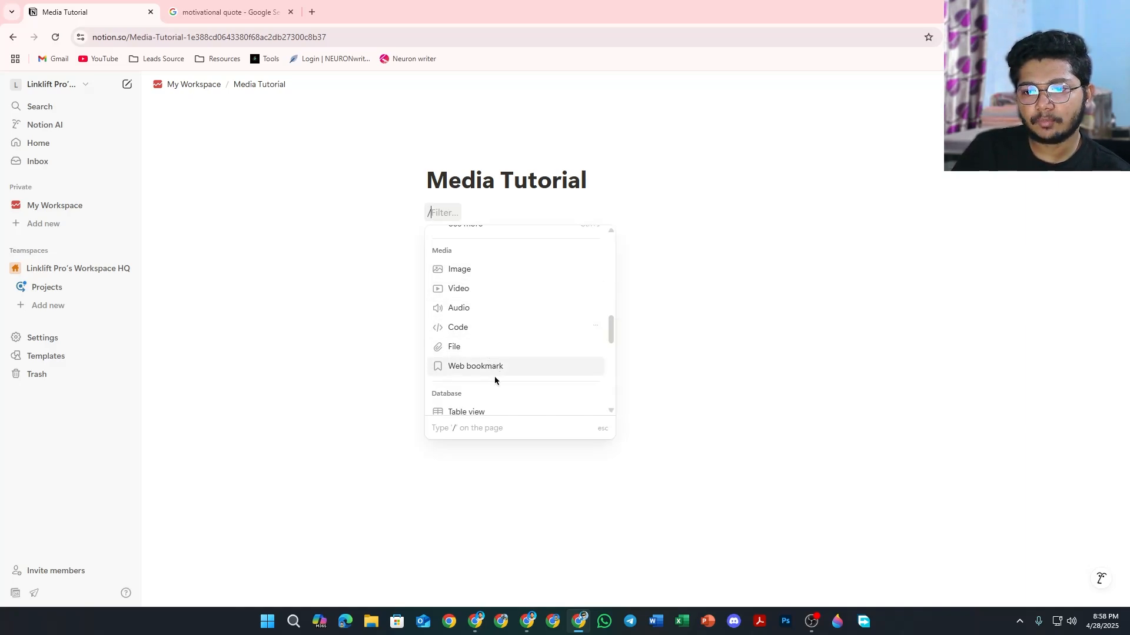
pyautogui.click(488, 275)
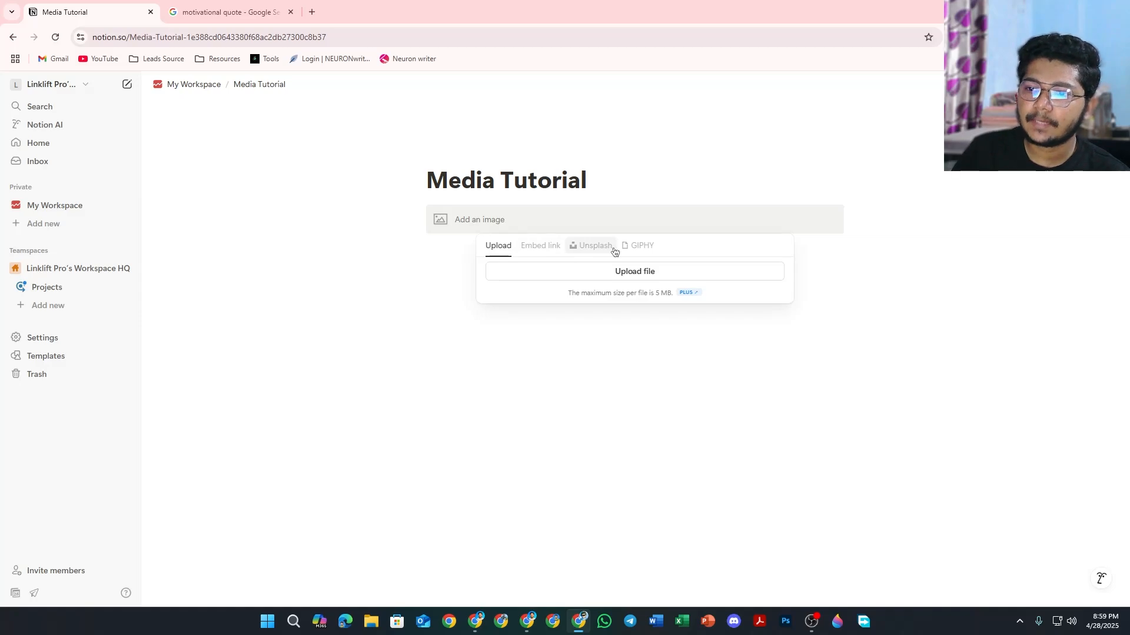
# Step: Upload the white T-shirt portrait with the blue background from the Downloads > Pictures folder into the image block
pyautogui.click(620, 274)
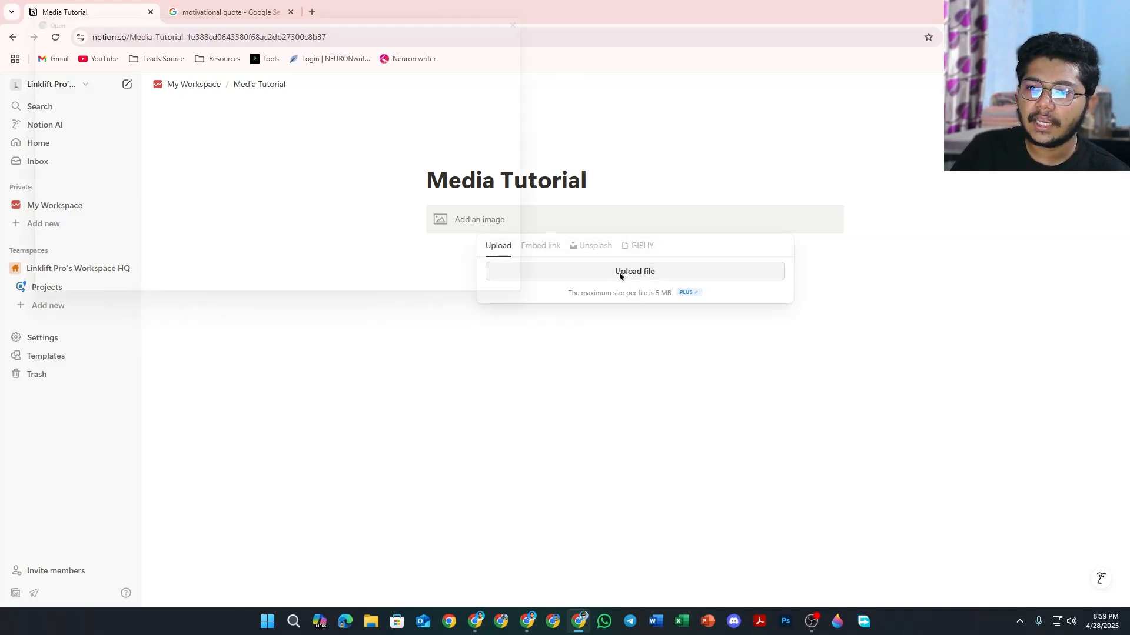
pyautogui.scroll(-2, 252, 186)
pyautogui.scroll(3, 186, 203)
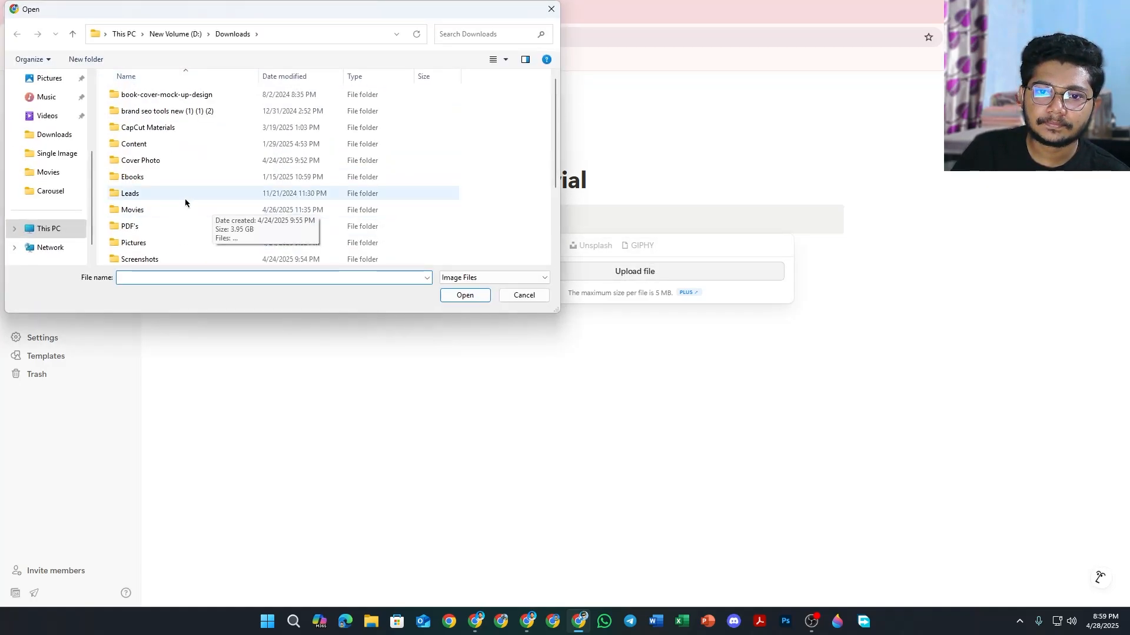
pyautogui.click(195, 242)
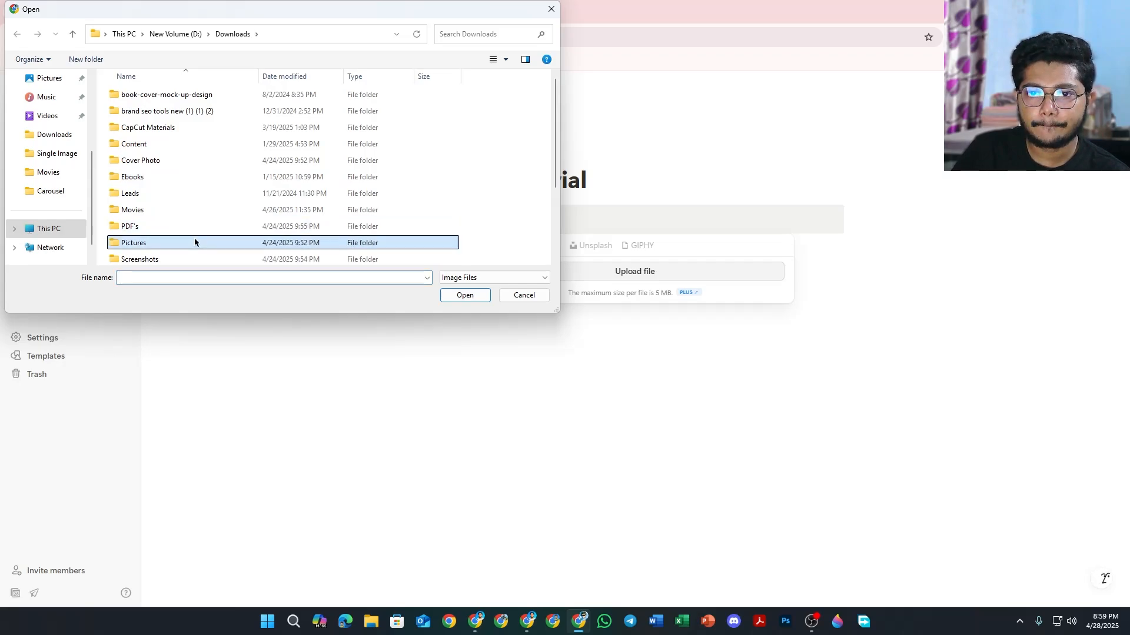
pyautogui.doubleClick(194, 241)
pyautogui.scroll(-3, 286, 182)
pyautogui.scroll(3, 310, 161)
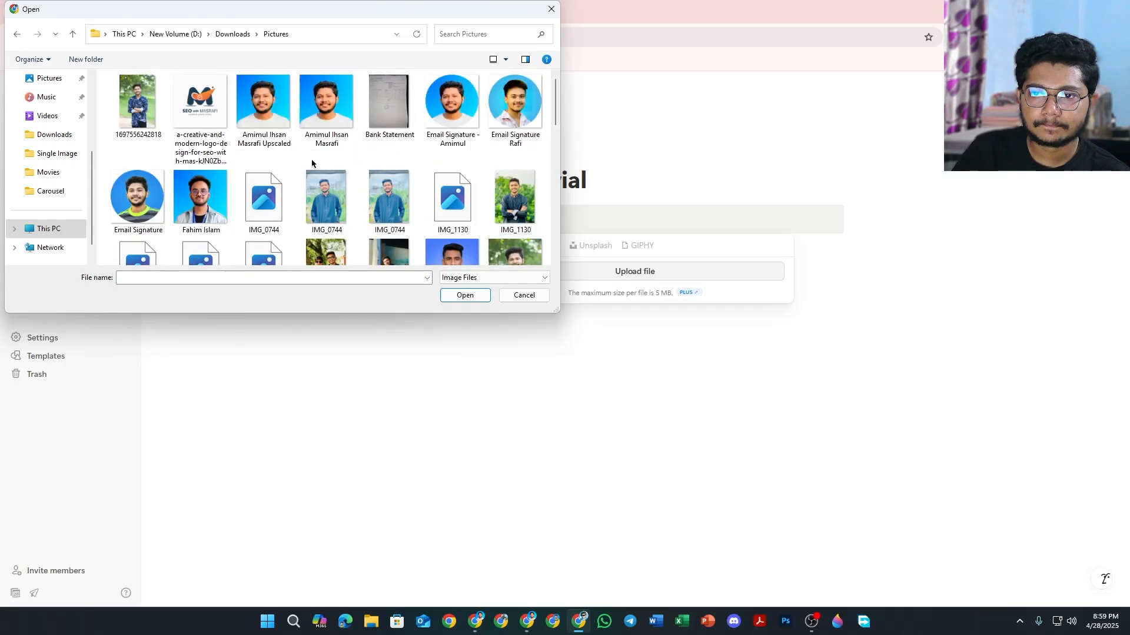
pyautogui.click(326, 112)
pyautogui.click(462, 294)
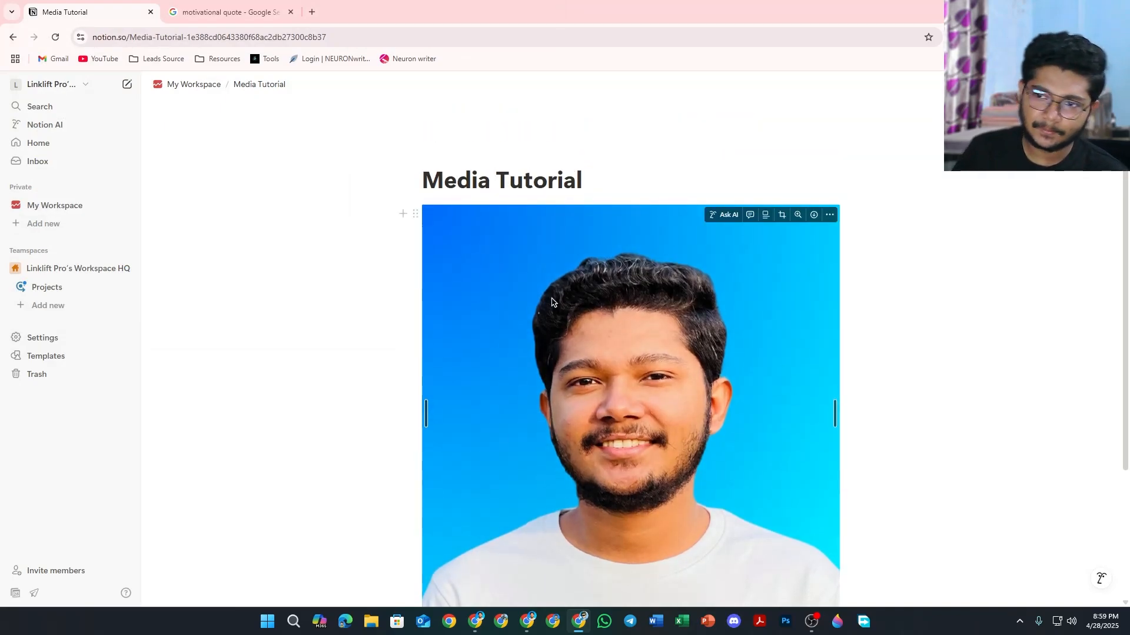
# Step: Look over the uploaded portrait and delete it from the Media Tutorial page
pyautogui.scroll(-1, 708, 291)
pyautogui.scroll(-1, 623, 295)
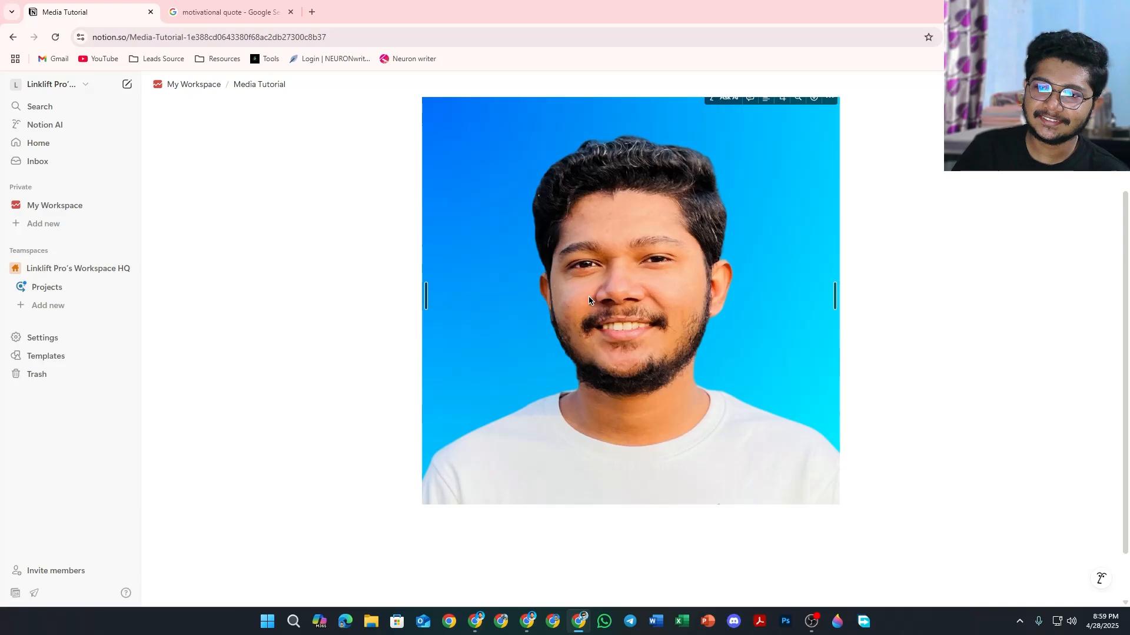
pyautogui.click(592, 296)
pyautogui.press('Delete')
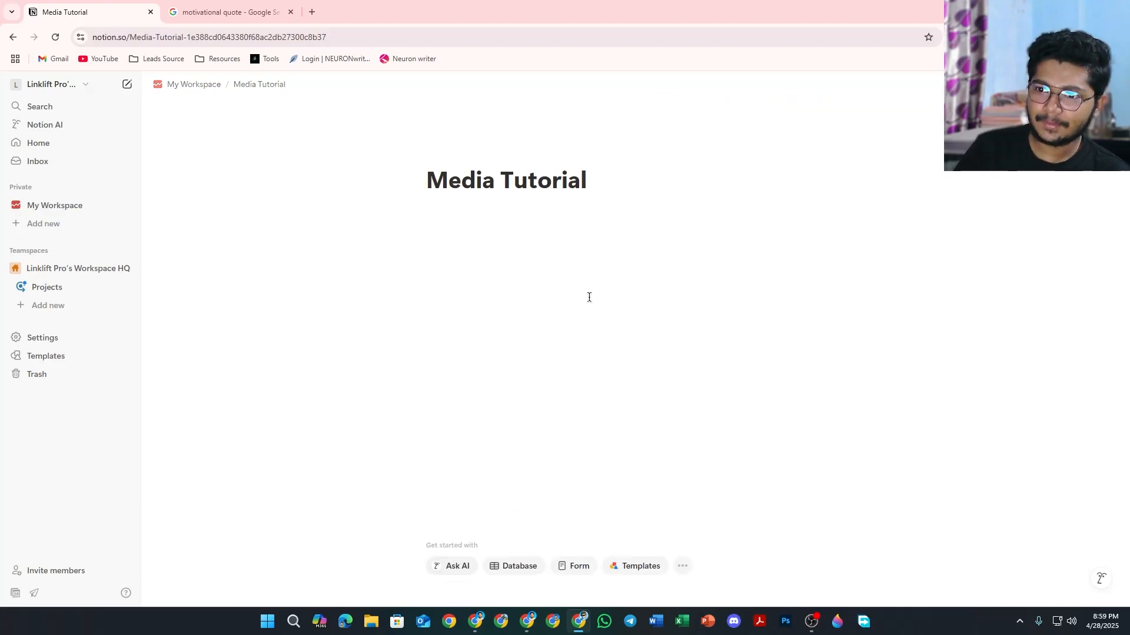
# Step: Insert a video block directly under the Media Tutorial title
pyautogui.click(477, 226)
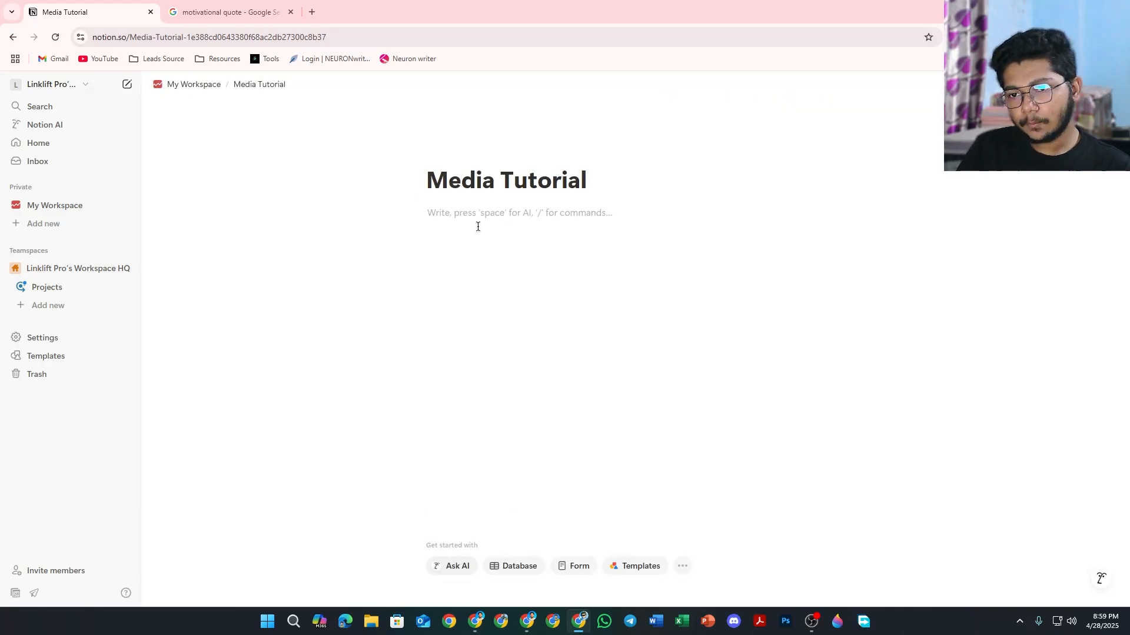
pyautogui.write('/')
pyautogui.scroll(-5, 505, 289)
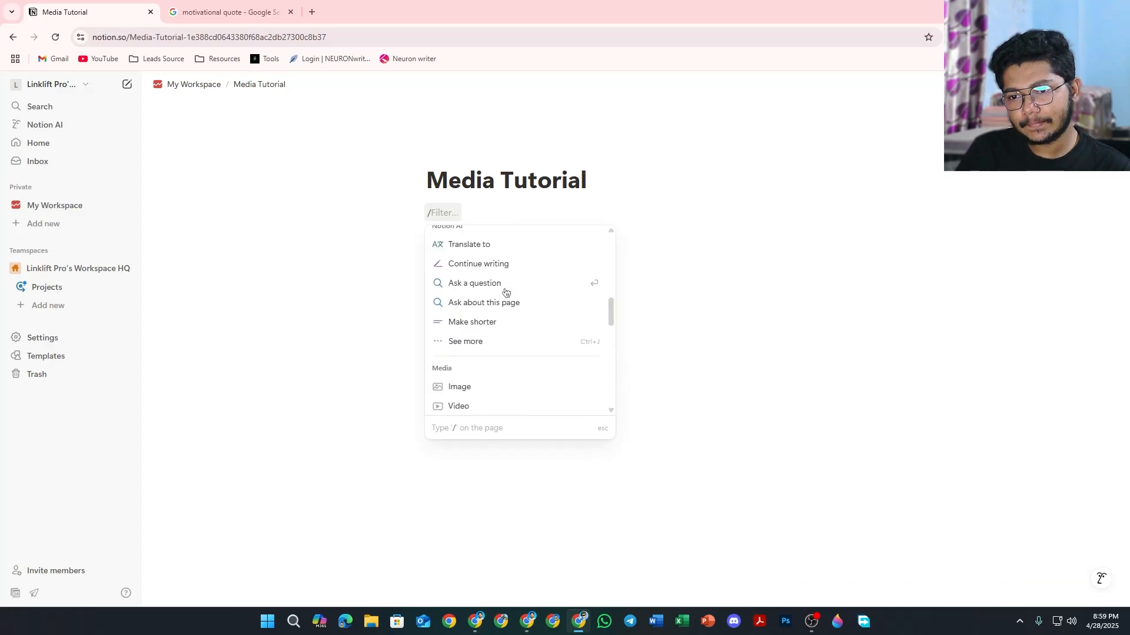
pyautogui.scroll(-4, 505, 289)
pyautogui.scroll(2, 480, 291)
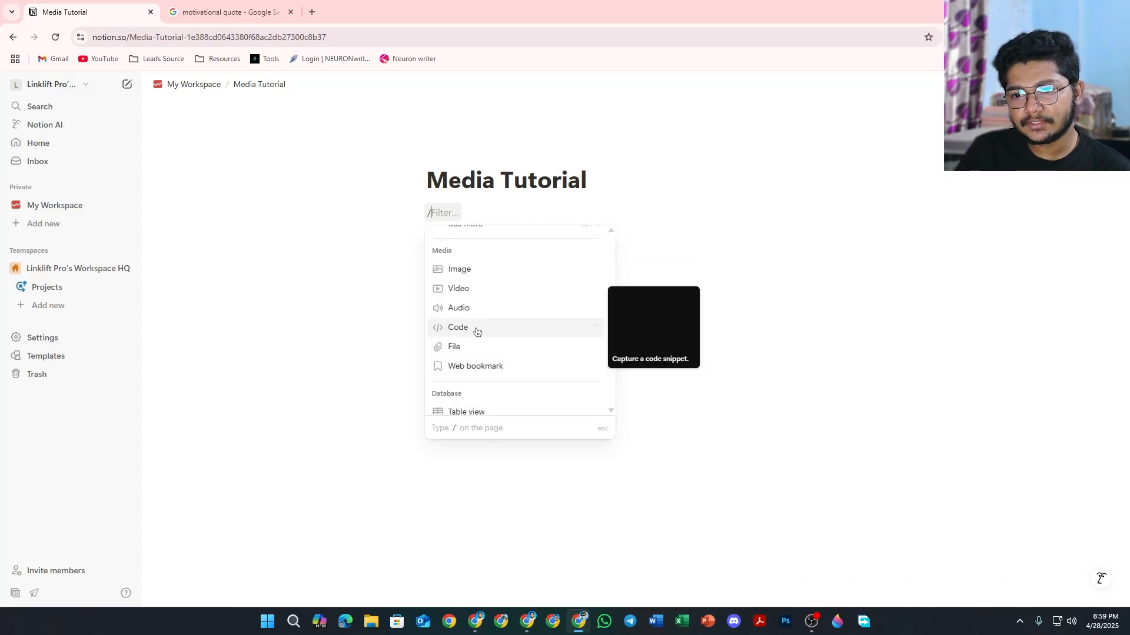
pyautogui.click(486, 293)
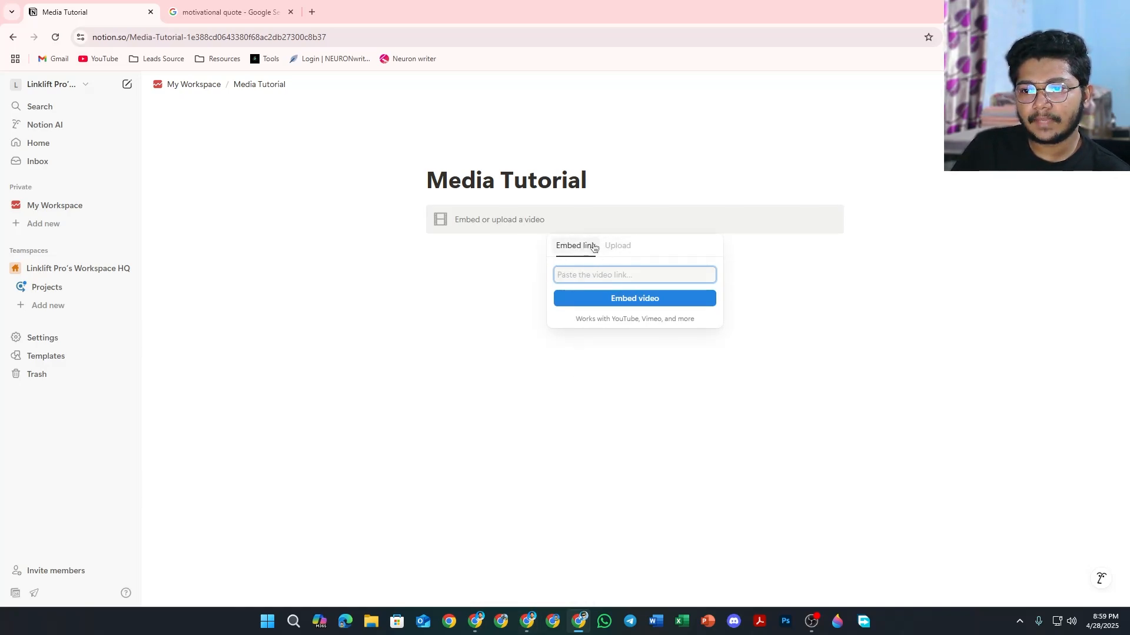
# Step: Open YouTube in a new browser tab and rerun the SEO creator search suggested for "mas"
pyautogui.click(312, 12)
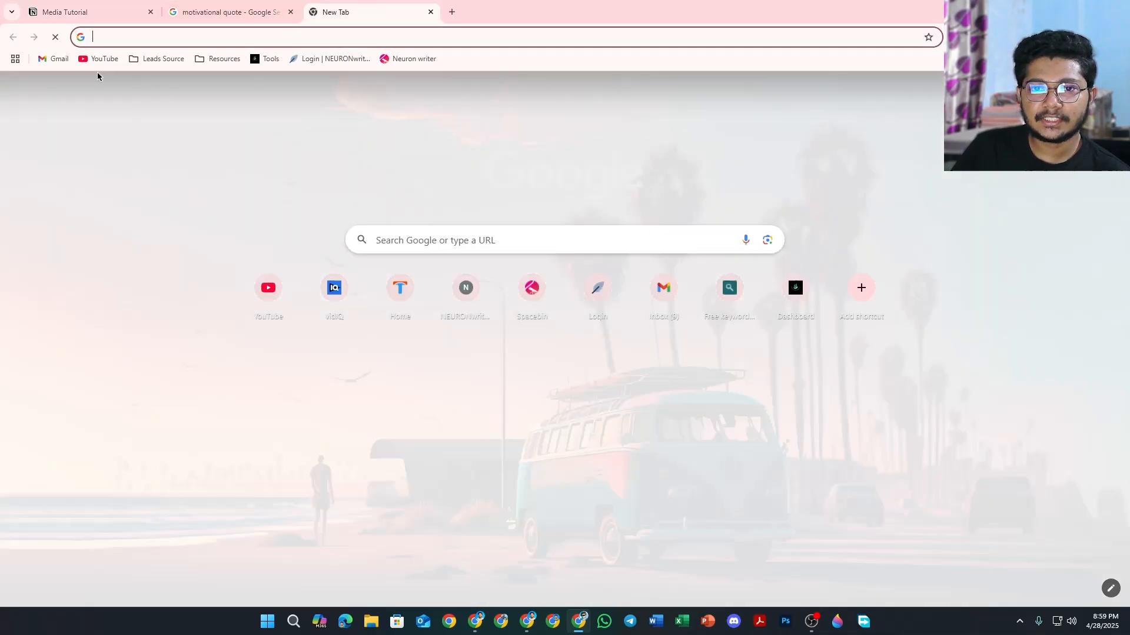
pyautogui.click(99, 58)
pyautogui.click(65, 12)
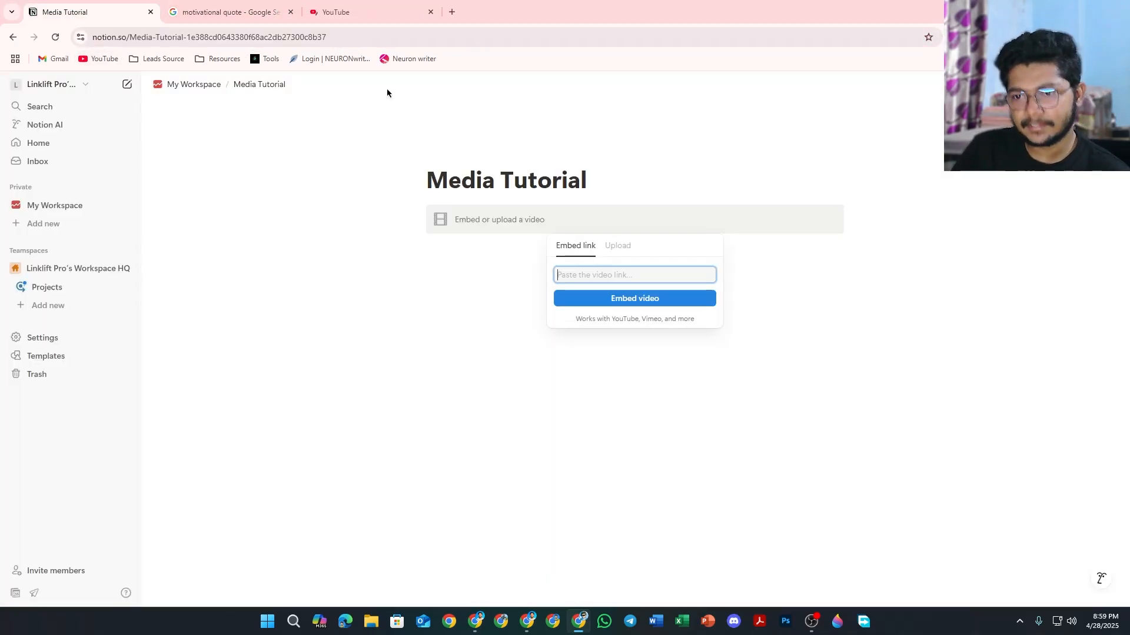
pyautogui.click(352, 3)
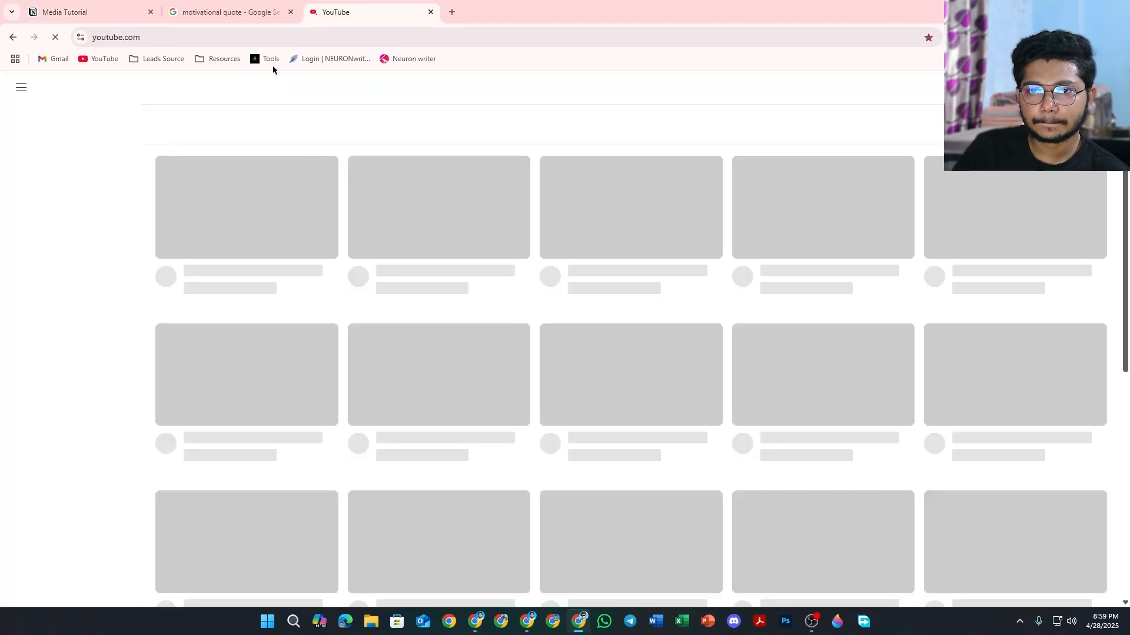
pyautogui.click(93, 12)
pyautogui.click(352, 5)
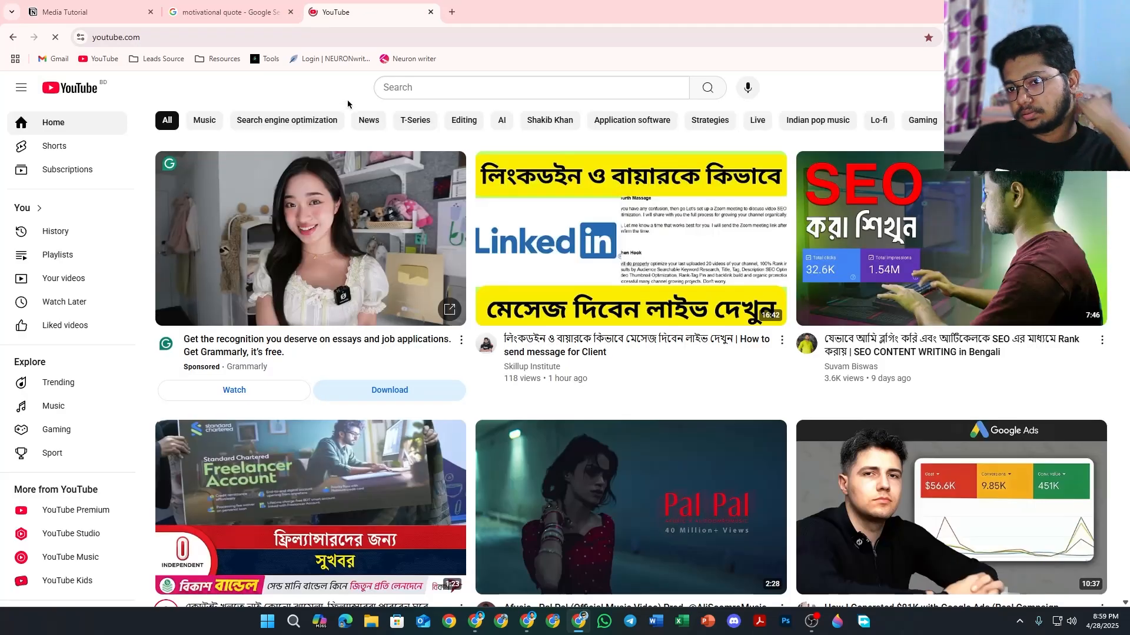
pyautogui.click(397, 83)
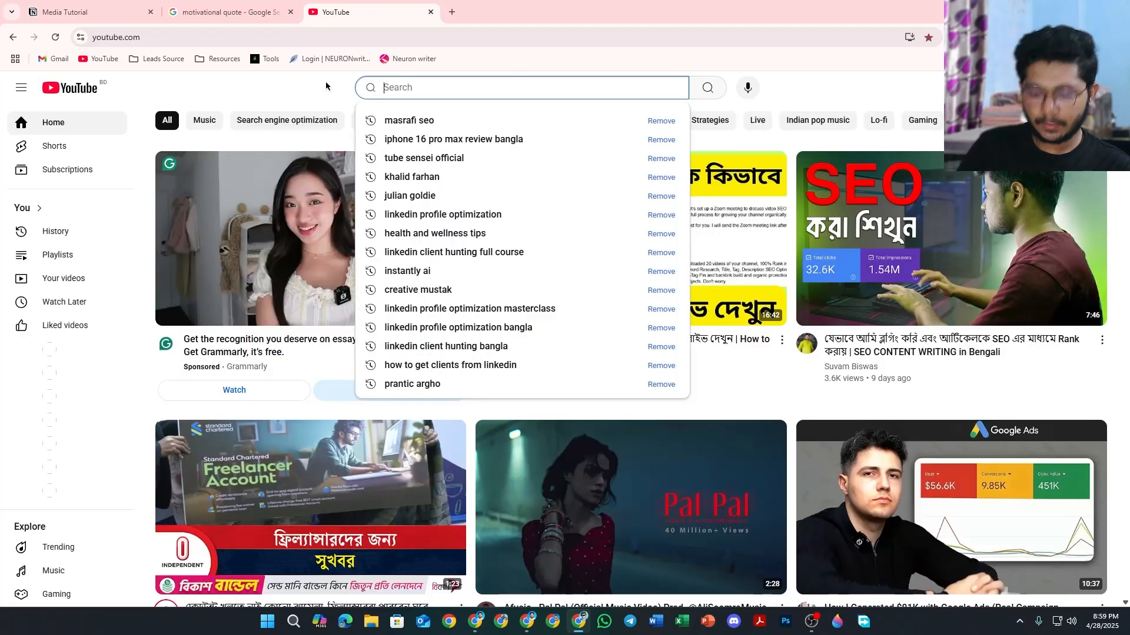
pyautogui.write('mas')
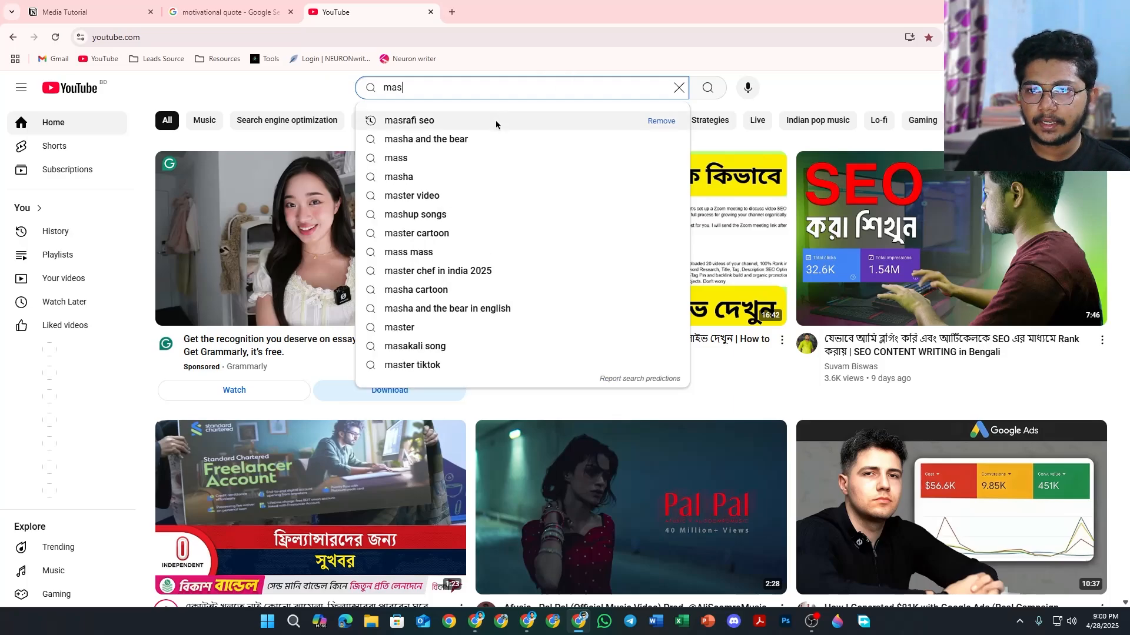
pyautogui.click(465, 120)
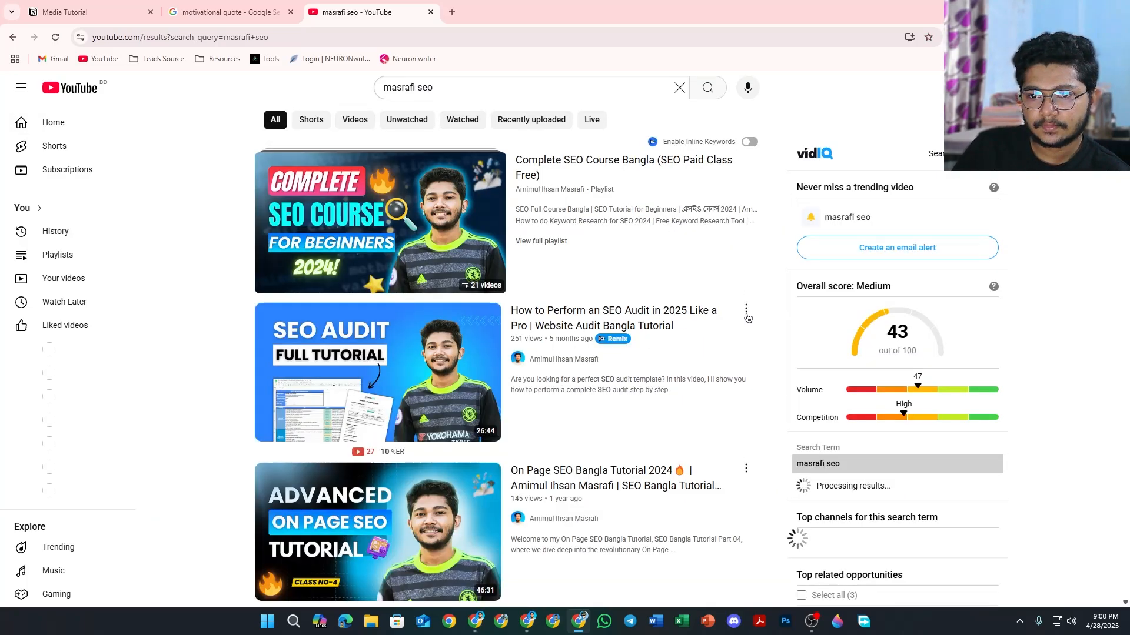
# Step: Browse the search results and open the video list of the channel that published the SEO audit tutorial
pyautogui.scroll(-9, 253, 322)
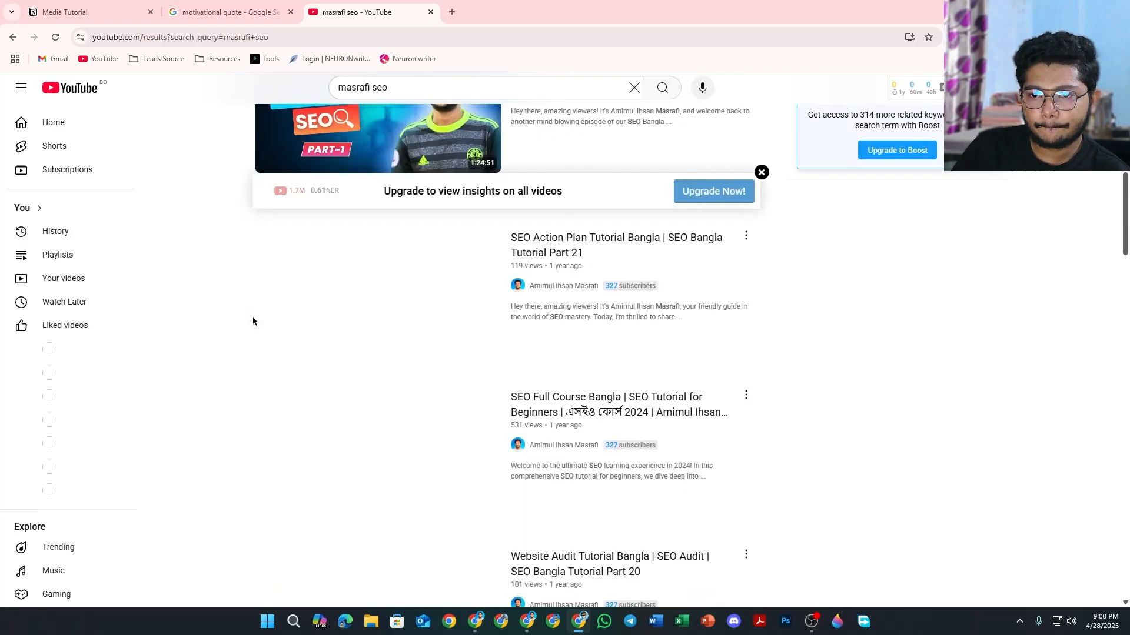
pyautogui.scroll(-11, 212, 335)
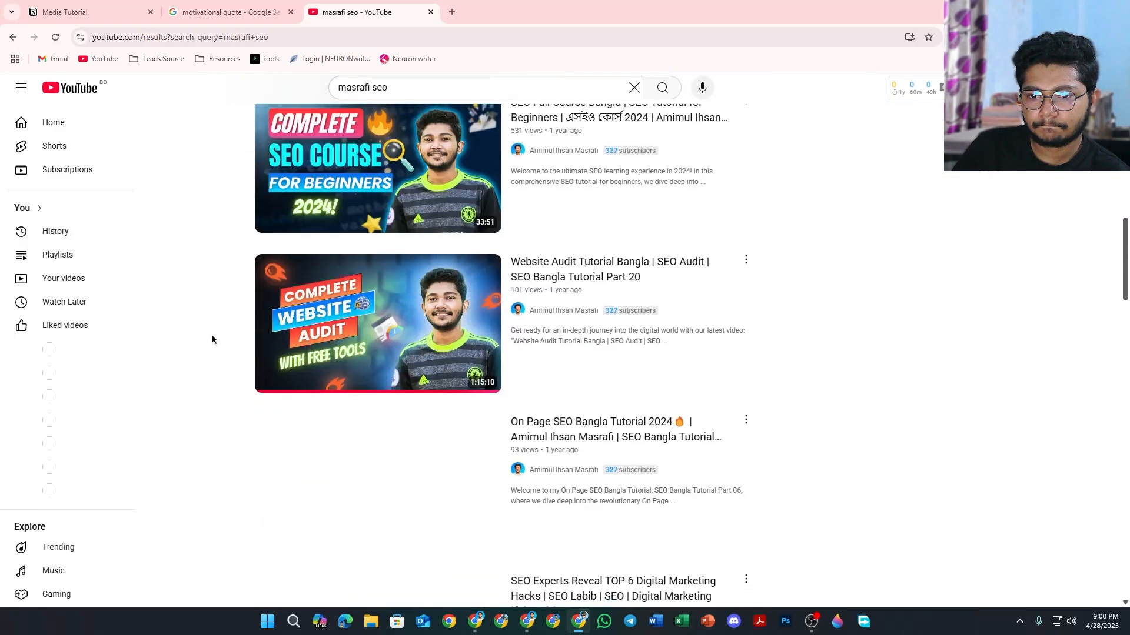
pyautogui.scroll(20, 213, 338)
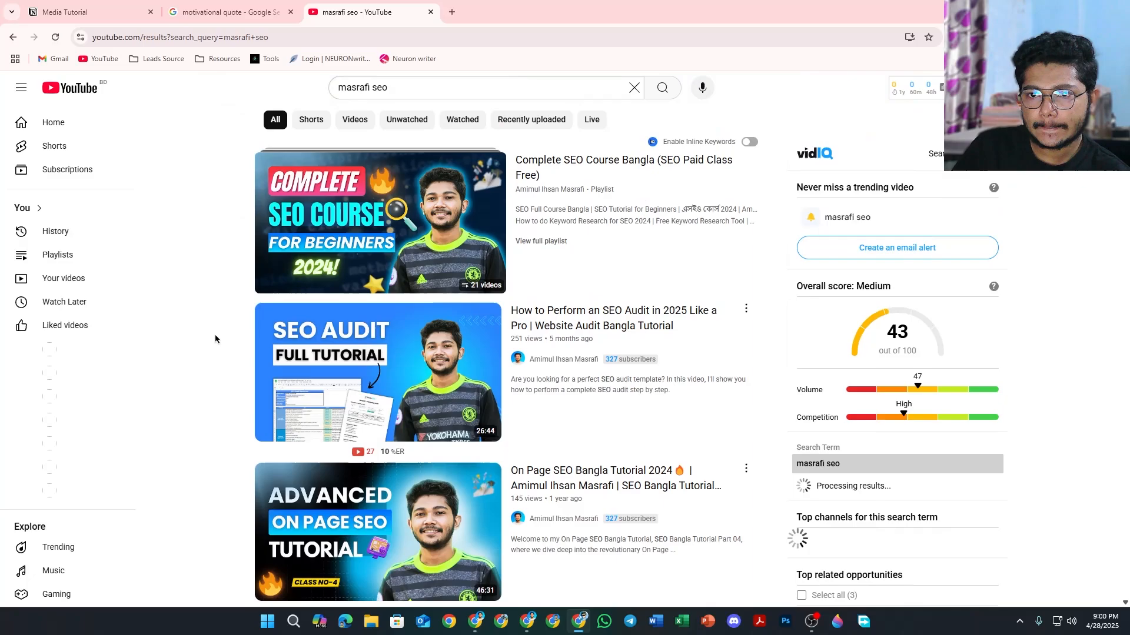
pyautogui.click(547, 359)
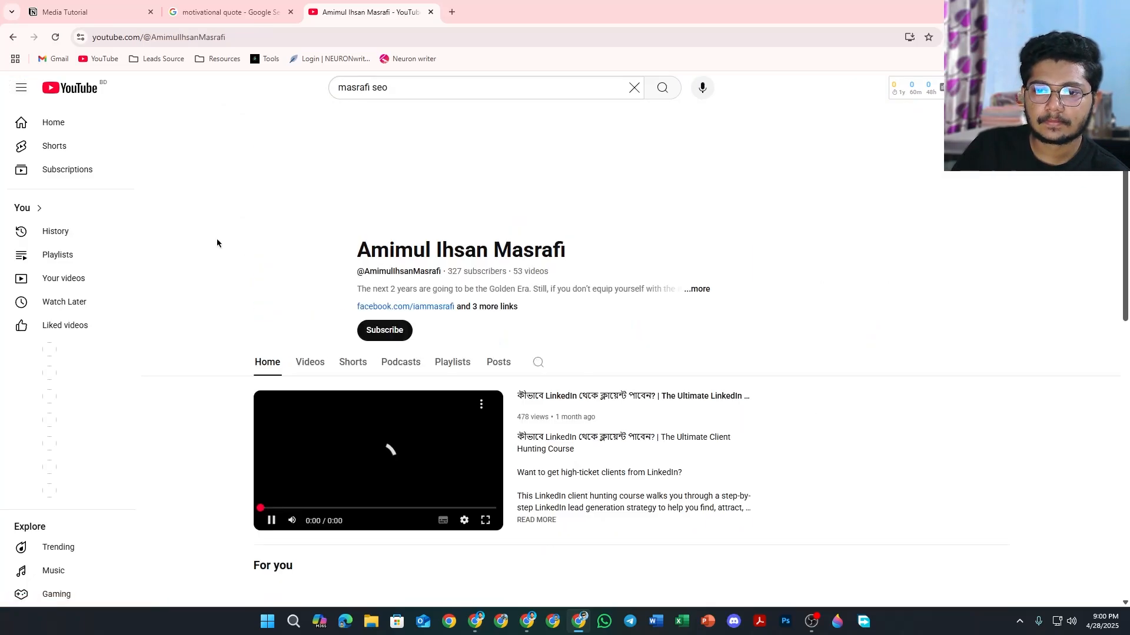
pyautogui.click(313, 363)
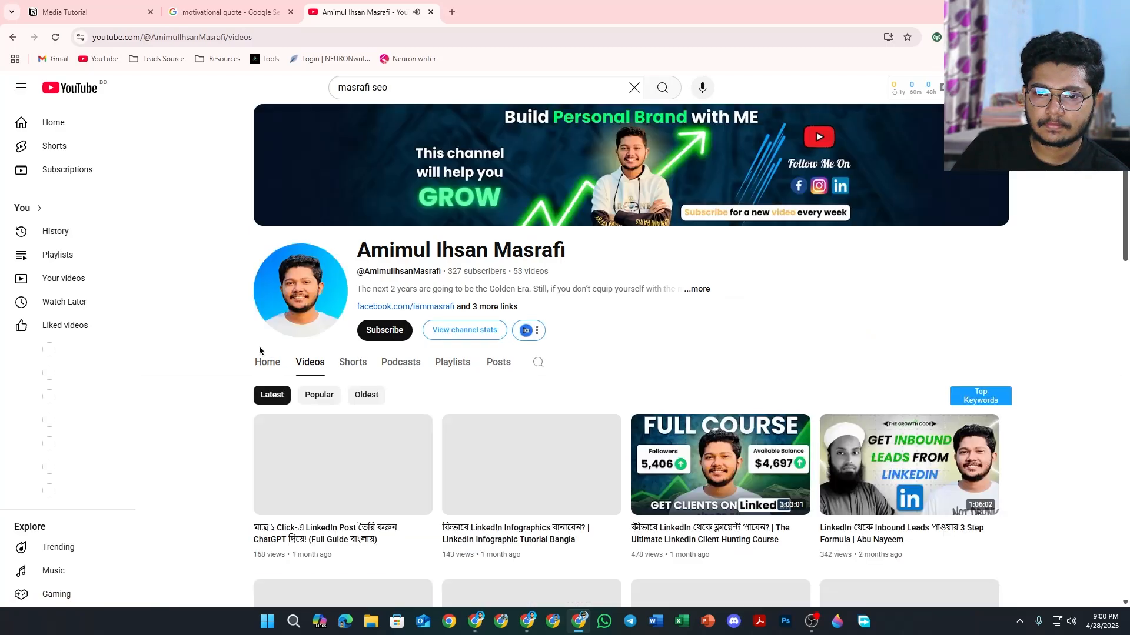
# Step: Copy the share link of the "LinkedIn Infographic Tutorial Bangla" video from the channel's latest uploads
pyautogui.scroll(-3, 234, 351)
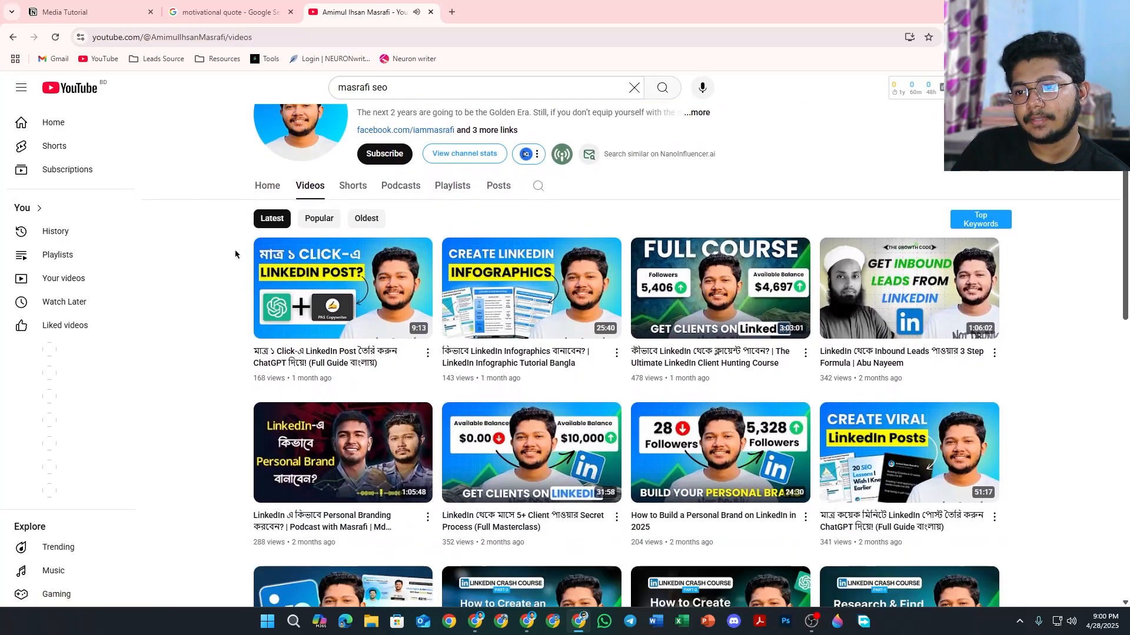
pyautogui.click(615, 353)
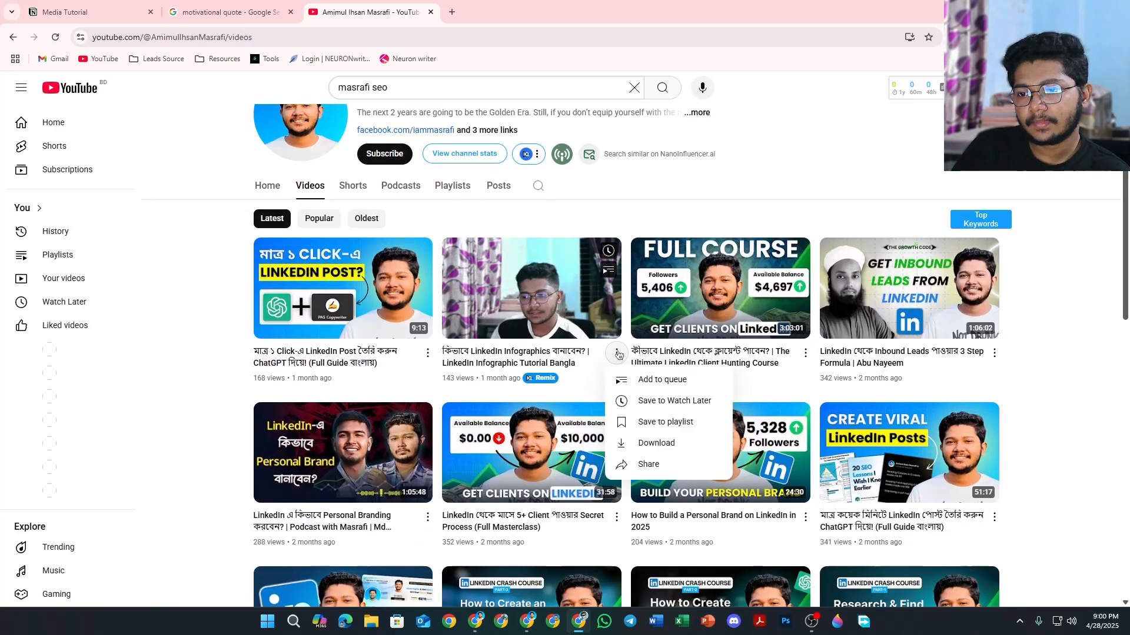
pyautogui.click(653, 464)
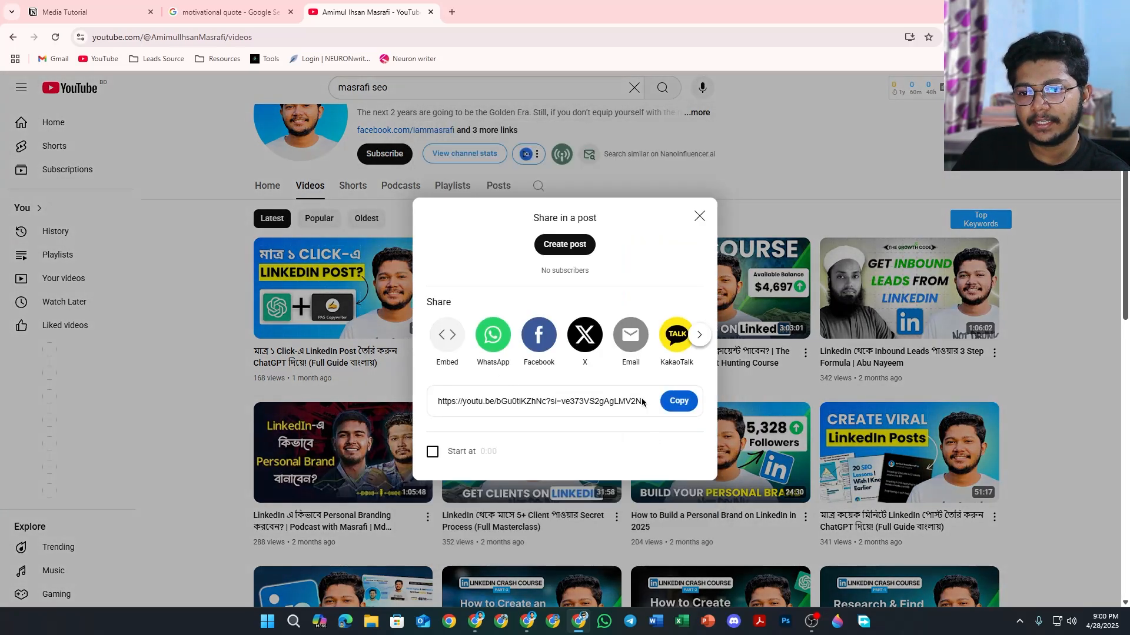
pyautogui.click(680, 402)
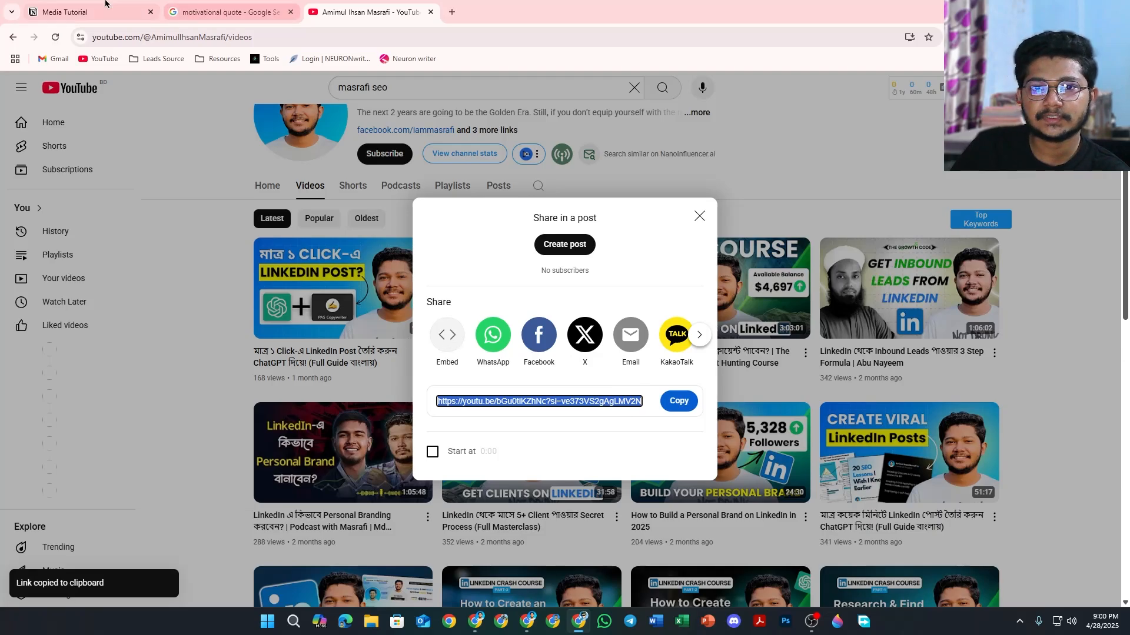
# Step: Switch back to Notion, embed the copied YouTube link in the Media Tutorial video block, and place the cursor in the line below it
pyautogui.click(89, 12)
pyautogui.hotkey('ctrl', 'v')
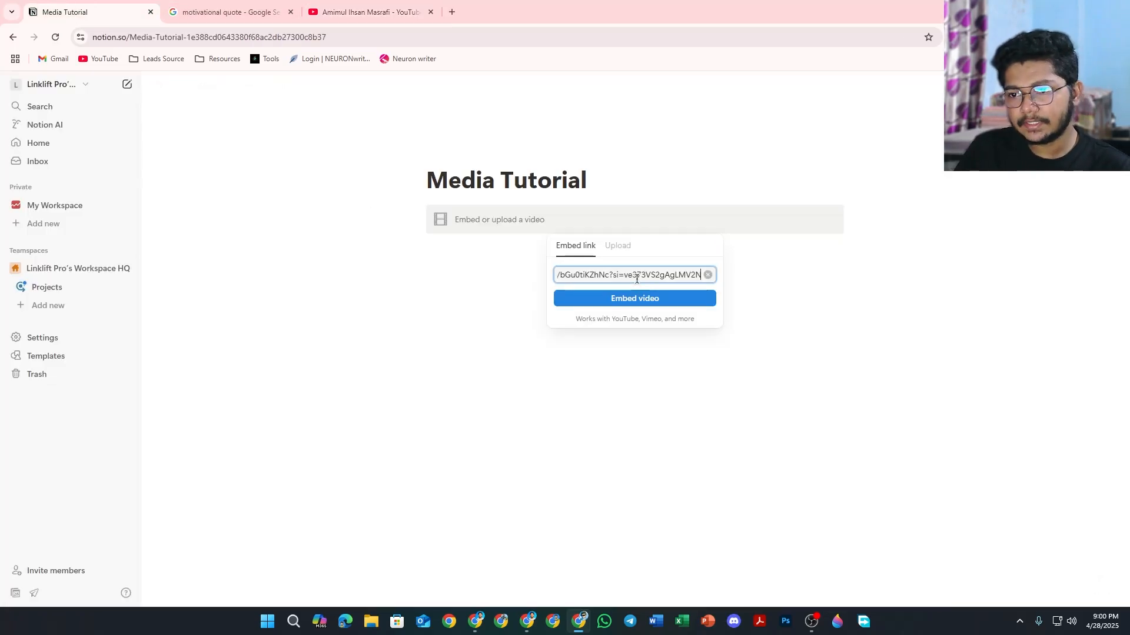
pyautogui.click(651, 298)
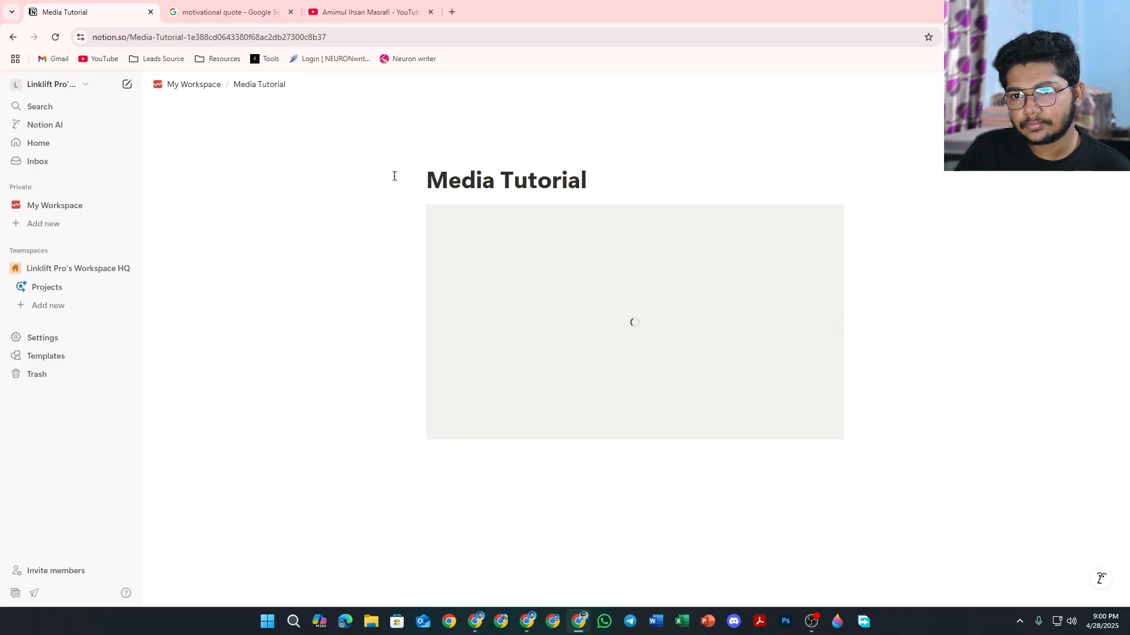
pyautogui.click(492, 467)
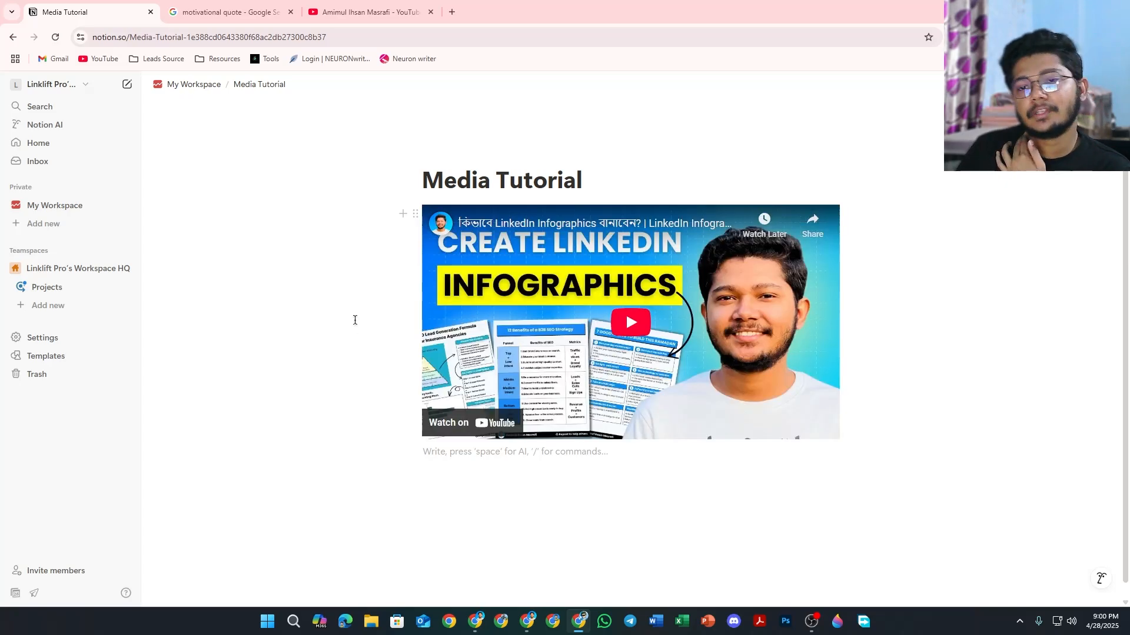
pyautogui.click(362, 12)
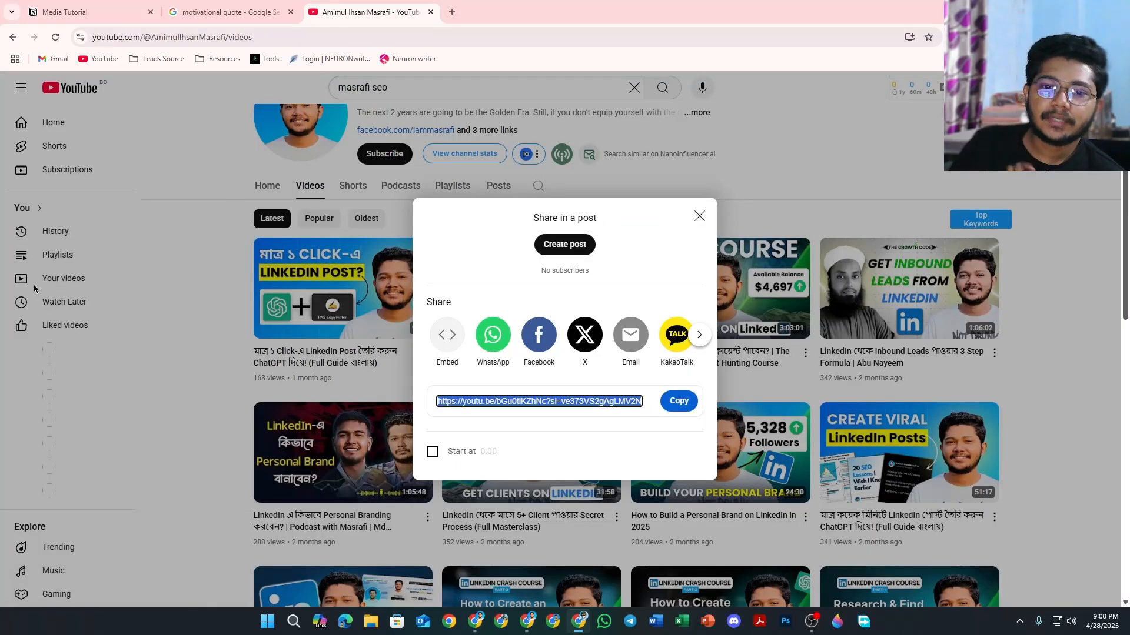
pyautogui.click(122, 17)
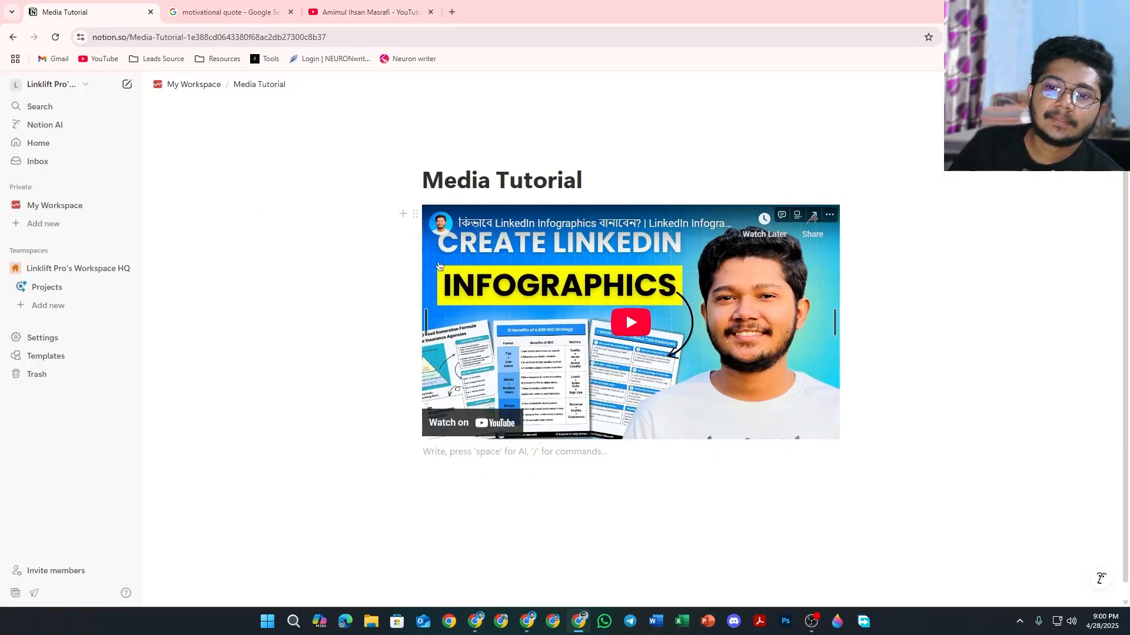
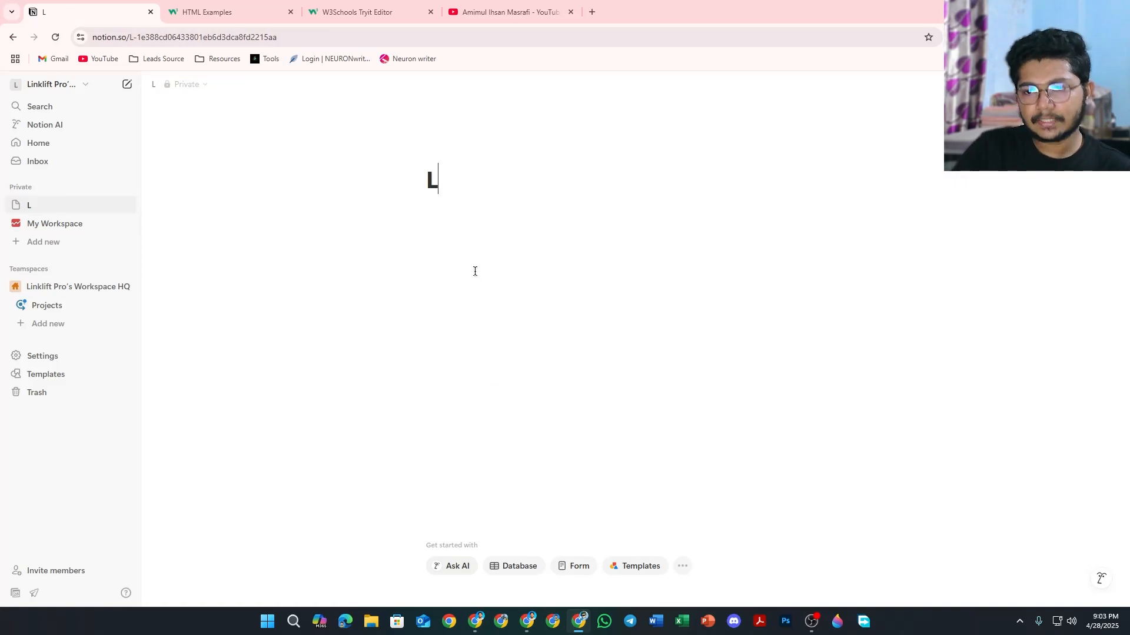
# Step: Title the new private page "LinkedIn Content Management" and move to its body
pyautogui.write('cont')
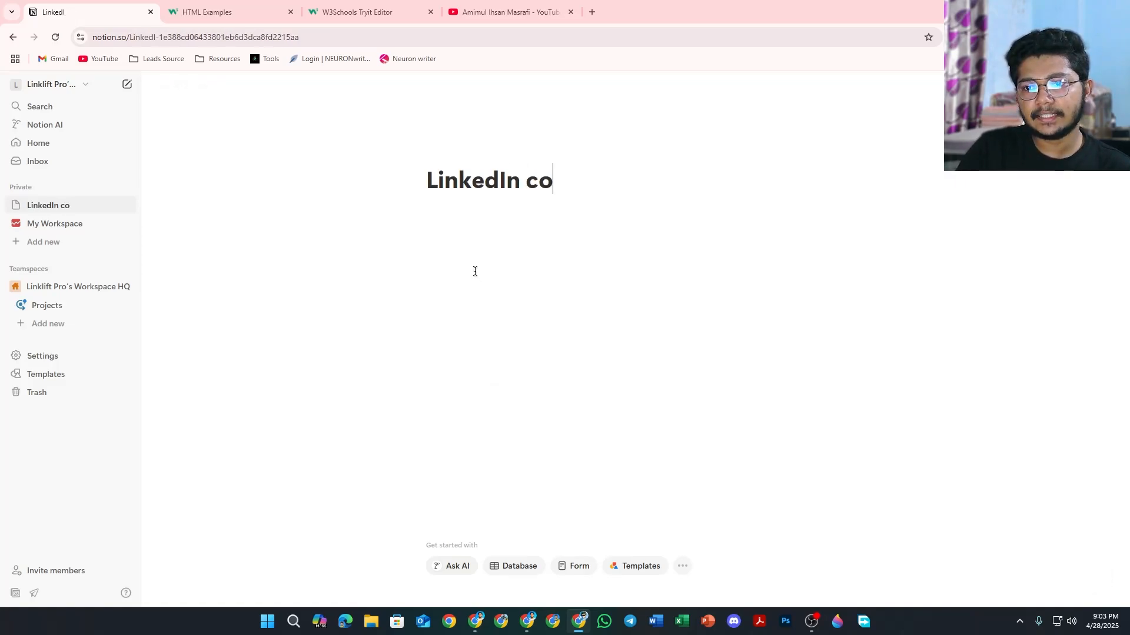
pyautogui.press('BackSpace')
pyautogui.press('BackSpace')
pyautogui.press('BackSpace')
pyautogui.press('BackSpace')
pyautogui.write('C')
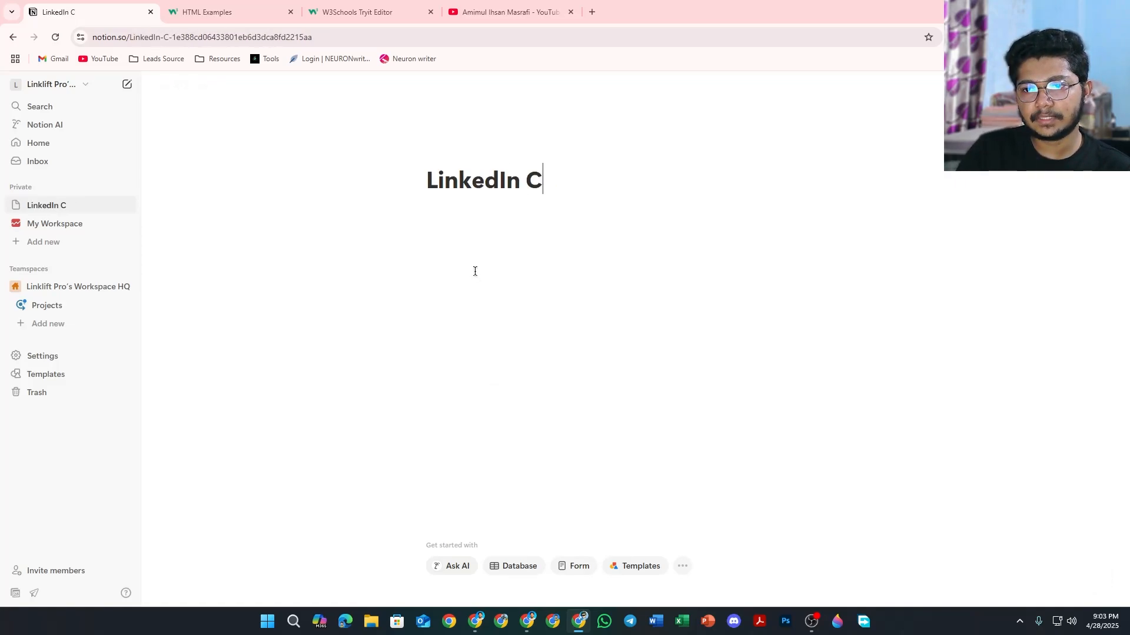
pyautogui.write('ontent Mag')
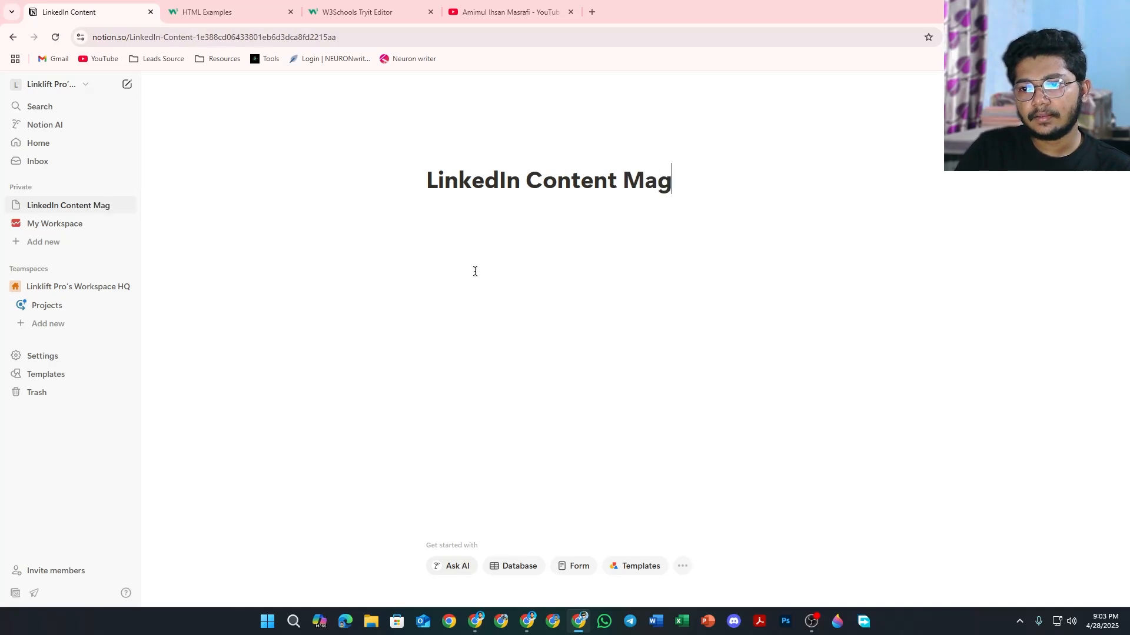
pyautogui.press('BackSpace')
pyautogui.write('nagement')
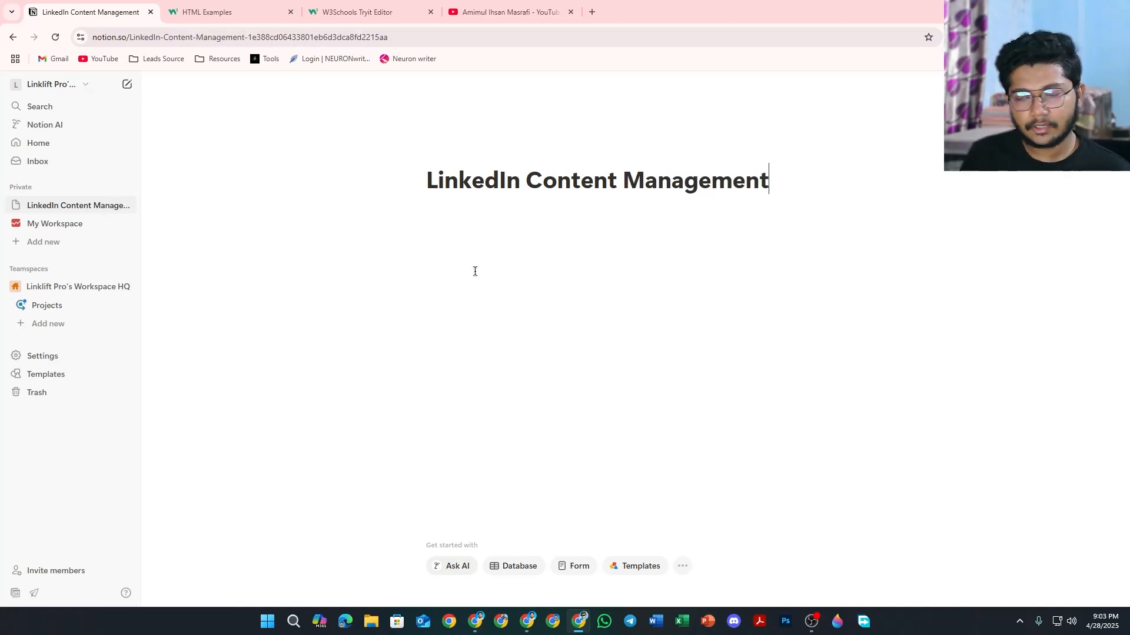
pyautogui.press('Return')
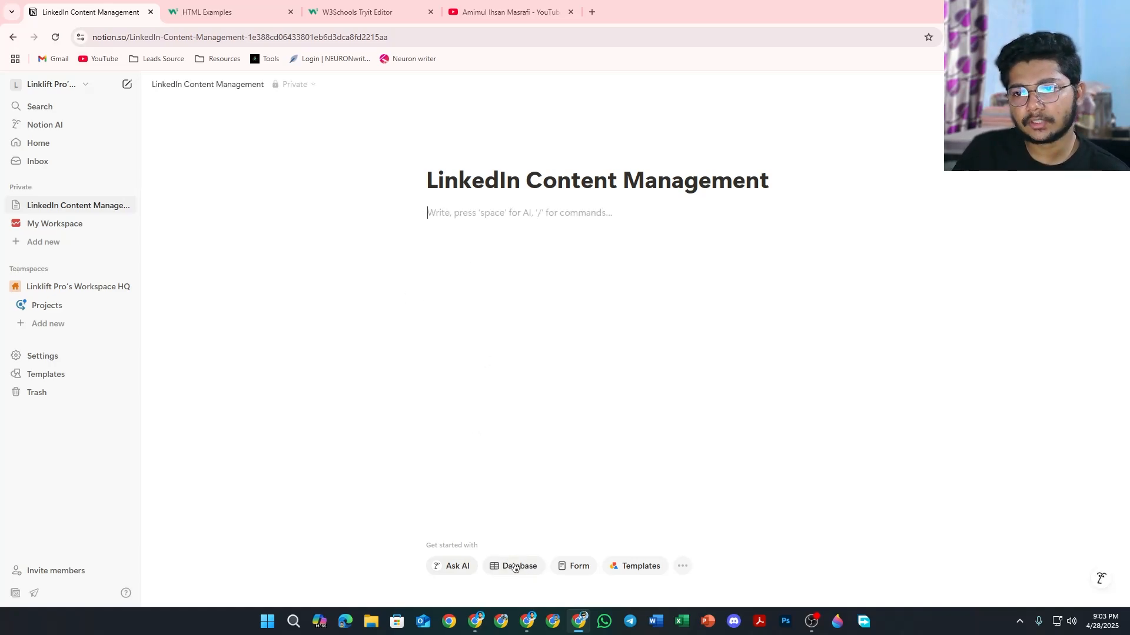
# Step: Insert a table view database under the page title and dismiss the new database options
pyautogui.write('/')
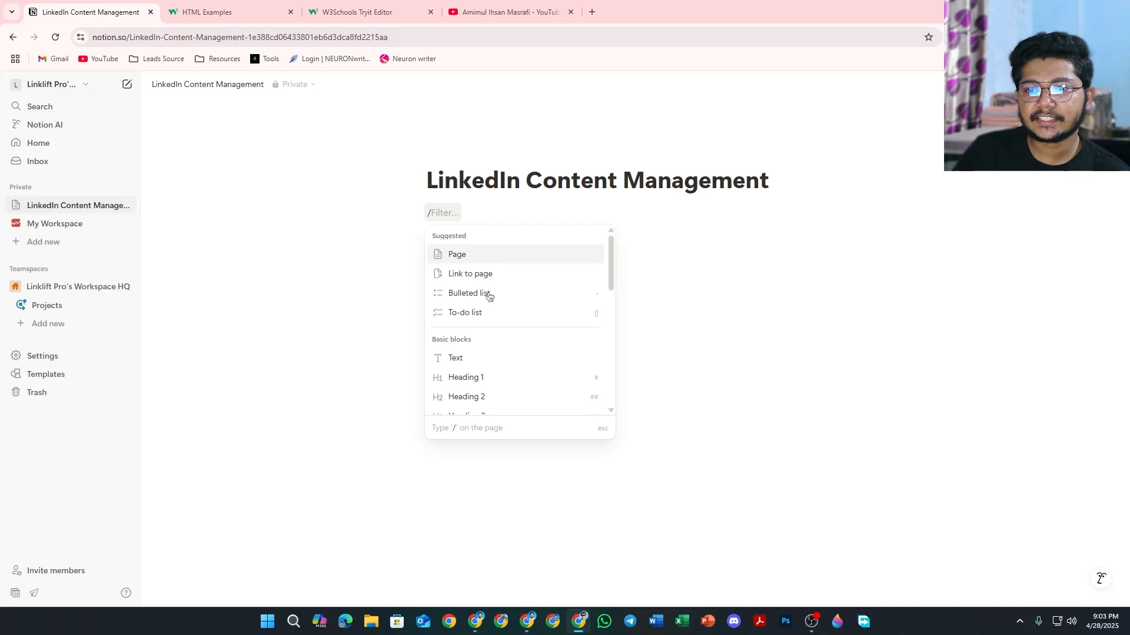
pyautogui.write('data')
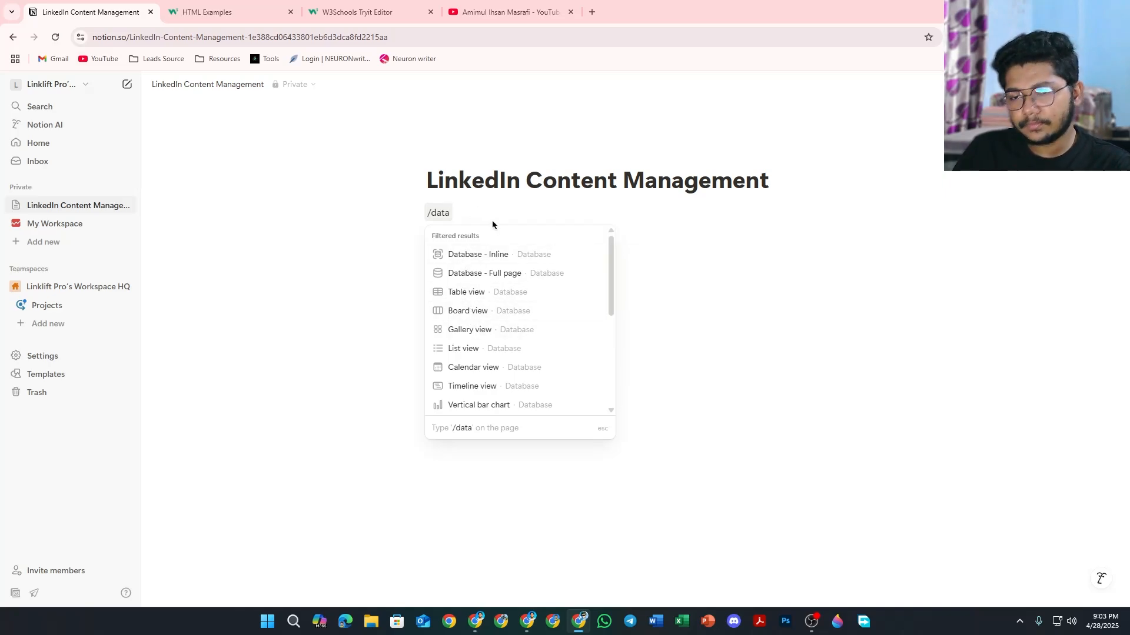
pyautogui.click(460, 293)
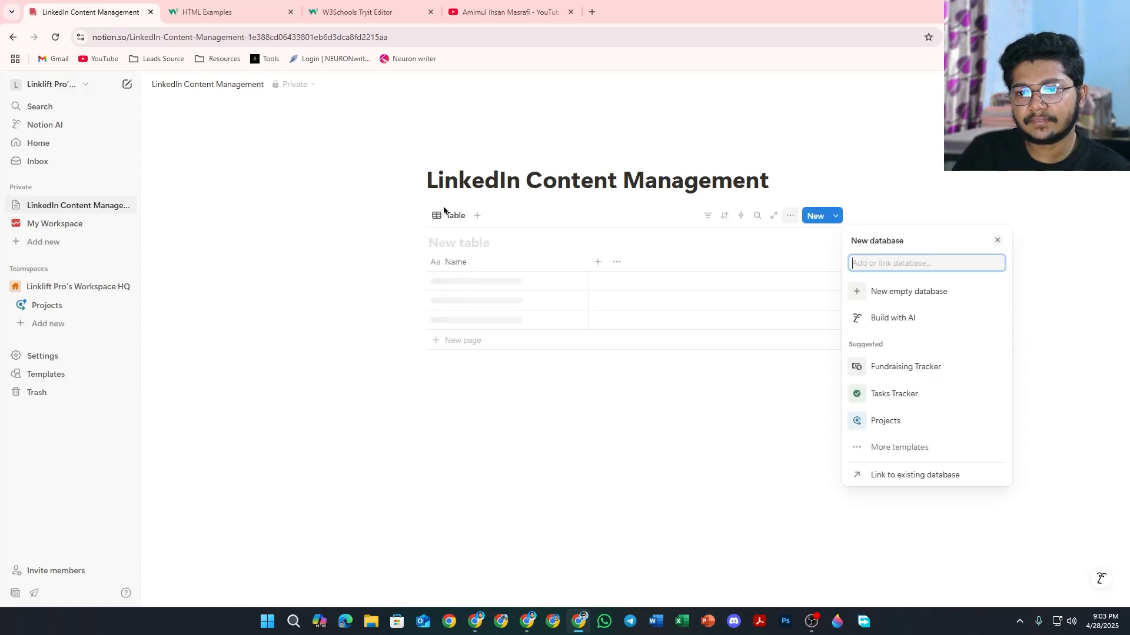
pyautogui.click(456, 218)
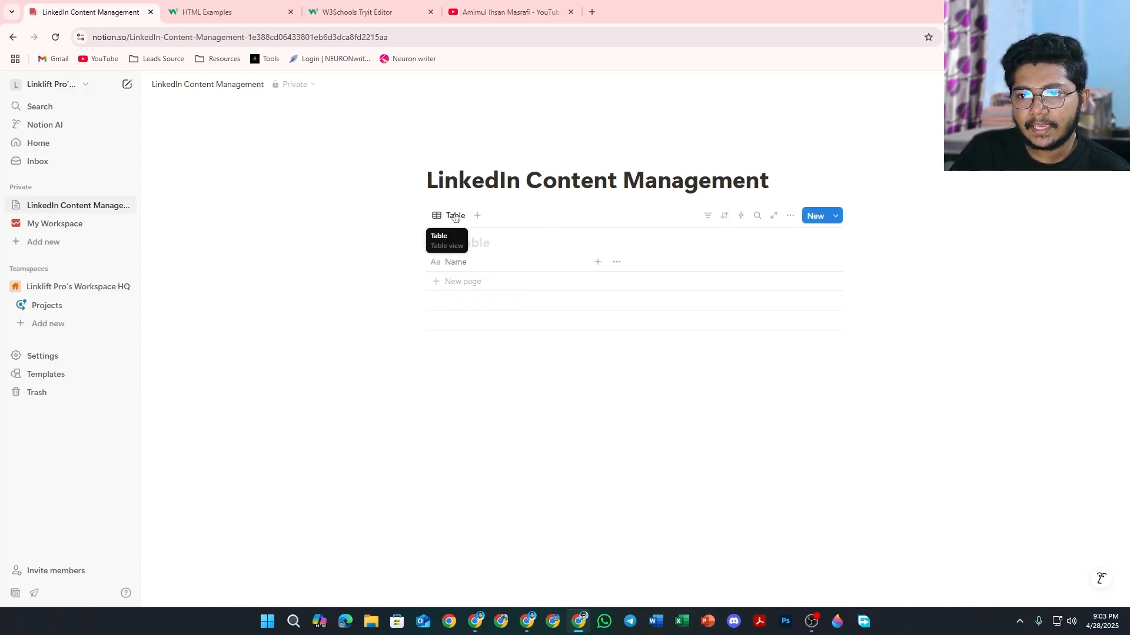
# Step: Name the new table database "Tasks"
pyautogui.click(454, 216)
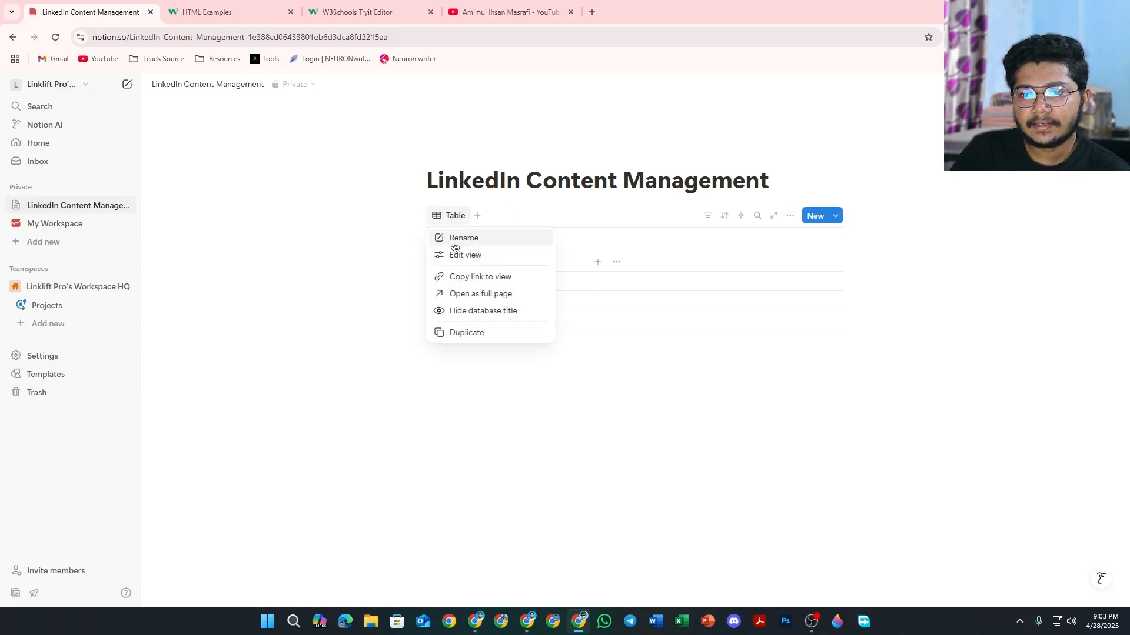
pyautogui.click(499, 194)
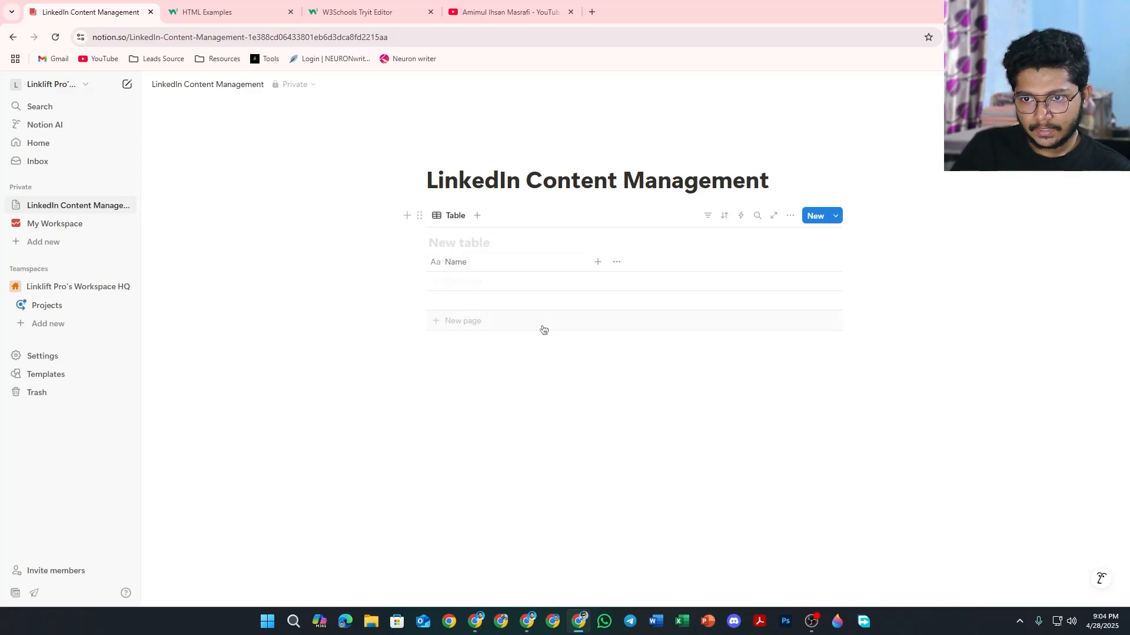
pyautogui.write('Tasks')
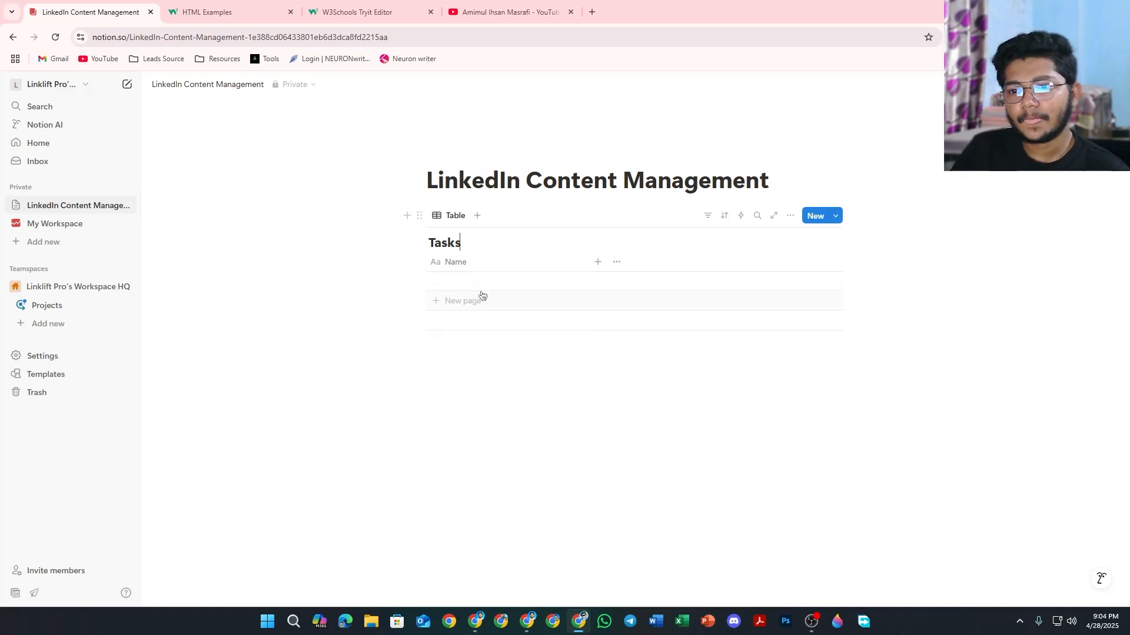
# Step: Add a Select property to the Tasks table and create an empty first row
pyautogui.click(468, 266)
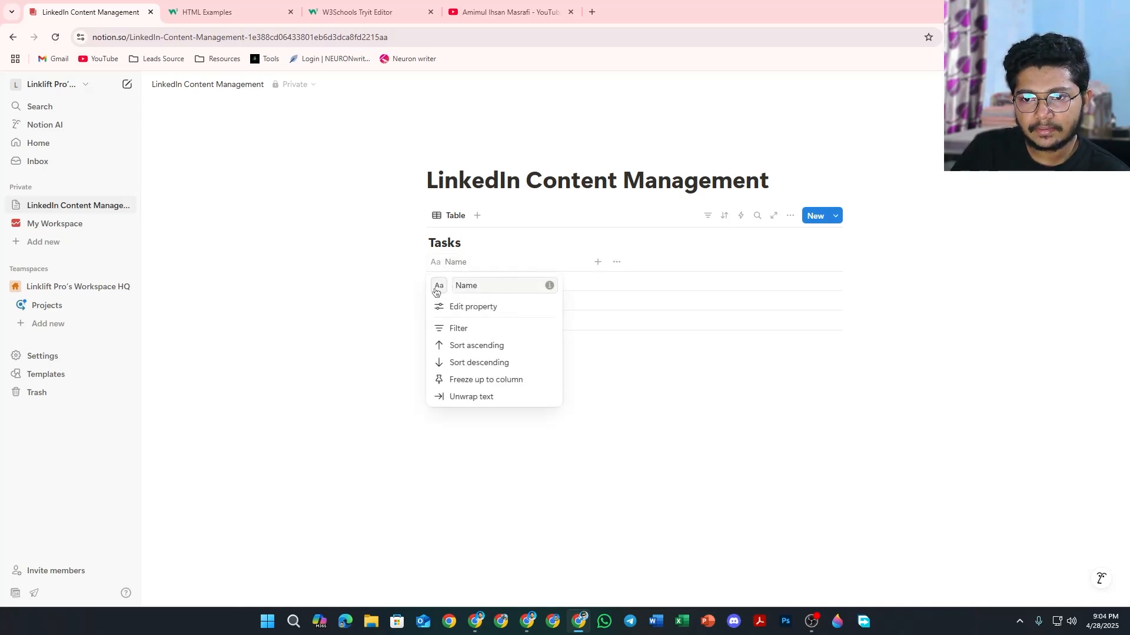
pyautogui.click(535, 252)
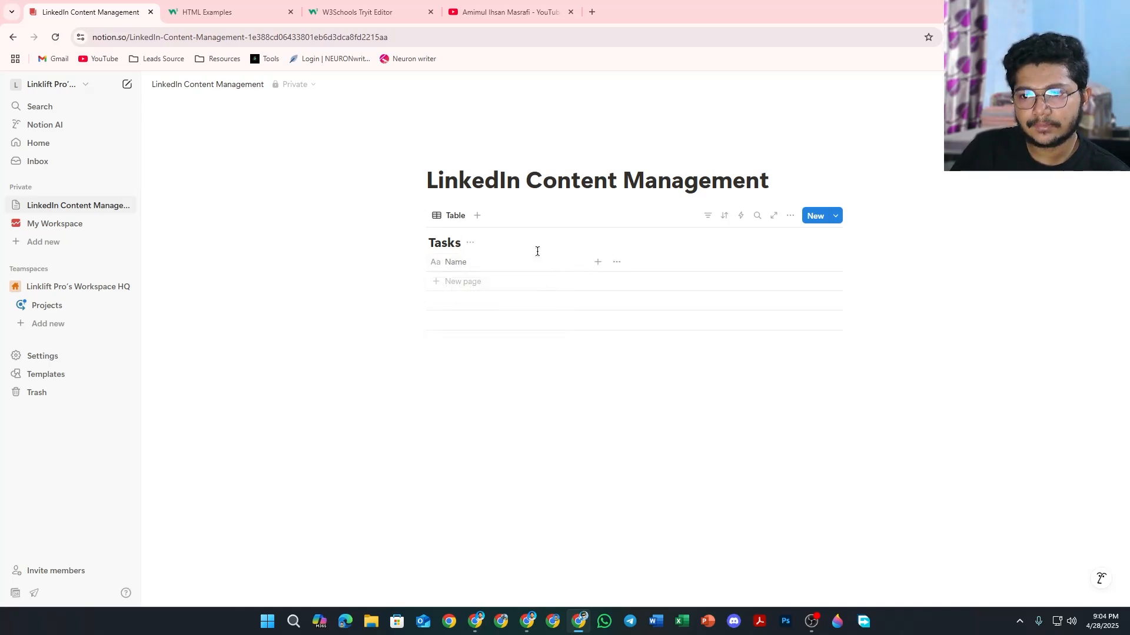
pyautogui.click(598, 262)
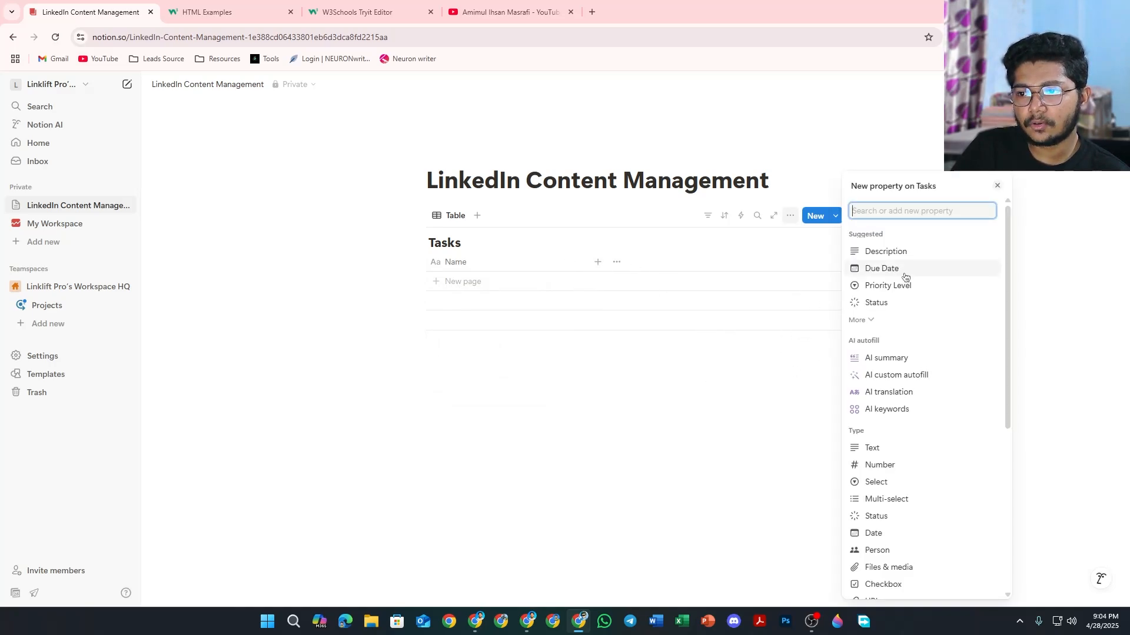
pyautogui.scroll(-2, 913, 312)
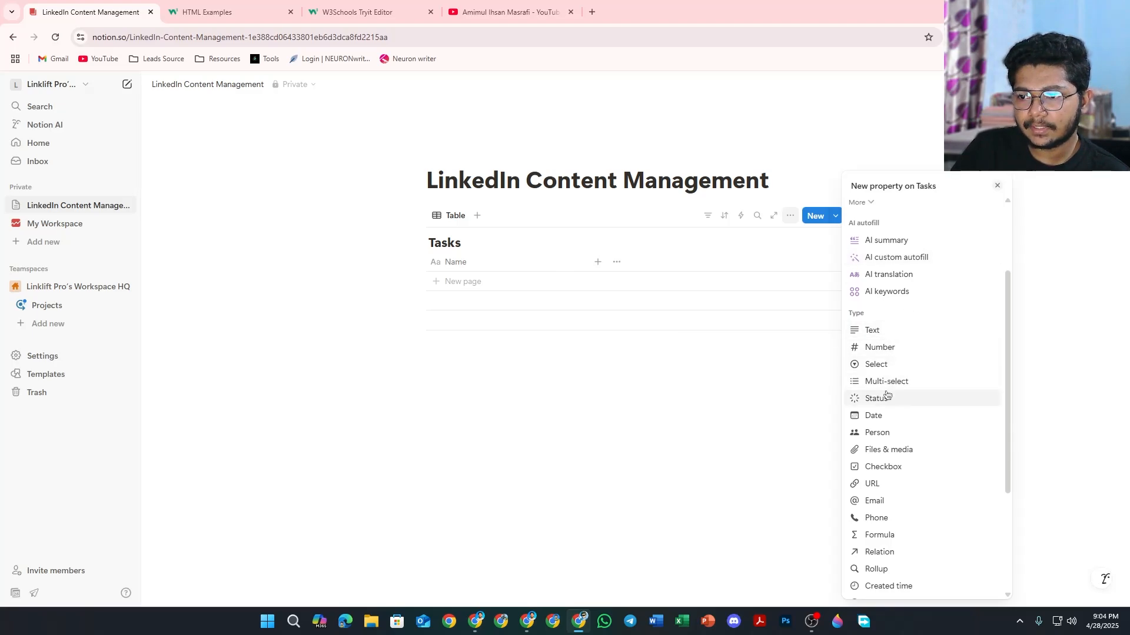
pyautogui.scroll(-1, 890, 494)
pyautogui.scroll(4, 885, 447)
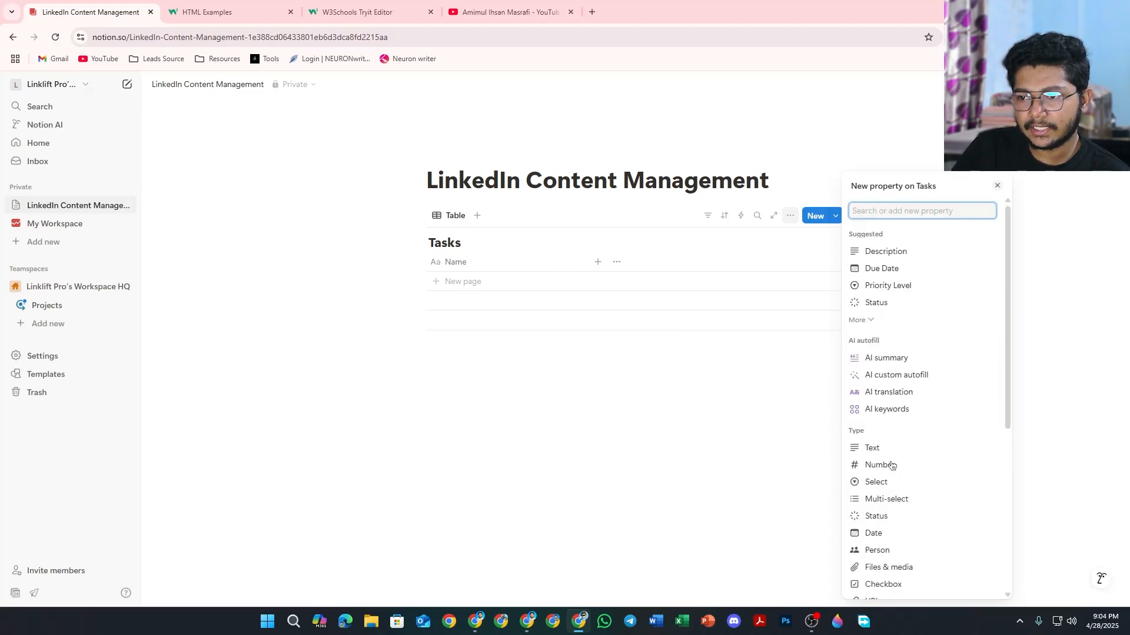
pyautogui.scroll(-2, 882, 411)
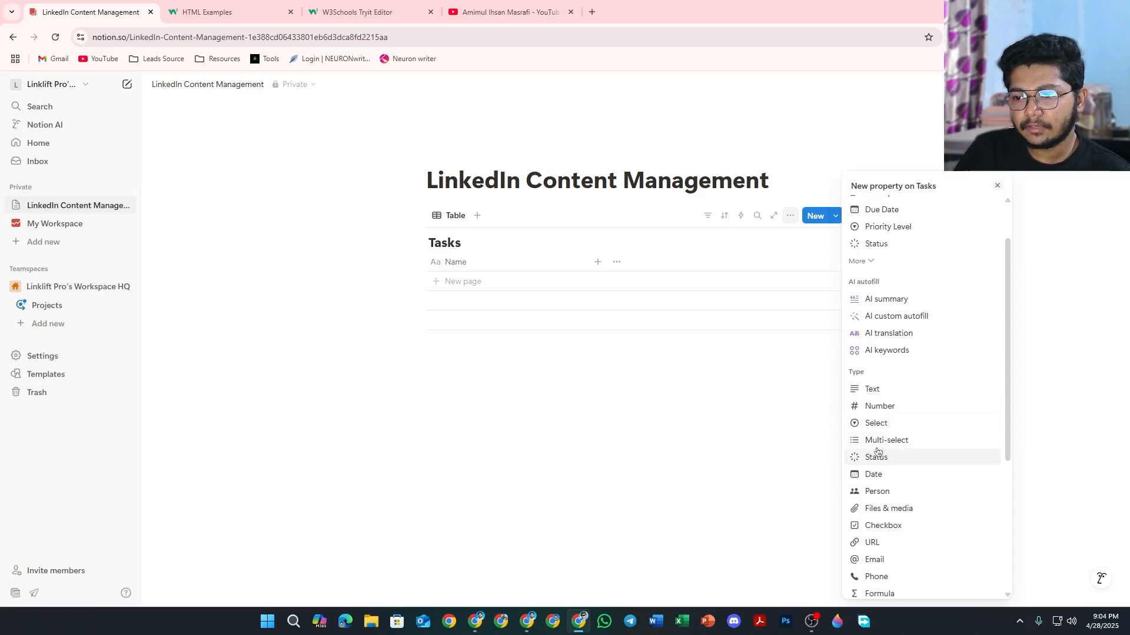
pyautogui.click(879, 425)
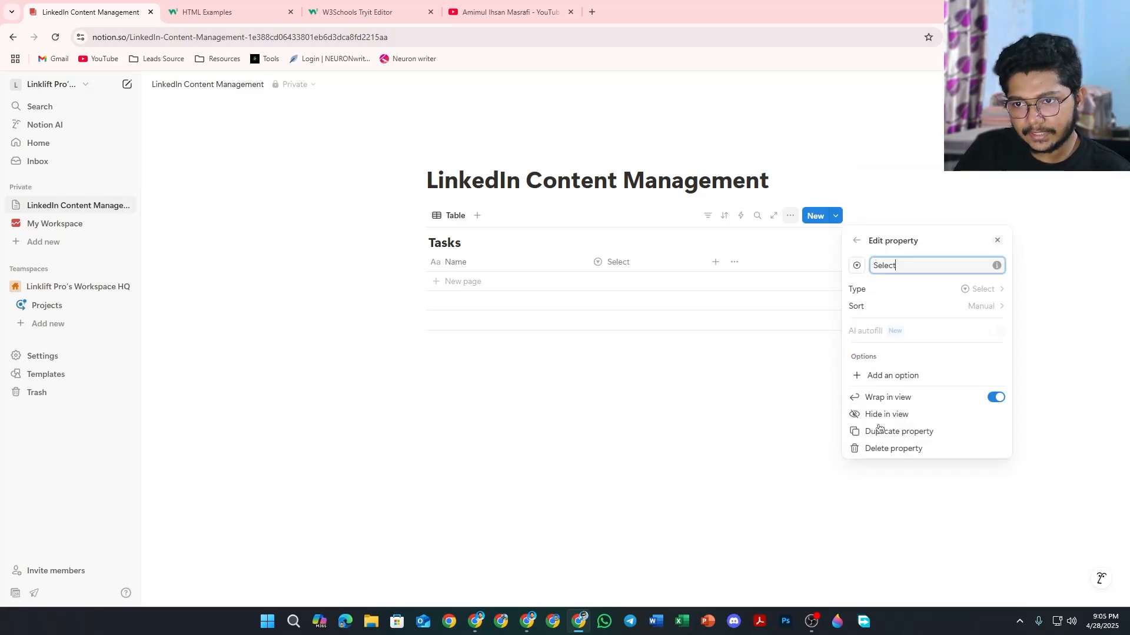
pyautogui.click(623, 261)
pyautogui.click(618, 281)
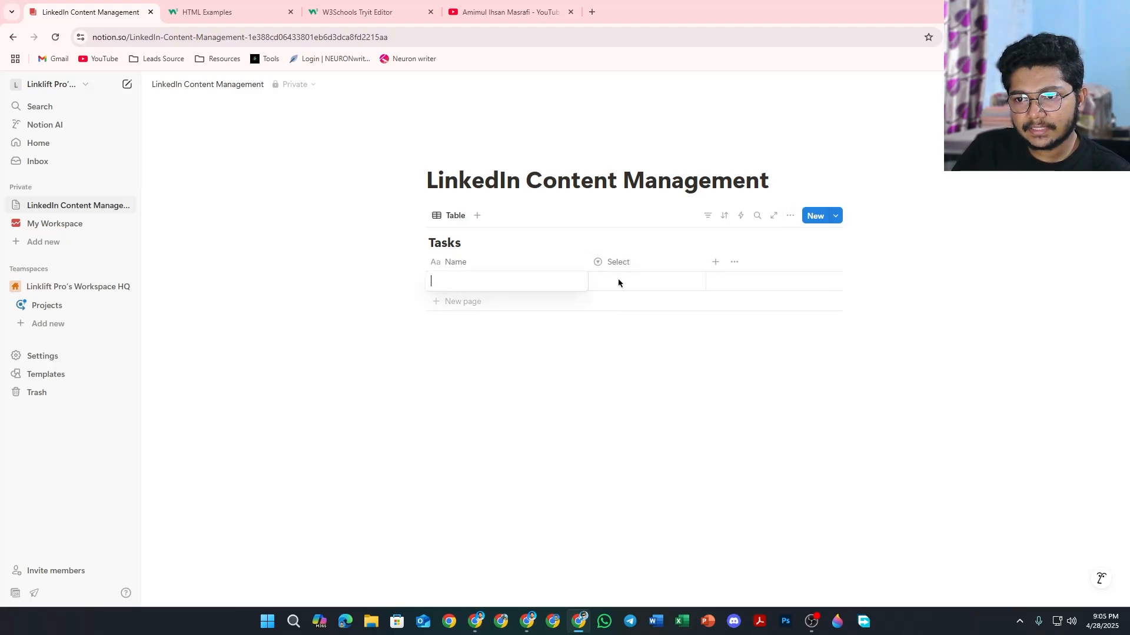
pyautogui.press('Escape')
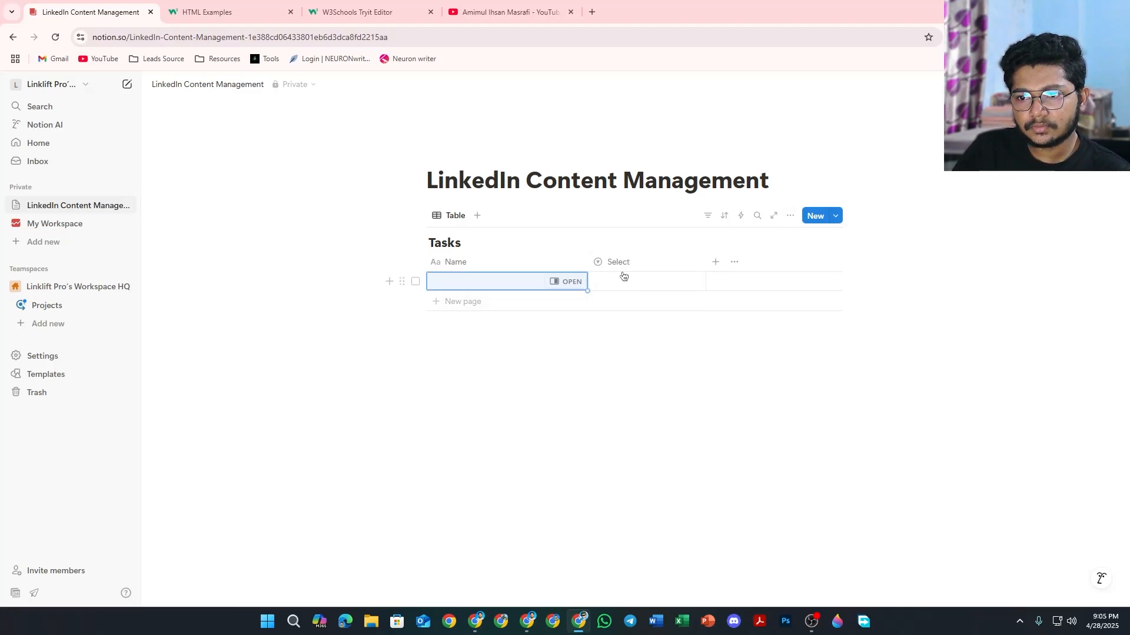
# Step: Add a Multi-select property to the Tasks table with the options Yes and No
pyautogui.click(714, 263)
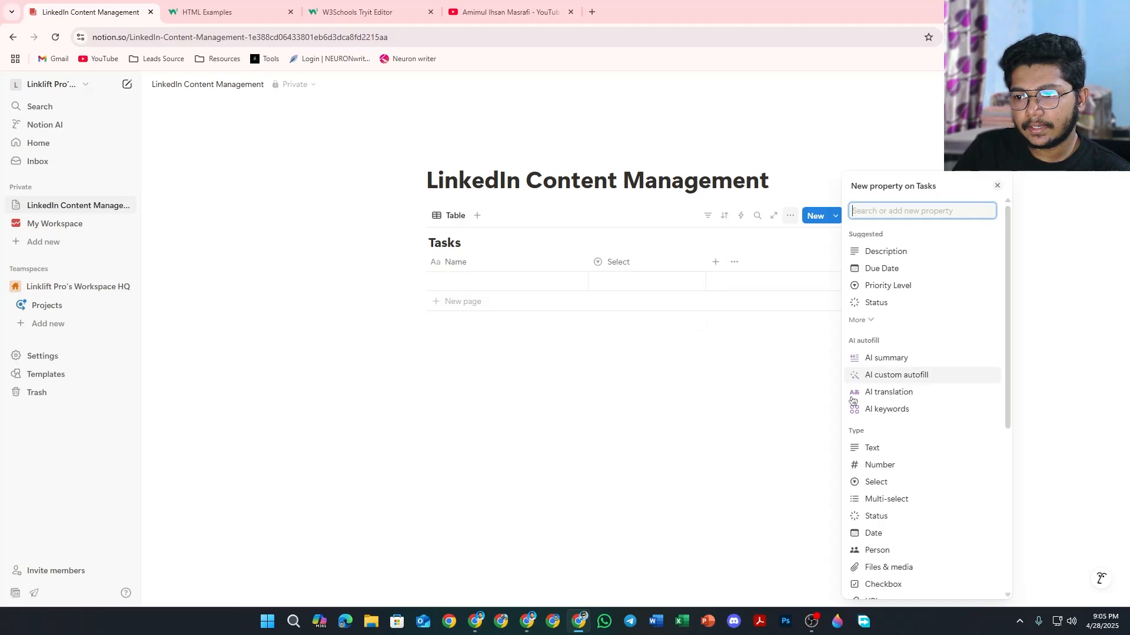
pyautogui.scroll(-4, 912, 459)
pyautogui.click(888, 381)
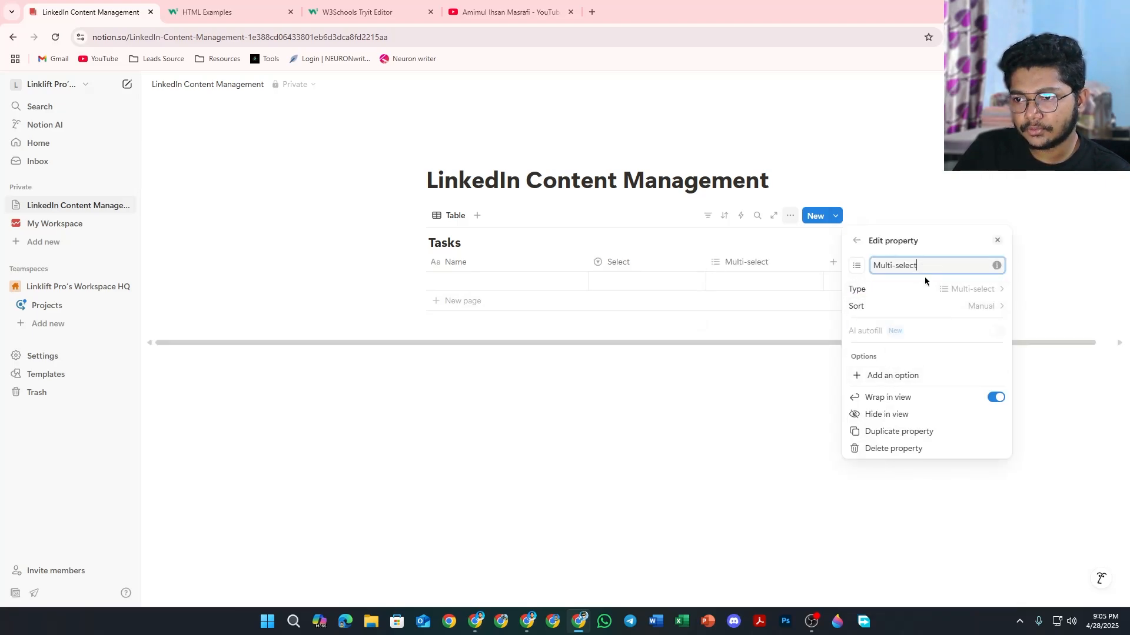
pyautogui.click(881, 375)
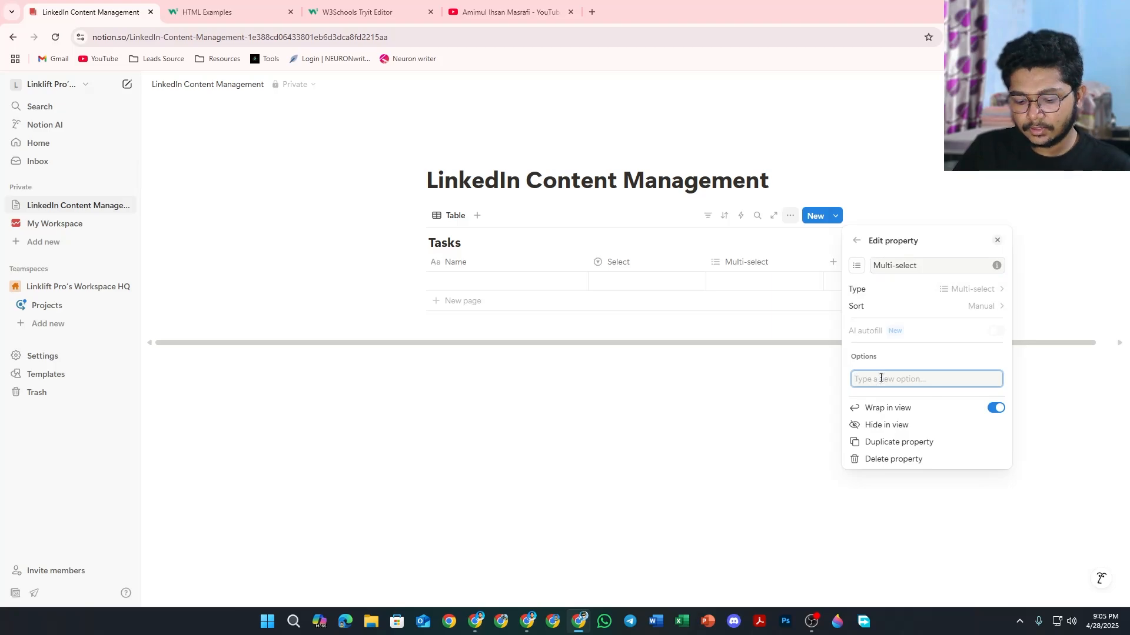
pyautogui.write('Opti')
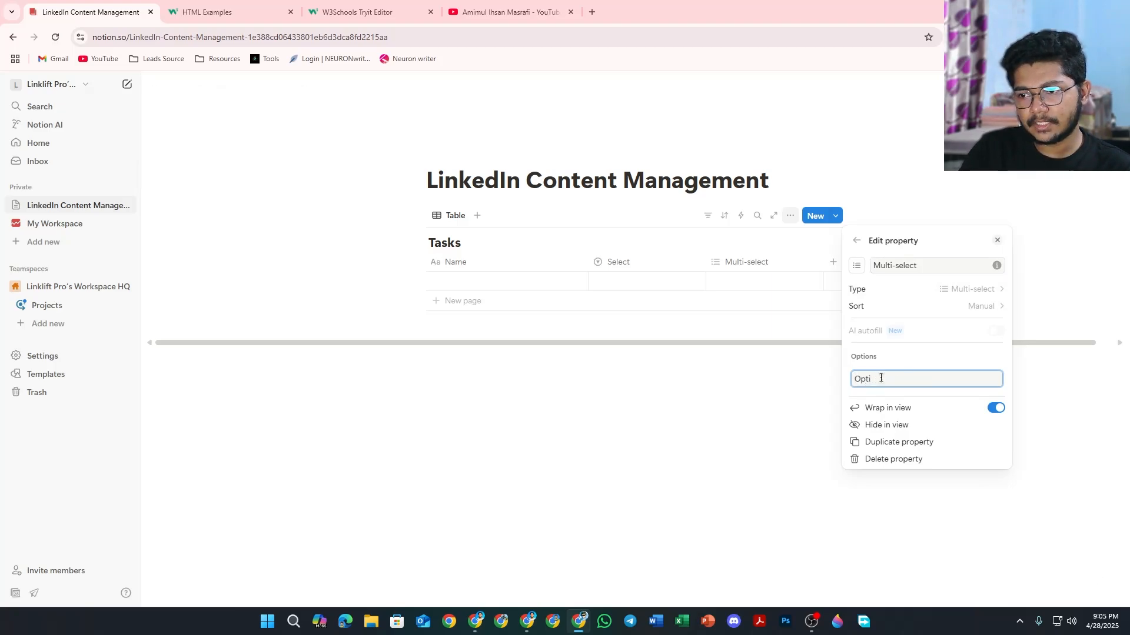
pyautogui.press('BackSpace')
pyautogui.write('Yes')
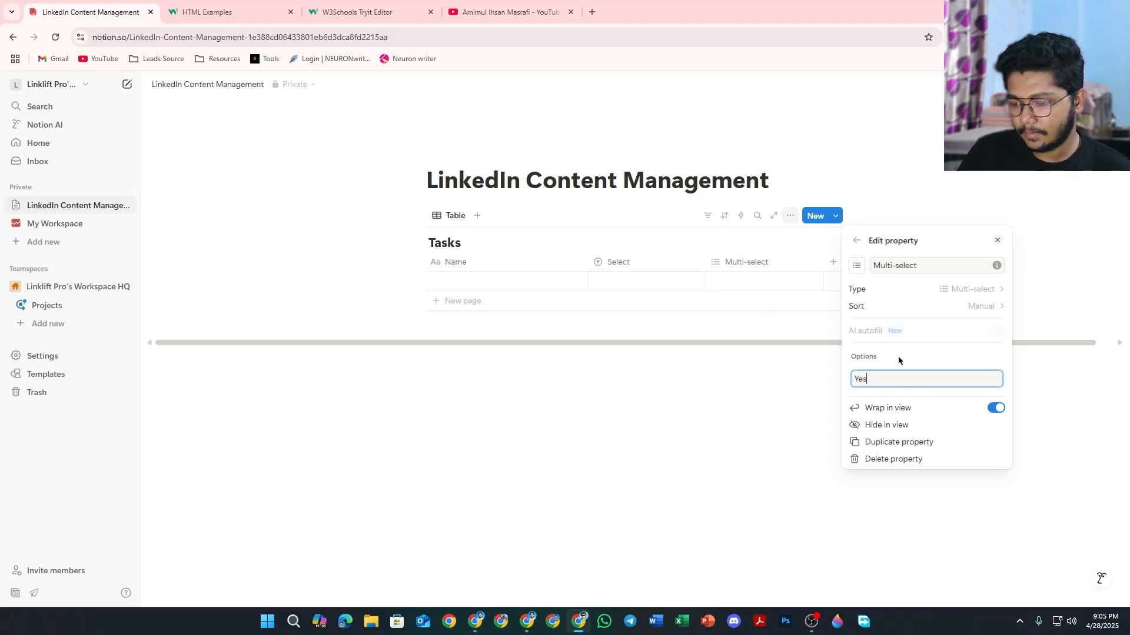
pyautogui.press('Return')
pyautogui.write('No')
pyautogui.press('Return')
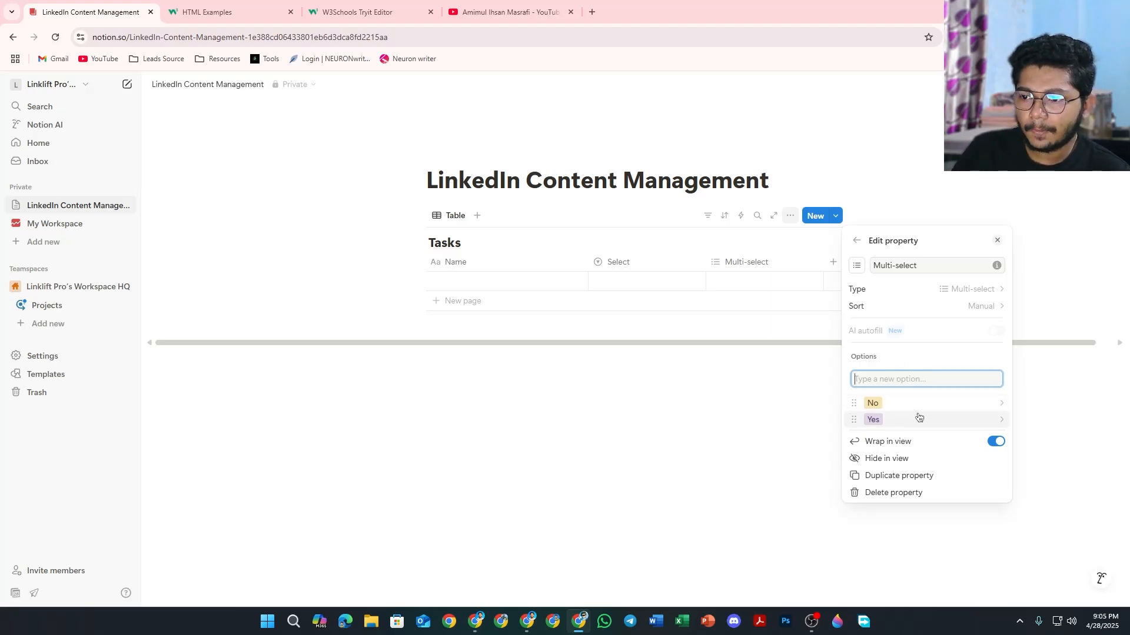
# Step: Check the color choices for the Yes option and the options offered in the first row's Multi-select cell
pyautogui.click(1003, 424)
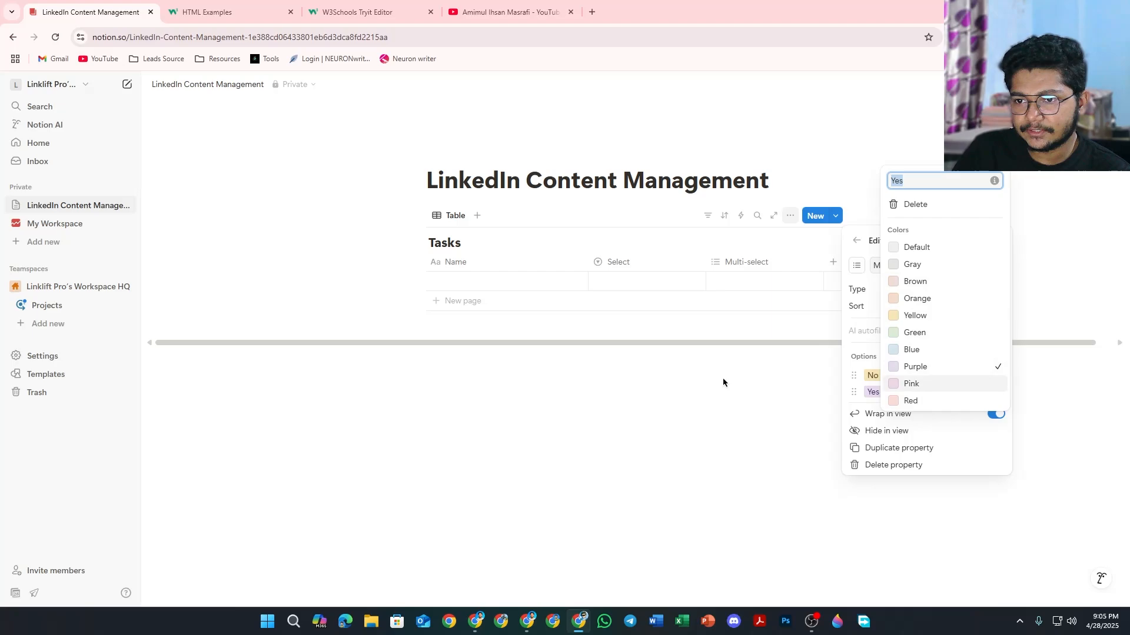
pyautogui.click(678, 396)
pyautogui.click(705, 406)
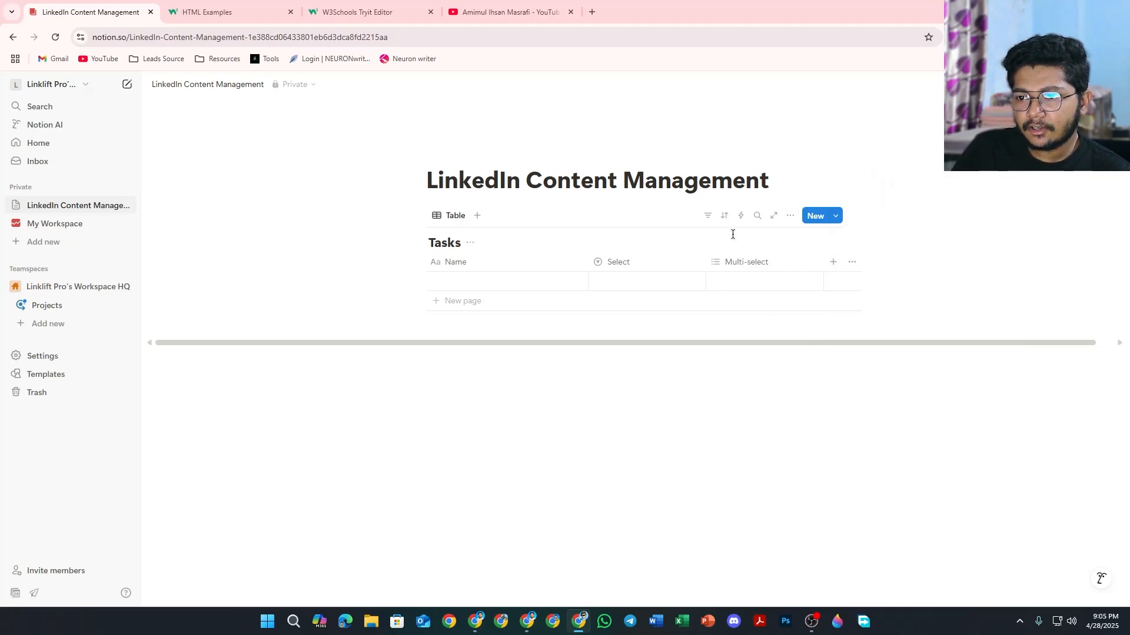
pyautogui.click(751, 288)
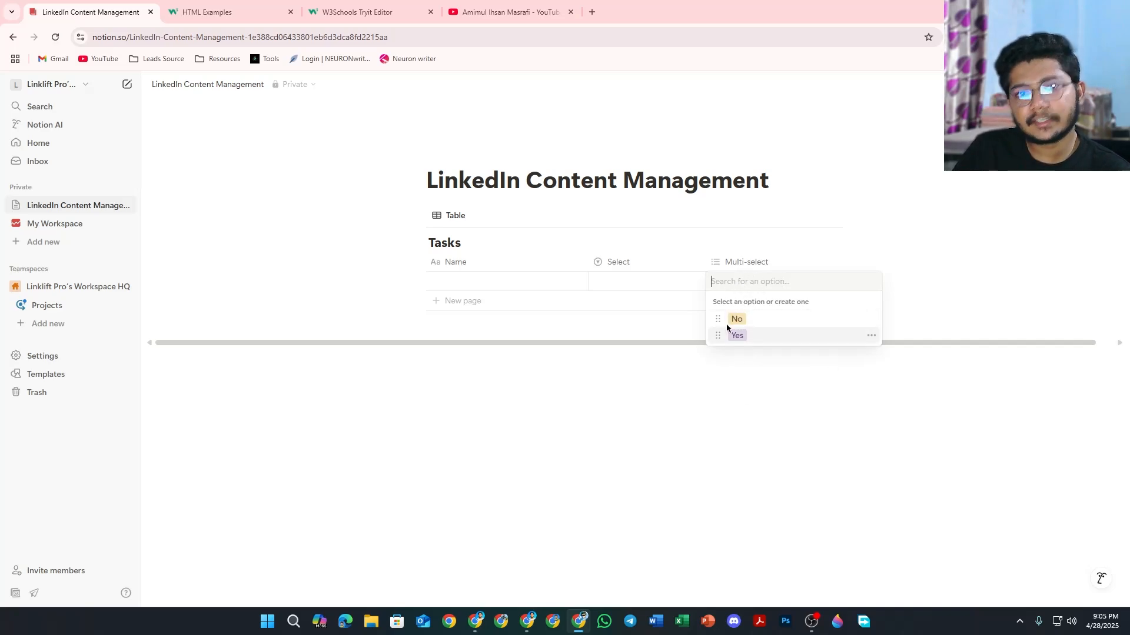
pyautogui.press('Escape')
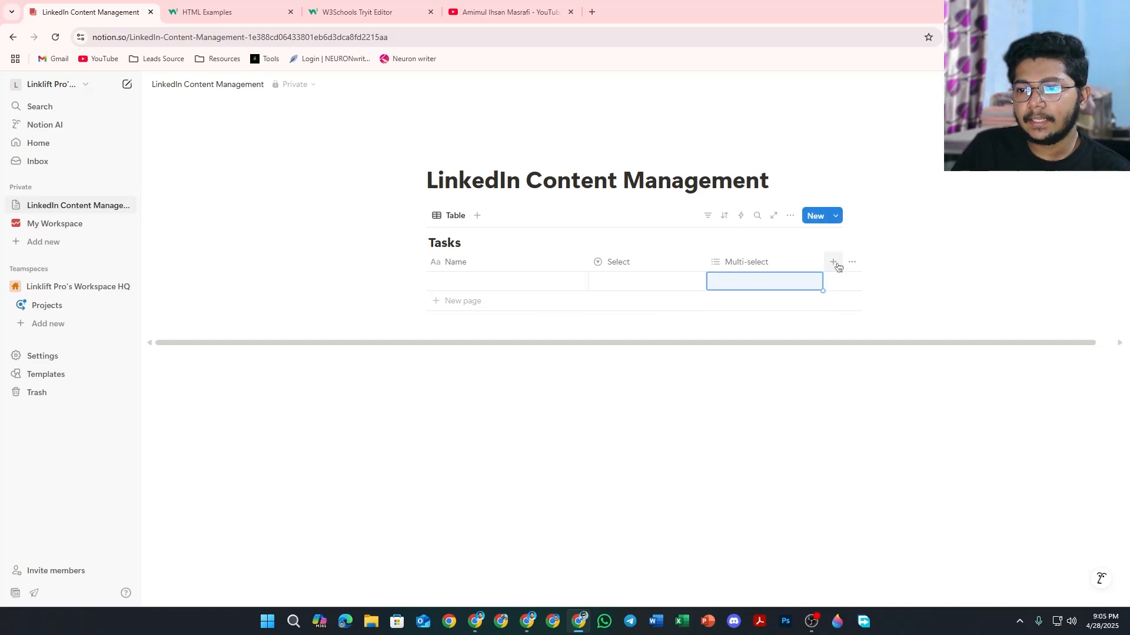
# Step: Add a Date property to the Tasks table and set the first row's date to April 28, 2025
pyautogui.click(838, 267)
pyautogui.scroll(-3, 885, 457)
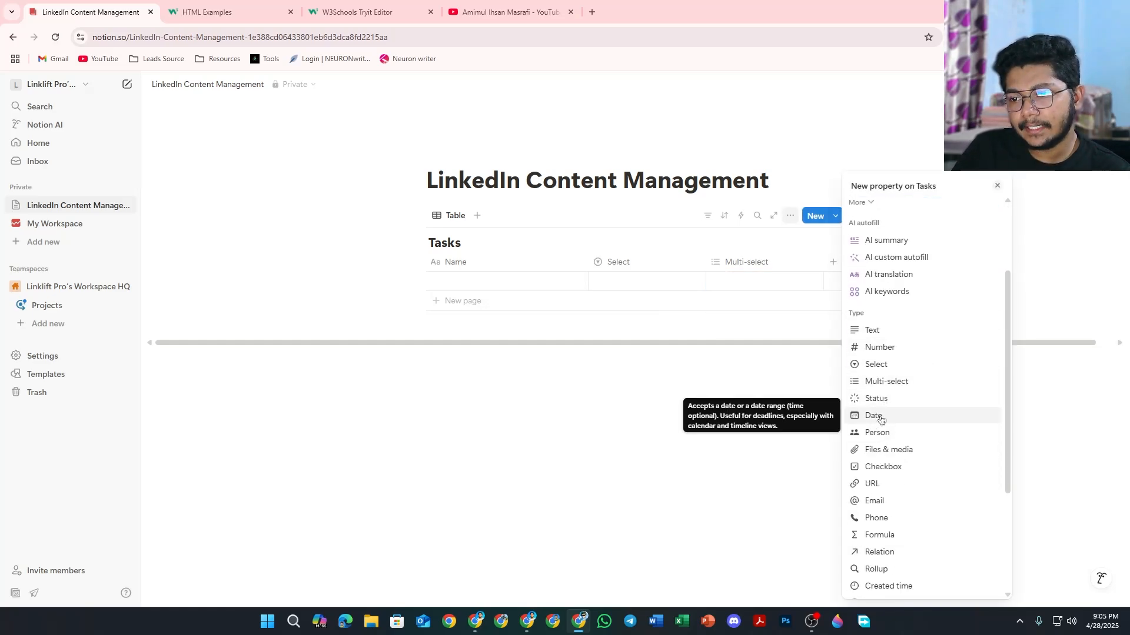
pyautogui.click(881, 419)
pyautogui.click(686, 481)
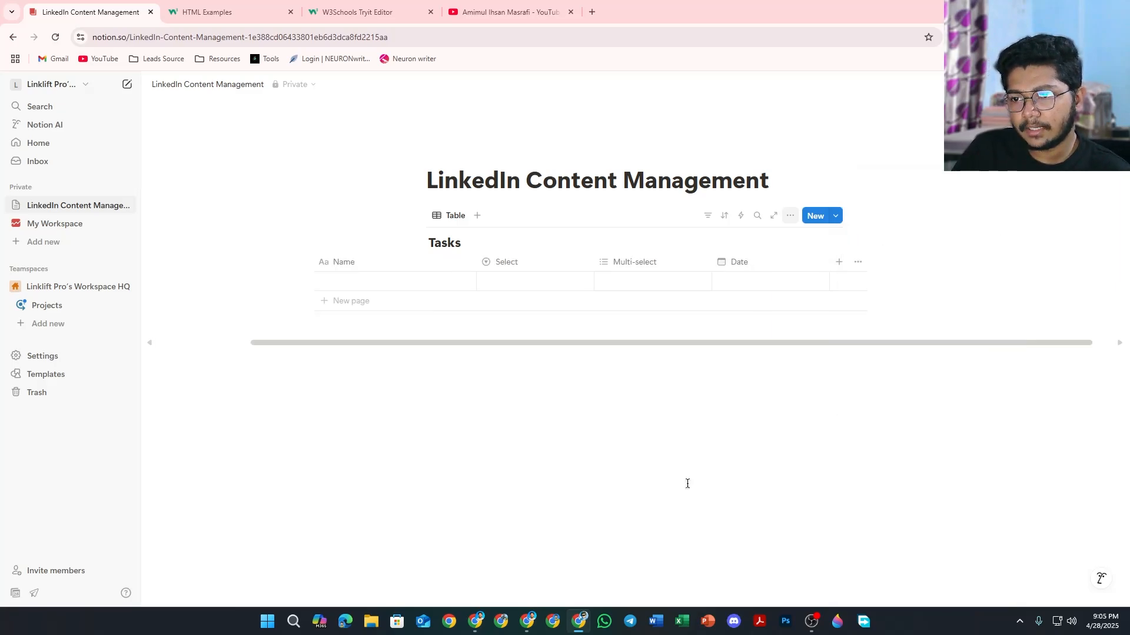
pyautogui.click(748, 283)
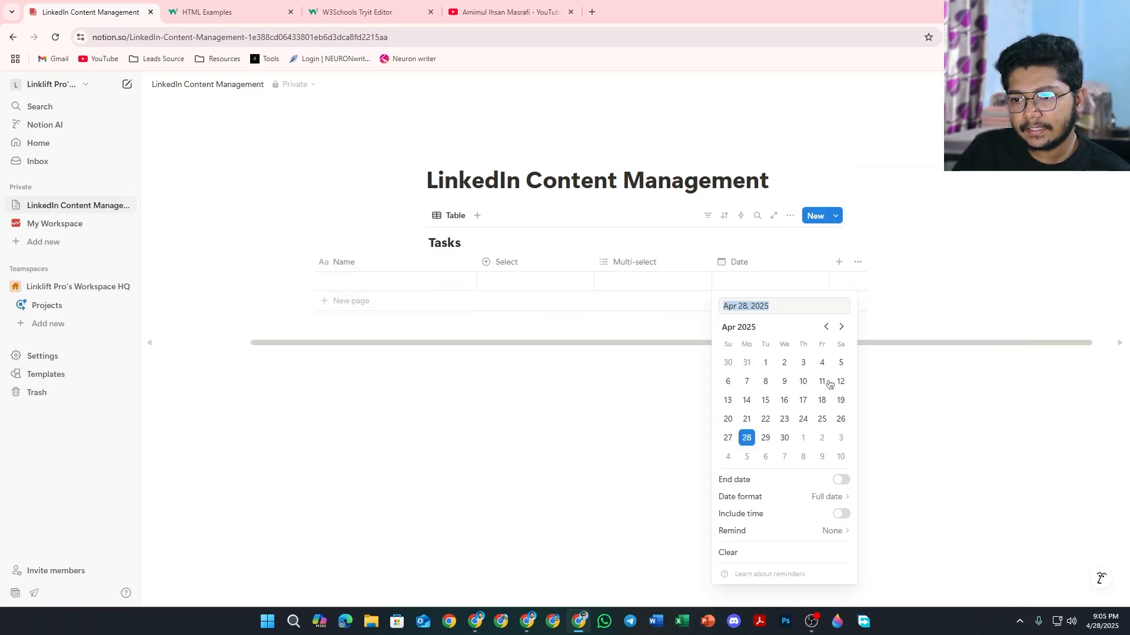
pyautogui.click(747, 438)
pyautogui.press('Escape')
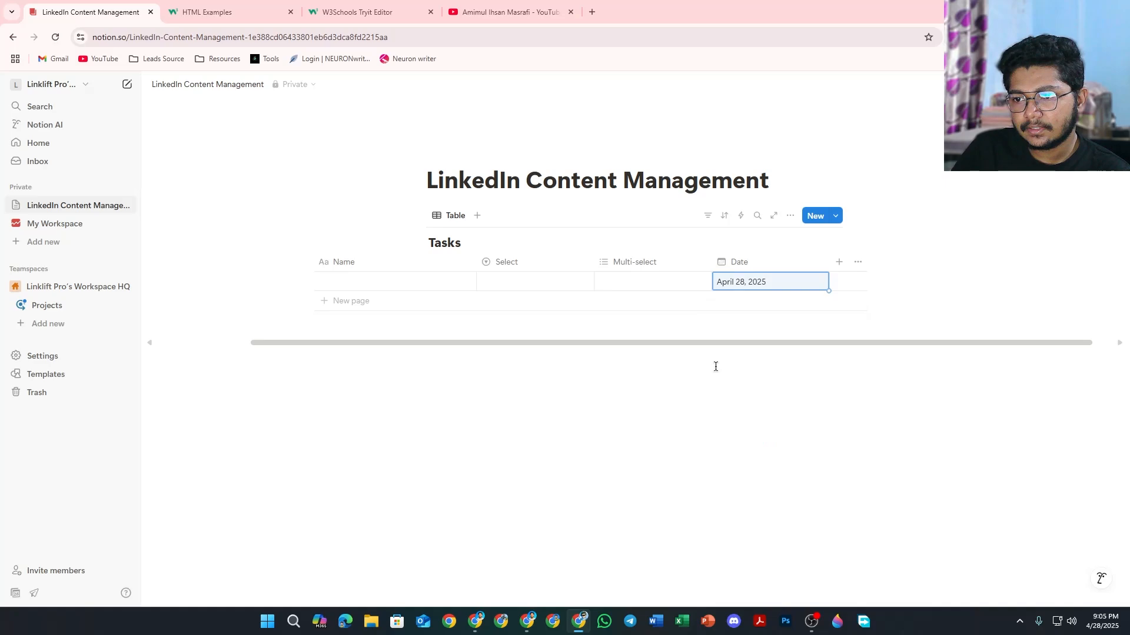
# Step: Review the property types available for the Tasks table without adding one
pyautogui.click(840, 262)
pyautogui.scroll(-3, 903, 471)
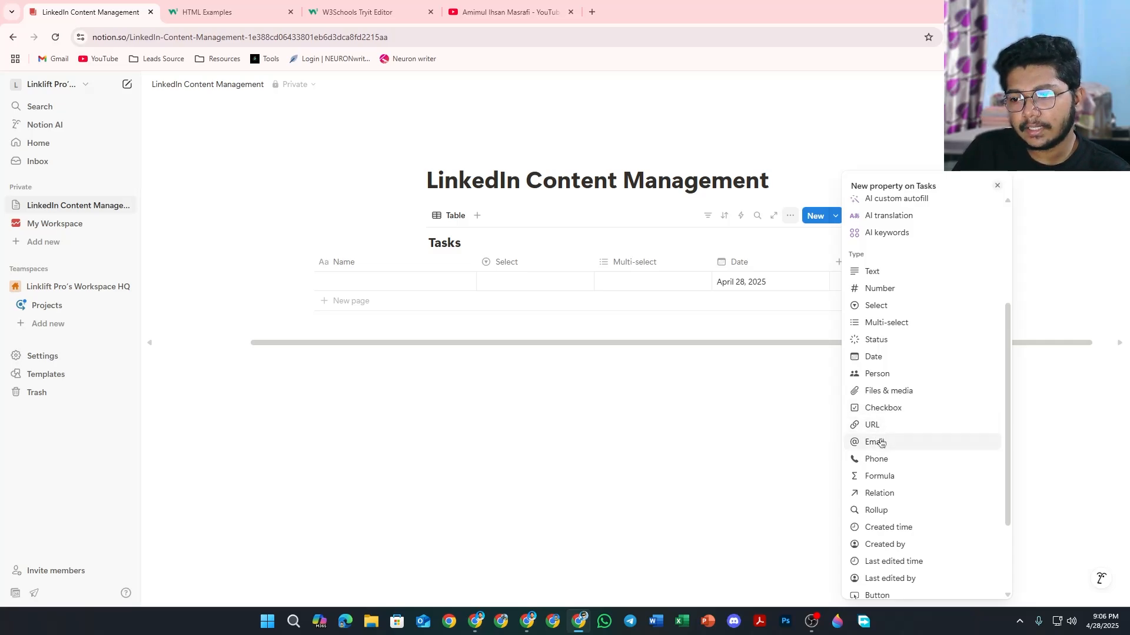
pyautogui.scroll(-3, 890, 436)
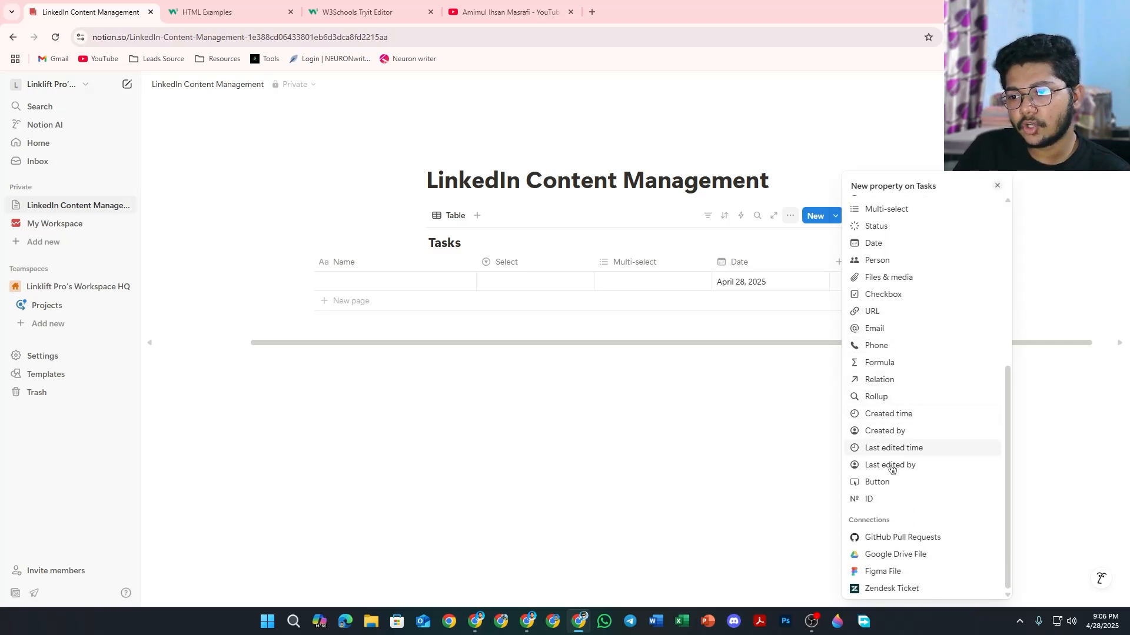
pyautogui.scroll(5, 895, 373)
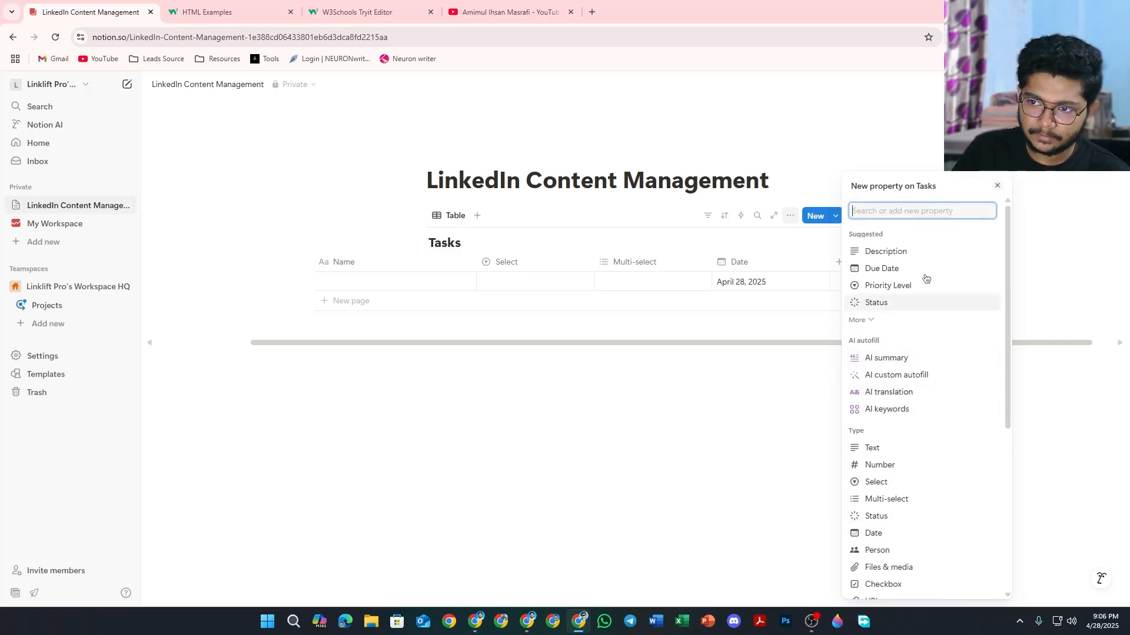
pyautogui.click(690, 420)
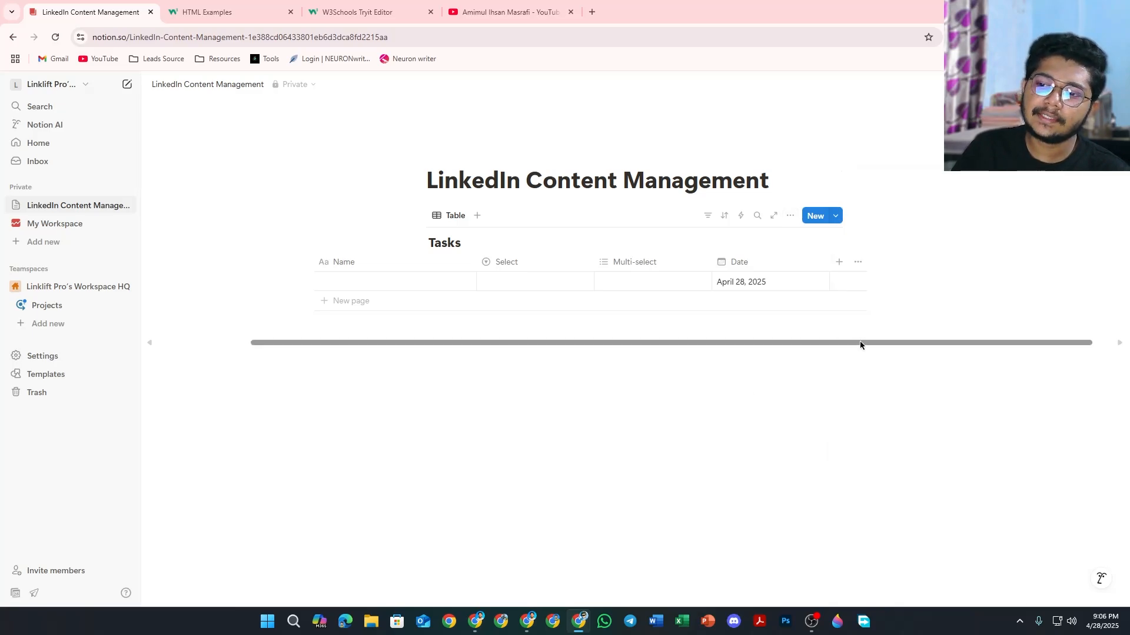
# Step: Open the first row of the Tasks table as a page and title it "Content 1"
pyautogui.moveTo(859, 342); pyautogui.dragTo(722, 352)
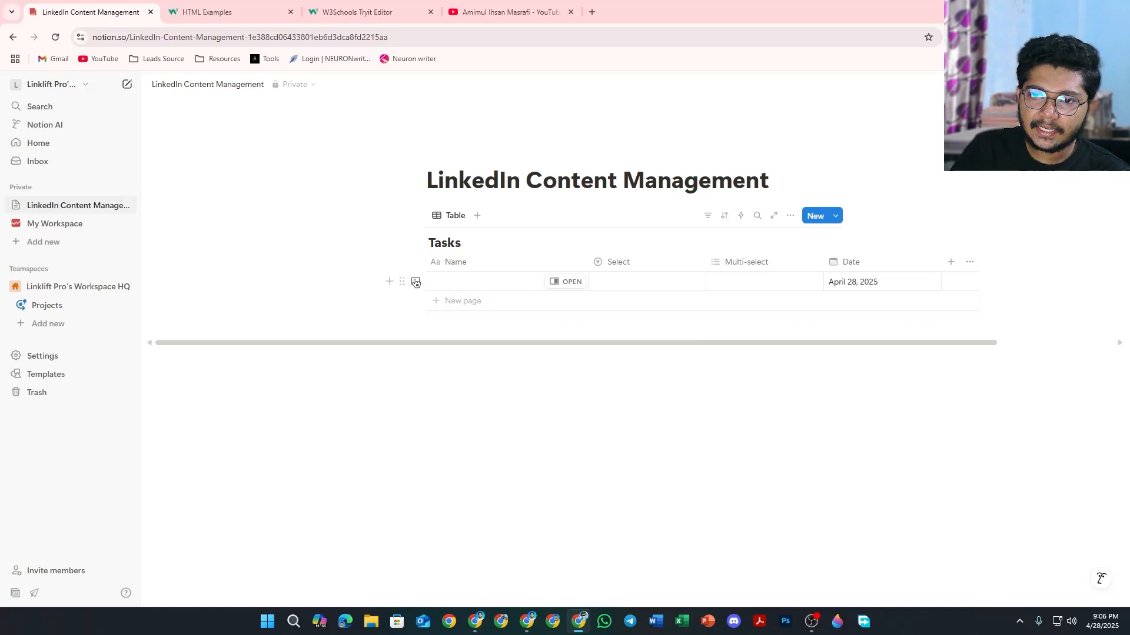
pyautogui.click(568, 283)
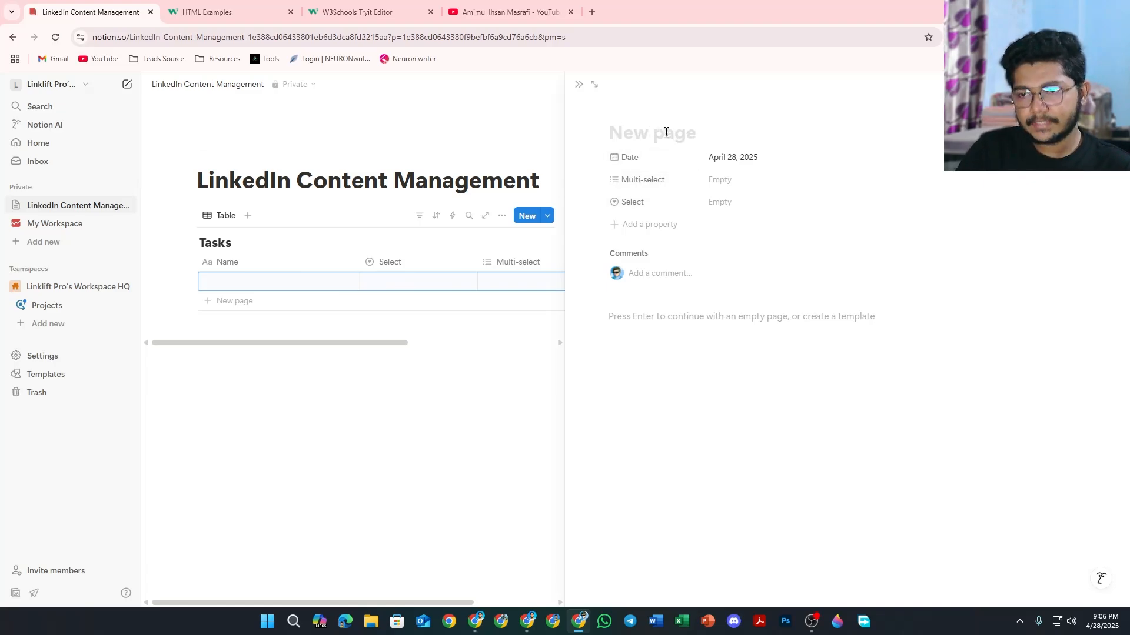
pyautogui.write('Content')
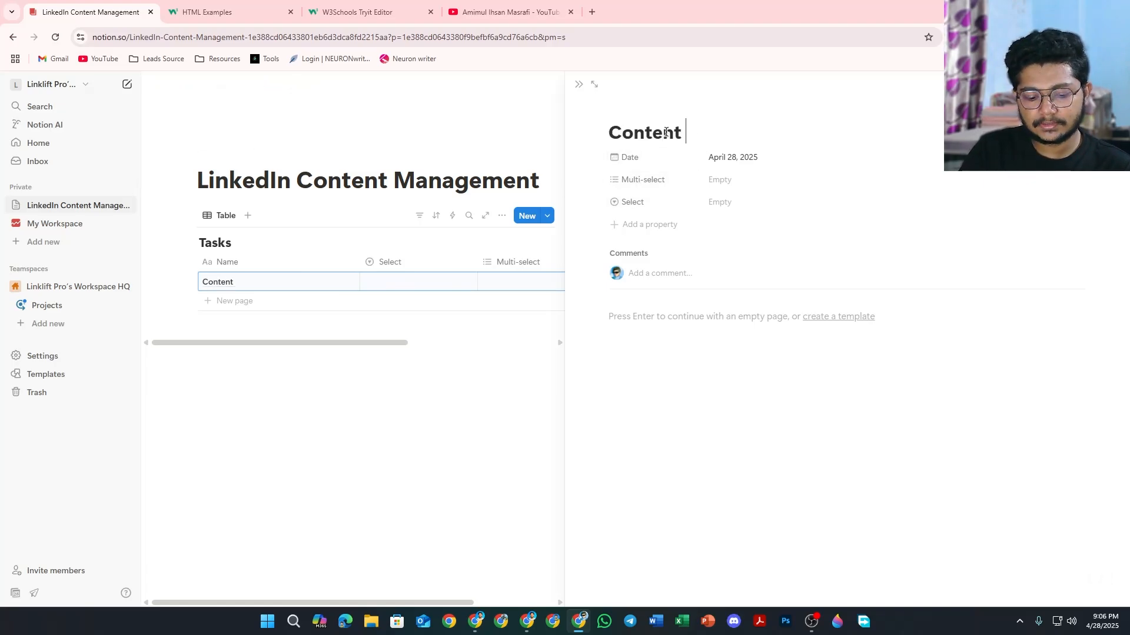
pyautogui.write(' 1')
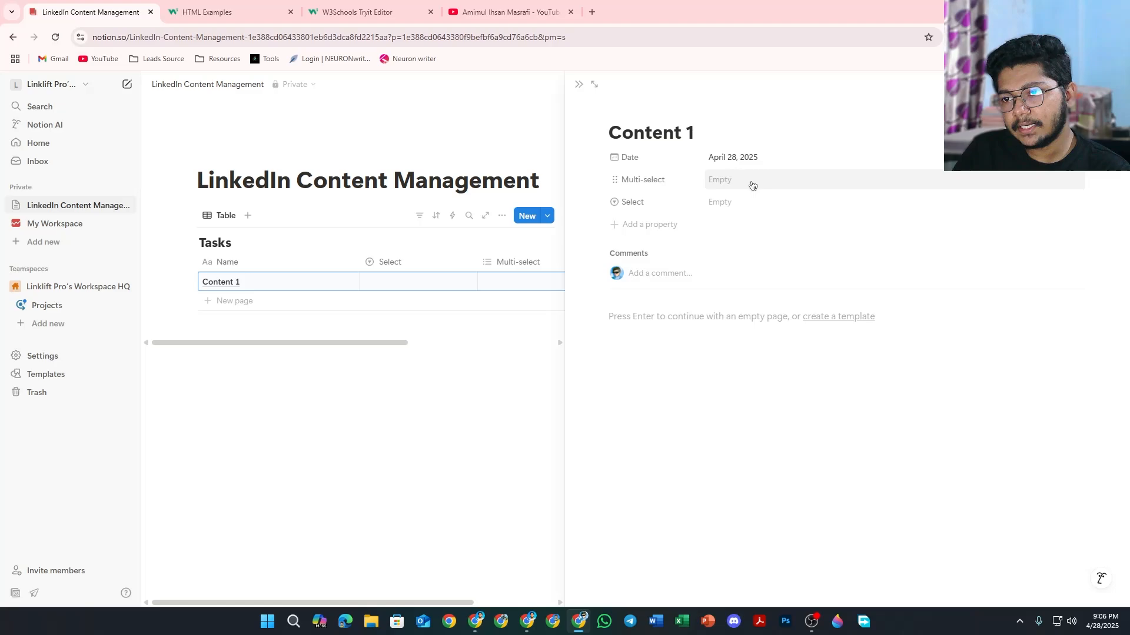
# Step: Set the Multi-select property of Content 1 to Yes and leave its Select property empty
pyautogui.click(725, 180)
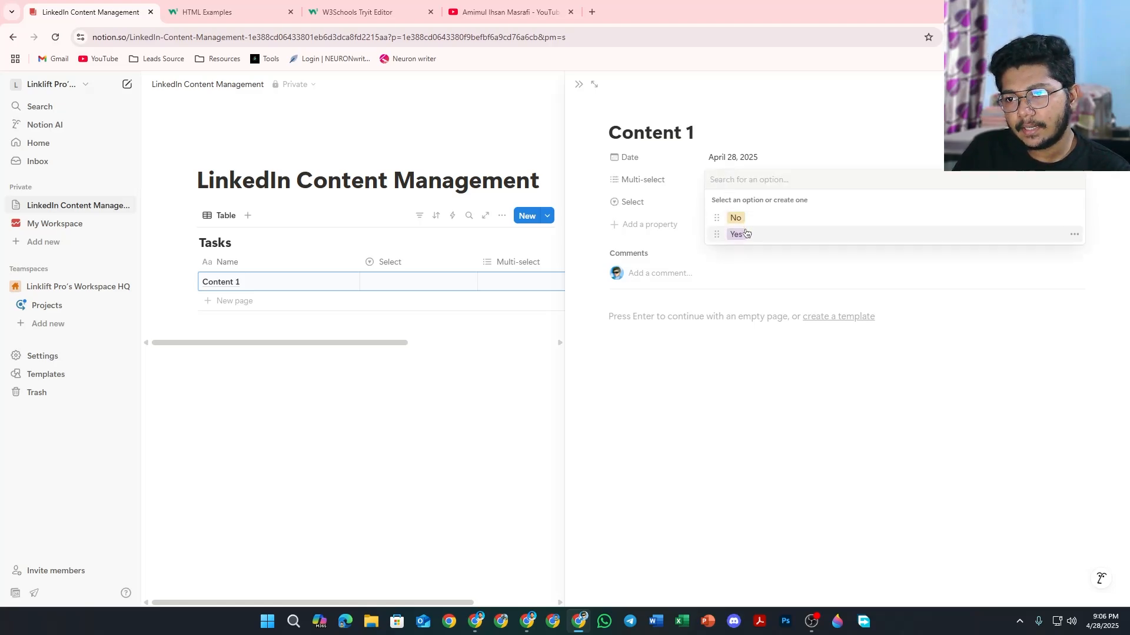
pyautogui.click(737, 234)
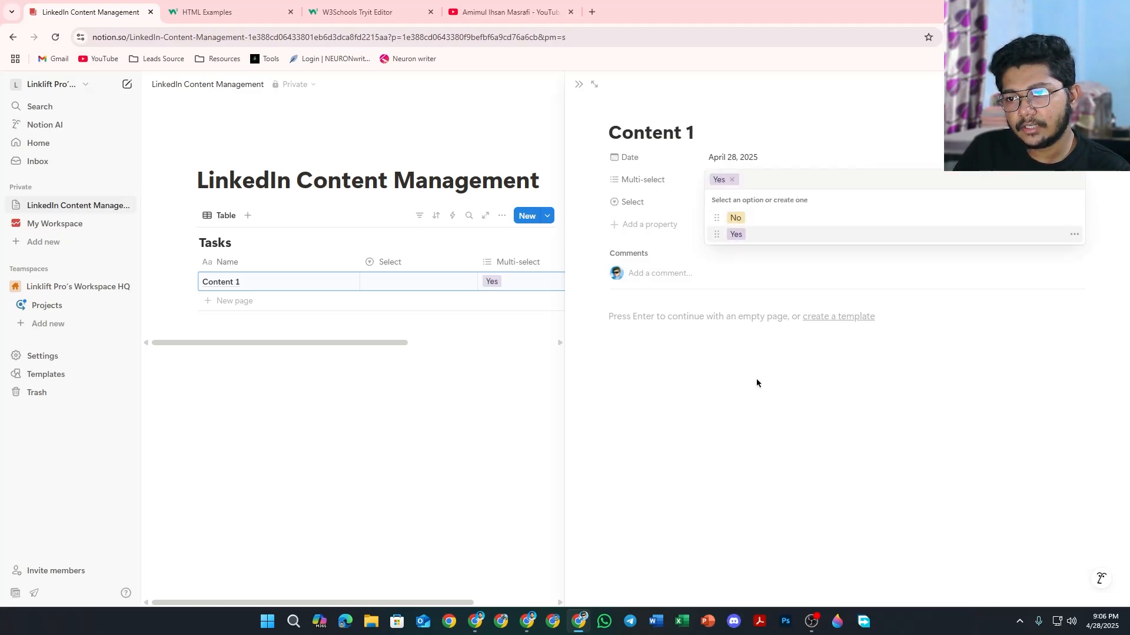
pyautogui.click(722, 383)
pyautogui.click(717, 204)
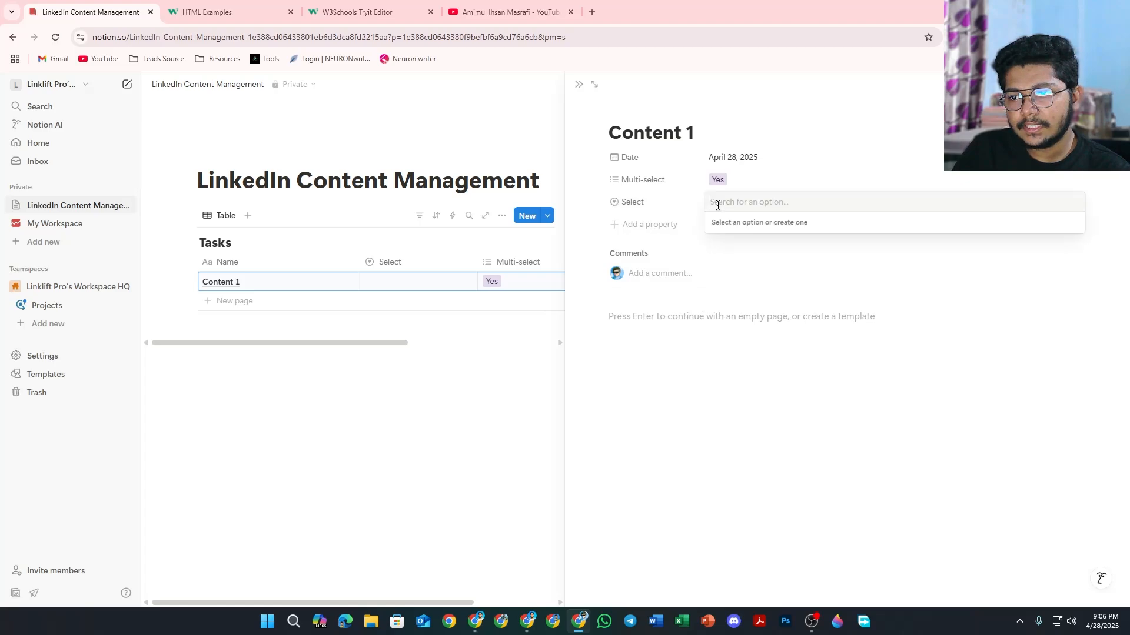
pyautogui.click(667, 289)
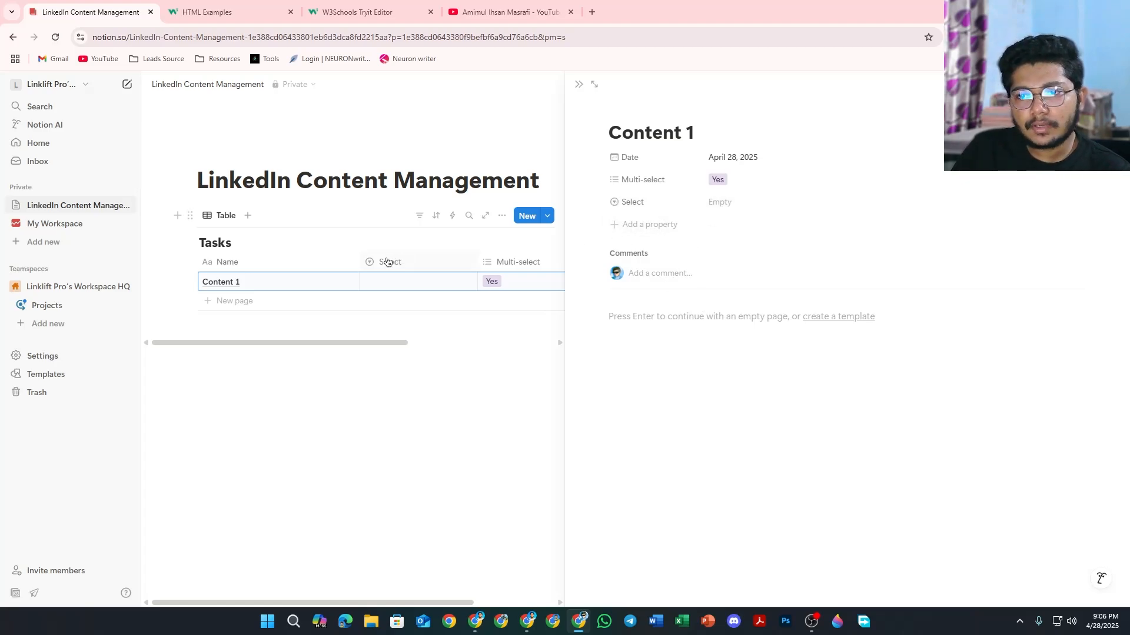
# Step: Reopen the Content 1 page, display it in center peek, and return it to side peek
pyautogui.click(578, 85)
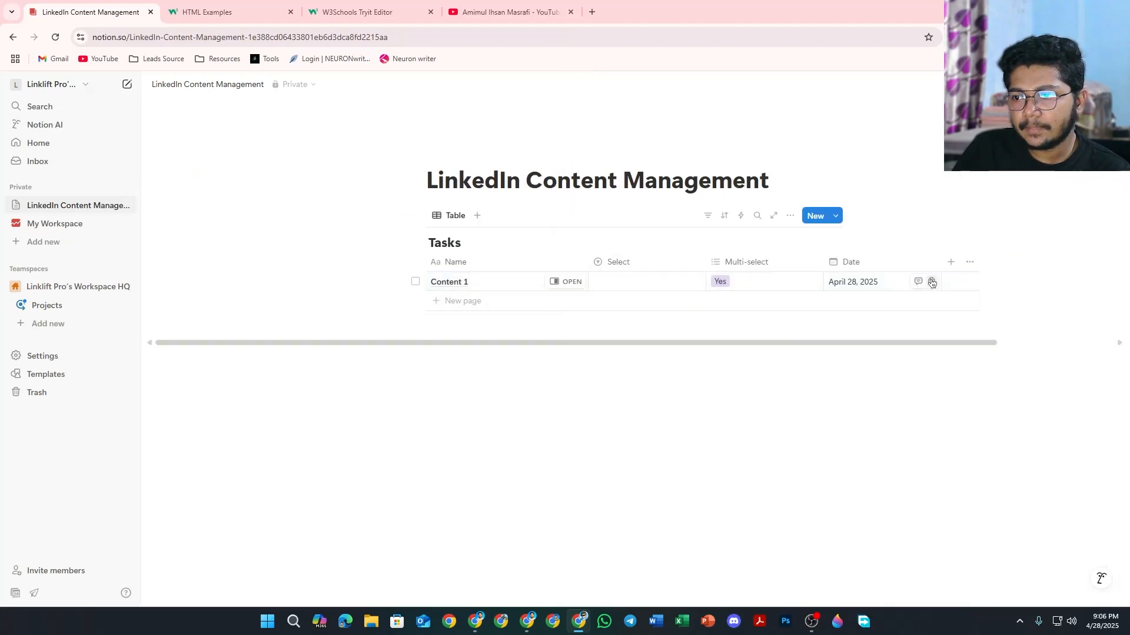
pyautogui.click(554, 282)
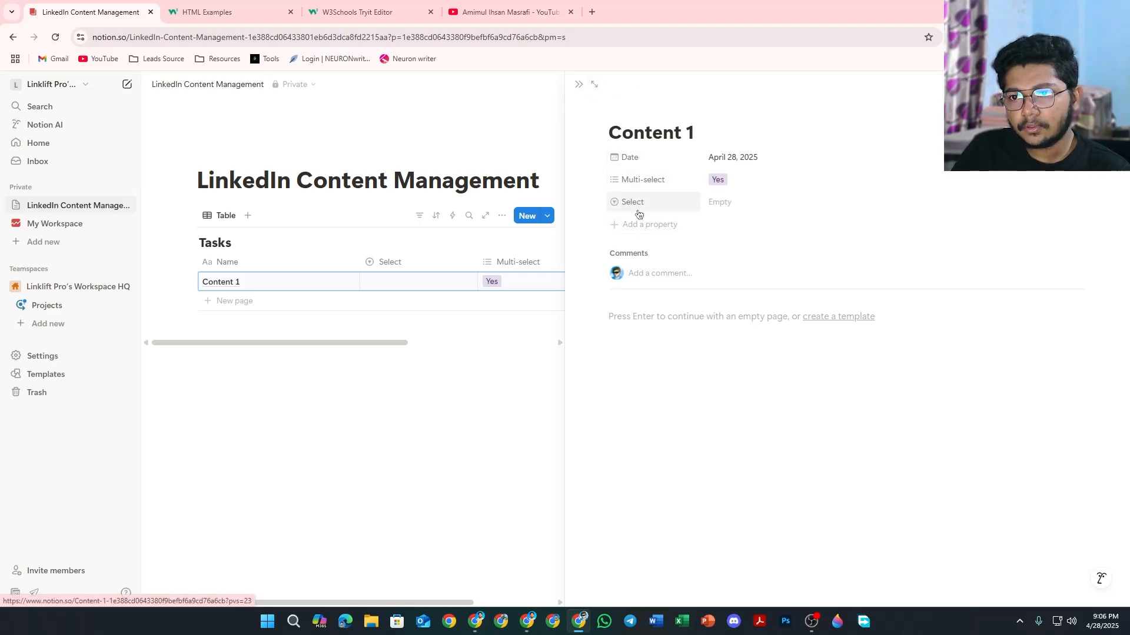
pyautogui.moveTo(632, 112)
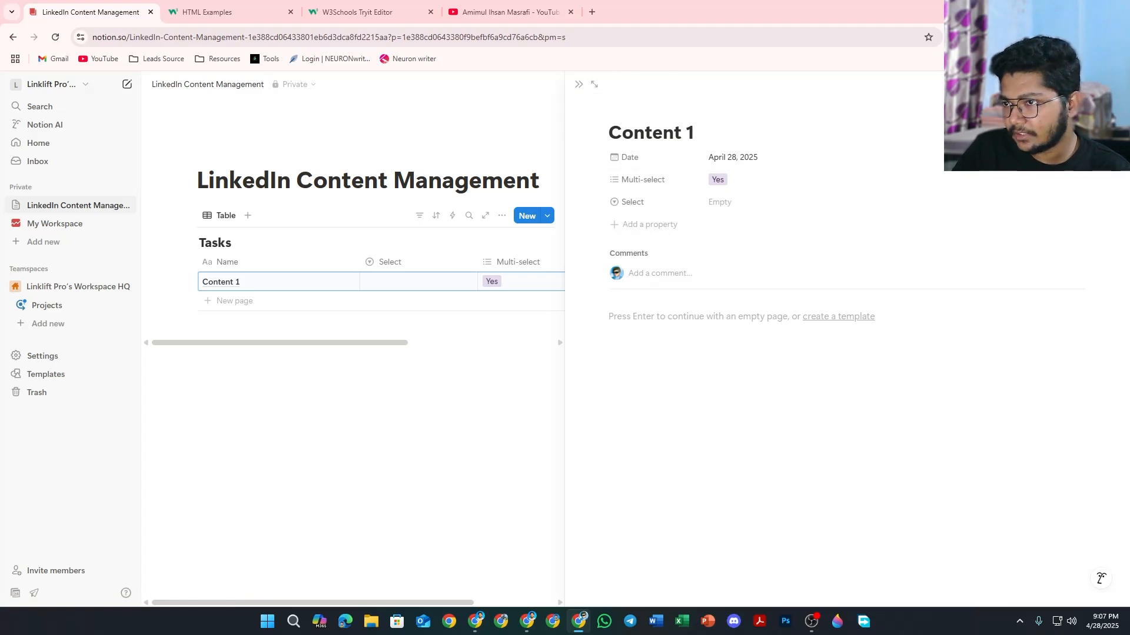
pyautogui.click(616, 87)
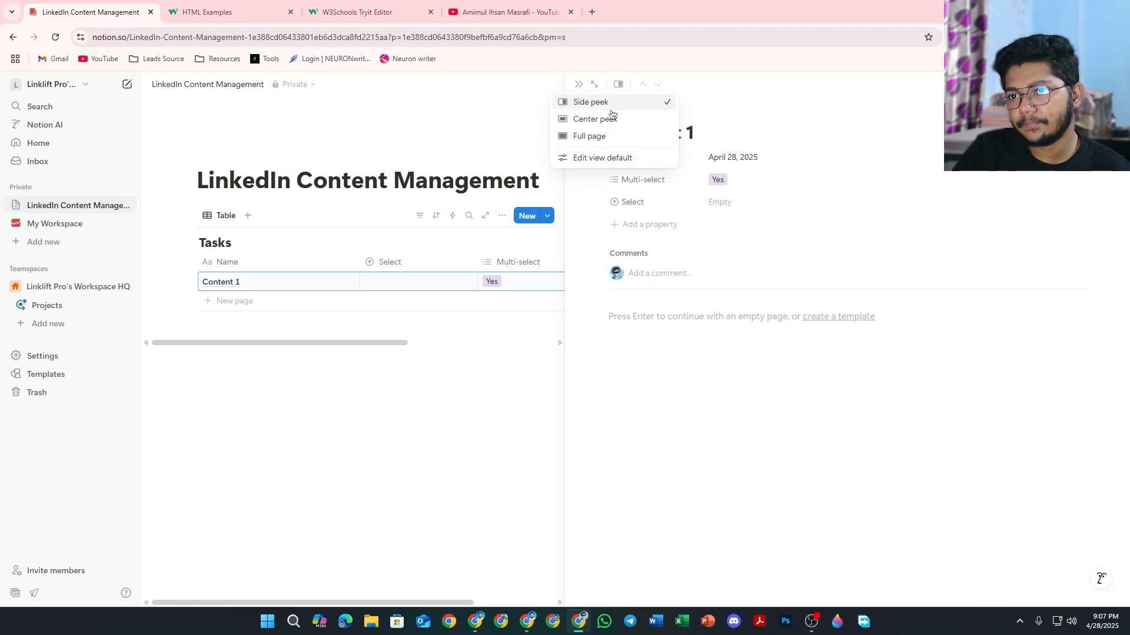
pyautogui.click(586, 119)
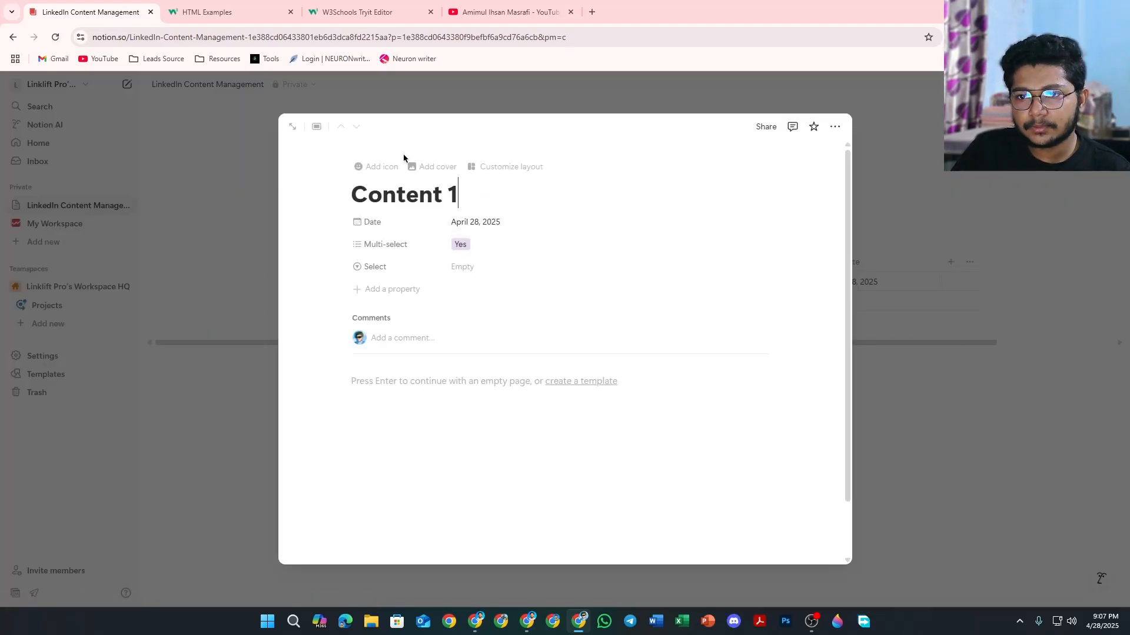
pyautogui.click(319, 127)
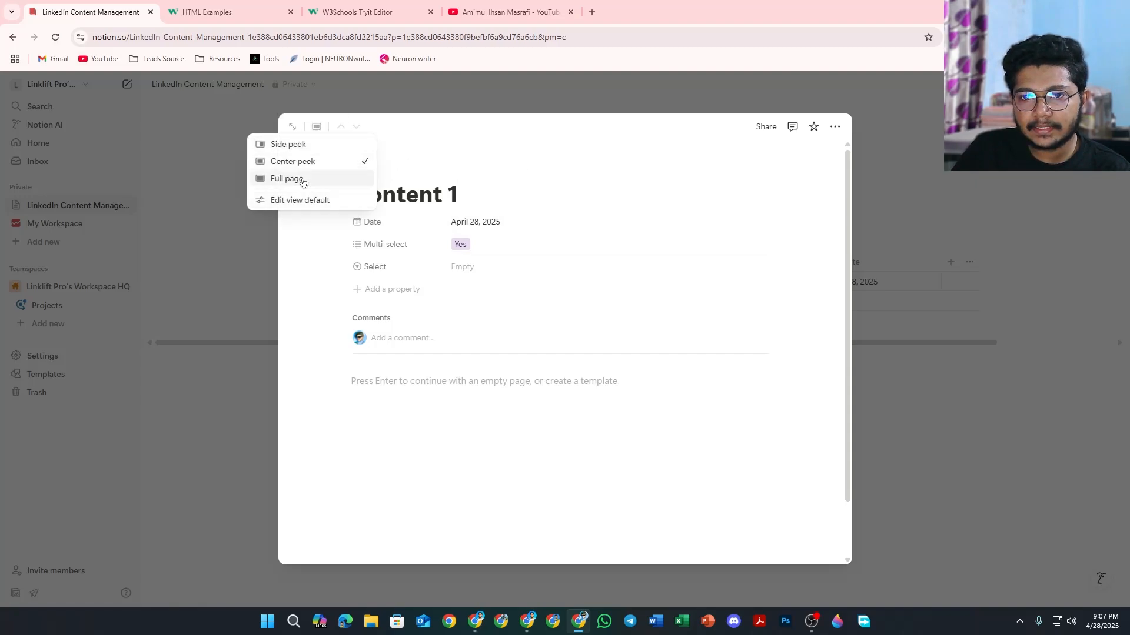
pyautogui.click(297, 149)
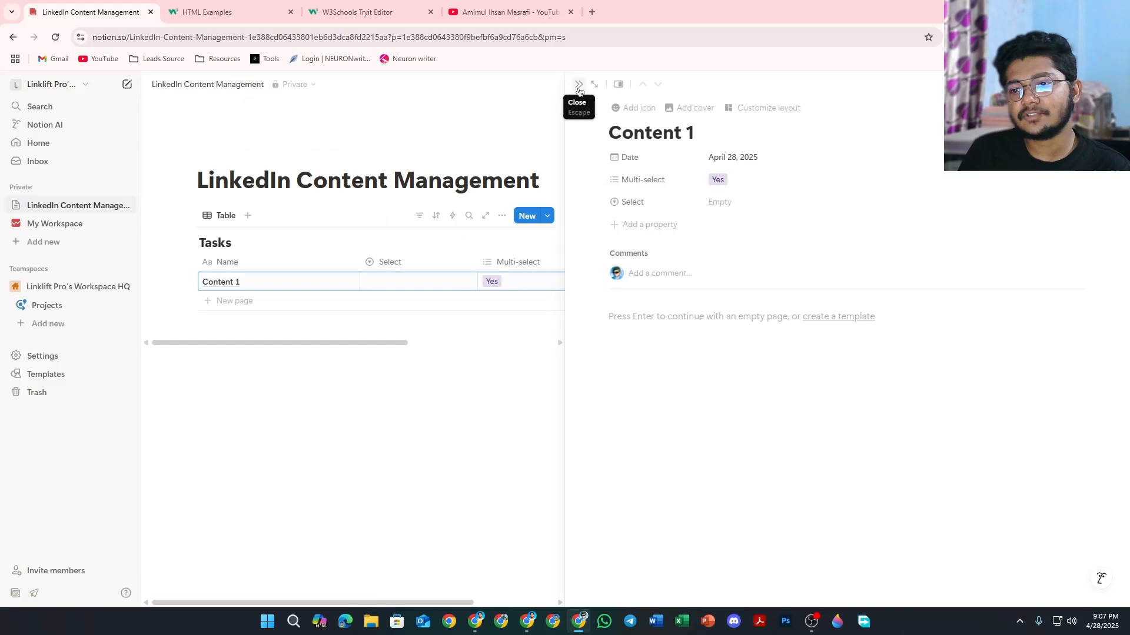
# Step: Start an empty page body in Content 1 and close the page
pyautogui.click(632, 313)
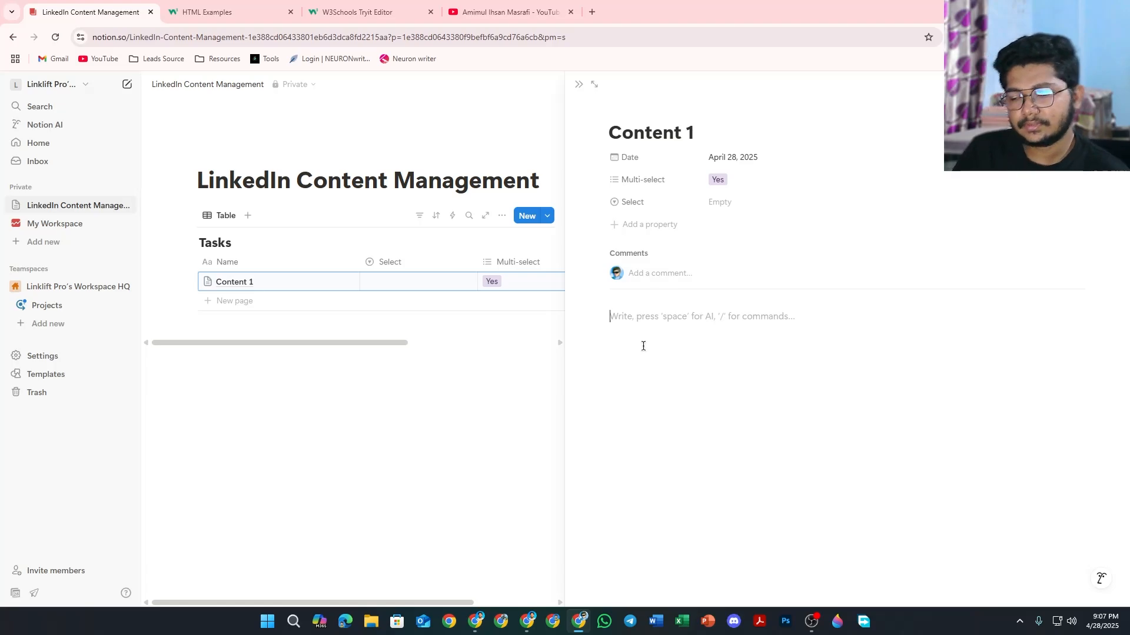
pyautogui.click(577, 85)
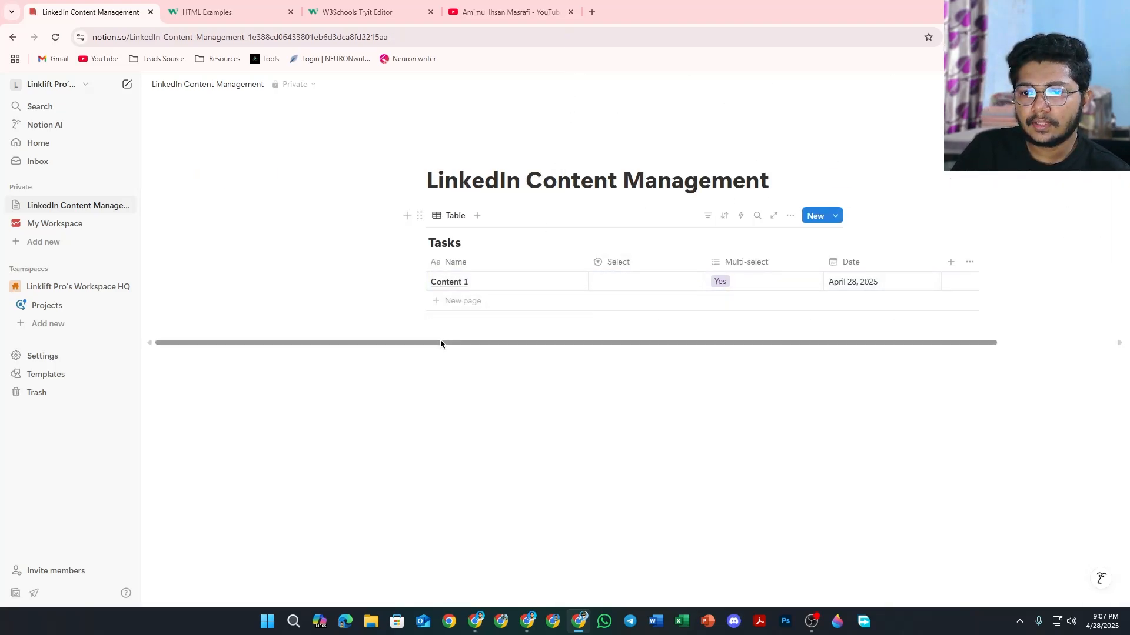
# Step: Add a second row named "Content 2" to the Tasks table
pyautogui.moveTo(441, 343); pyautogui.dragTo(602, 345)
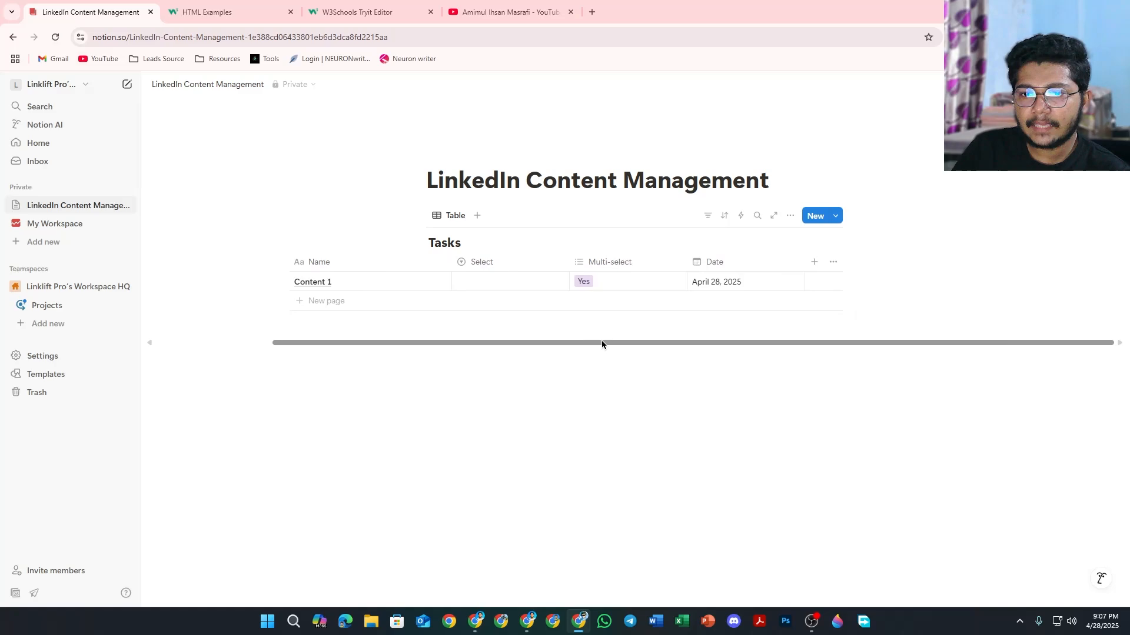
pyautogui.click(325, 302)
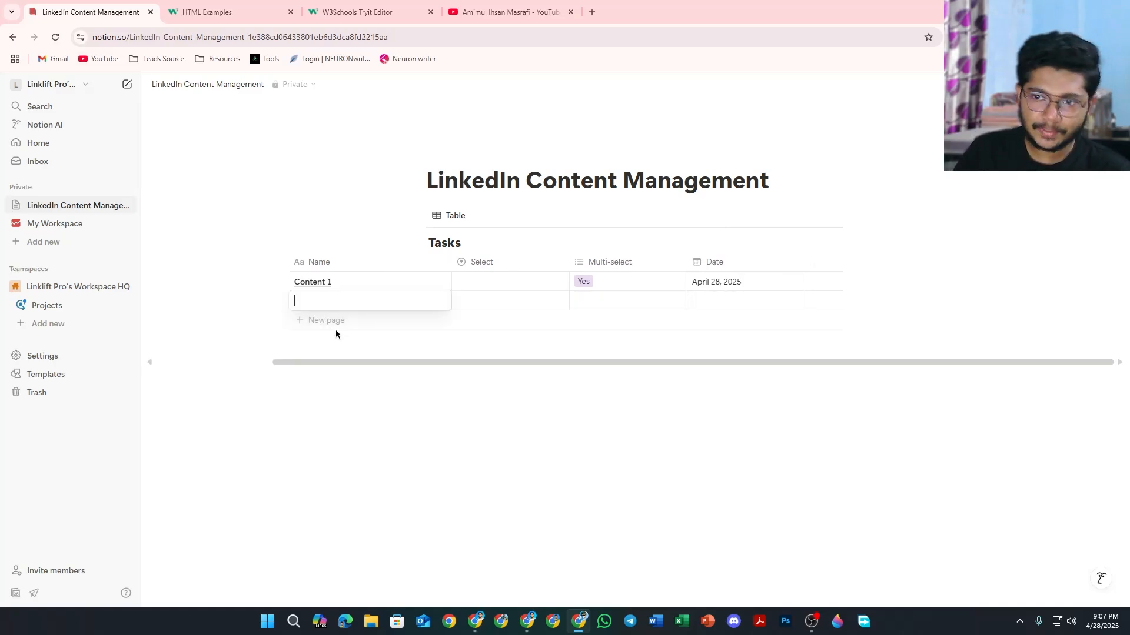
pyautogui.write('Content')
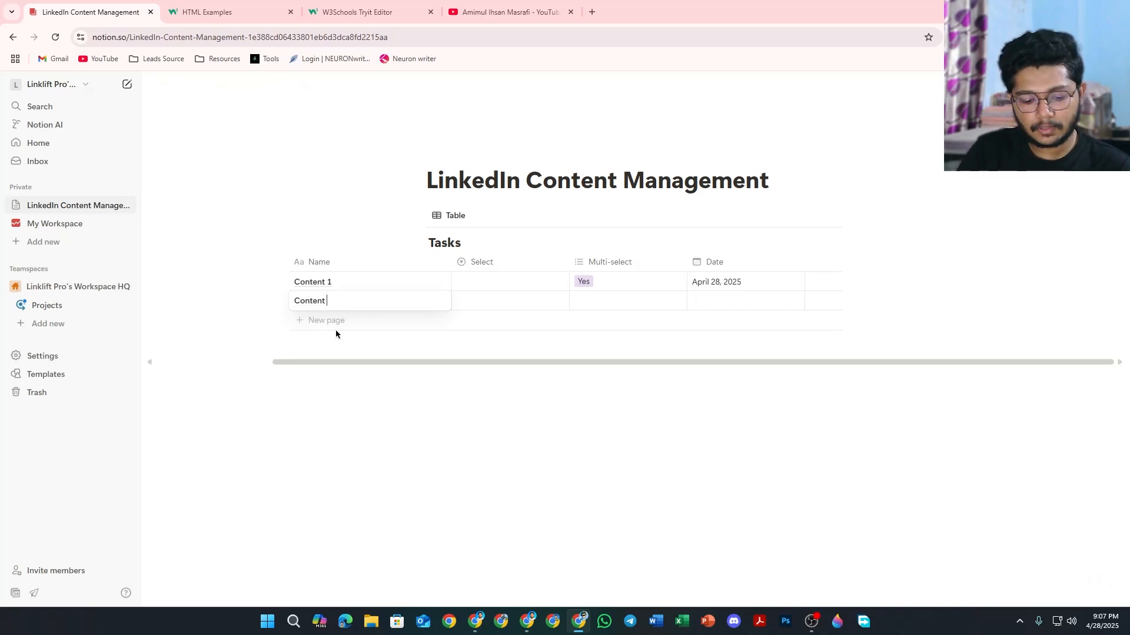
pyautogui.write(' 2')
pyautogui.press('Escape')
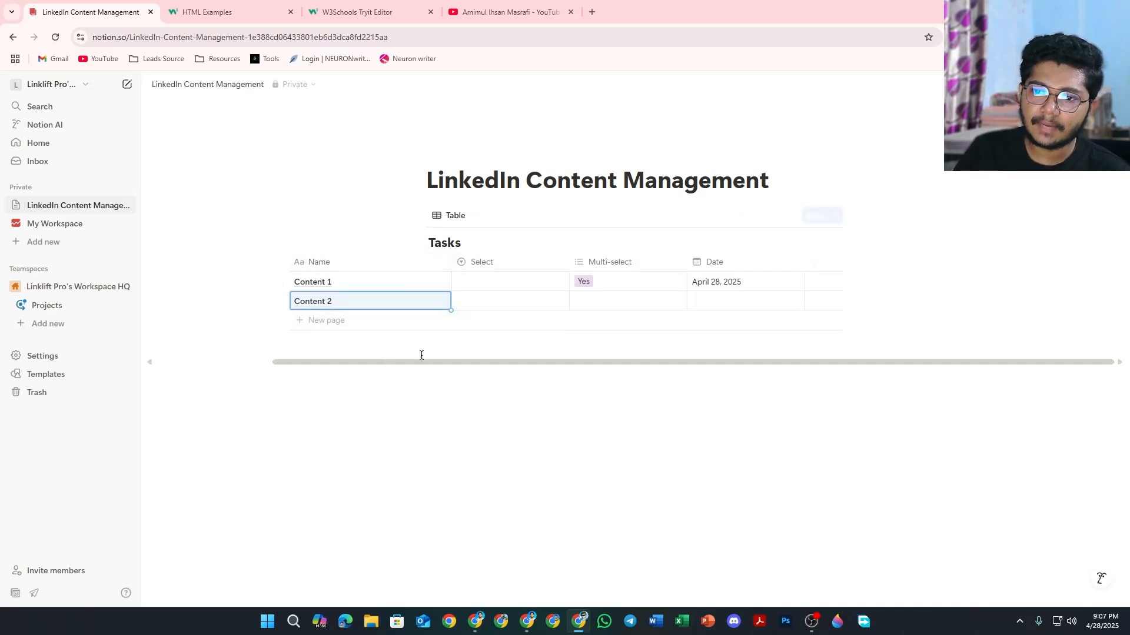
pyautogui.click(421, 434)
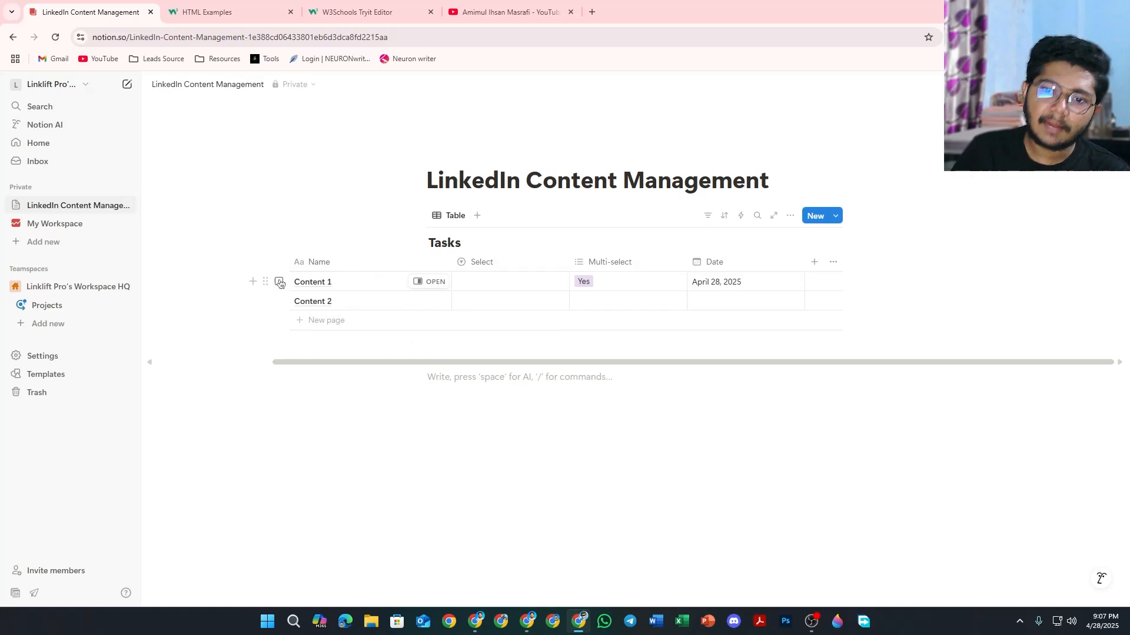
# Step: Select the Content 1 and Content 2 rows together and clear the selection again
pyautogui.click(279, 282)
pyautogui.click(278, 301)
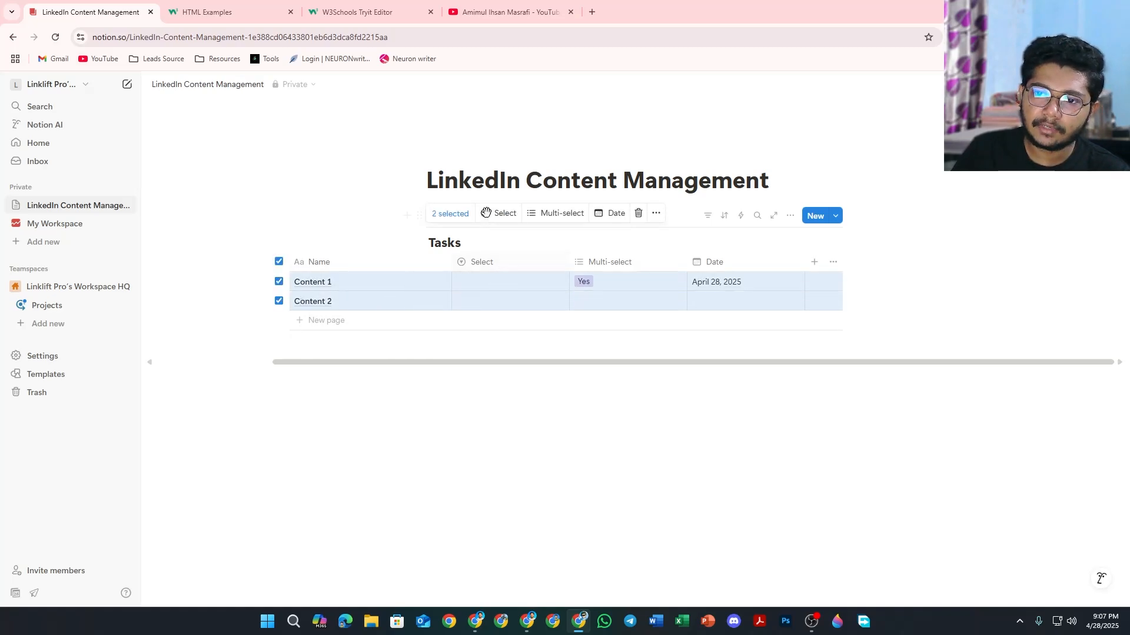
pyautogui.click(279, 282)
pyautogui.click(279, 301)
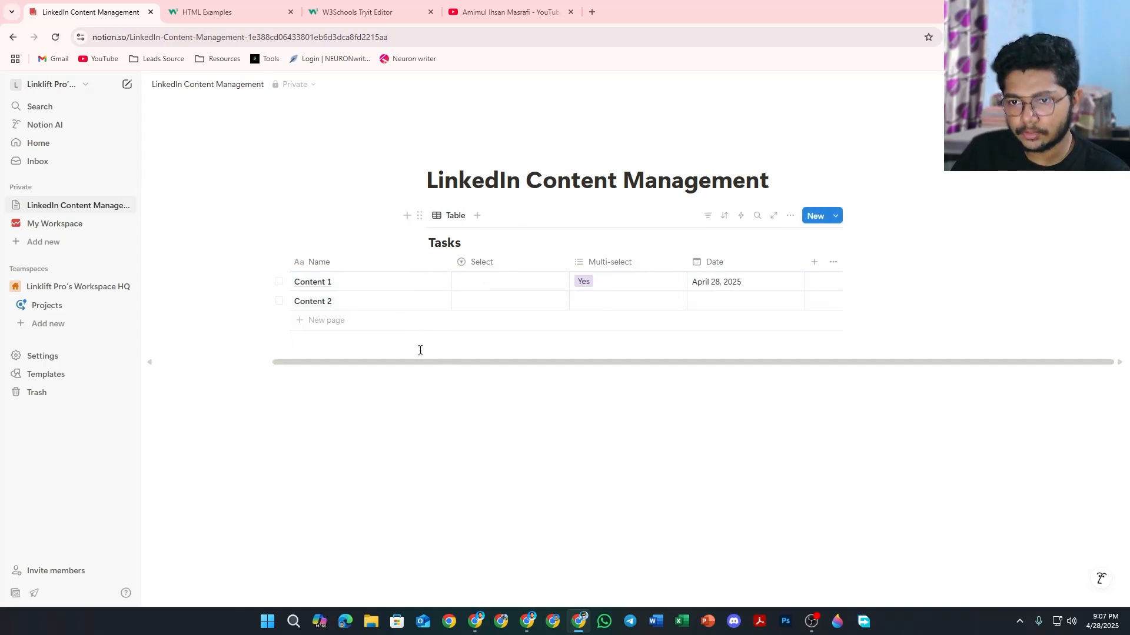
pyautogui.moveTo(426, 363); pyautogui.dragTo(273, 366)
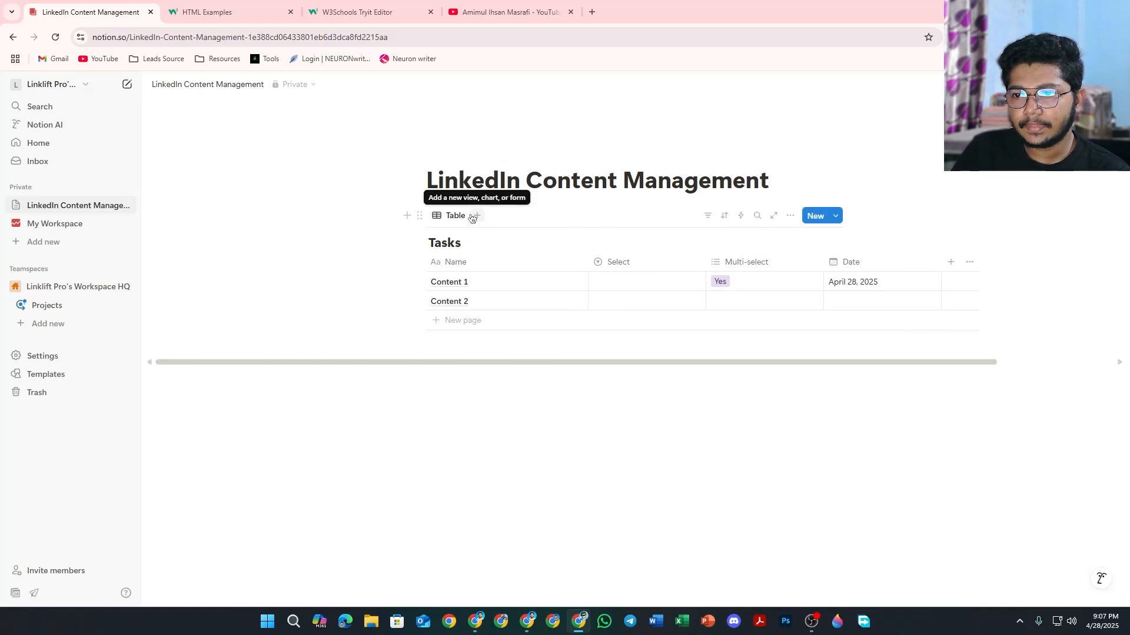
# Step: Review the property types that can be added to the Tasks table and its list of shown properties
pyautogui.click(949, 262)
pyautogui.scroll(-1, 916, 448)
pyautogui.scroll(-5, 920, 421)
pyautogui.scroll(5, 927, 397)
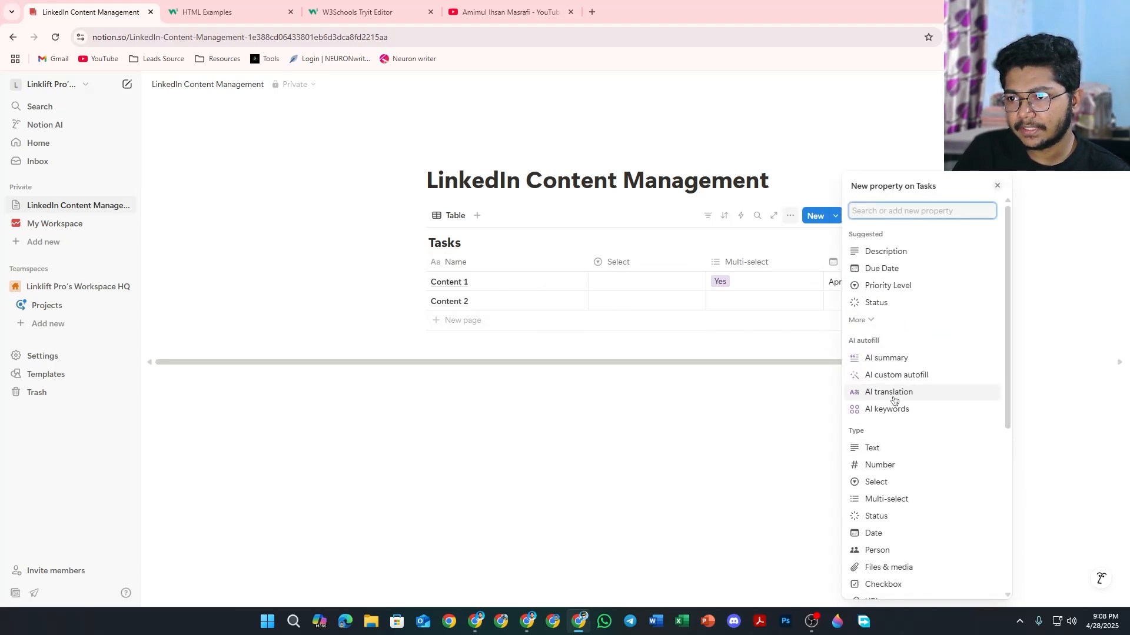
pyautogui.click(732, 437)
pyautogui.click(970, 262)
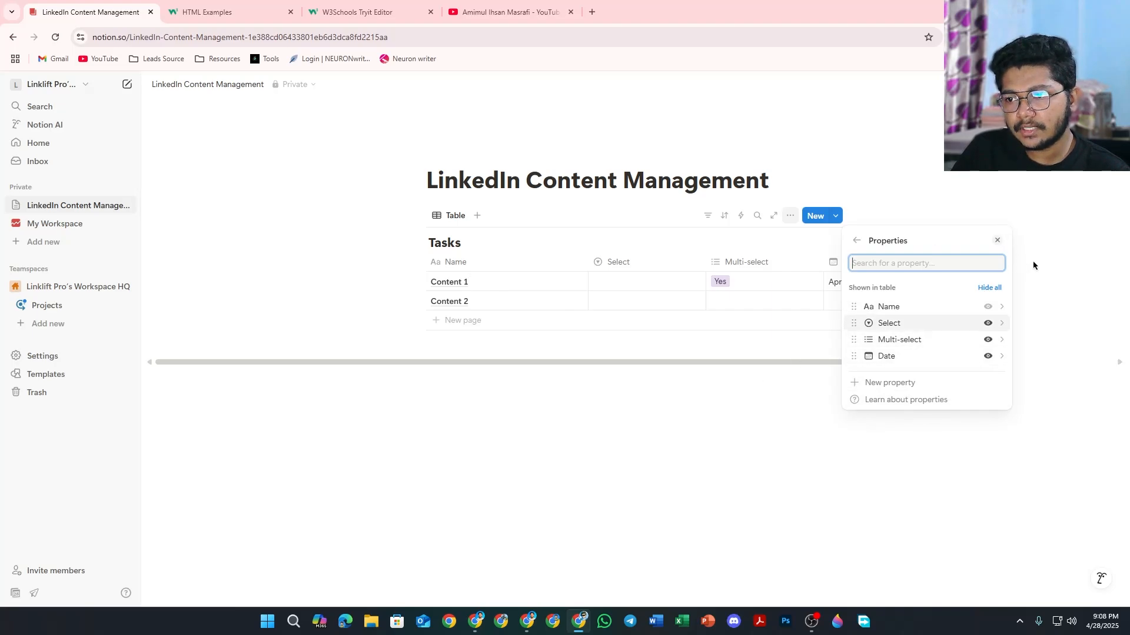
pyautogui.click(709, 390)
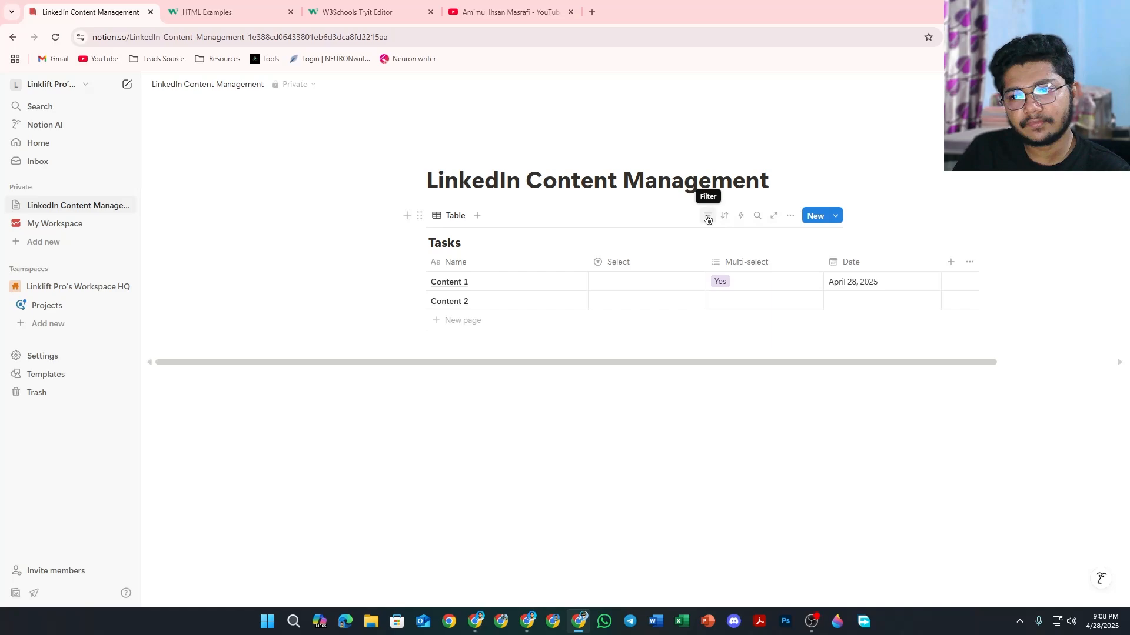
# Step: Look at the search field and the view options of the Tasks table without changing anything
pyautogui.click(757, 216)
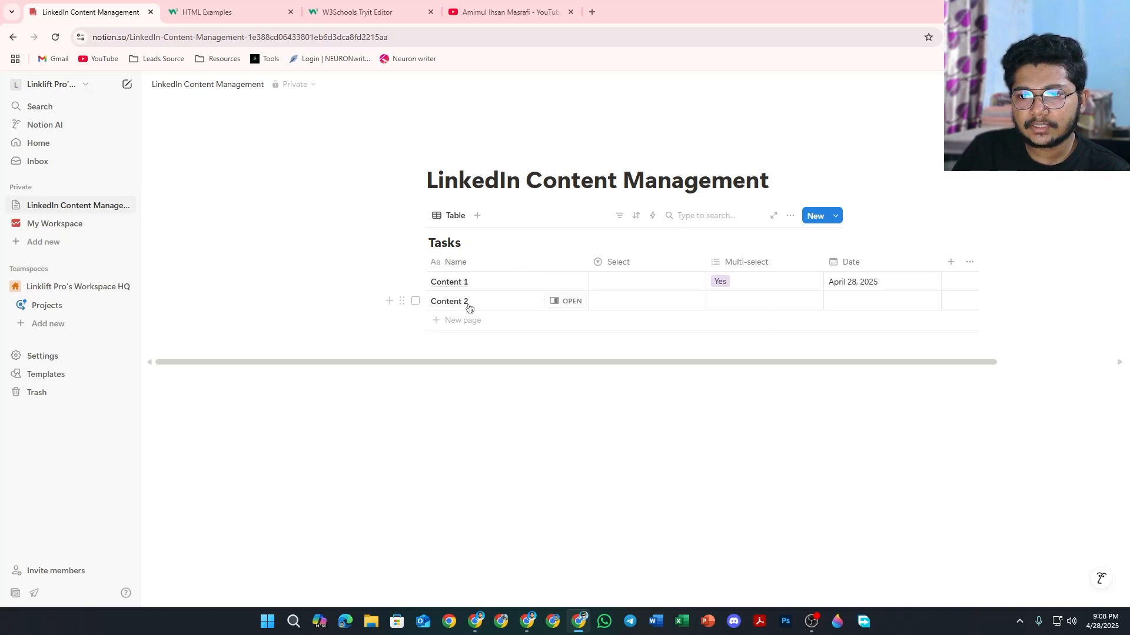
pyautogui.click(710, 430)
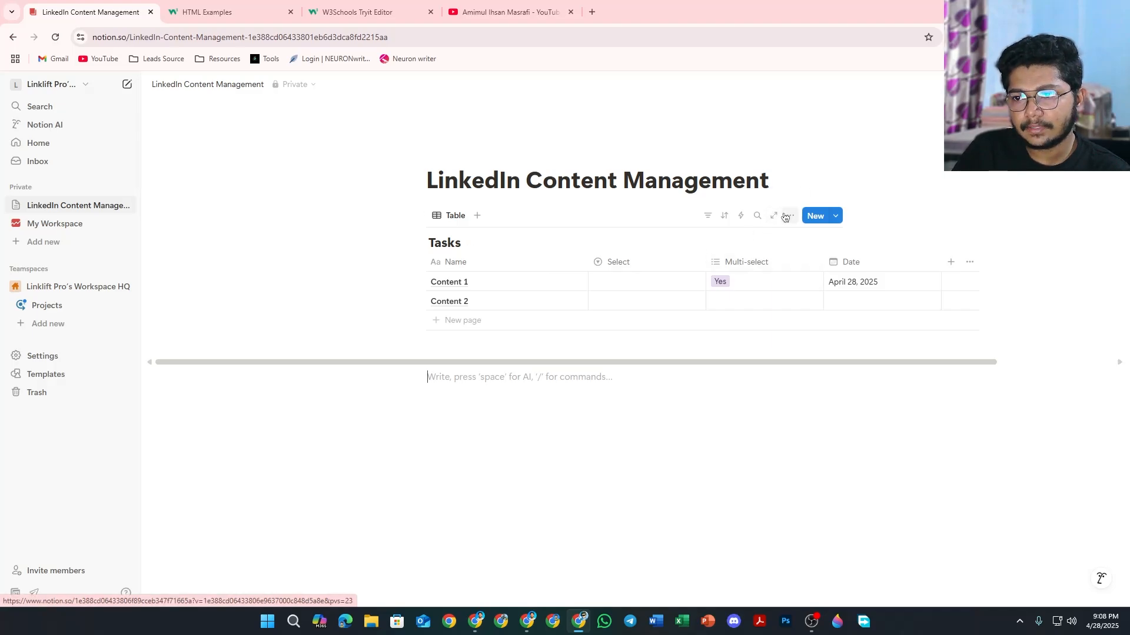
pyautogui.click(789, 216)
pyautogui.click(788, 217)
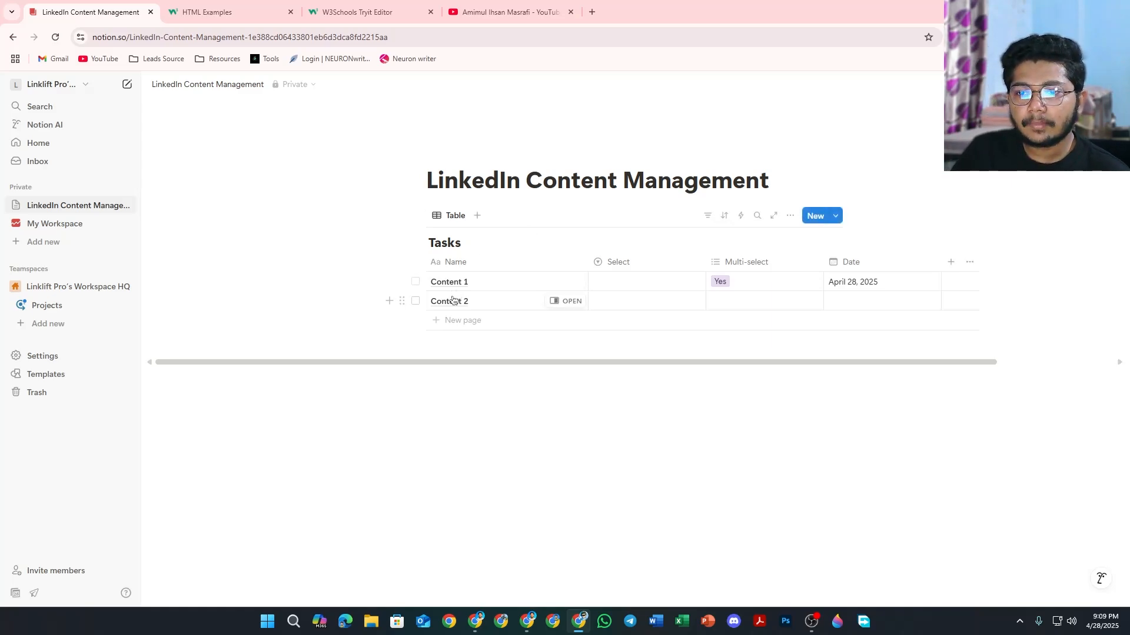
# Step: Add a Board view to the Tasks database with its card preview set to Page cover
pyautogui.click(476, 217)
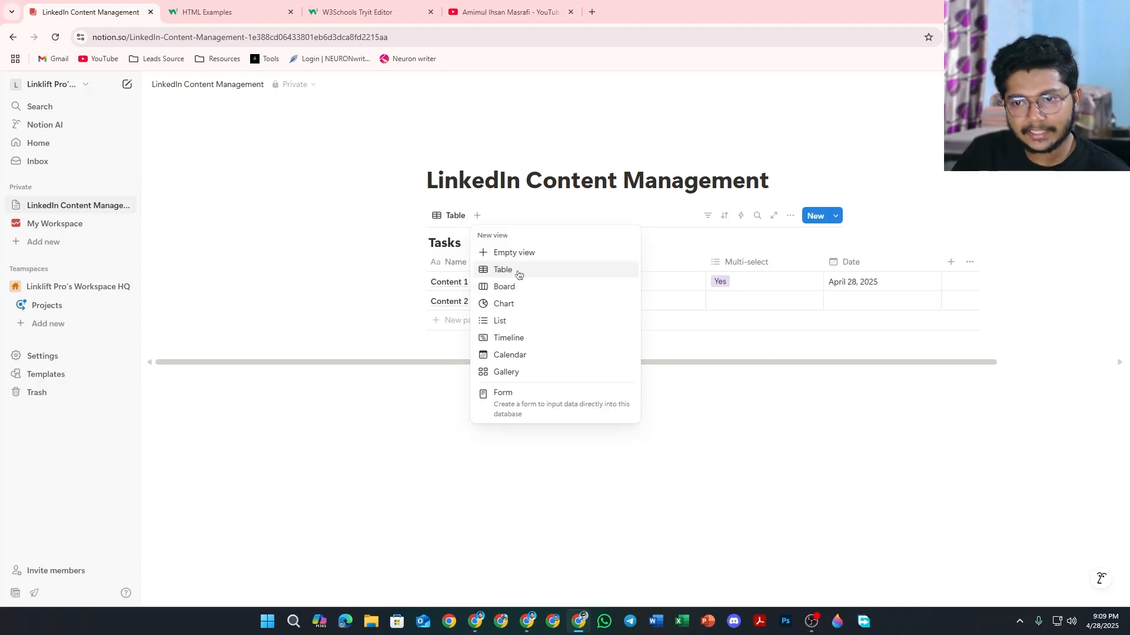
pyautogui.click(505, 288)
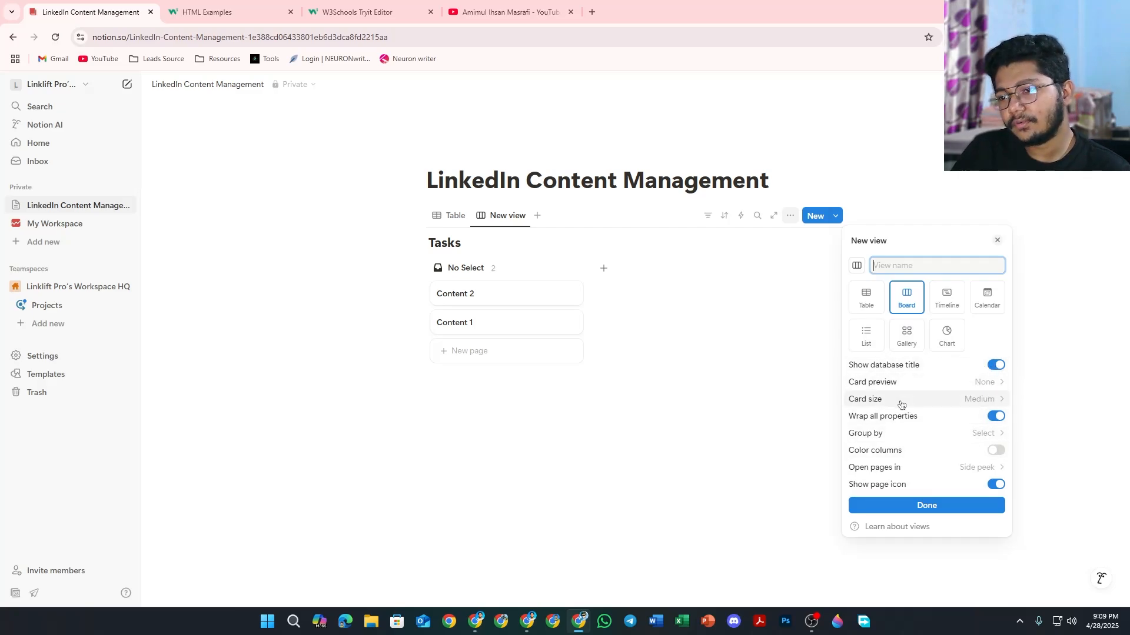
pyautogui.click(979, 382)
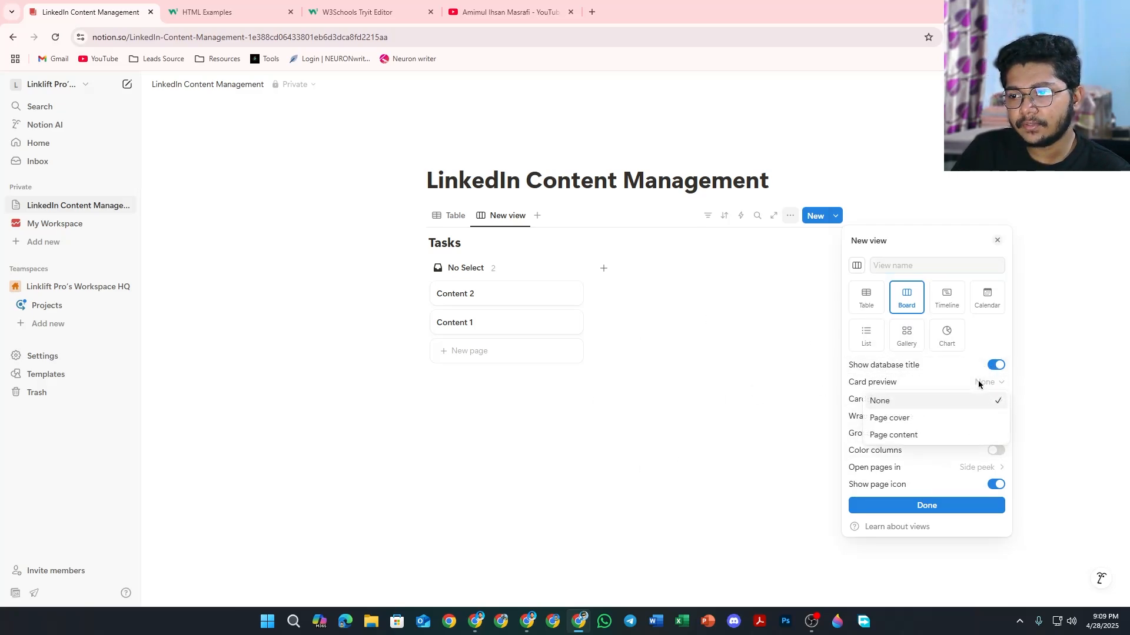
pyautogui.click(914, 417)
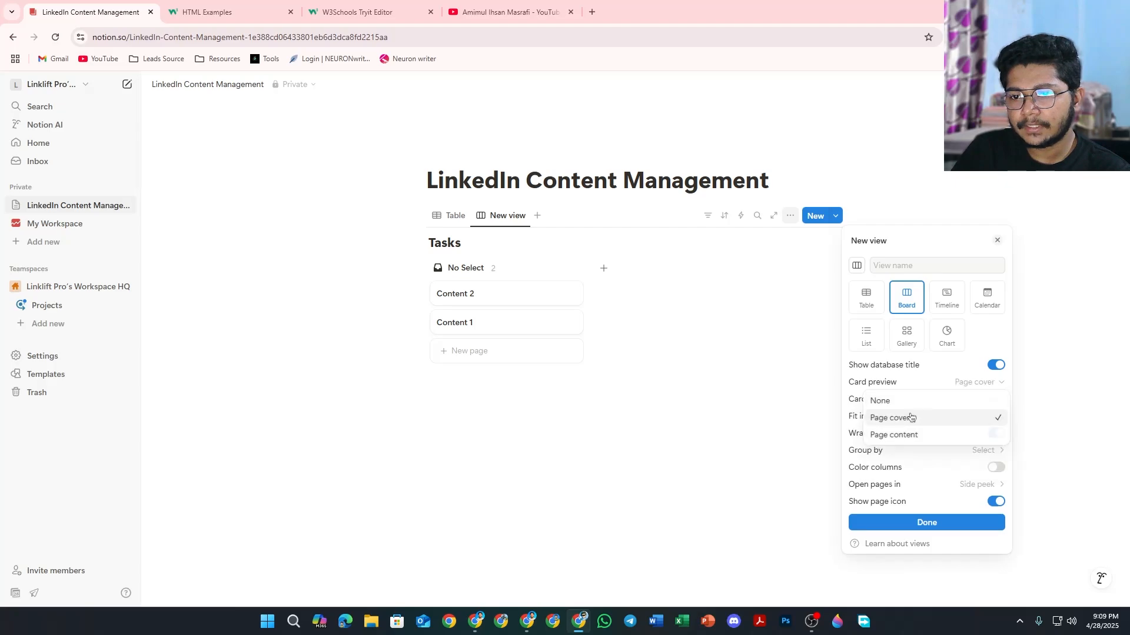
pyautogui.click(906, 523)
pyautogui.click(801, 355)
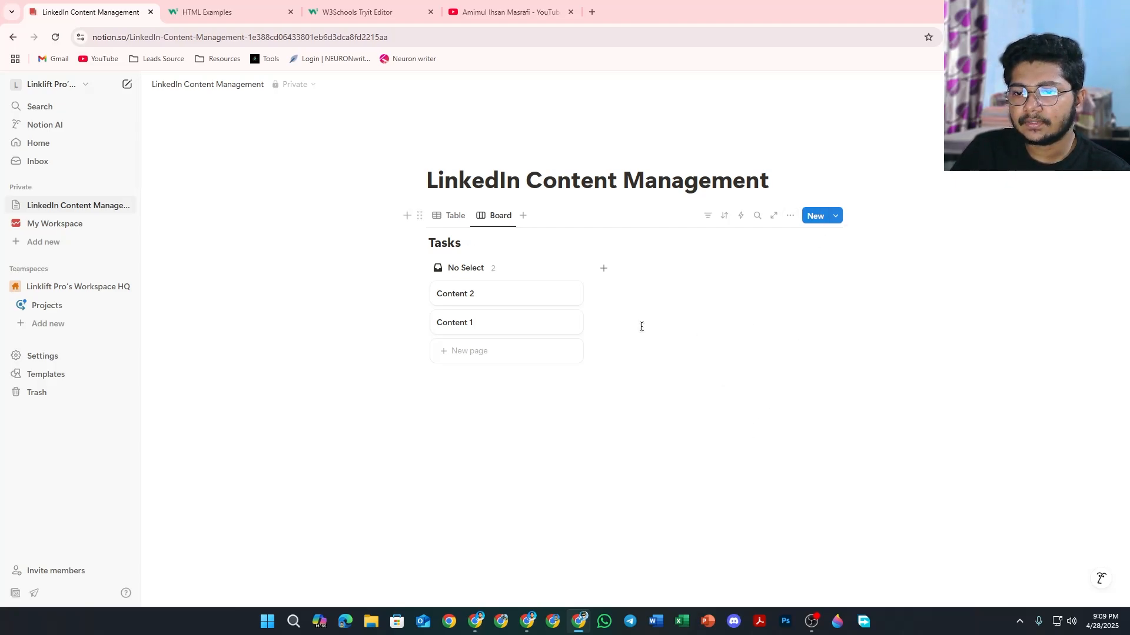
# Step: Compare the Tasks entries in the Table and Board views, ending on the Board view
pyautogui.click(445, 214)
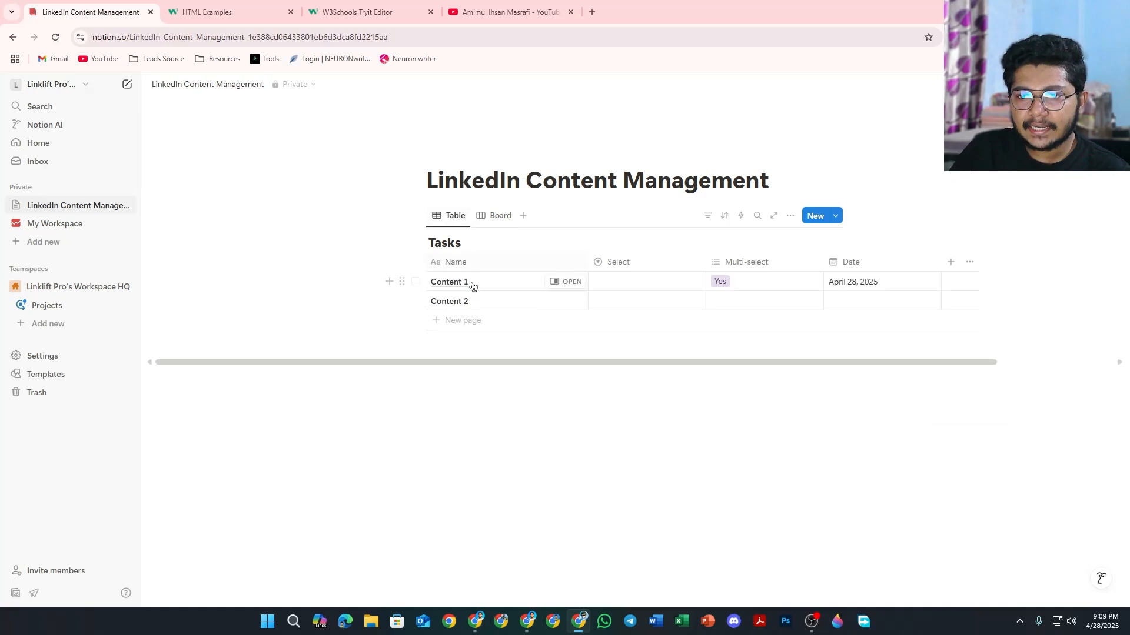
pyautogui.click(494, 216)
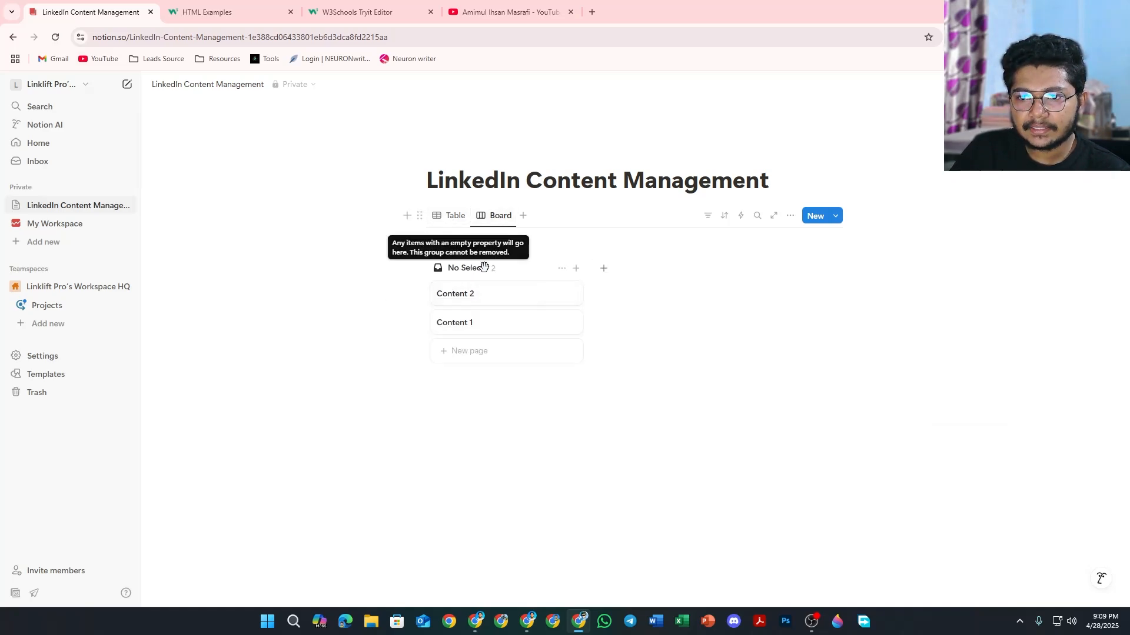
pyautogui.click(450, 215)
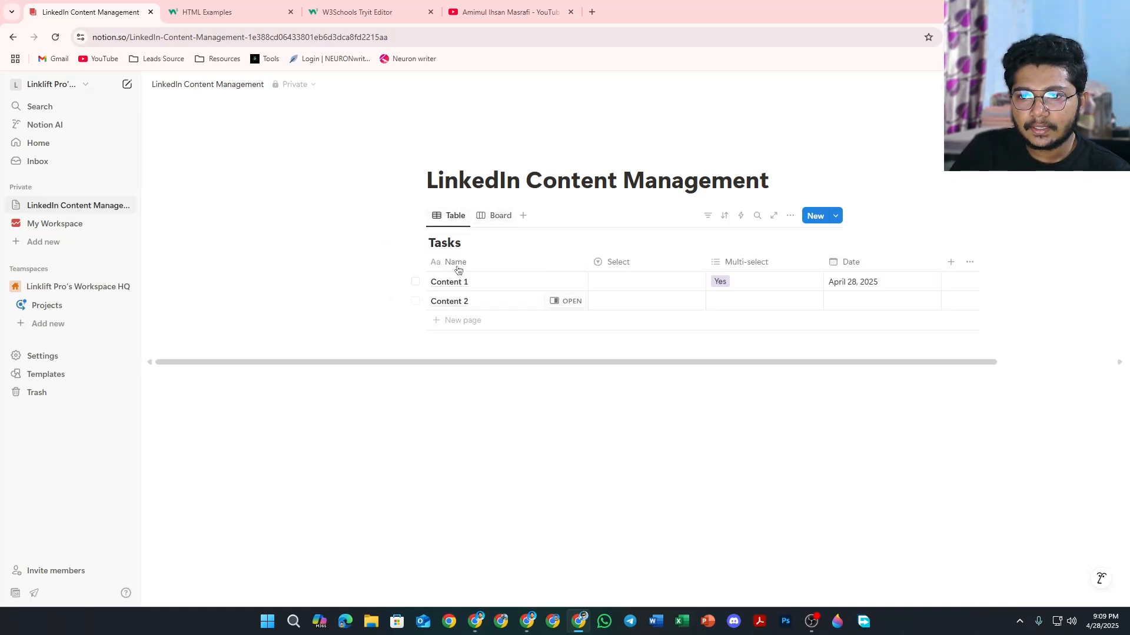
pyautogui.click(493, 216)
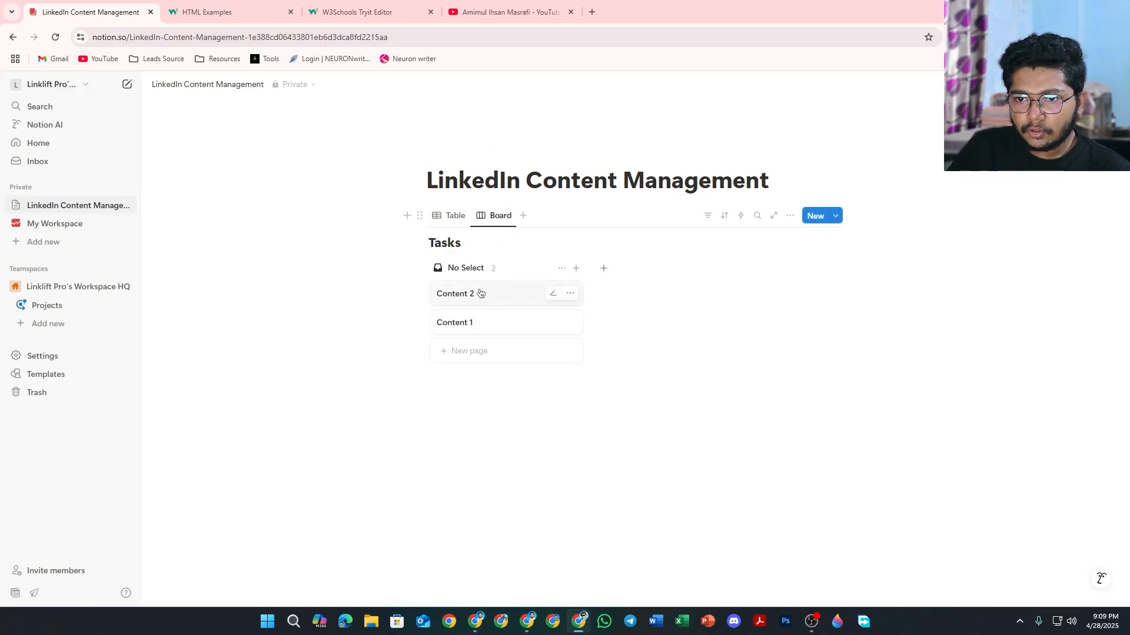
# Step: Add a card named "Content 3" to the No Select group of the Tasks board
pyautogui.click(468, 352)
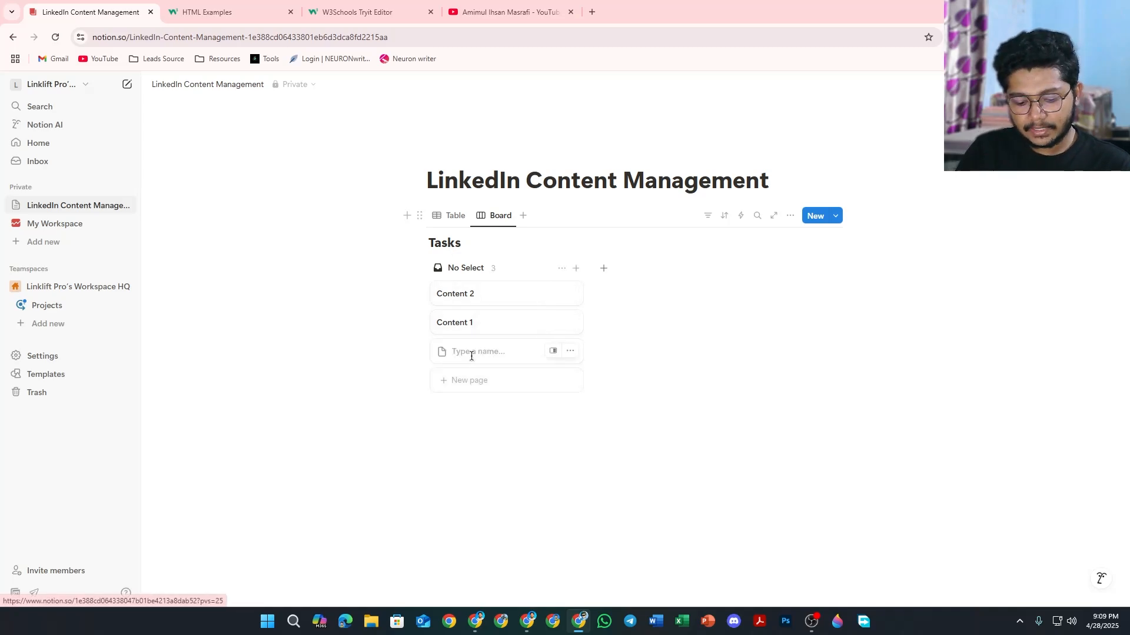
pyautogui.write('Coknten')
pyautogui.press('BackSpace')
pyautogui.press('BackSpace')
pyautogui.press('BackSpace')
pyautogui.press('BackSpace')
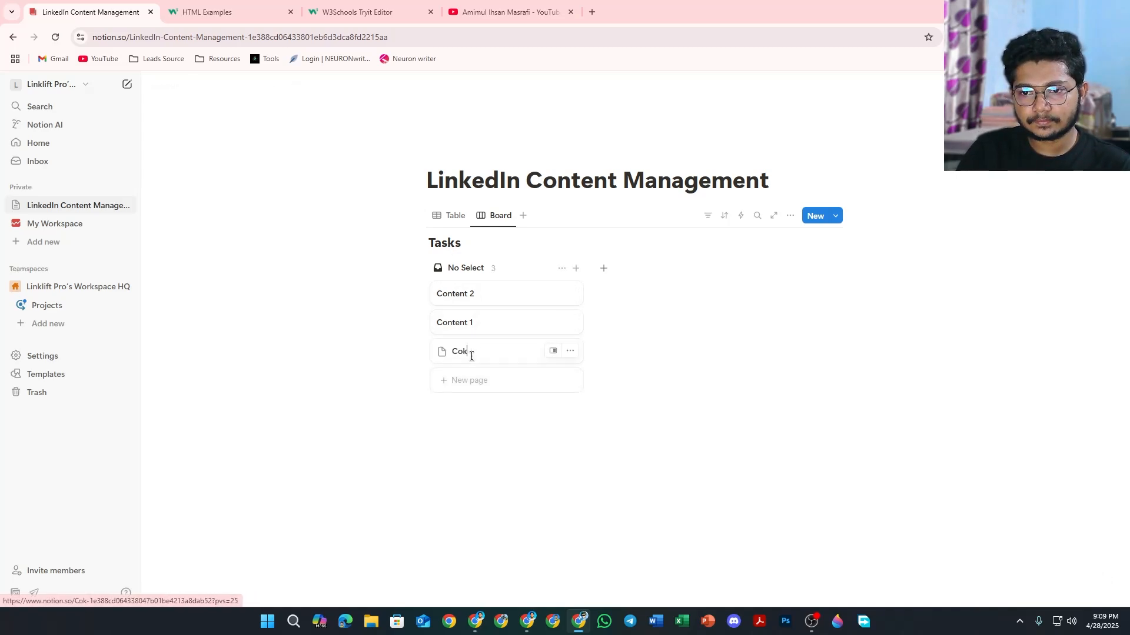
pyautogui.press('BackSpace')
pyautogui.write('ntent 3')
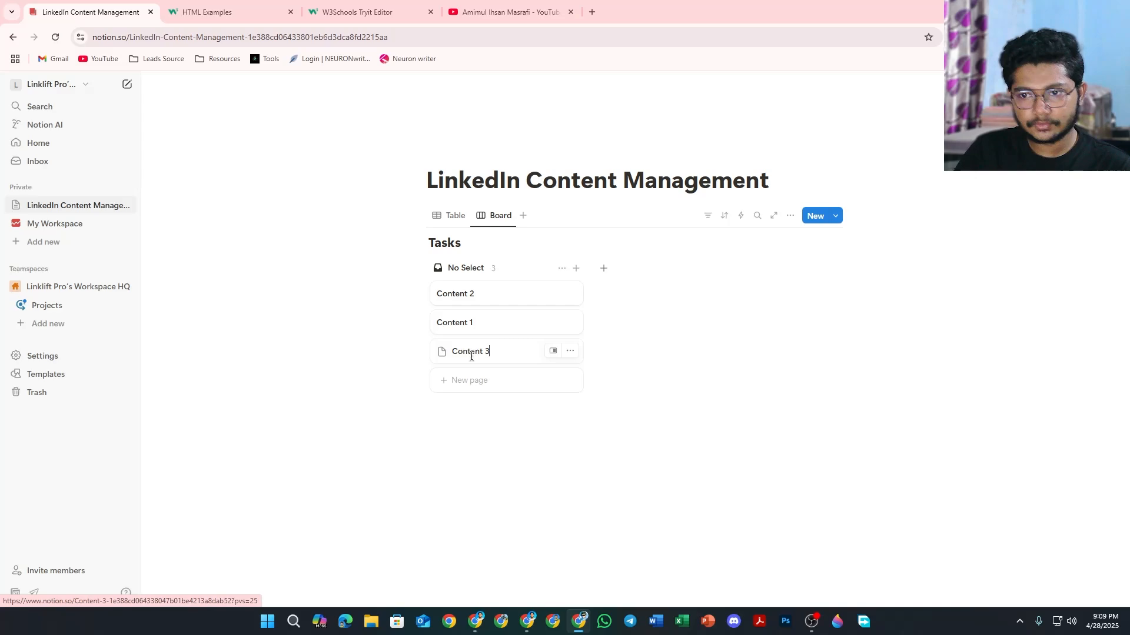
# Step: Check the Content 3 entry in the Table view of Tasks and return to the Board view
pyautogui.press('Escape')
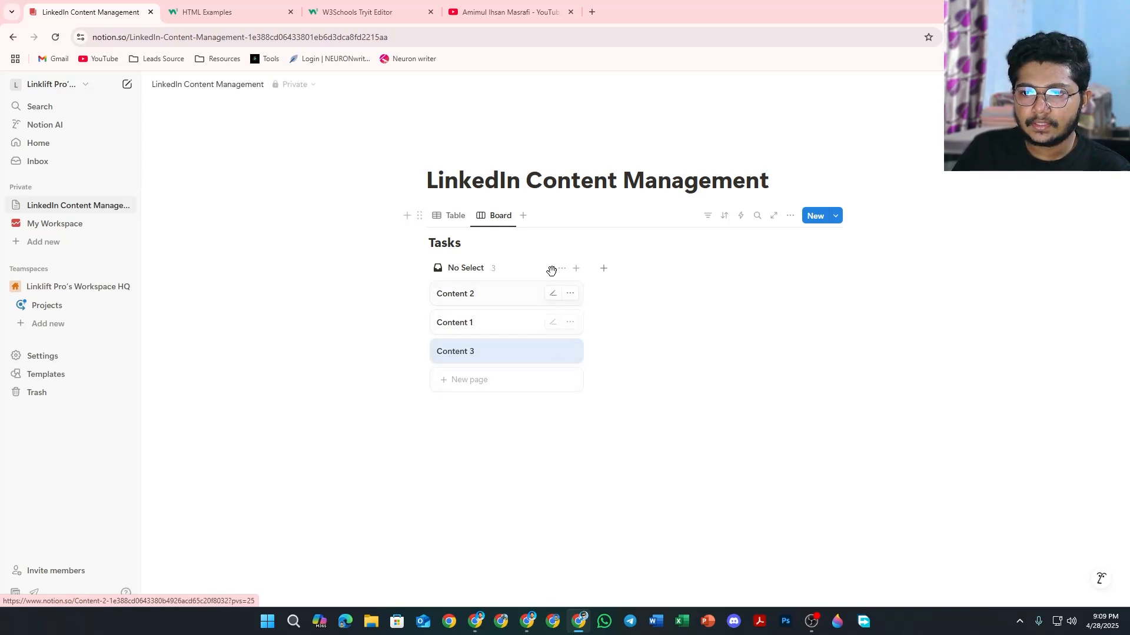
pyautogui.click(451, 215)
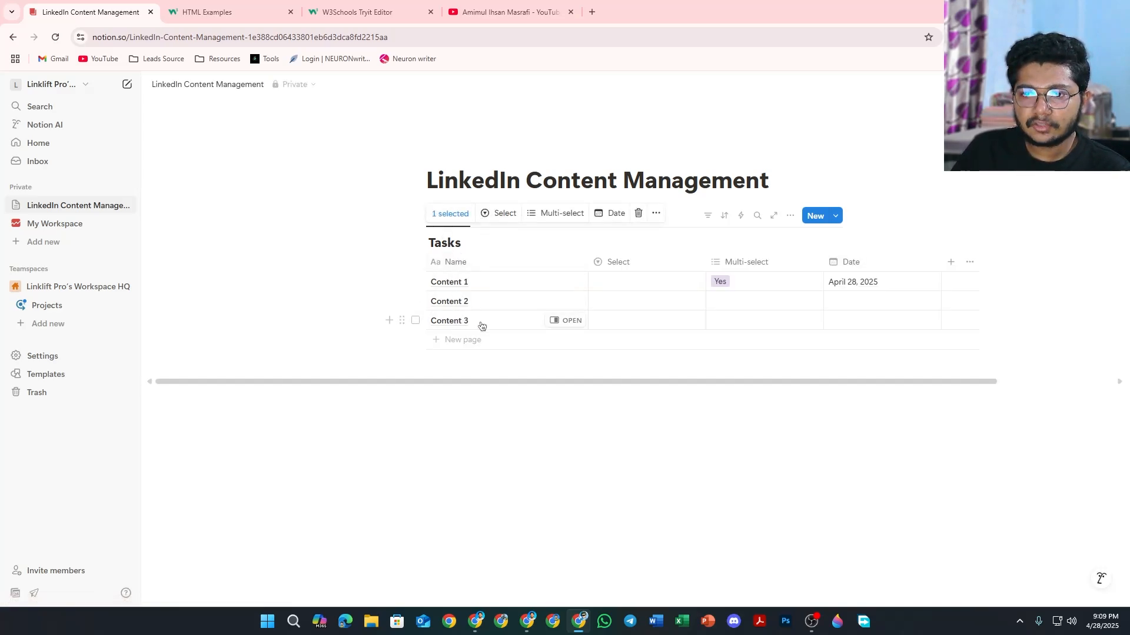
pyautogui.click(319, 247)
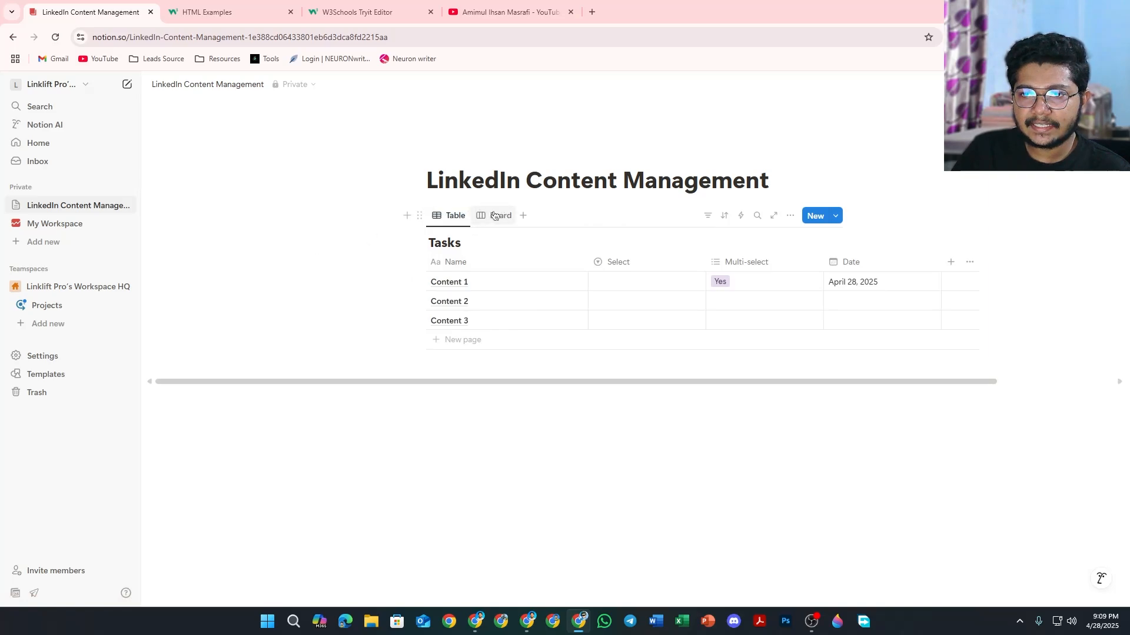
pyautogui.click(494, 216)
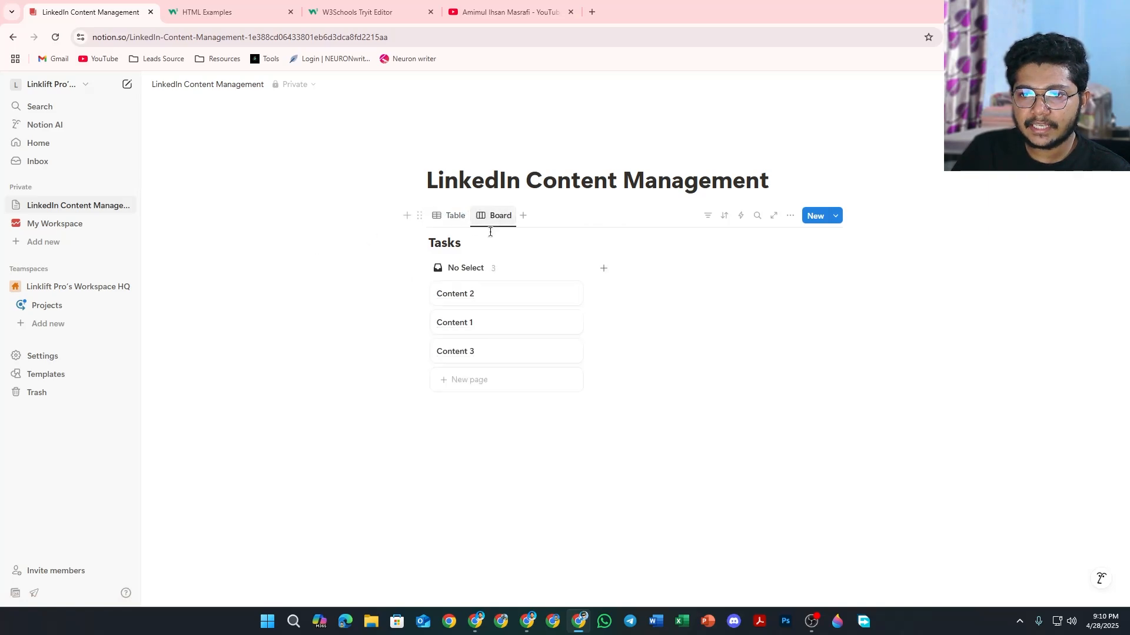
# Step: Add a new group named "Status" to the Tasks board
pyautogui.click(605, 270)
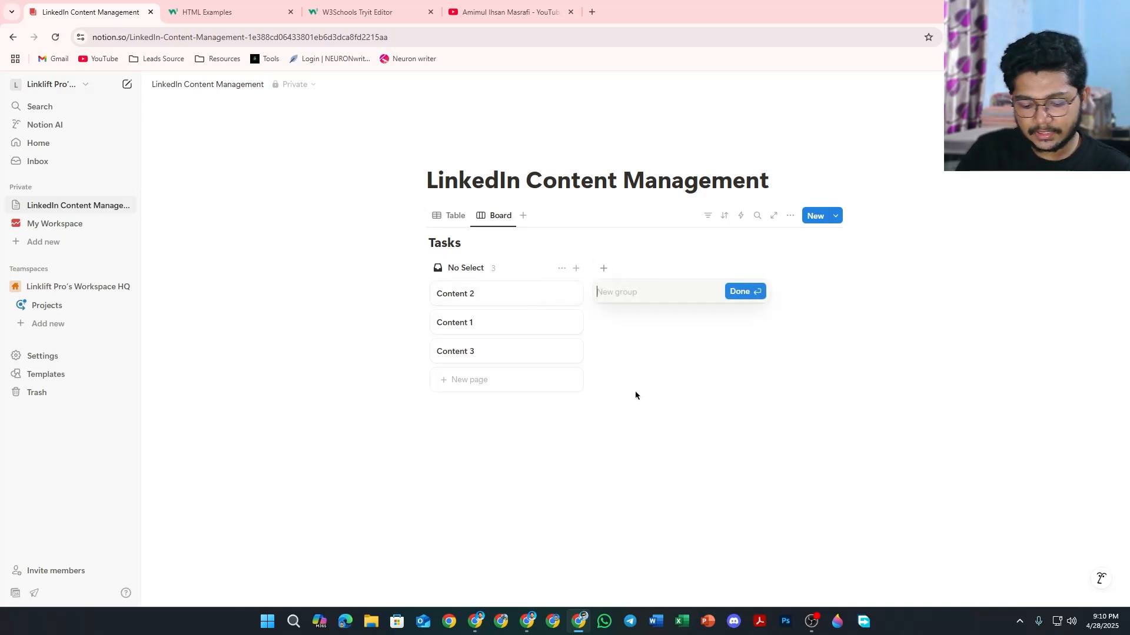
pyautogui.write('Status')
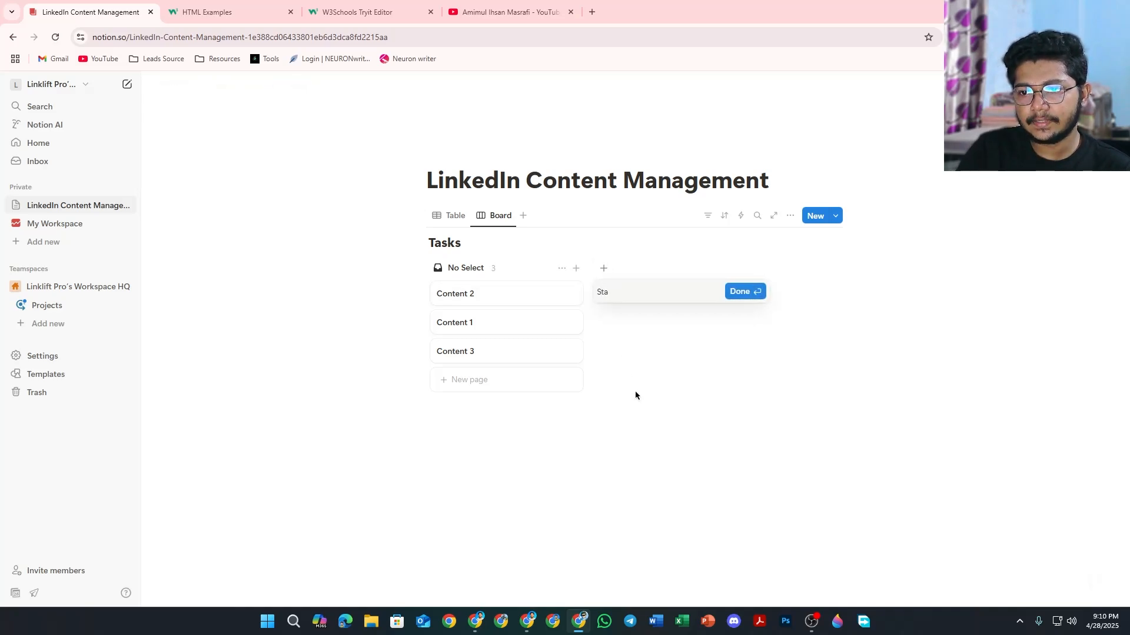
pyautogui.click(740, 291)
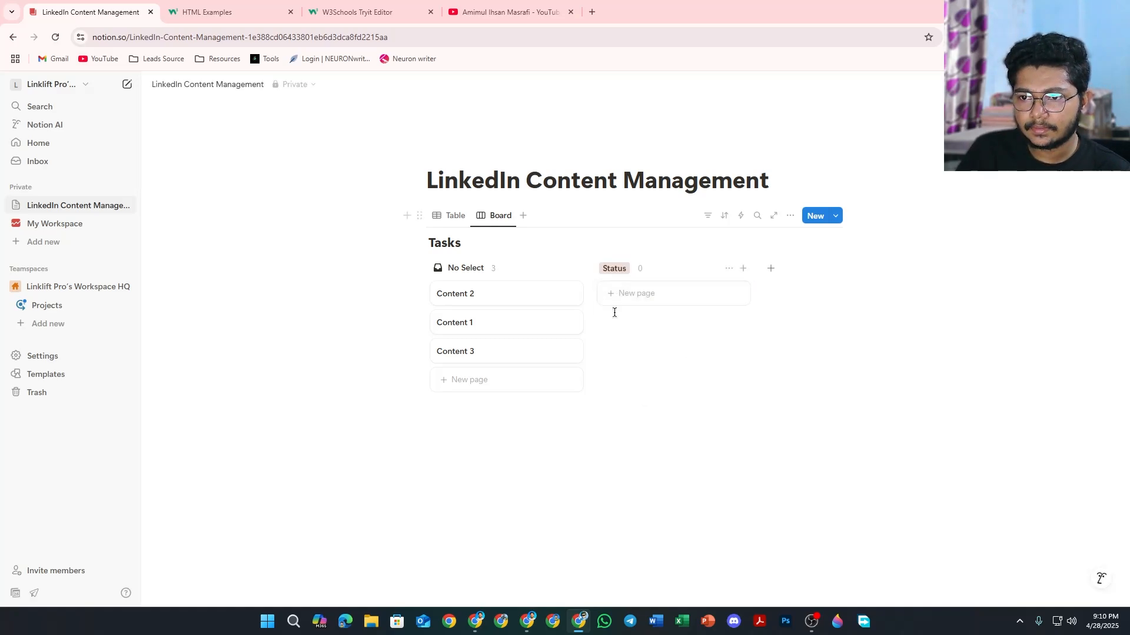
# Step: Examine the Tasks entries in the Table view and the No Select group's options on the board without changing anything
pyautogui.click(449, 215)
pyautogui.moveTo(655, 382); pyautogui.dragTo(632, 383)
pyautogui.click(484, 218)
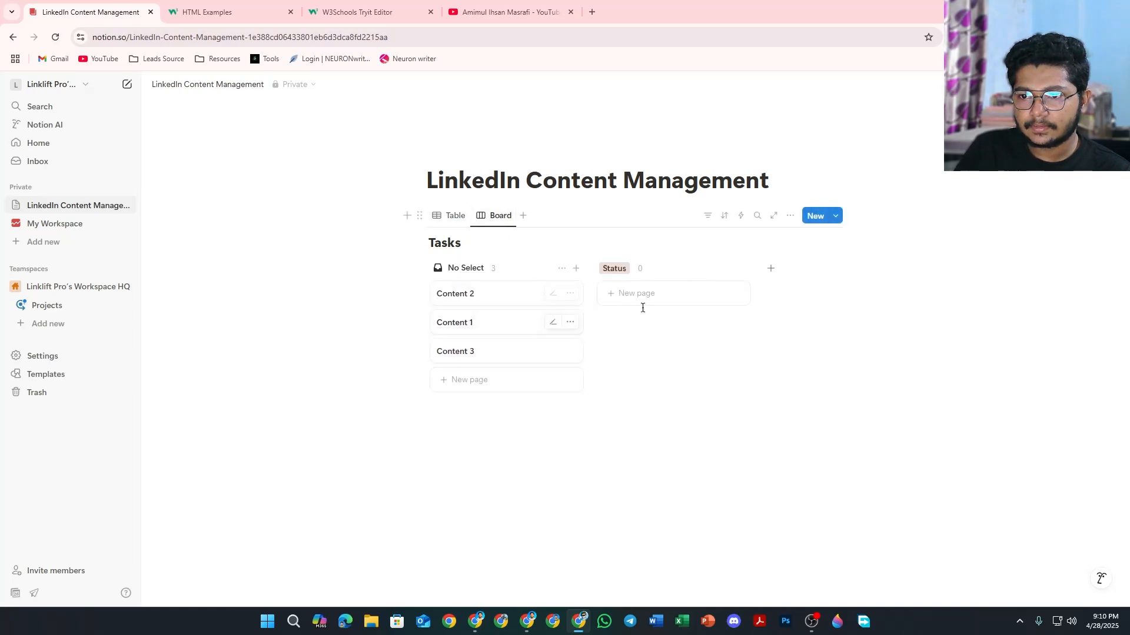
pyautogui.moveTo(480, 300)
pyautogui.mouseDown()
pyautogui.moveTo(645, 302)
pyautogui.moveTo(479, 298)
pyautogui.mouseUp()
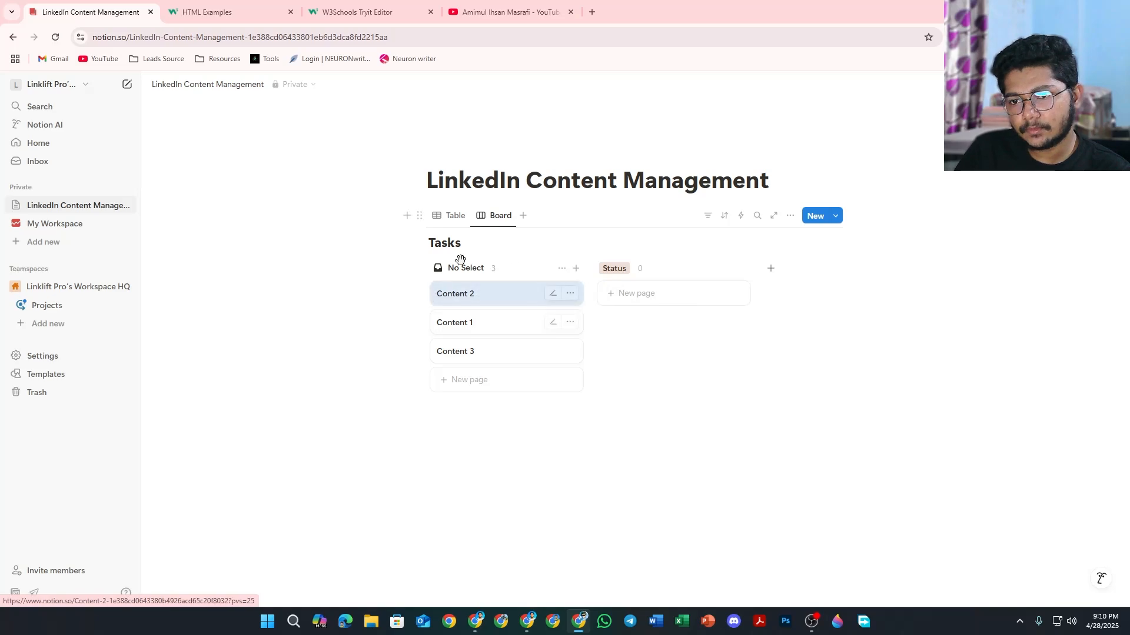
pyautogui.click(561, 268)
pyautogui.click(339, 315)
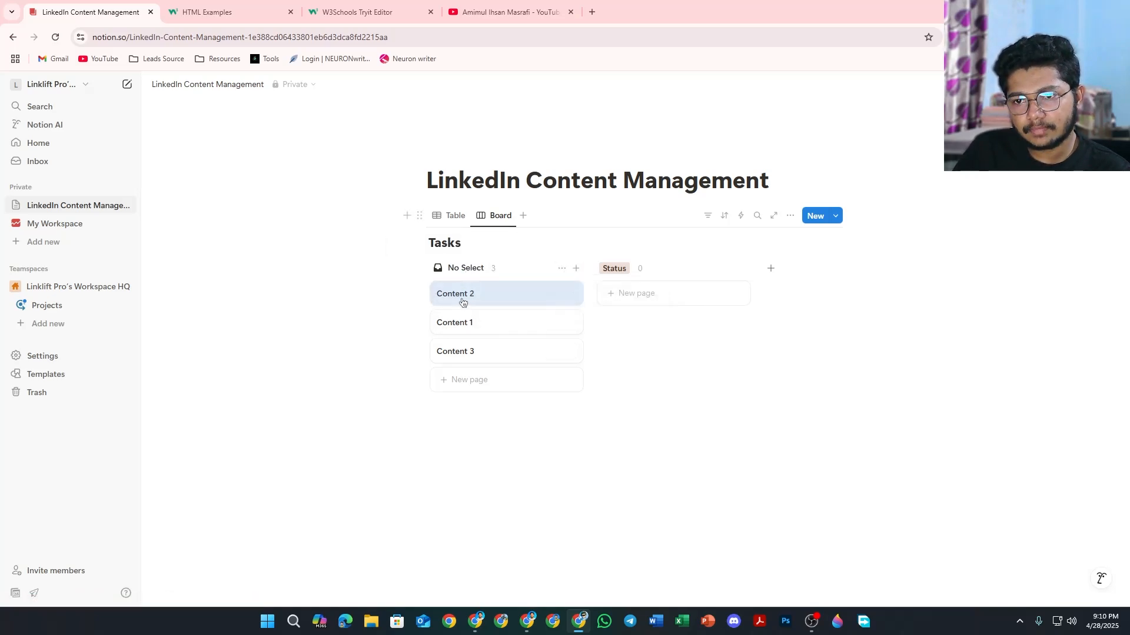
pyautogui.click(449, 216)
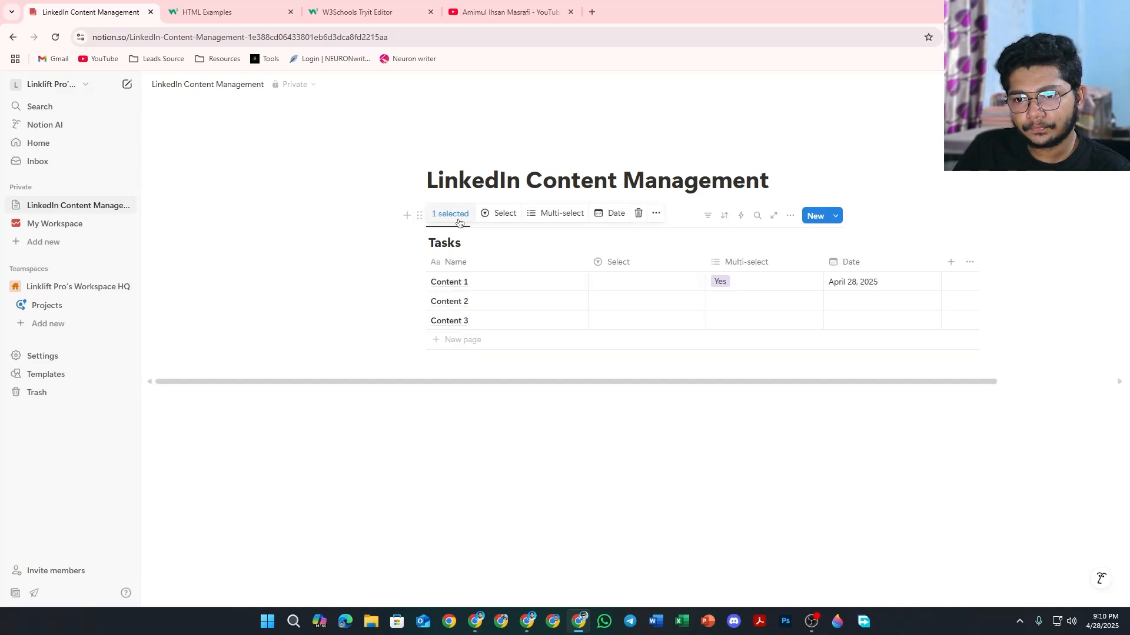
pyautogui.press('Escape')
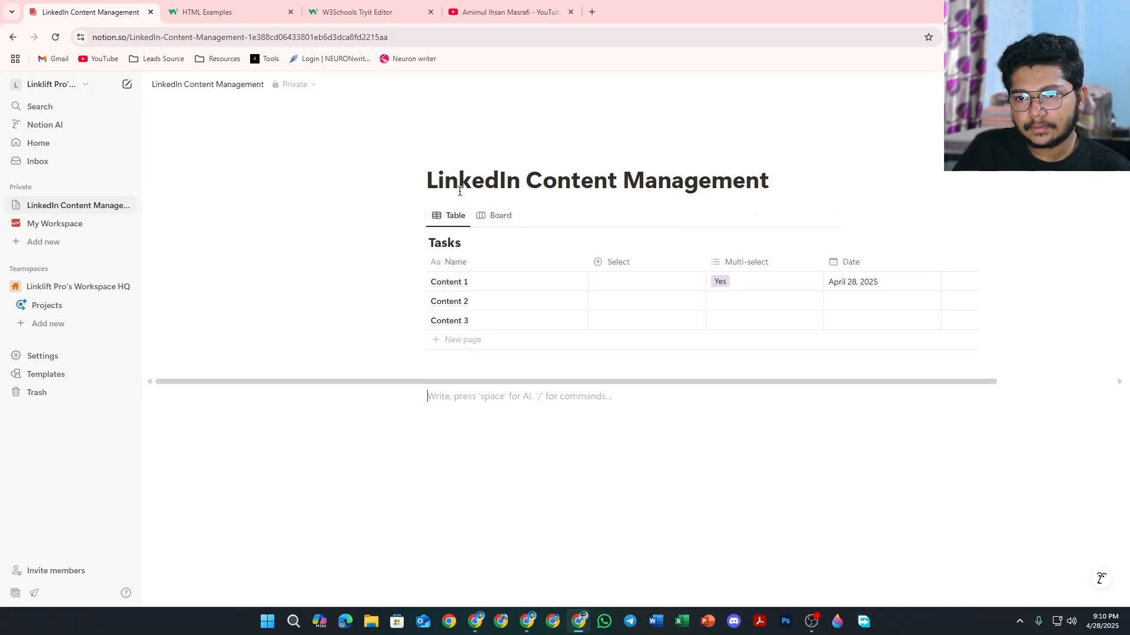
# Step: Move the Content 1 card from No Select to the Status group and check its Select value in the Table view
pyautogui.click(499, 216)
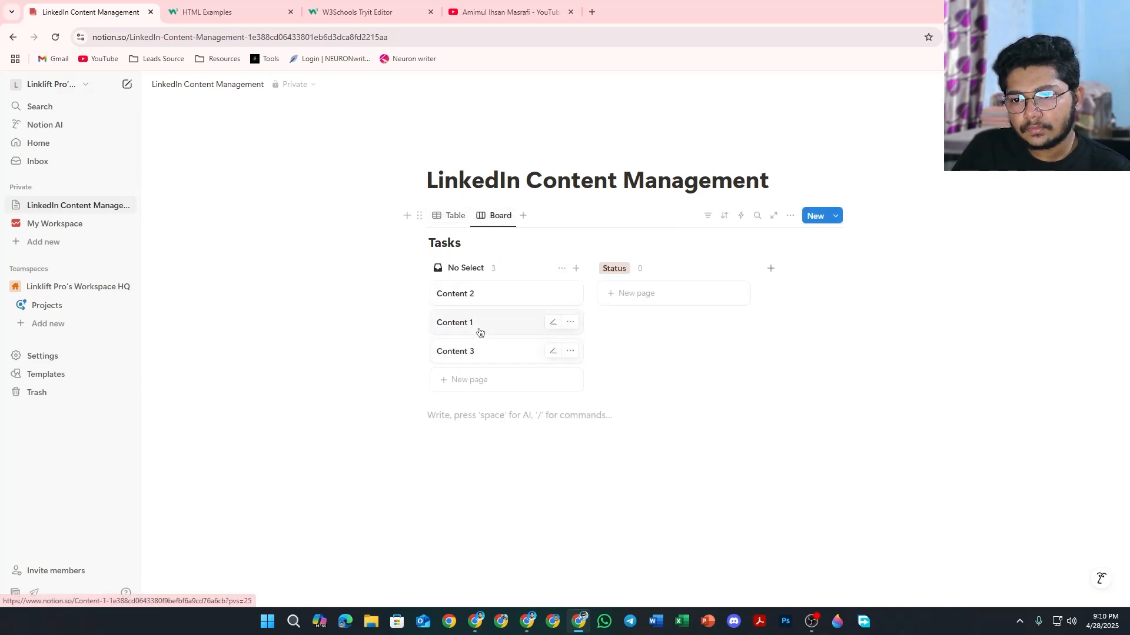
pyautogui.moveTo(481, 323); pyautogui.dragTo(659, 293)
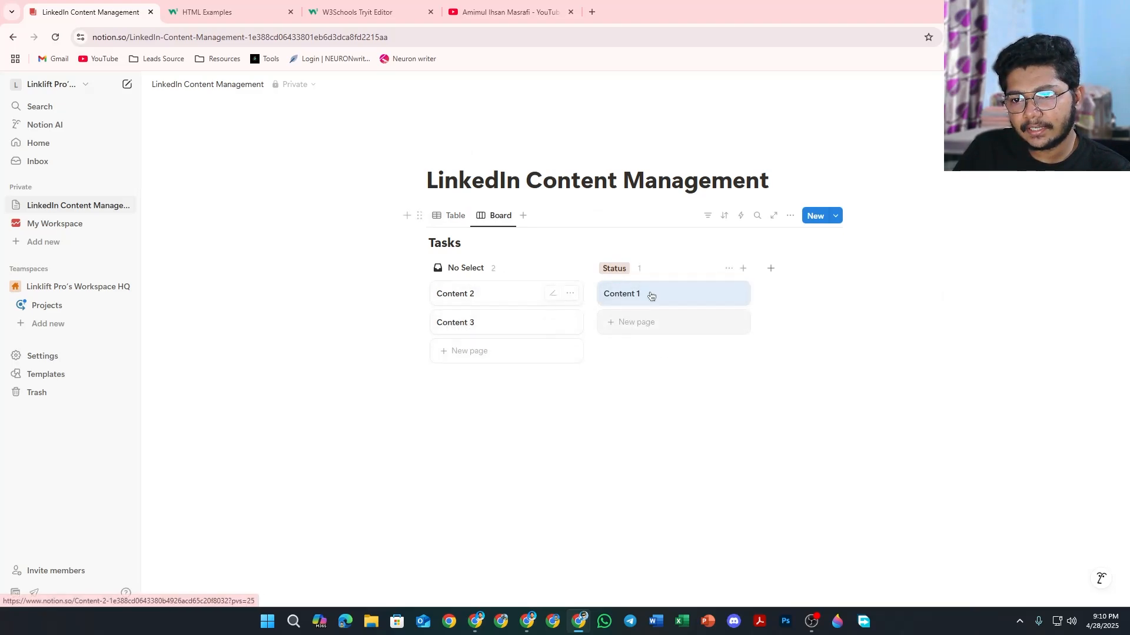
pyautogui.click(455, 222)
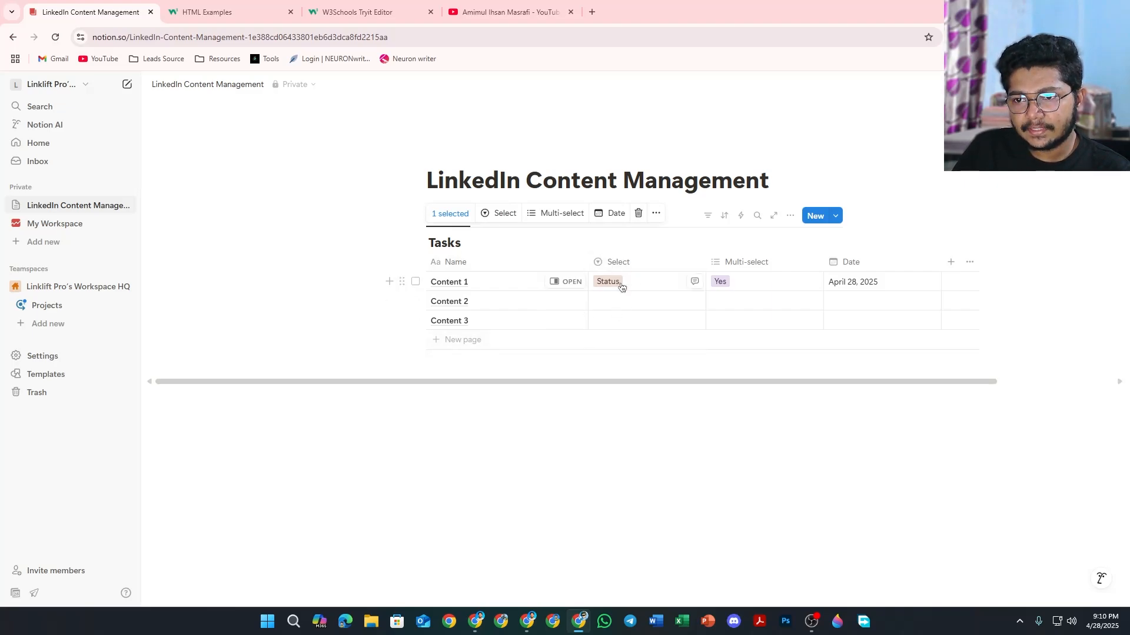
pyautogui.click(338, 234)
pyautogui.click(496, 215)
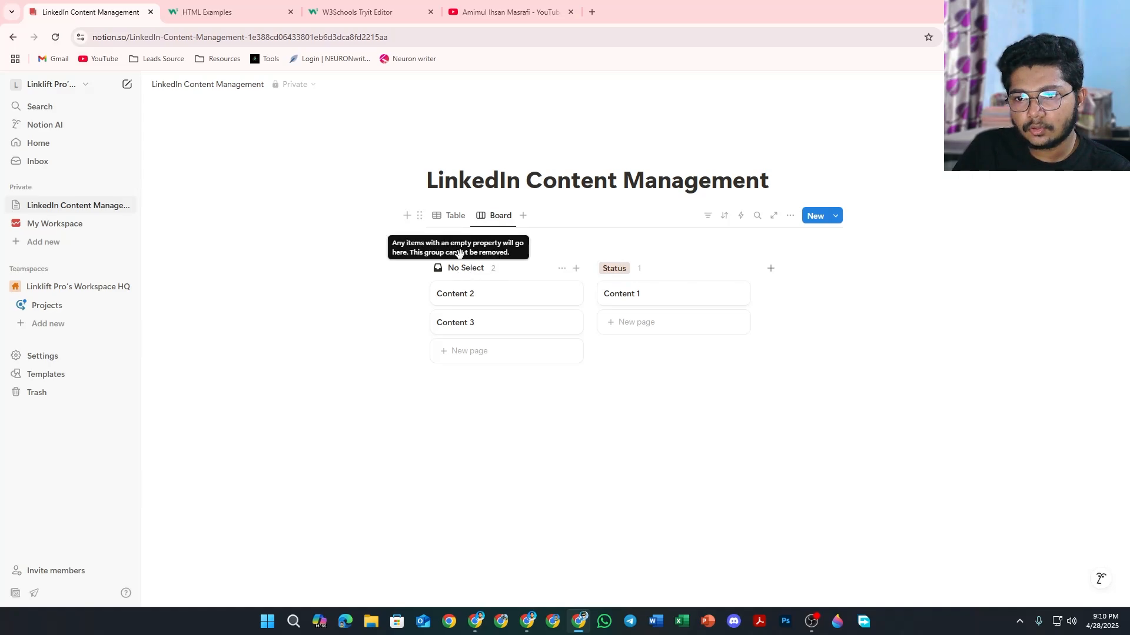
# Step: Compare the Select column of the Tasks table with the board's groups, ending on the Board view
pyautogui.click(448, 216)
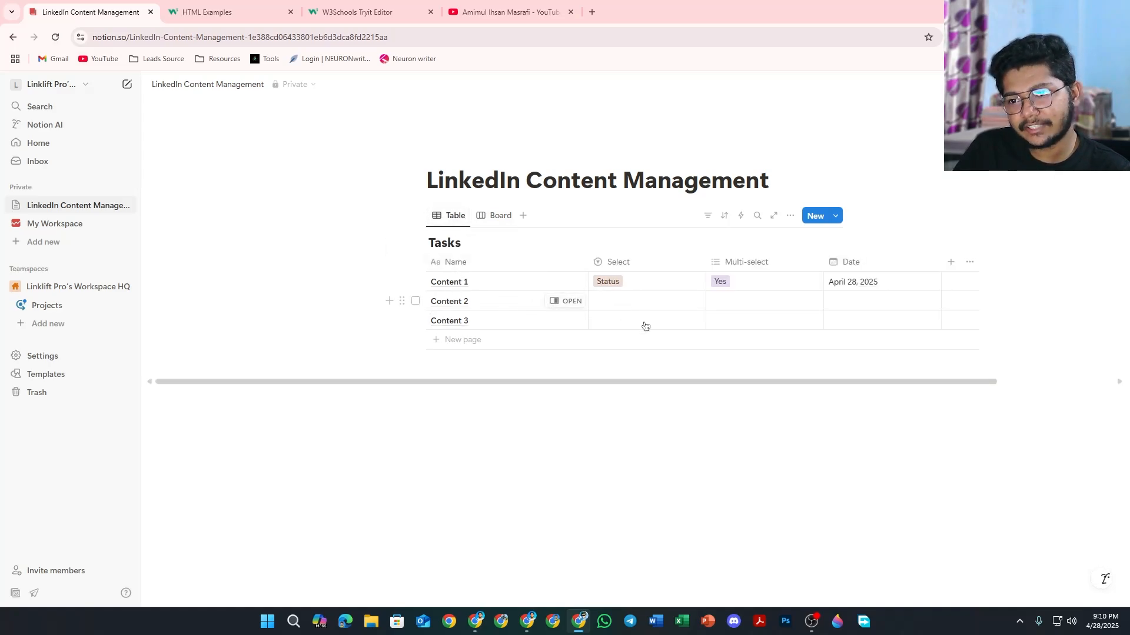
pyautogui.click(494, 217)
pyautogui.click(447, 216)
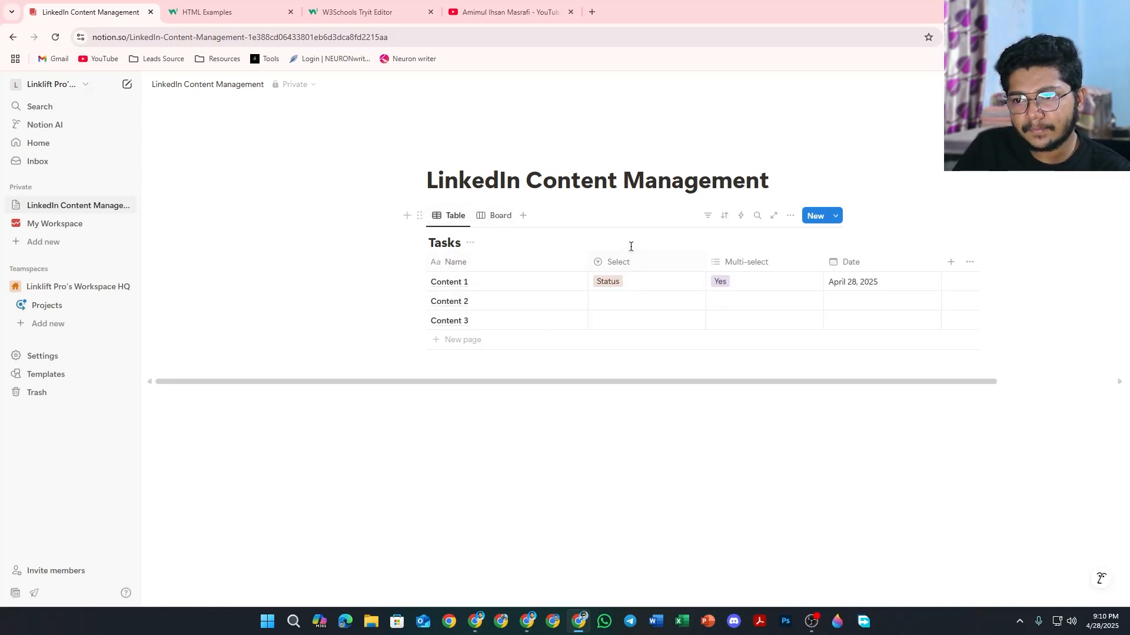
pyautogui.click(497, 216)
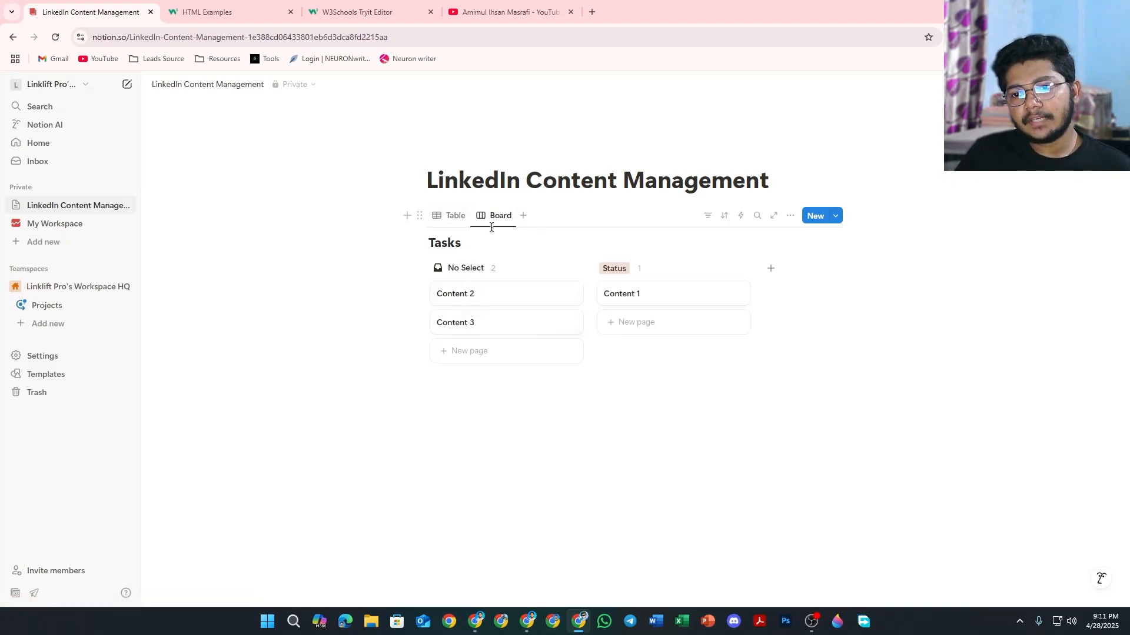
# Step: Add a Chart view to the Tasks database with its default settings
pyautogui.click(524, 217)
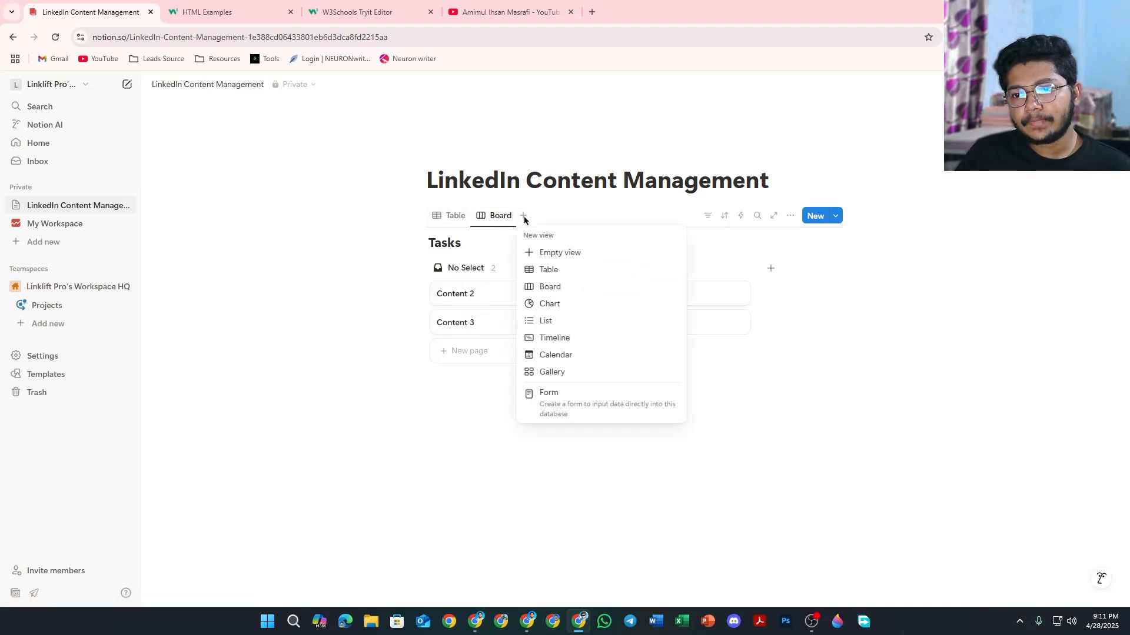
pyautogui.click(567, 305)
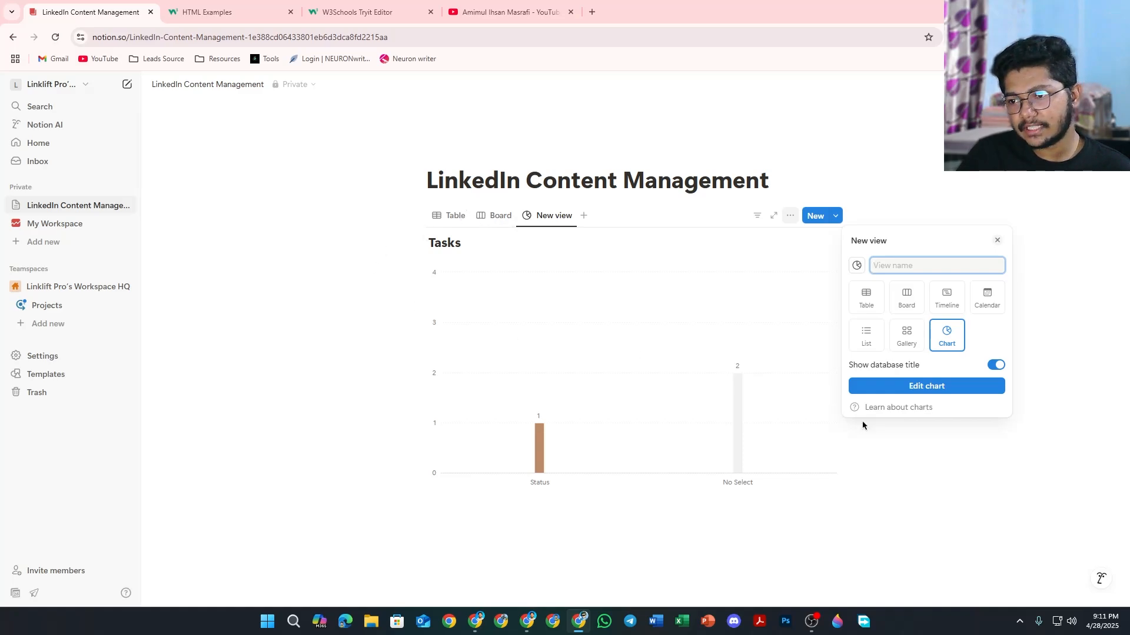
pyautogui.click(821, 524)
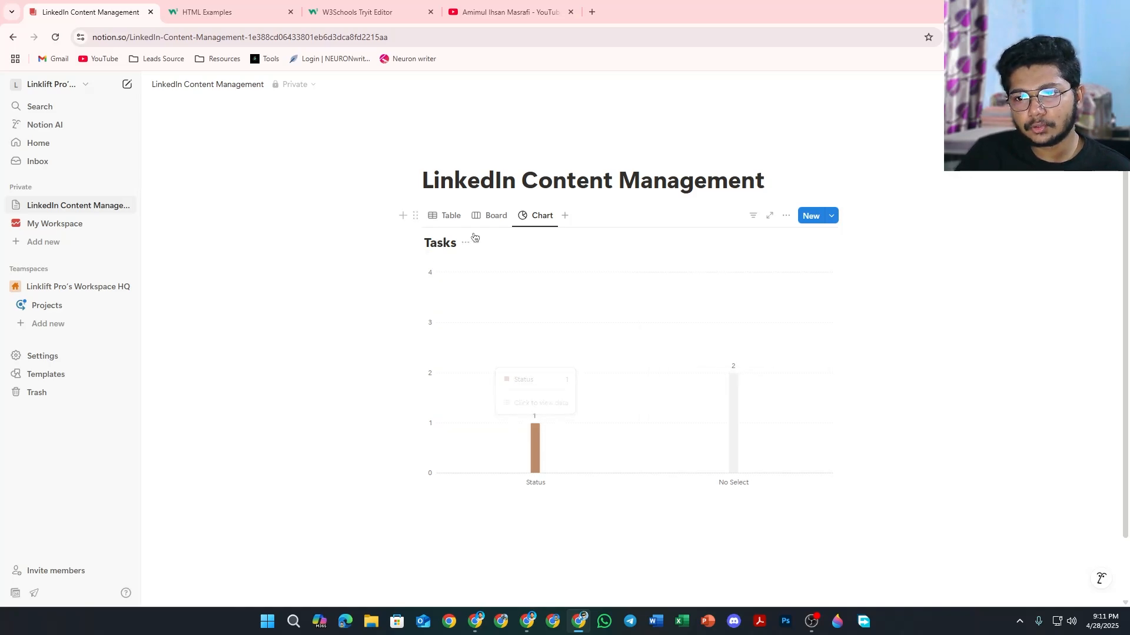
# Step: Compare the chart bars with the board groups and look over the Chart view's options without changing them
pyautogui.click(493, 216)
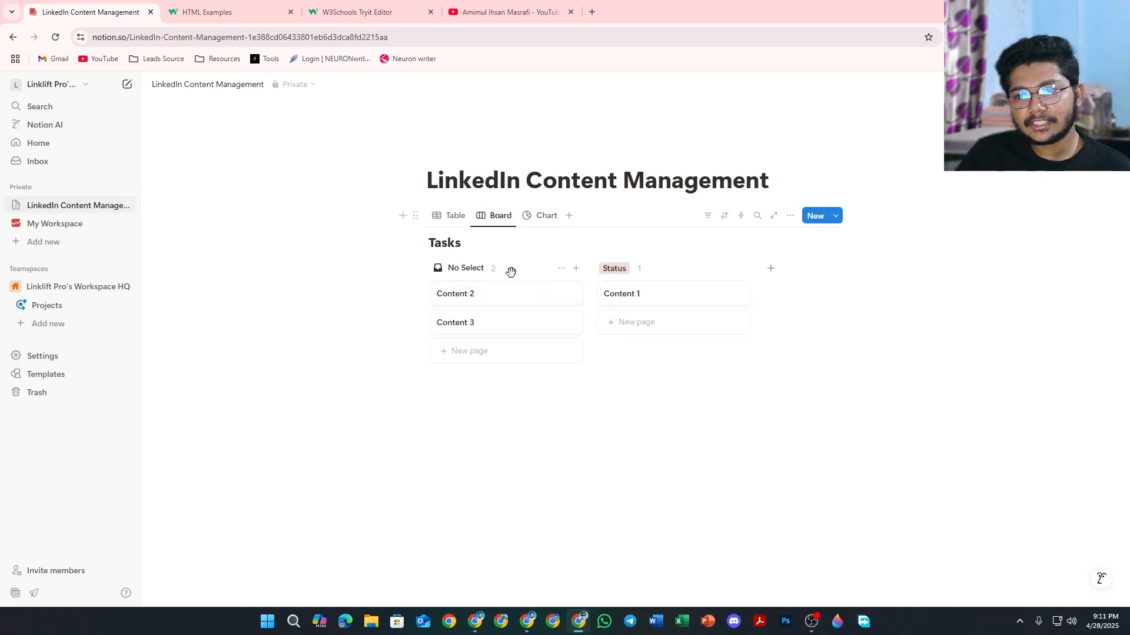
pyautogui.click(544, 215)
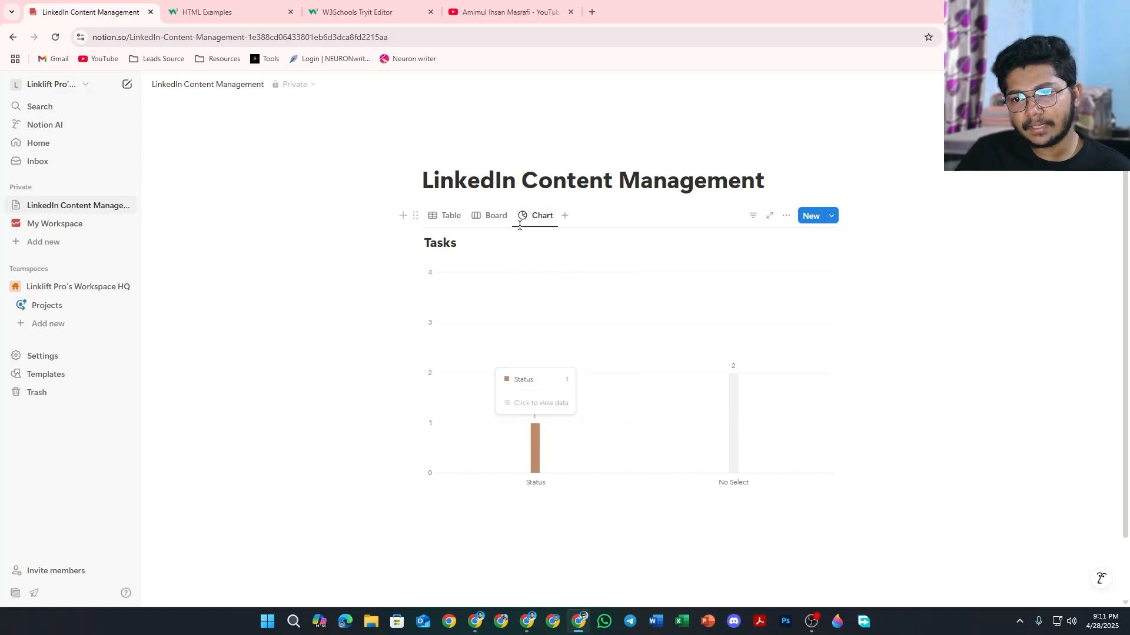
pyautogui.click(539, 219)
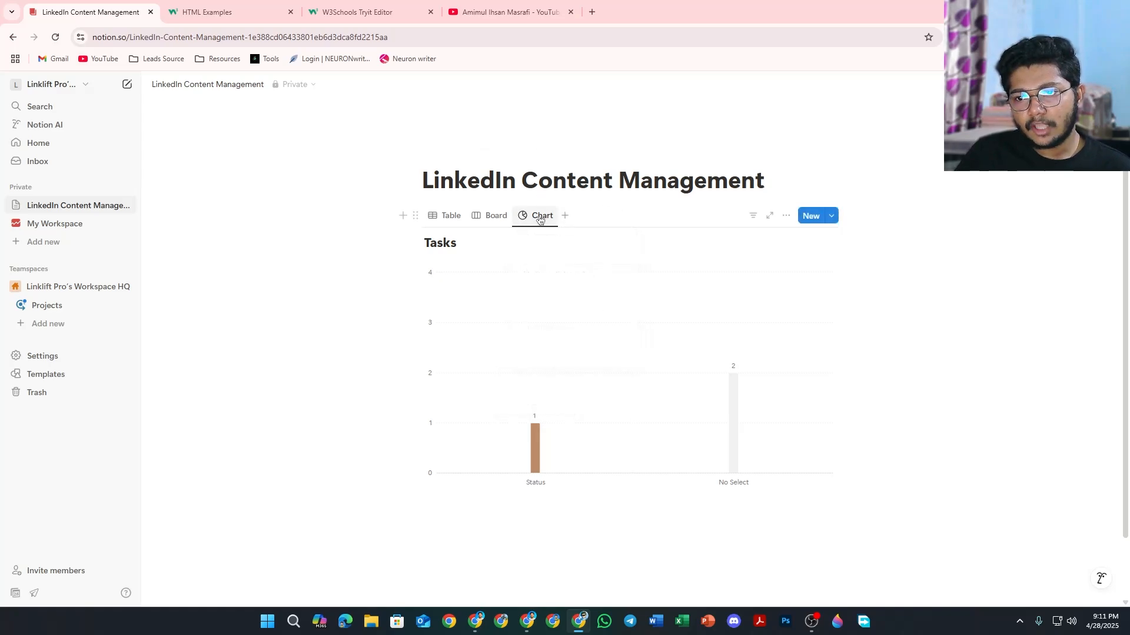
pyautogui.click(539, 219)
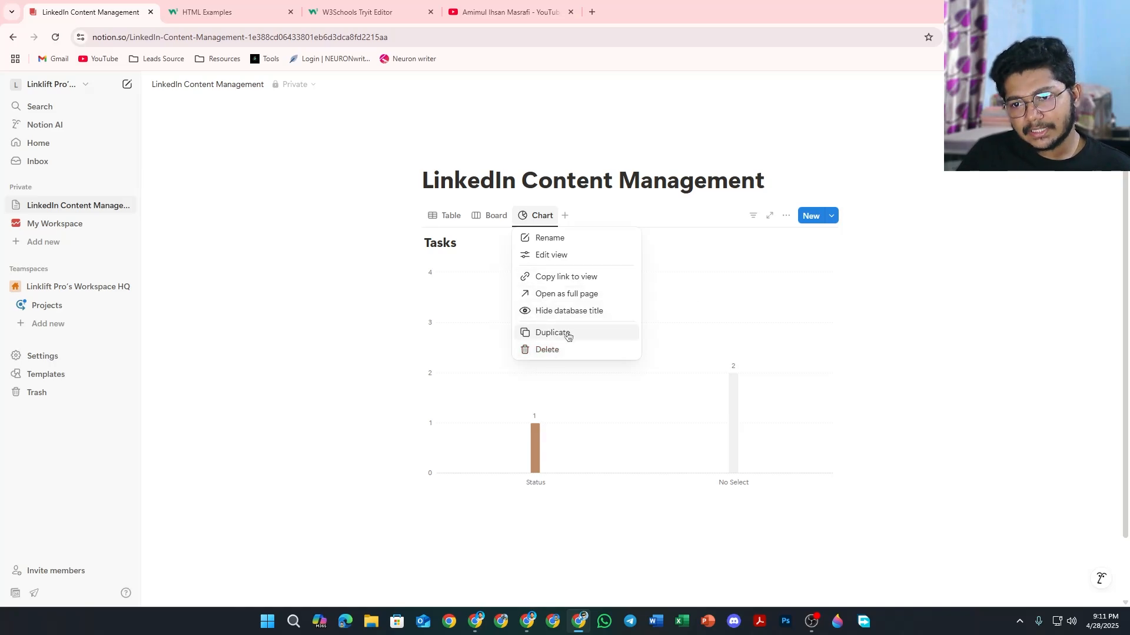
pyautogui.click(505, 238)
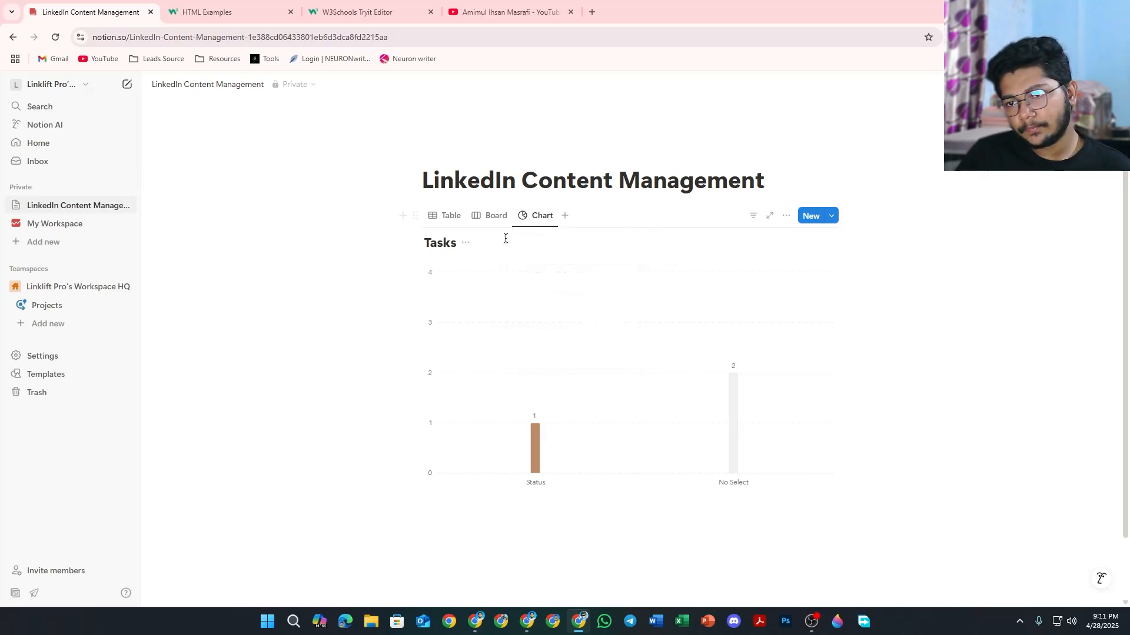
# Step: Add a List view to the Tasks database with its default settings
pyautogui.click(564, 217)
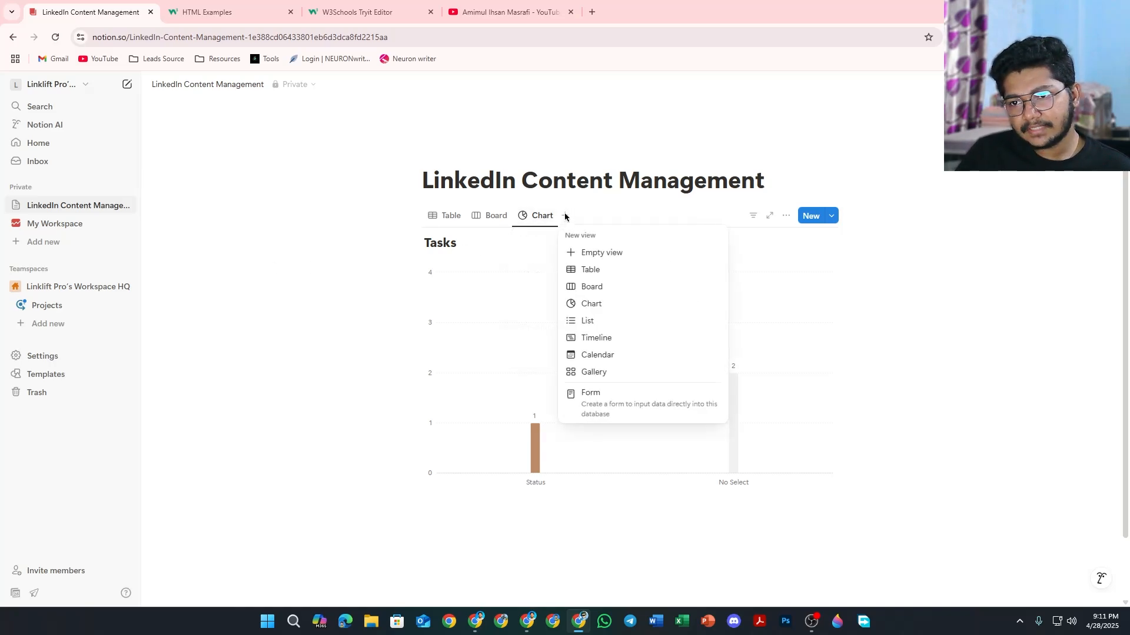
pyautogui.click(606, 327)
pyautogui.click(441, 225)
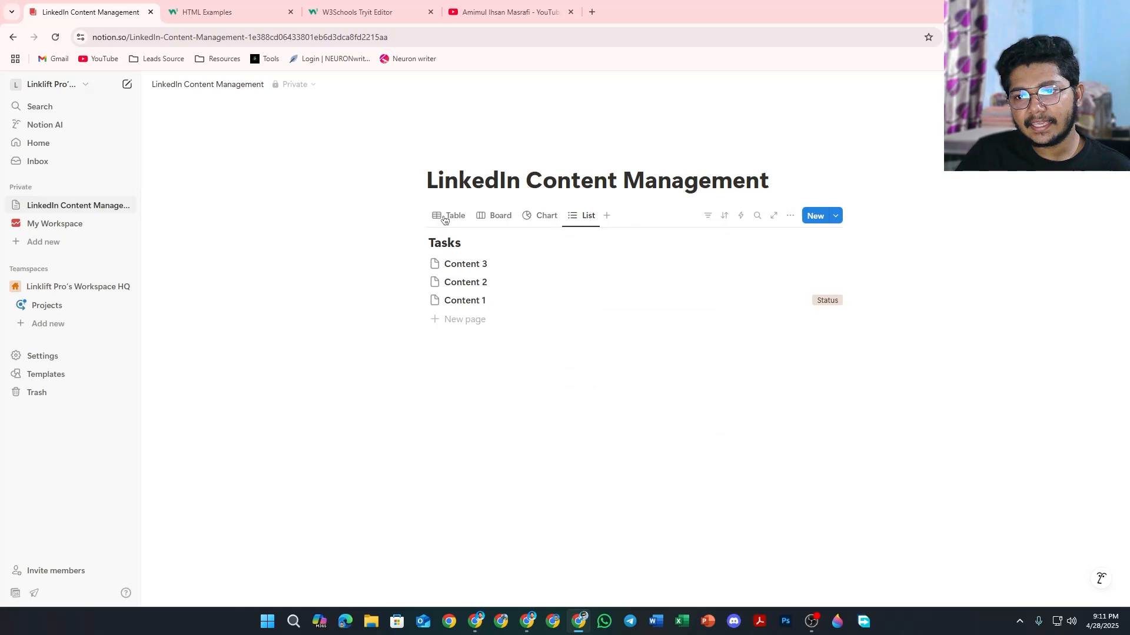
# Step: Compare the Table and List views of Tasks, and preview Content 3 in side peek from the list
pyautogui.click(459, 218)
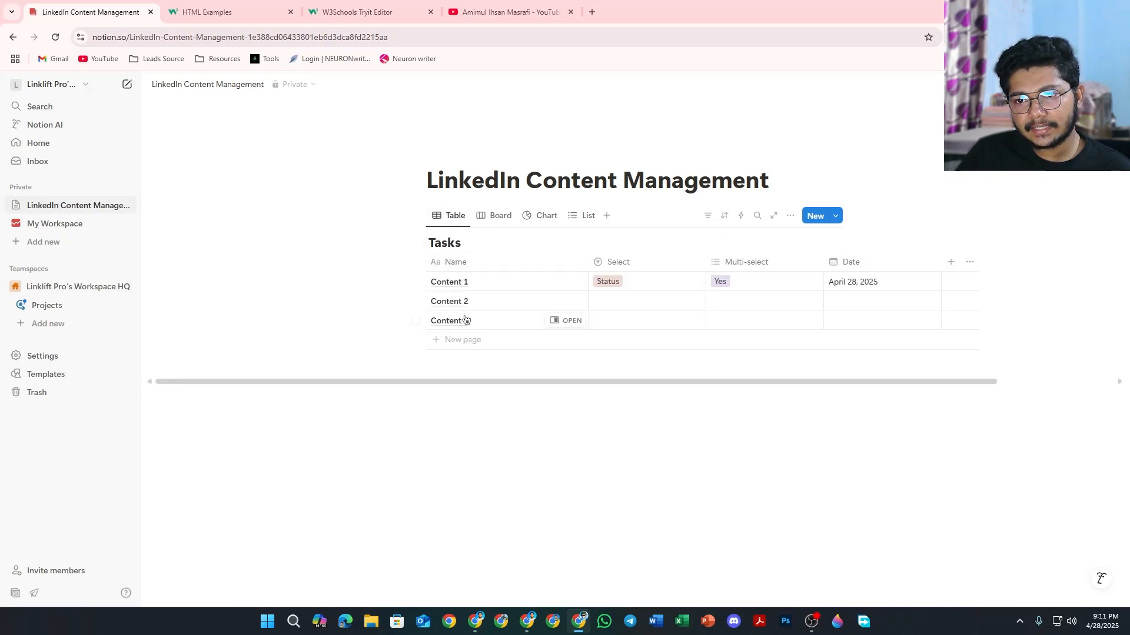
pyautogui.click(588, 216)
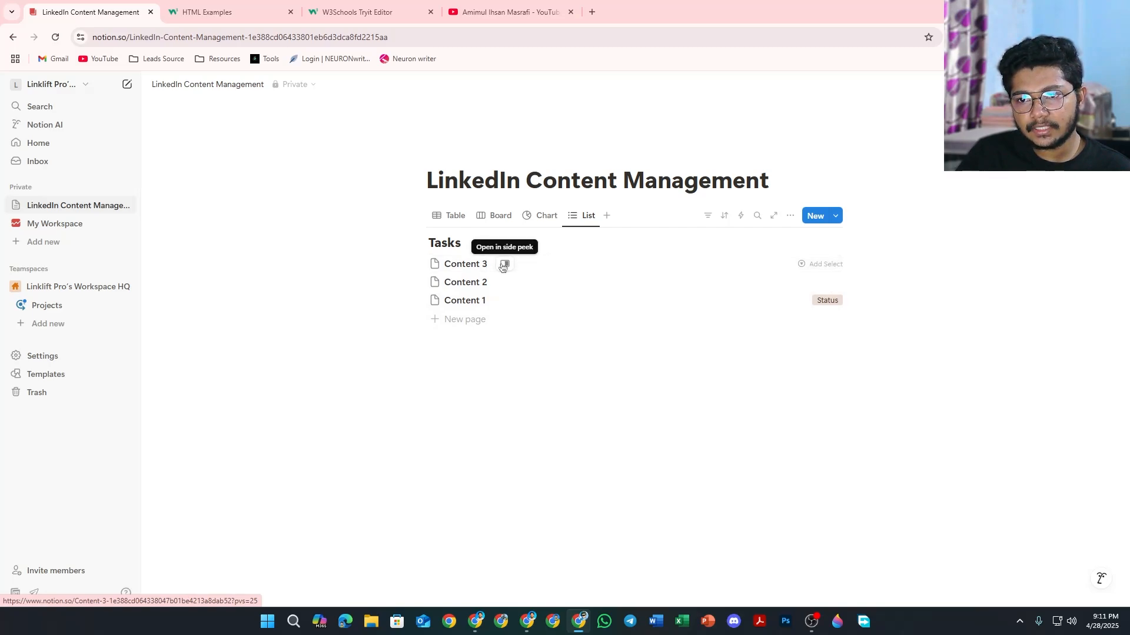
pyautogui.click(503, 267)
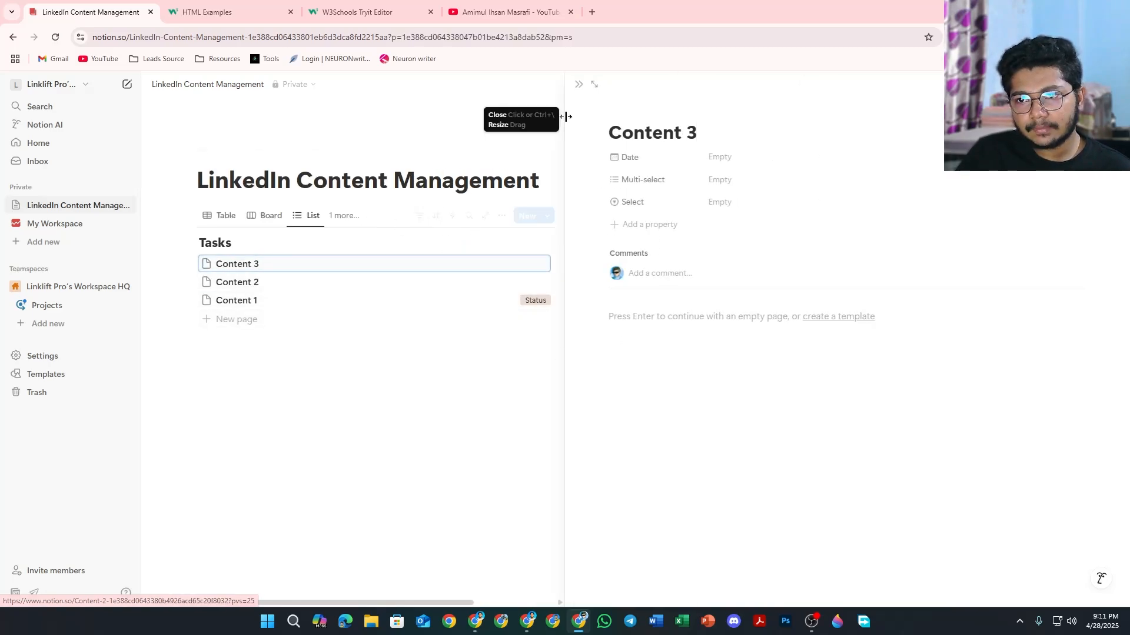
pyautogui.click(580, 86)
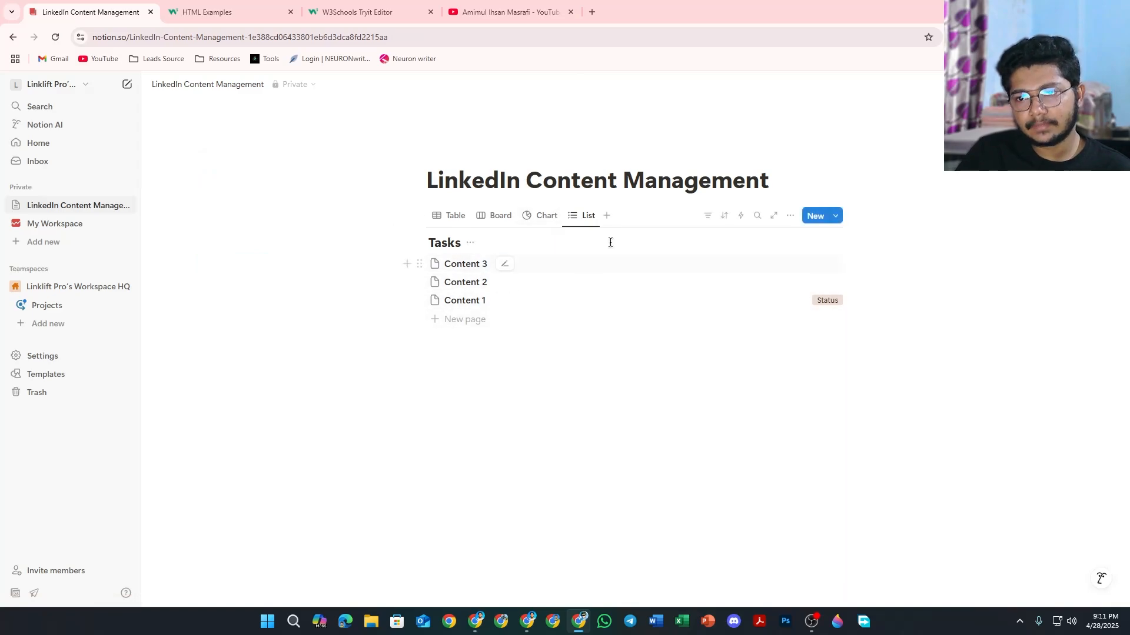
# Step: Add a Calendar view to the Tasks database with its default settings
pyautogui.click(607, 216)
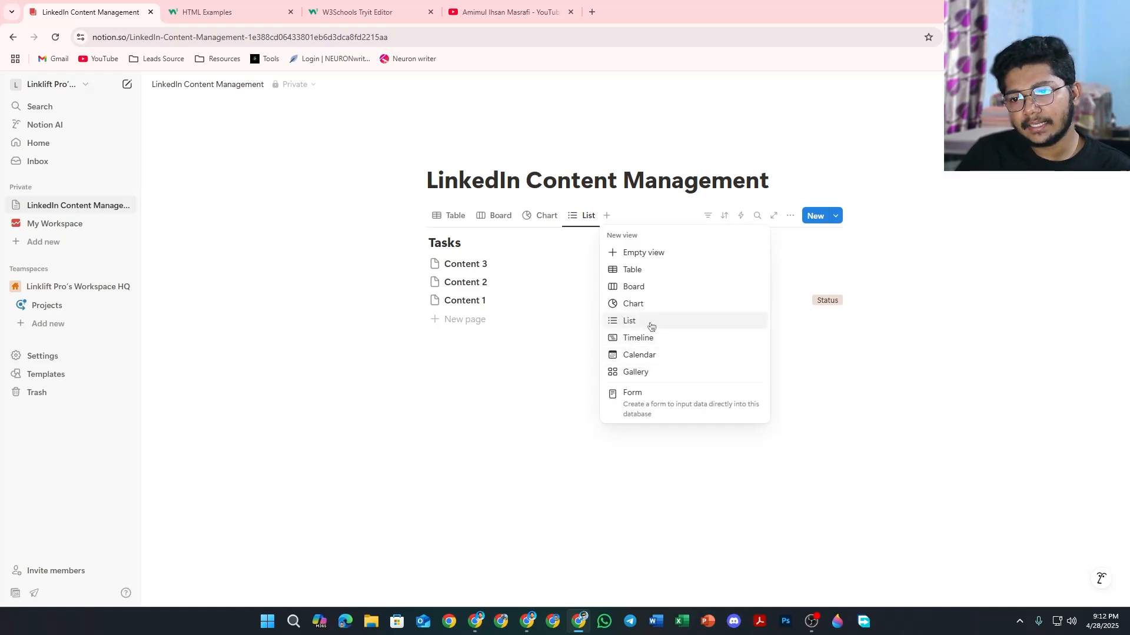
pyautogui.click(666, 357)
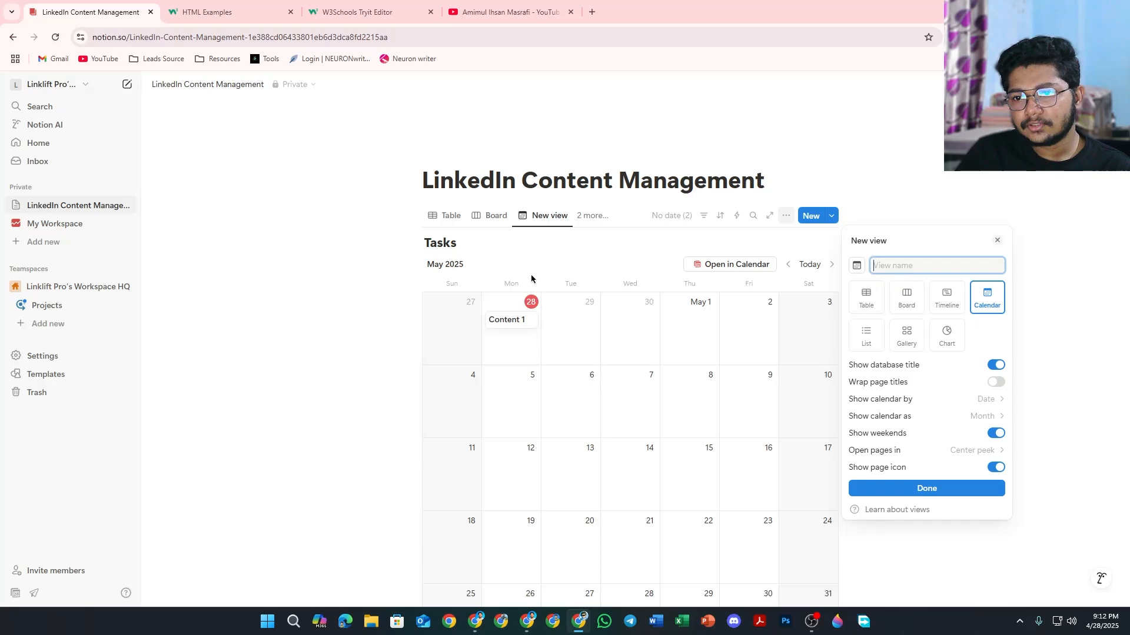
pyautogui.click(927, 488)
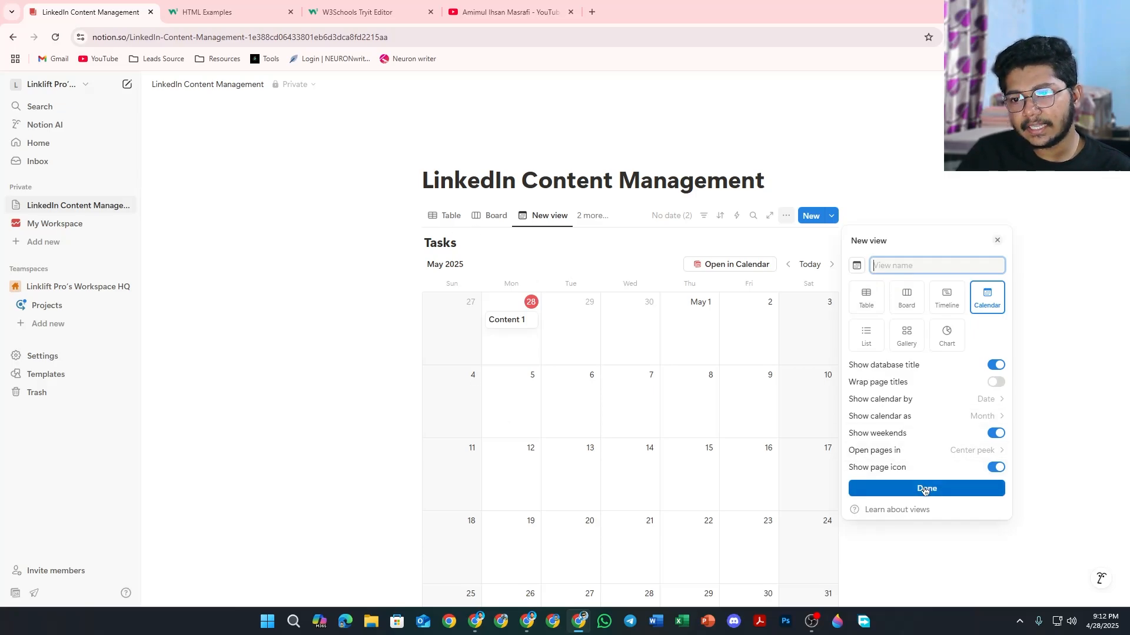
pyautogui.click(288, 340)
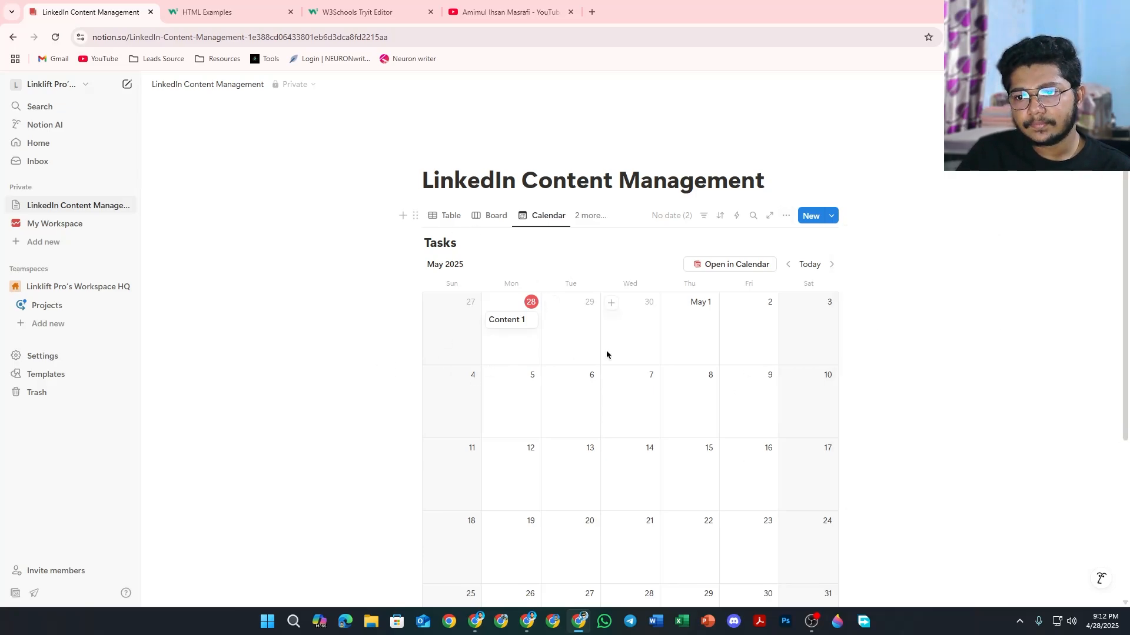
pyautogui.scroll(-1, 589, 330)
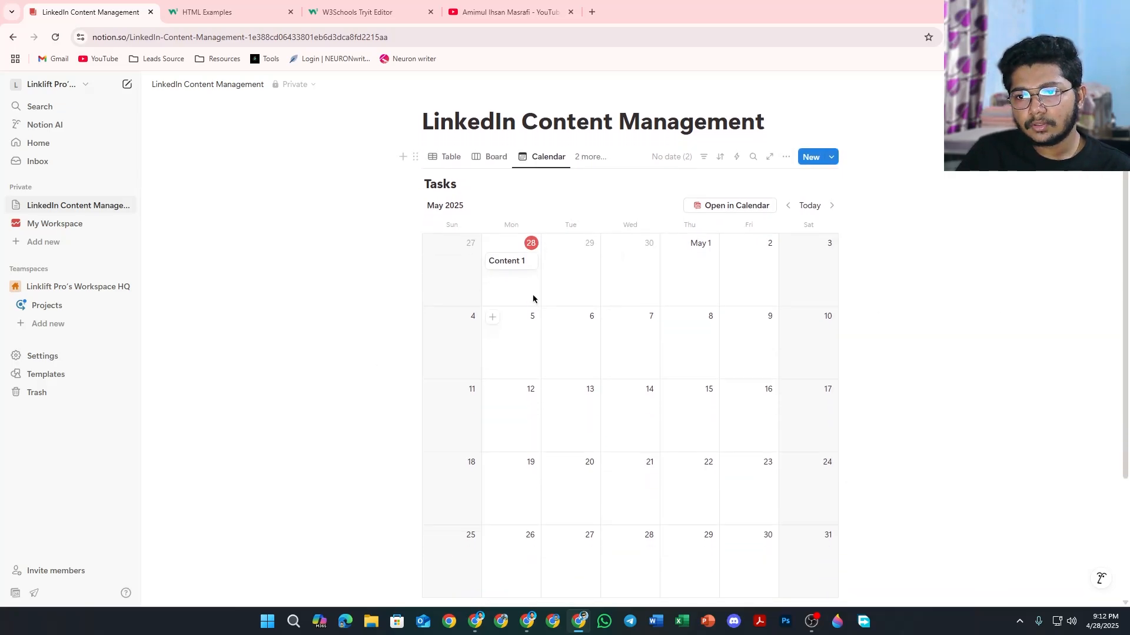
# Step: Compare the Table and List views of Tasks with the Calendar view, checking how dated entries are placed by day
pyautogui.click(445, 157)
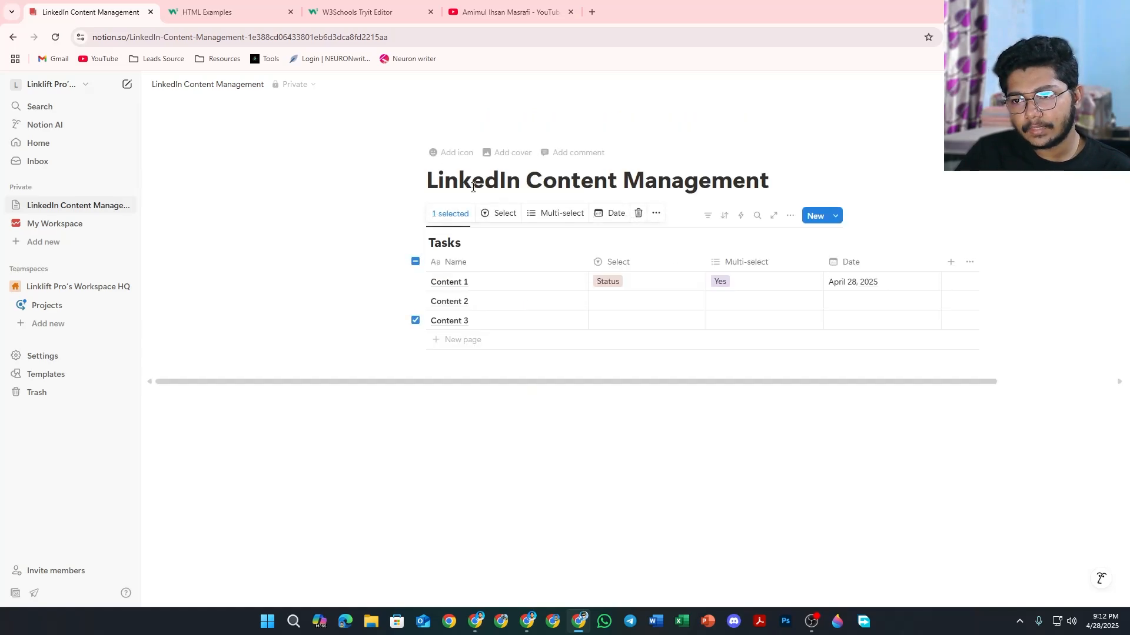
pyautogui.click(300, 244)
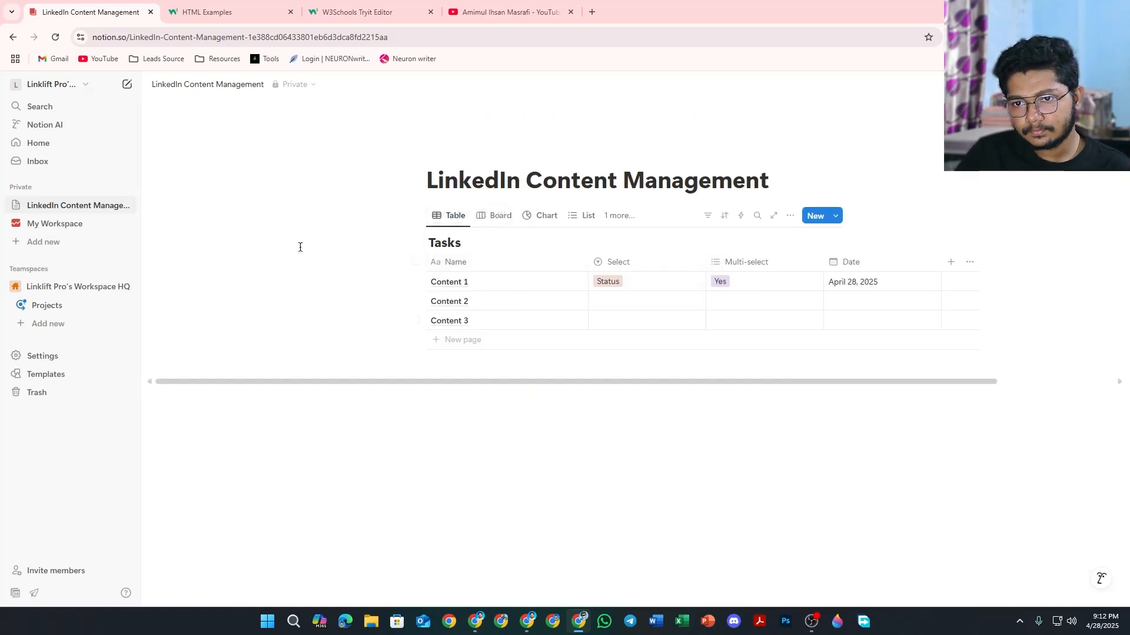
pyautogui.click(617, 216)
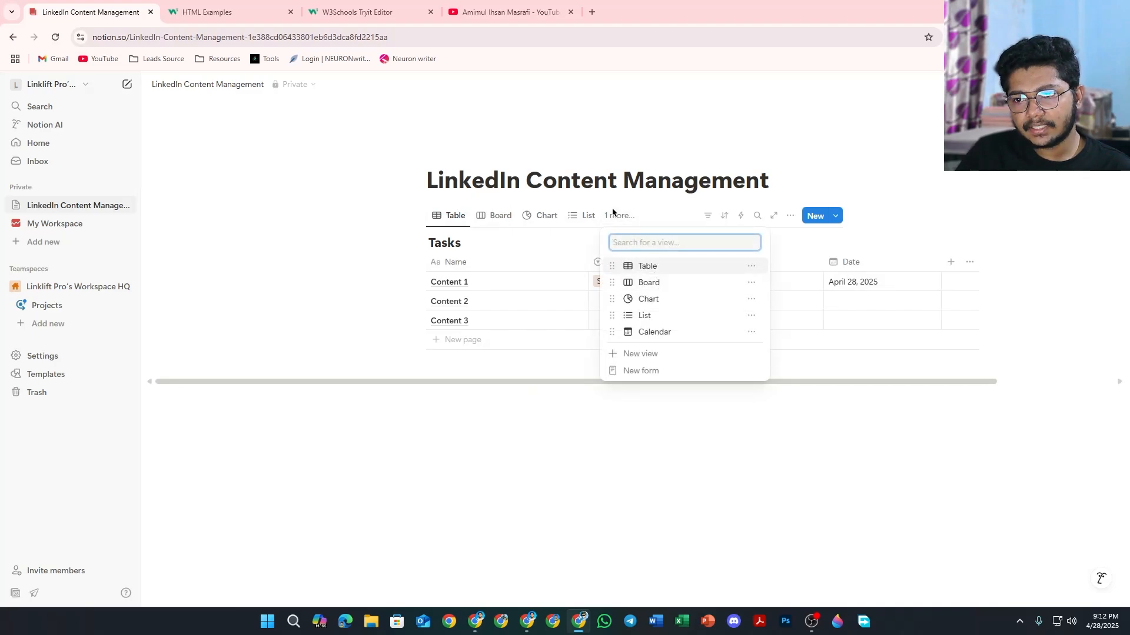
pyautogui.click(587, 215)
pyautogui.click(619, 215)
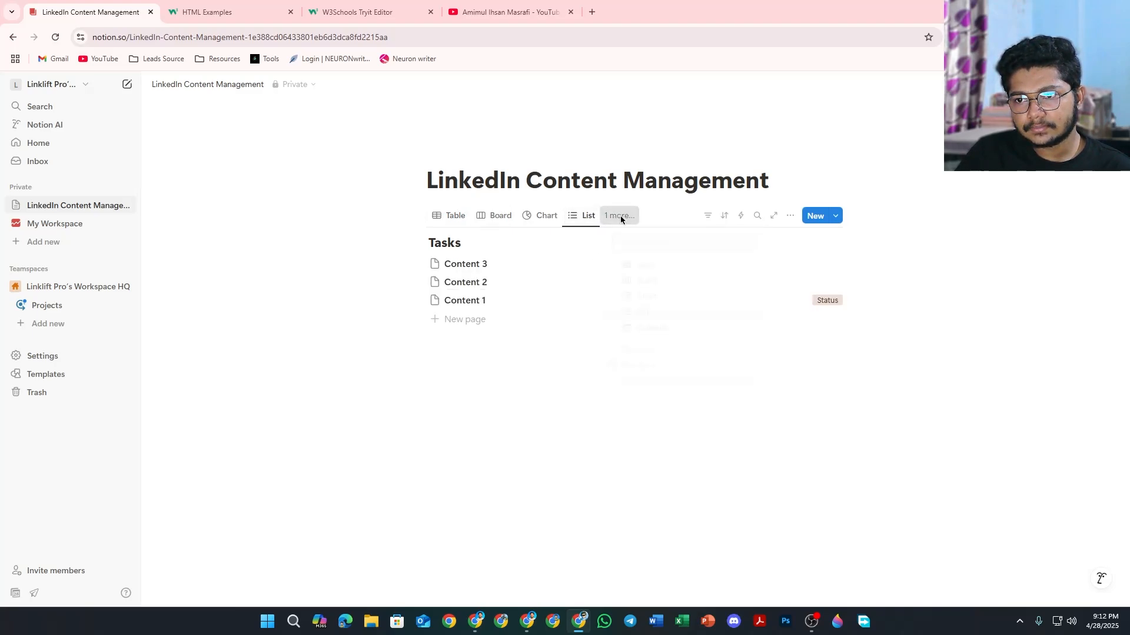
pyautogui.click(652, 331)
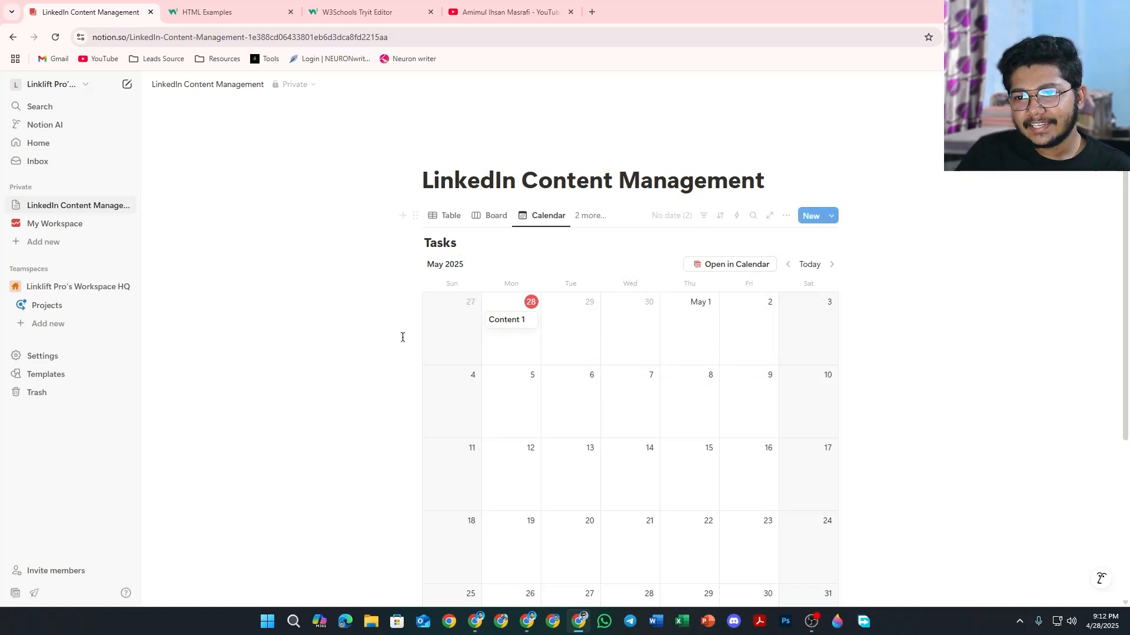
pyautogui.scroll(-1, 406, 359)
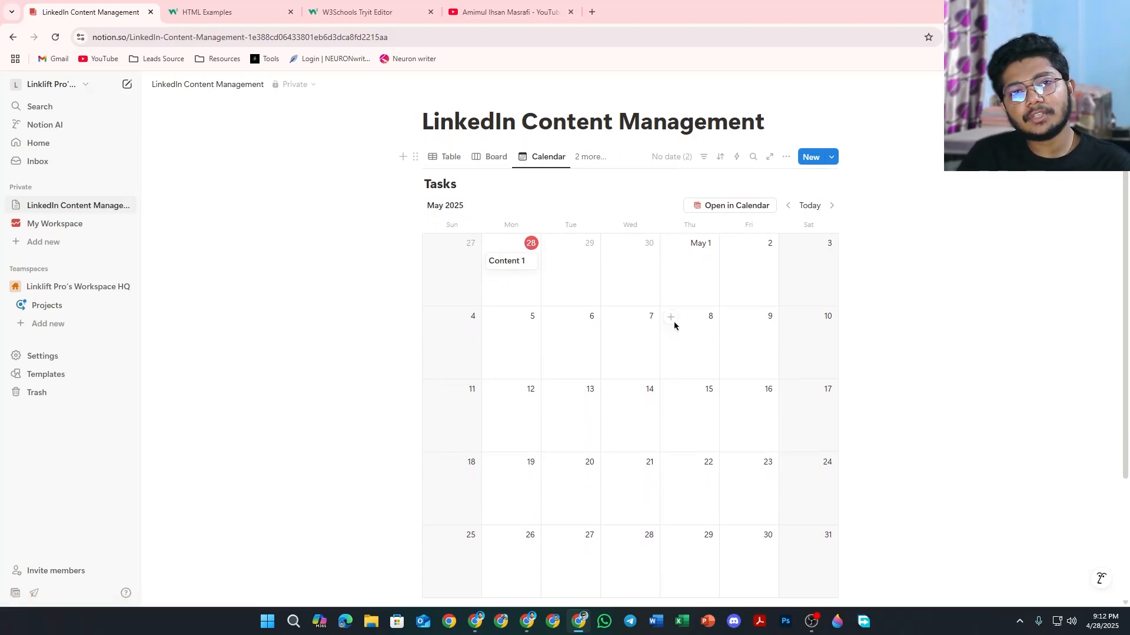
pyautogui.scroll(1, 793, 523)
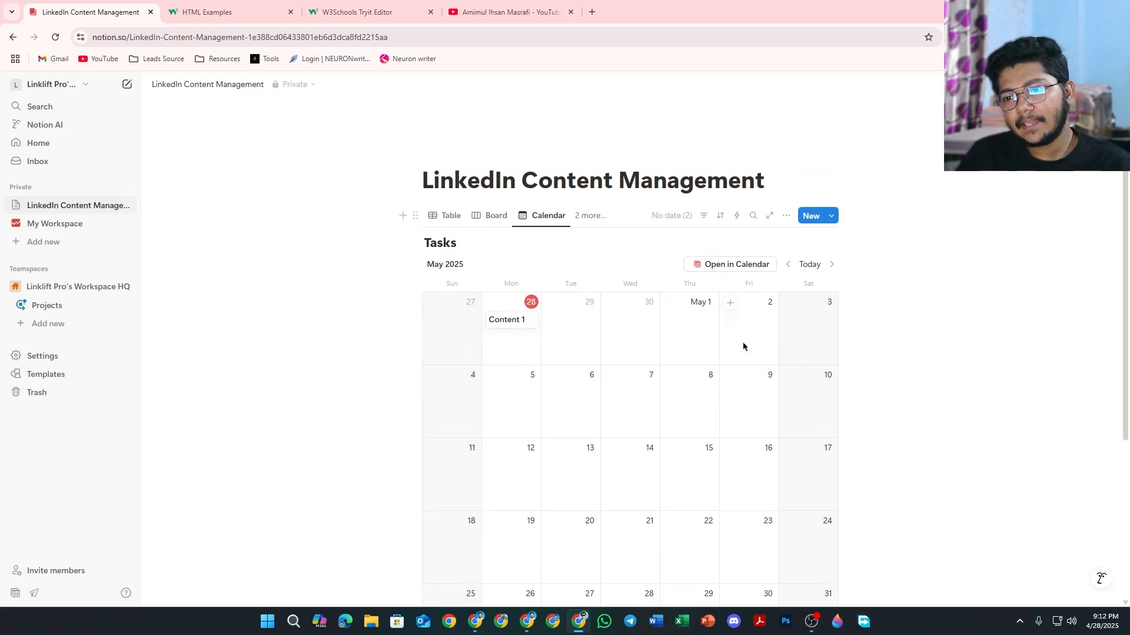
# Step: Add a Gallery view to the Tasks database with its default settings
pyautogui.click(606, 220)
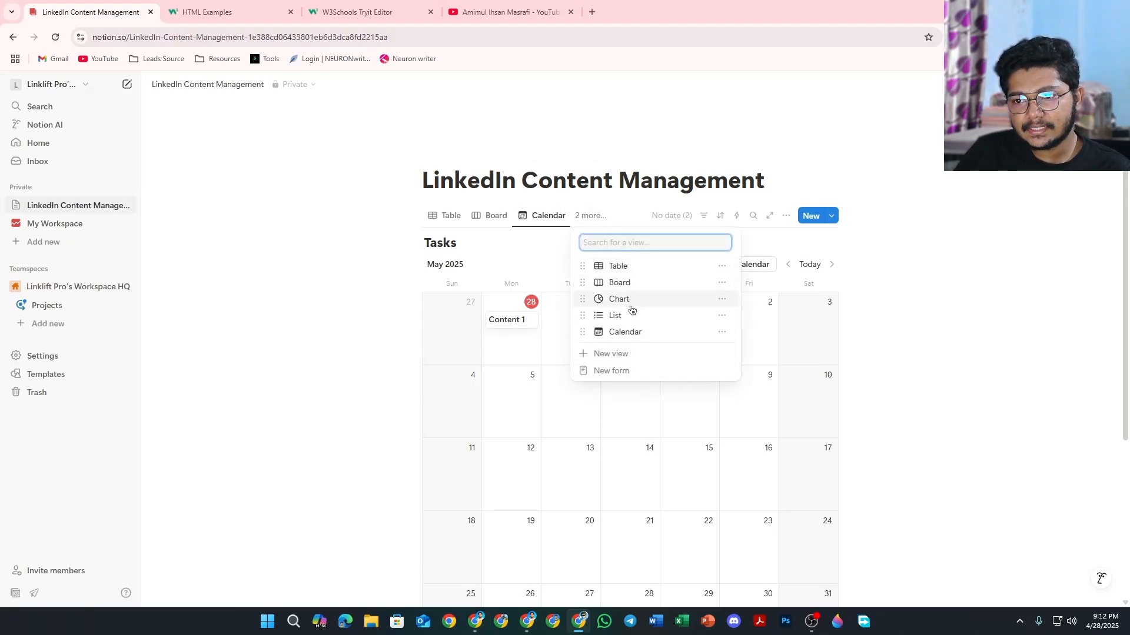
pyautogui.click(606, 356)
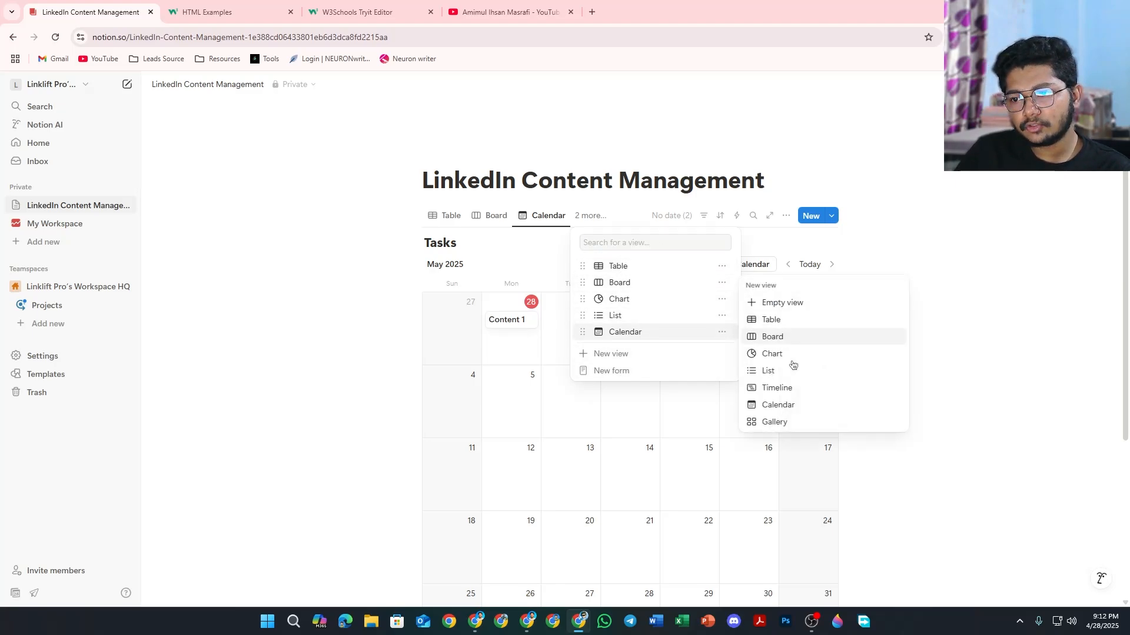
pyautogui.click(774, 422)
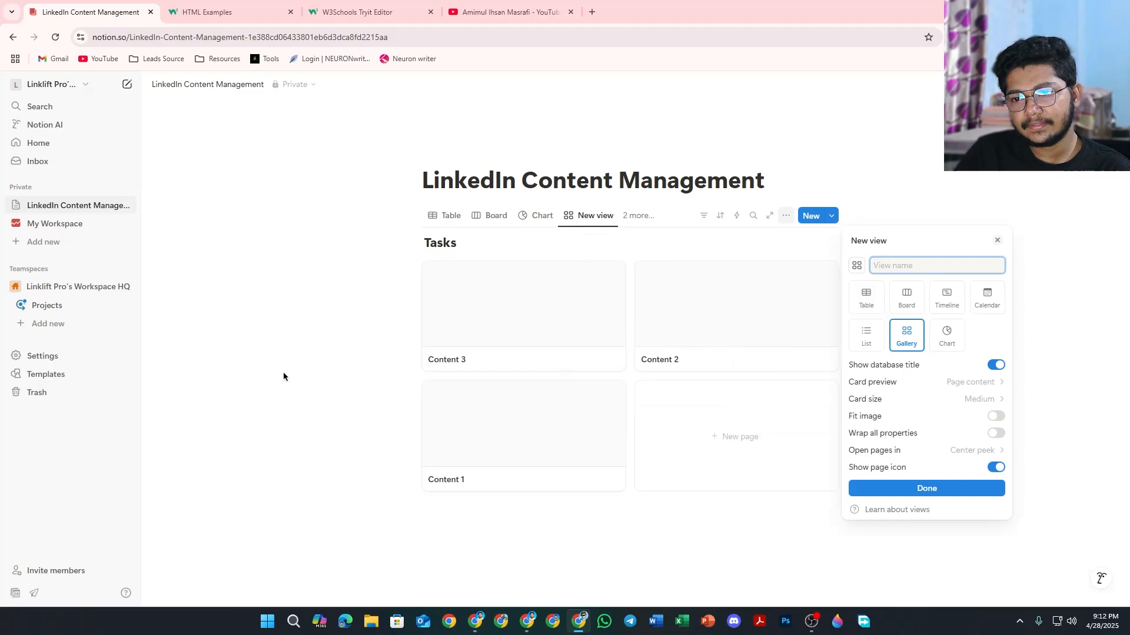
pyautogui.click(290, 324)
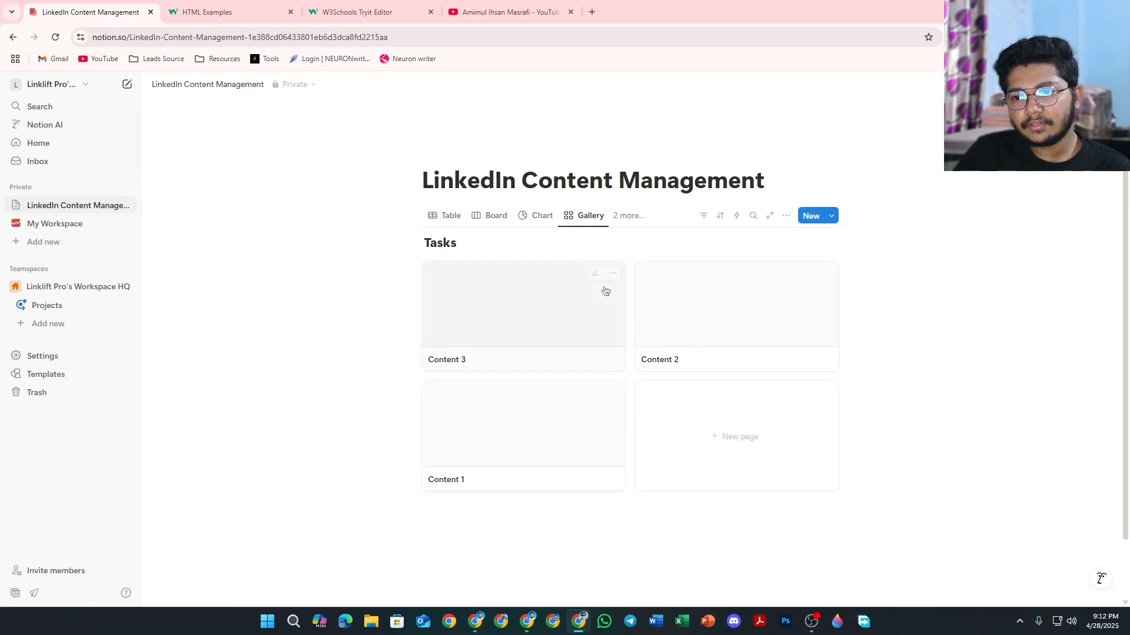
# Step: Compare the Board and Gallery views of Tasks, and look over the actions available for the Content 2 card
pyautogui.click(492, 217)
pyautogui.click(618, 216)
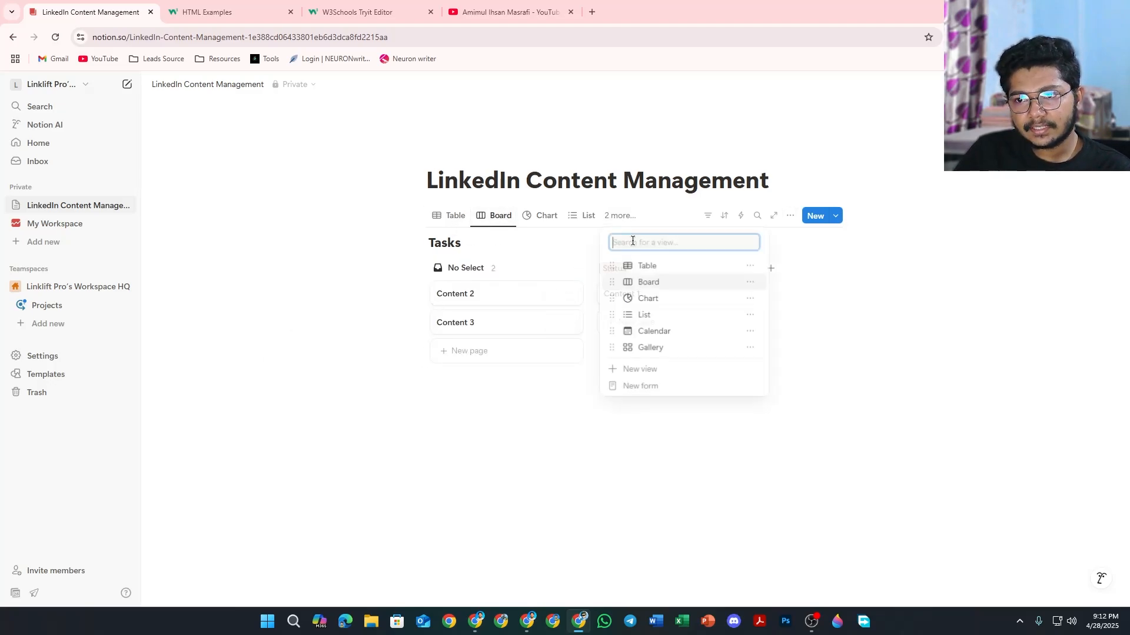
pyautogui.click(638, 347)
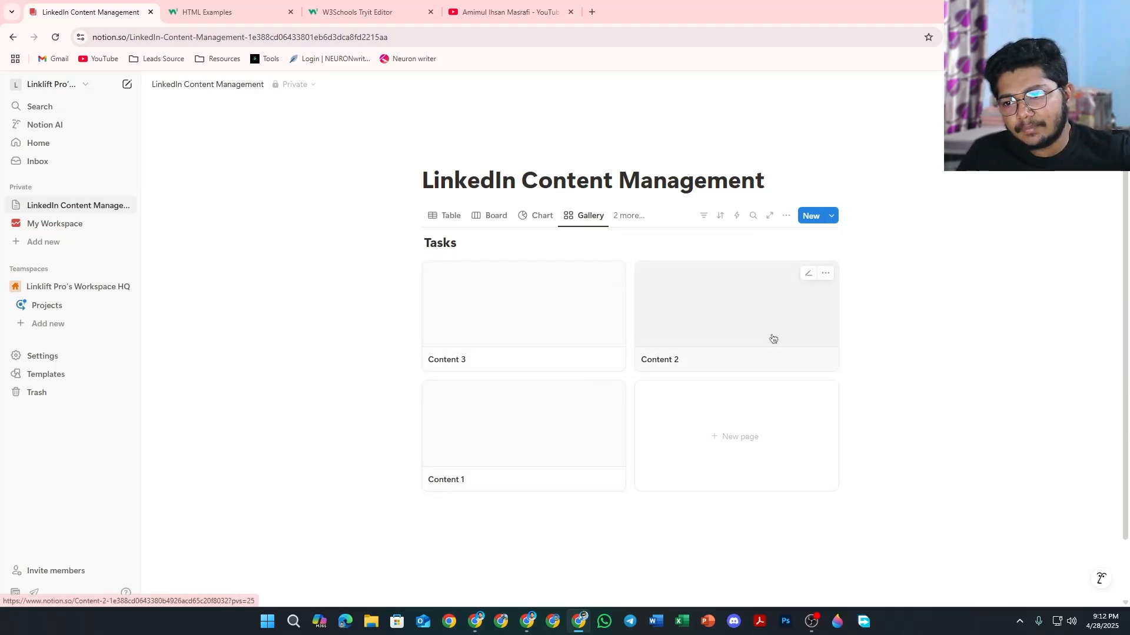
pyautogui.click(818, 276)
pyautogui.moveTo(880, 424)
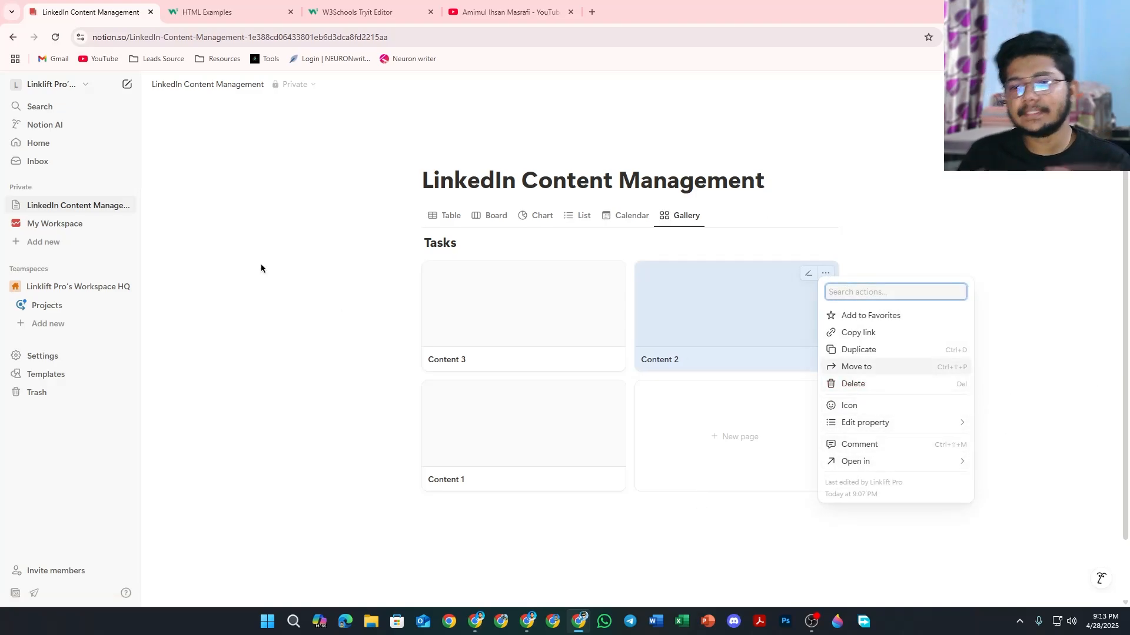
pyautogui.click(267, 280)
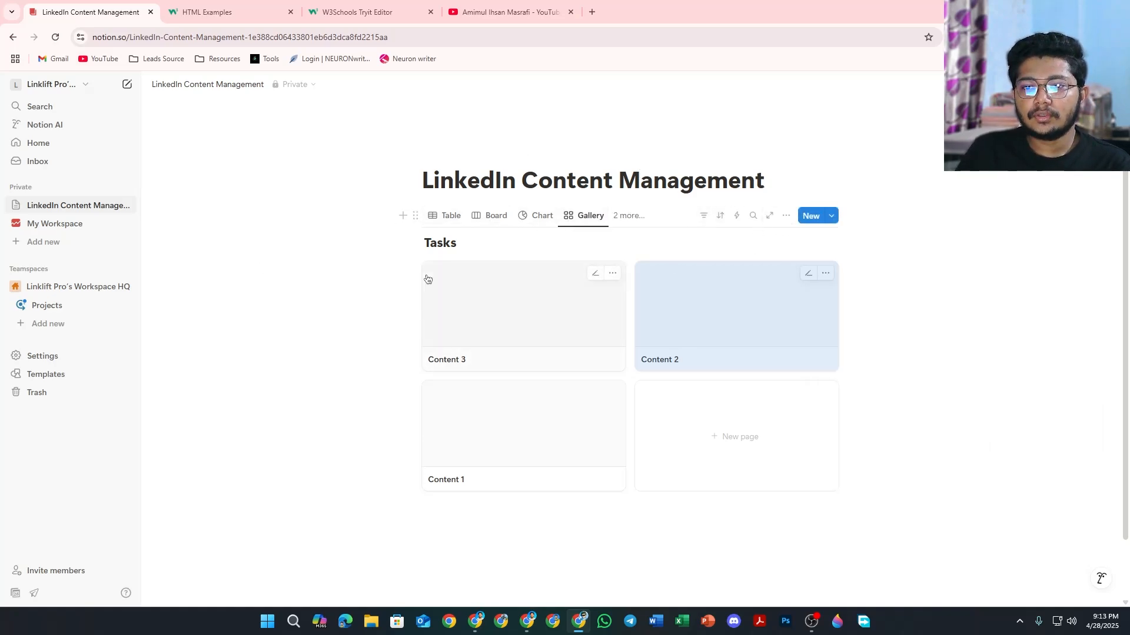
# Step: Return the Tasks database to its Table view and deselect the Content 2 row
pyautogui.click(440, 216)
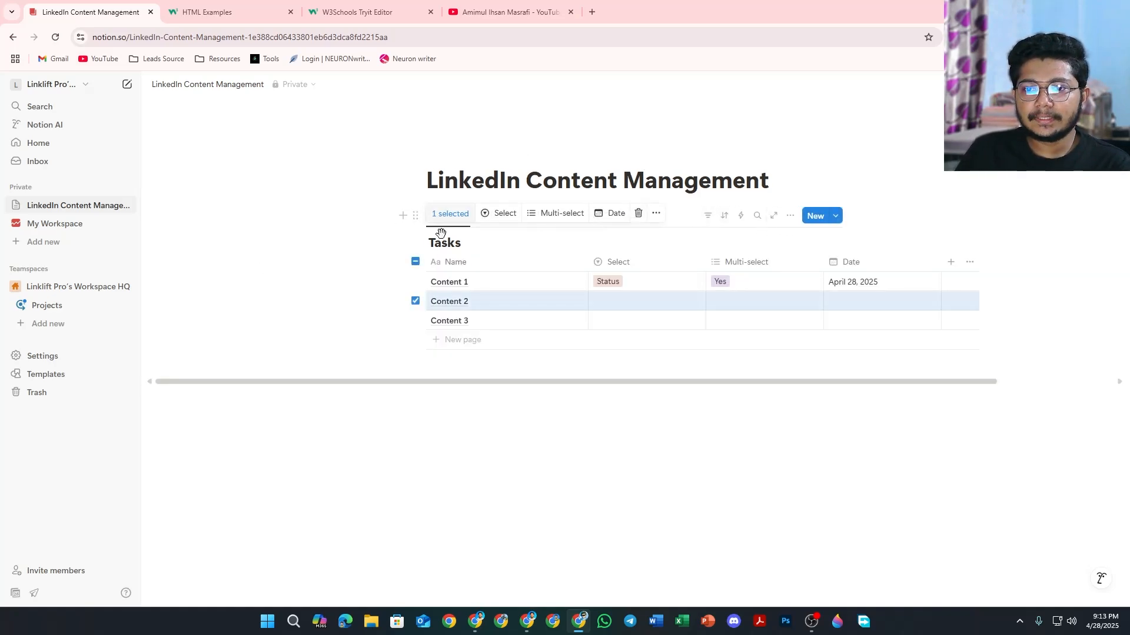
pyautogui.click(416, 301)
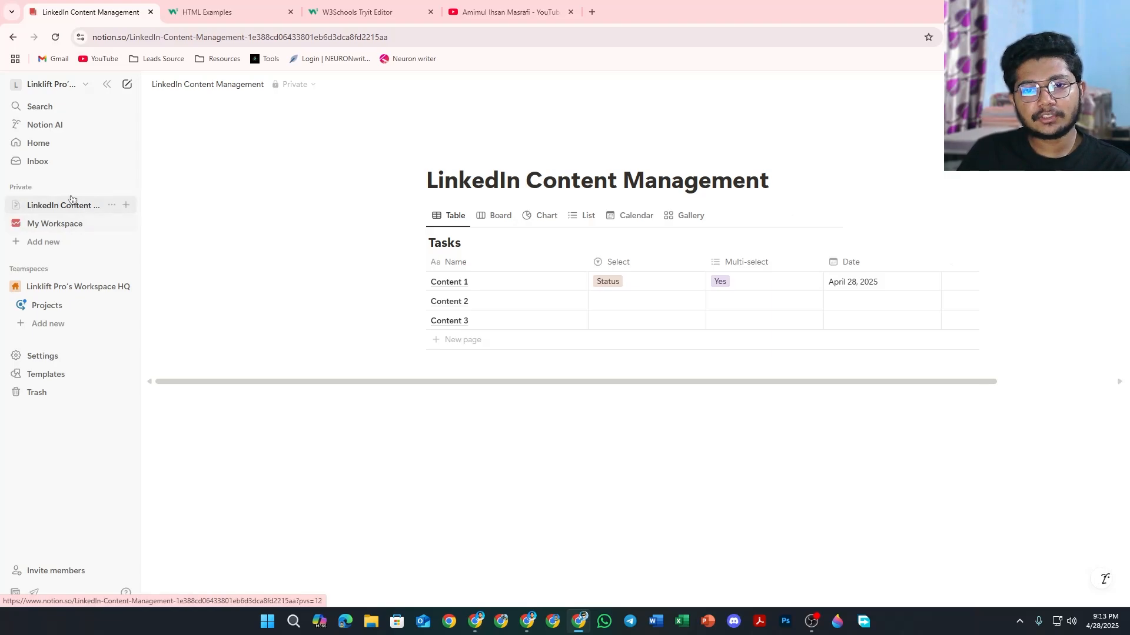
pyautogui.click(453, 398)
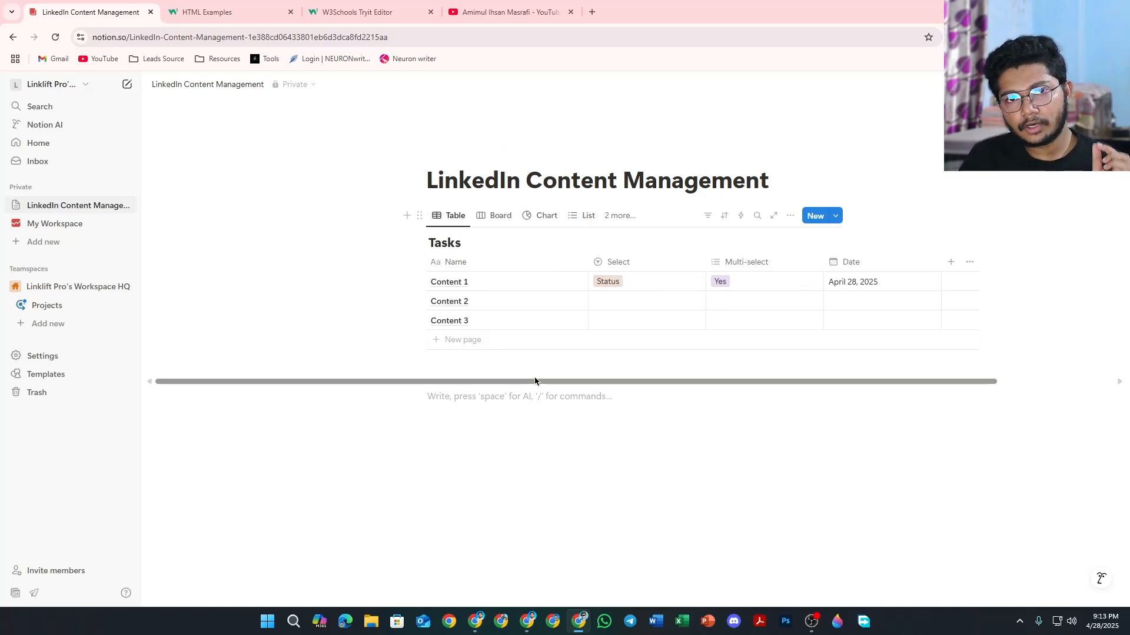
# Step: Switch to the browser window with the finished LinkedIn Content Management database and look through its All Projects table
pyautogui.hotkey('alt', 'Tab')
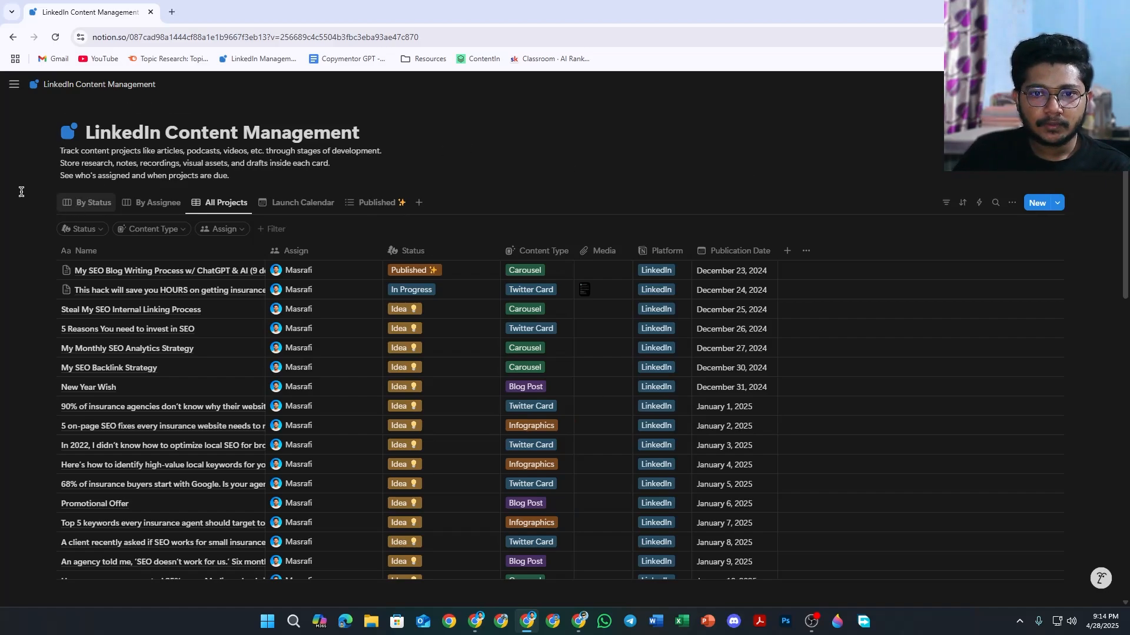
pyautogui.scroll(-8, 49, 201)
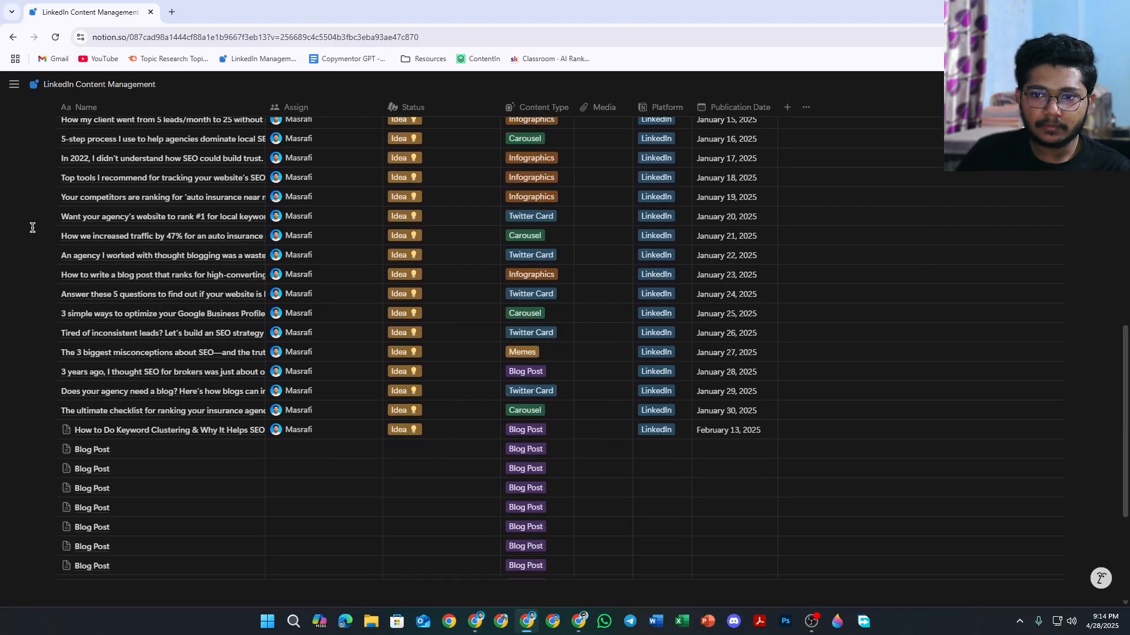
pyautogui.scroll(3, 32, 228)
pyautogui.scroll(6, 32, 228)
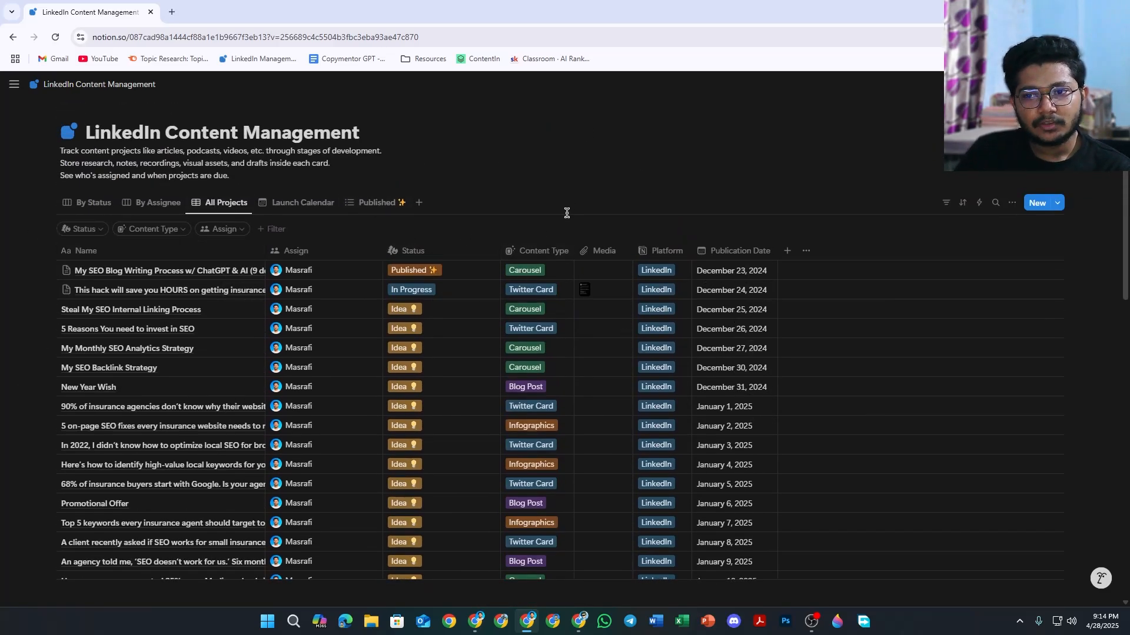
pyautogui.scroll(-1, 308, 192)
pyautogui.scroll(1, 336, 188)
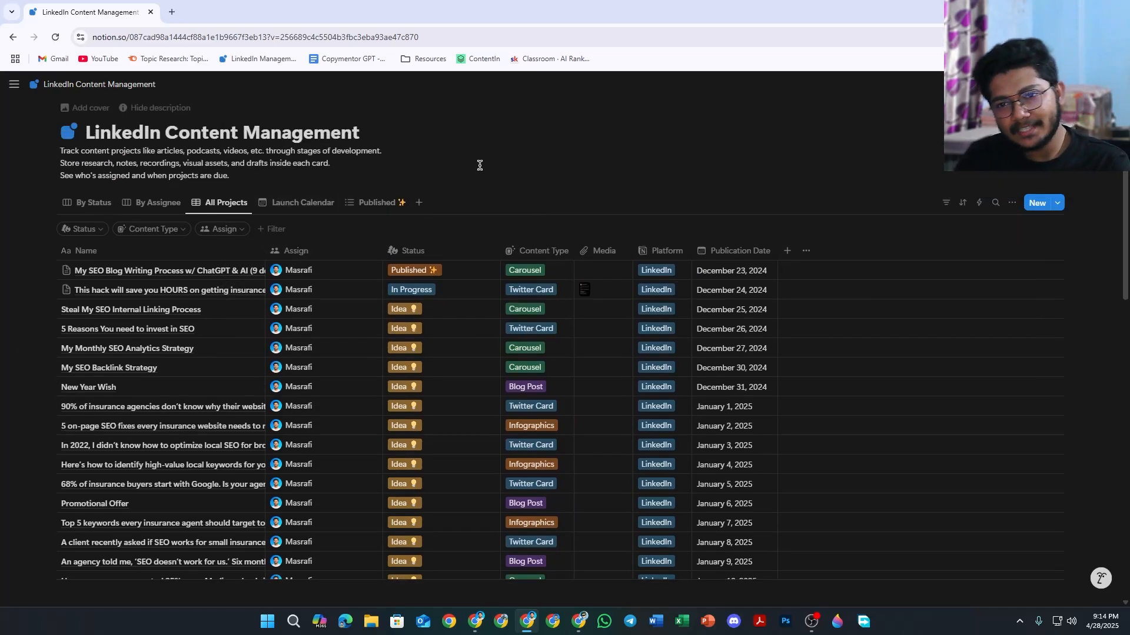
# Step: Examine how the content projects are grouped in the By Status and By Assignee boards
pyautogui.click(86, 203)
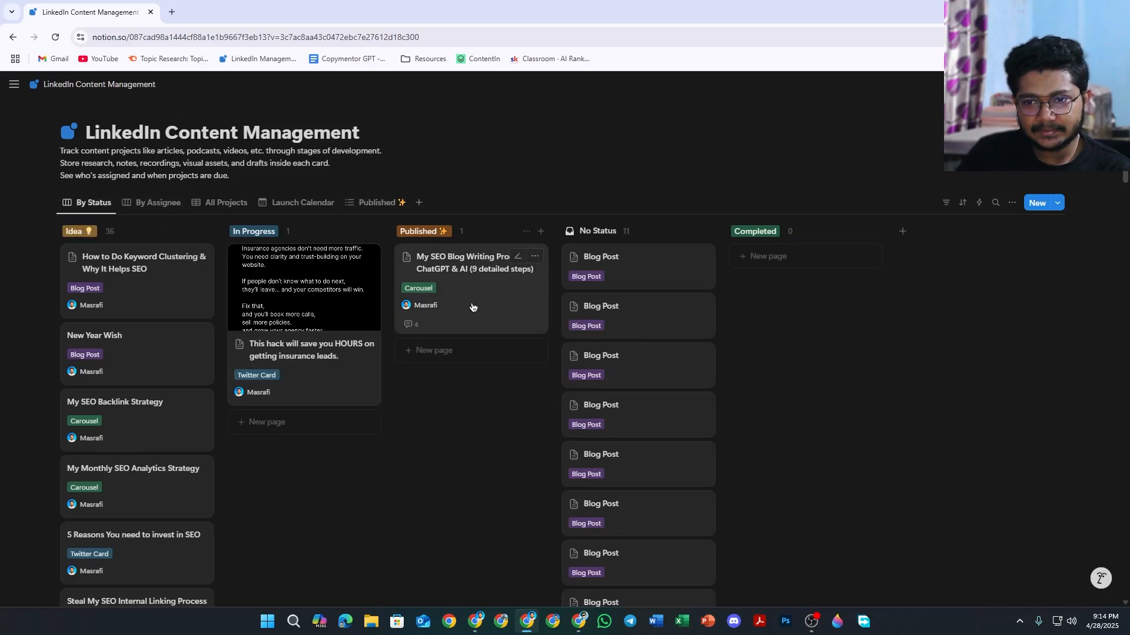
pyautogui.scroll(-2, 485, 328)
pyautogui.scroll(2, 485, 328)
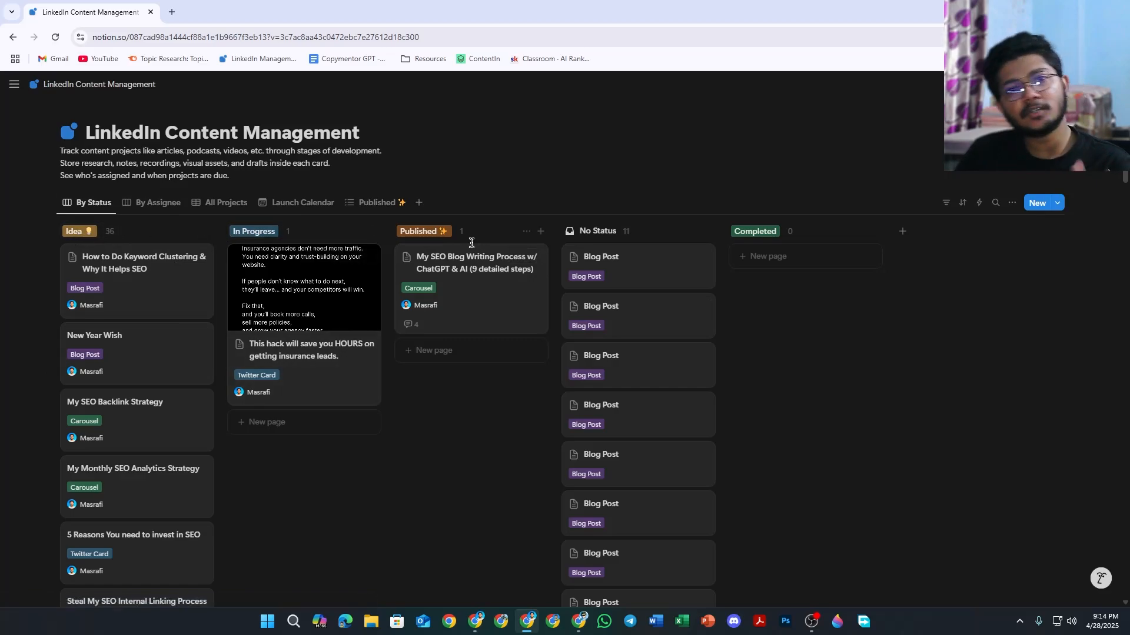
pyautogui.click(152, 206)
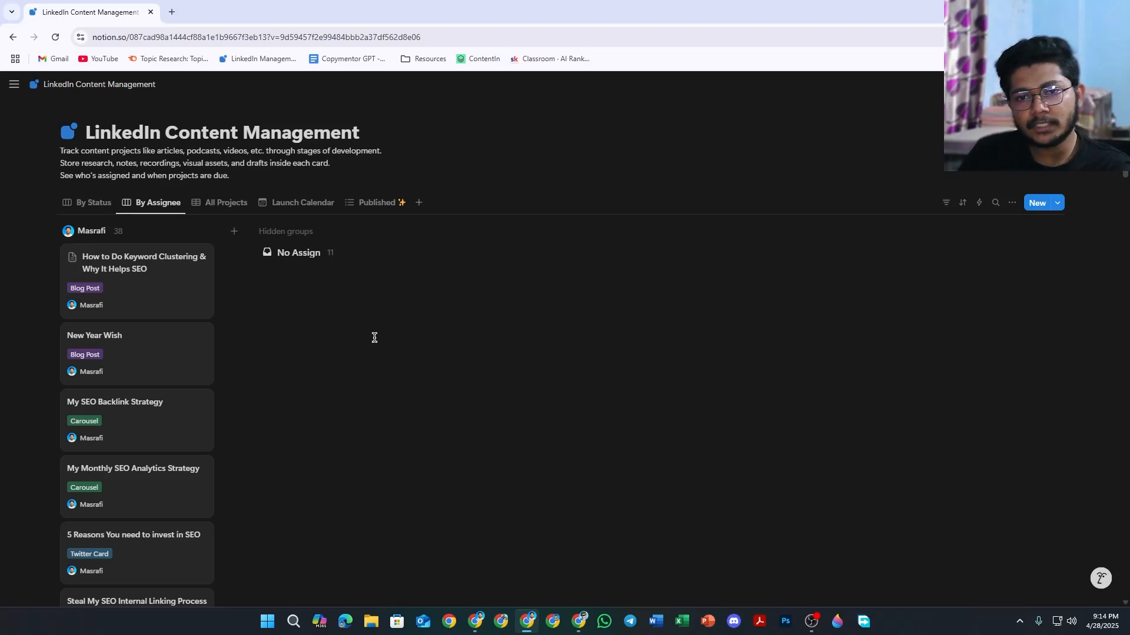
# Step: Compare the All Projects table with the Launch Calendar view, checking the publication dates against the calendar
pyautogui.click(224, 209)
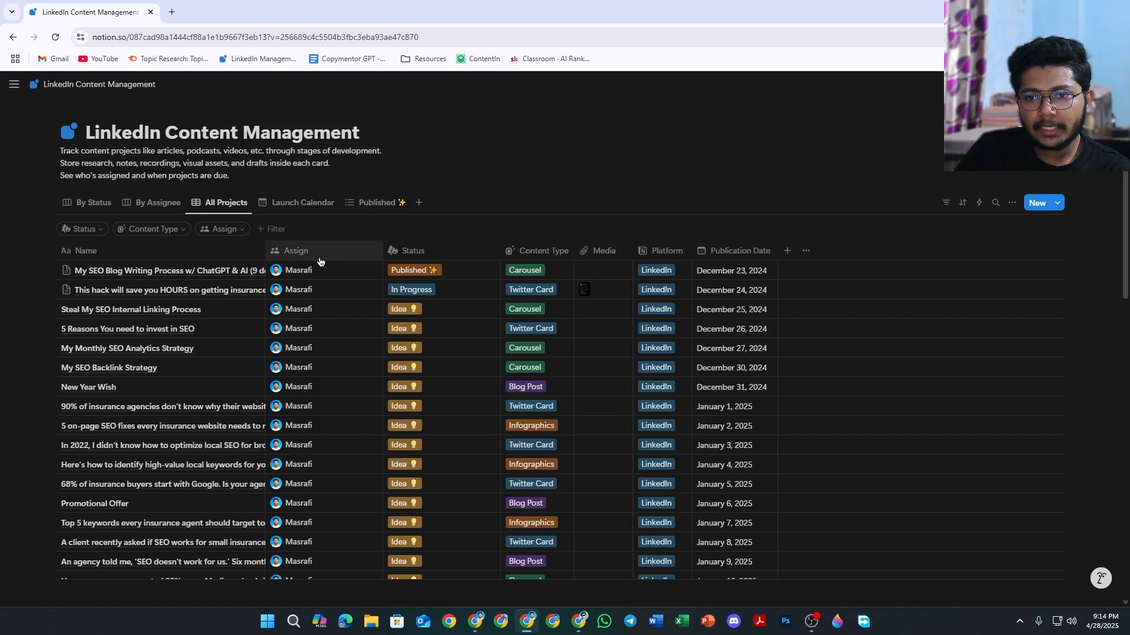
pyautogui.click(301, 204)
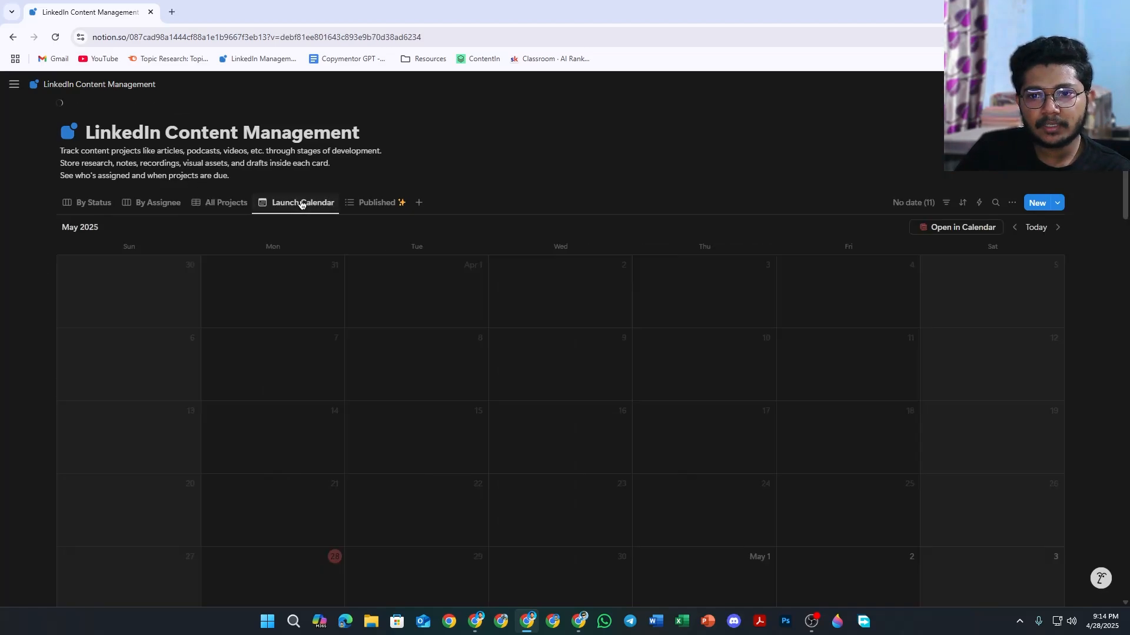
pyautogui.scroll(-4, 343, 325)
pyautogui.scroll(4, 348, 322)
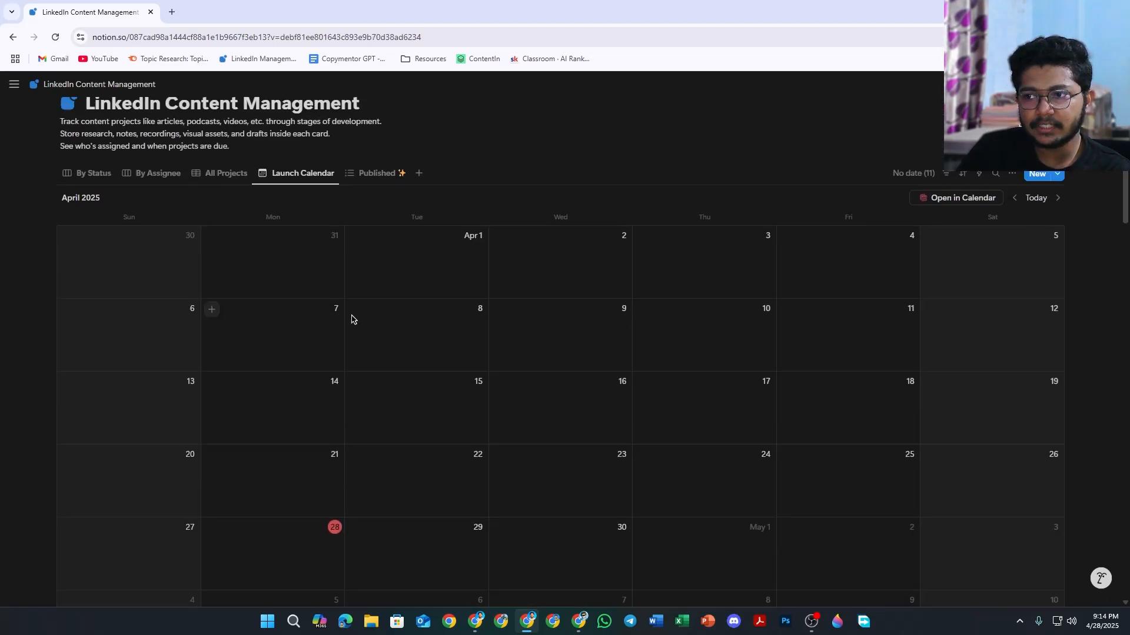
pyautogui.scroll(1, 351, 319)
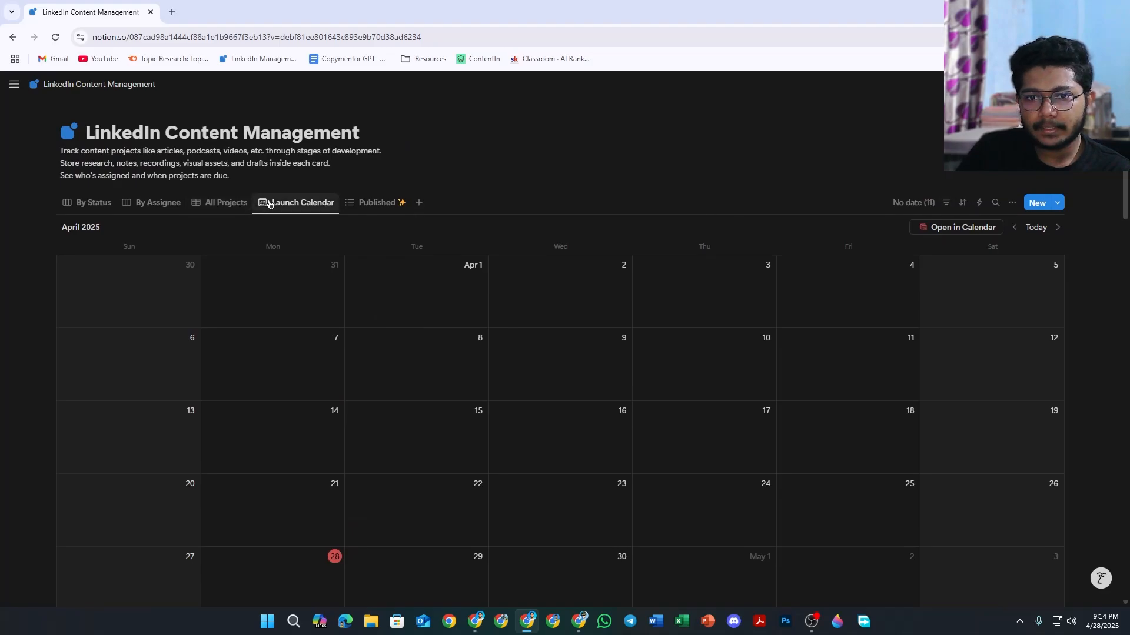
pyautogui.click(227, 202)
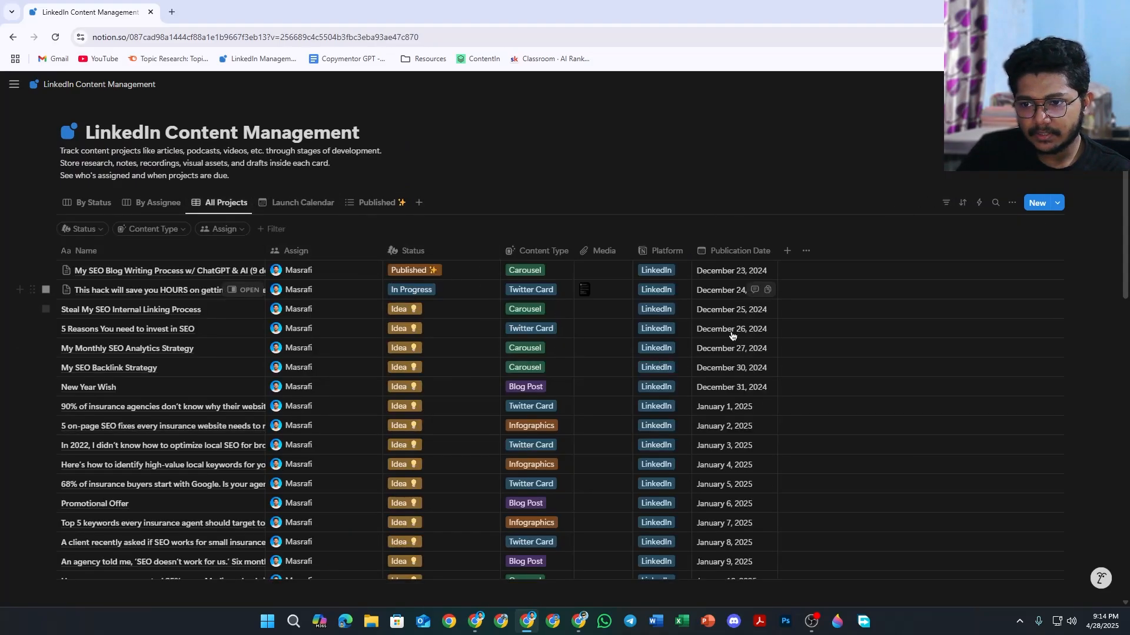
# Step: Look over the April 2025 Launch Calendar and the Published list of the finished content database, and return to All Projects
pyautogui.scroll(-5, 732, 336)
pyautogui.scroll(5, 383, 235)
pyautogui.click(294, 202)
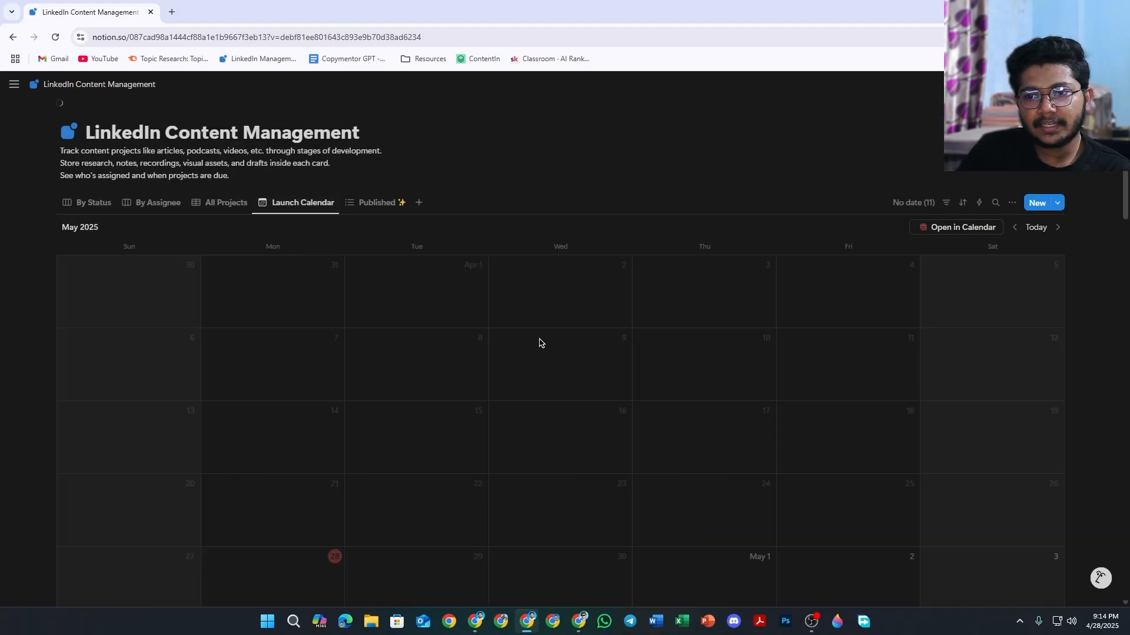
pyautogui.scroll(-2, 499, 330)
pyautogui.scroll(2, 497, 328)
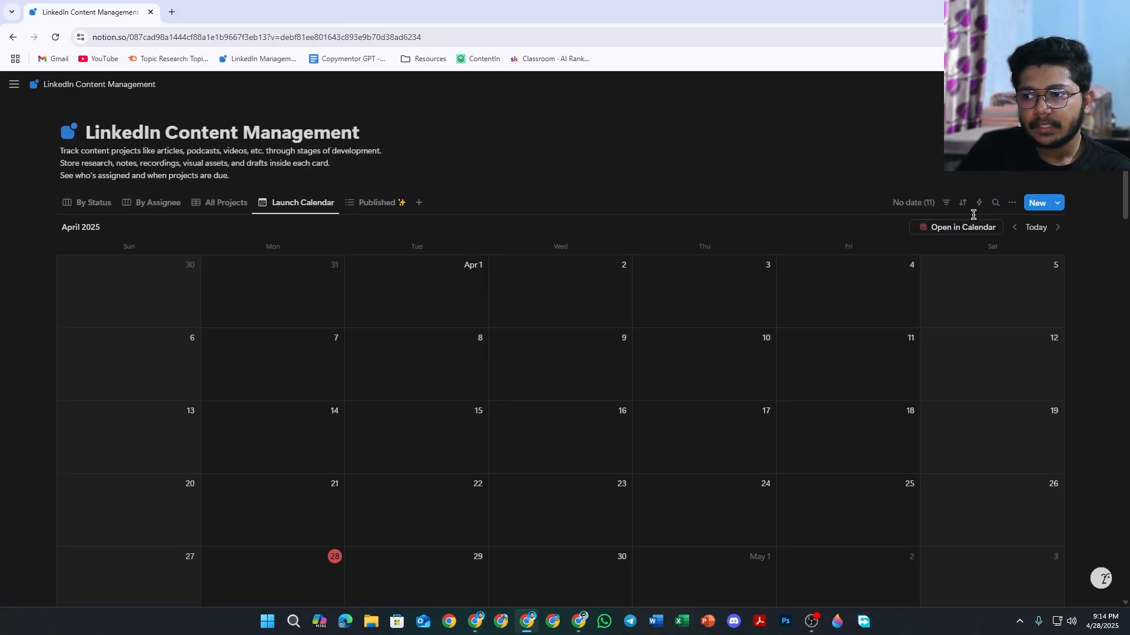
pyautogui.scroll(-3, 247, 378)
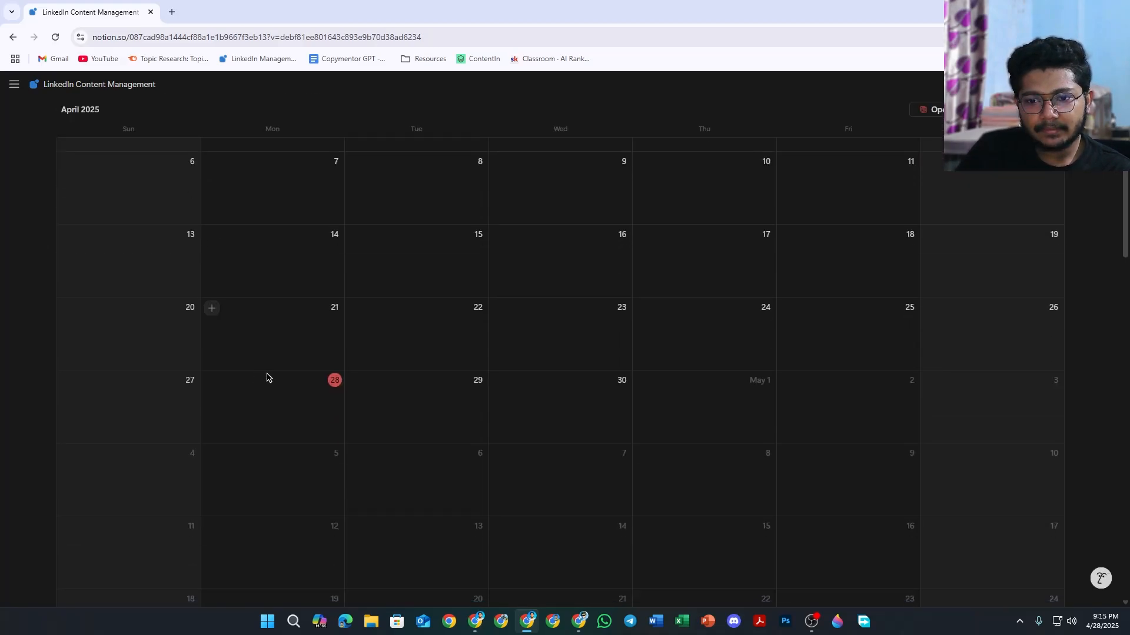
pyautogui.scroll(3, 335, 308)
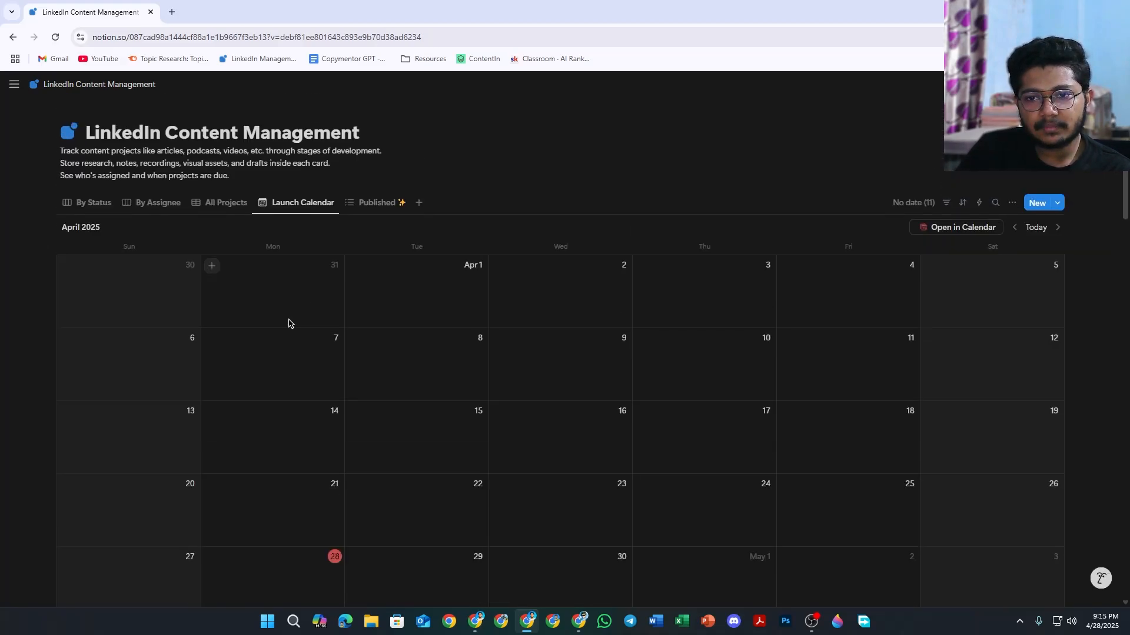
pyautogui.click(362, 203)
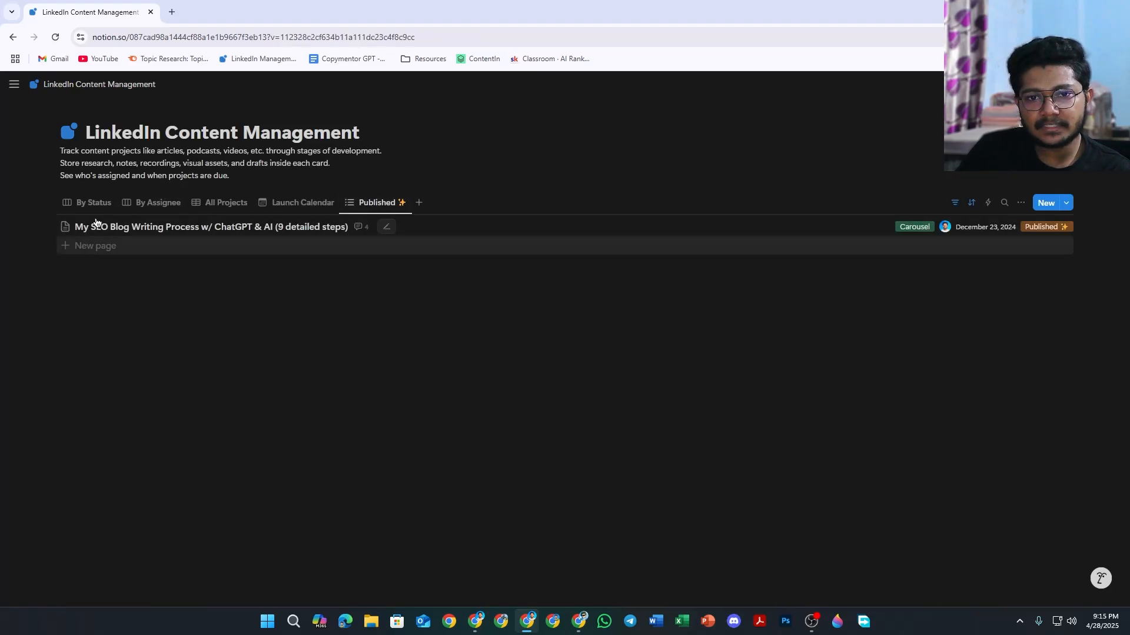
pyautogui.click(215, 202)
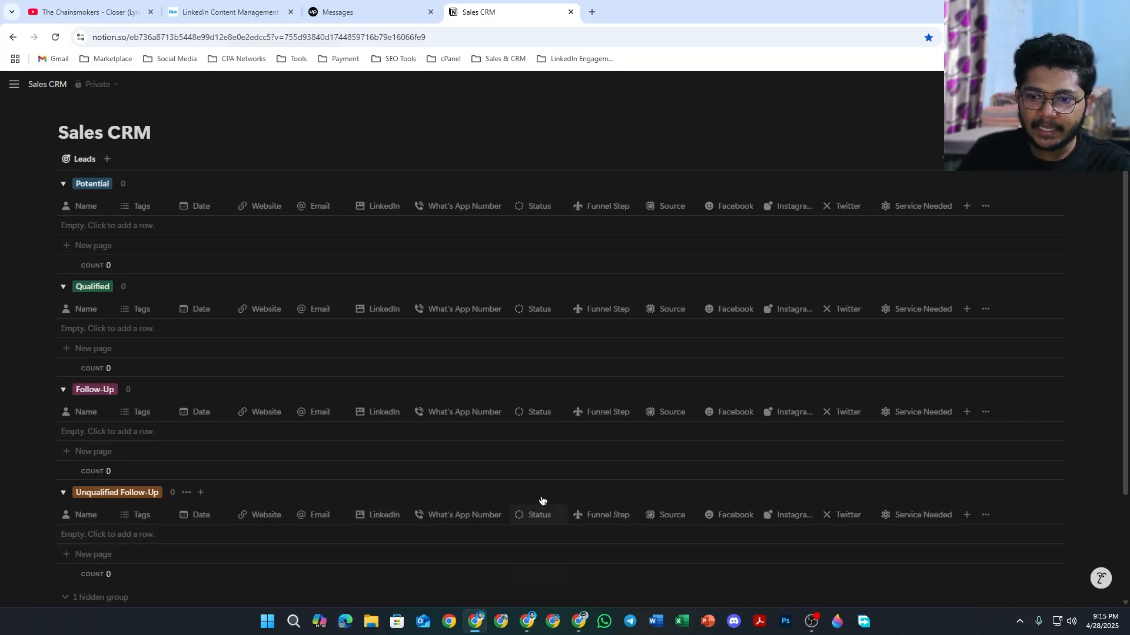
# Step: Switch between the windows with the Tasks database page and the Sales CRM, and examine how the CRM's leads are grouped
pyautogui.click(578, 621)
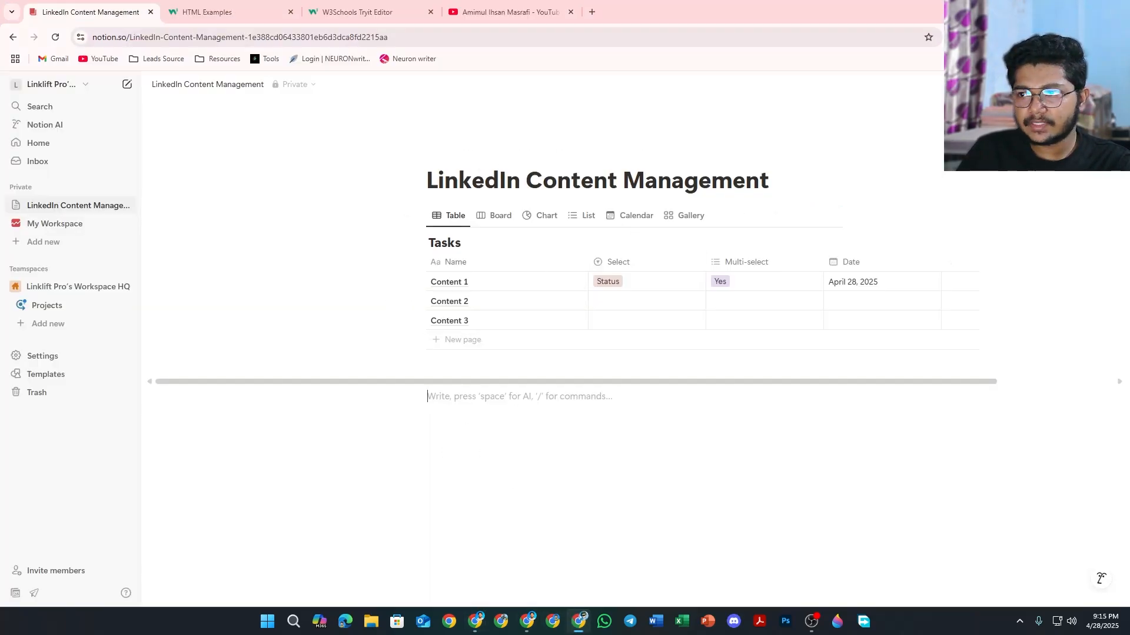
pyautogui.hotkey('alt', 'Tab')
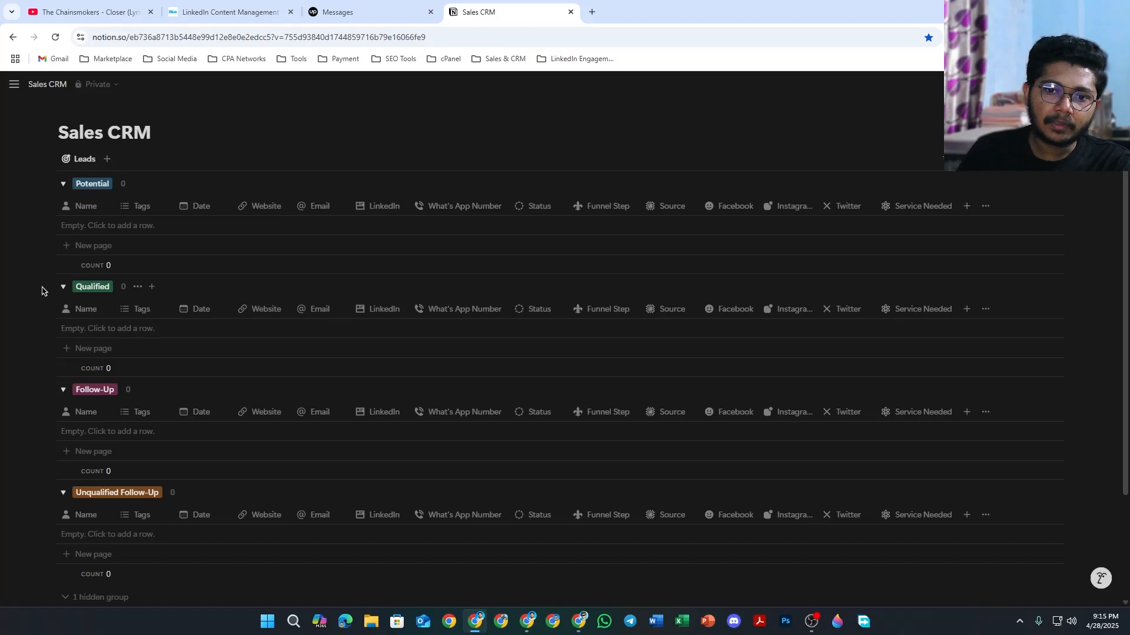
pyautogui.scroll(-1, 253, 330)
pyautogui.scroll(1, 141, 267)
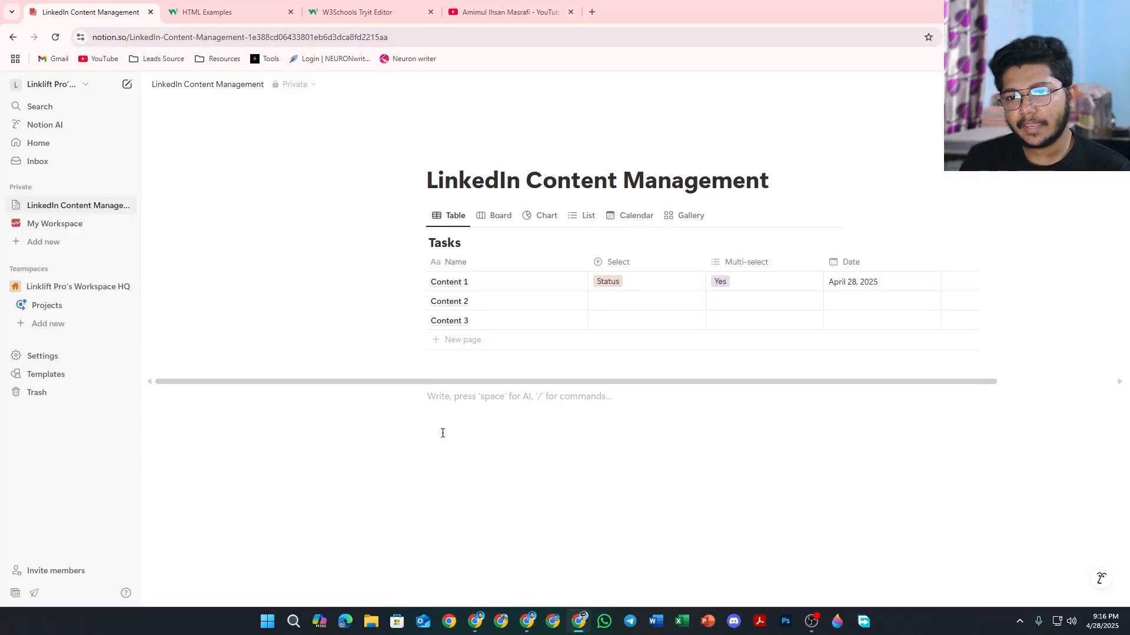
# Step: Open the My Workspace page and insert a toggle list at its end, below the Media Tutorial page
pyautogui.click(61, 225)
pyautogui.scroll(-3, 387, 397)
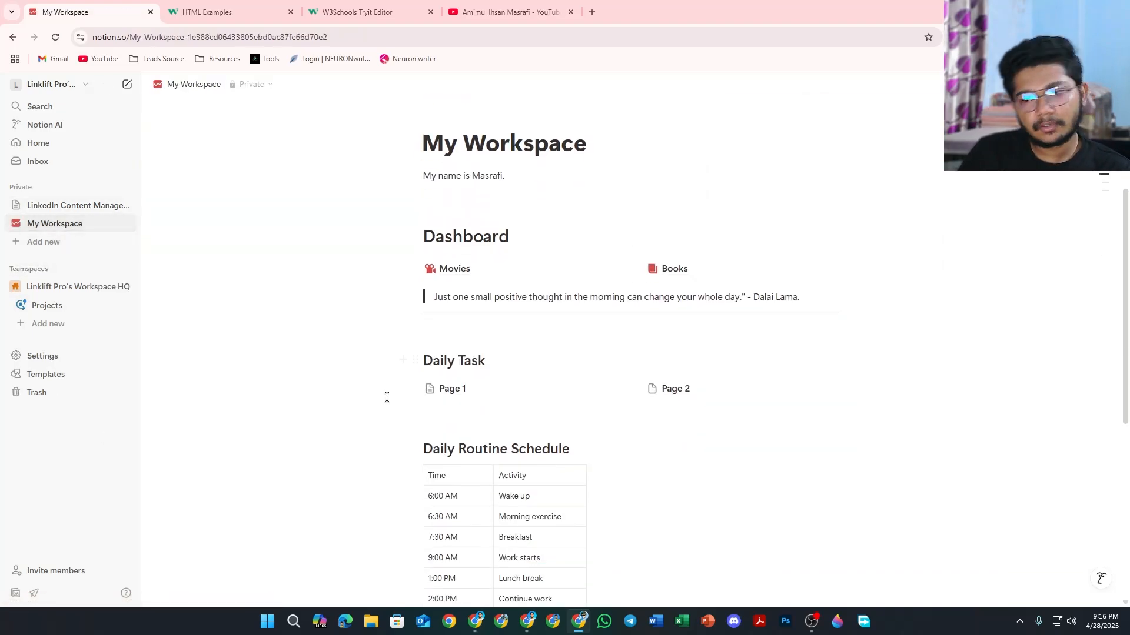
pyautogui.scroll(-6, 394, 394)
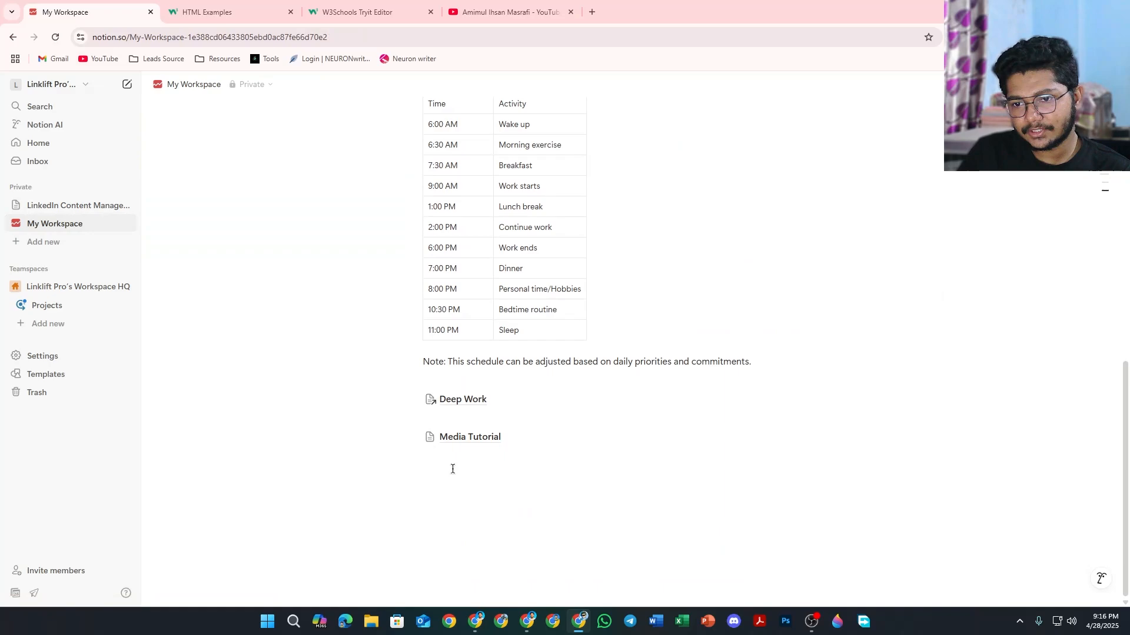
pyautogui.click(490, 469)
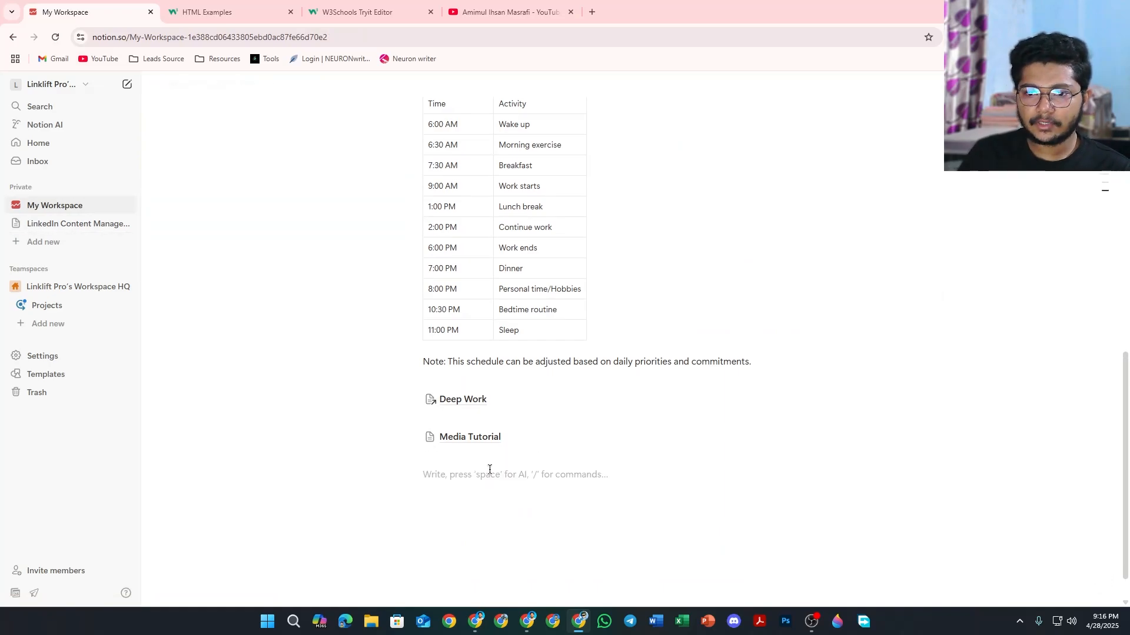
pyautogui.scroll(-1, 510, 451)
pyautogui.write('/')
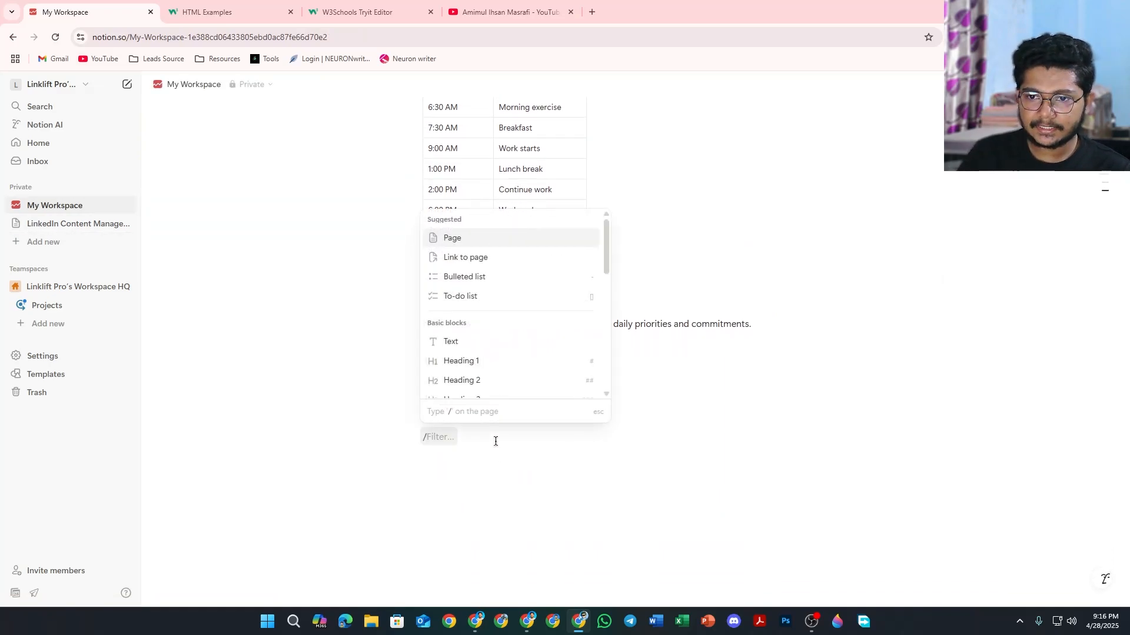
pyautogui.scroll(-3, 502, 323)
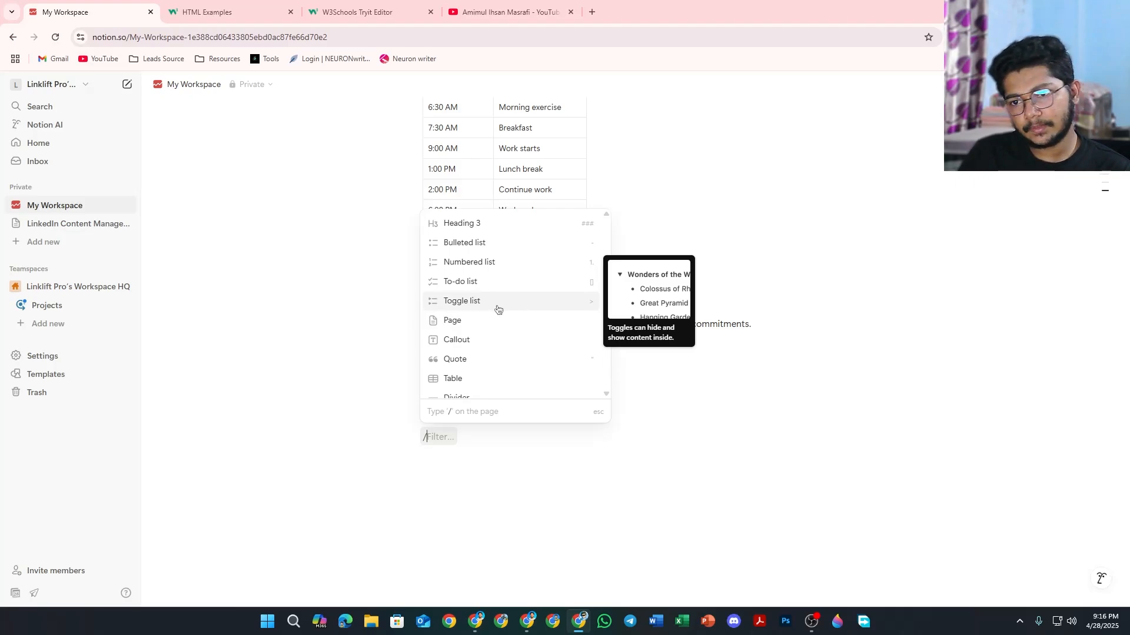
pyautogui.click(518, 307)
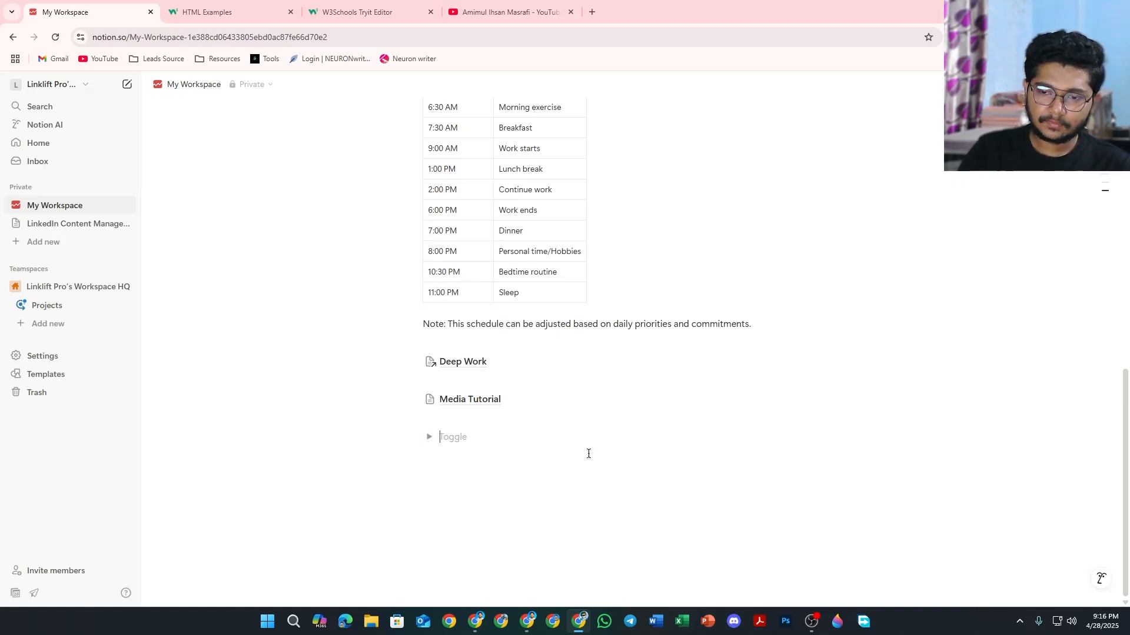
# Step: Title the new toggle "Profile Optimization" and leave the list with a plain text line below it
pyautogui.write('Profile Optim')
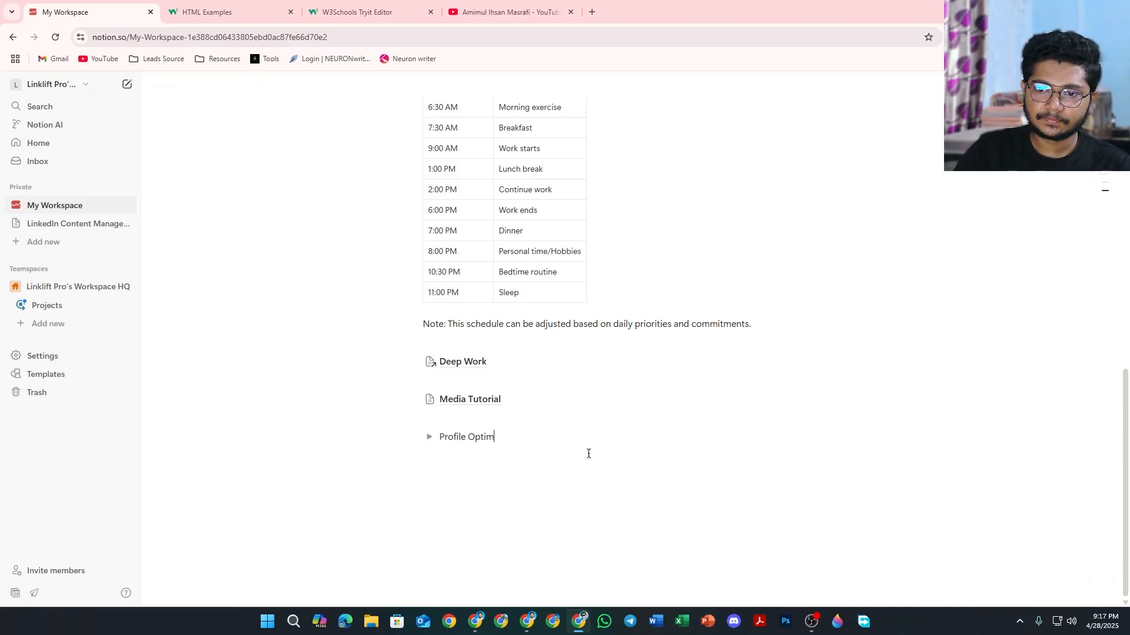
pyautogui.write('izatio')
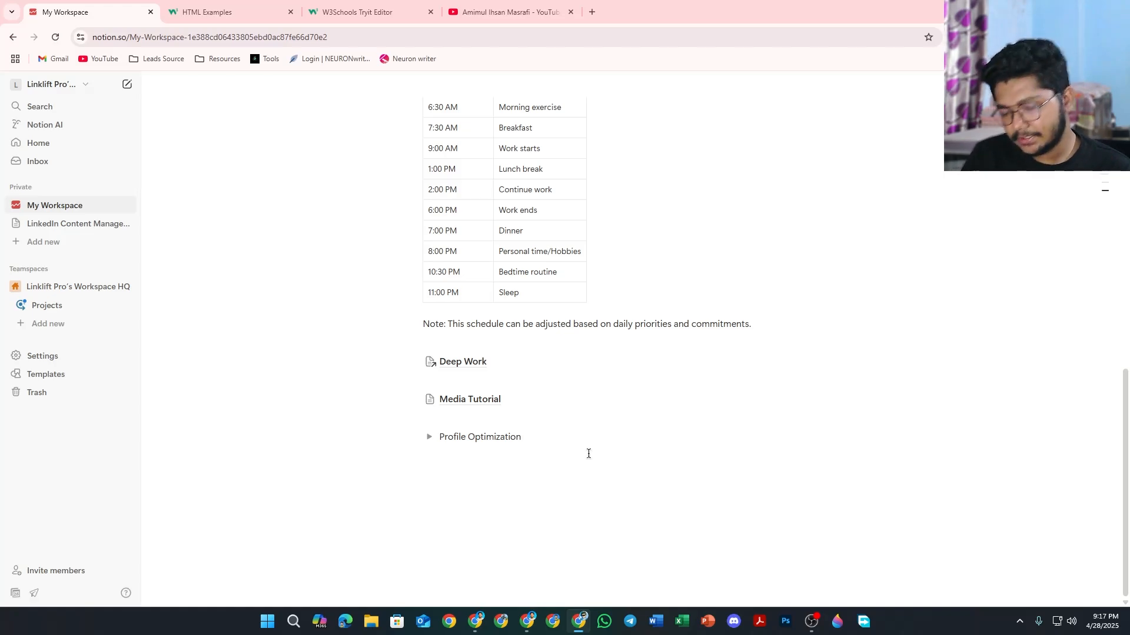
pyautogui.write('n')
pyautogui.press('Return')
pyautogui.press('Return')
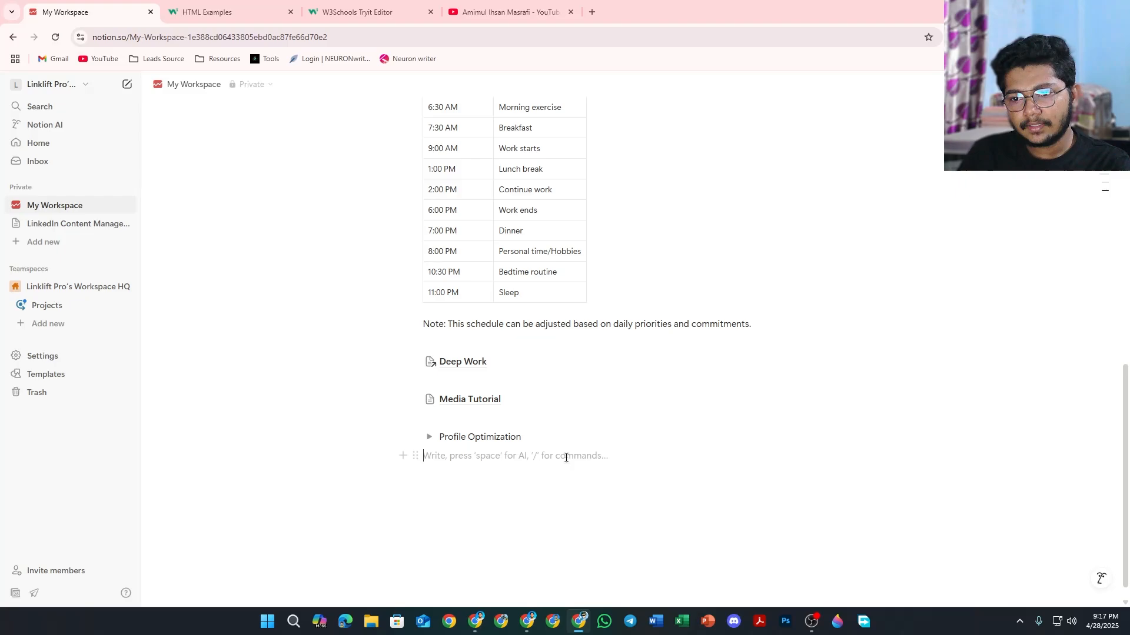
# Step: Expand and collapse the Profile Optimization toggle twice to examine how it shows and hides its contents
pyautogui.click(428, 436)
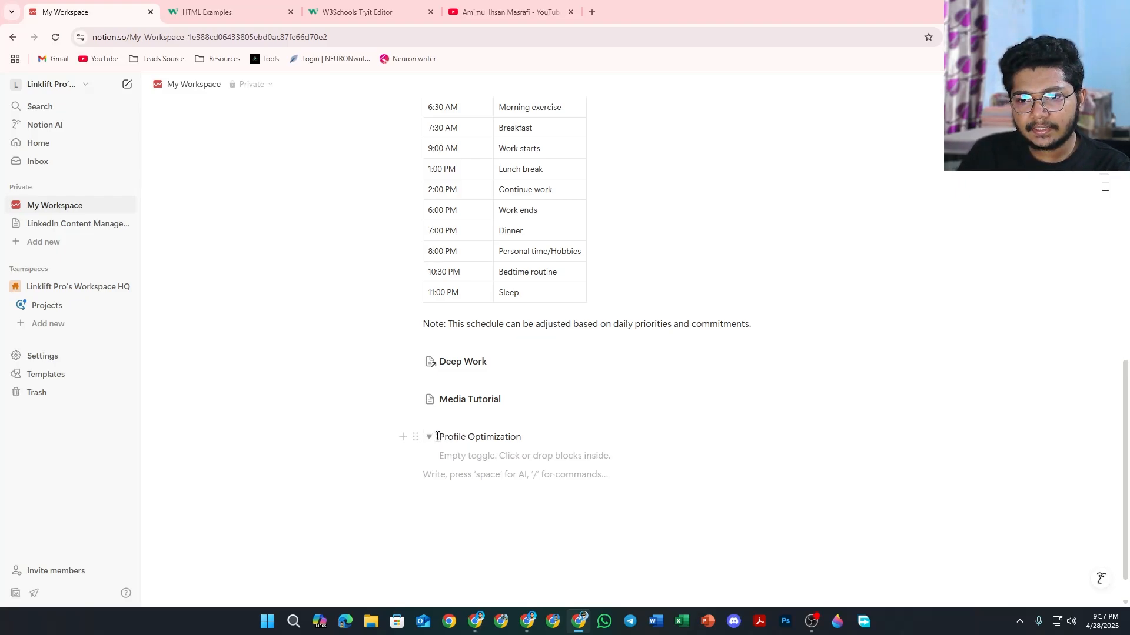
pyautogui.click(429, 437)
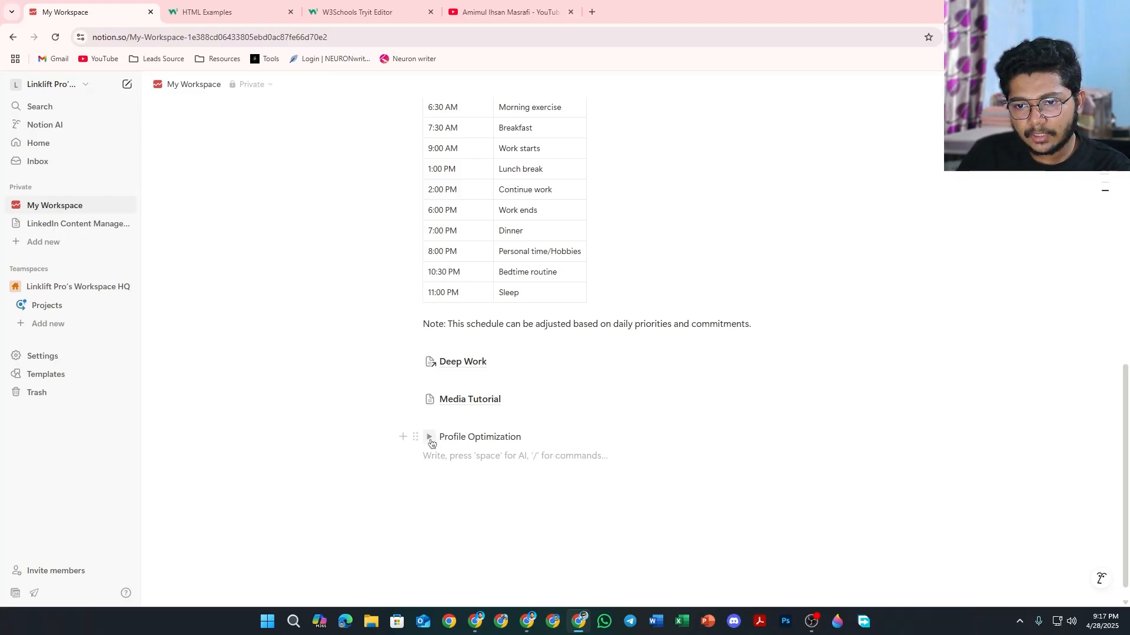
pyautogui.click(430, 438)
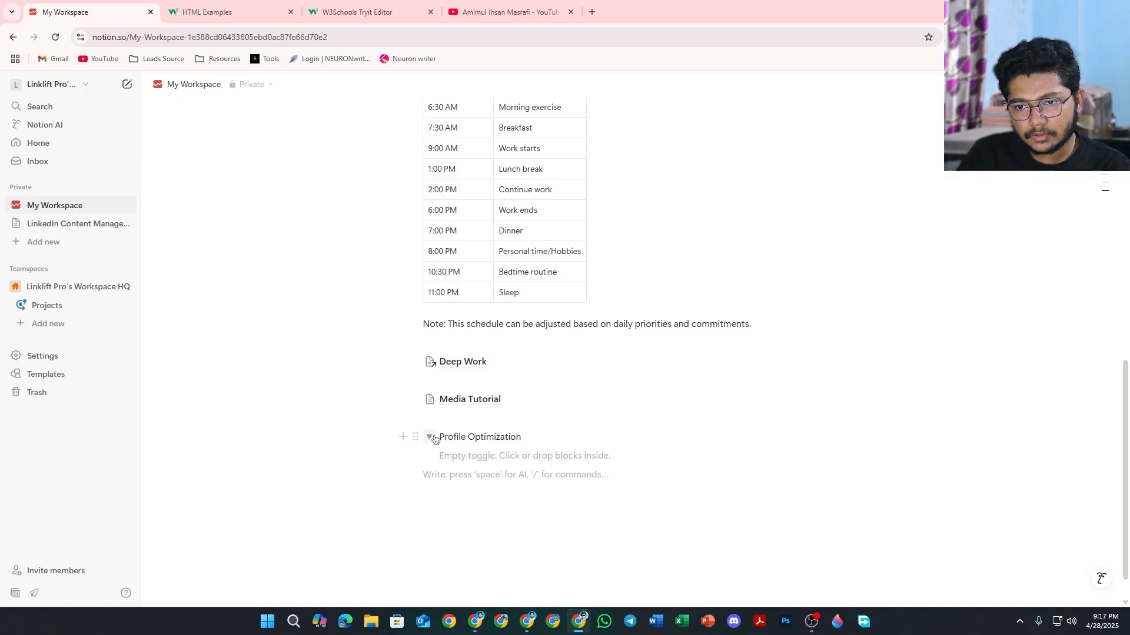
pyautogui.click(433, 438)
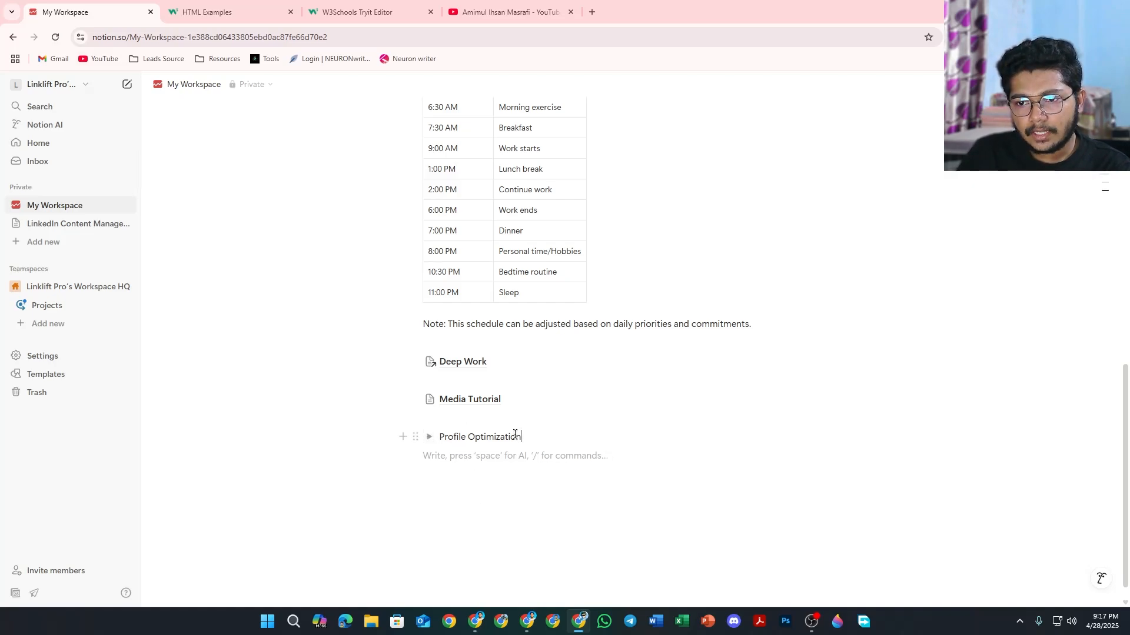
# Step: Make the Profile Optimization toggle title bold
pyautogui.moveTo(515, 434); pyautogui.dragTo(439, 437)
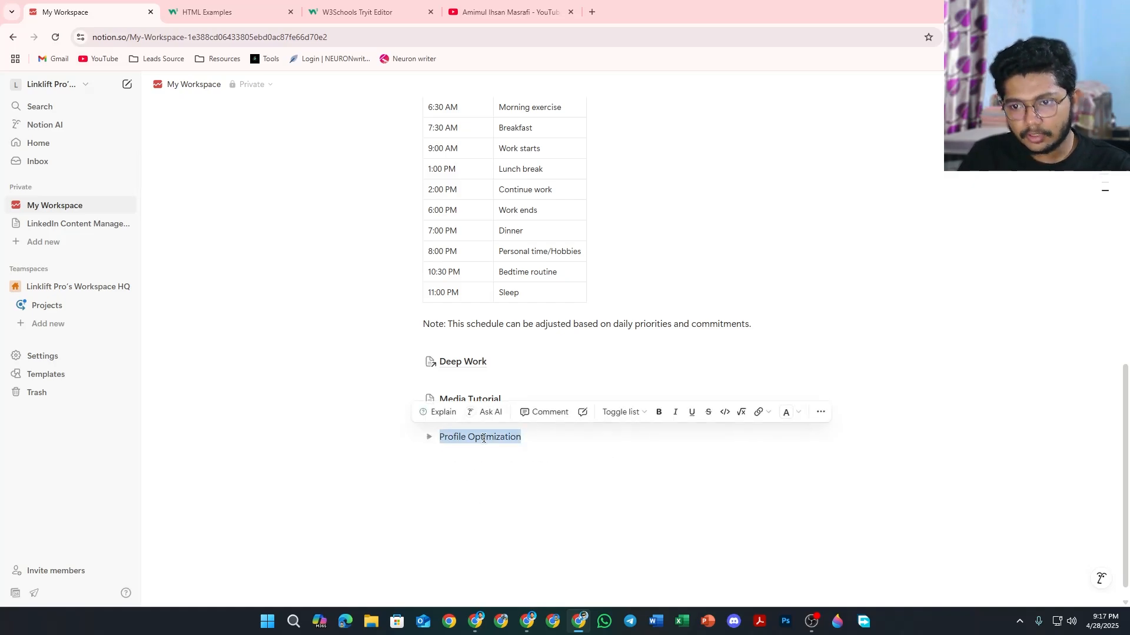
pyautogui.click(660, 412)
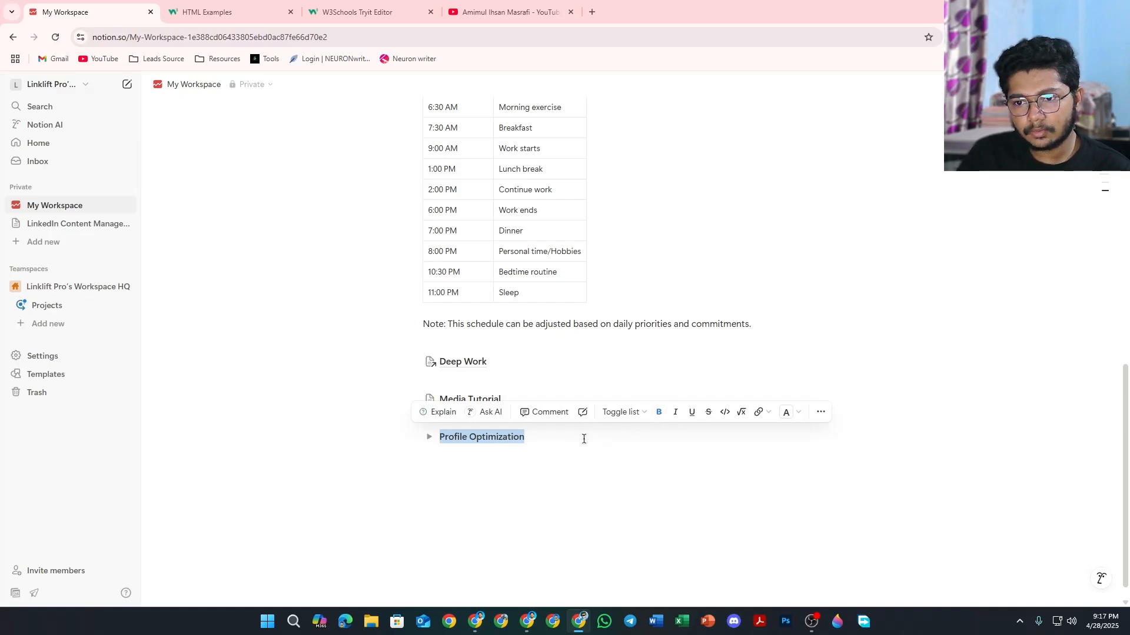
pyautogui.click(460, 451)
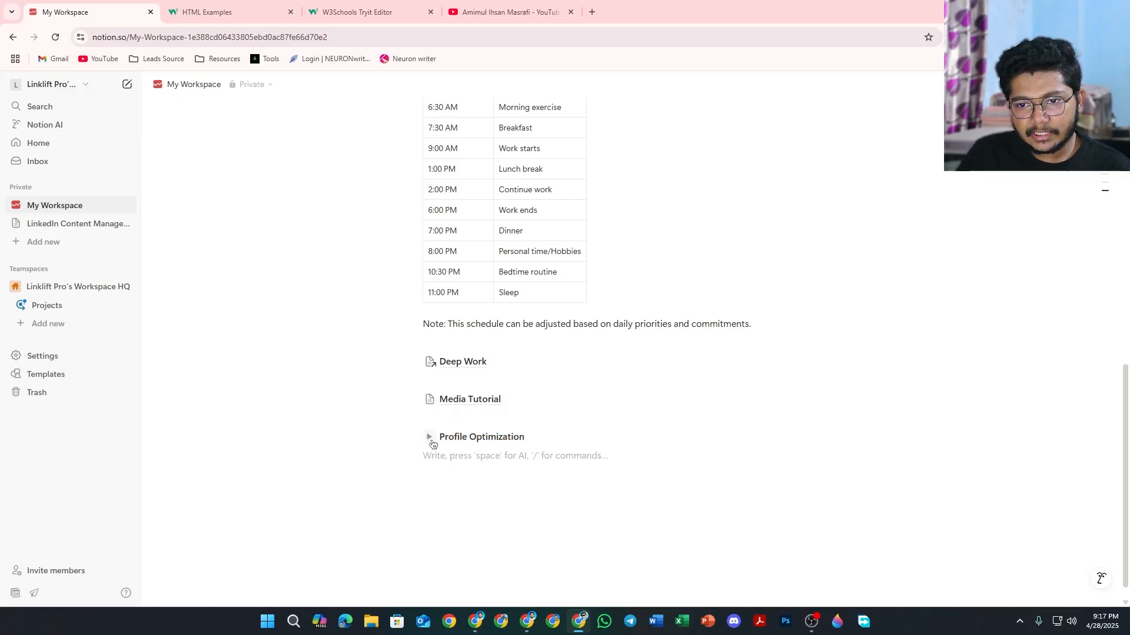
# Step: Expand the Profile Optimization toggle and insert a to-do list inside it
pyautogui.click(429, 438)
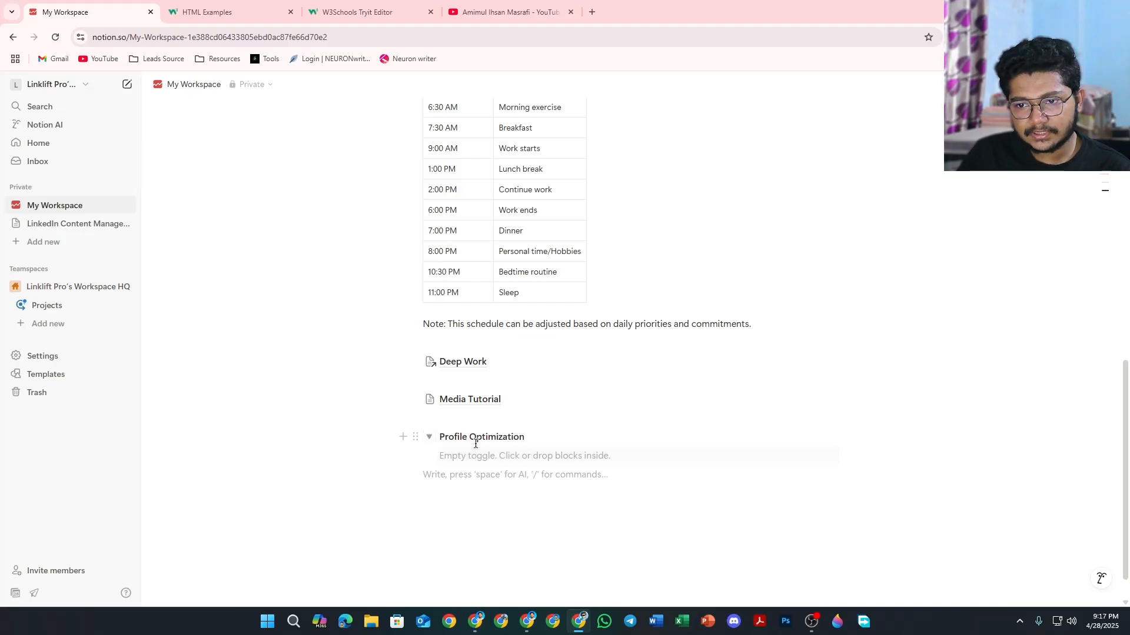
pyautogui.click(531, 462)
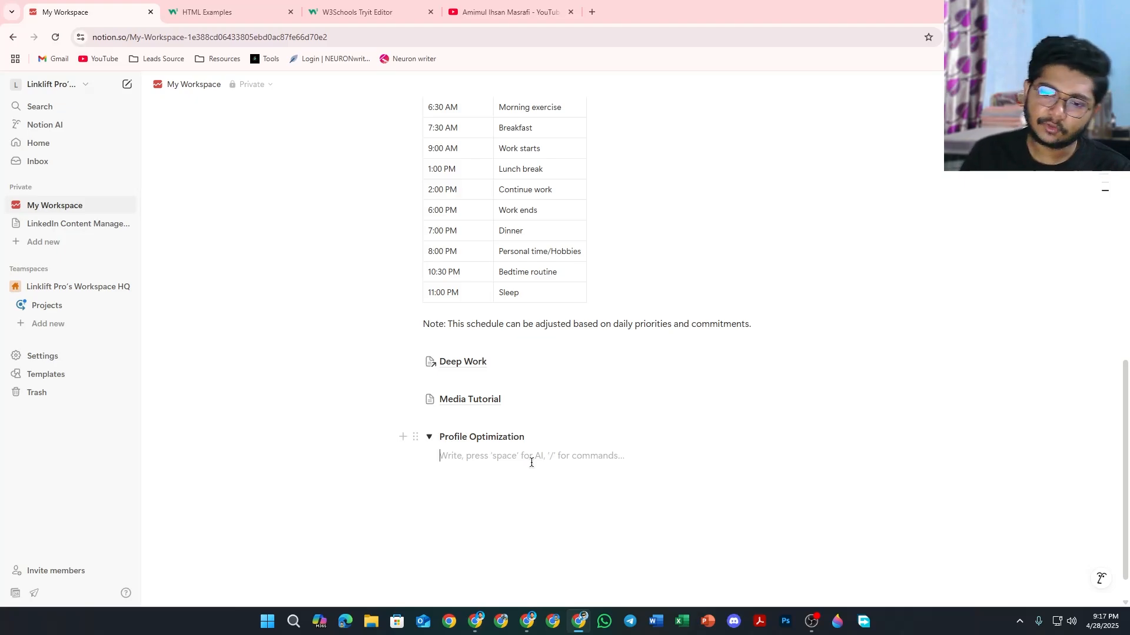
pyautogui.write('/')
pyautogui.scroll(-1, 505, 336)
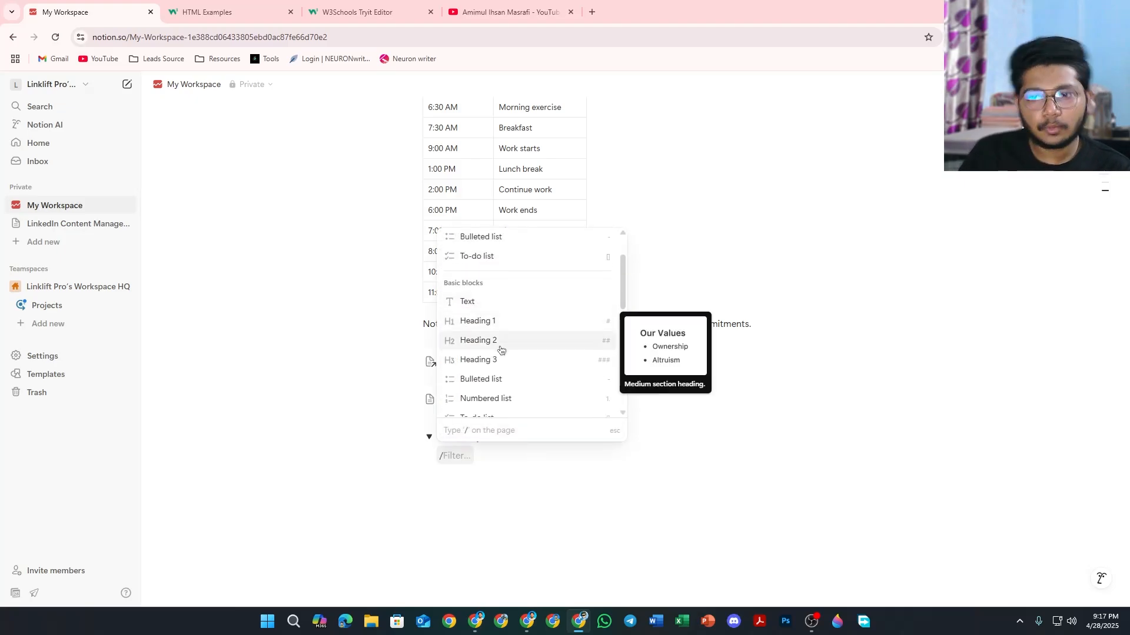
pyautogui.scroll(-1, 498, 332)
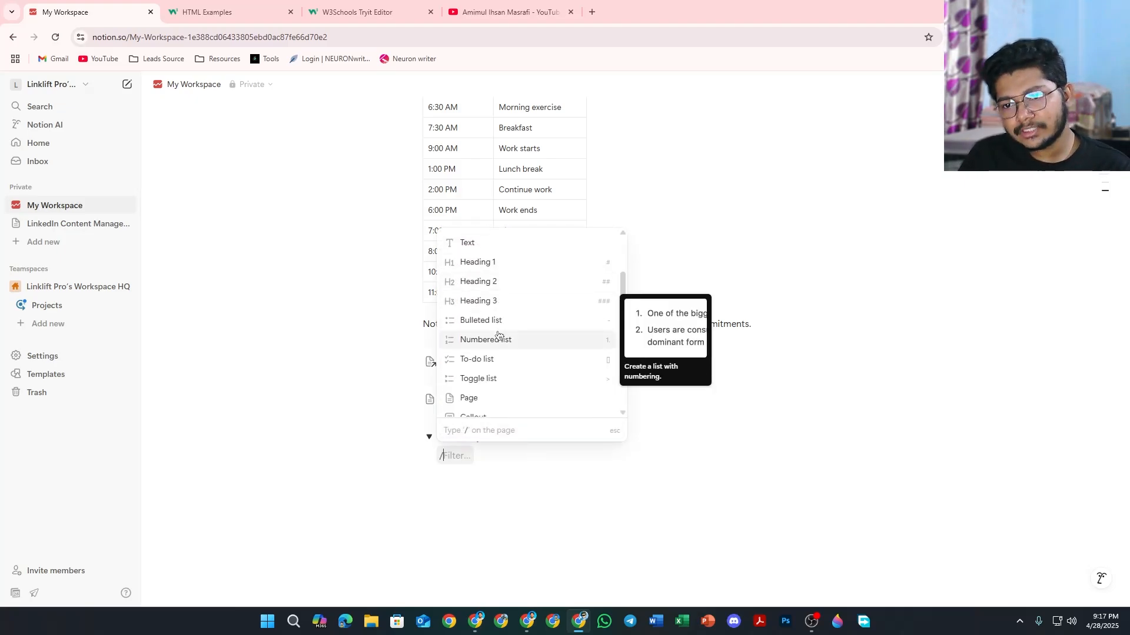
pyautogui.click(487, 363)
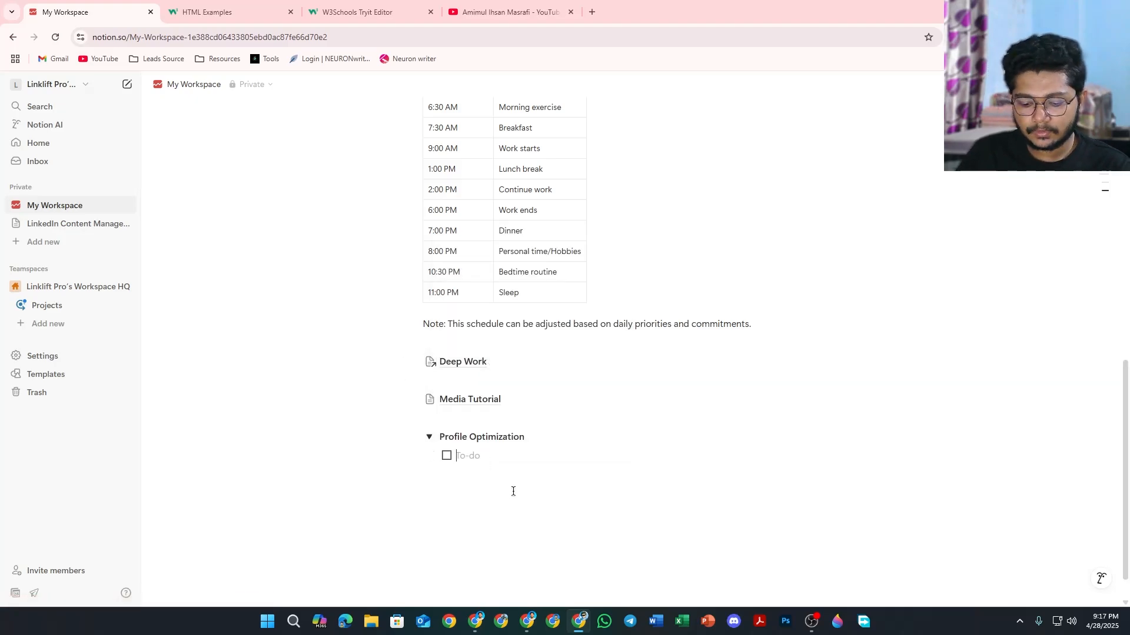
# Step: Enter the to-do items "Profile picture", "Cover photo" and "about" inside the toggle, and leave the list
pyautogui.write('Pro')
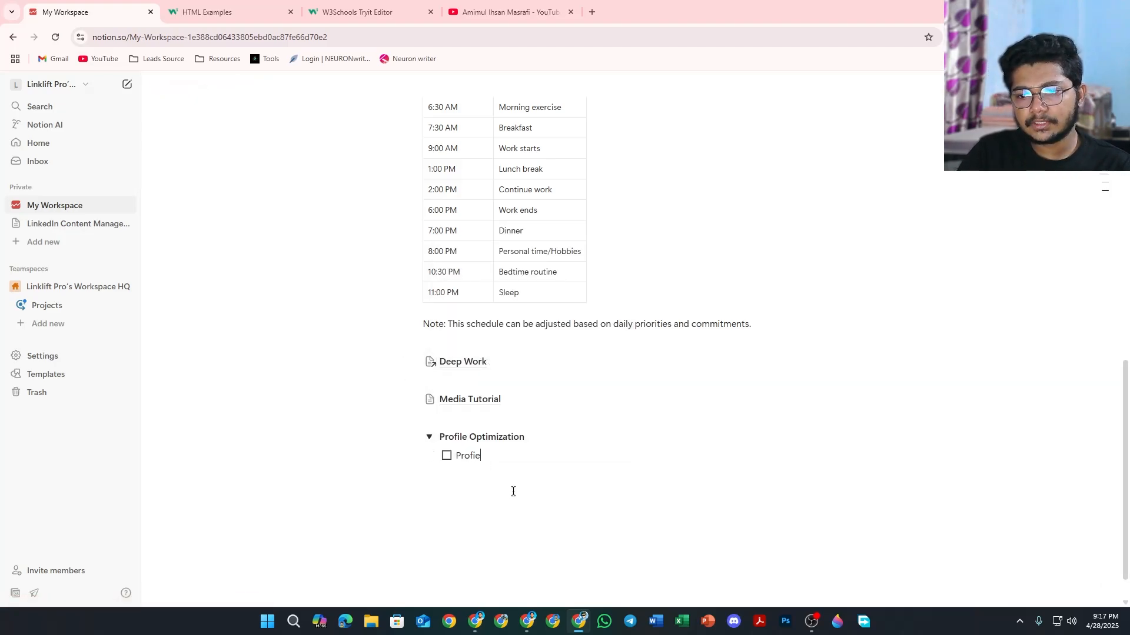
pyautogui.write('file pi')
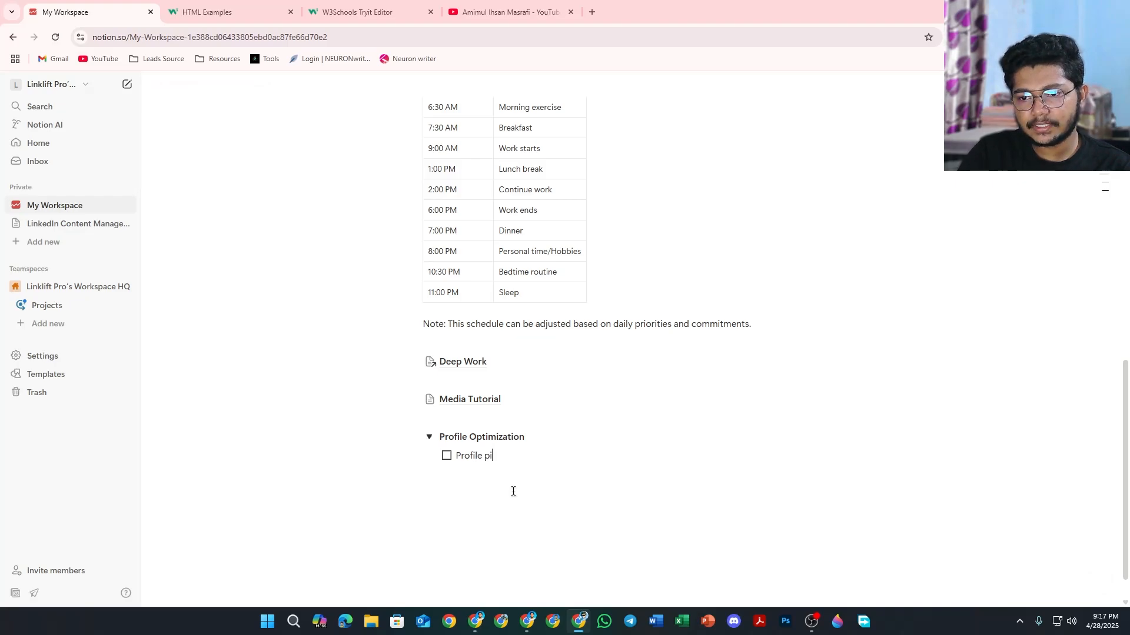
pyautogui.write('cture')
pyautogui.press('Return')
pyautogui.write('Cover photo')
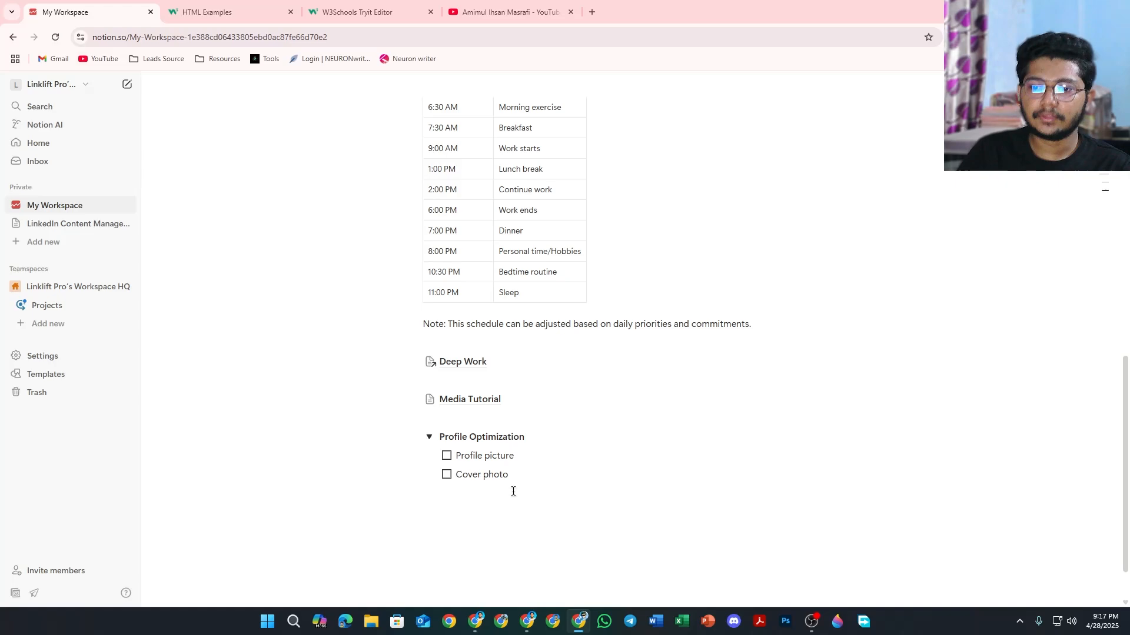
pyautogui.press('Return')
pyautogui.write('about')
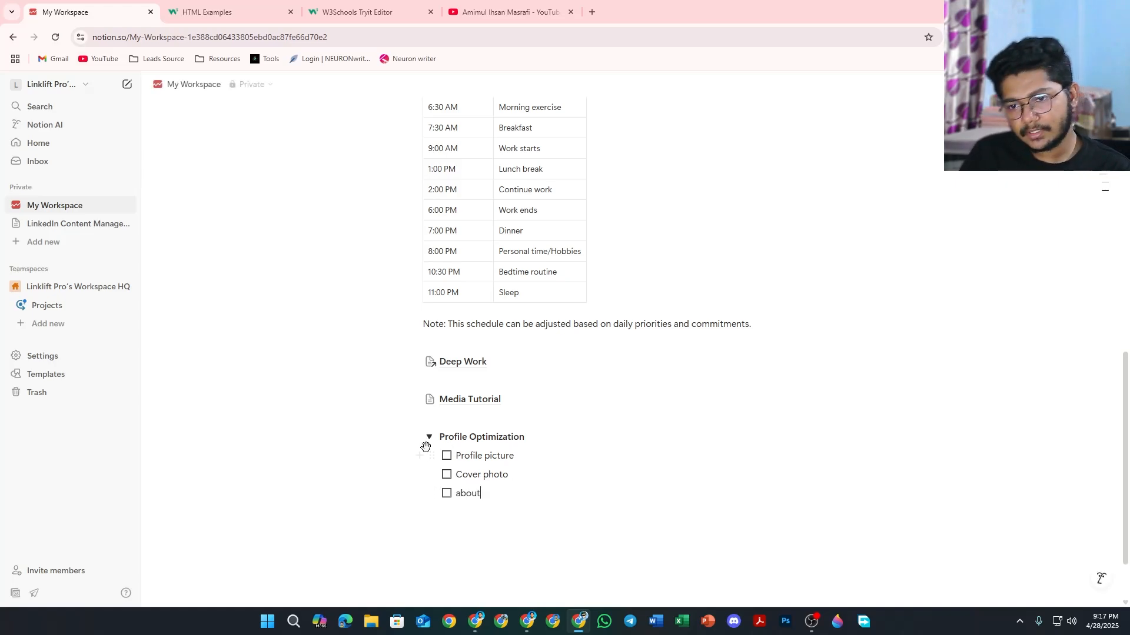
pyautogui.click(449, 517)
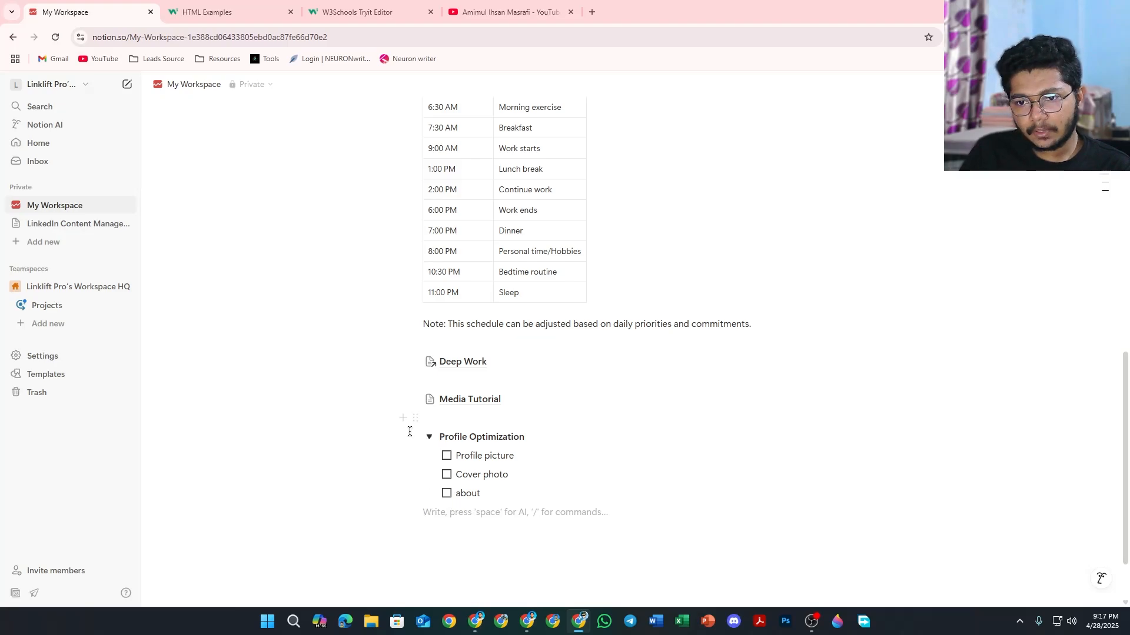
# Step: Collapse and re-expand the Profile Optimization toggle to check its to-do items, and leave it collapsed
pyautogui.click(428, 438)
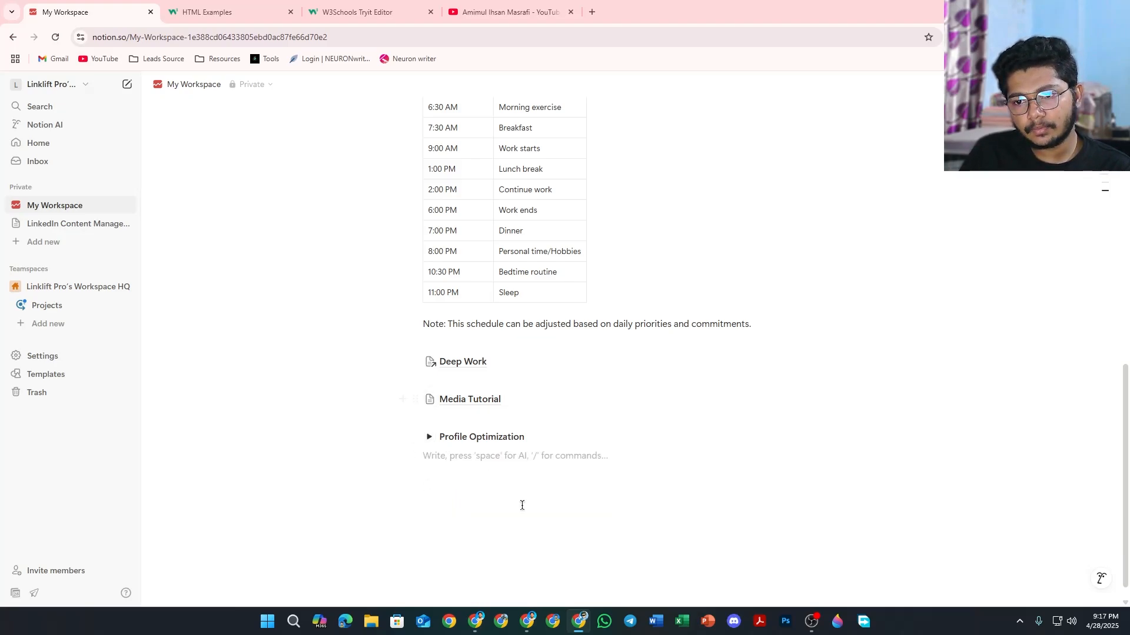
pyautogui.click(430, 439)
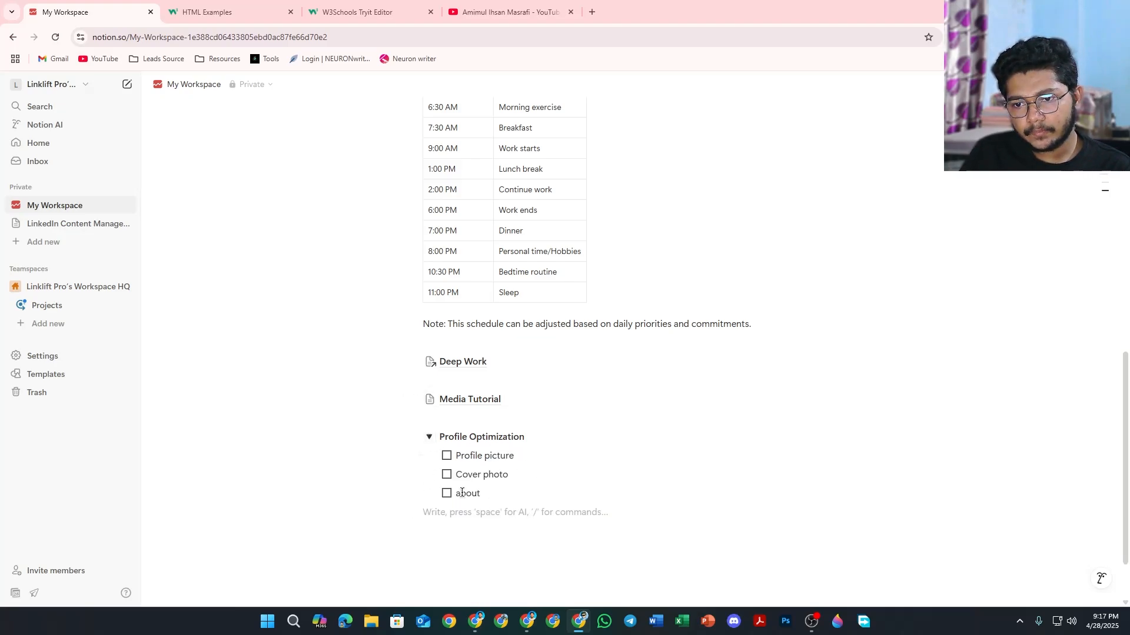
pyautogui.scroll(-1, 462, 471)
pyautogui.scroll(1, 461, 462)
pyautogui.click(431, 440)
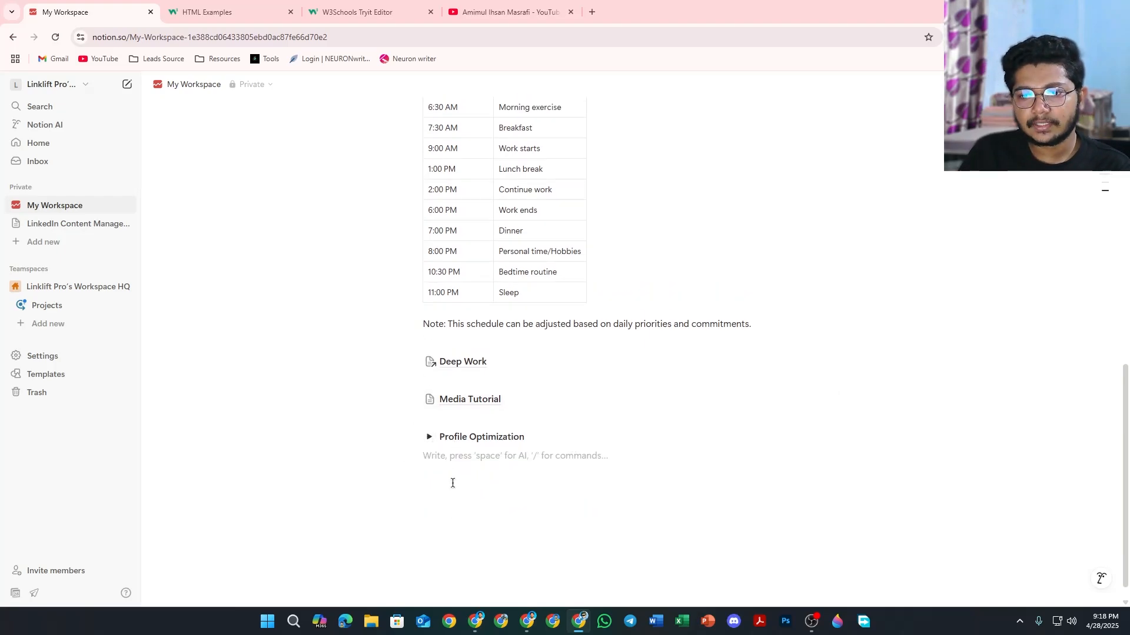
# Step: Switch to the browser window with the dark-themed LinkedIn Content Management database and open that workspace's ICP Research page
pyautogui.click(528, 621)
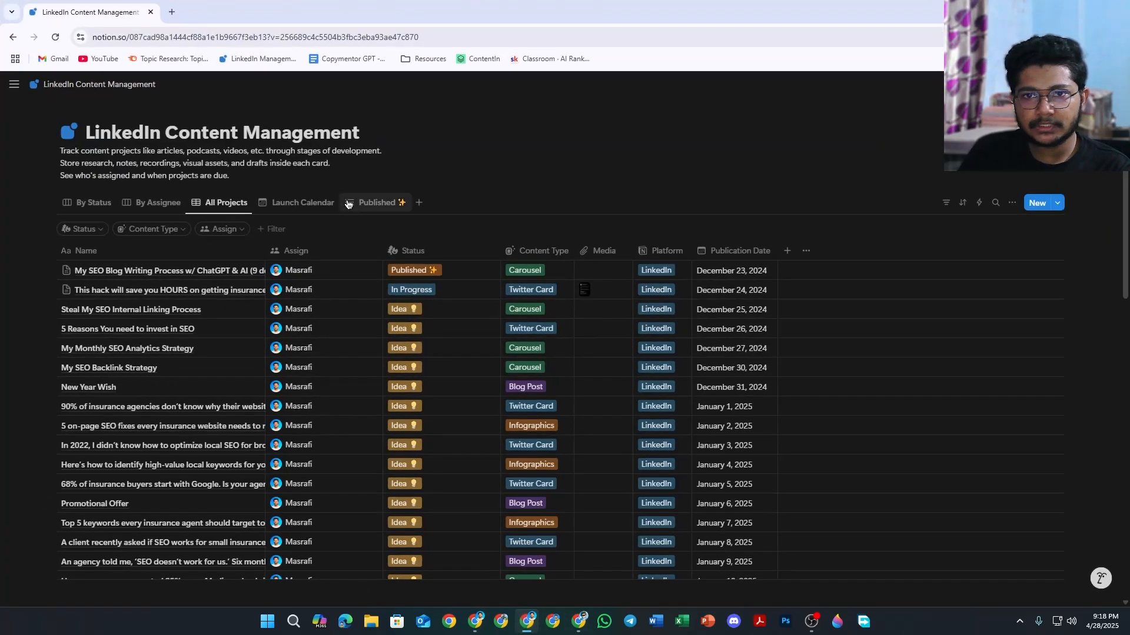
pyautogui.moveTo(4, 88)
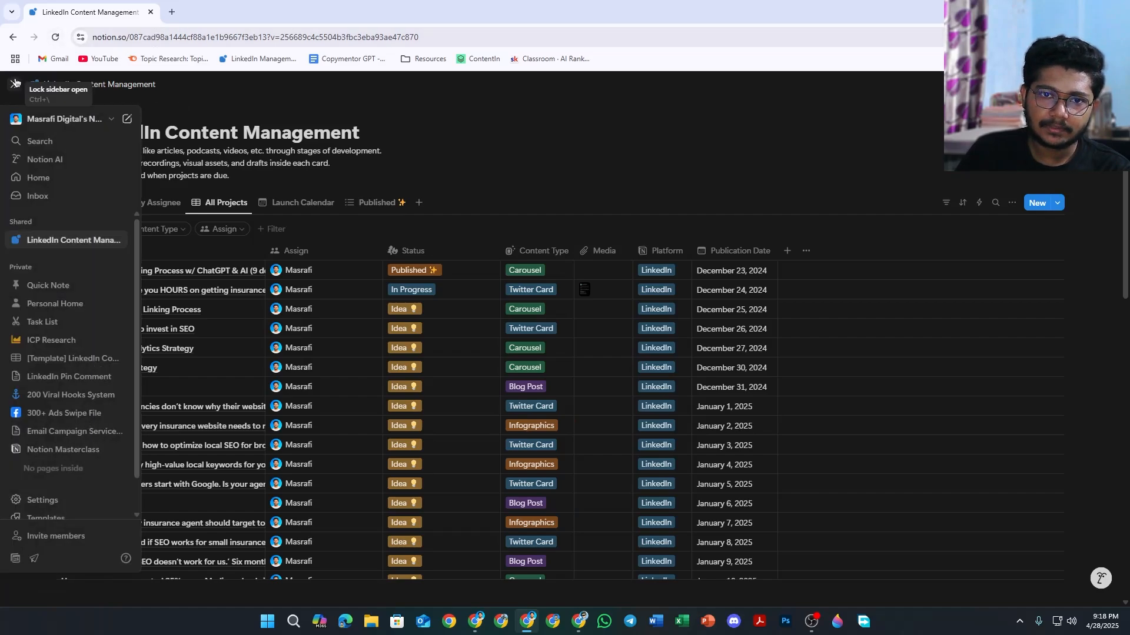
pyautogui.click(41, 341)
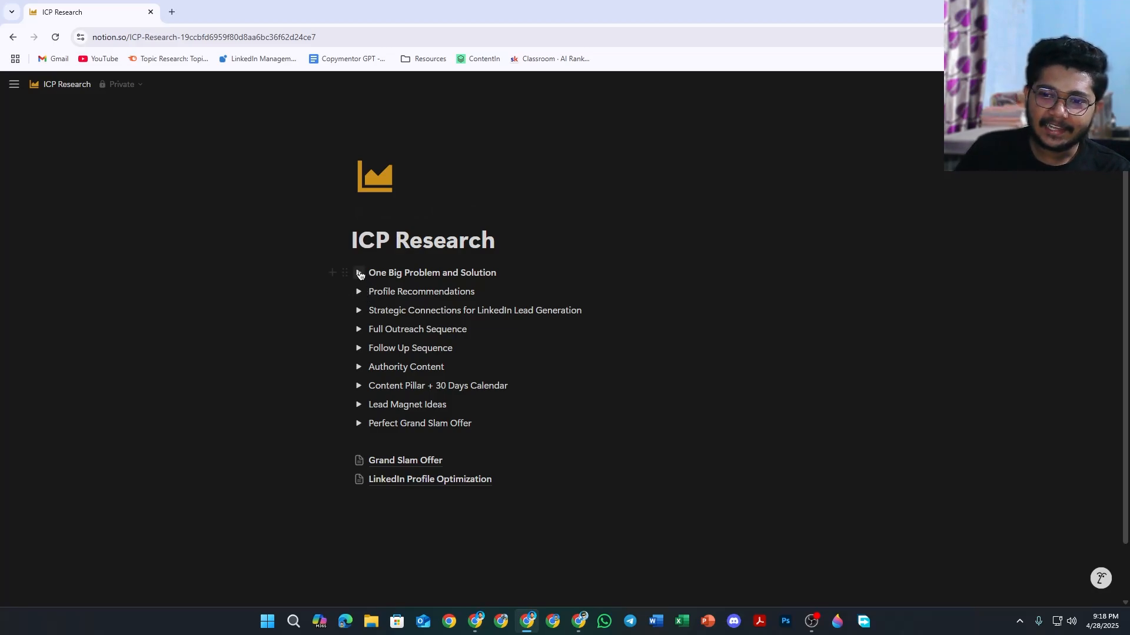
# Step: Expand the Perfect Grand Slam Offer and Authority Content toggles to examine their contents, collapsing each one again
pyautogui.click(358, 423)
pyautogui.scroll(-3, 358, 424)
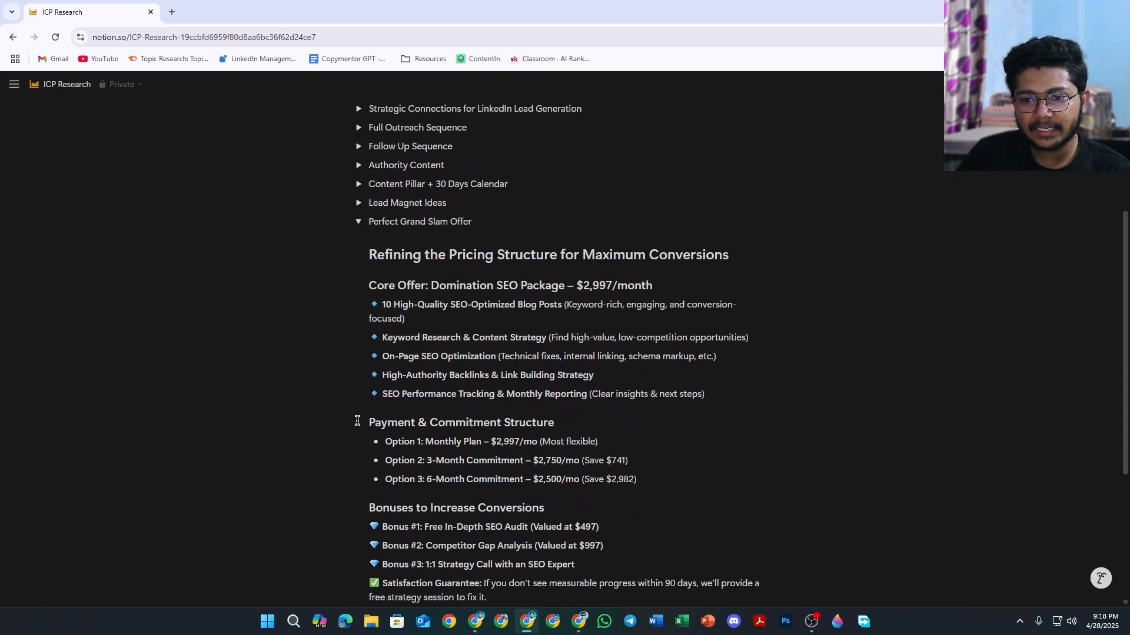
pyautogui.scroll(3, 358, 424)
pyautogui.click(358, 424)
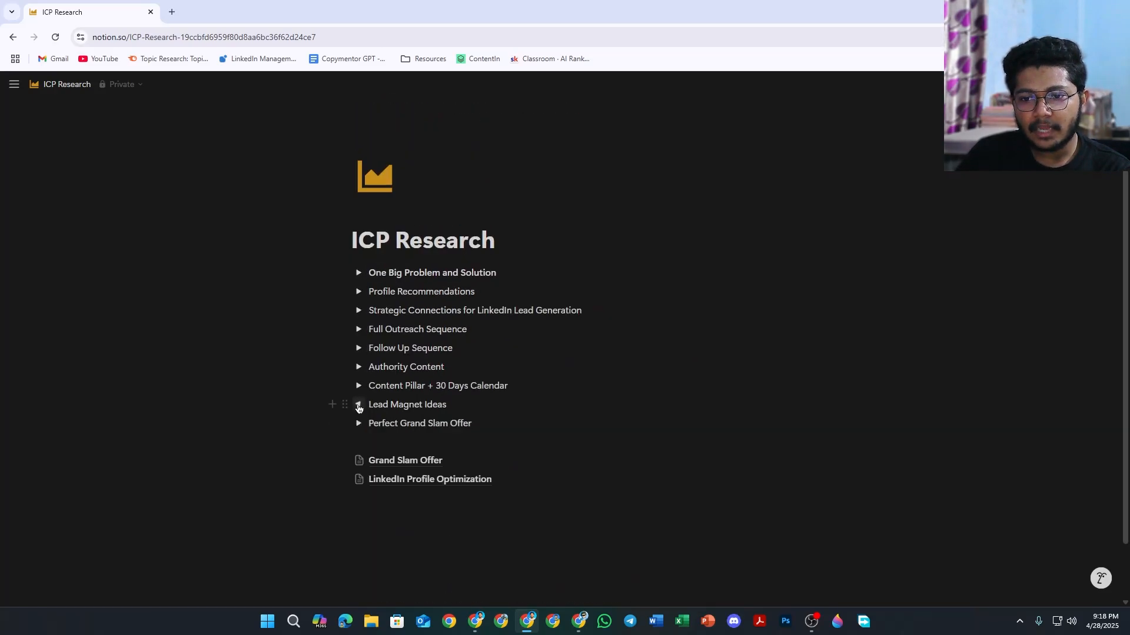
pyautogui.click(359, 367)
pyautogui.click(358, 367)
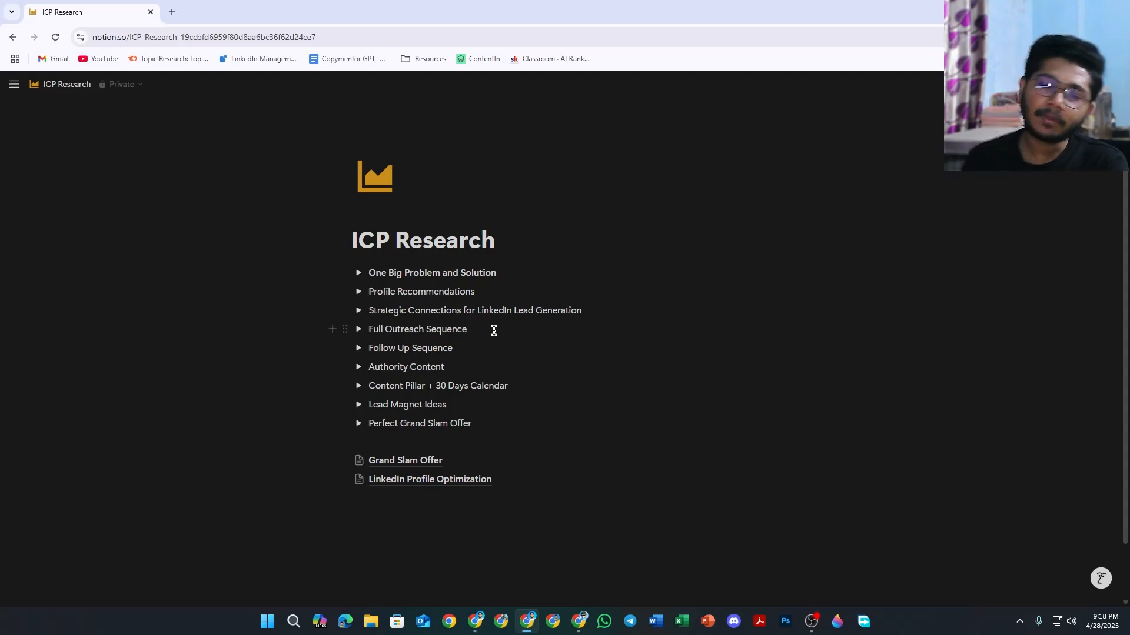
# Step: Open the 200 Viral Hooks System page and look through its hooks table
pyautogui.moveTo(9, 88)
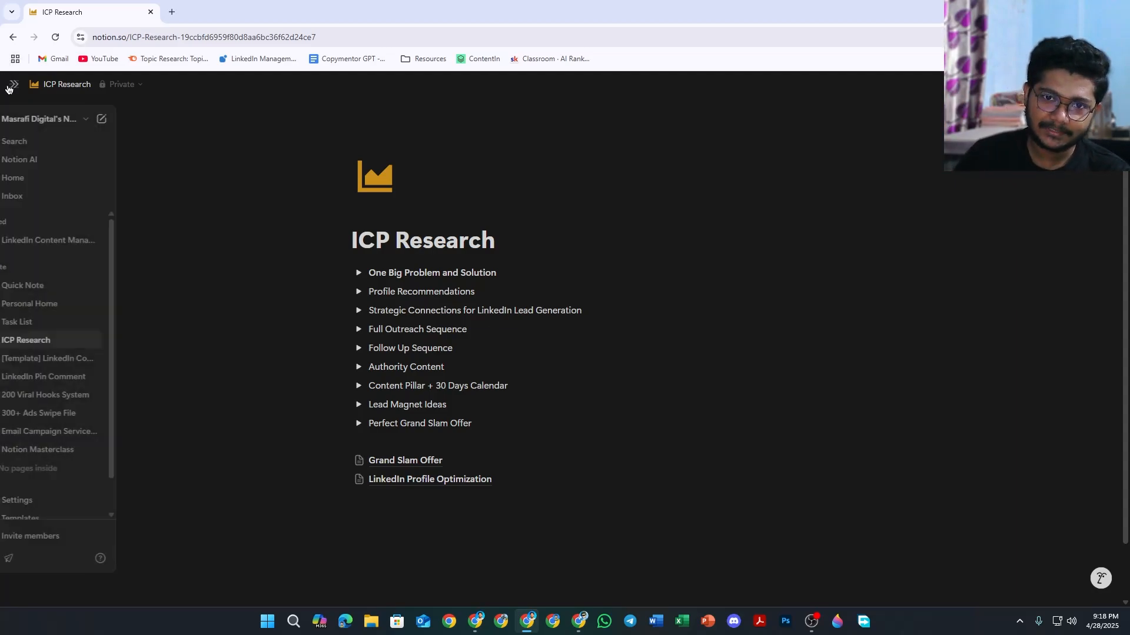
pyautogui.click(57, 397)
pyautogui.scroll(-4, 238, 349)
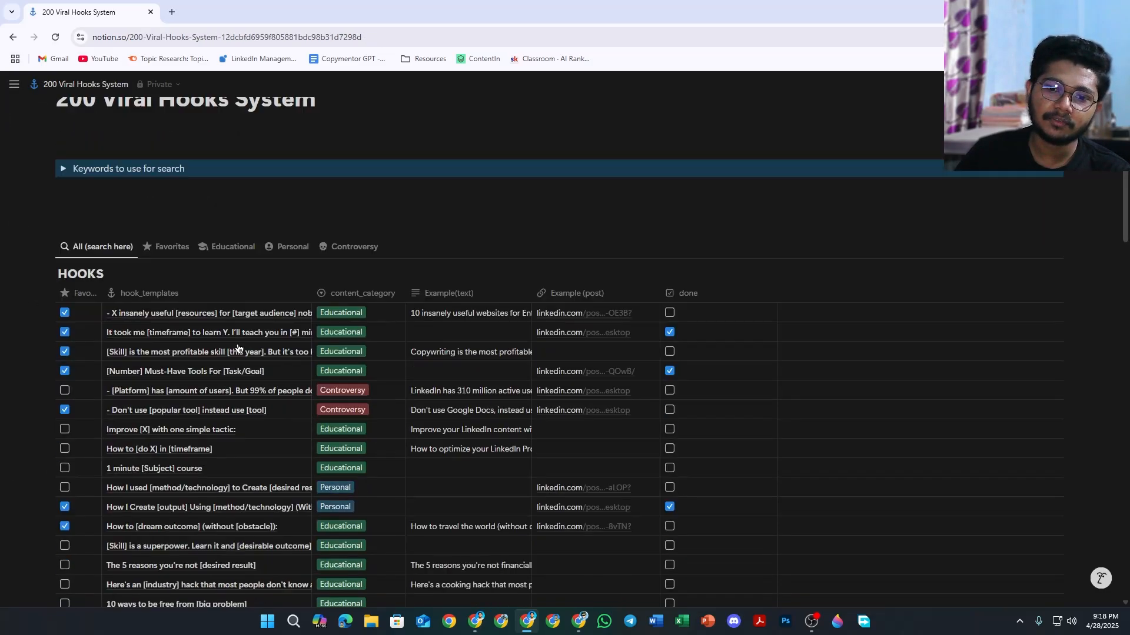
pyautogui.scroll(4, 238, 348)
# Step: Open the Email Campaign Service - TenexSEO page and look through its toggle headings and to-dos
pyautogui.moveTo(14, 84)
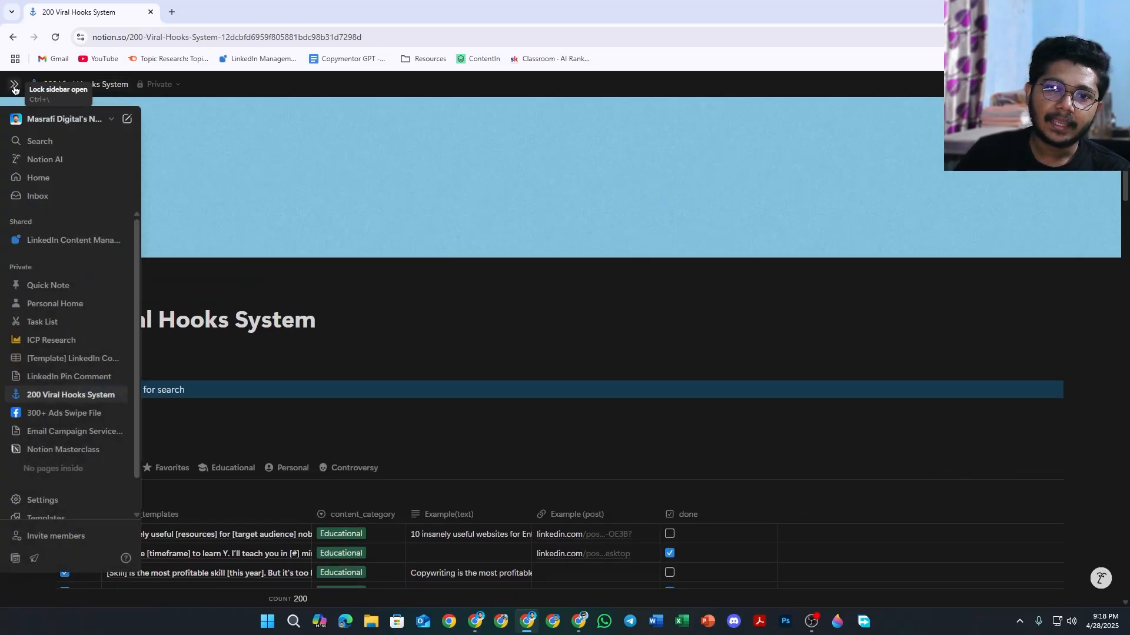
pyautogui.click(51, 431)
pyautogui.scroll(-2, 376, 412)
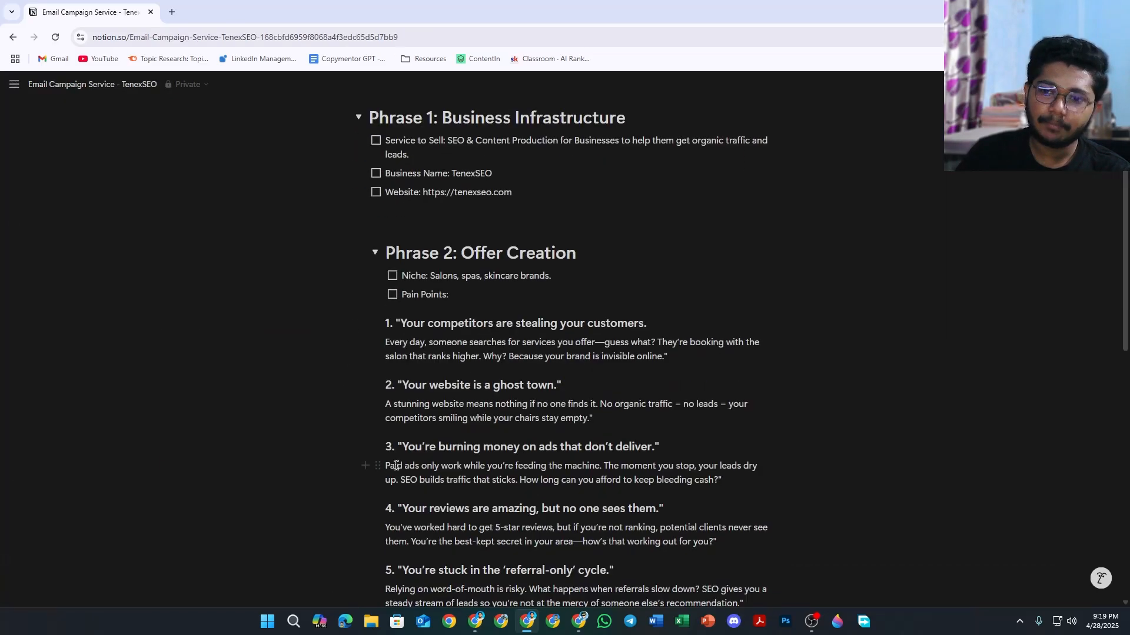
pyautogui.scroll(2, 396, 466)
# Step: Open the 300+ Ads Swipe File page and look over its industry subpages and FREE Bonuses section
pyautogui.moveTo(7, 235)
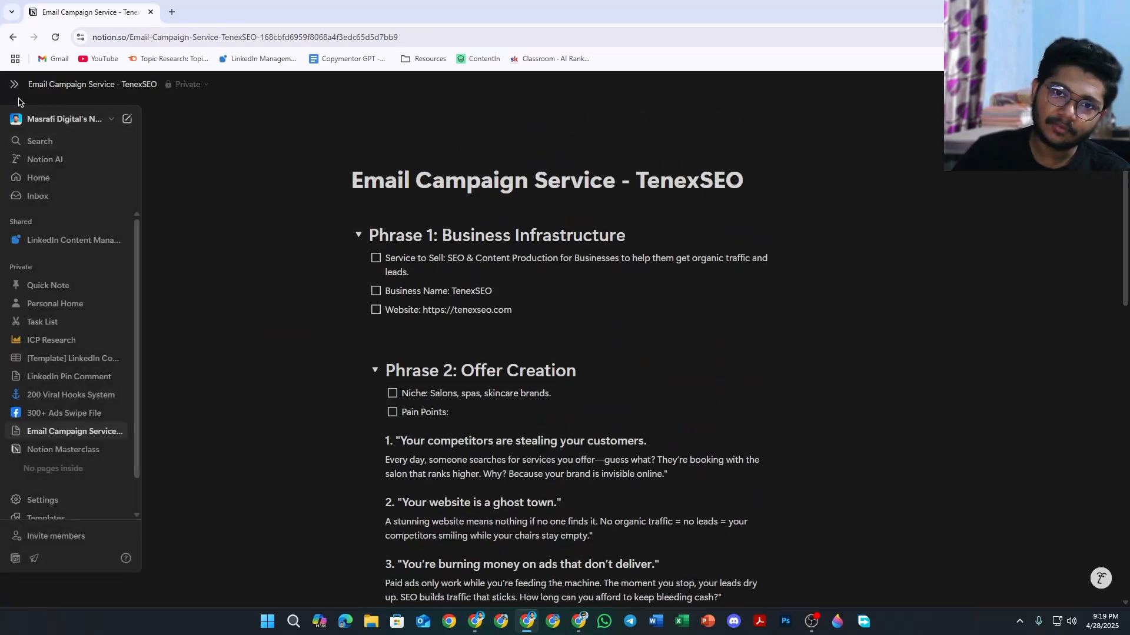
pyautogui.click(50, 413)
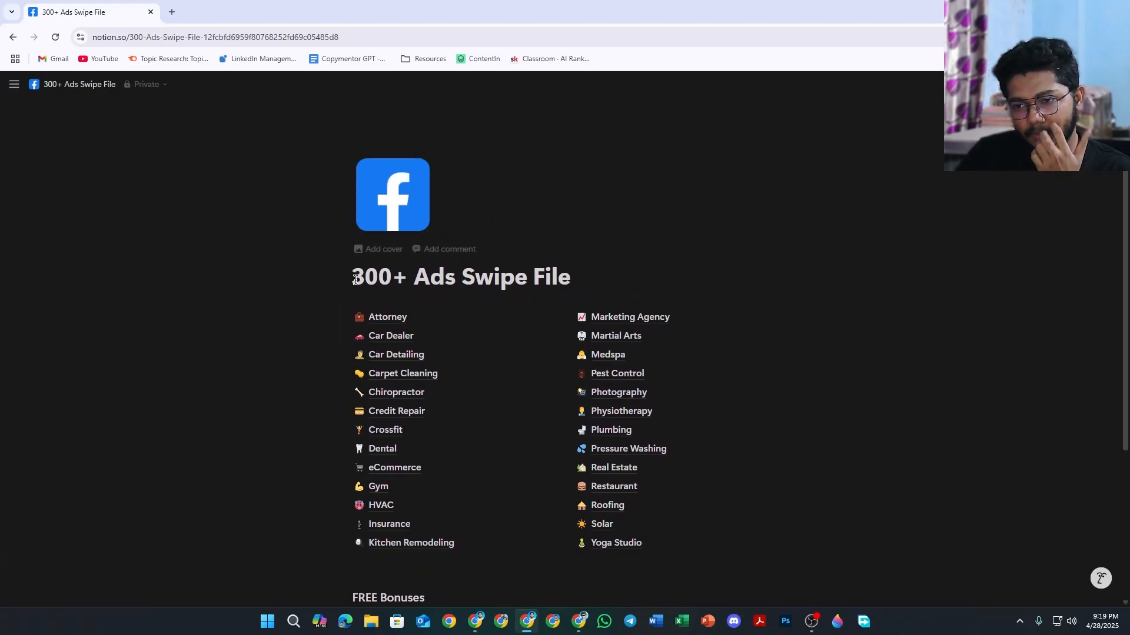
pyautogui.scroll(-3, 354, 280)
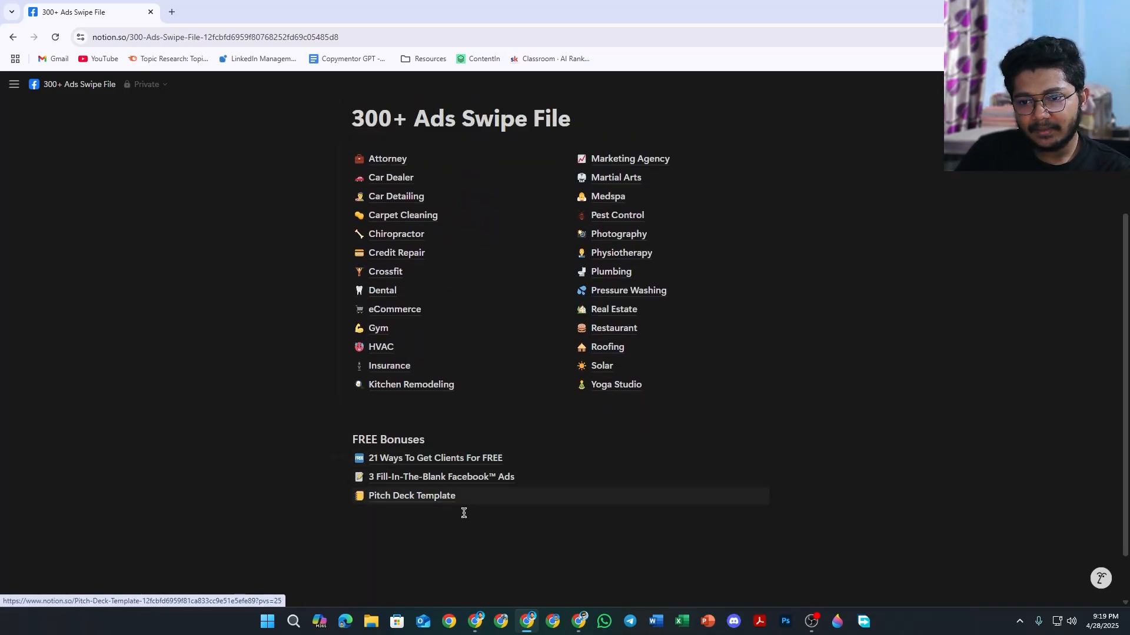
pyautogui.scroll(3, 474, 323)
pyautogui.moveTo(398, 318)
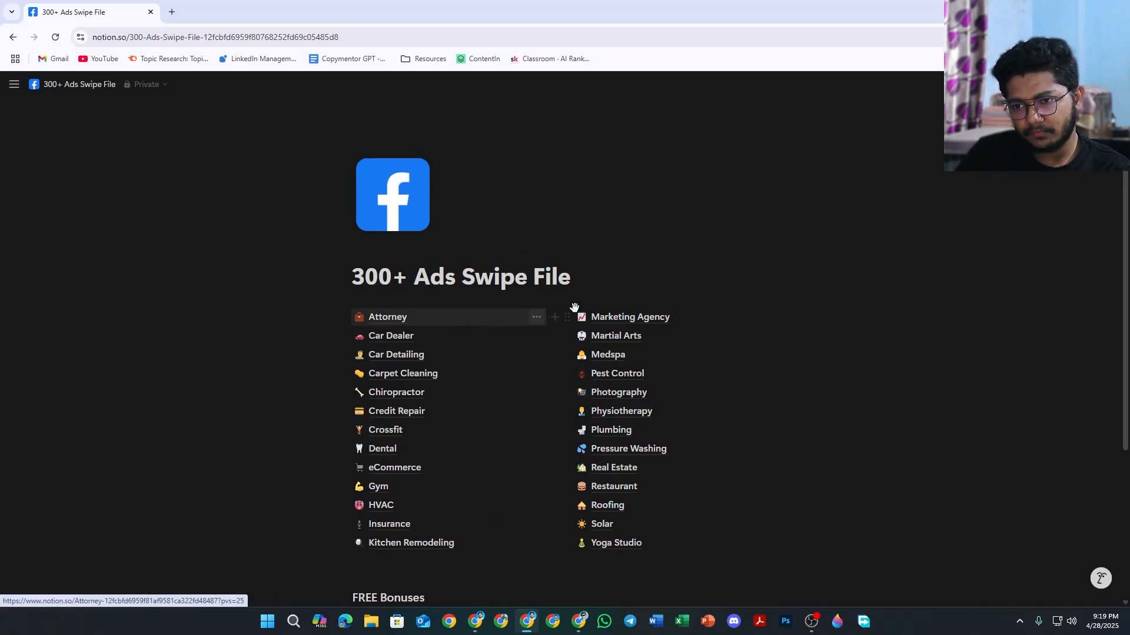
pyautogui.moveTo(680, 357)
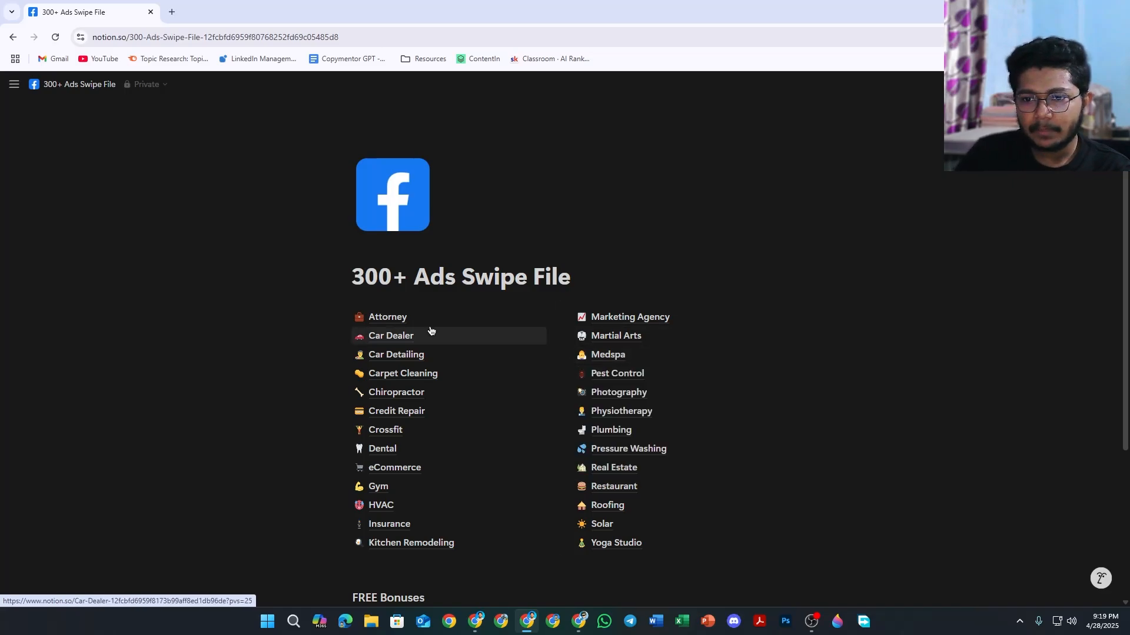
# Step: Open the Attorney subpage to examine its sample ads, and return to the 300+ Ads Swipe File page
pyautogui.click(403, 318)
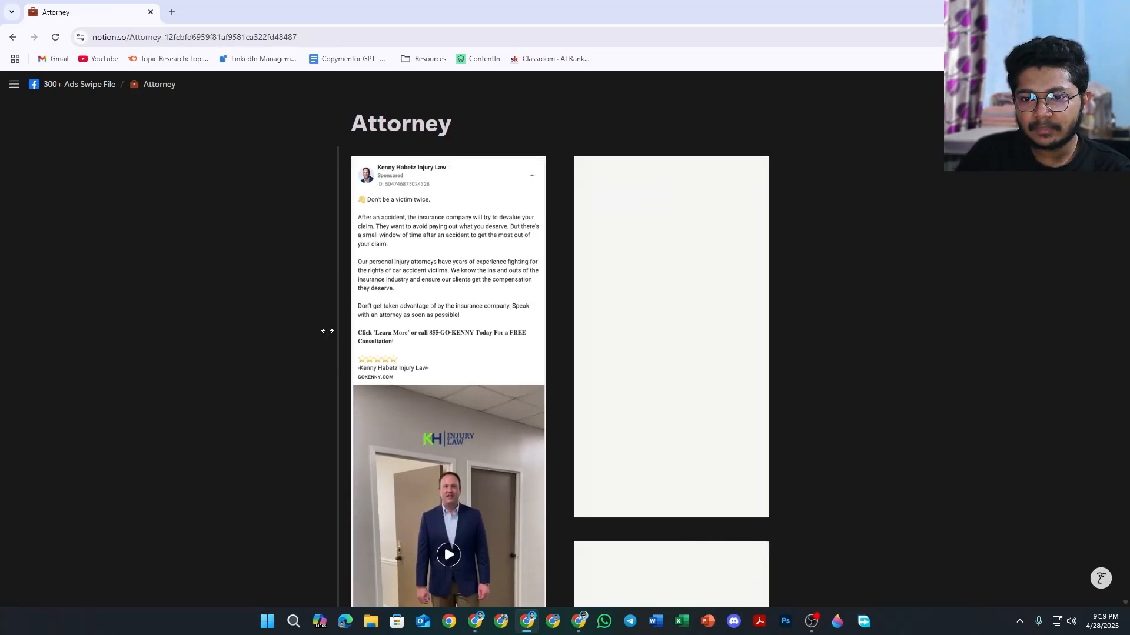
pyautogui.scroll(-15, 327, 330)
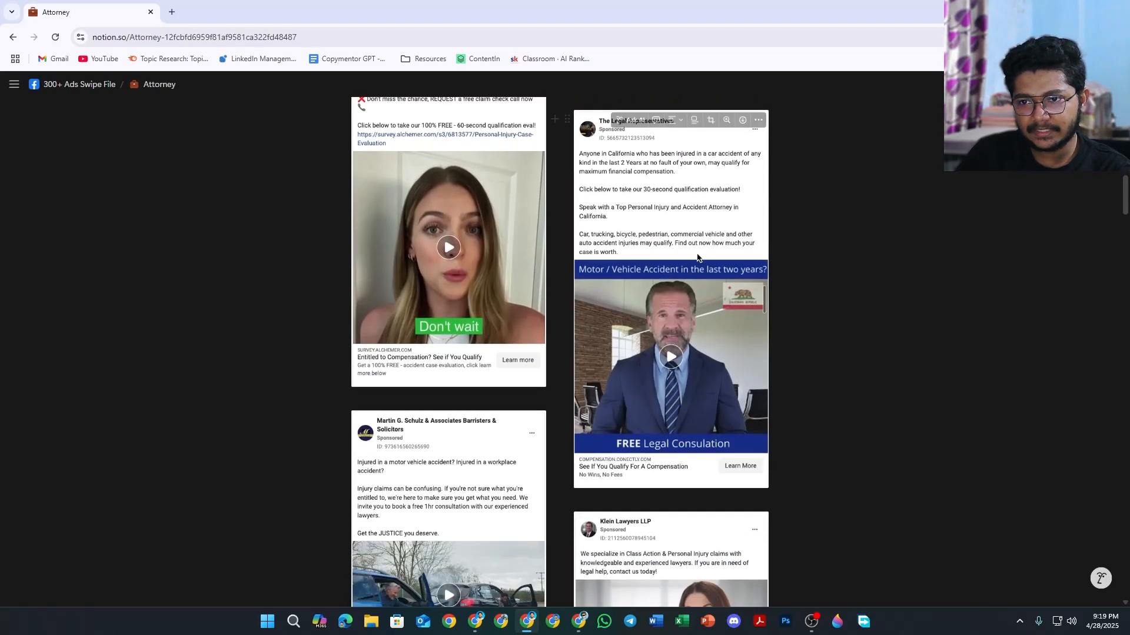
pyautogui.scroll(-3, 327, 319)
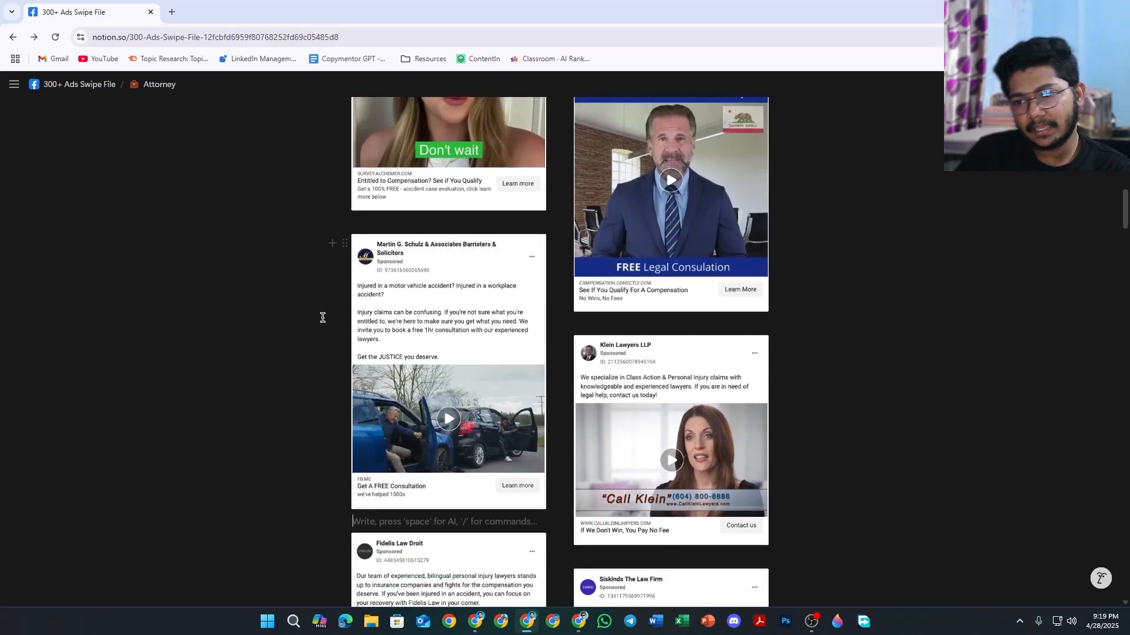
pyautogui.hotkey('alt', 'Left')
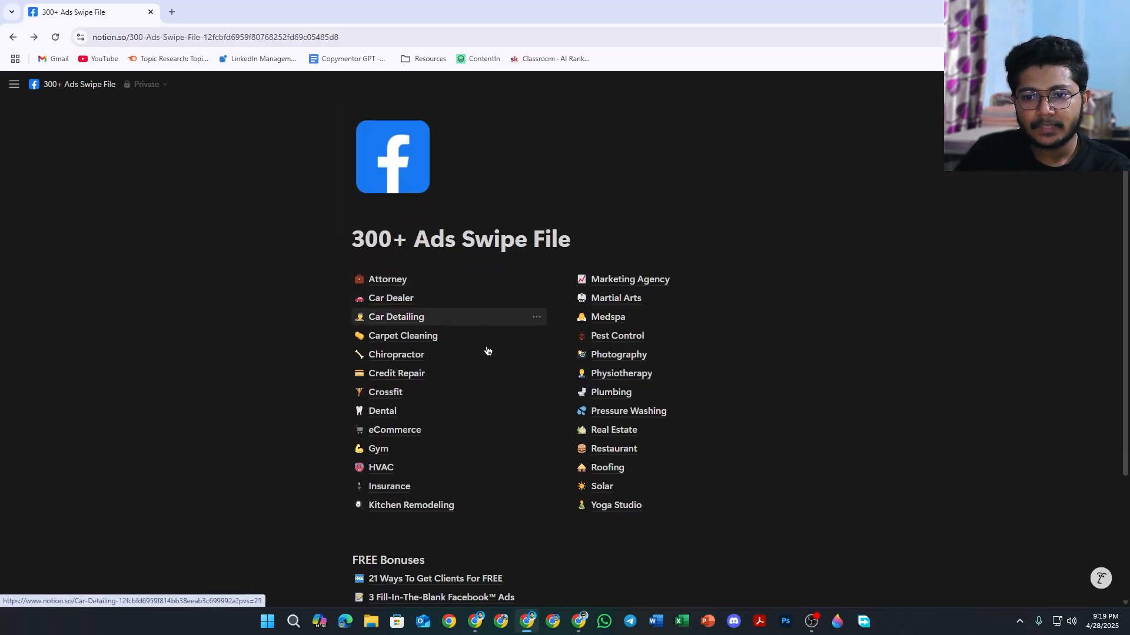
pyautogui.scroll(-2, 488, 352)
pyautogui.scroll(2, 465, 289)
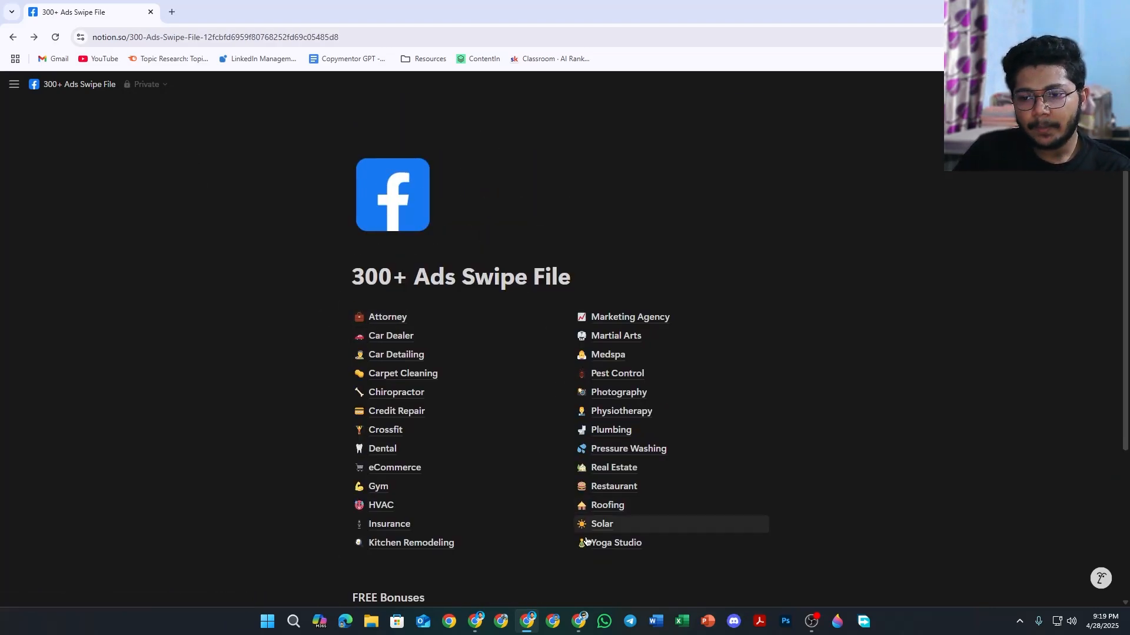
# Step: Return to the My Workspace browser window, review the dashboard sections and open the Books page
pyautogui.click(578, 553)
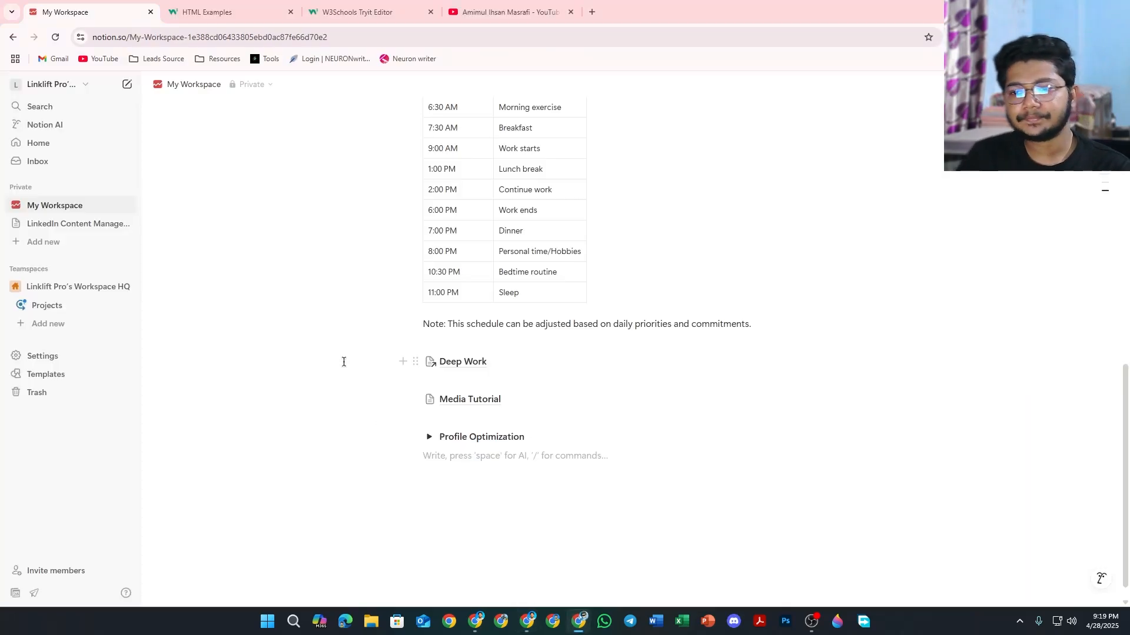
pyautogui.scroll(15, 344, 362)
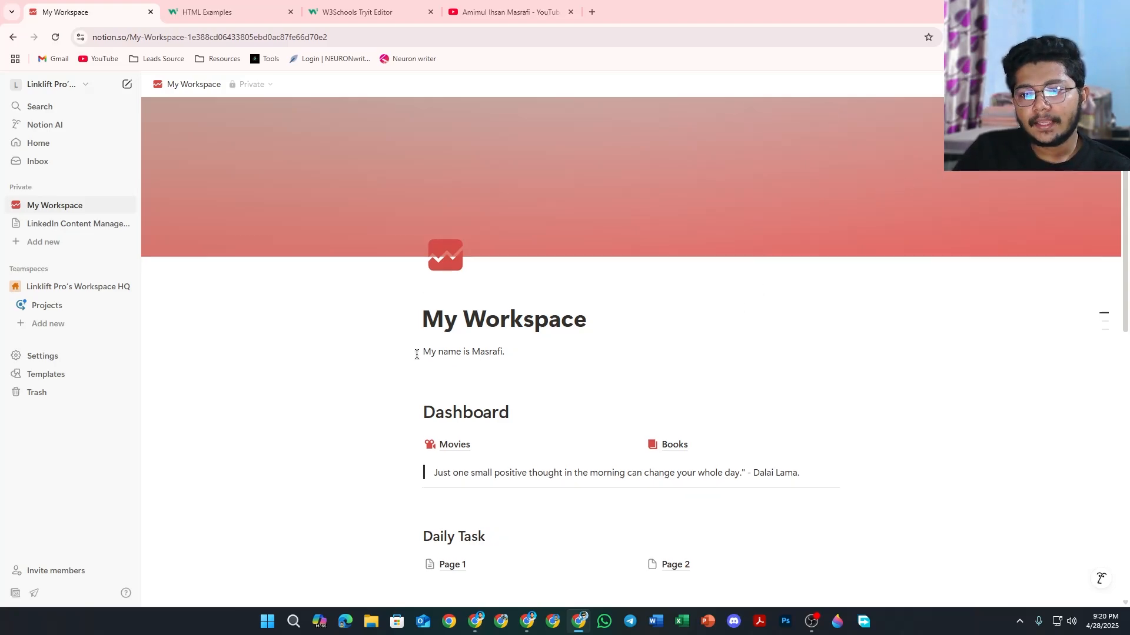
pyautogui.scroll(-3, 667, 305)
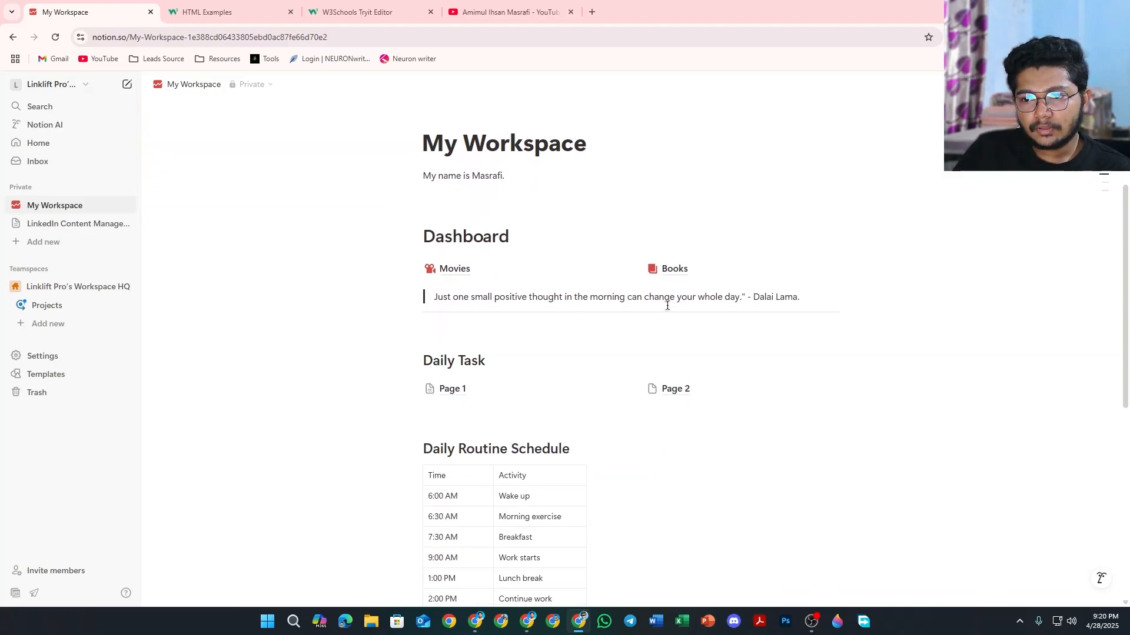
pyautogui.click(673, 271)
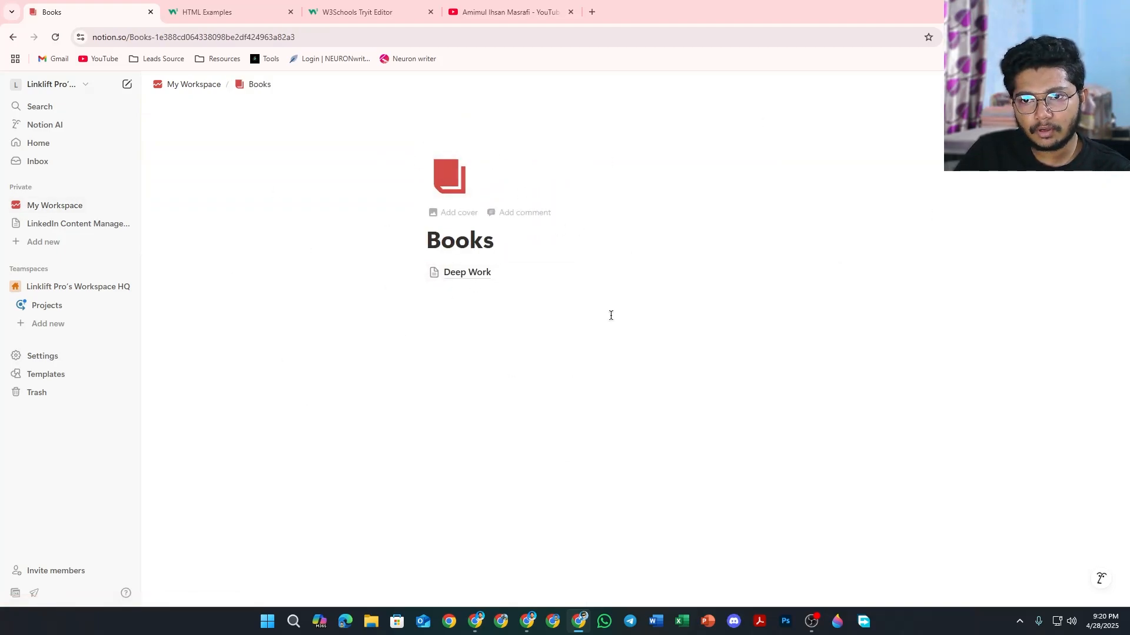
# Step: Open the LinkedIn Content Management page's sharing settings and examine the general access options, keeping access at Only people invited
pyautogui.click(56, 224)
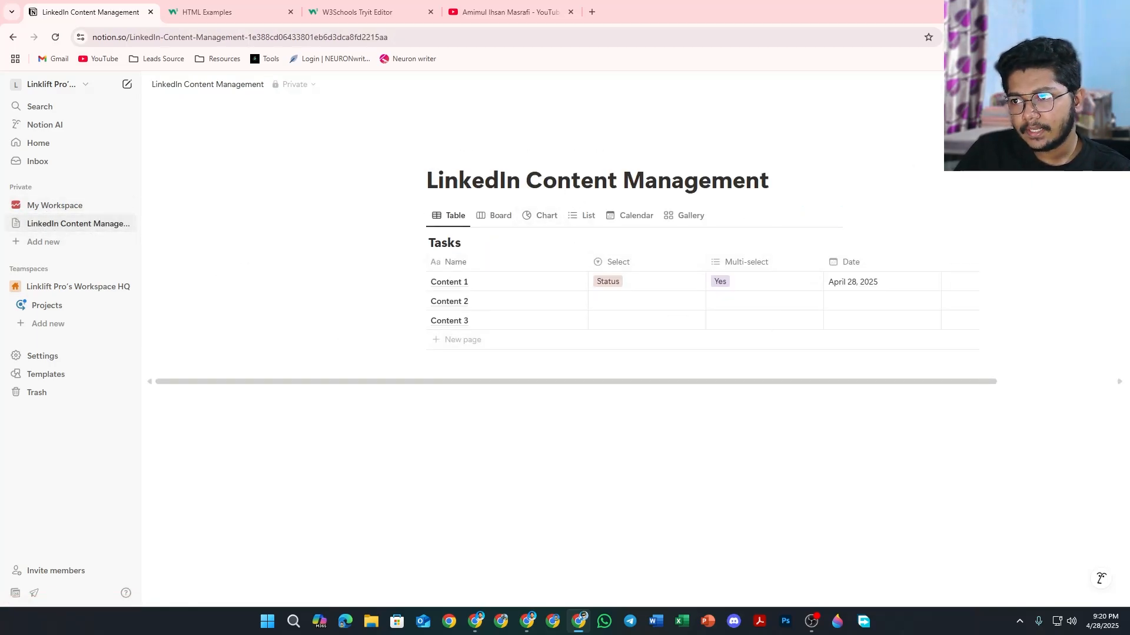
pyautogui.click(1042, 84)
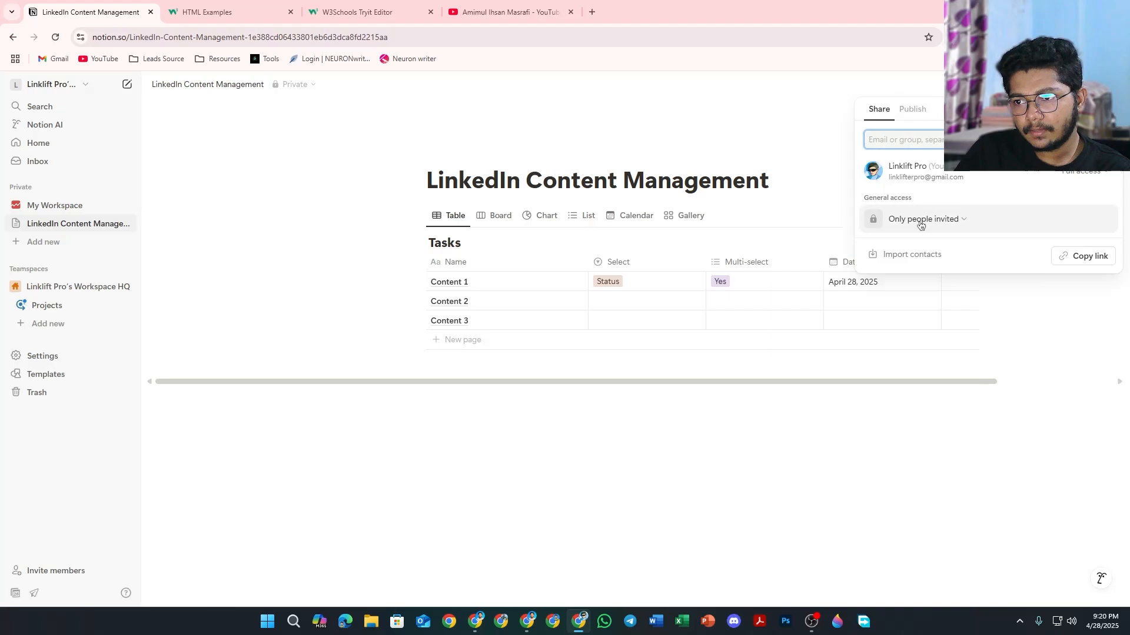
pyautogui.click(957, 226)
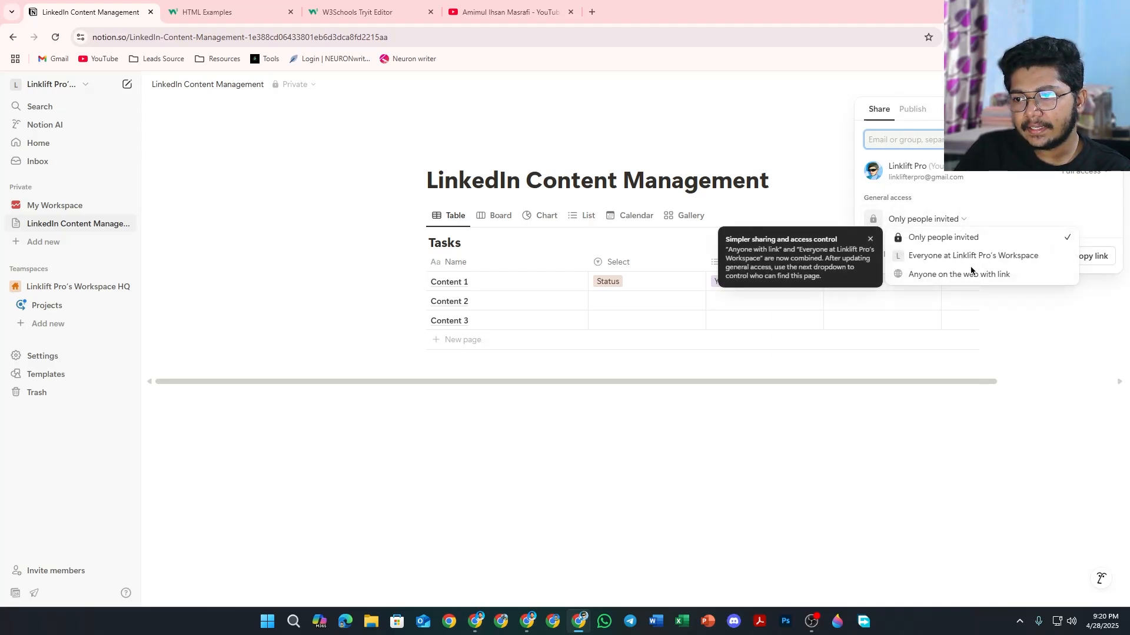
pyautogui.click(994, 204)
pyautogui.click(995, 203)
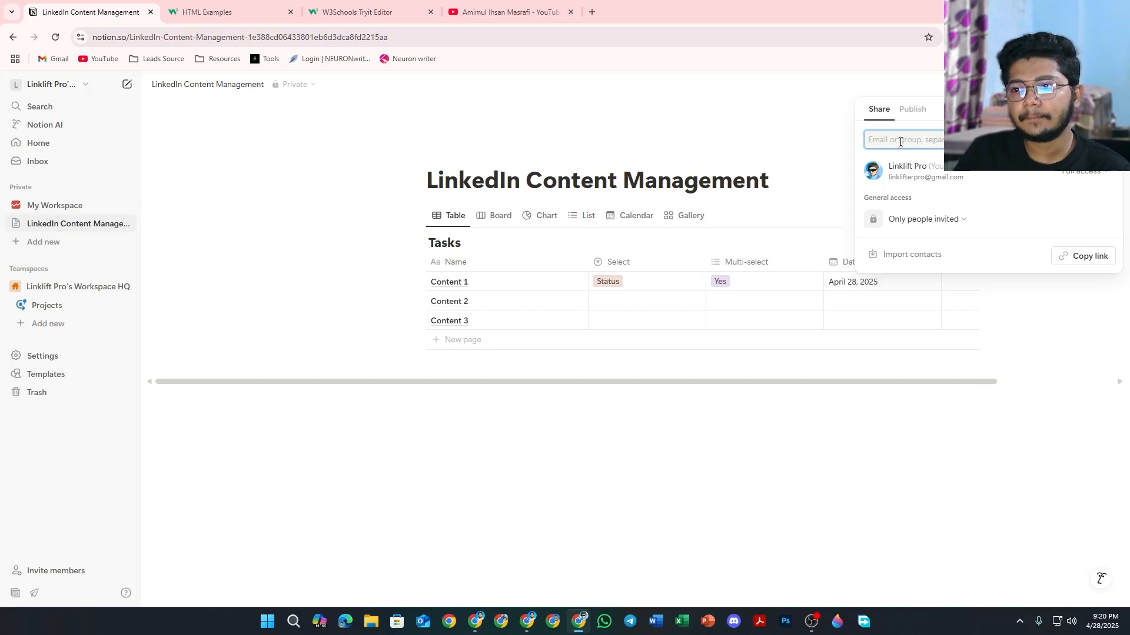
# Step: Publish the LinkedIn Content Management page as a site to view it live, and unpublish it
pyautogui.click(911, 110)
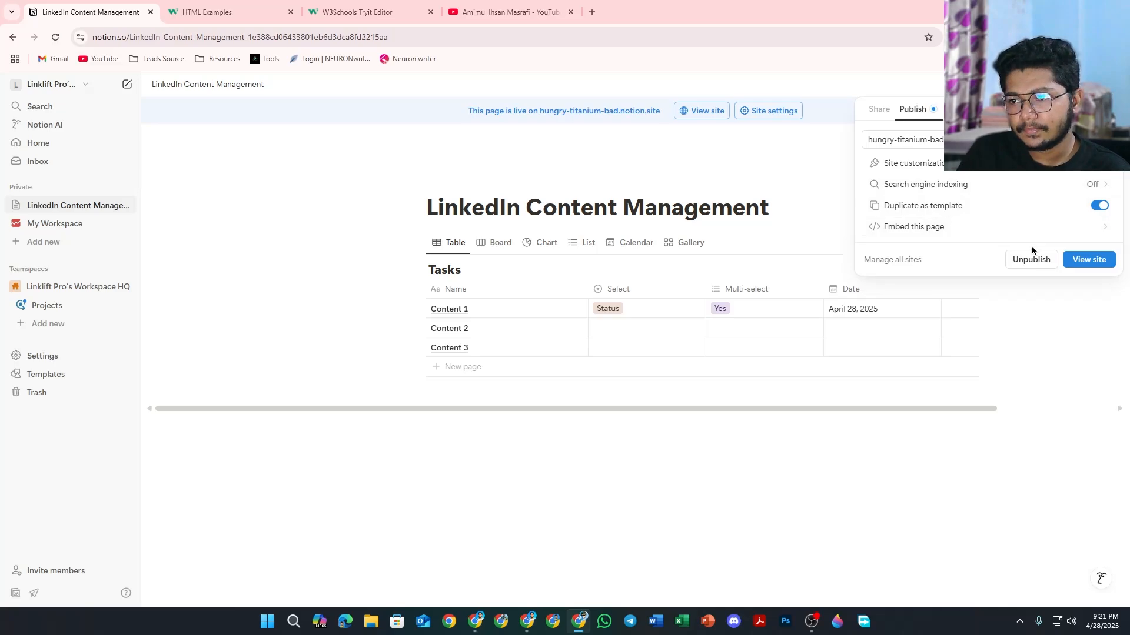
pyautogui.click(1086, 260)
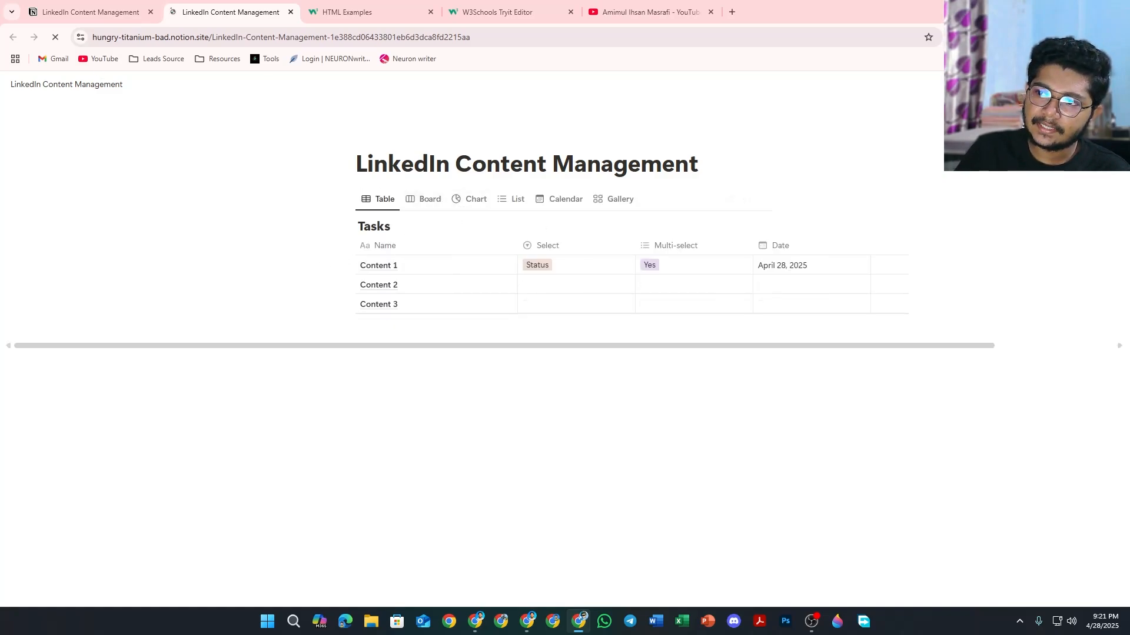
pyautogui.click(289, 12)
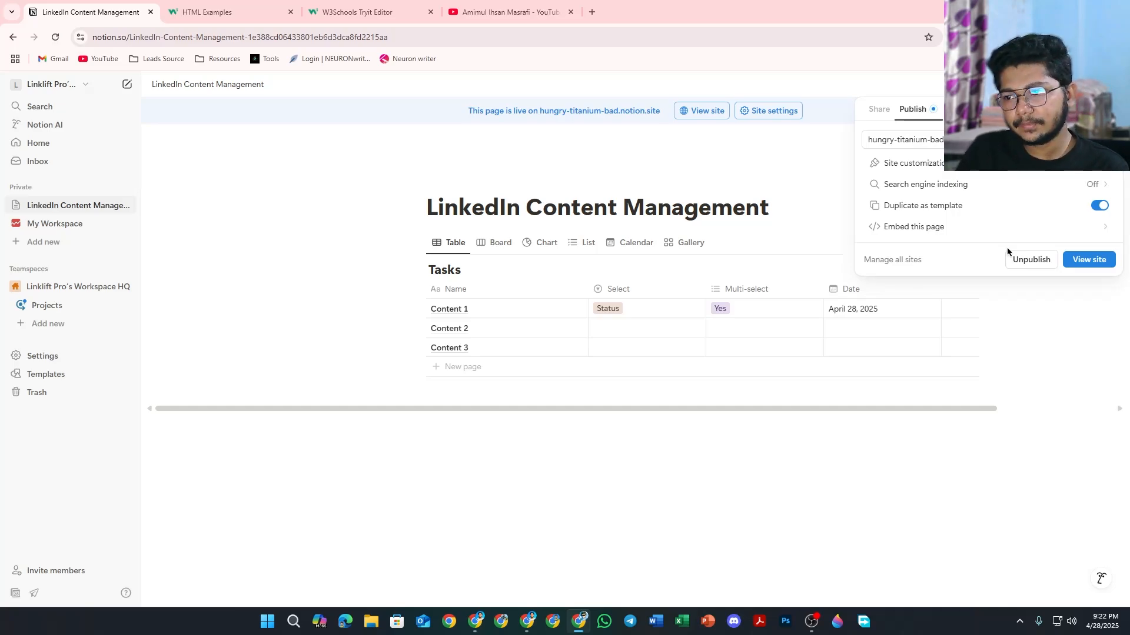
pyautogui.click(1022, 264)
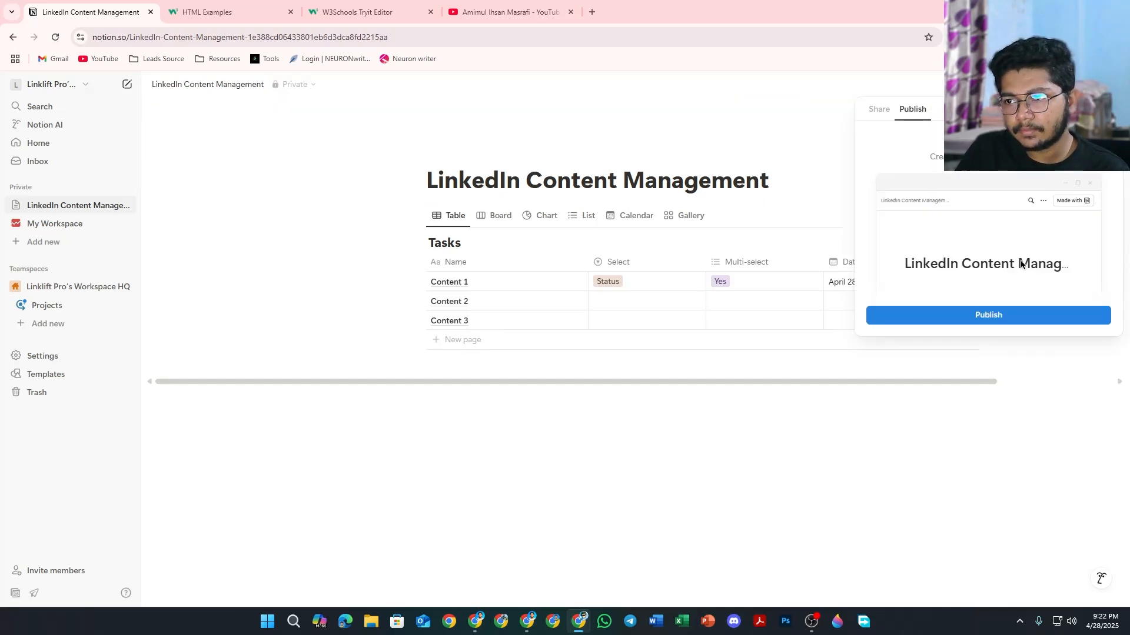
# Step: Add a private Tasks Tracker page from the suggested templates, keeping the Priority, Task type, Effort level and Description features and the default views
pyautogui.click(830, 486)
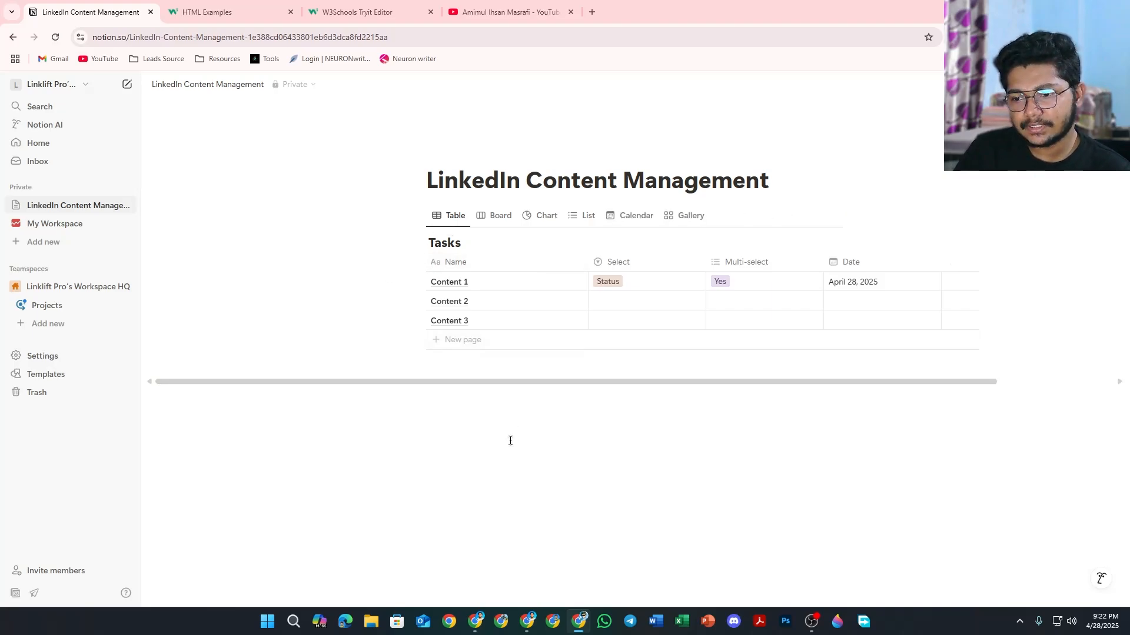
pyautogui.click(35, 243)
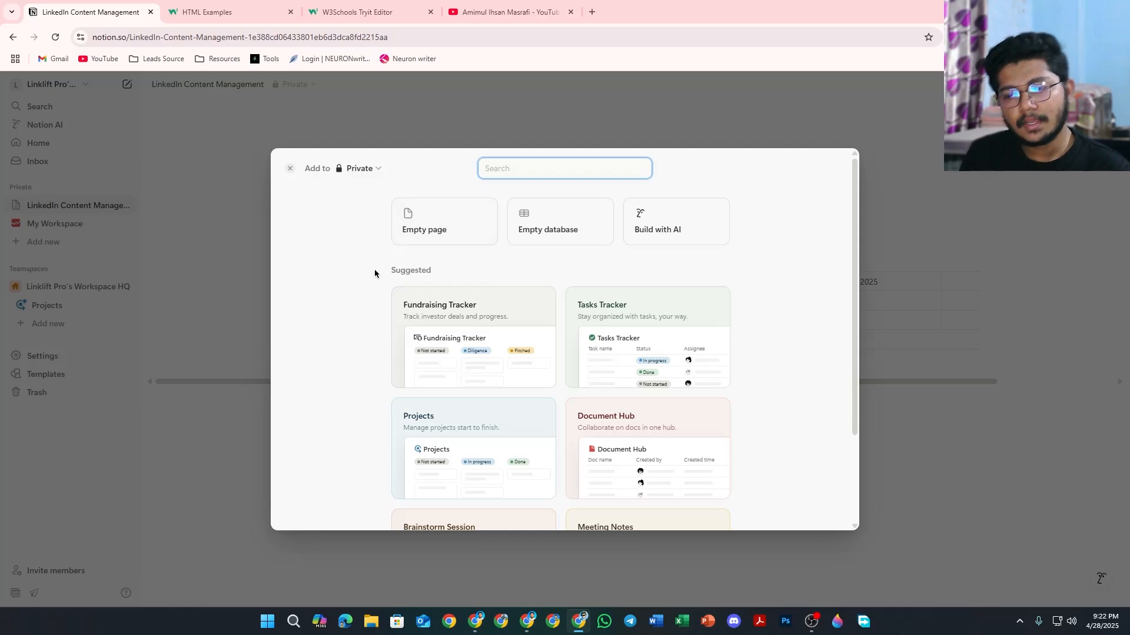
pyautogui.scroll(-3, 412, 295)
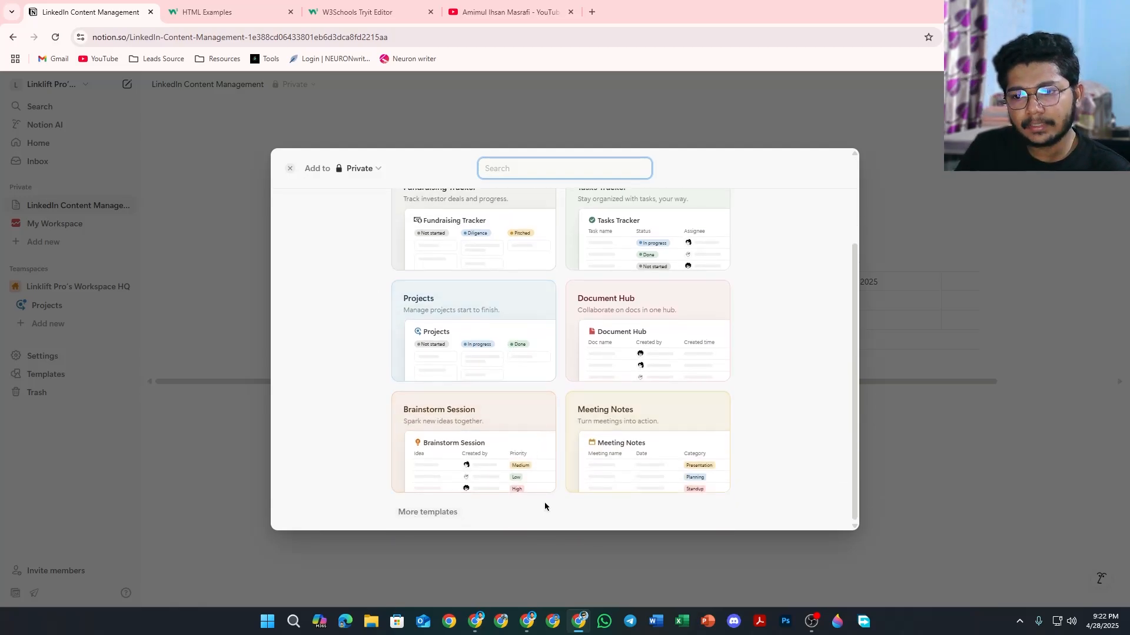
pyautogui.scroll(3, 792, 390)
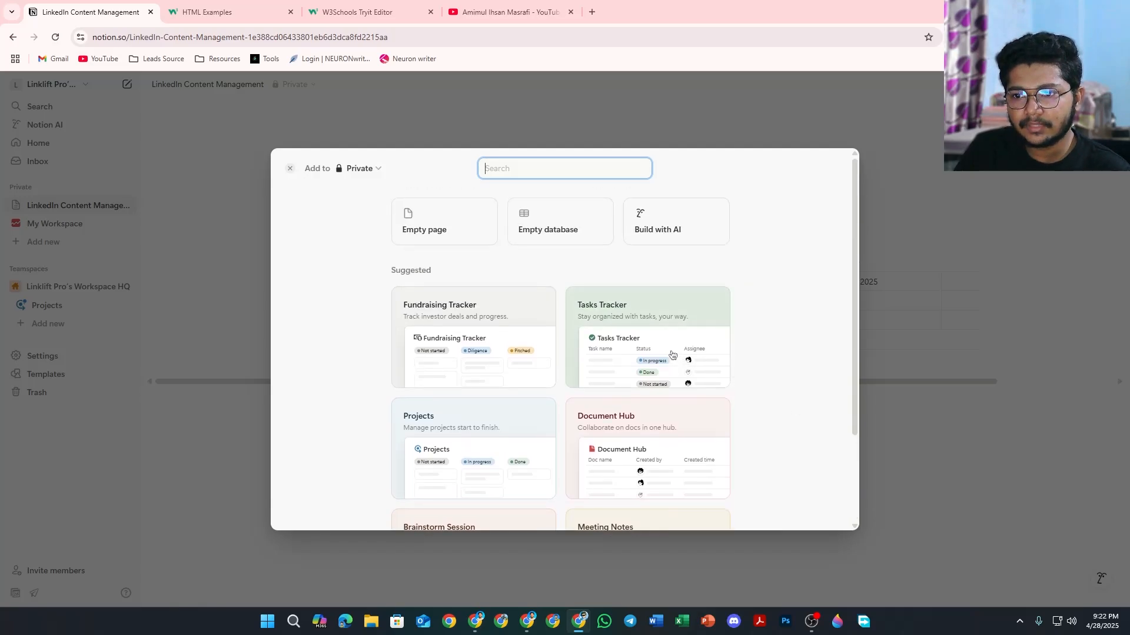
pyautogui.click(642, 333)
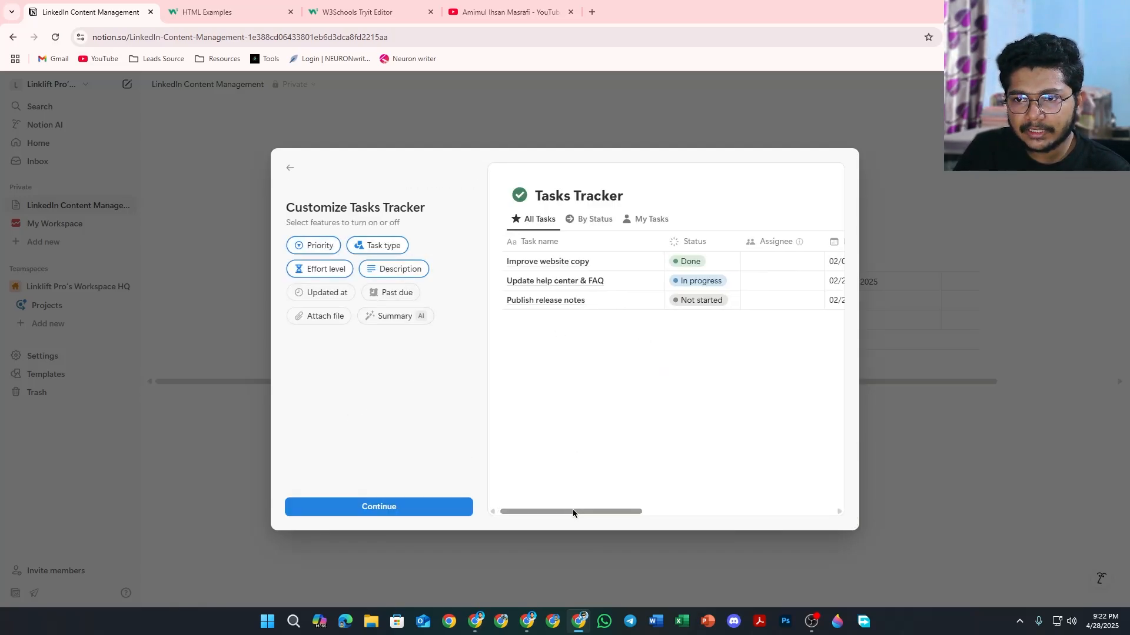
pyautogui.moveTo(573, 509); pyautogui.dragTo(515, 512)
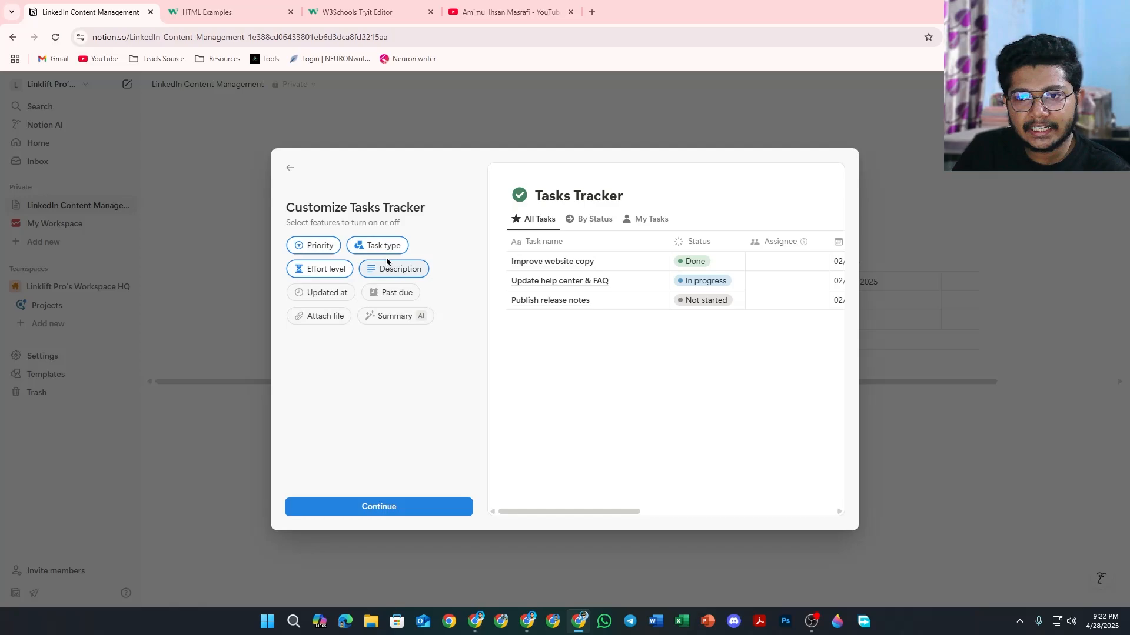
pyautogui.click(392, 506)
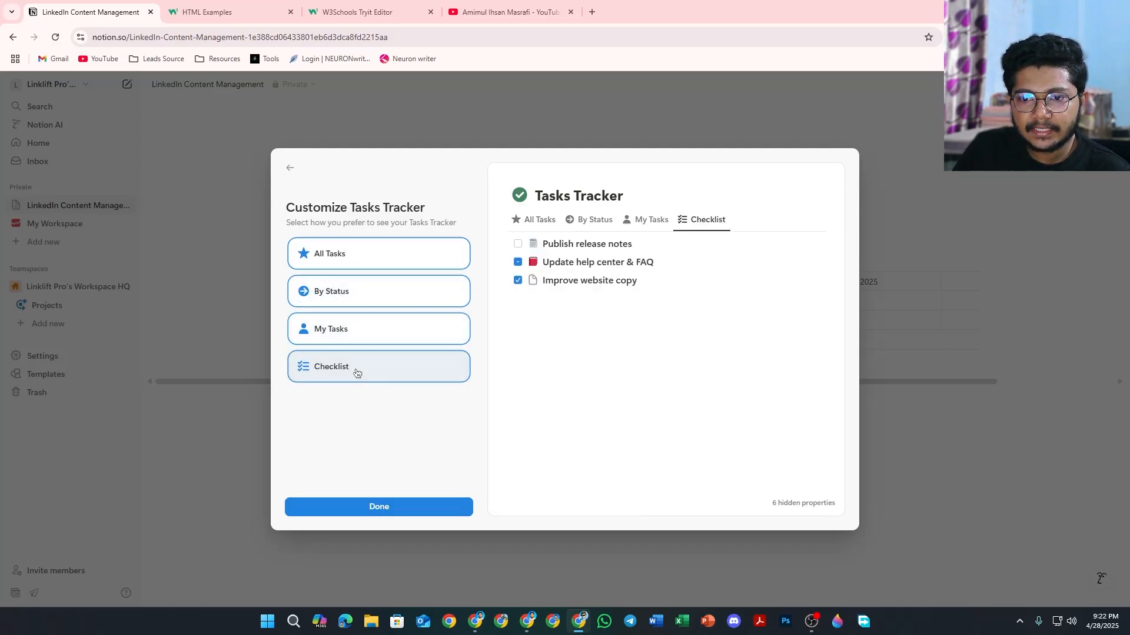
pyautogui.click(390, 506)
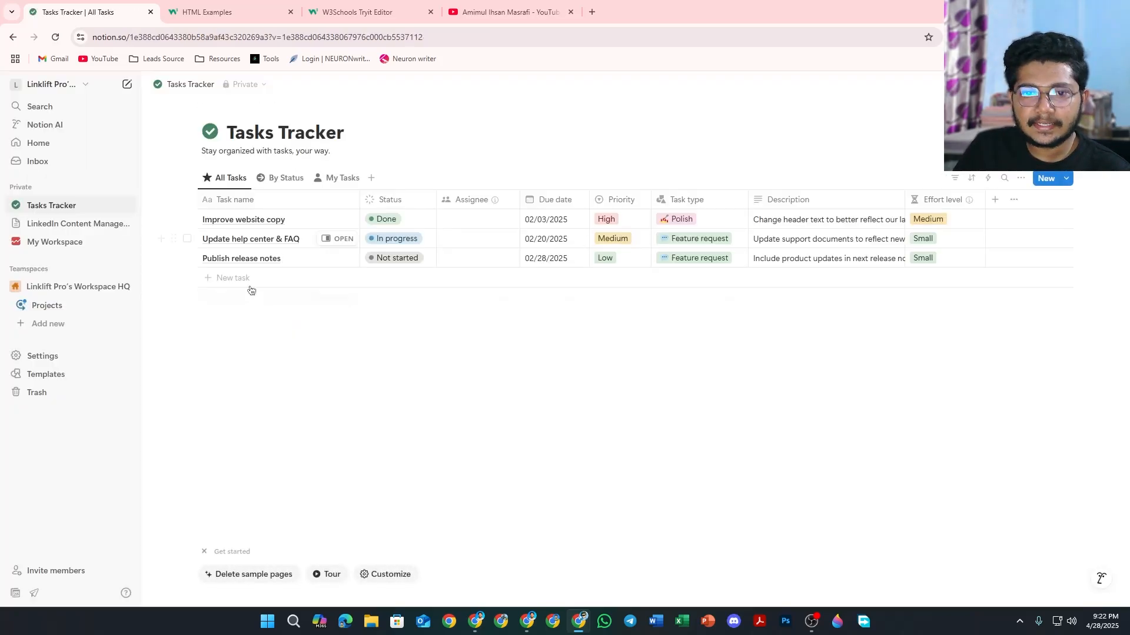